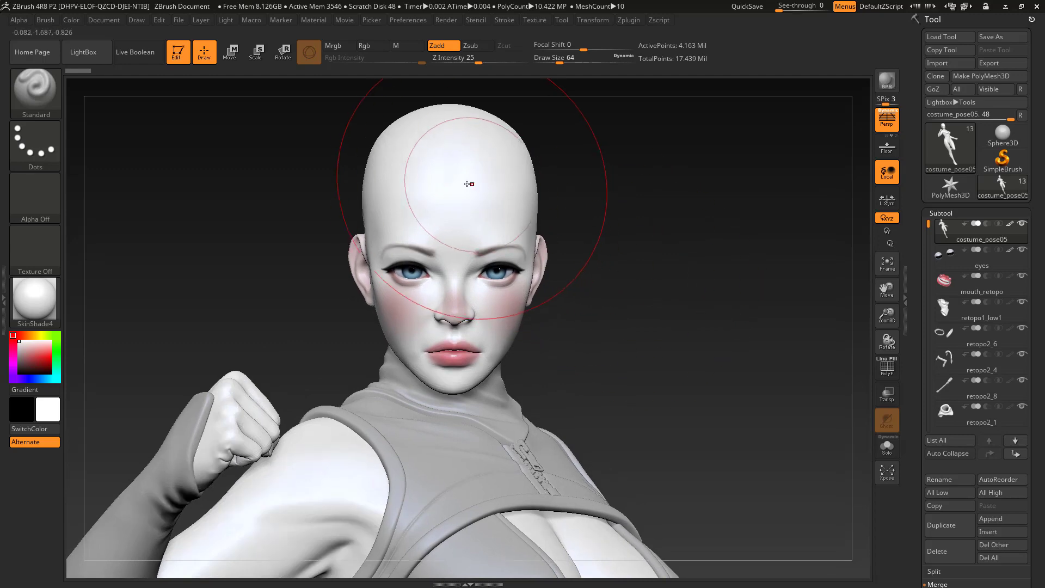
# Step: Set the brush draw size to 7 and isolate the costume_pose05 body subtool
pyautogui.press('s')
pyautogui.moveTo(469, 186); pyautogui.dragTo(447, 187)
pyautogui.moveTo(687, 336); pyautogui.dragTo(791, 386)
pyautogui.click(890, 449)
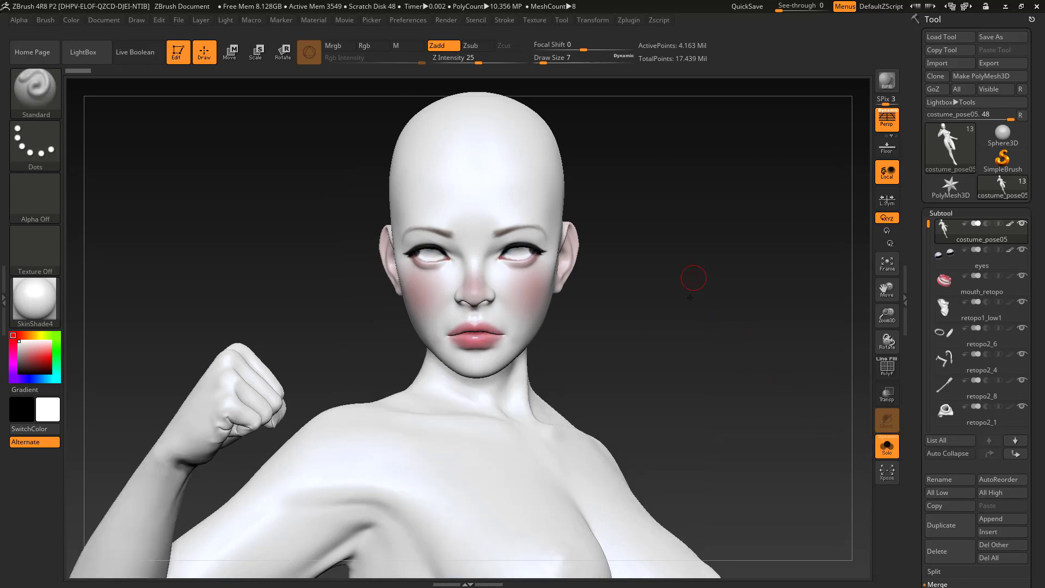
pyautogui.moveTo(693, 278); pyautogui.dragTo(724, 381)
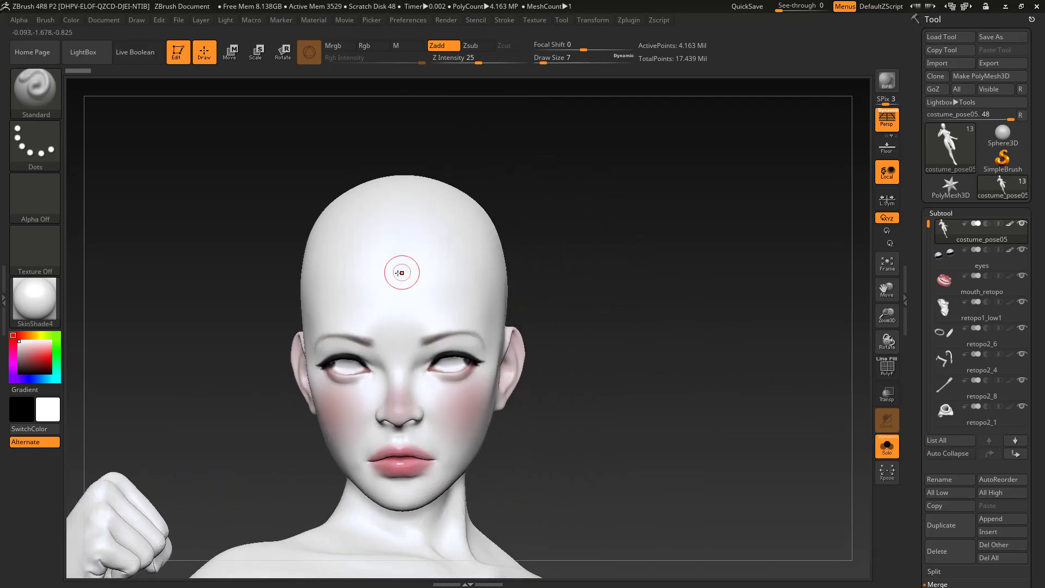
# Step: Paint a mask along the front hairline across the forehead and toward the character's left temple
pyautogui.press('ctrl')
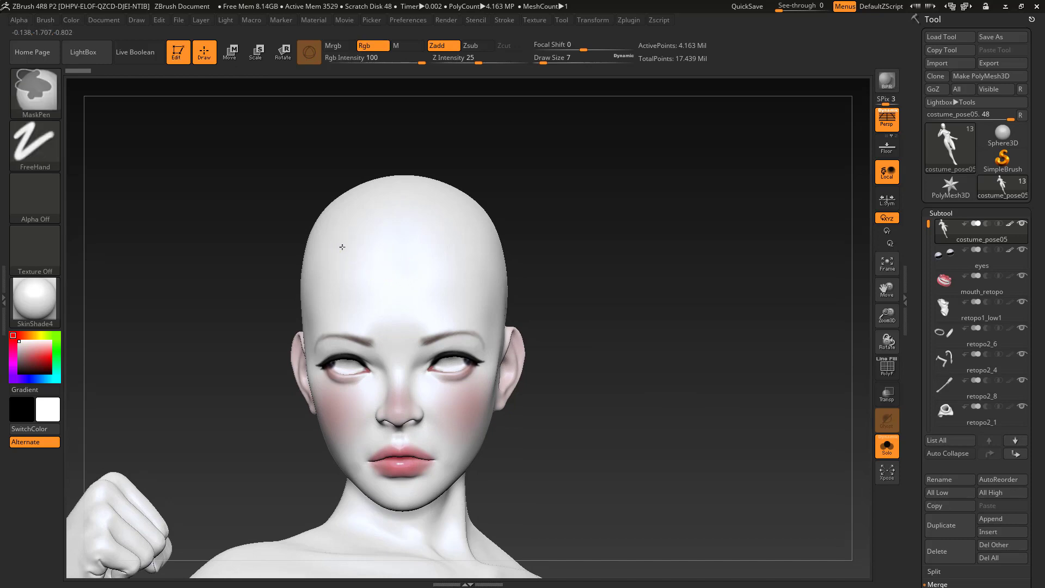
pyautogui.moveTo(342, 247)
pyautogui.keyDown('ctrl'); pyautogui.mouseDown()
pyautogui.moveTo(430, 262)
pyautogui.moveTo(470, 245)
pyautogui.moveTo(334, 235)
pyautogui.moveTo(470, 234)
pyautogui.mouseUp(); pyautogui.keyUp('ctrl')
pyautogui.moveTo(630, 226); pyautogui.dragTo(529, 231)
pyautogui.moveTo(457, 239)
pyautogui.keyDown('ctrl'); pyautogui.mouseDown()
pyautogui.moveTo(401, 250)
pyautogui.moveTo(521, 303)
pyautogui.moveTo(467, 232)
pyautogui.moveTo(388, 211)
pyautogui.mouseUp(); pyautogui.keyUp('ctrl')
pyautogui.moveTo(637, 234); pyautogui.dragTo(572, 235)
# Step: Continue the hairline mask down the left temple, shaping the sideburn and wrapping around the left ear toward the nape
pyautogui.moveTo(504, 304)
pyautogui.keyDown('ctrl'); pyautogui.mouseDown()
pyautogui.moveTo(565, 321)
pyautogui.moveTo(612, 407)
pyautogui.mouseUp(); pyautogui.keyUp('ctrl')
pyautogui.moveTo(569, 346)
pyautogui.keyDown('ctrl'); pyautogui.mouseDown()
pyautogui.moveTo(534, 323)
pyautogui.moveTo(574, 326)
pyautogui.moveTo(560, 287)
pyautogui.mouseUp(); pyautogui.keyUp('ctrl')
pyautogui.hotkey('ctrl', 'z')
pyautogui.moveTo(668, 366)
pyautogui.mouseDown()
pyautogui.moveTo(695, 397)
pyautogui.moveTo(702, 436)
pyautogui.mouseUp()
pyautogui.keyDown('ctrl'); pyautogui.keyDown('alt'); pyautogui.moveTo(517, 336); pyautogui.dragTo(563, 326); pyautogui.keyUp('alt'); pyautogui.keyUp('ctrl')
pyautogui.keyDown('ctrl'); pyautogui.moveTo(483, 341); pyautogui.dragTo(512, 299); pyautogui.keyUp('ctrl')
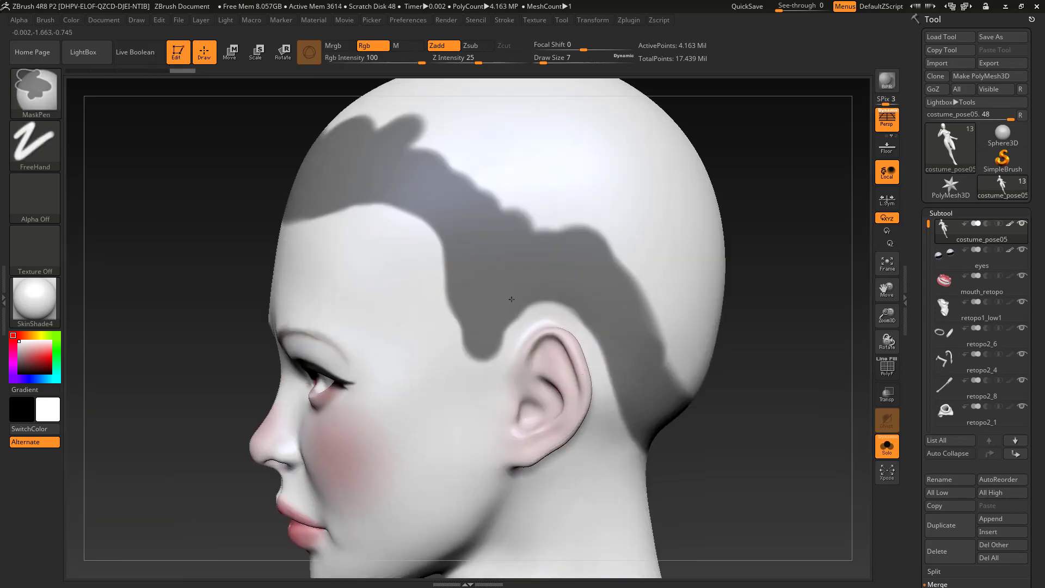
# Step: Mask the hairline on the head's right side, from above the ear up to the forehead
pyautogui.moveTo(759, 428); pyautogui.dragTo(656, 422)
pyautogui.keyDown('alt'); pyautogui.moveTo(656, 422); pyautogui.dragTo(662, 376); pyautogui.keyUp('alt')
pyautogui.keyDown('ctrl'); pyautogui.moveTo(490, 306); pyautogui.dragTo(485, 290); pyautogui.keyUp('ctrl')
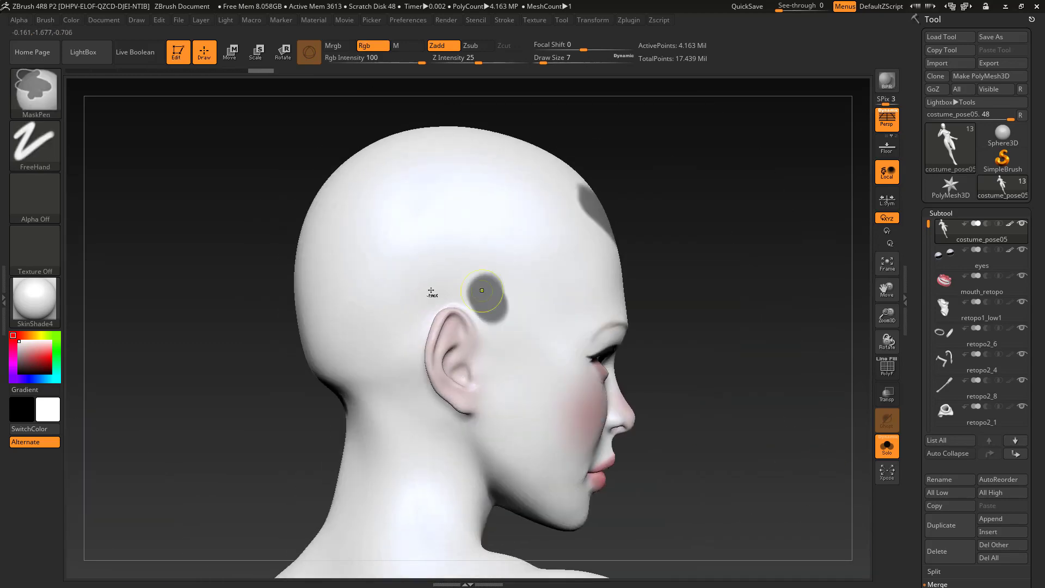
pyautogui.hotkey('ctrl', 'z')
pyautogui.moveTo(416, 296)
pyautogui.keyDown('ctrl'); pyautogui.mouseDown()
pyautogui.moveTo(490, 292)
pyautogui.moveTo(503, 246)
pyautogui.moveTo(578, 190)
pyautogui.mouseUp(); pyautogui.keyUp('ctrl')
pyautogui.moveTo(703, 235); pyautogui.dragTo(604, 239)
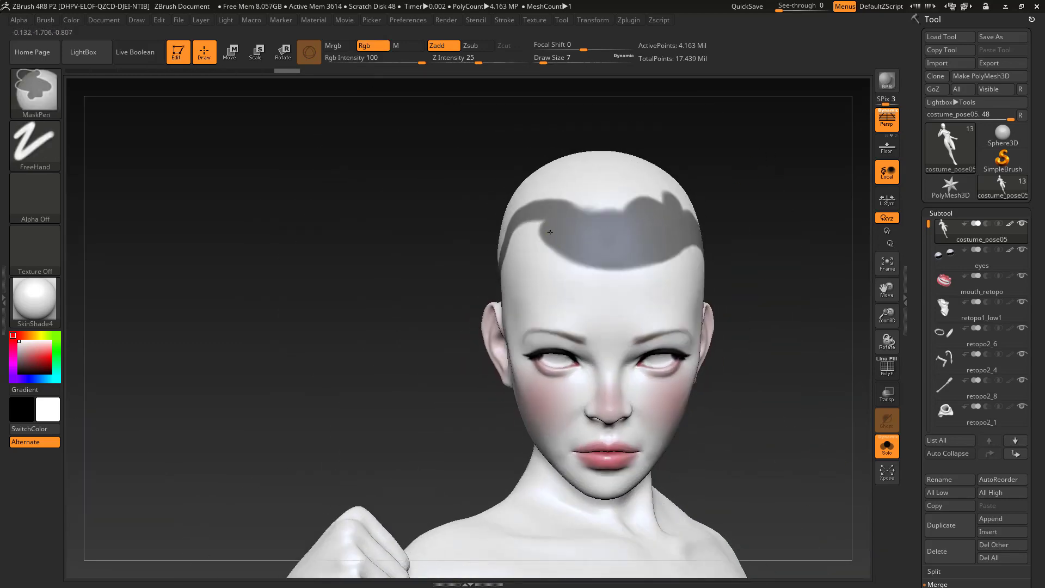
pyautogui.keyDown('ctrl'); pyautogui.moveTo(523, 224); pyautogui.dragTo(511, 229); pyautogui.keyUp('ctrl')
# Step: Mask the right sideburn, the area around the right ear and the lower hairline across the nape
pyautogui.moveTo(406, 237); pyautogui.dragTo(476, 239)
pyautogui.keyDown('ctrl'); pyautogui.moveTo(446, 309); pyautogui.dragTo(468, 276); pyautogui.keyUp('ctrl')
pyautogui.moveTo(305, 267); pyautogui.dragTo(362, 268)
pyautogui.keyDown('ctrl'); pyautogui.moveTo(379, 322); pyautogui.dragTo(336, 395); pyautogui.keyUp('ctrl')
pyautogui.moveTo(577, 257)
pyautogui.mouseDown()
pyautogui.moveTo(656, 259)
pyautogui.moveTo(613, 261)
pyautogui.mouseUp()
pyautogui.keyDown('ctrl'); pyautogui.moveTo(272, 388); pyautogui.dragTo(351, 385); pyautogui.keyUp('ctrl')
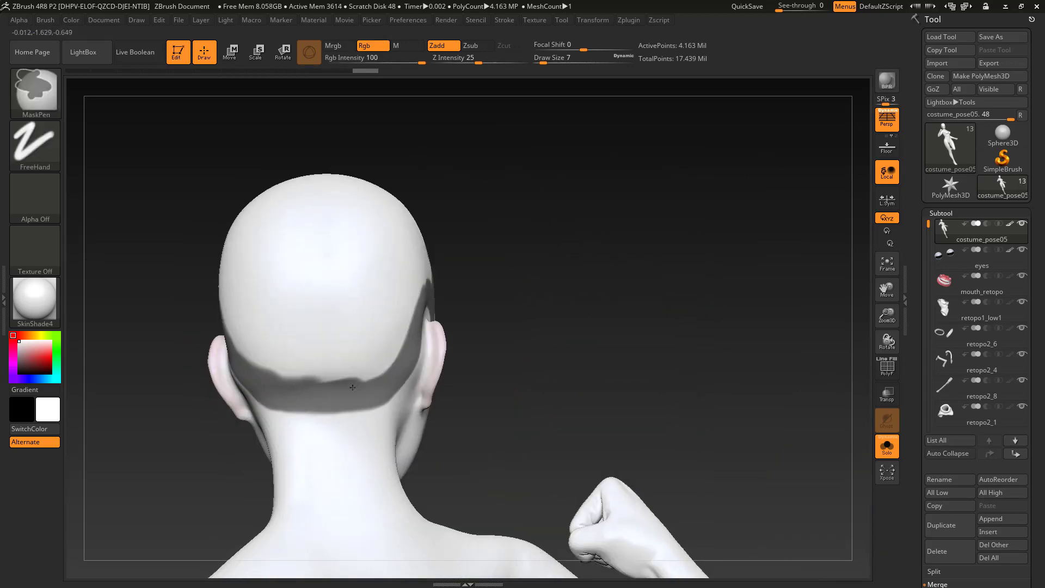
pyautogui.moveTo(523, 321); pyautogui.dragTo(615, 316)
pyautogui.keyDown('ctrl'); pyautogui.moveTo(362, 392); pyautogui.dragTo(311, 368); pyautogui.keyUp('ctrl')
# Step: Fill the rest of the scalp with mask using a different mask stroke, and restore the FreeHand stroke
pyautogui.moveTo(593, 332)
pyautogui.mouseDown()
pyautogui.moveTo(717, 301)
pyautogui.moveTo(534, 217)
pyautogui.mouseUp()
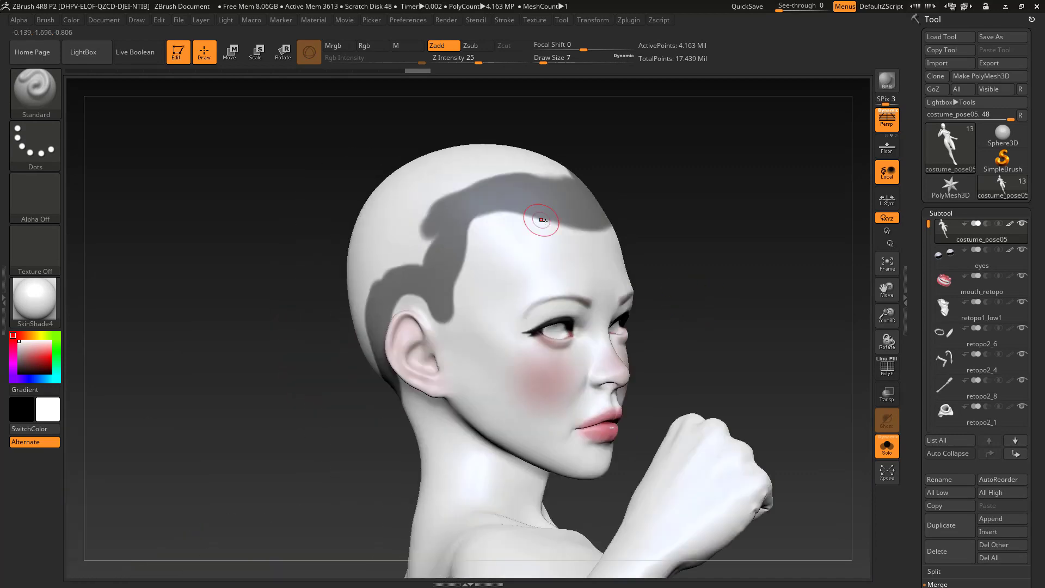
pyautogui.moveTo(466, 223)
pyautogui.keyDown('ctrl'); pyautogui.mouseDown()
pyautogui.moveTo(446, 280)
pyautogui.moveTo(384, 275)
pyautogui.mouseUp(); pyautogui.keyUp('ctrl')
pyautogui.moveTo(228, 261); pyautogui.dragTo(305, 261)
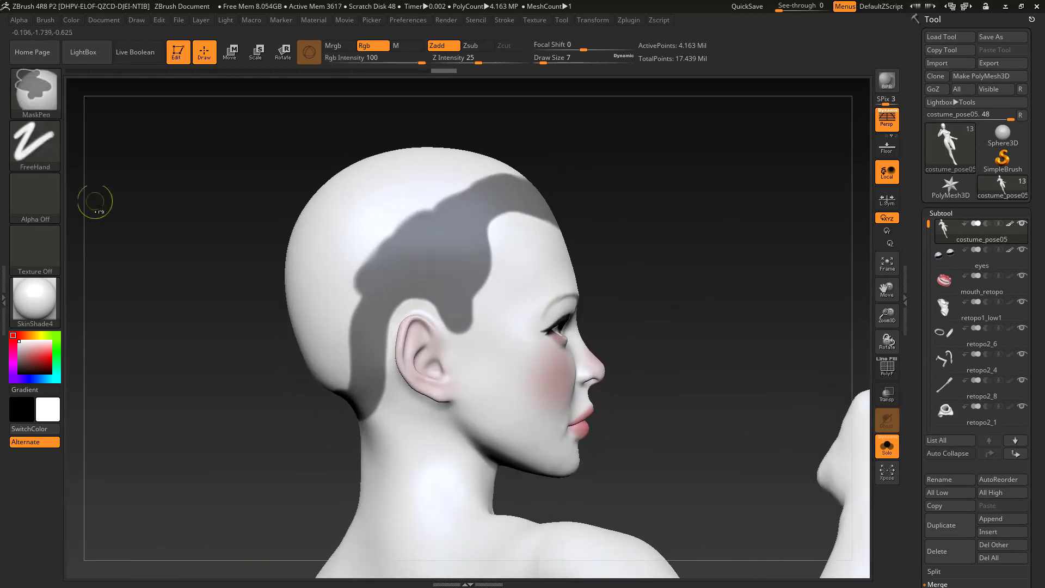
pyautogui.keyDown('ctrl'); pyautogui.click(35, 143); pyautogui.keyUp('ctrl')
pyautogui.moveTo(564, 163)
pyautogui.keyDown('ctrl'); pyautogui.mouseDown()
pyautogui.moveTo(254, 100)
pyautogui.moveTo(473, 273)
pyautogui.mouseUp(); pyautogui.keyUp('ctrl')
pyautogui.moveTo(621, 245); pyautogui.dragTo(795, 149)
pyautogui.moveTo(284, 218); pyautogui.dragTo(752, 249)
pyautogui.keyDown('ctrl'); pyautogui.click(35, 142); pyautogui.keyUp('ctrl')
pyautogui.click(202, 155)
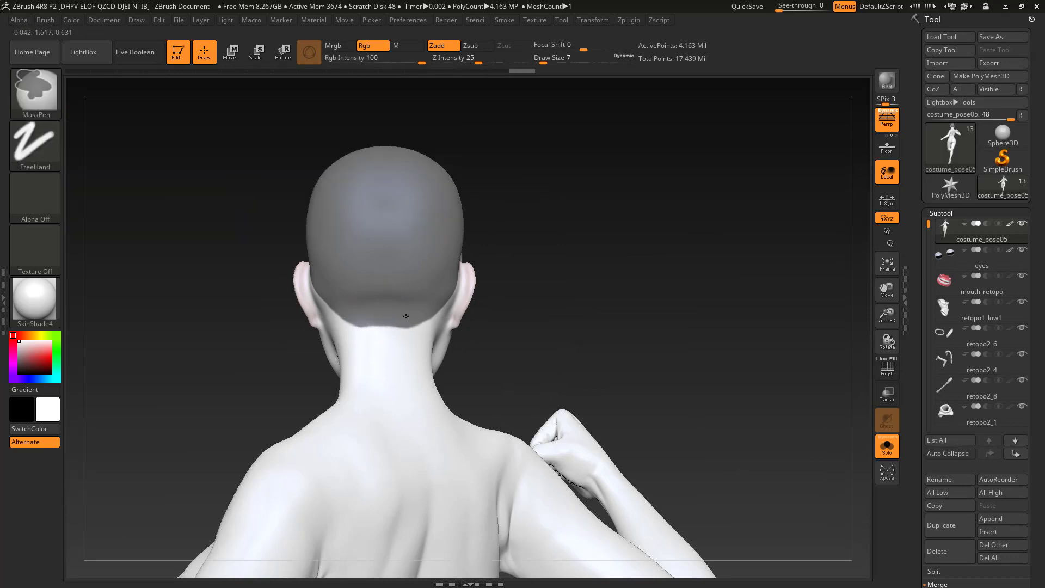
# Step: Extend the scalp mask closer to the back of the ears
pyautogui.moveTo(561, 245); pyautogui.dragTo(642, 240)
pyautogui.moveTo(725, 267); pyautogui.dragTo(681, 294)
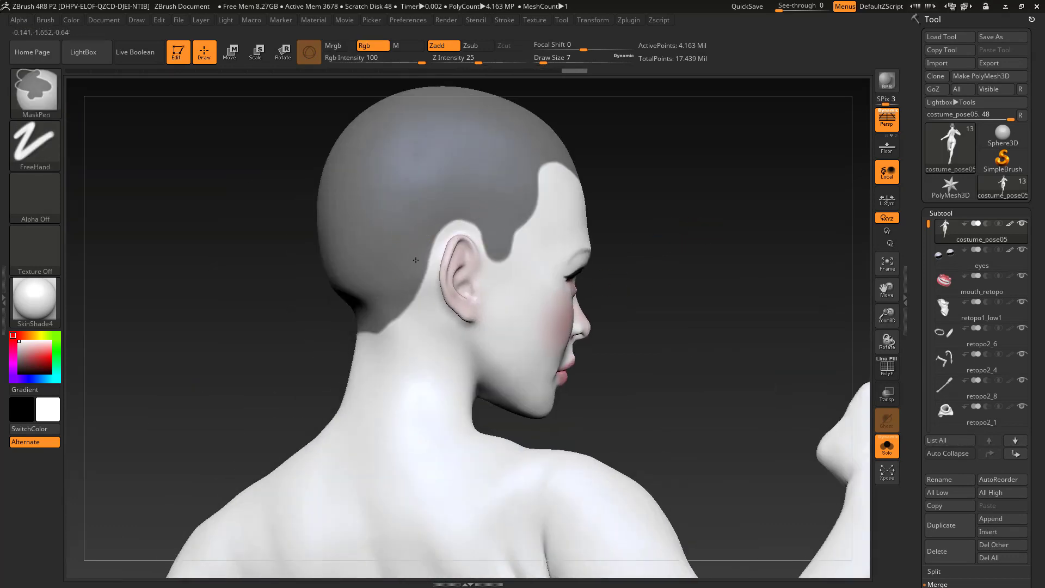
pyautogui.moveTo(615, 215); pyautogui.dragTo(756, 214)
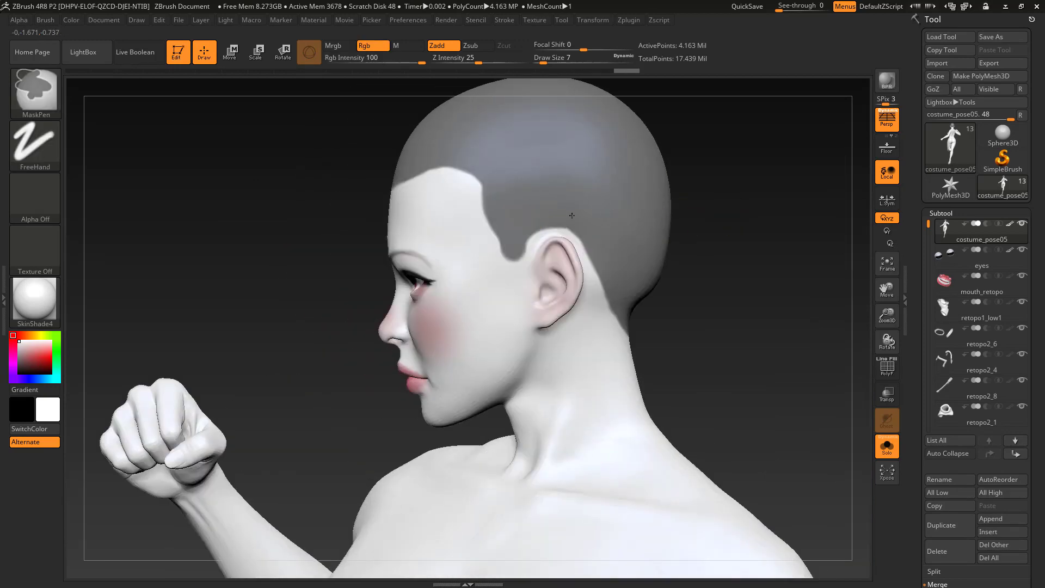
pyautogui.moveTo(790, 261); pyautogui.dragTo(675, 246)
pyautogui.keyDown('ctrl'); pyautogui.moveTo(494, 266); pyautogui.dragTo(459, 316); pyautogui.keyUp('ctrl')
pyautogui.moveTo(776, 264)
pyautogui.mouseDown()
pyautogui.moveTo(740, 266)
pyautogui.moveTo(770, 265)
pyautogui.mouseUp()
pyautogui.keyDown('ctrl'); pyautogui.moveTo(468, 278); pyautogui.dragTo(472, 233); pyautogui.keyUp('ctrl')
# Step: Unmask the edges of both sideburns to slim them and refine the mask at the right temple
pyautogui.moveTo(632, 237); pyautogui.dragTo(746, 240)
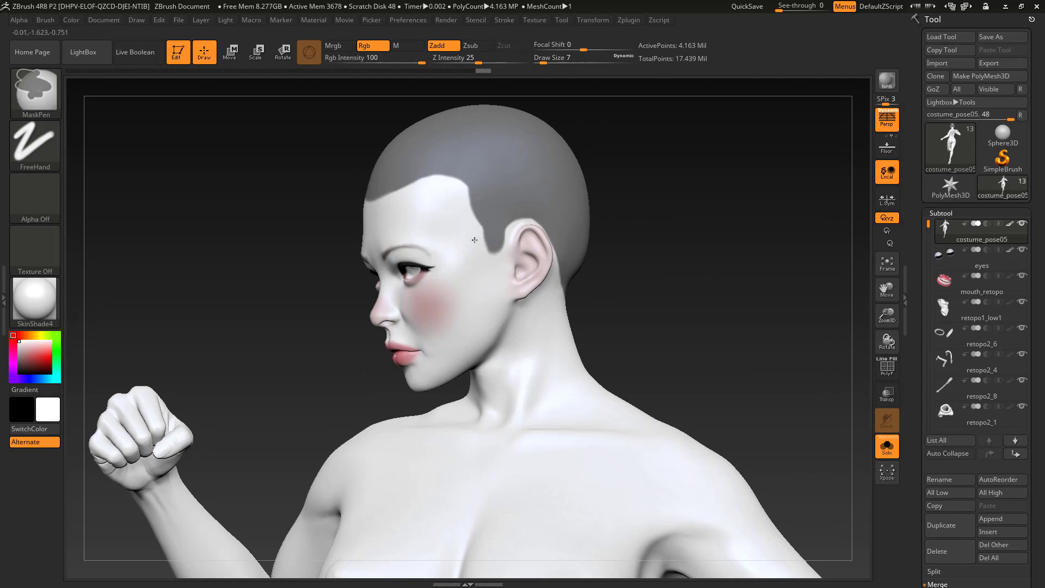
pyautogui.keyDown('ctrl'); pyautogui.keyDown('alt'); pyautogui.moveTo(509, 263); pyautogui.dragTo(491, 237); pyautogui.keyUp('alt'); pyautogui.keyUp('ctrl')
pyautogui.moveTo(637, 242); pyautogui.dragTo(746, 242)
pyautogui.keyDown('ctrl'); pyautogui.keyDown('alt'); pyautogui.moveTo(363, 249); pyautogui.dragTo(388, 234); pyautogui.keyUp('alt'); pyautogui.keyUp('ctrl')
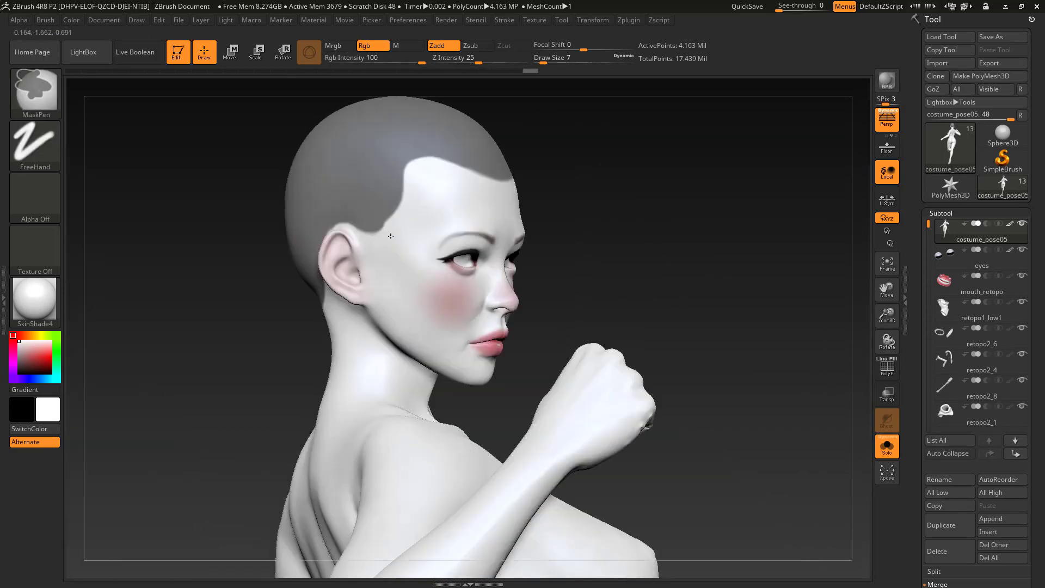
pyautogui.moveTo(768, 241)
pyautogui.mouseDown()
pyautogui.moveTo(687, 242)
pyautogui.moveTo(658, 214)
pyautogui.moveTo(723, 263)
pyautogui.moveTo(426, 180)
pyautogui.moveTo(454, 182)
pyautogui.mouseUp()
pyautogui.moveTo(675, 197); pyautogui.dragTo(757, 197)
pyautogui.keyDown('ctrl'); pyautogui.moveTo(419, 178); pyautogui.dragTo(418, 206); pyautogui.keyUp('ctrl')
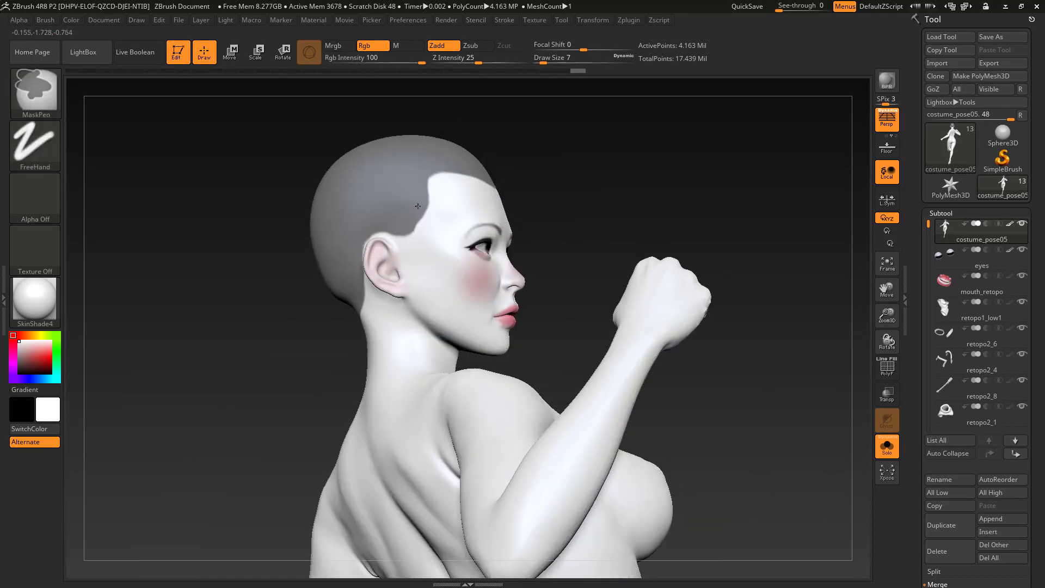
pyautogui.moveTo(789, 198)
pyautogui.mouseDown()
pyautogui.moveTo(697, 198)
pyautogui.moveTo(754, 198)
pyautogui.mouseUp()
pyautogui.moveTo(626, 191)
pyautogui.mouseDown()
pyautogui.moveTo(695, 194)
pyautogui.moveTo(741, 210)
pyautogui.moveTo(727, 221)
pyautogui.moveTo(735, 316)
pyautogui.moveTo(751, 343)
pyautogui.mouseUp()
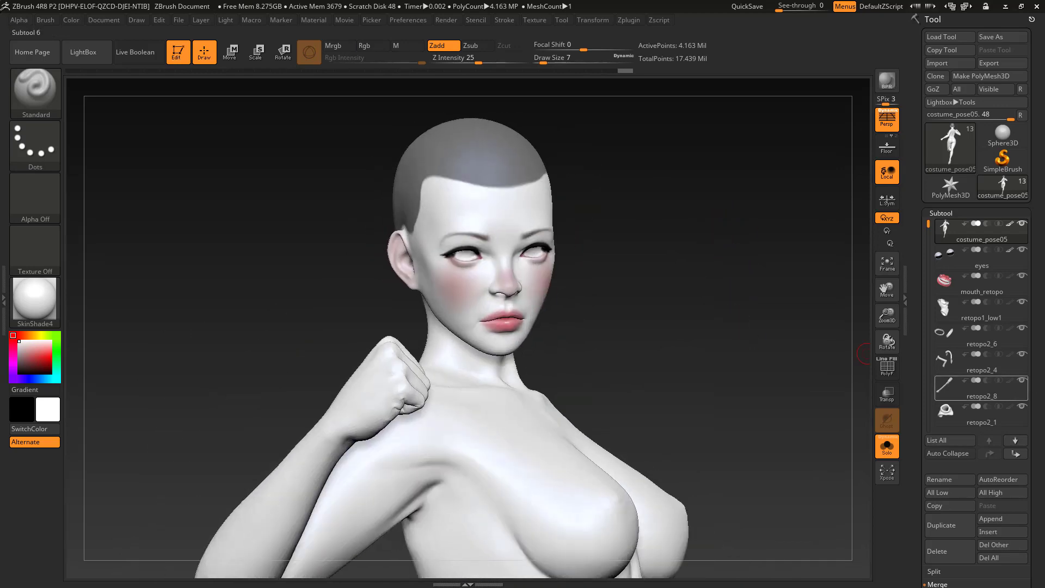
# Step: Try a preview extraction of the masked scalp with a thickness of 0.01
pyautogui.moveTo(1034, 410); pyautogui.dragTo(1031, 346)
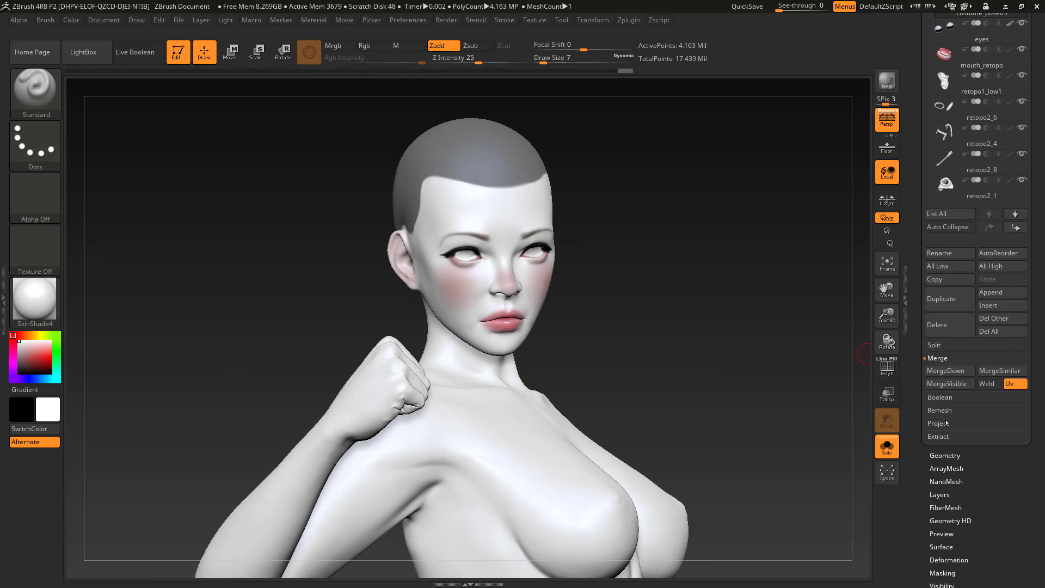
pyautogui.click(941, 437)
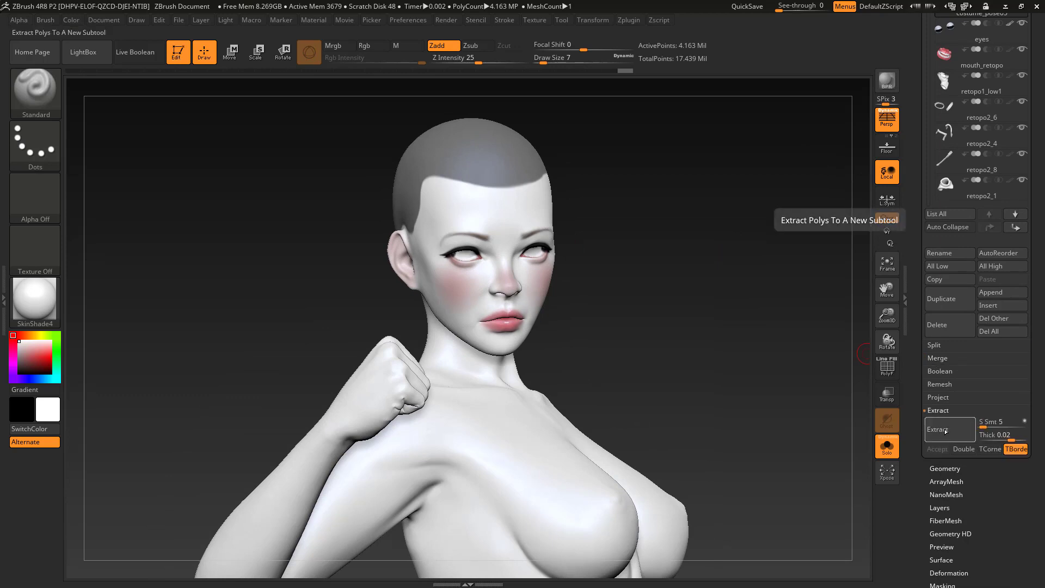
pyautogui.click(994, 435)
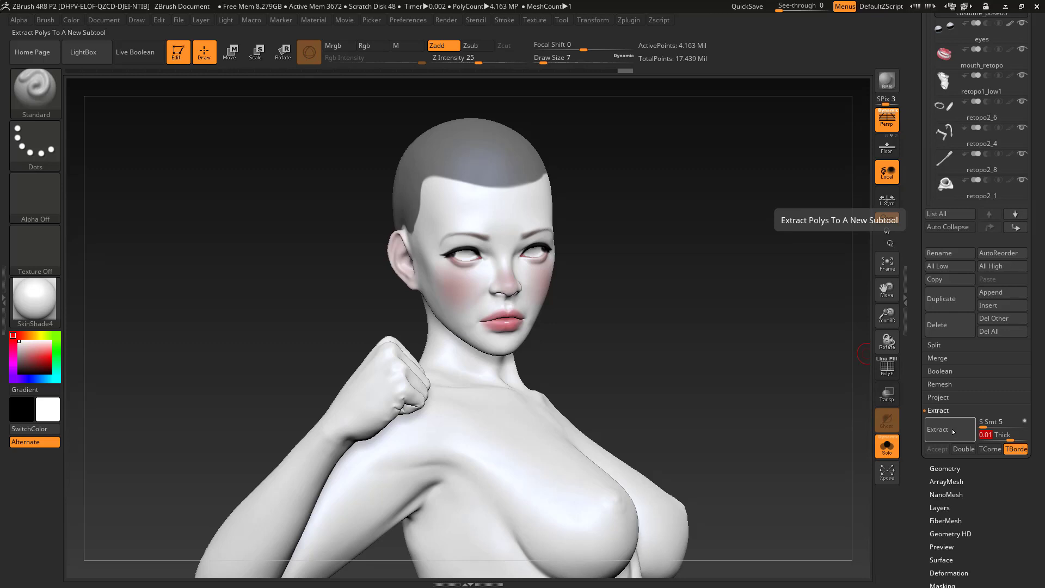
pyautogui.click(953, 433)
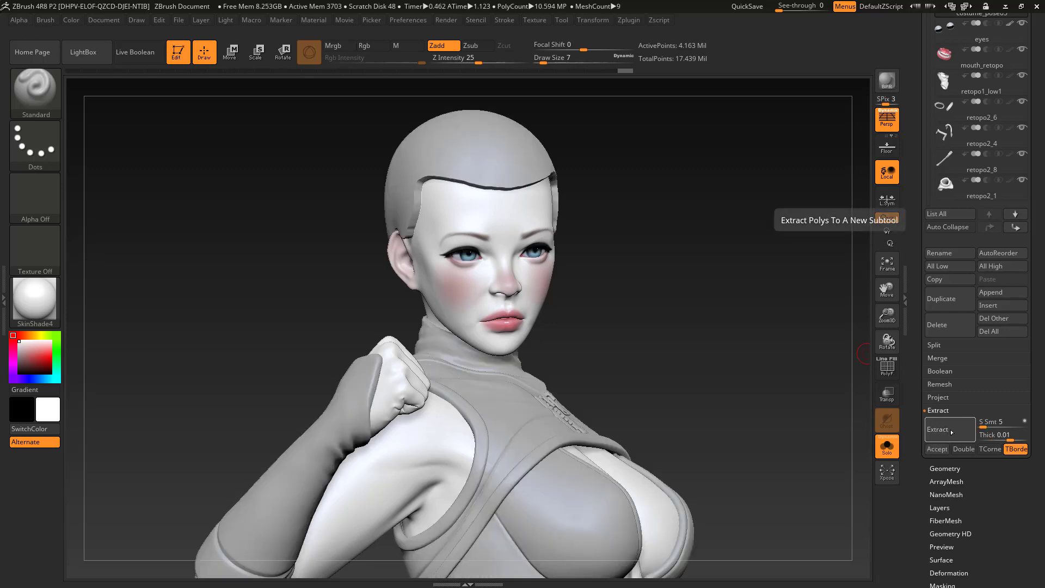
pyautogui.click(779, 402)
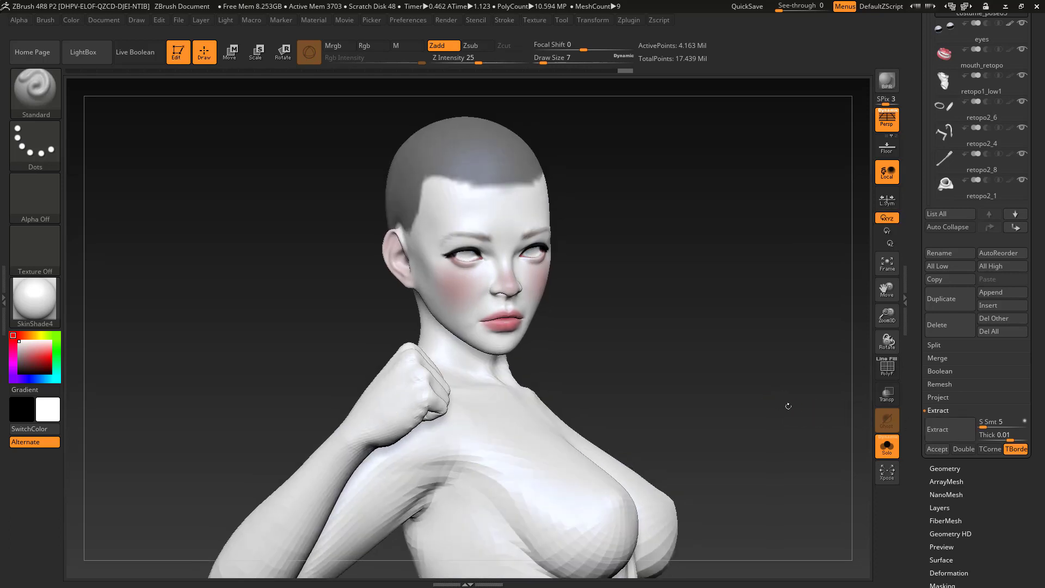
# Step: Extract the masked scalp with a thickness of 0.001 and accept it as a new subtool
pyautogui.click(986, 434)
pyautogui.write('0.001')
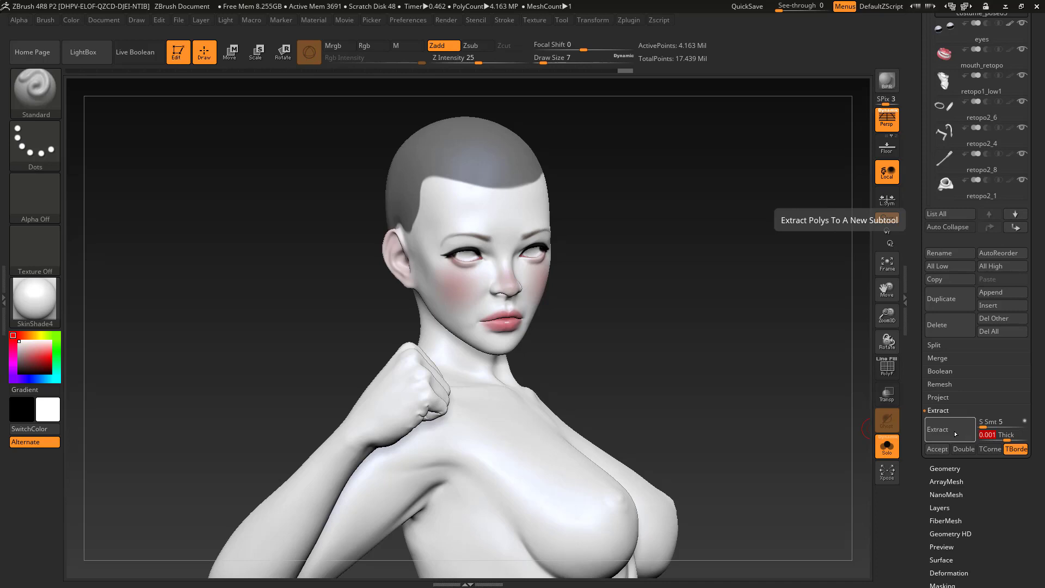
pyautogui.click(955, 433)
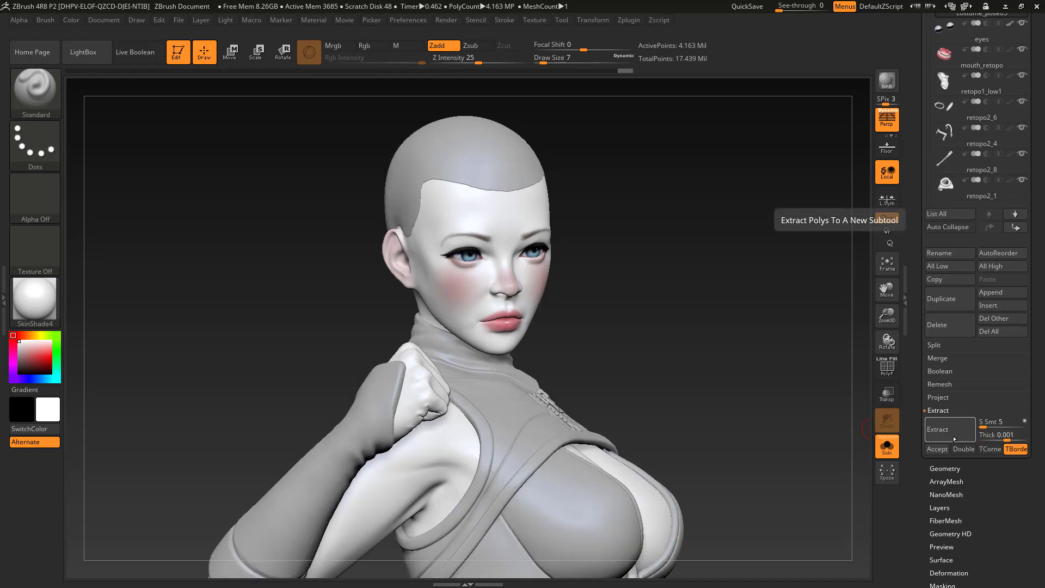
pyautogui.click(938, 449)
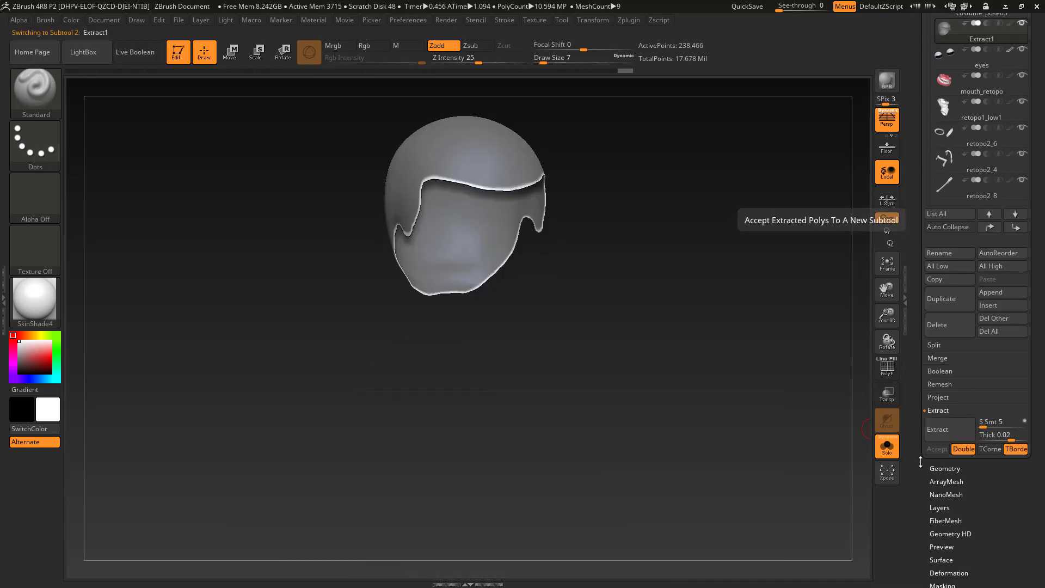
# Step: Clear the mask on the extracted scalp cap and display its polygroups and wireframe
pyautogui.moveTo(668, 231)
pyautogui.keyDown('ctrl'); pyautogui.mouseDown()
pyautogui.moveTo(697, 267)
pyautogui.moveTo(690, 322)
pyautogui.mouseUp(); pyautogui.keyUp('ctrl')
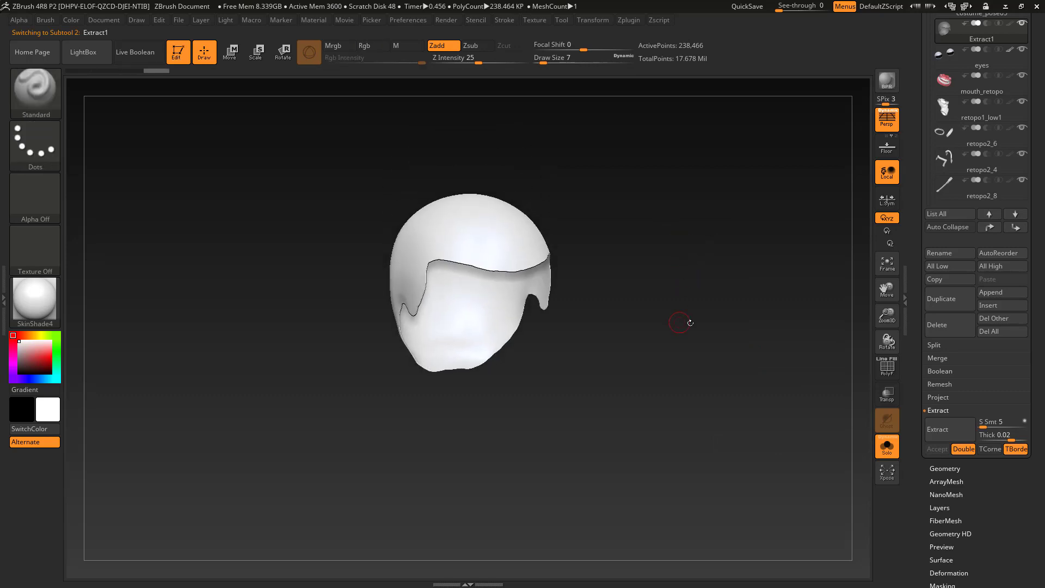
pyautogui.scroll(3, 975, 108)
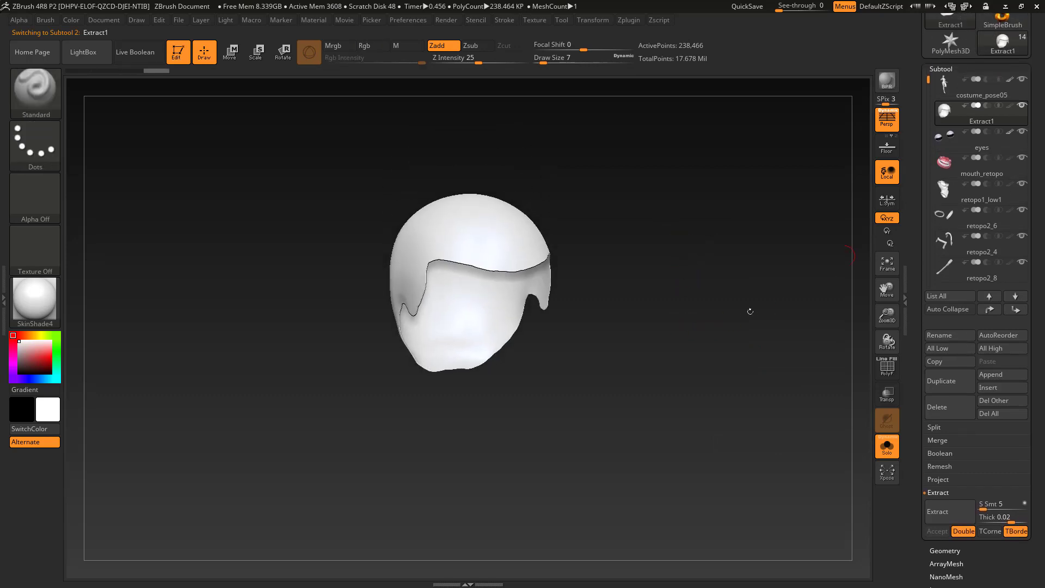
pyautogui.moveTo(750, 311); pyautogui.dragTo(648, 348)
pyautogui.keyDown('alt'); pyautogui.moveTo(793, 354); pyautogui.dragTo(832, 384); pyautogui.keyUp('alt')
pyautogui.click(892, 367)
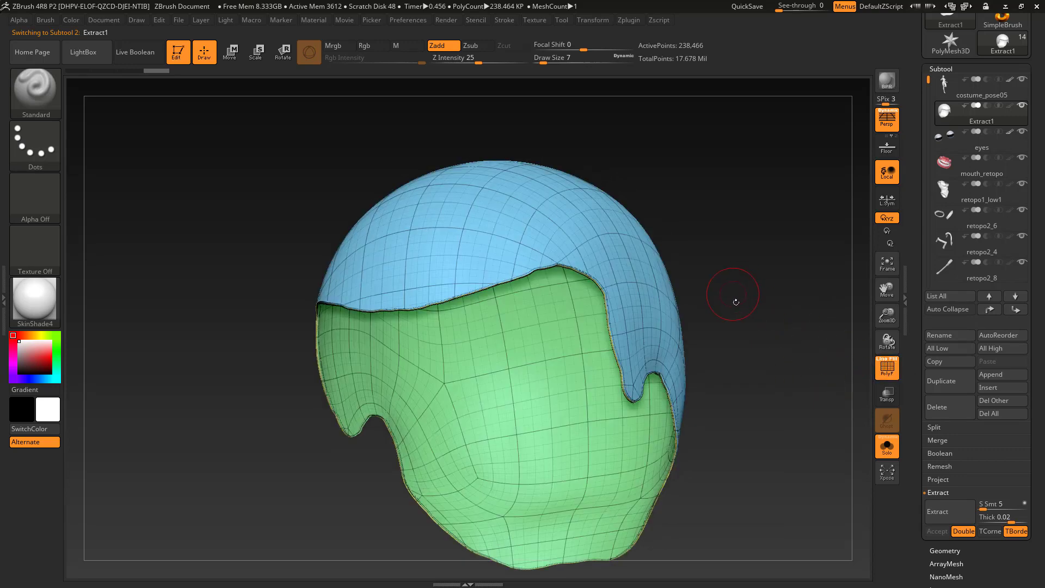
# Step: Isolate the cap's outer polygroup and delete the hidden inner and border polygons
pyautogui.moveTo(736, 304); pyautogui.dragTo(670, 311)
pyautogui.hotkey('ctrl', 'shift')
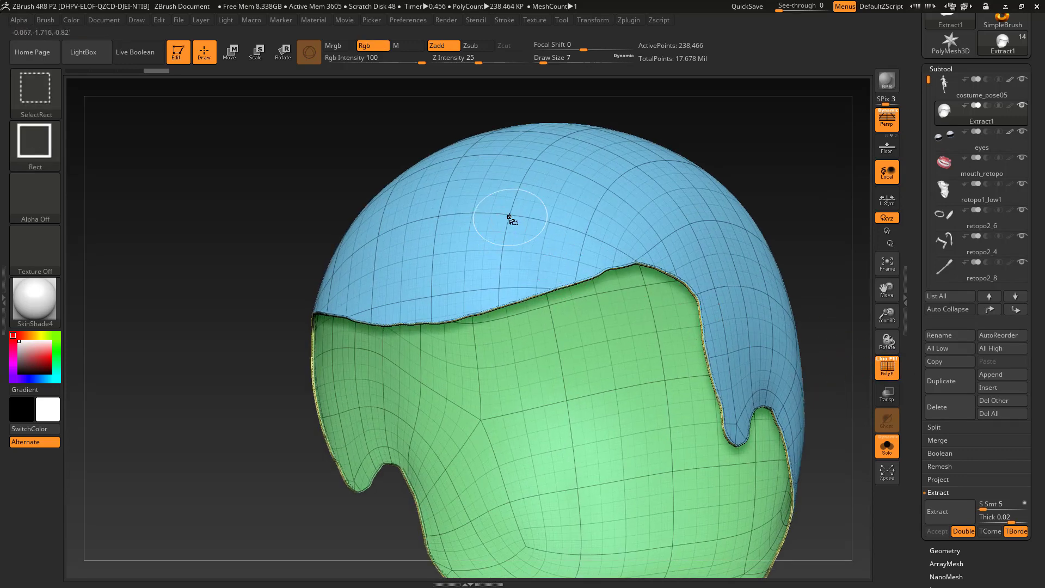
pyautogui.keyDown('ctrl'); pyautogui.keyDown('shift'); pyautogui.click(510, 217); pyautogui.keyUp('shift'); pyautogui.keyUp('ctrl')
pyautogui.moveTo(790, 169); pyautogui.dragTo(918, 371)
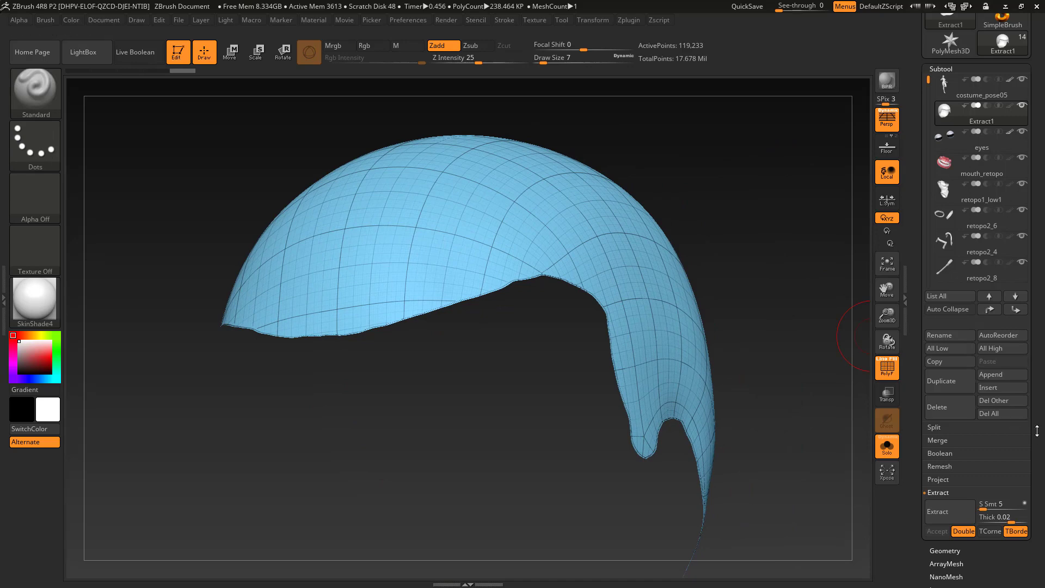
pyautogui.moveTo(1038, 430); pyautogui.dragTo(1044, 364)
pyautogui.click(948, 381)
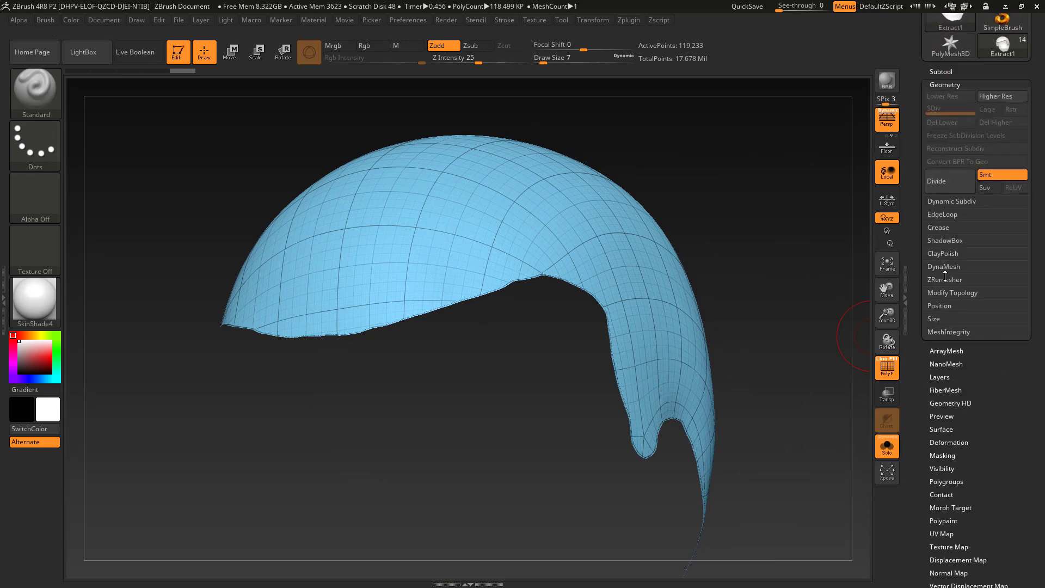
pyautogui.click(947, 294)
pyautogui.click(944, 344)
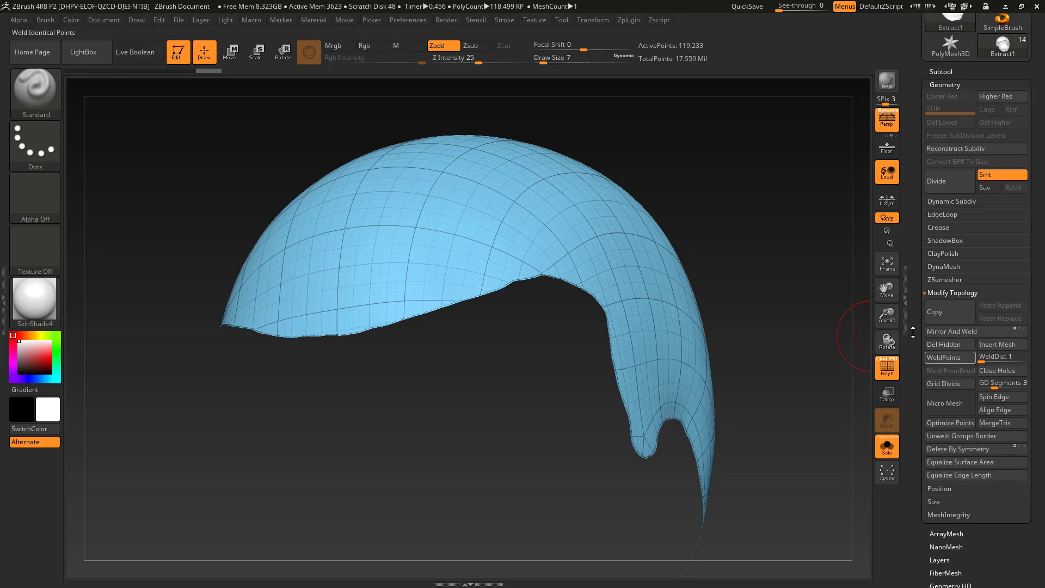
# Step: Retopologize the scalp cap with ZRemesher at a target polygon count of 5, with Adapt enabled
pyautogui.moveTo(793, 293); pyautogui.dragTo(741, 318)
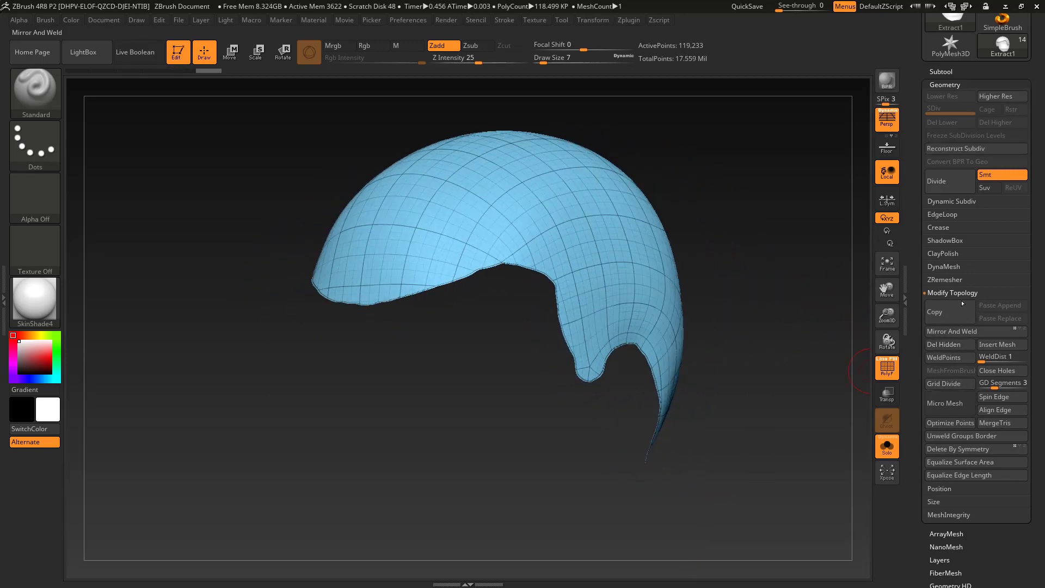
pyautogui.moveTo(792, 297); pyautogui.dragTo(633, 284)
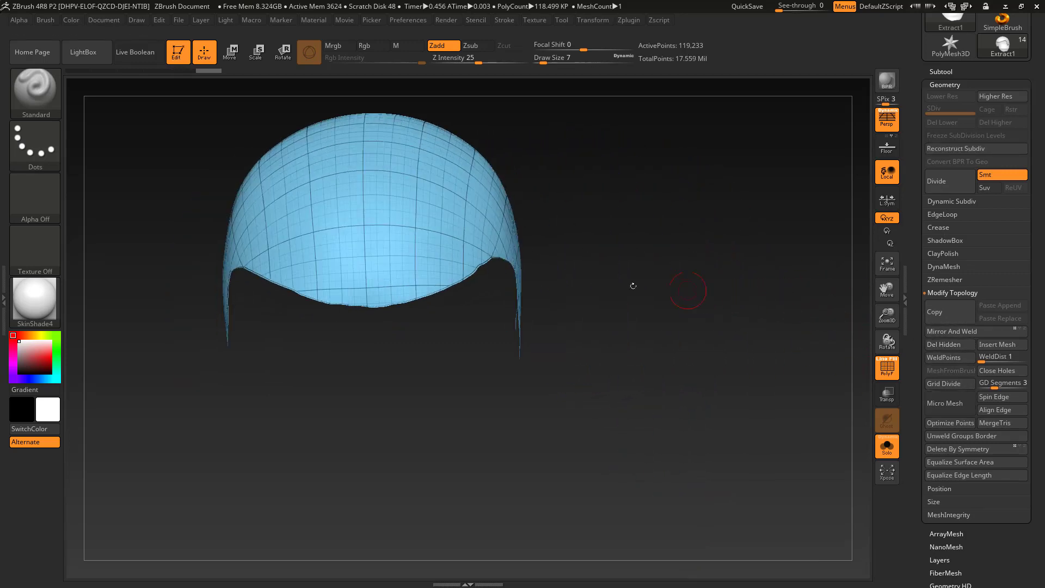
pyautogui.click(948, 280)
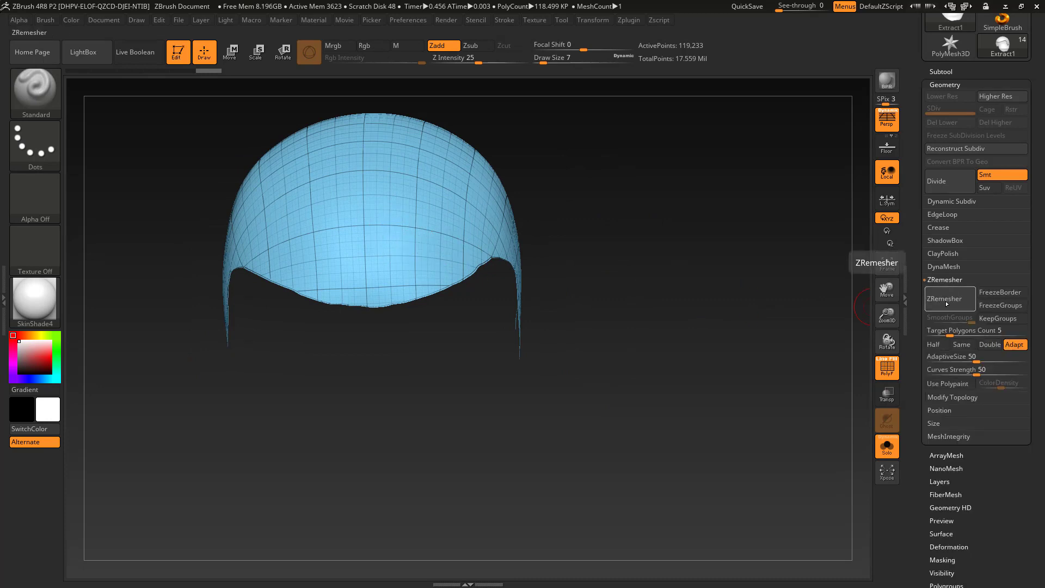
pyautogui.click(948, 301)
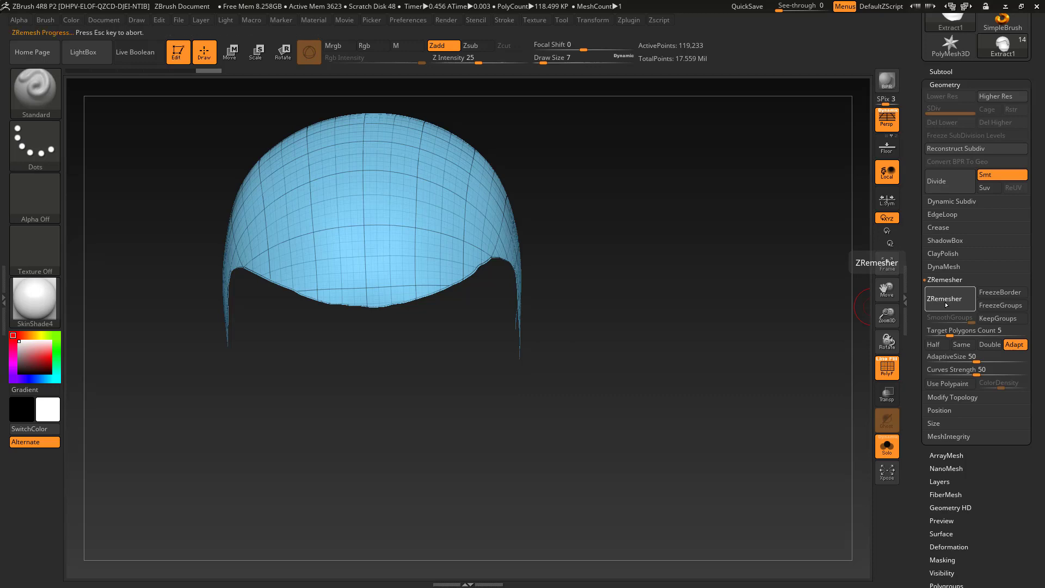
# Step: Unwrap the retopologized scalp cap's UVs with UV Master, keeping Symmetry on
pyautogui.moveTo(688, 392); pyautogui.dragTo(751, 417)
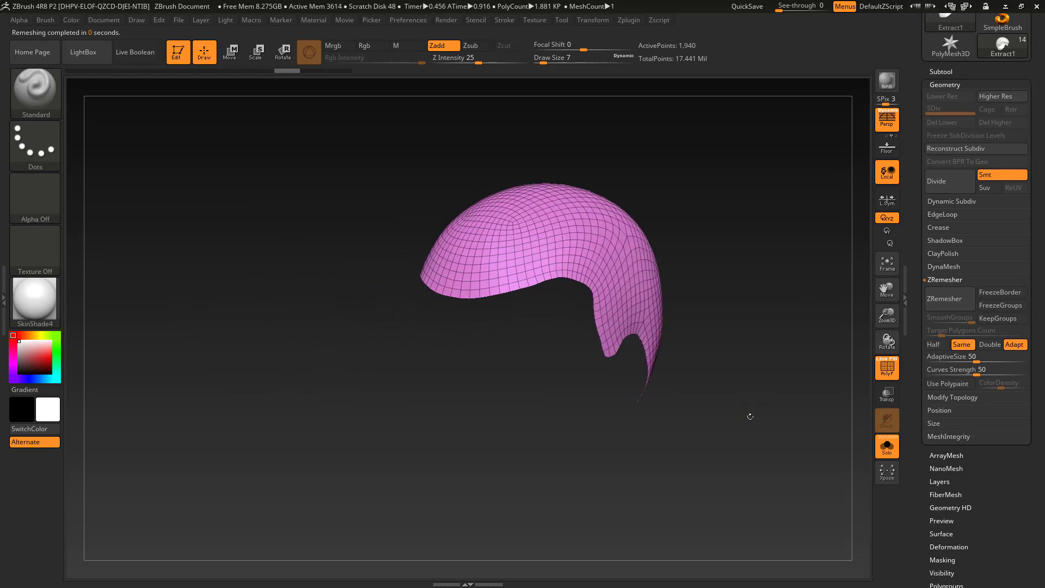
pyautogui.click(630, 20)
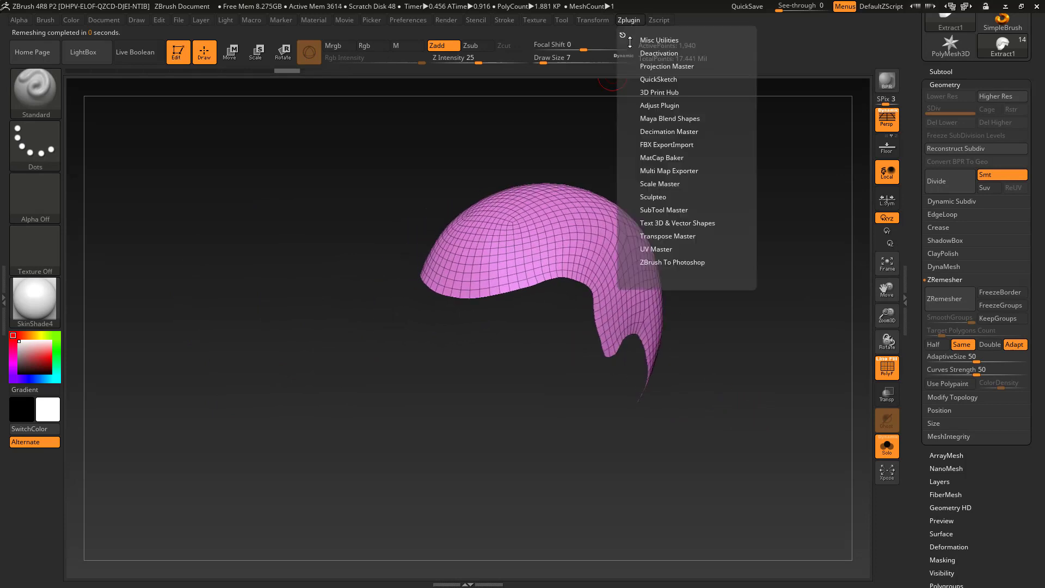
pyautogui.click(656, 249)
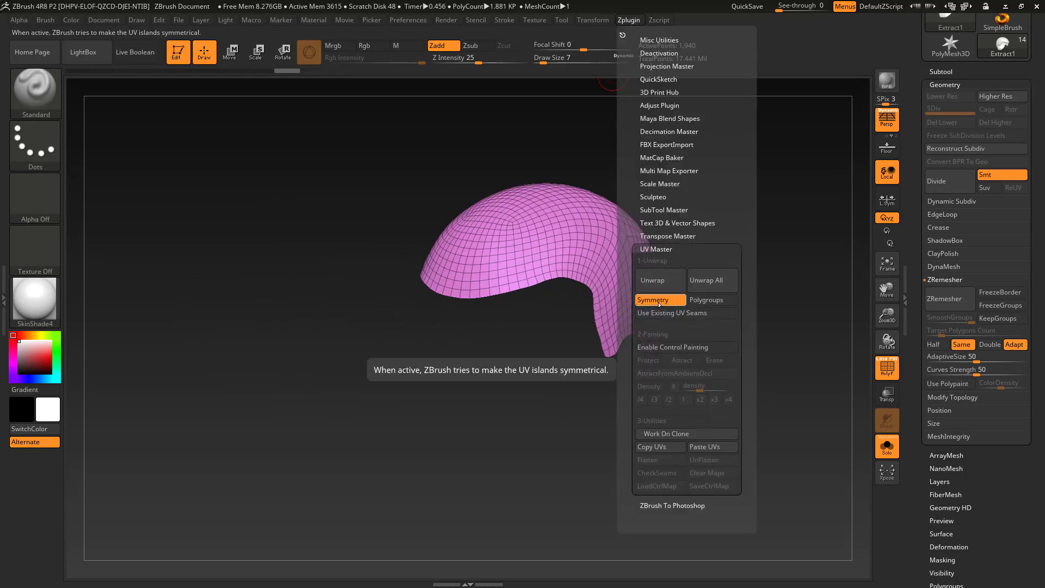
pyautogui.click(662, 283)
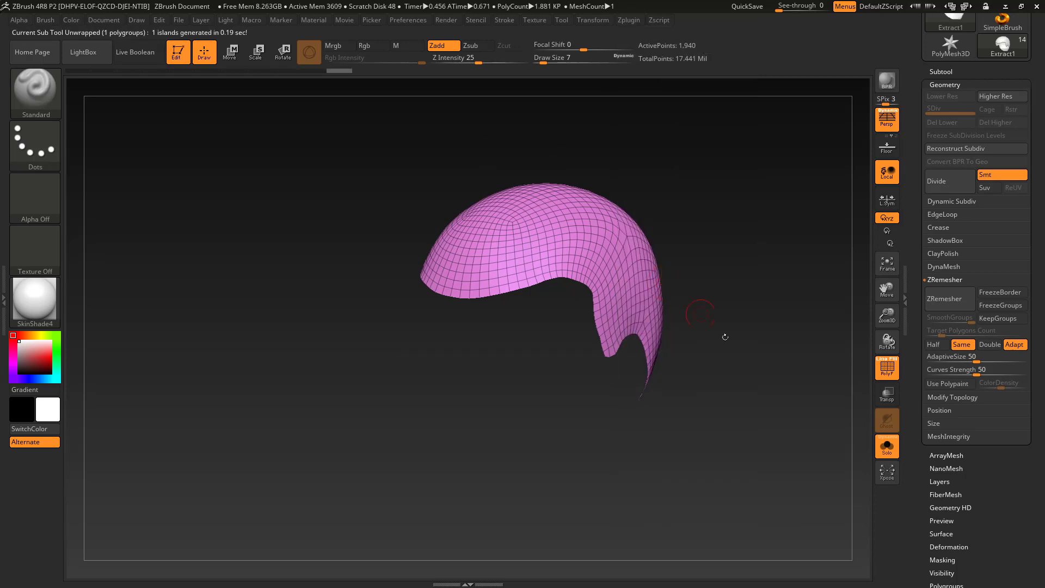
# Step: Preview the scalp cap's flattened UV layout with Morph UV and return it to its 3D shape
pyautogui.moveTo(1018, 499); pyautogui.dragTo(994, 342)
pyautogui.click(946, 325)
pyautogui.click(1000, 177)
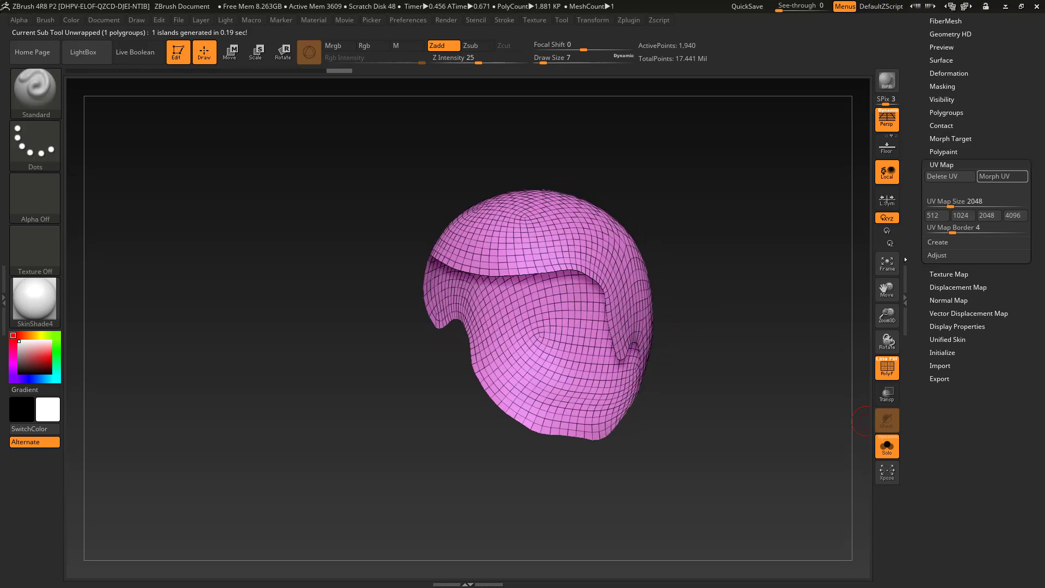
pyautogui.click(1012, 178)
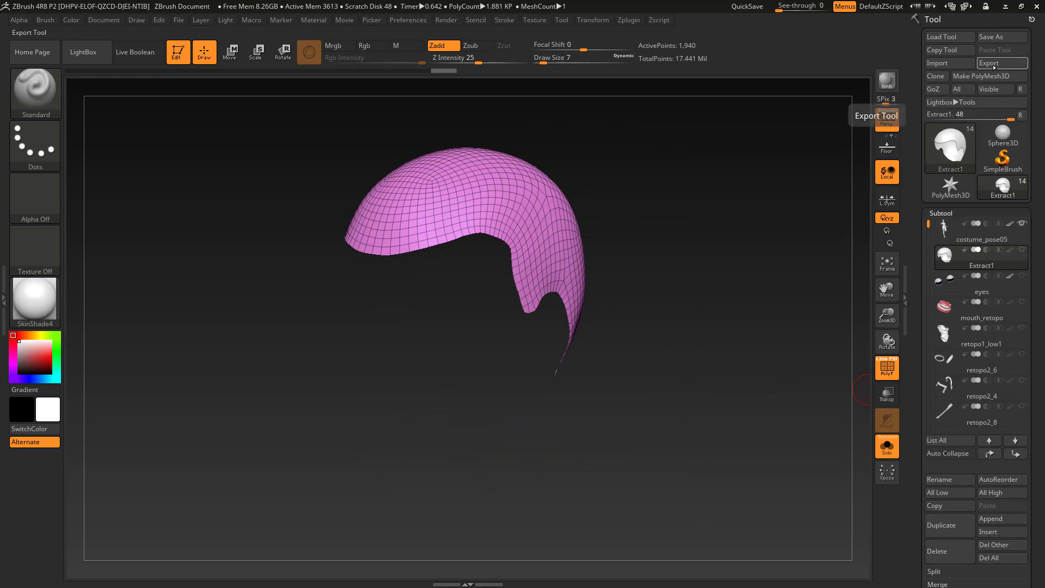
# Step: Switch to the costume_pose05 body subtool and lower it to its second subdivision level
pyautogui.click(1014, 239)
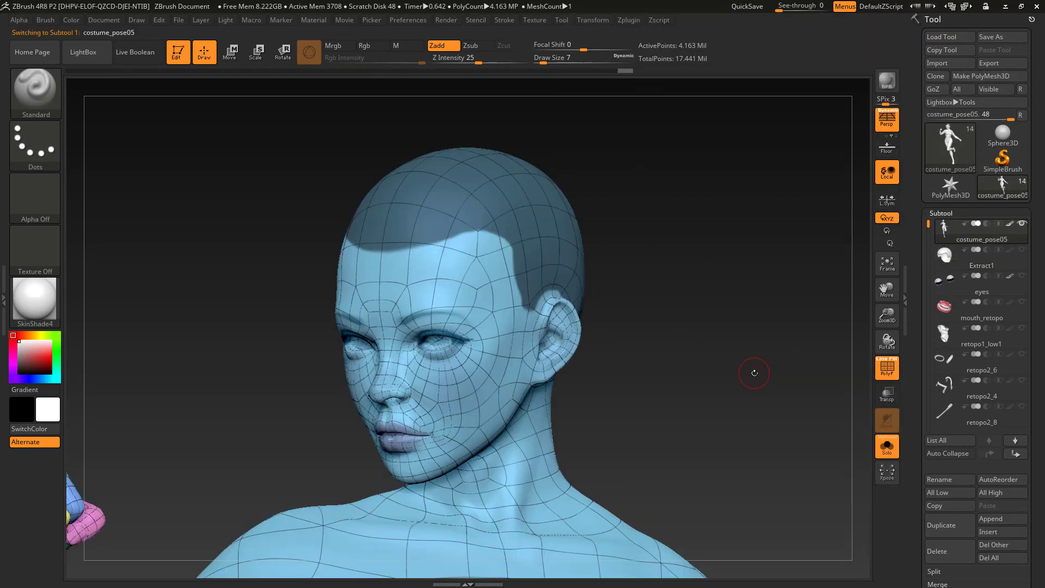
pyautogui.hotkey('shift', 'd')
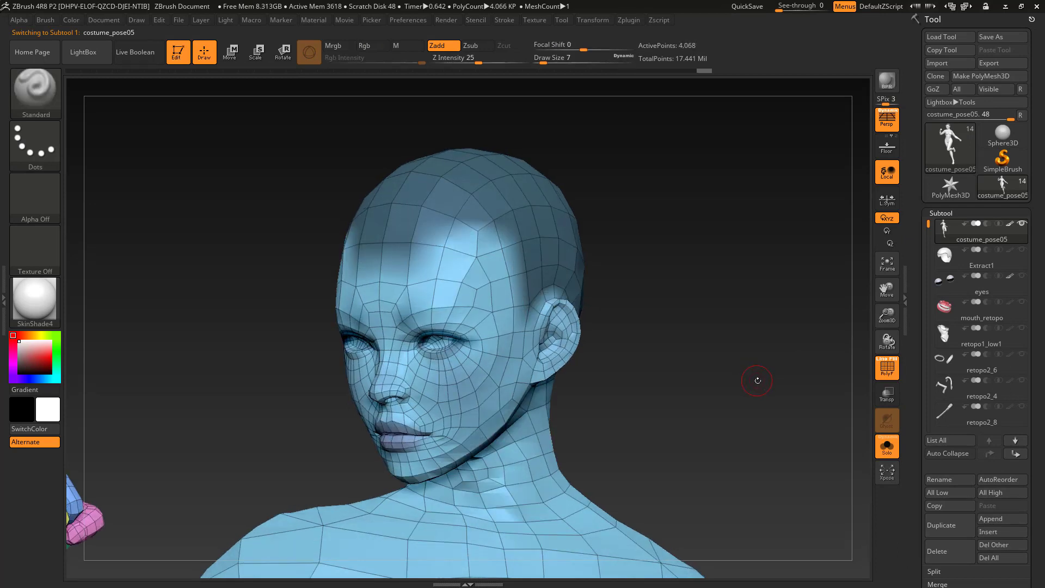
pyautogui.press('d')
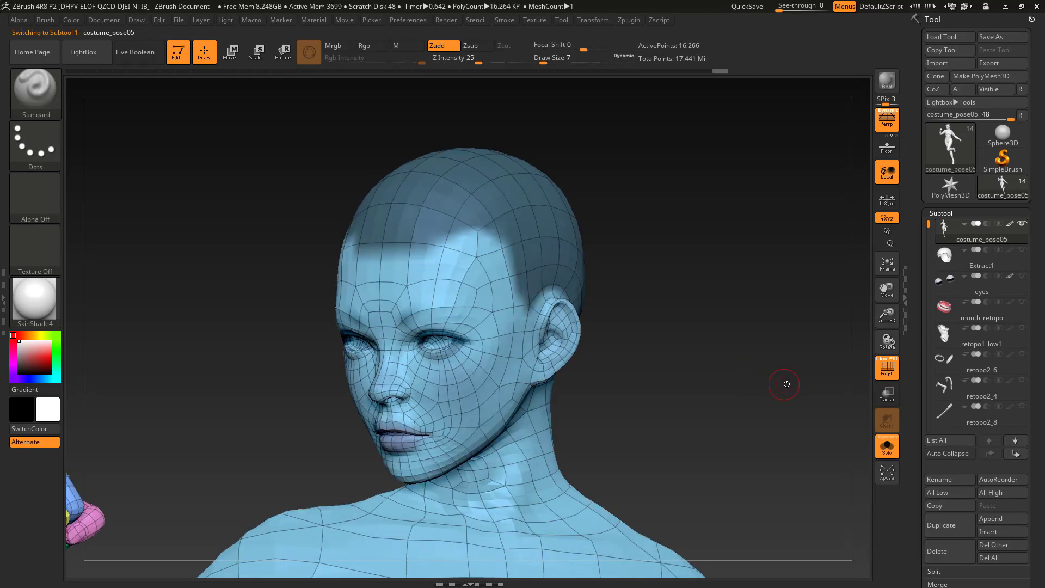
# Step: Show the Extract1 cap together with the body and project it onto the head, declining the polypaint projection
pyautogui.click(974, 257)
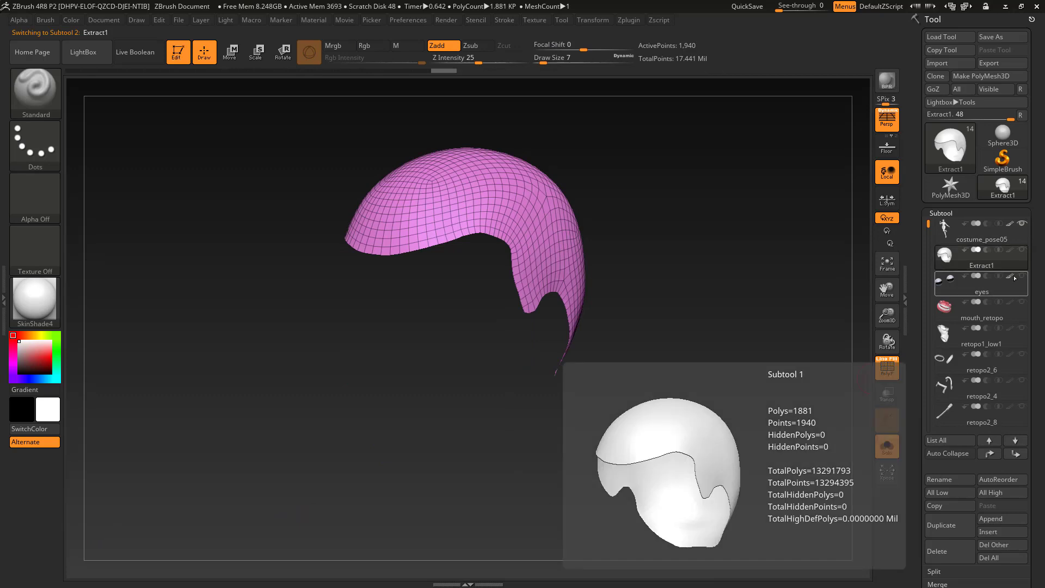
pyautogui.click(895, 451)
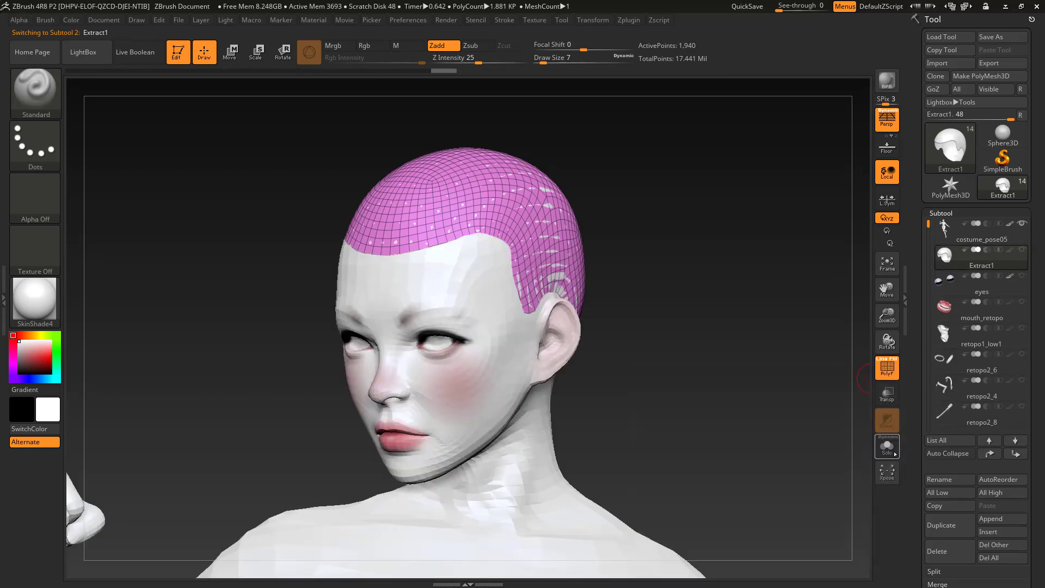
pyautogui.scroll(-3, 983, 455)
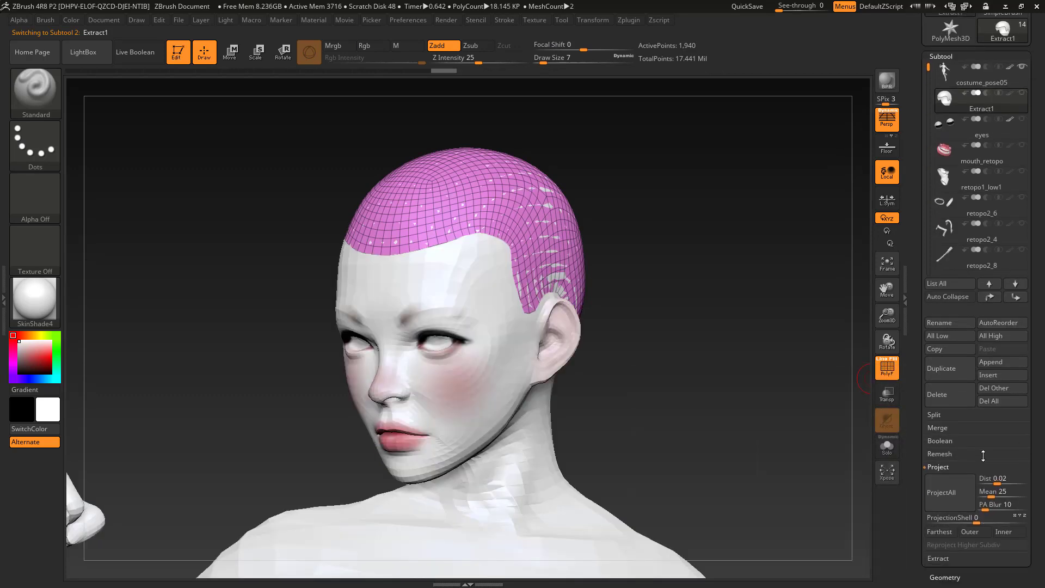
pyautogui.click(948, 499)
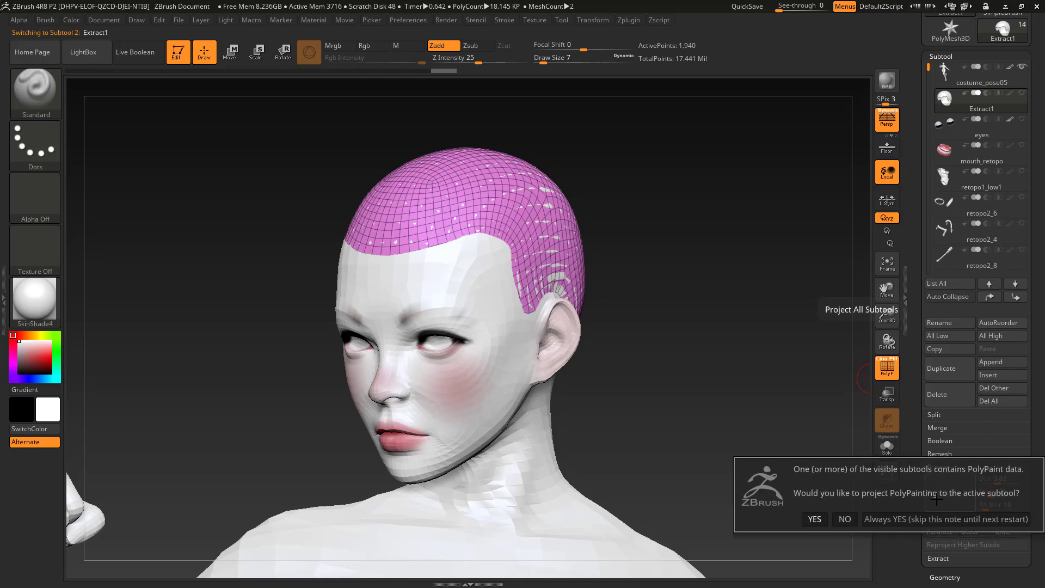
pyautogui.click(845, 519)
pyautogui.moveTo(766, 364)
pyautogui.mouseDown()
pyautogui.moveTo(747, 376)
pyautogui.moveTo(771, 377)
pyautogui.mouseUp()
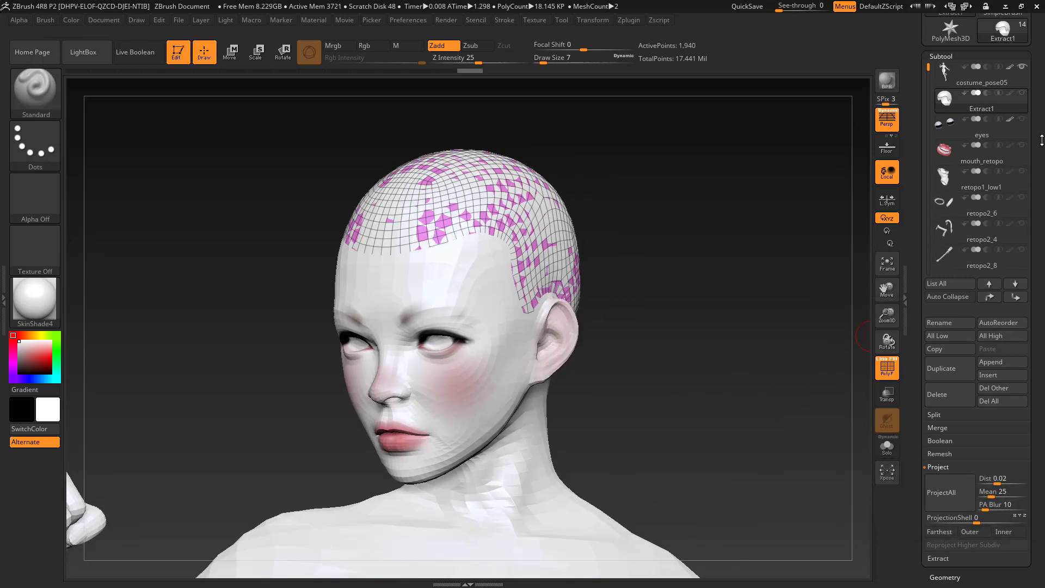
# Step: Export the projected scalp cap as hair_cap in OBJ format to the Superheroine project's Maya folder
pyautogui.scroll(5, 1042, 140)
pyautogui.click(1002, 62)
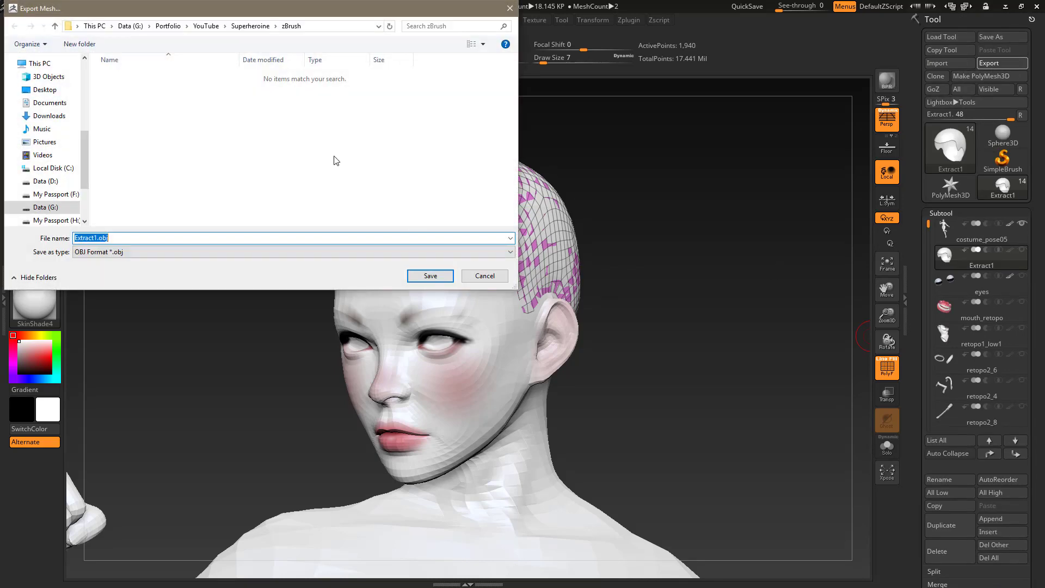
pyautogui.moveTo(294, 9); pyautogui.dragTo(573, 168)
pyautogui.click(531, 187)
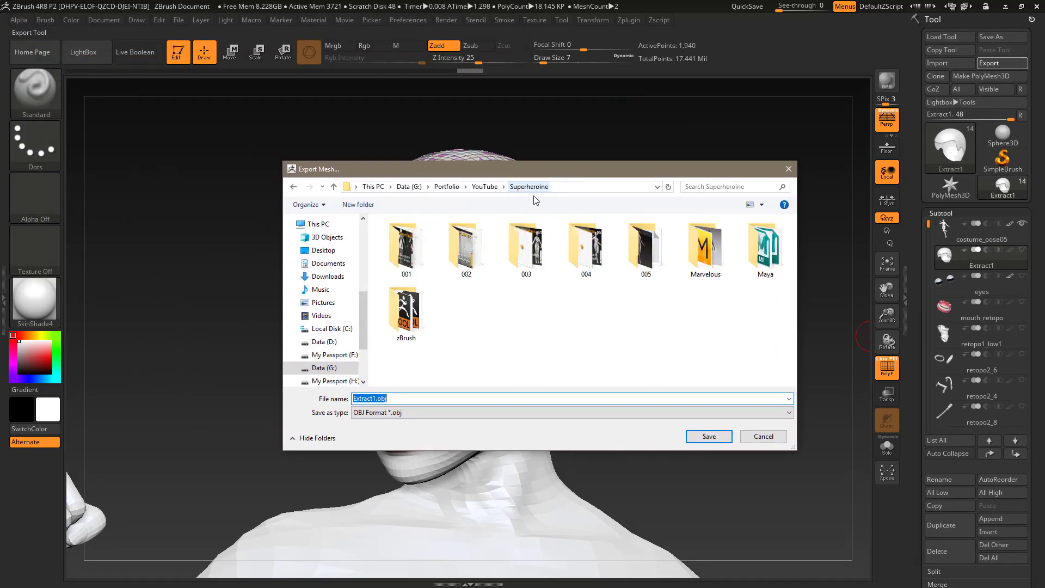
pyautogui.doubleClick(765, 250)
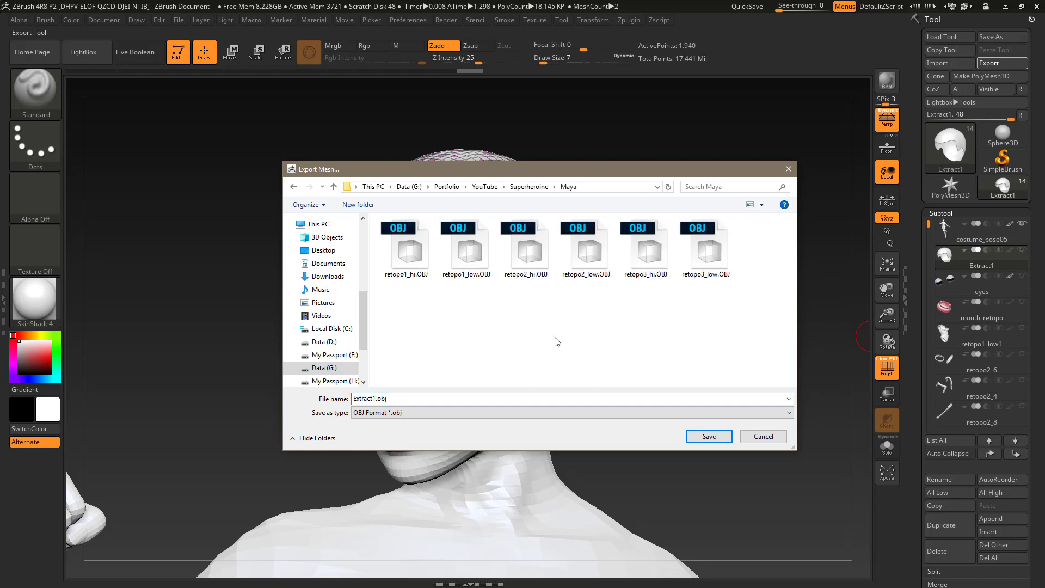
pyautogui.click(407, 400)
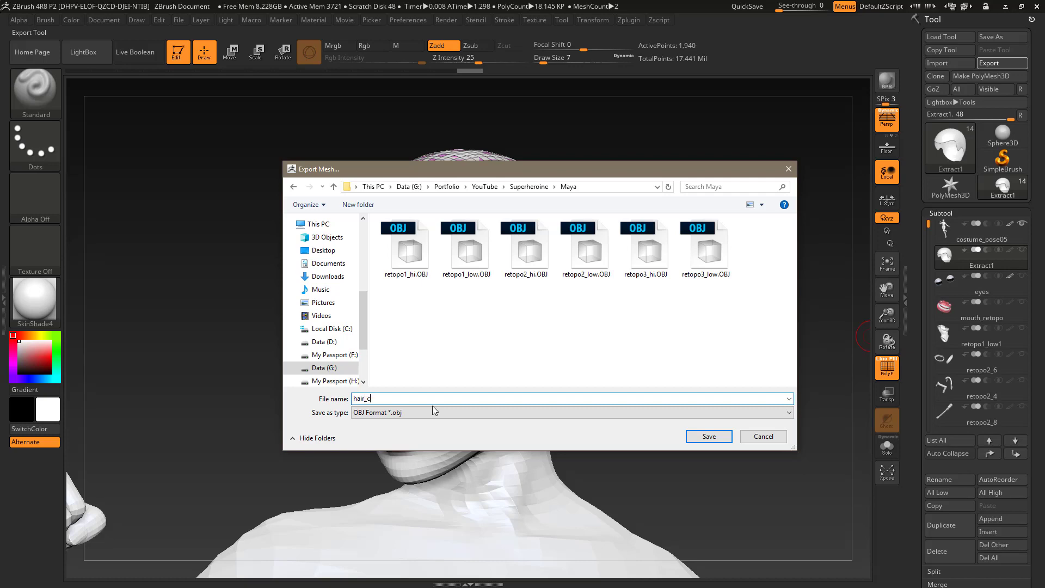
pyautogui.write('hair_cap')
pyautogui.press('Return')
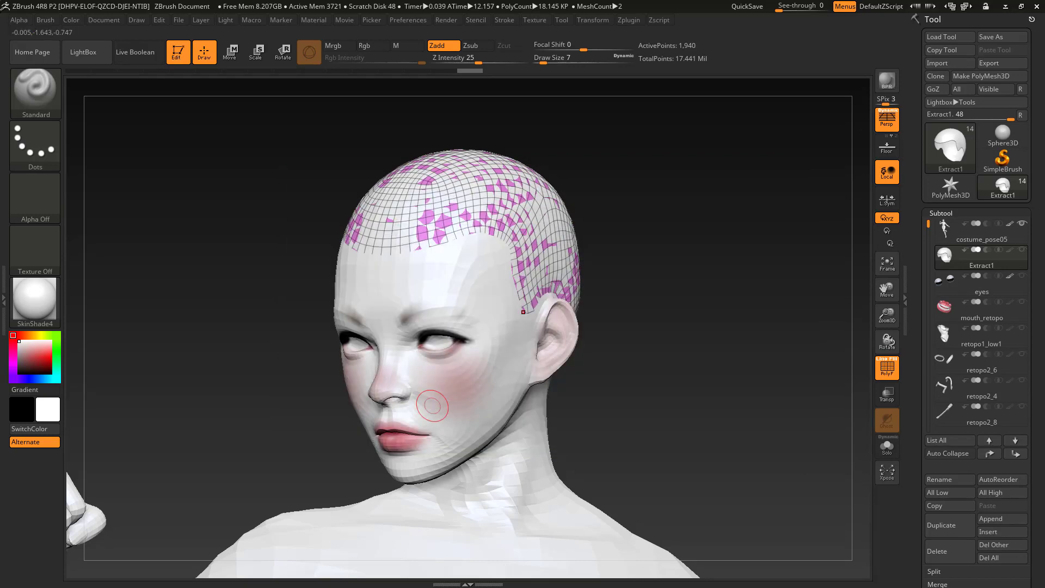
# Step: Turn off the Grp export option for the costume_pose05 body and export it as body_ref in OBJ format
pyautogui.click(1026, 241)
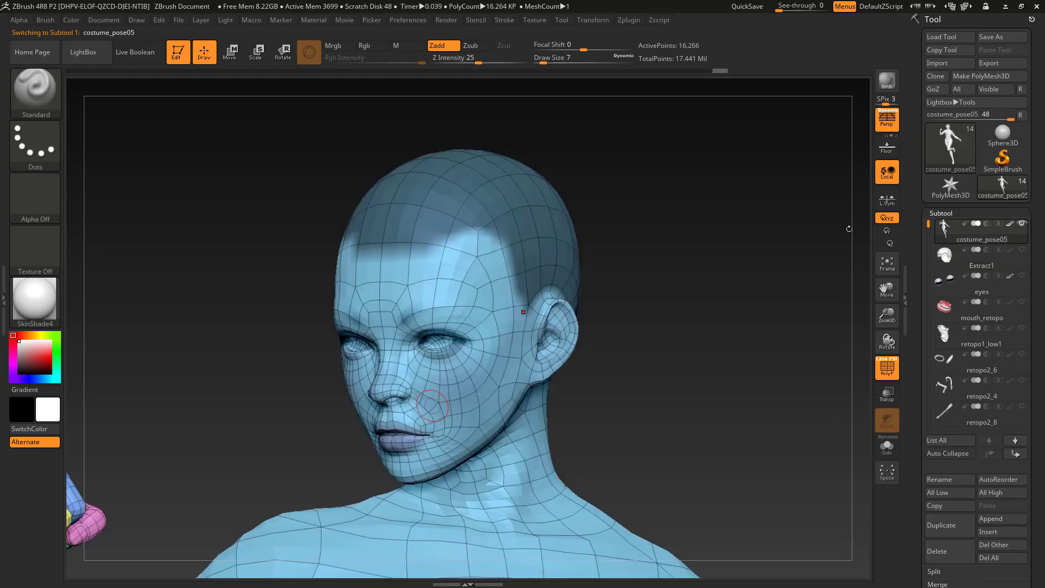
pyautogui.click(1002, 63)
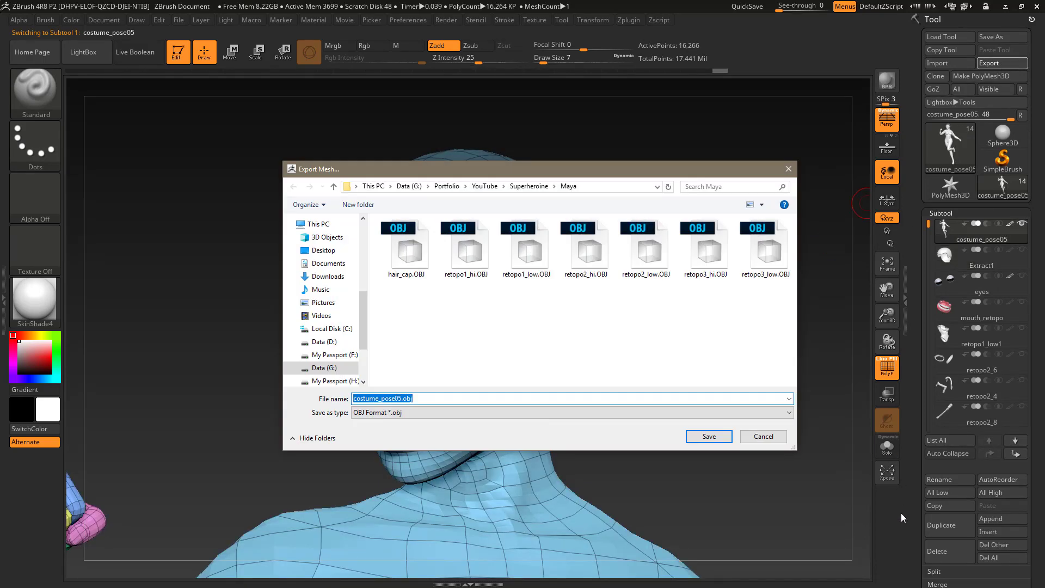
pyautogui.click(774, 438)
pyautogui.moveTo(1041, 495); pyautogui.dragTo(1044, 341)
pyautogui.click(945, 319)
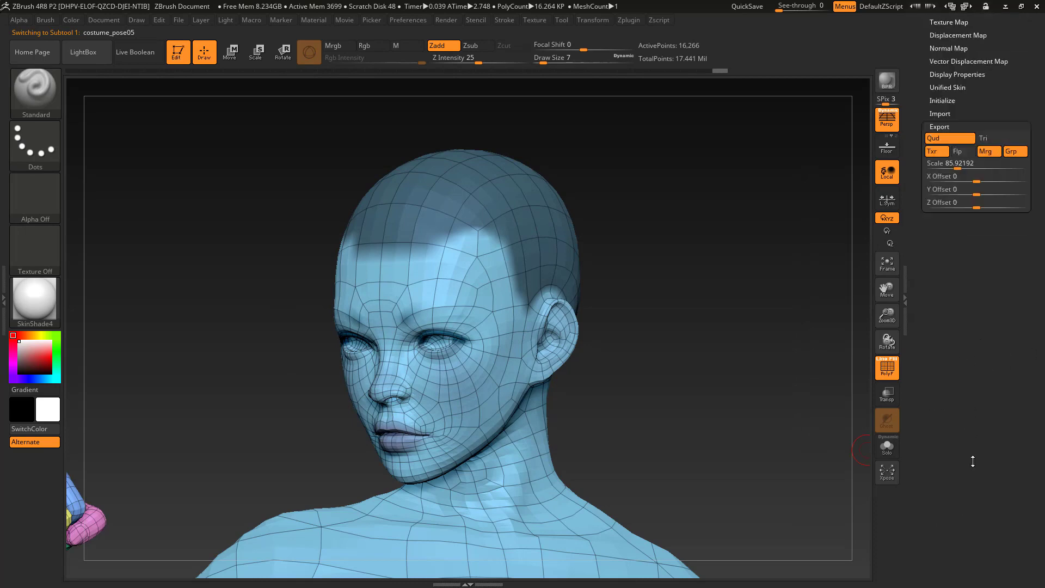
pyautogui.click(1017, 264)
pyautogui.scroll(5, 1007, 218)
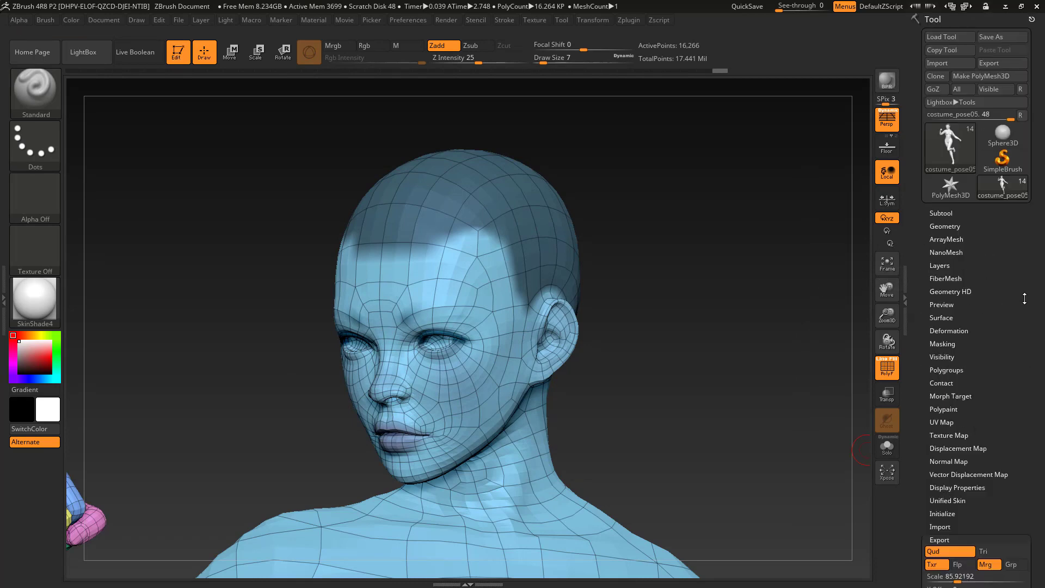
pyautogui.click(999, 64)
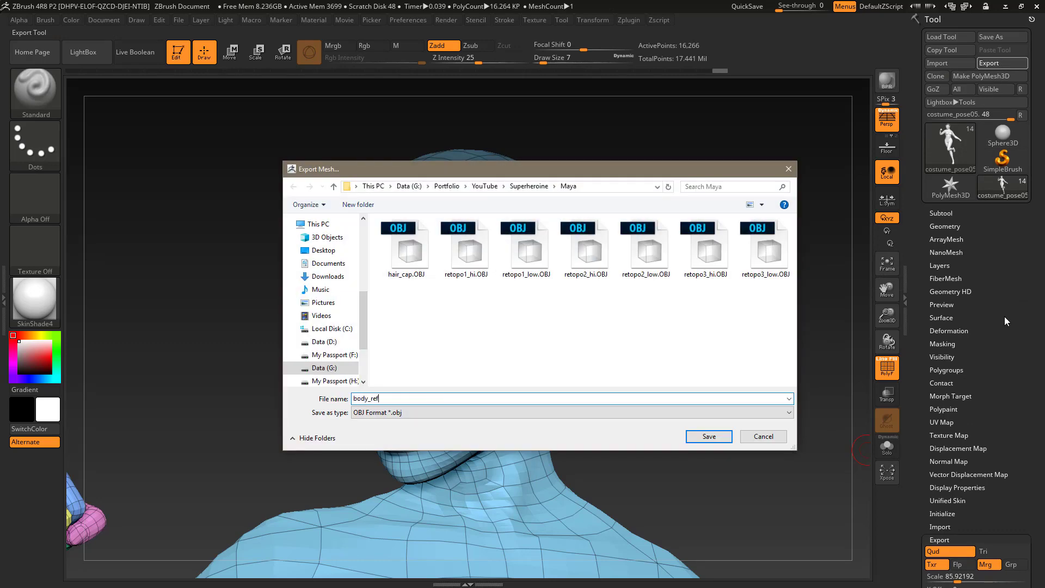
pyautogui.press('Return')
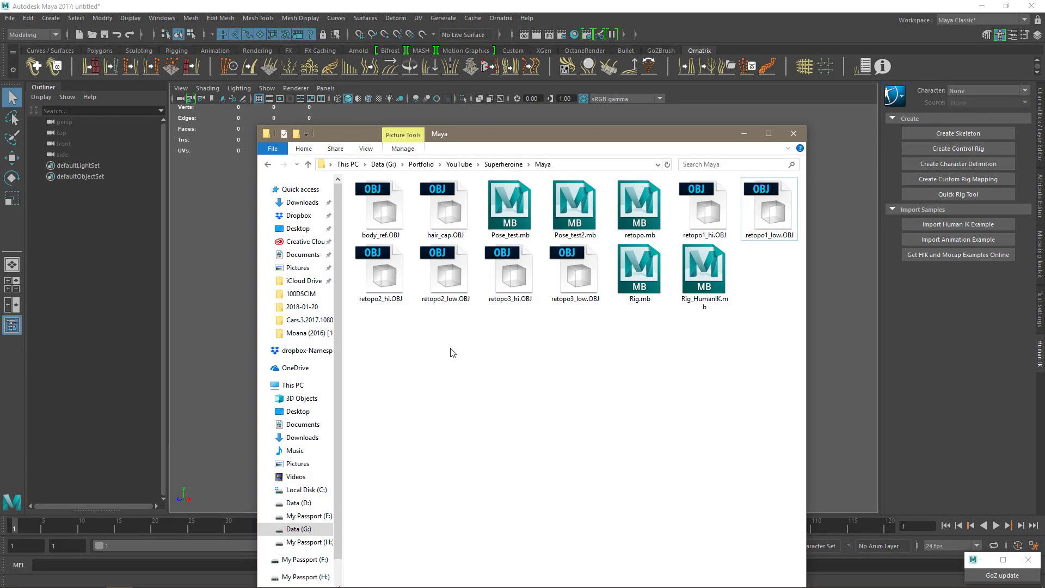
# Step: Switch to Maya and import body_ref.OBJ and hair_cap.OBJ from the Maya folder into the empty scene
pyautogui.click(381, 212)
pyautogui.keyDown('ctrl'); pyautogui.click(442, 231); pyautogui.keyUp('ctrl')
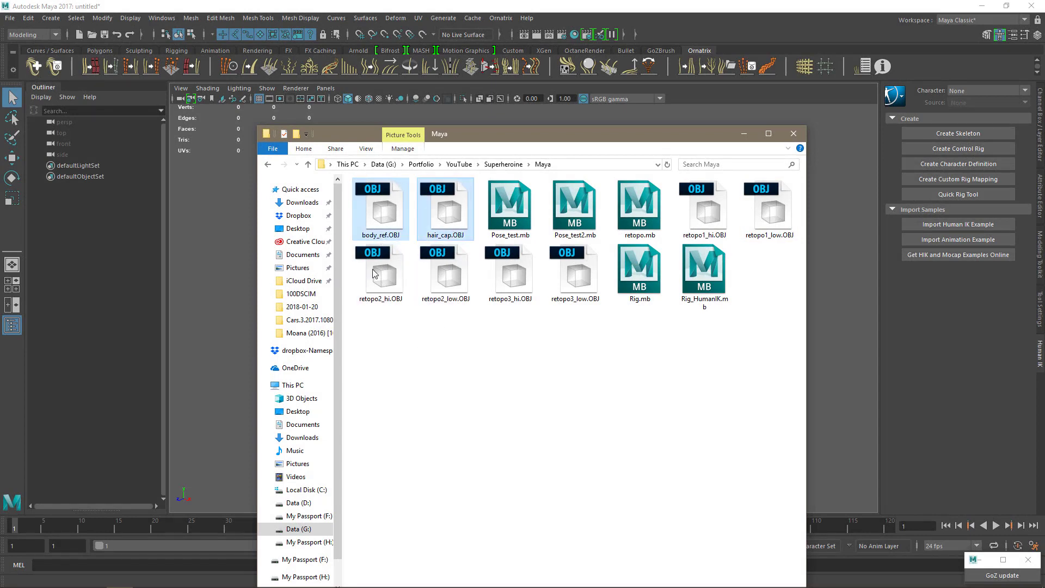
pyautogui.moveTo(381, 218); pyautogui.dragTo(240, 231)
pyautogui.click(228, 314)
# Step: Bring the imported body's upper half into view and enable multisample anti-aliasing in the perspective viewport
pyautogui.keyDown('alt'); pyautogui.moveTo(539, 350); pyautogui.dragTo(333, 258, button='right'); pyautogui.keyUp('alt')
pyautogui.keyDown('alt'); pyautogui.moveTo(458, 294); pyautogui.dragTo(531, 251); pyautogui.keyUp('alt')
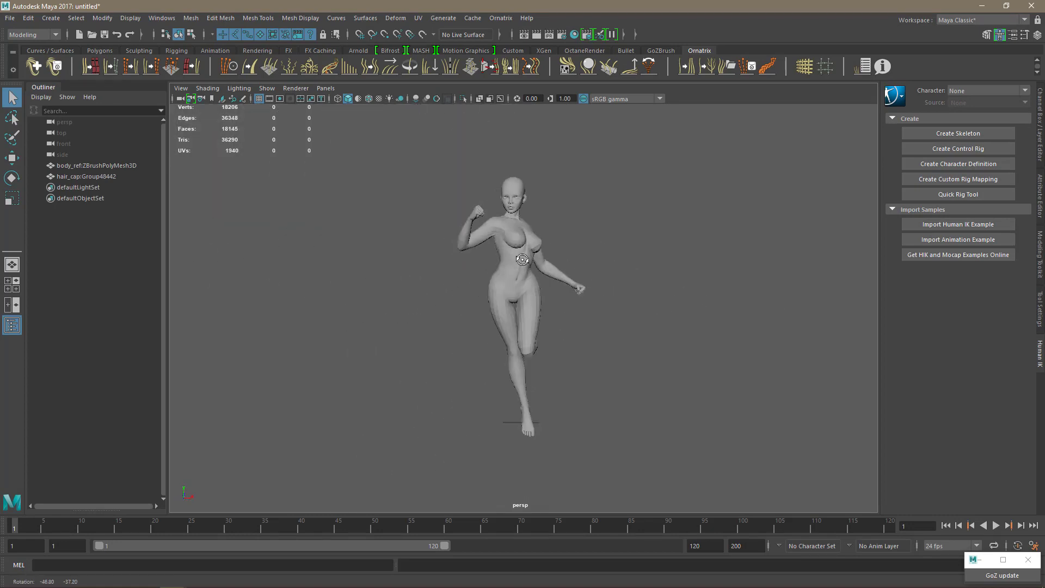
pyautogui.scroll(2, 531, 253)
pyautogui.keyDown('alt'); pyautogui.moveTo(531, 254); pyautogui.dragTo(536, 320, button='middle'); pyautogui.keyUp('alt')
pyautogui.click(437, 98)
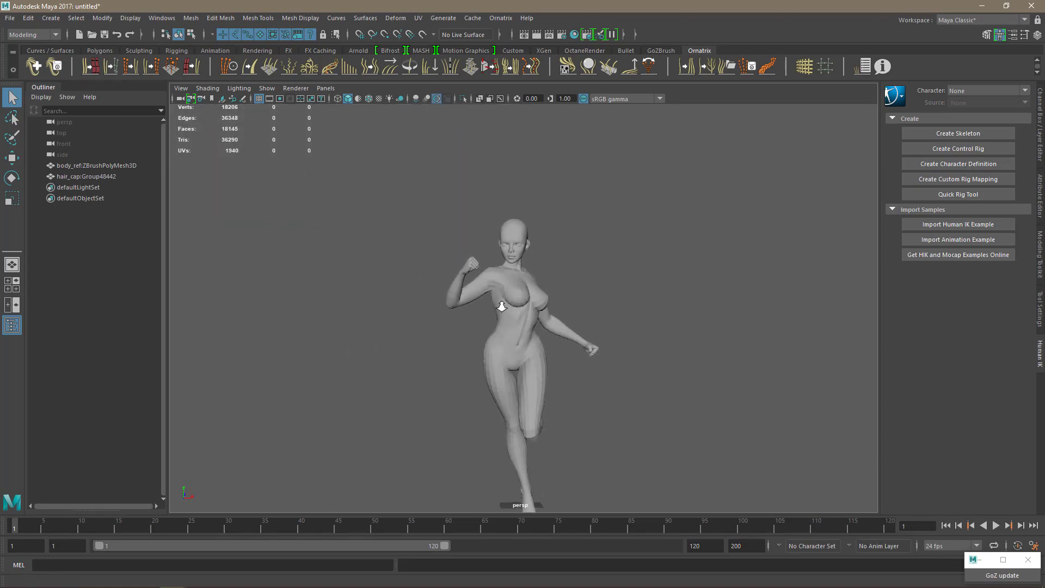
pyautogui.scroll(5, 504, 301)
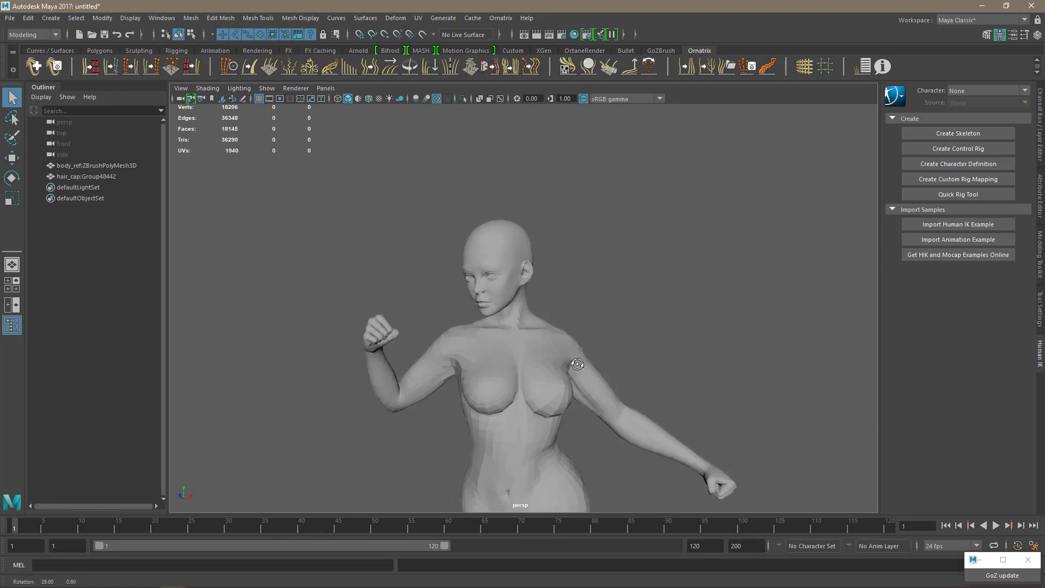
# Step: Select both the body and hair cap meshes and soften their edges for smooth shading
pyautogui.moveTo(430, 205); pyautogui.dragTo(559, 354)
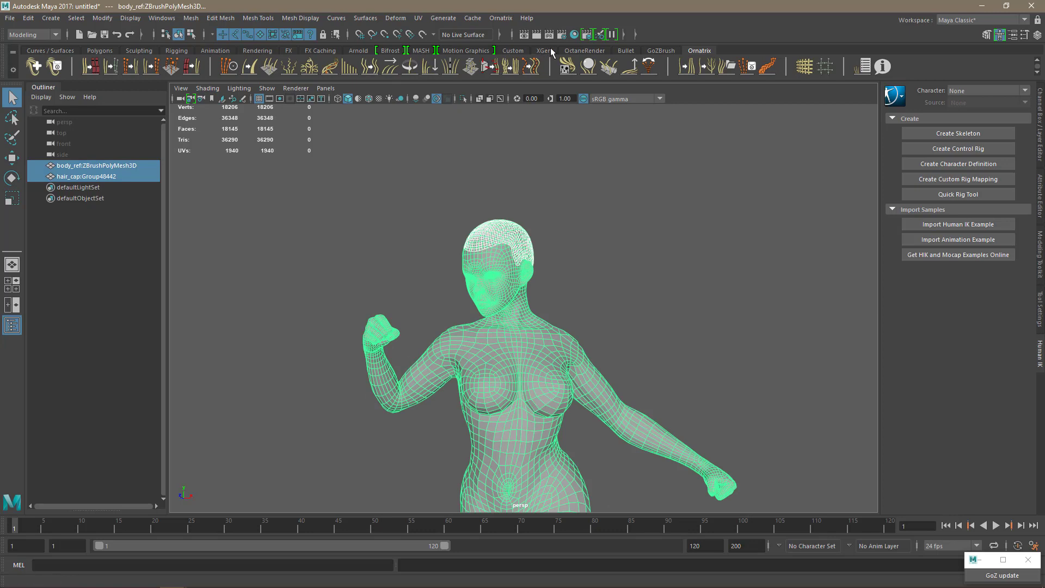
pyautogui.click(508, 52)
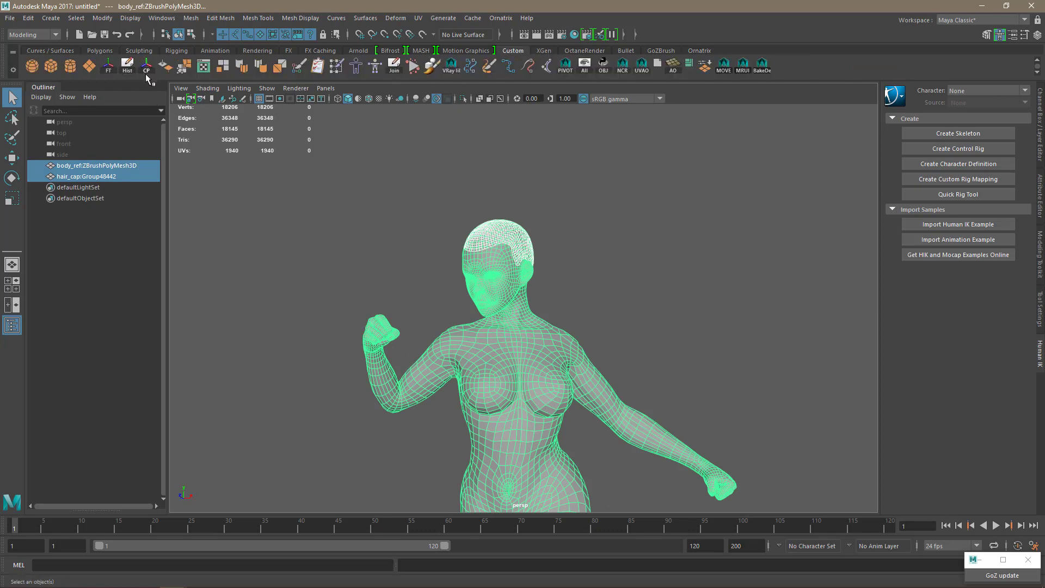
pyautogui.click(261, 74)
pyautogui.click(328, 201)
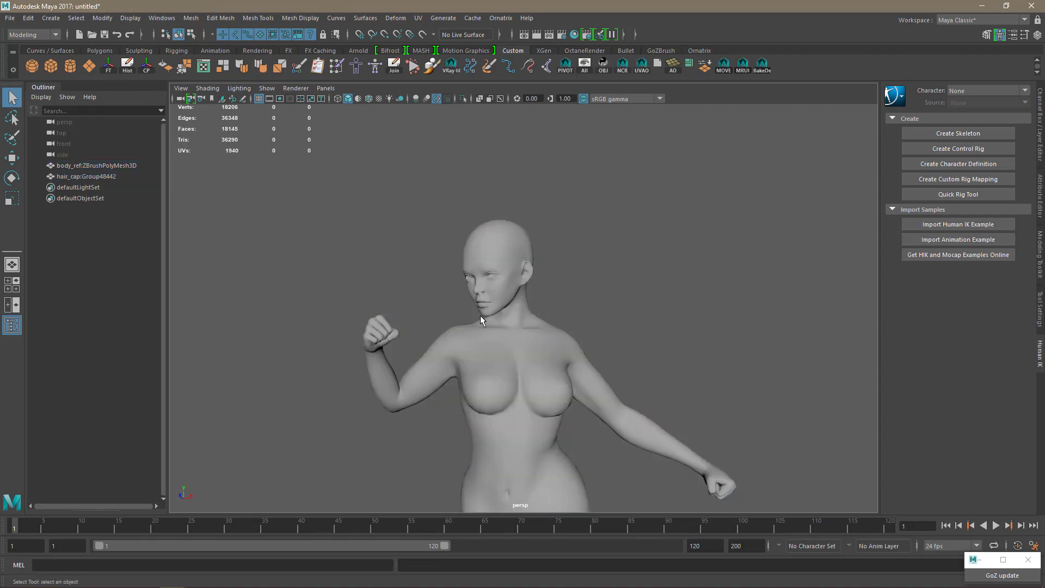
# Step: Frame the hair cap and set the perspective camera's angle of view to 30, with the head and shoulders in view
pyautogui.click(106, 176)
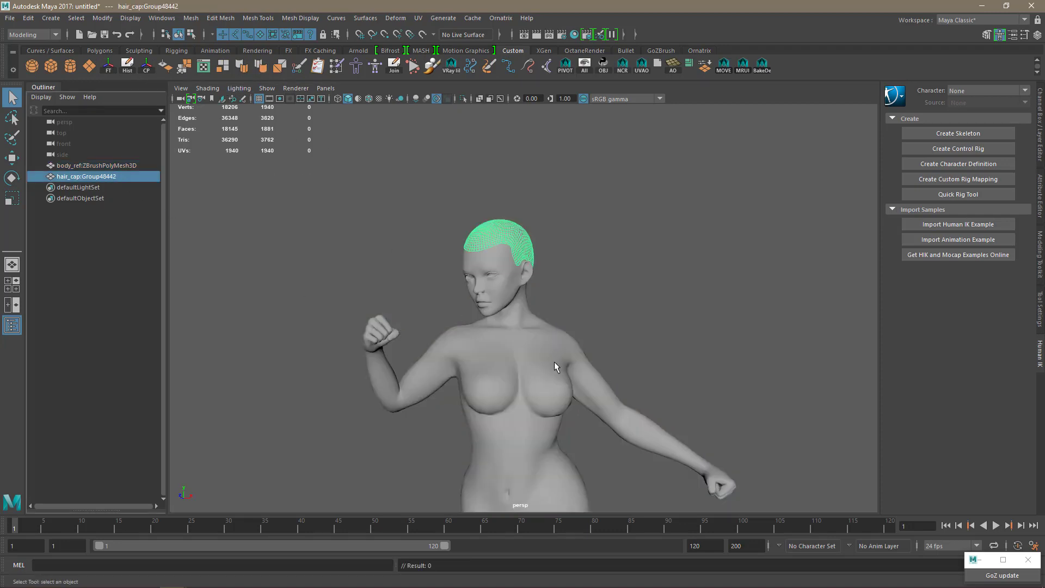
pyautogui.press('f')
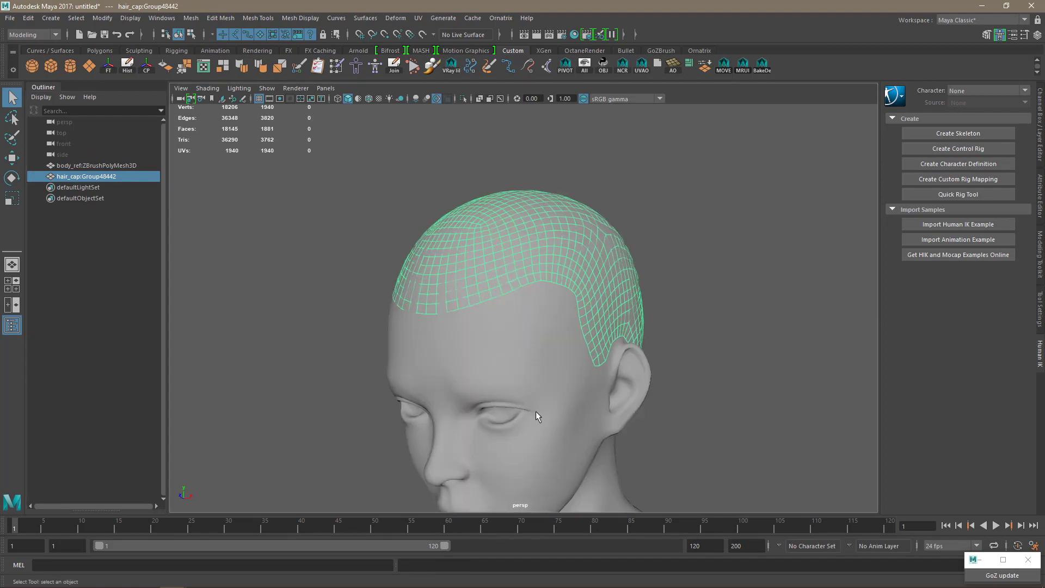
pyautogui.keyDown('alt'); pyautogui.moveTo(536, 410); pyautogui.dragTo(539, 422, button='middle'); pyautogui.keyUp('alt')
pyautogui.keyDown('alt'); pyautogui.moveTo(539, 423); pyautogui.dragTo(498, 395); pyautogui.keyUp('alt')
pyautogui.click(180, 99)
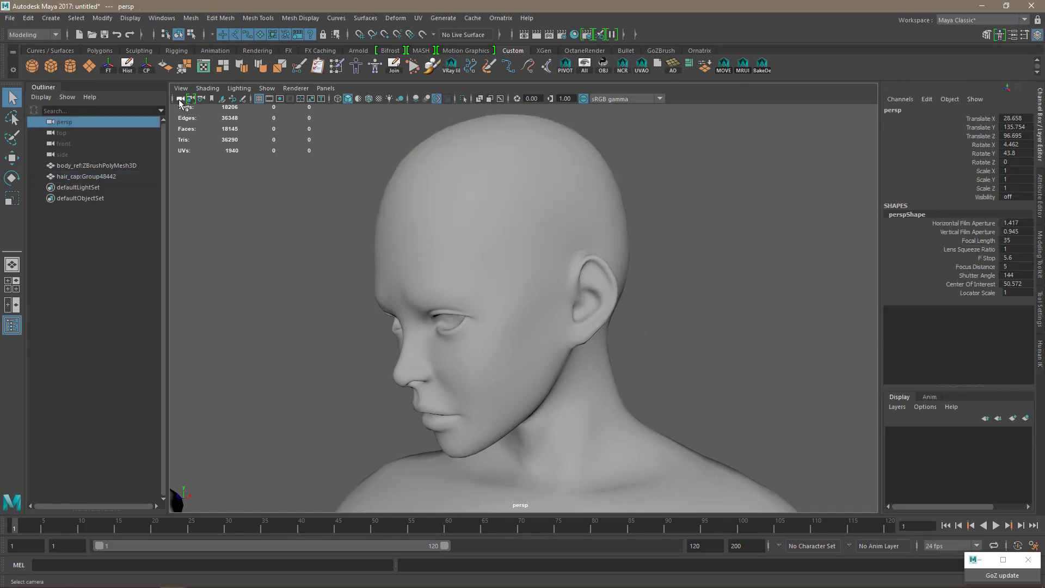
pyautogui.click(1042, 194)
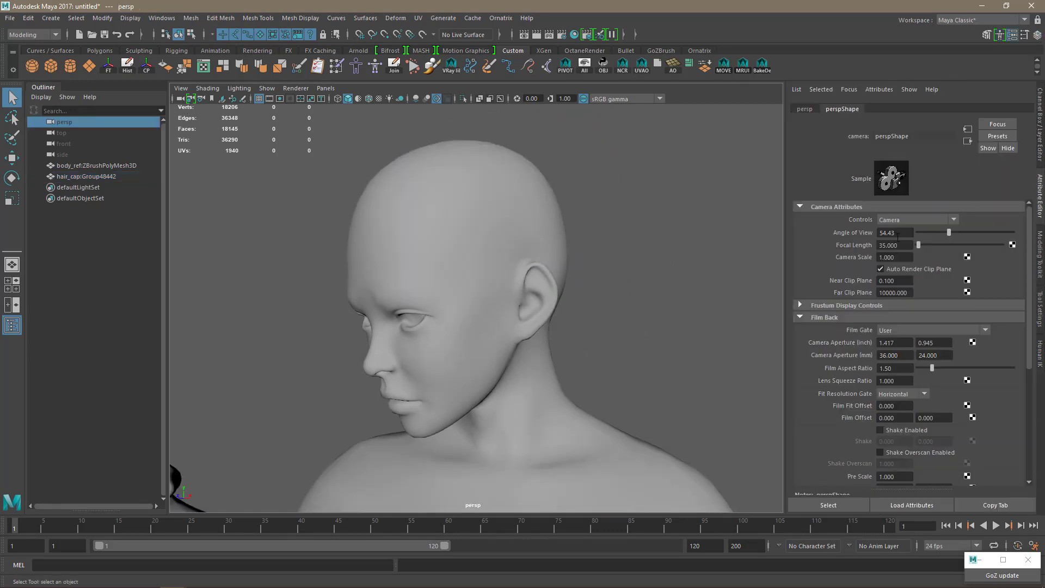
pyautogui.moveTo(898, 236); pyautogui.dragTo(862, 233)
pyautogui.write('30')
pyautogui.press('Return')
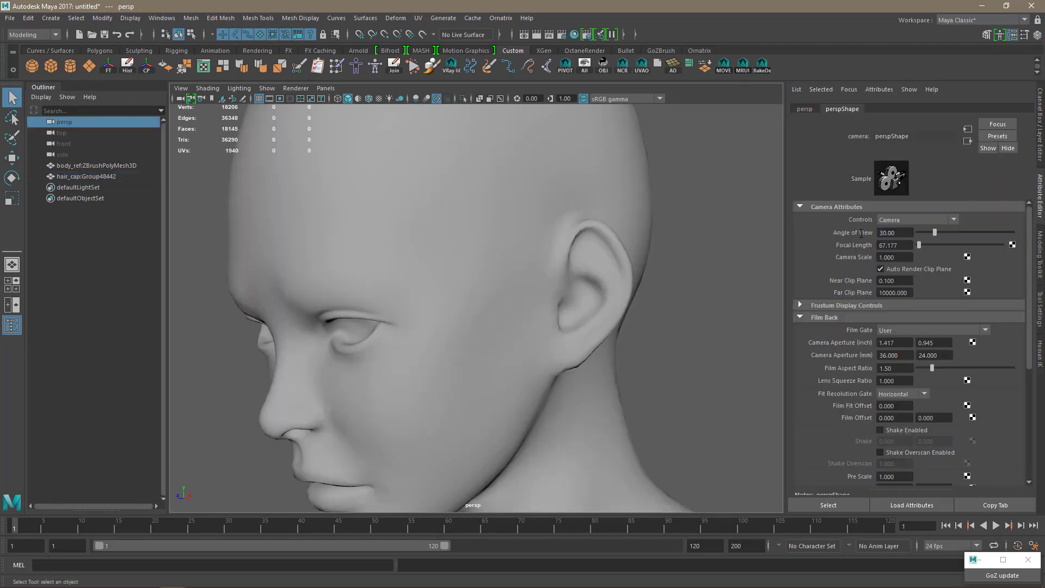
pyautogui.scroll(-8, 552, 341)
pyautogui.keyDown('alt'); pyautogui.moveTo(565, 351); pyautogui.dragTo(613, 306); pyautogui.keyUp('alt')
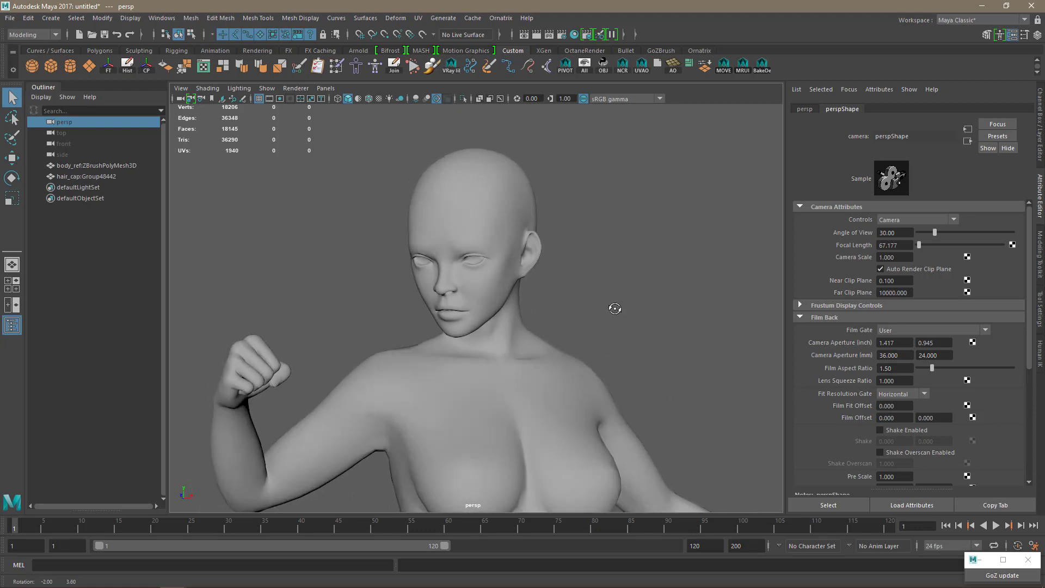
# Step: Rename the imported hair cap mesh as hair_cap_mesh
pyautogui.click(10, 18)
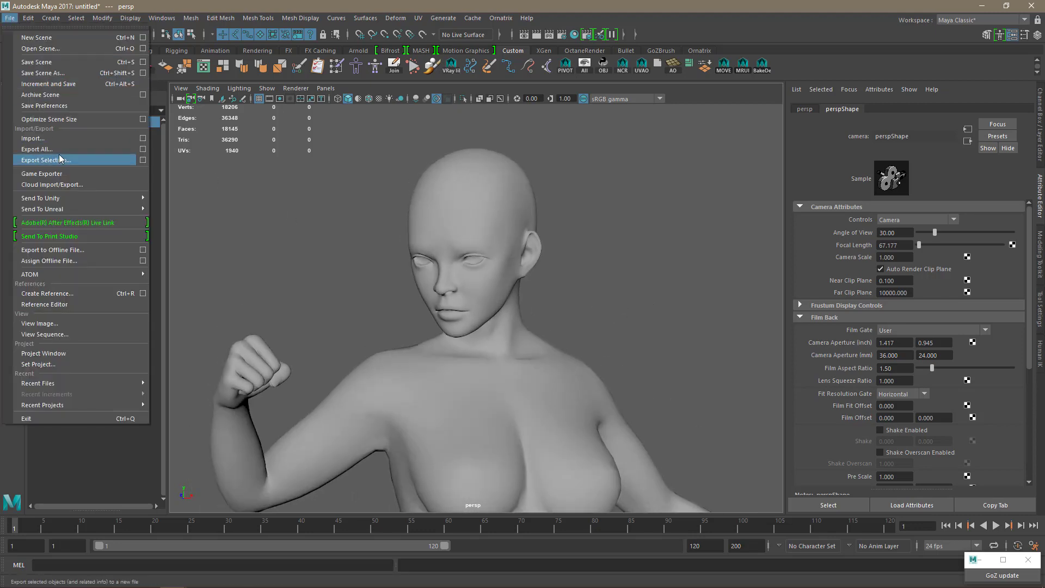
pyautogui.click(261, 234)
pyautogui.click(111, 168)
pyautogui.doubleClick(112, 177)
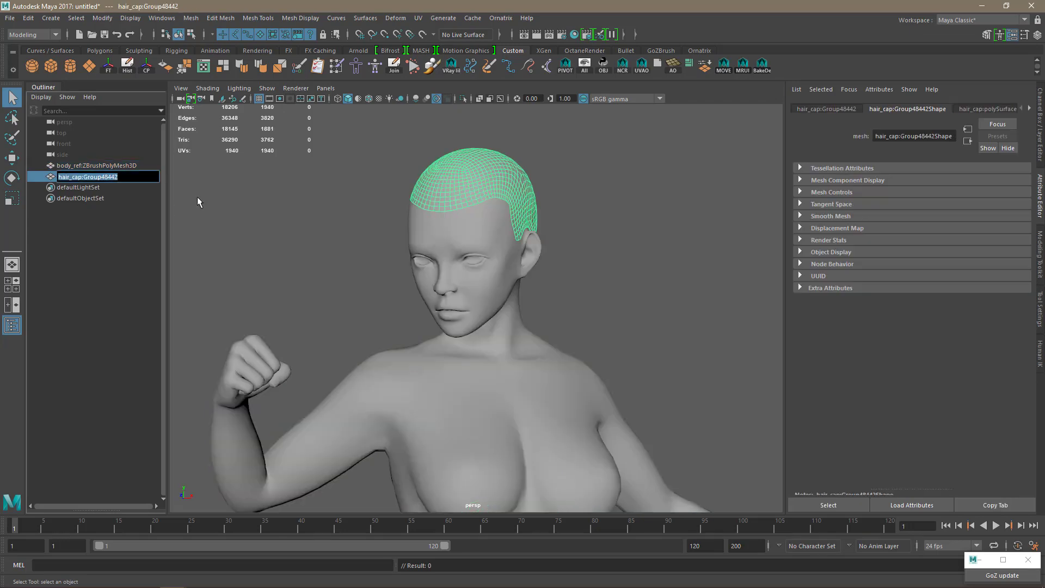
pyautogui.press('Right')
pyautogui.press('BackSpace')
pyautogui.write('_mesh')
pyautogui.press('Return')
# Step: Rename the imported body mesh as body_ref_mesh and clear the selection
pyautogui.doubleClick(84, 166)
pyautogui.moveTo(82, 166); pyautogui.dragTo(158, 168)
pyautogui.write('_mesh')
pyautogui.press('Return')
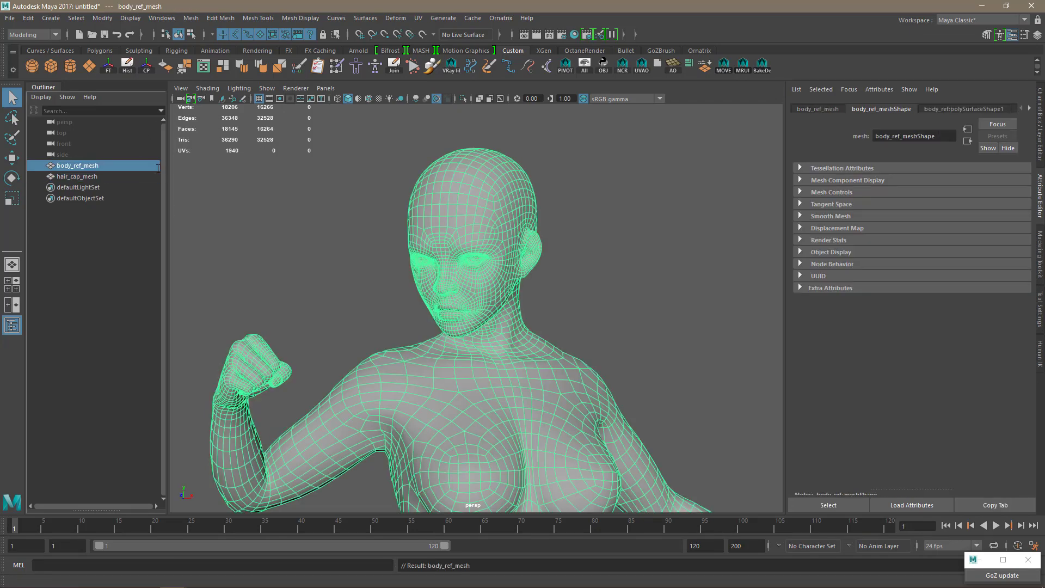
pyautogui.click(243, 211)
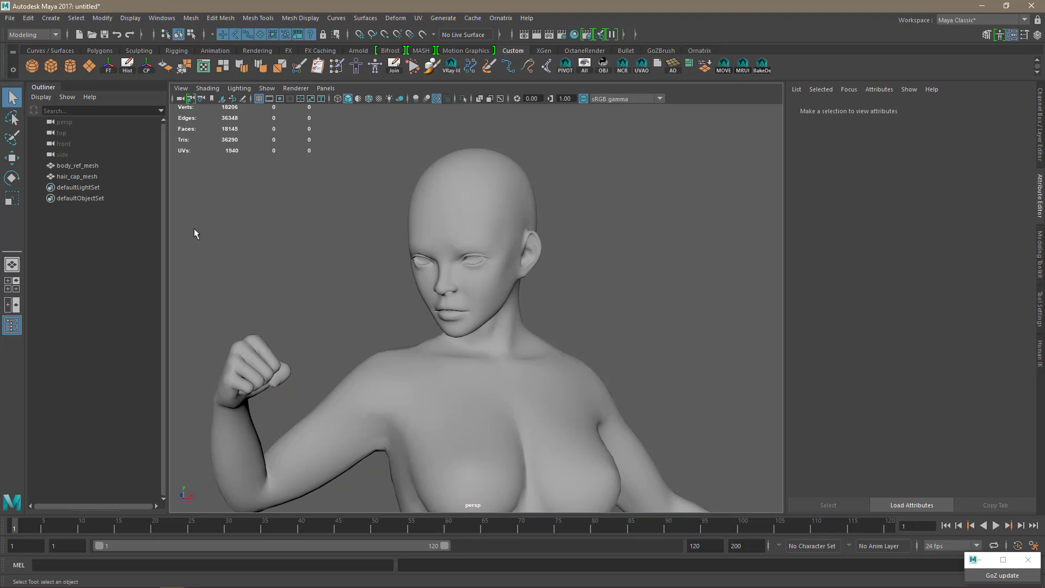
# Step: Save the scene as hair_01 in Maya Binary format in the Superheroine project's Maya folder
pyautogui.click(10, 18)
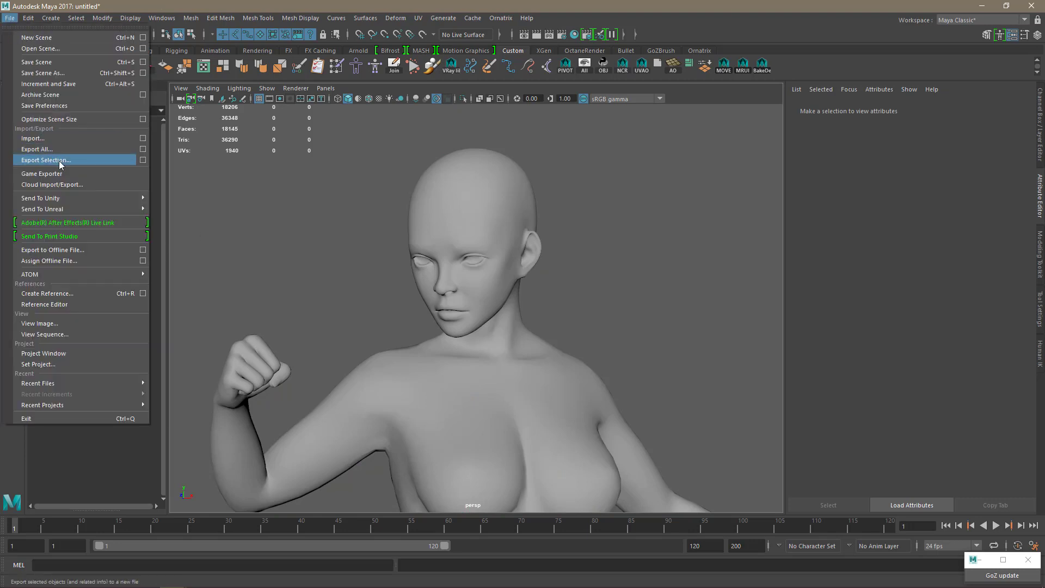
pyautogui.click(42, 73)
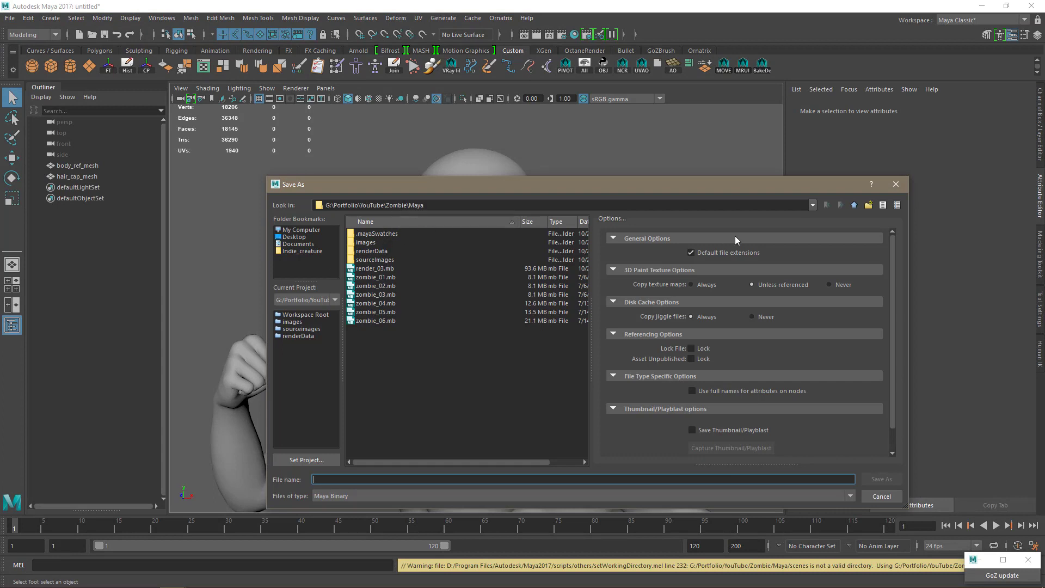
pyautogui.click(854, 206)
pyautogui.click(854, 206)
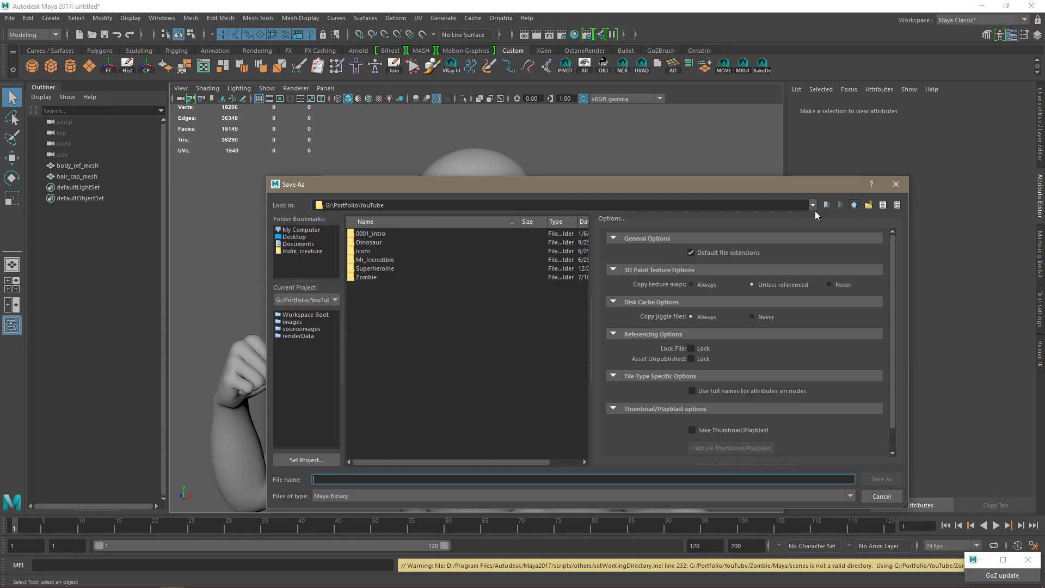
pyautogui.doubleClick(376, 269)
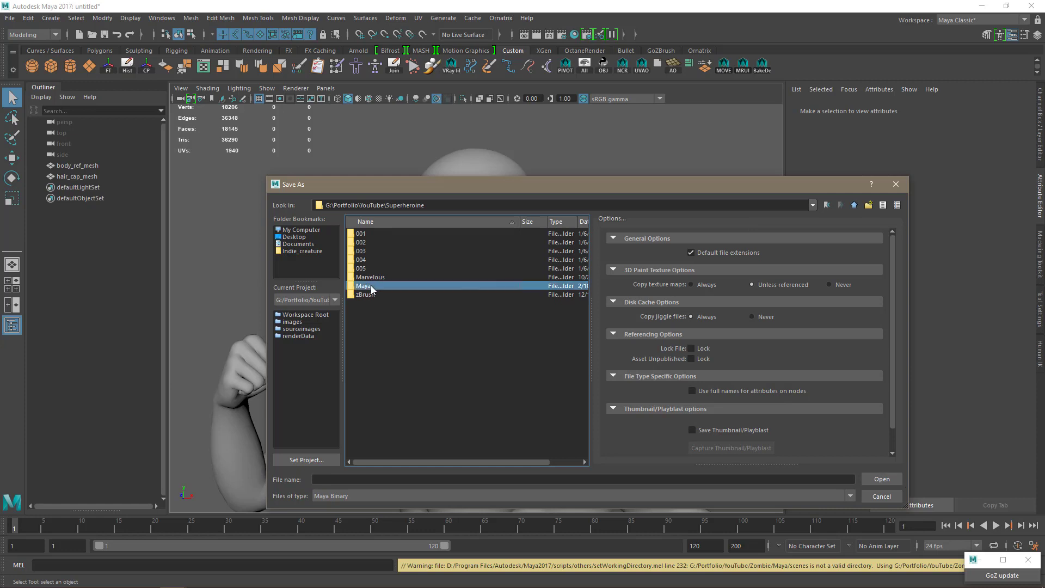
pyautogui.doubleClick(371, 285)
pyautogui.click(361, 478)
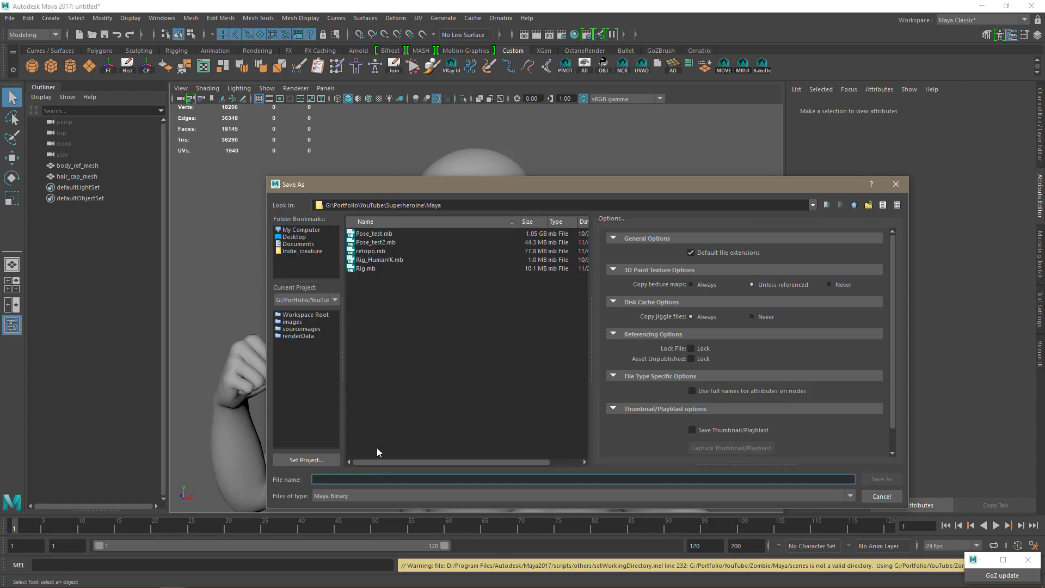
pyautogui.write('hair_01')
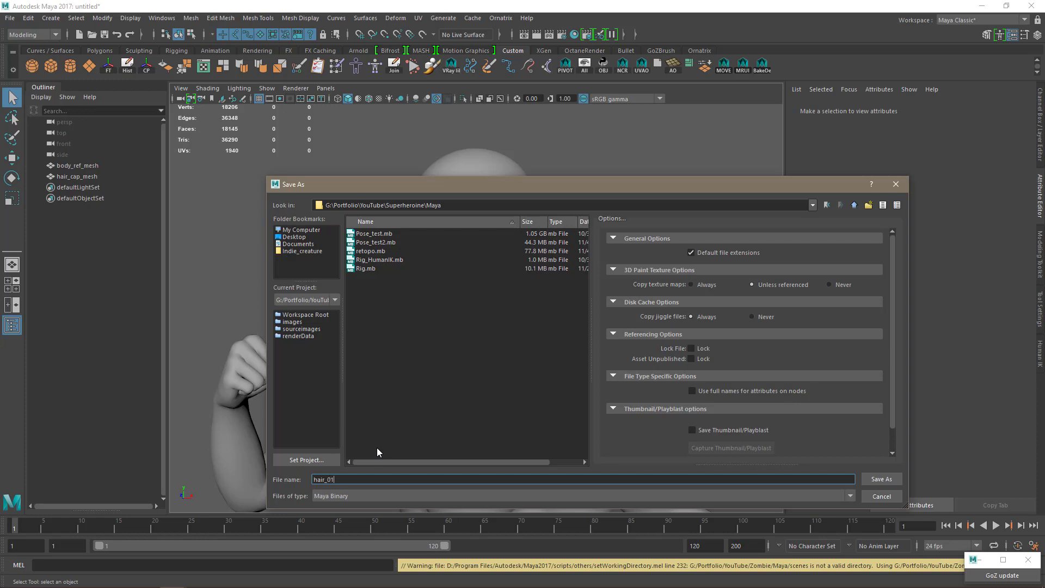
pyautogui.press('Return')
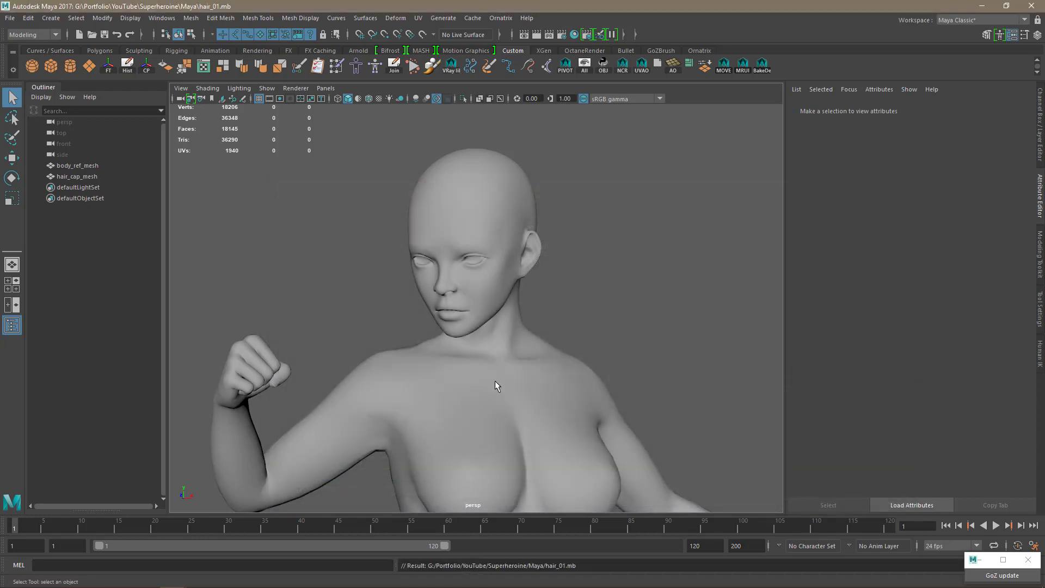
# Step: Select hair_cap_mesh and bring the head into a closer view
pyautogui.click(81, 166)
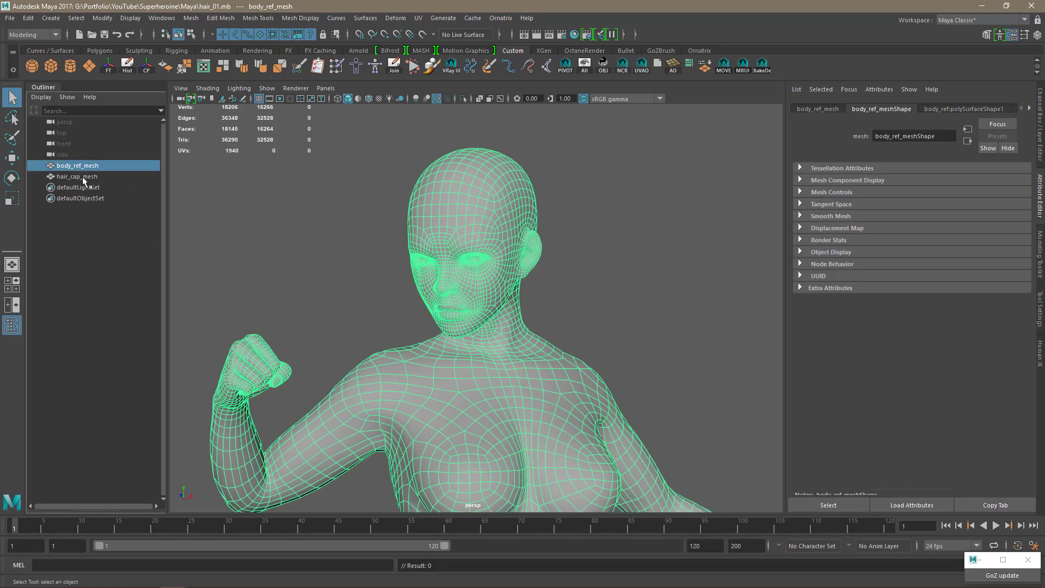
pyautogui.click(83, 176)
pyautogui.keyDown('alt'); pyautogui.moveTo(529, 332); pyautogui.dragTo(597, 305); pyautogui.keyUp('alt')
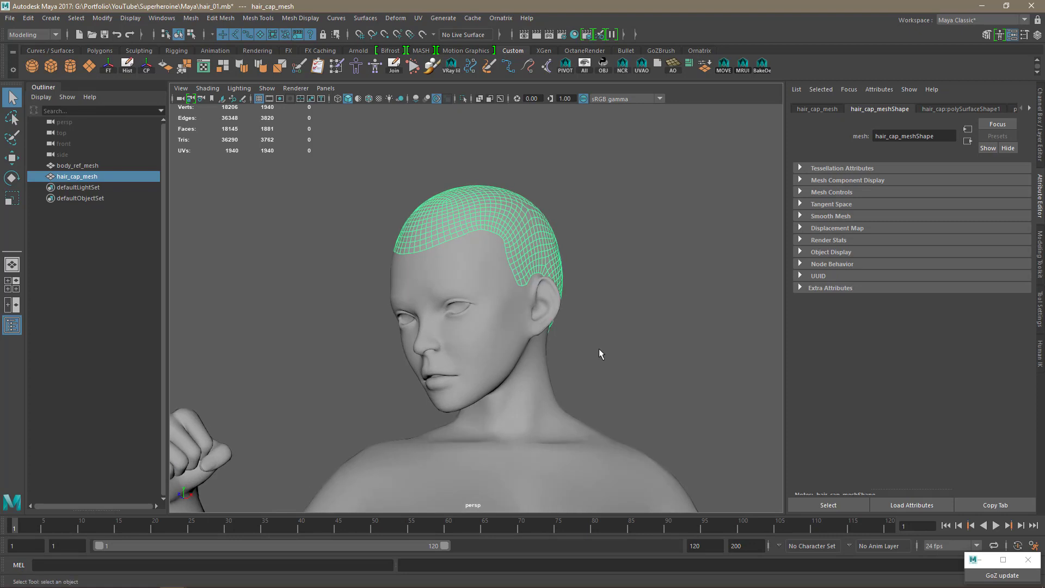
pyautogui.keyDown('alt'); pyautogui.moveTo(600, 351); pyautogui.dragTo(613, 360); pyautogui.keyUp('alt')
pyautogui.scroll(2, 611, 357)
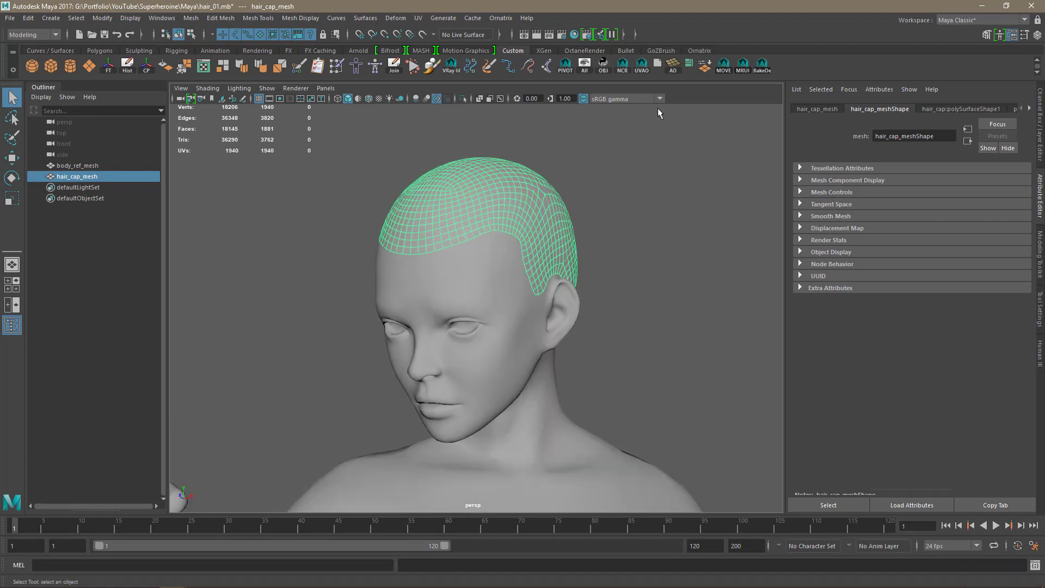
# Step: Check the installed Ornatrix version in its About information, then close it
pyautogui.click(700, 50)
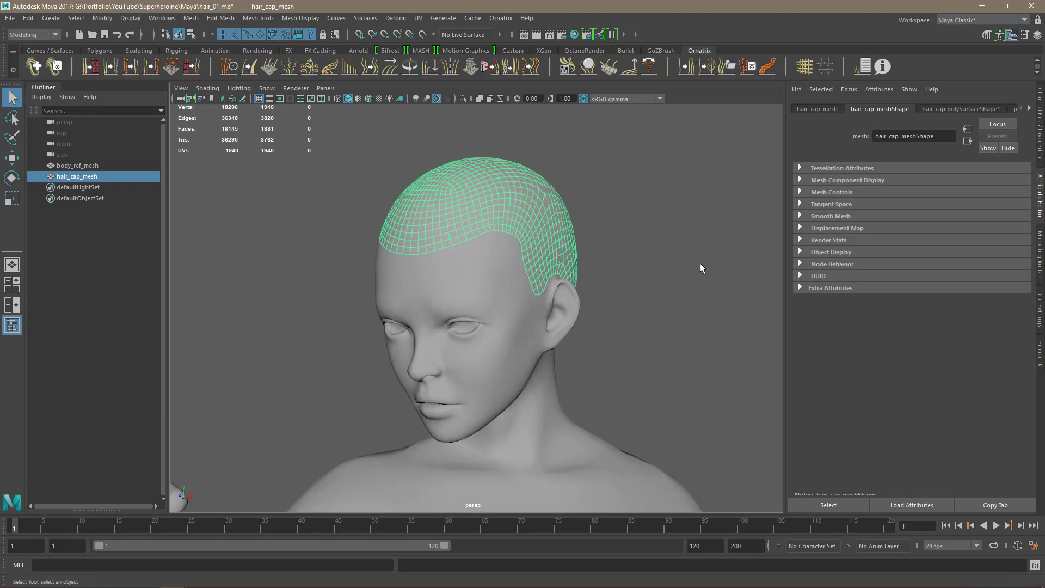
pyautogui.click(883, 67)
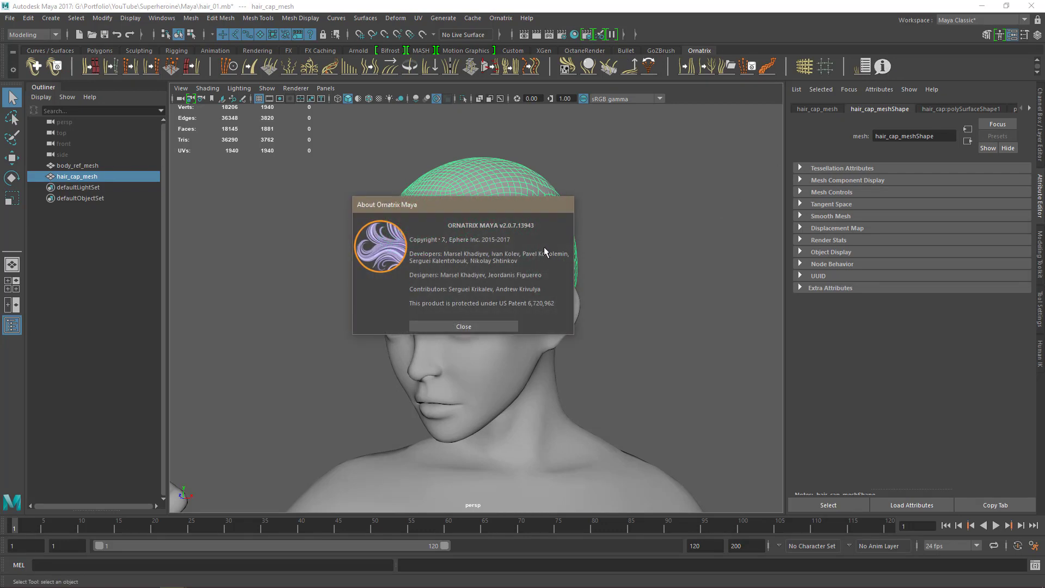
pyautogui.moveTo(516, 212); pyautogui.dragTo(520, 203)
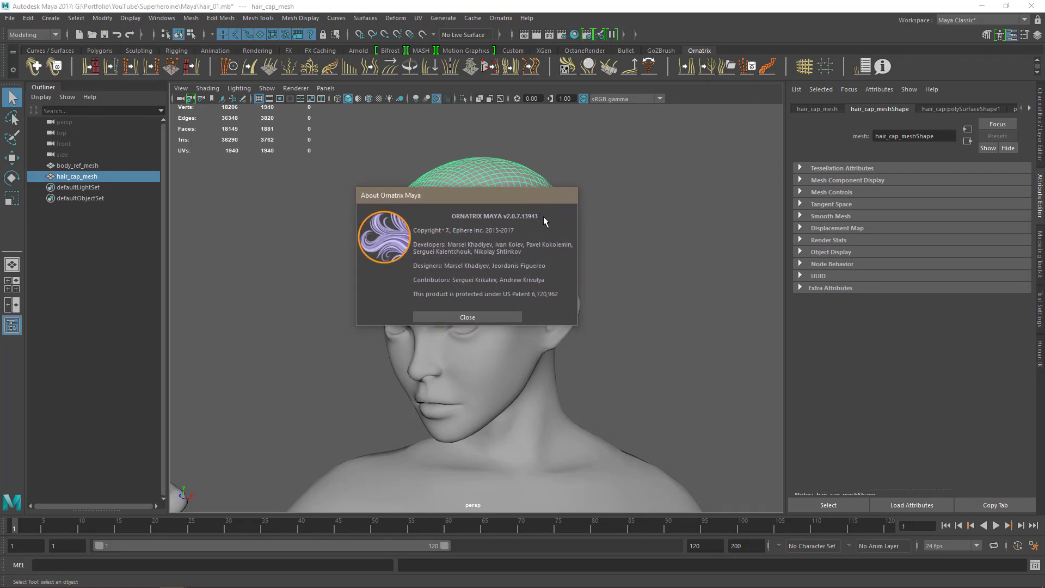
pyautogui.click(478, 316)
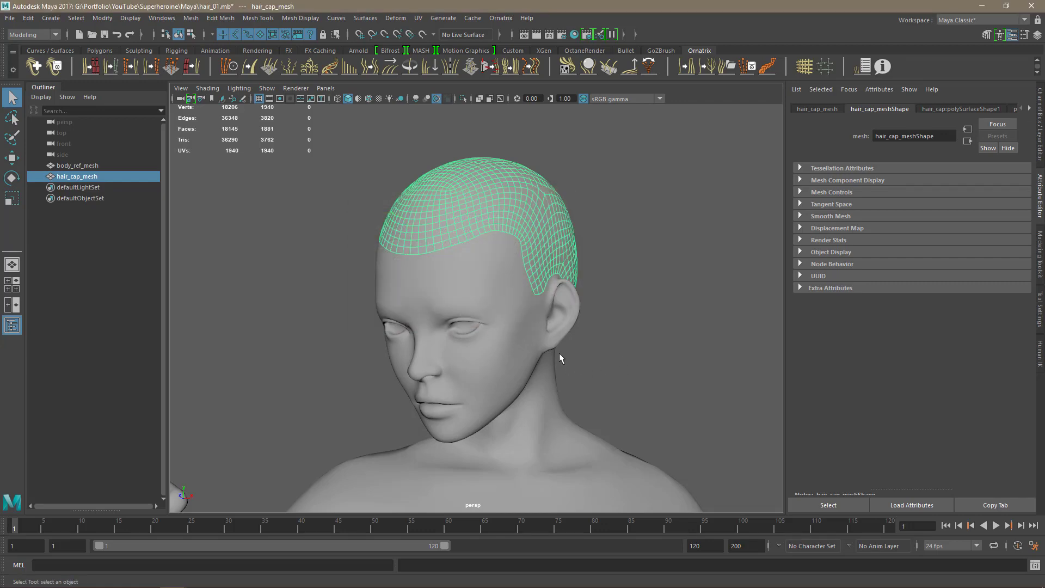
# Step: Add Ornatrix's Fur Ball groom to the selected hair cap at scale 1.00 and detail 1.00, and narrow the operator stack area
pyautogui.keyDown('alt'); pyautogui.moveTo(560, 353); pyautogui.dragTo(590, 364); pyautogui.keyUp('alt')
pyautogui.moveTo(591, 365)
pyautogui.keyDown('alt'); pyautogui.mouseDown(button='right')
pyautogui.moveTo(577, 358)
pyautogui.moveTo(588, 374)
pyautogui.moveTo(528, 346)
pyautogui.moveTo(570, 364)
pyautogui.mouseUp(button='right'); pyautogui.keyUp('alt')
pyautogui.moveTo(570, 365)
pyautogui.keyDown('alt'); pyautogui.mouseDown()
pyautogui.moveTo(532, 376)
pyautogui.moveTo(553, 372)
pyautogui.mouseUp(); pyautogui.keyUp('alt')
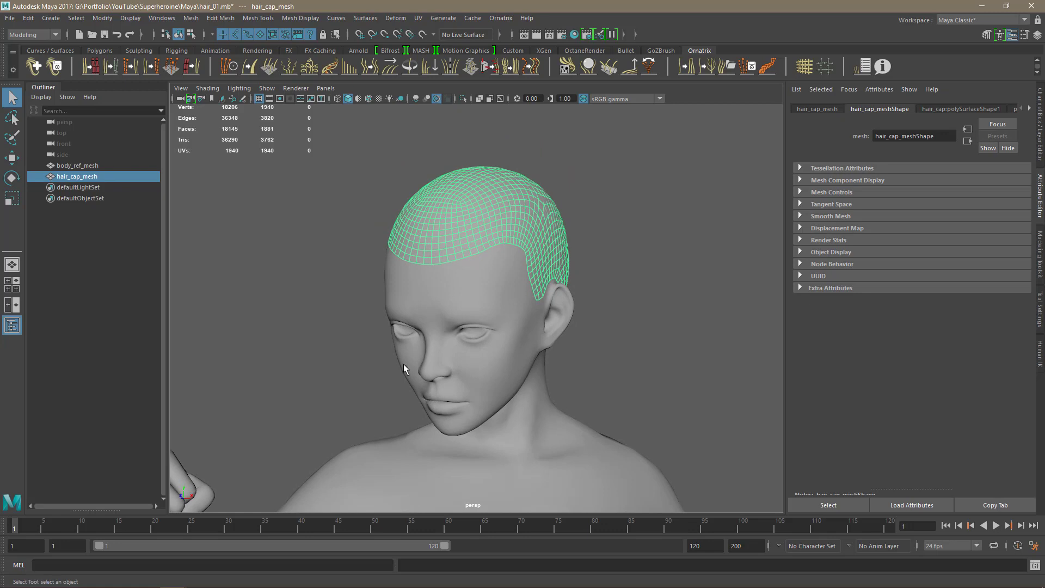
pyautogui.click(35, 67)
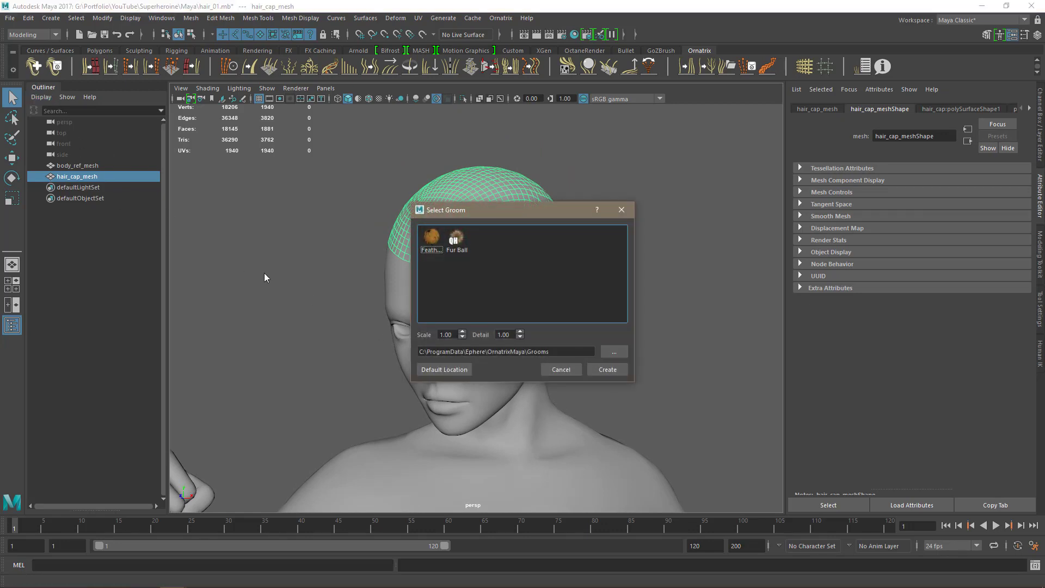
pyautogui.click(456, 238)
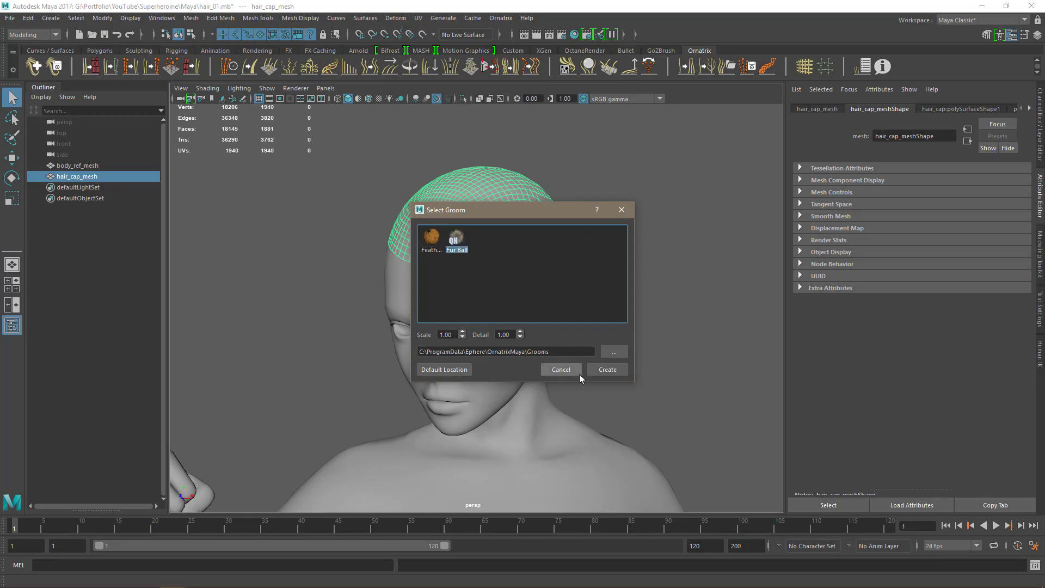
pyautogui.click(609, 370)
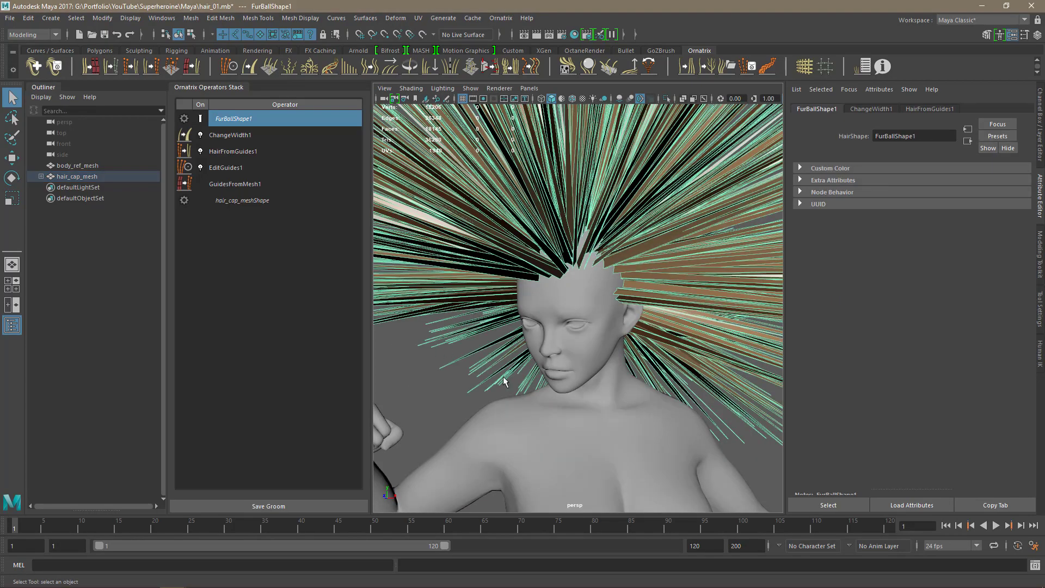
pyautogui.keyDown('alt'); pyautogui.moveTo(605, 390); pyautogui.dragTo(639, 353); pyautogui.keyUp('alt')
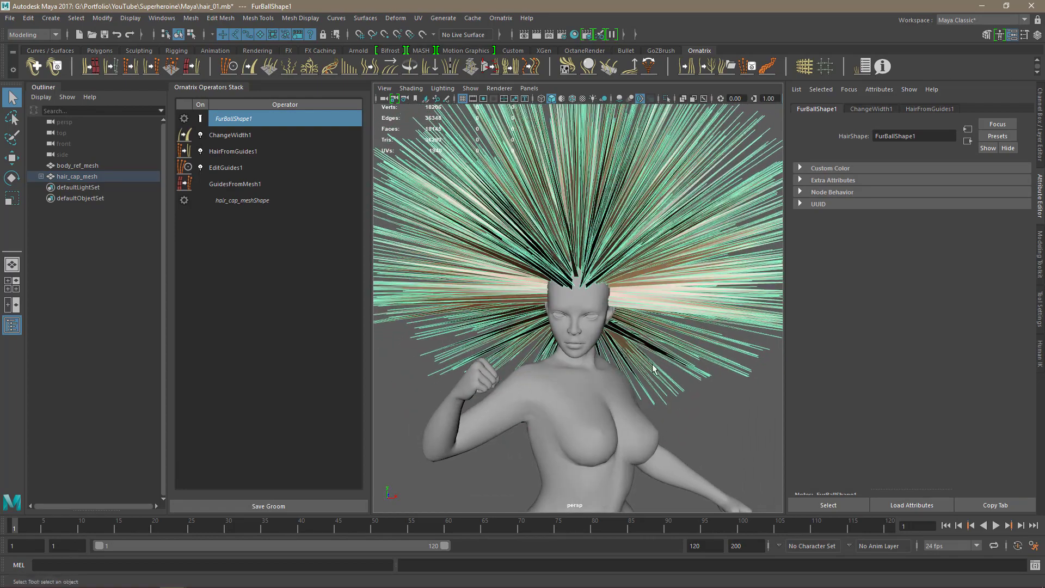
pyautogui.moveTo(372, 265); pyautogui.dragTo(330, 268)
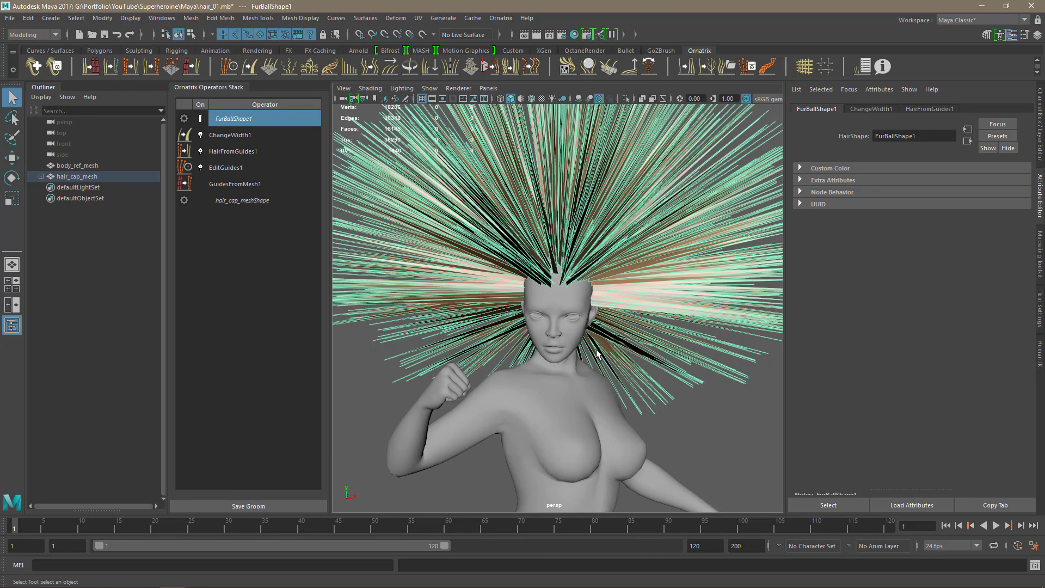
pyautogui.keyDown('alt'); pyautogui.moveTo(597, 354); pyautogui.dragTo(573, 382); pyautogui.keyUp('alt')
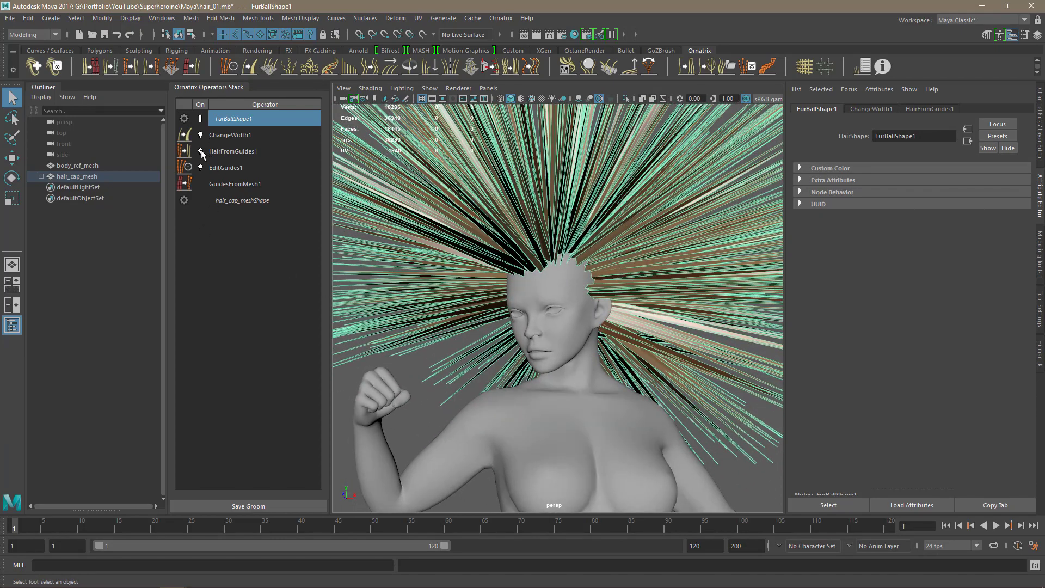
# Step: Turn off HairFromGuides1, and give GuidesFromMesh1 the last root distribution type and a guide count of 1
pyautogui.click(201, 152)
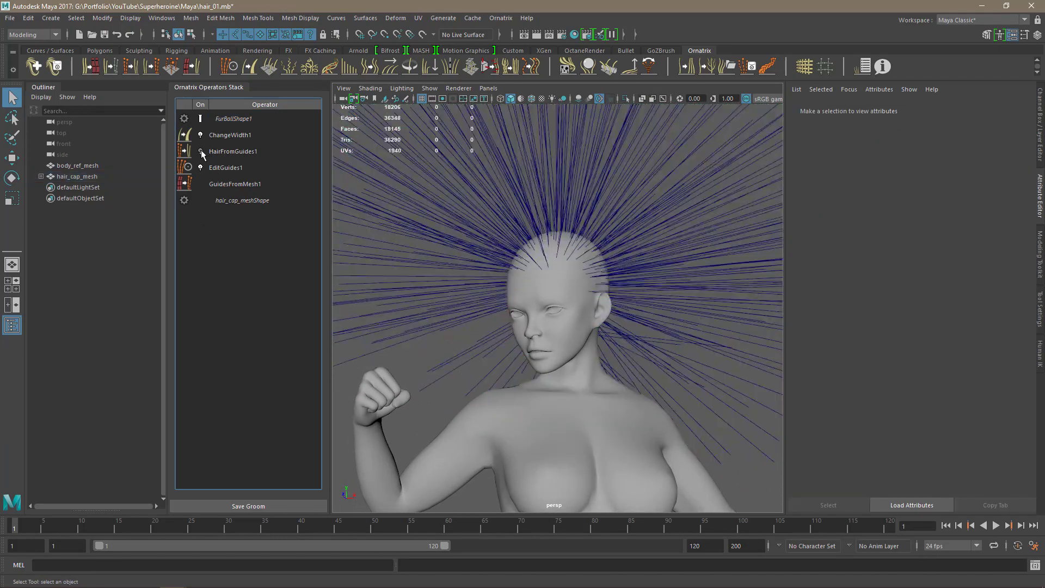
pyautogui.click(234, 185)
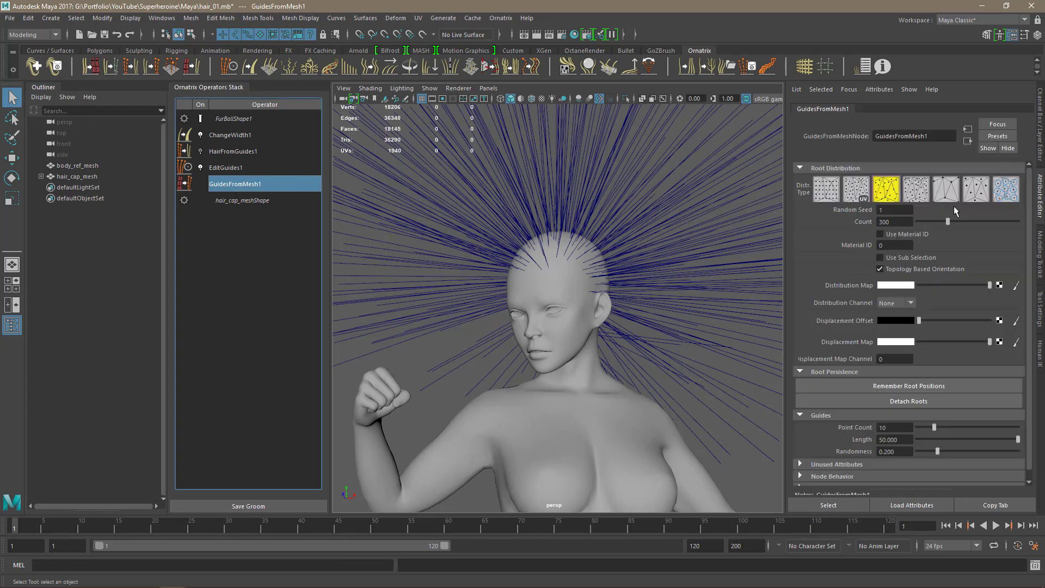
pyautogui.click(1005, 192)
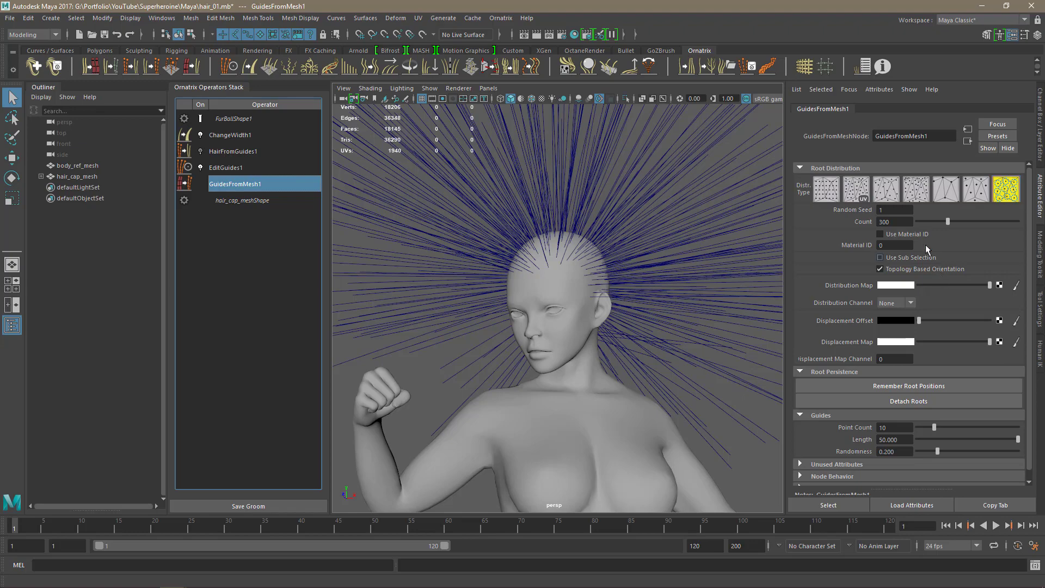
pyautogui.moveTo(947, 223); pyautogui.dragTo(919, 231)
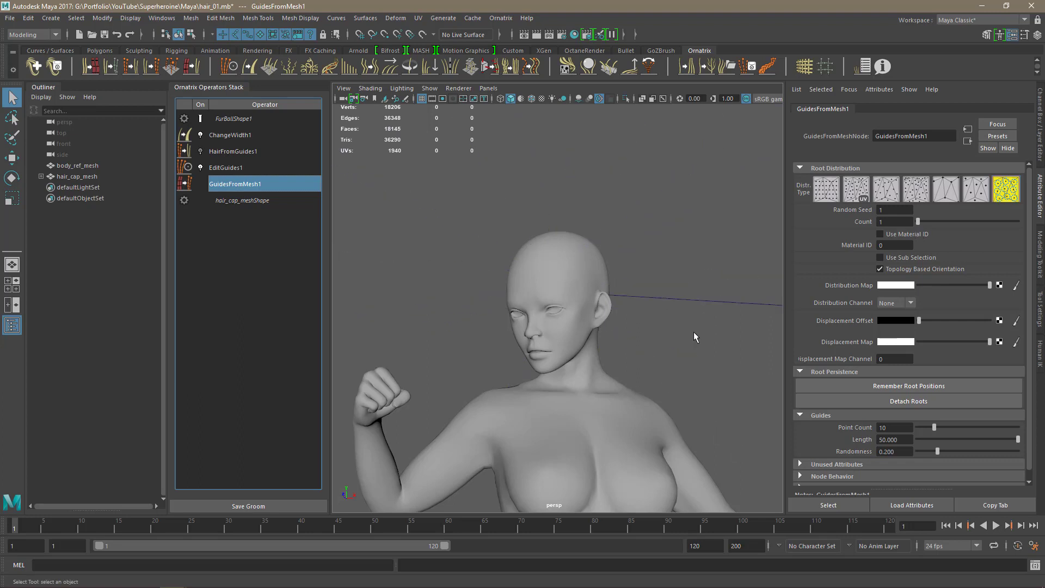
# Step: Set the guide length of GuidesFromMesh1 to 30
pyautogui.moveTo(695, 350)
pyautogui.keyDown('alt'); pyautogui.mouseDown()
pyautogui.moveTo(548, 345)
pyautogui.moveTo(687, 364)
pyautogui.mouseUp(); pyautogui.keyUp('alt')
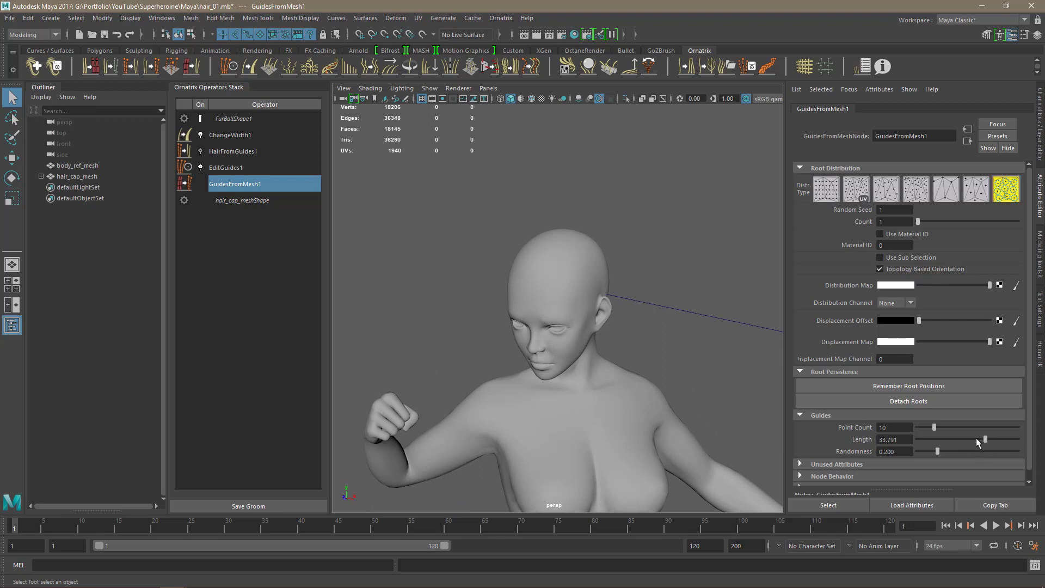
pyautogui.moveTo(957, 439); pyautogui.dragTo(862, 441)
pyautogui.write('30')
pyautogui.press('Return')
pyautogui.keyDown('alt'); pyautogui.moveTo(656, 380); pyautogui.dragTo(621, 366); pyautogui.keyUp('alt')
pyautogui.scroll(5, 633, 371)
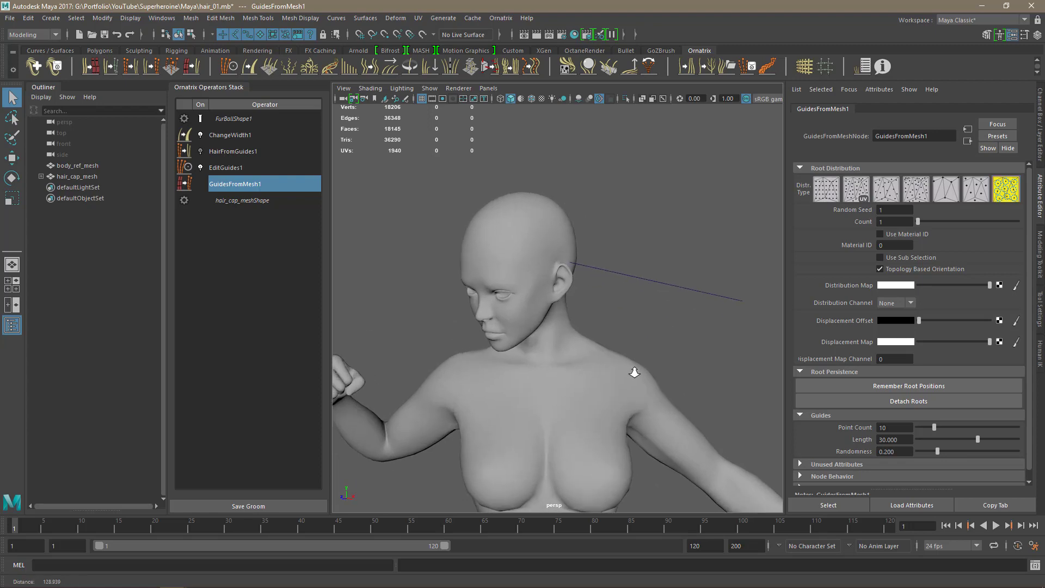
# Step: Show the wireframe over the shaded meshes and set the point count of GuidesFromMesh1 to 20
pyautogui.keyDown('alt'); pyautogui.moveTo(636, 349); pyautogui.dragTo(637, 380, button='middle'); pyautogui.keyUp('alt')
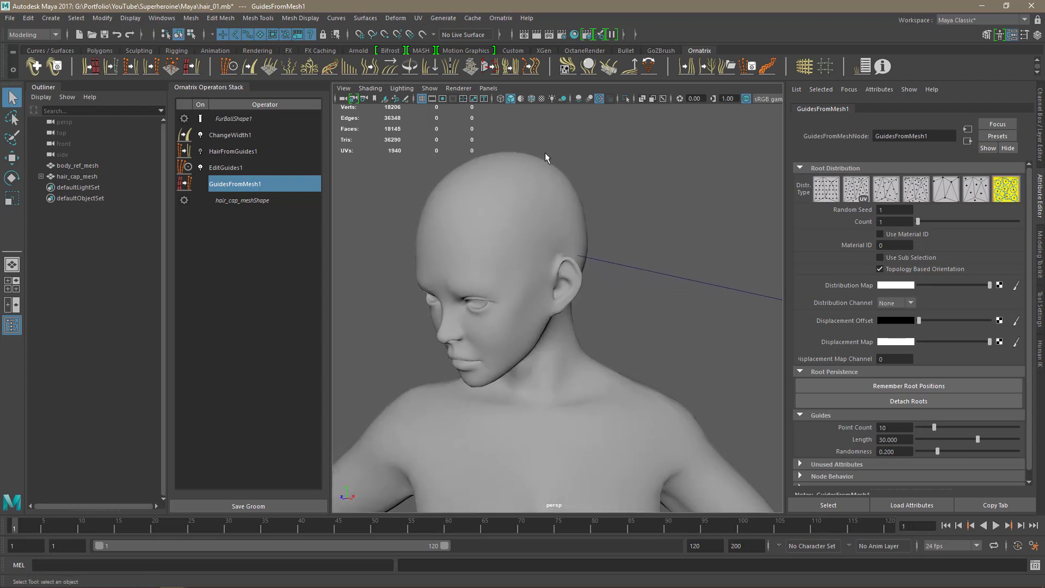
pyautogui.click(532, 98)
pyautogui.moveTo(551, 198)
pyautogui.keyDown('alt'); pyautogui.mouseDown()
pyautogui.moveTo(628, 352)
pyautogui.moveTo(685, 341)
pyautogui.moveTo(497, 350)
pyautogui.moveTo(637, 353)
pyautogui.mouseUp(); pyautogui.keyUp('alt')
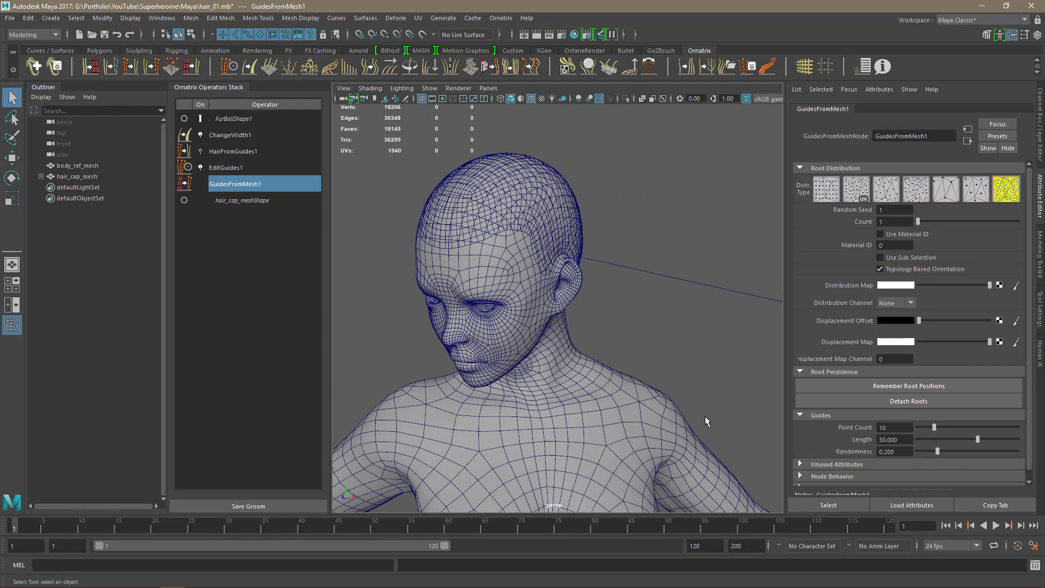
pyautogui.click(880, 427)
pyautogui.write('20')
pyautogui.press('Return')
pyautogui.keyDown('alt'); pyautogui.moveTo(656, 376); pyautogui.dragTo(645, 351); pyautogui.keyUp('alt')
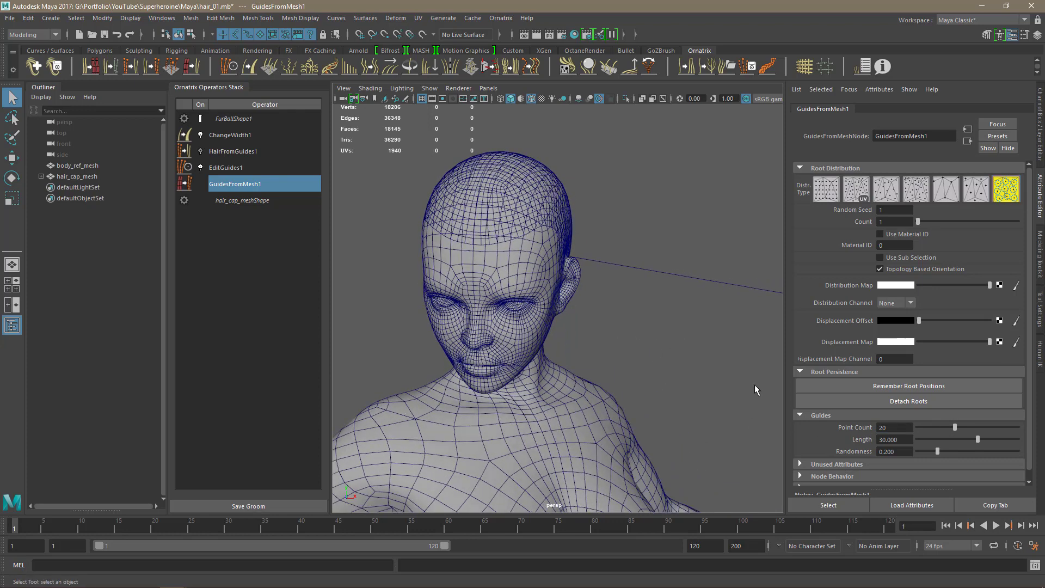
pyautogui.keyDown('alt'); pyautogui.moveTo(681, 321); pyautogui.dragTo(619, 339); pyautogui.keyUp('alt')
# Step: Brush EditGuides1's single guide behind the ear down along the neck and over the shoulder with the Move brush
pyautogui.click(236, 172)
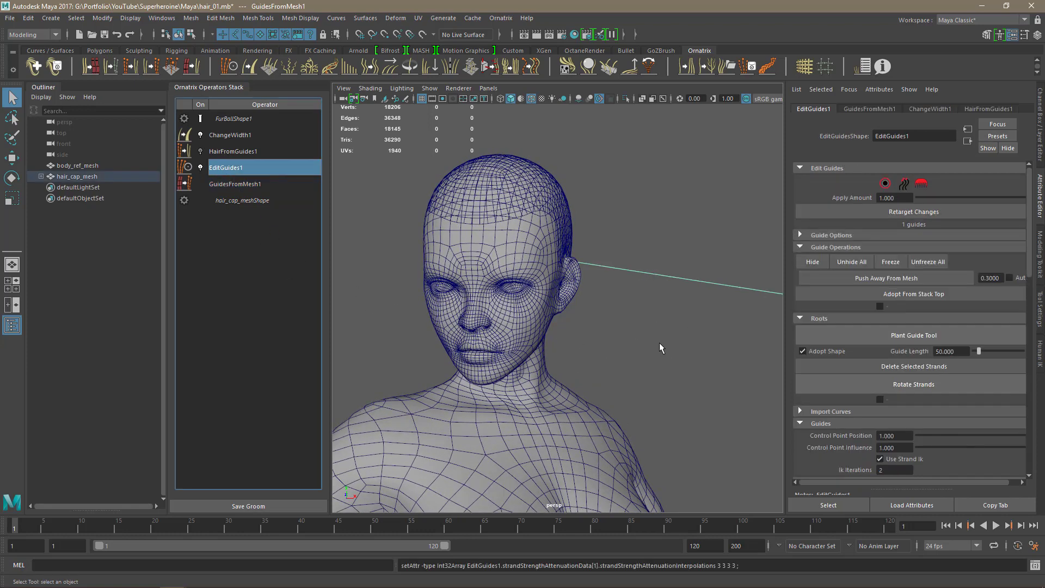
pyautogui.click(921, 187)
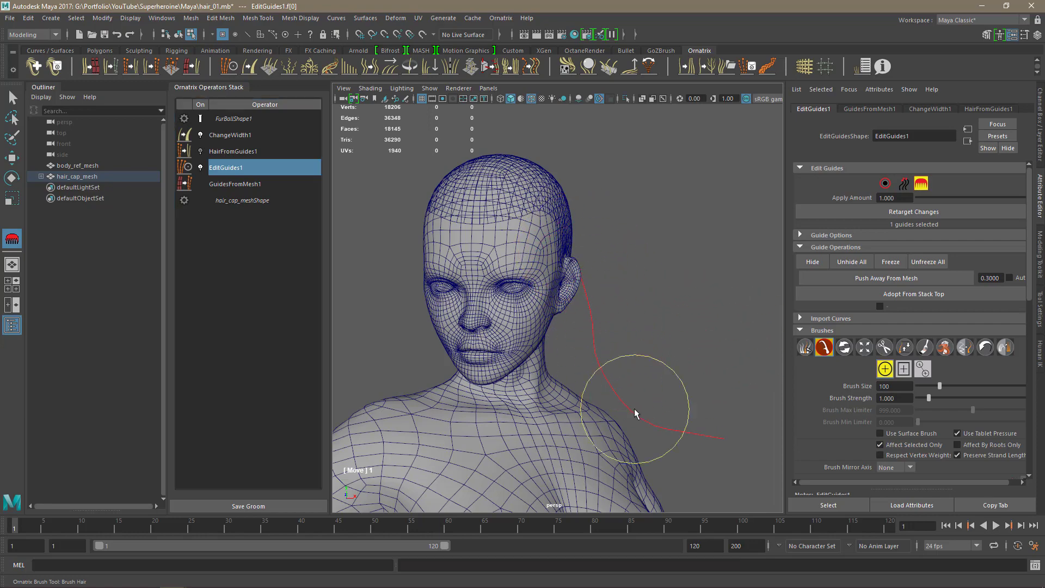
pyautogui.keyDown('alt'); pyautogui.moveTo(642, 380); pyautogui.dragTo(563, 299); pyautogui.keyUp('alt')
pyautogui.moveTo(728, 355)
pyautogui.keyDown('alt'); pyautogui.mouseDown()
pyautogui.moveTo(627, 349)
pyautogui.moveTo(583, 442)
pyautogui.moveTo(656, 425)
pyautogui.mouseUp(); pyautogui.keyUp('alt')
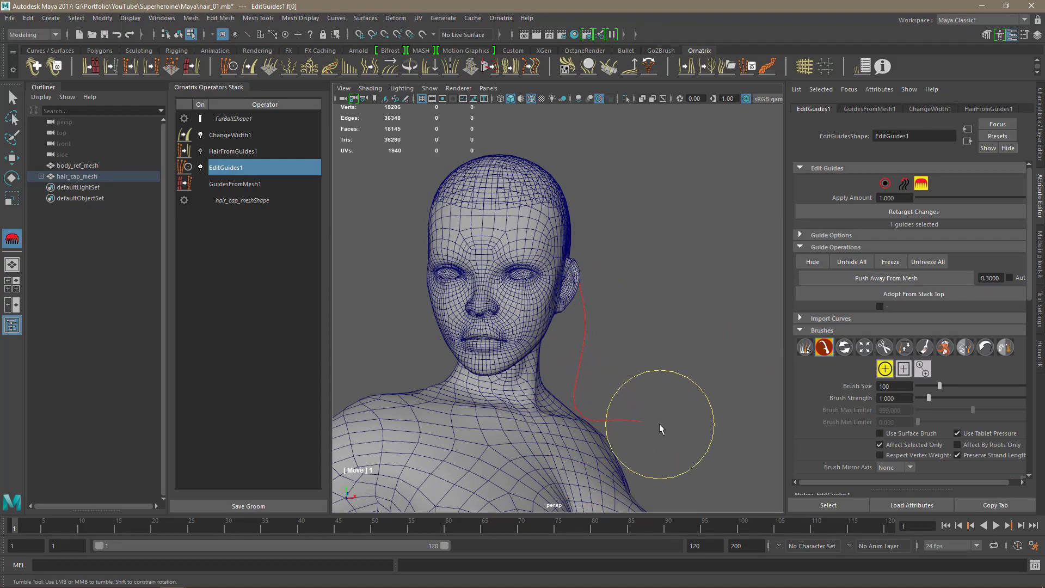
pyautogui.keyDown('alt'); pyautogui.moveTo(704, 401); pyautogui.dragTo(630, 419); pyautogui.keyUp('alt')
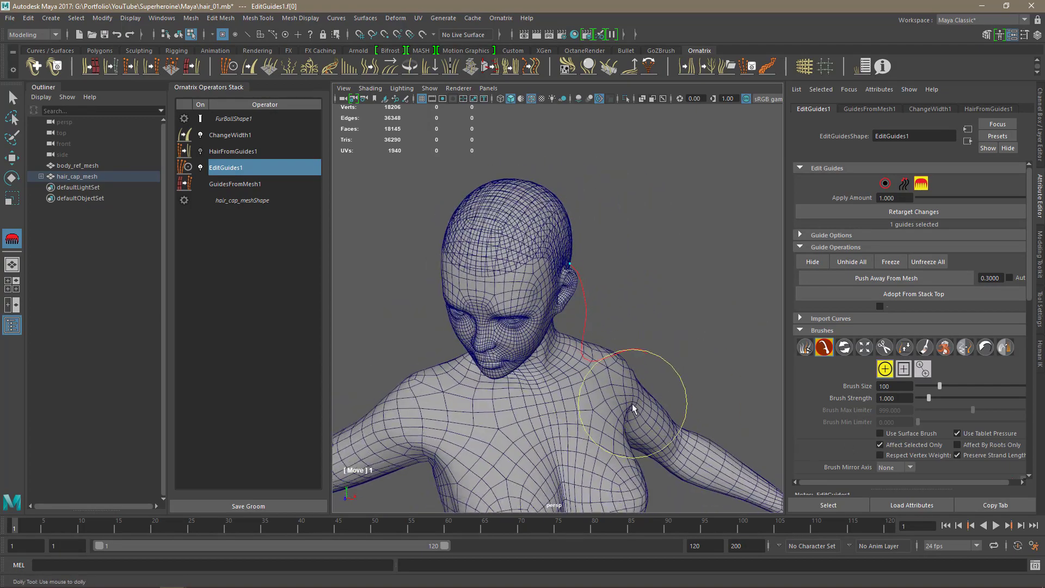
pyautogui.keyDown('alt'); pyautogui.moveTo(630, 420); pyautogui.dragTo(664, 355, button='right'); pyautogui.keyUp('alt')
pyautogui.moveTo(664, 355)
pyautogui.keyDown('alt'); pyautogui.mouseDown()
pyautogui.moveTo(687, 331)
pyautogui.moveTo(666, 307)
pyautogui.mouseUp(); pyautogui.keyUp('alt')
pyautogui.keyDown('alt'); pyautogui.moveTo(666, 306); pyautogui.dragTo(718, 338, button='right'); pyautogui.keyUp('alt')
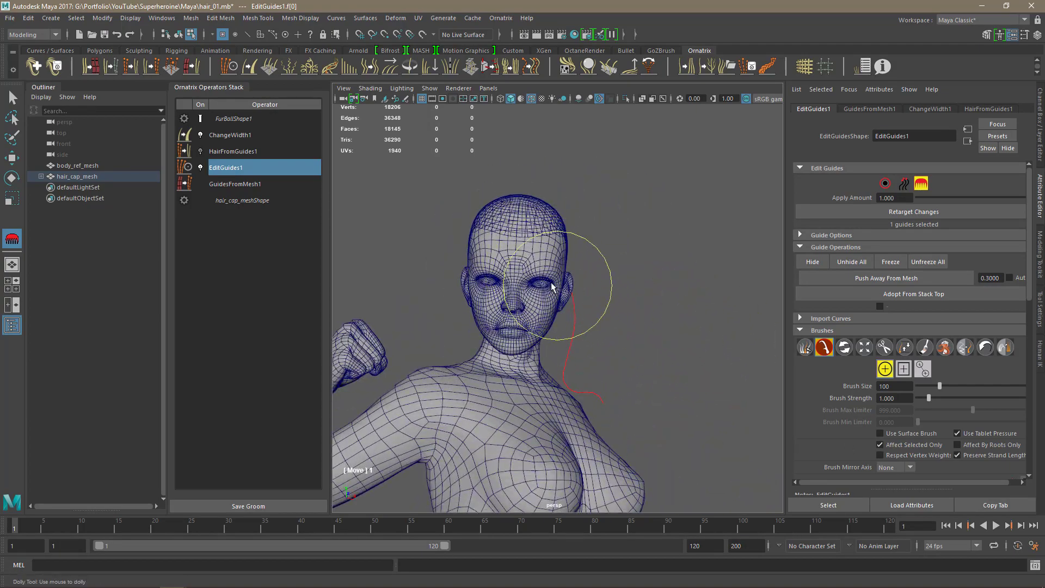
pyautogui.keyDown('alt'); pyautogui.moveTo(595, 385); pyautogui.dragTo(466, 427); pyautogui.keyUp('alt')
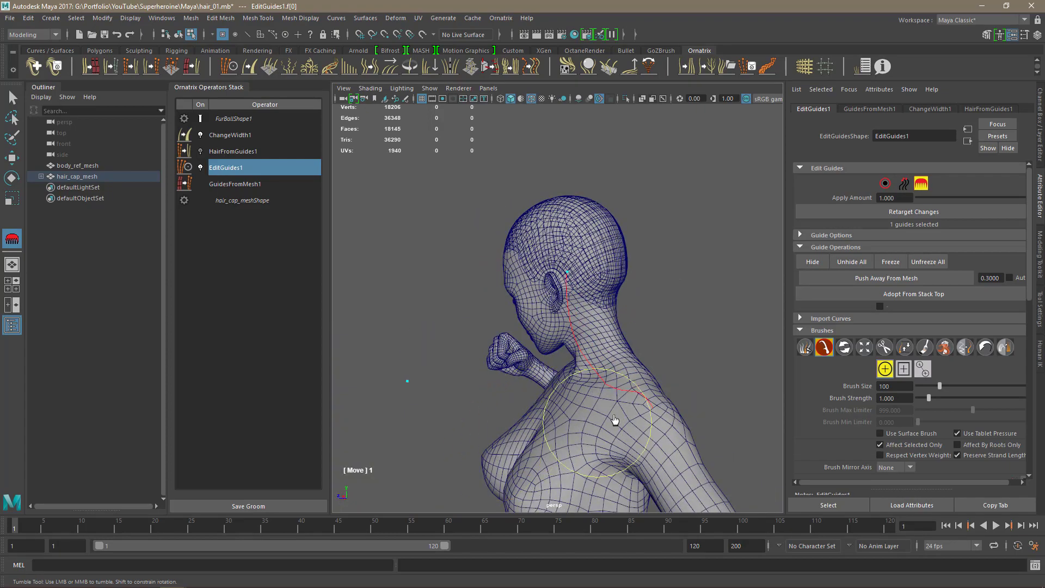
pyautogui.keyDown('alt'); pyautogui.moveTo(619, 416); pyautogui.dragTo(661, 368); pyautogui.keyUp('alt')
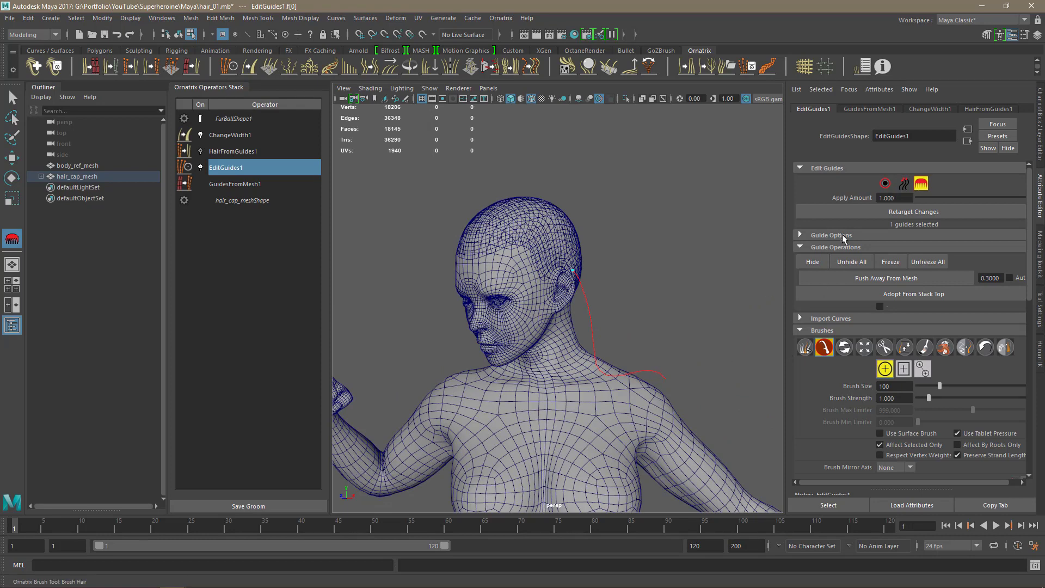
# Step: Switch EditGuides1 to root editing, activate the Plant Guide Tool and set its guide length to 30
pyautogui.click(883, 183)
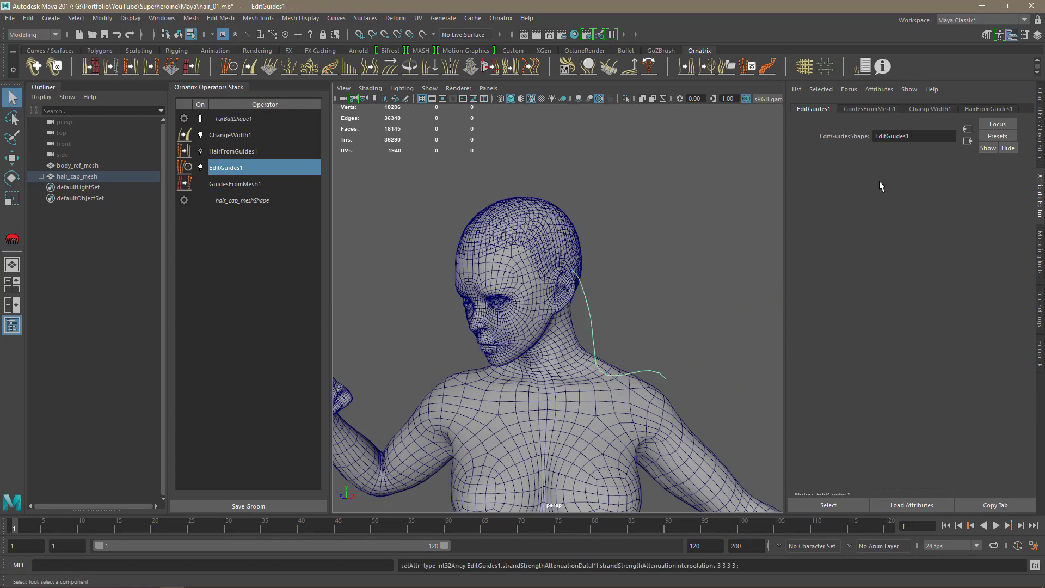
pyautogui.click(904, 183)
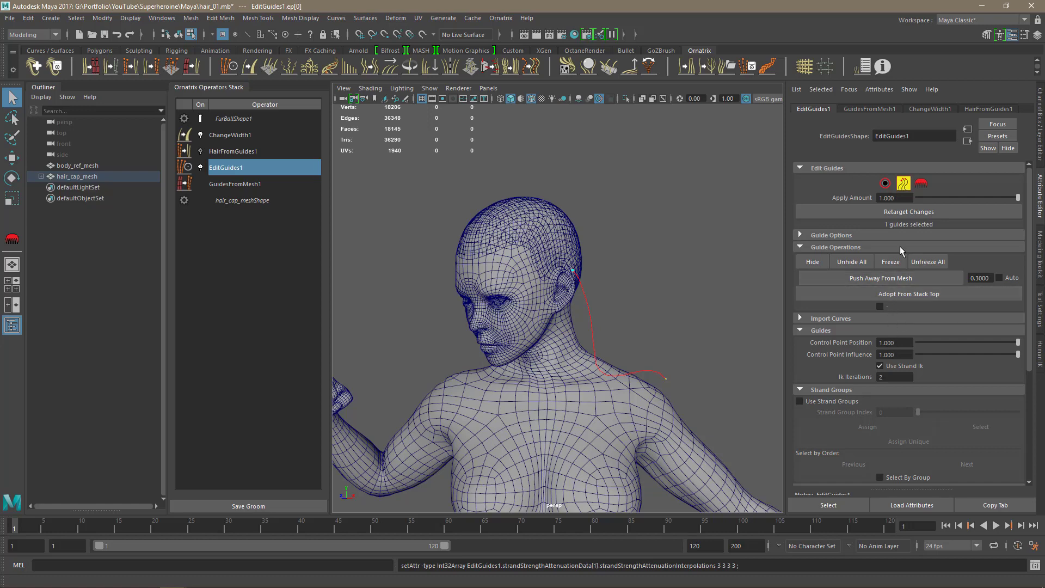
pyautogui.click(886, 183)
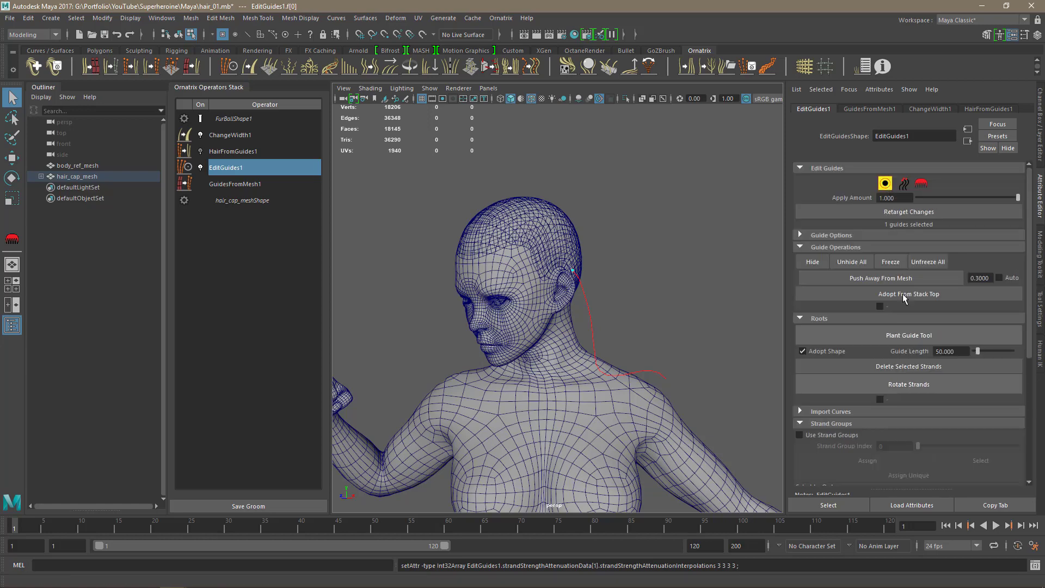
pyautogui.click(904, 335)
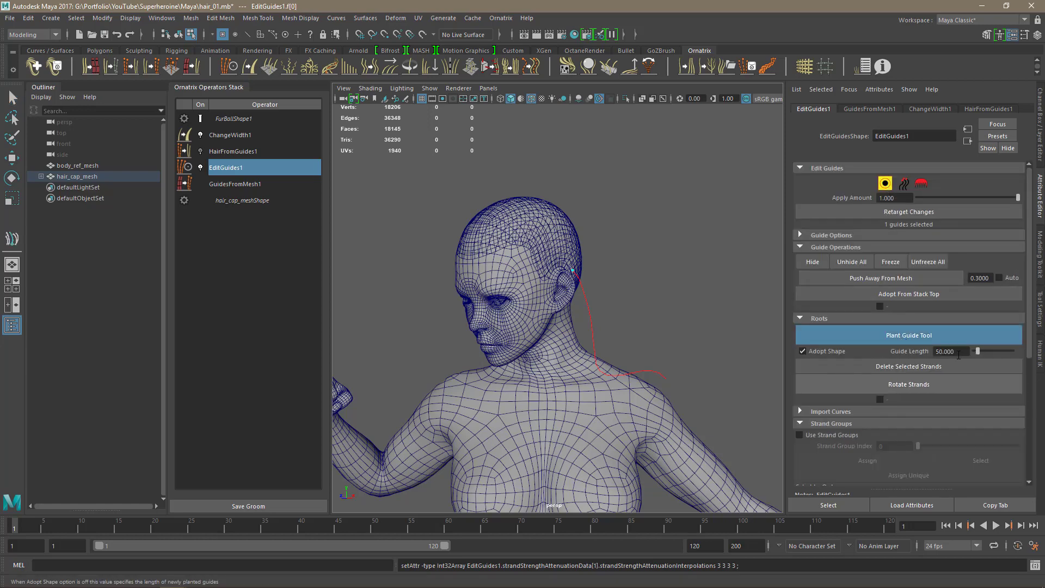
pyautogui.click(935, 352)
pyautogui.write('30')
pyautogui.press('Return')
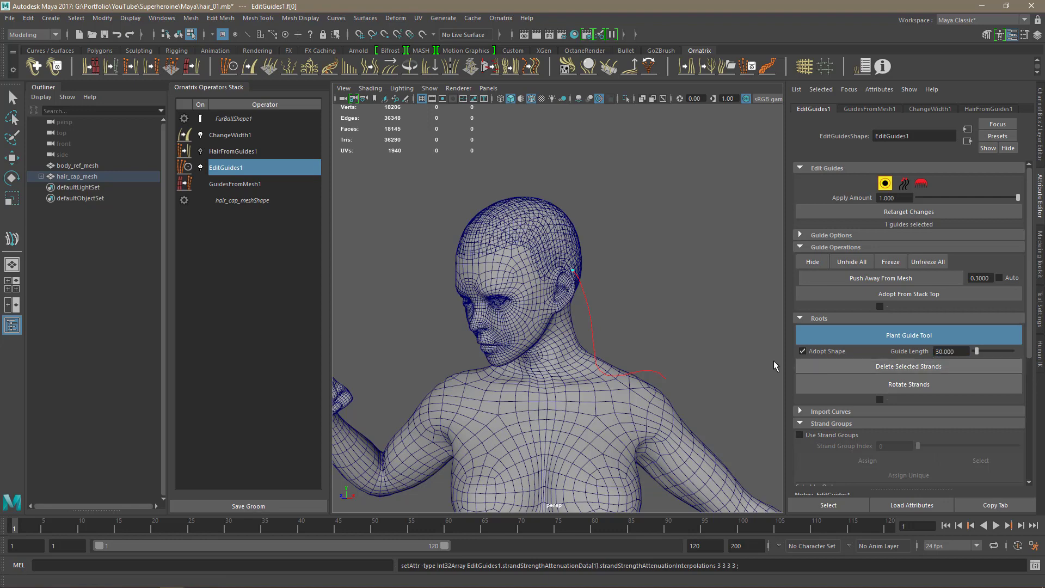
# Step: Turn off Adopt Shape and plant a new guide at the front hairline above the forehead
pyautogui.scroll(2, 689, 347)
pyautogui.keyDown('alt'); pyautogui.moveTo(693, 350); pyautogui.dragTo(692, 351, button='right'); pyautogui.keyUp('alt')
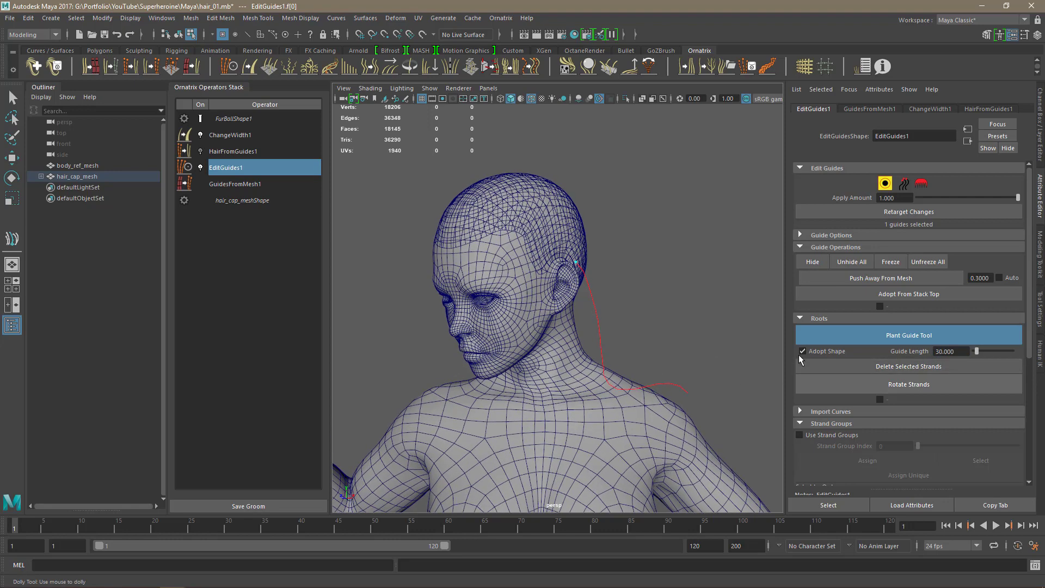
pyautogui.keyDown('alt'); pyautogui.moveTo(546, 288); pyautogui.dragTo(495, 271); pyautogui.keyUp('alt')
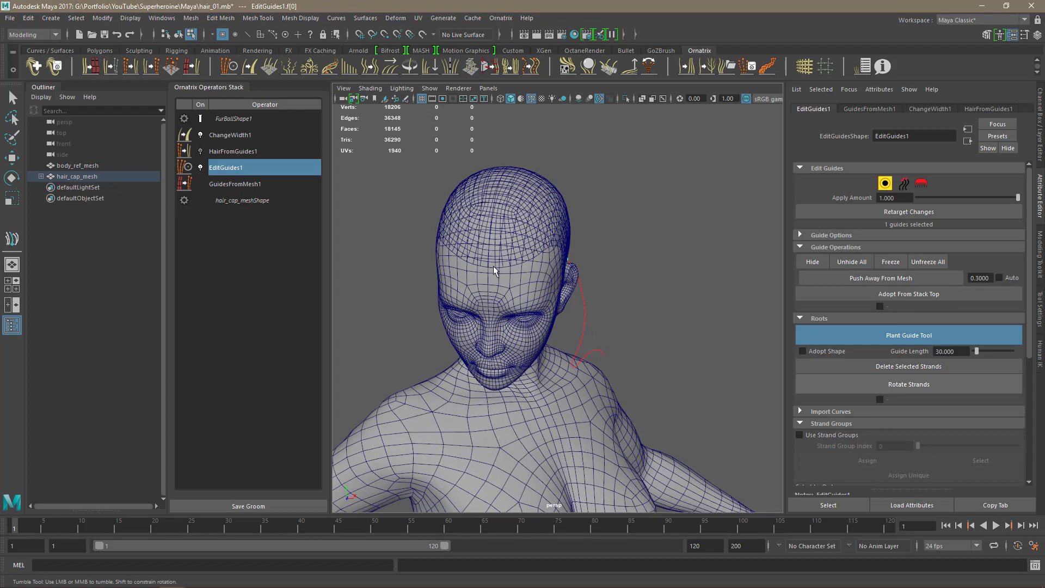
pyautogui.keyDown('alt'); pyautogui.moveTo(591, 356); pyautogui.dragTo(495, 330); pyautogui.keyUp('alt')
pyautogui.keyDown('alt'); pyautogui.moveTo(495, 330); pyautogui.dragTo(543, 347, button='right'); pyautogui.keyUp('alt')
pyautogui.scroll(-3, 544, 346)
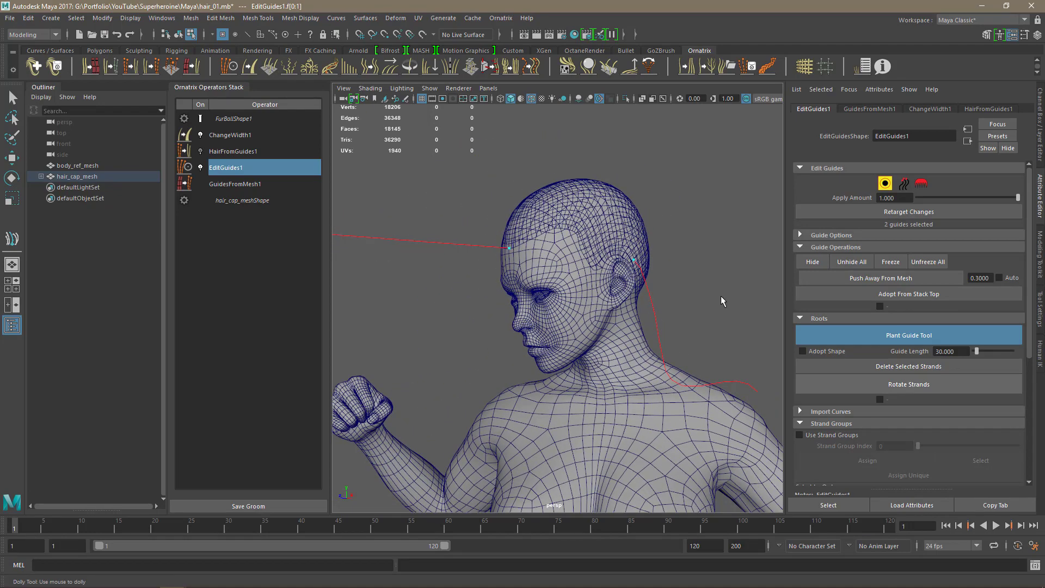
# Step: Select only the new forehead guide with the Select brush
pyautogui.click(921, 184)
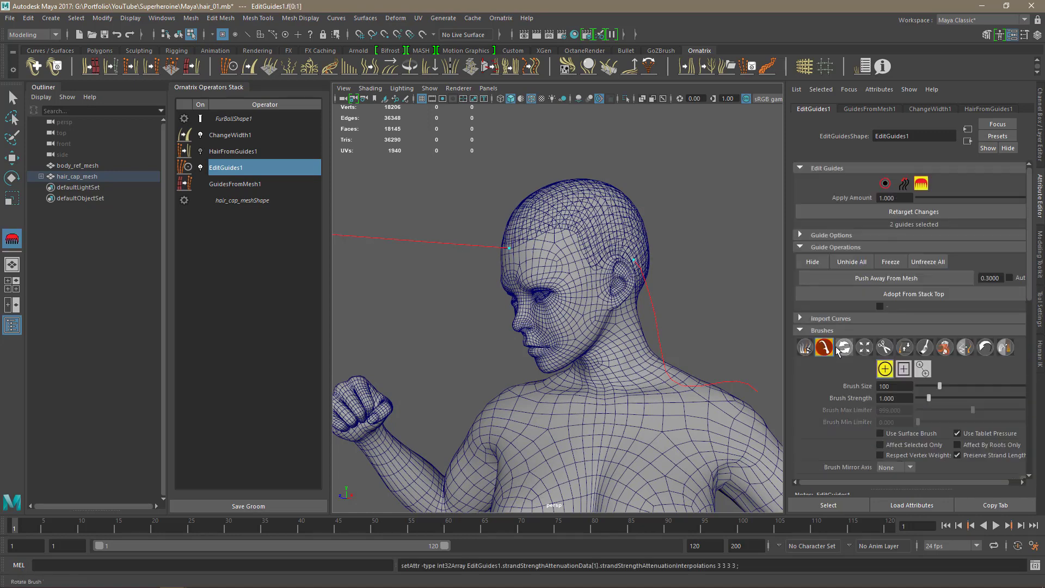
pyautogui.click(806, 347)
pyautogui.click(420, 222)
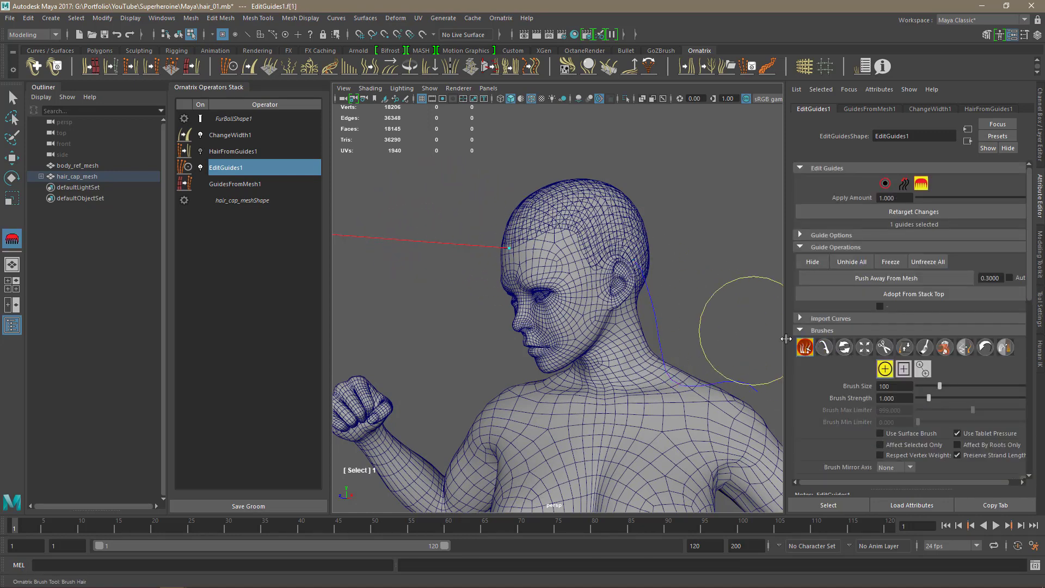
# Step: Brush the forehead guide down across the side of the face toward the shoulder with the Move brush
pyautogui.click(824, 349)
pyautogui.moveTo(677, 304)
pyautogui.keyDown('alt'); pyautogui.mouseDown()
pyautogui.moveTo(658, 299)
pyautogui.moveTo(649, 325)
pyautogui.moveTo(747, 315)
pyautogui.moveTo(767, 326)
pyautogui.mouseUp(); pyautogui.keyUp('alt')
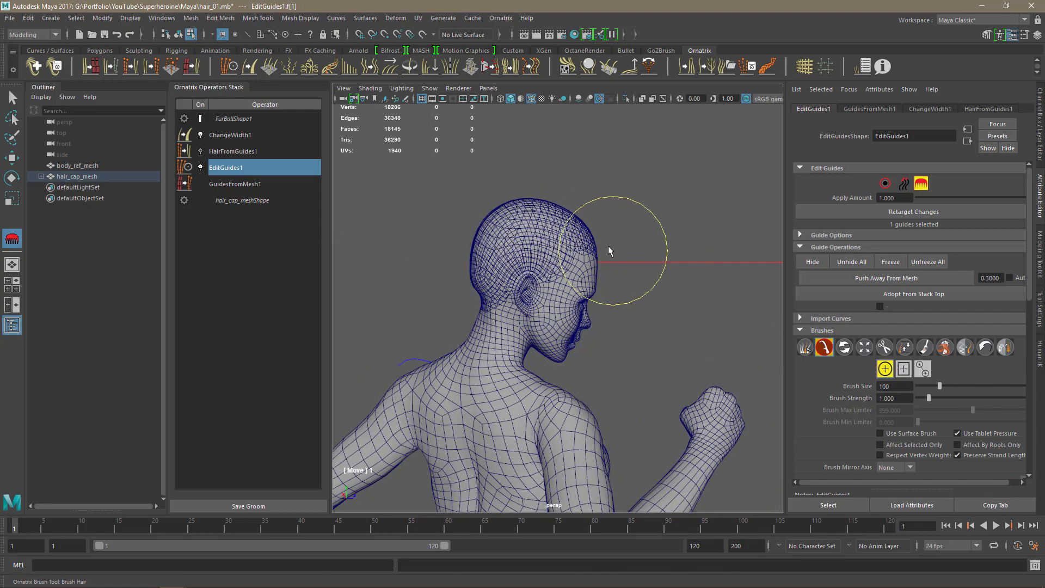
pyautogui.moveTo(632, 256)
pyautogui.mouseDown()
pyautogui.moveTo(615, 442)
pyautogui.moveTo(607, 345)
pyautogui.moveTo(531, 310)
pyautogui.moveTo(624, 343)
pyautogui.moveTo(602, 310)
pyautogui.mouseUp()
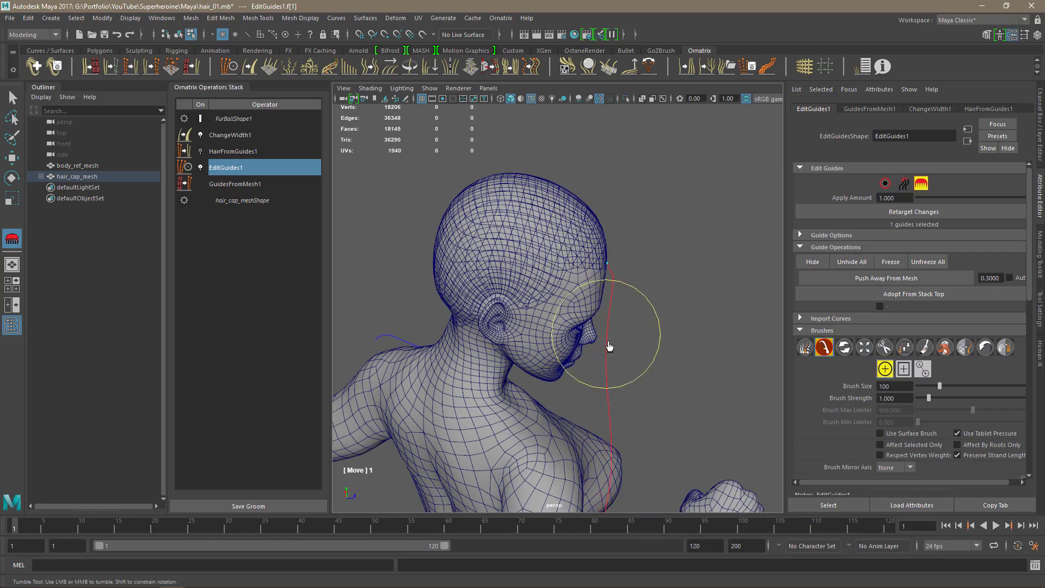
pyautogui.moveTo(593, 206)
pyautogui.mouseDown()
pyautogui.moveTo(615, 270)
pyautogui.moveTo(631, 384)
pyautogui.mouseUp()
pyautogui.moveTo(640, 335); pyautogui.dragTo(625, 403)
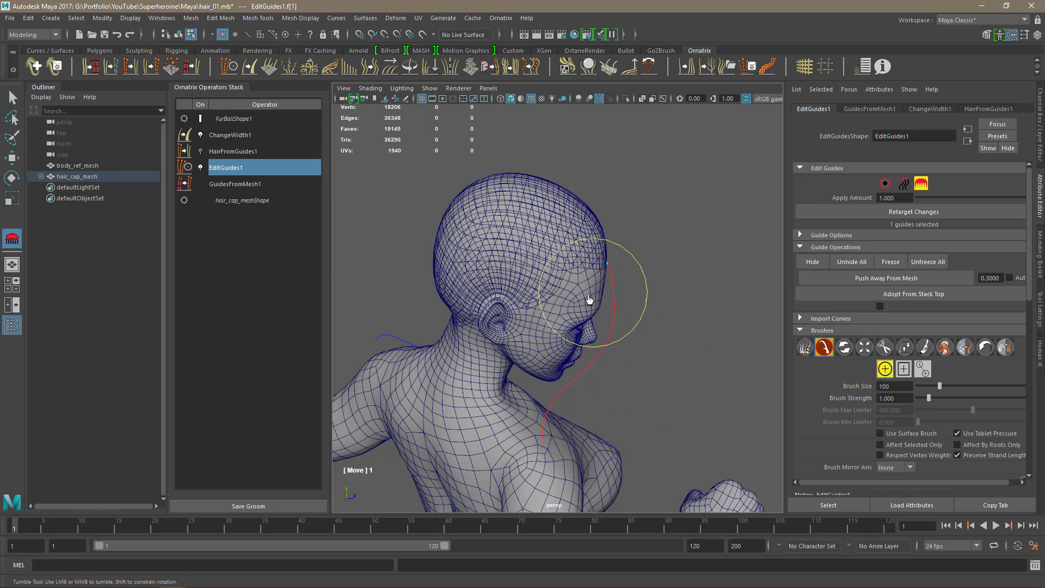
pyautogui.keyDown('alt'); pyautogui.moveTo(572, 432); pyautogui.dragTo(521, 329); pyautogui.keyUp('alt')
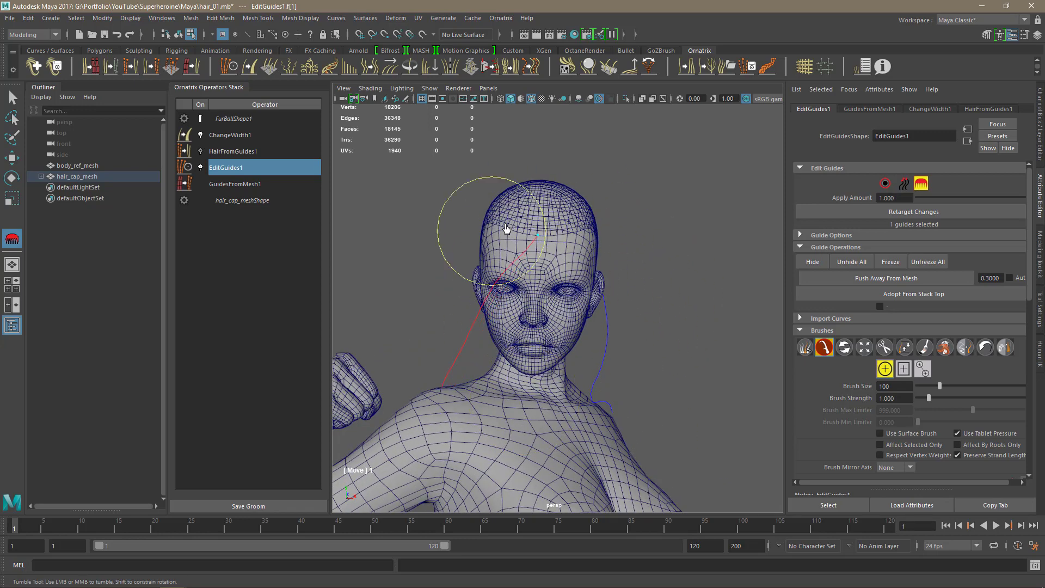
pyautogui.moveTo(509, 233)
pyautogui.keyDown('alt'); pyautogui.mouseDown()
pyautogui.moveTo(602, 408)
pyautogui.moveTo(551, 428)
pyautogui.mouseUp(); pyautogui.keyUp('alt')
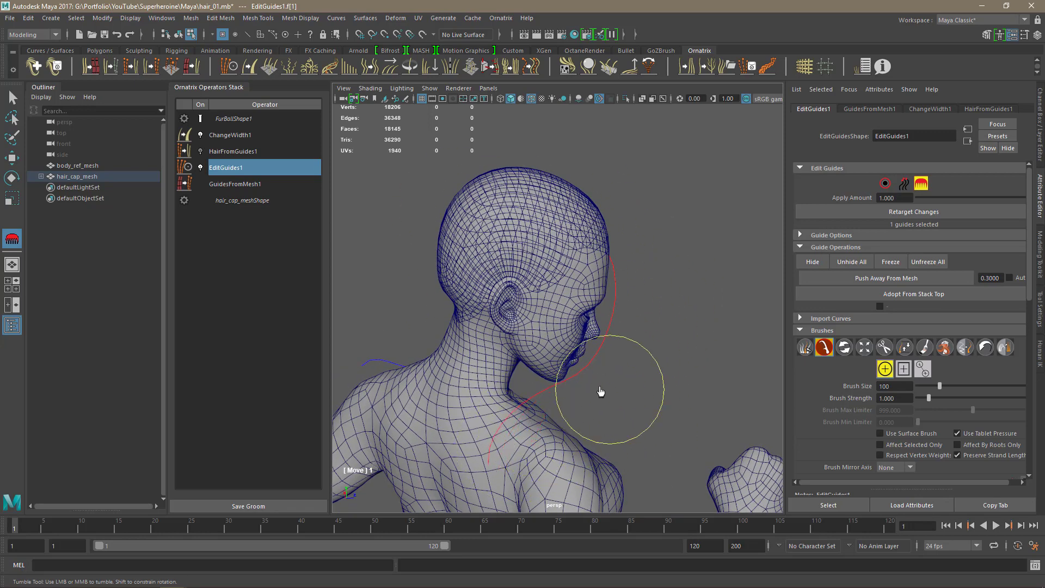
pyautogui.keyDown('alt'); pyautogui.moveTo(600, 391); pyautogui.dragTo(533, 205); pyautogui.keyUp('alt')
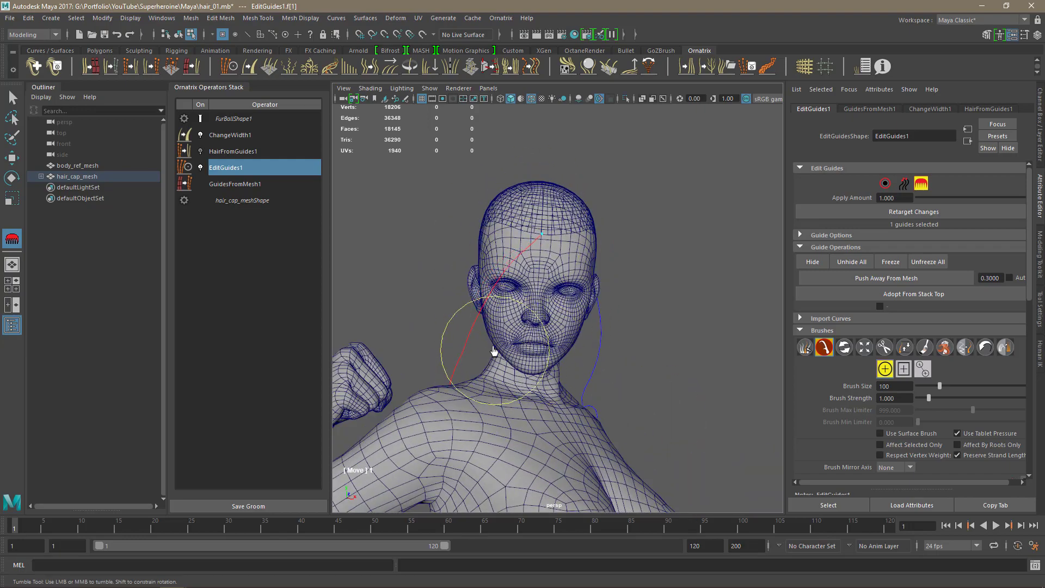
pyautogui.moveTo(494, 351)
pyautogui.keyDown('alt'); pyautogui.mouseDown()
pyautogui.moveTo(382, 413)
pyautogui.moveTo(601, 425)
pyautogui.moveTo(427, 397)
pyautogui.moveTo(635, 424)
pyautogui.moveTo(679, 363)
pyautogui.moveTo(506, 359)
pyautogui.moveTo(620, 371)
pyautogui.mouseUp(); pyautogui.keyUp('alt')
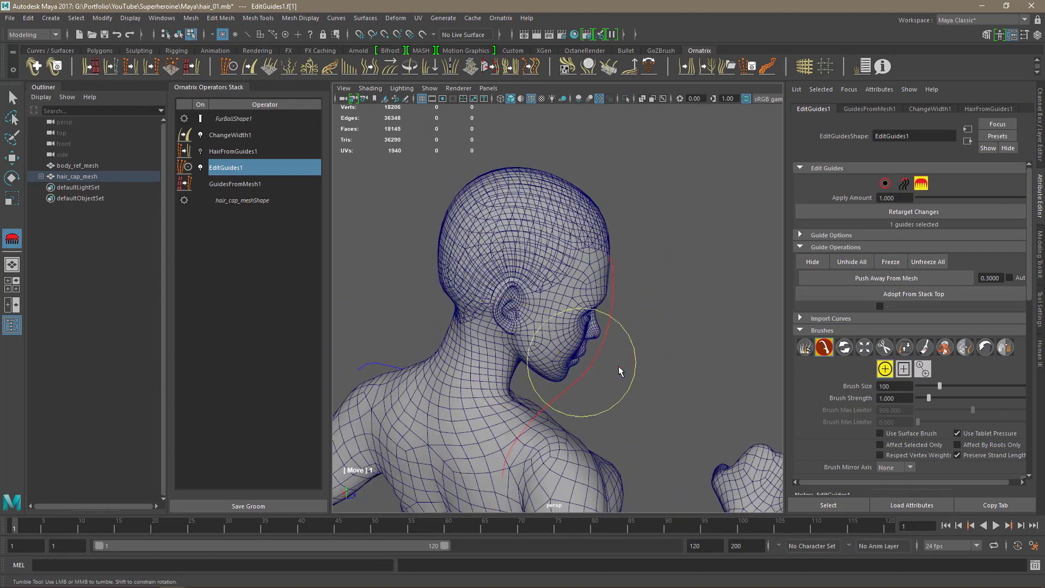
# Step: Shorten the forehead guide to about chin level with the Cut brush
pyautogui.click(880, 350)
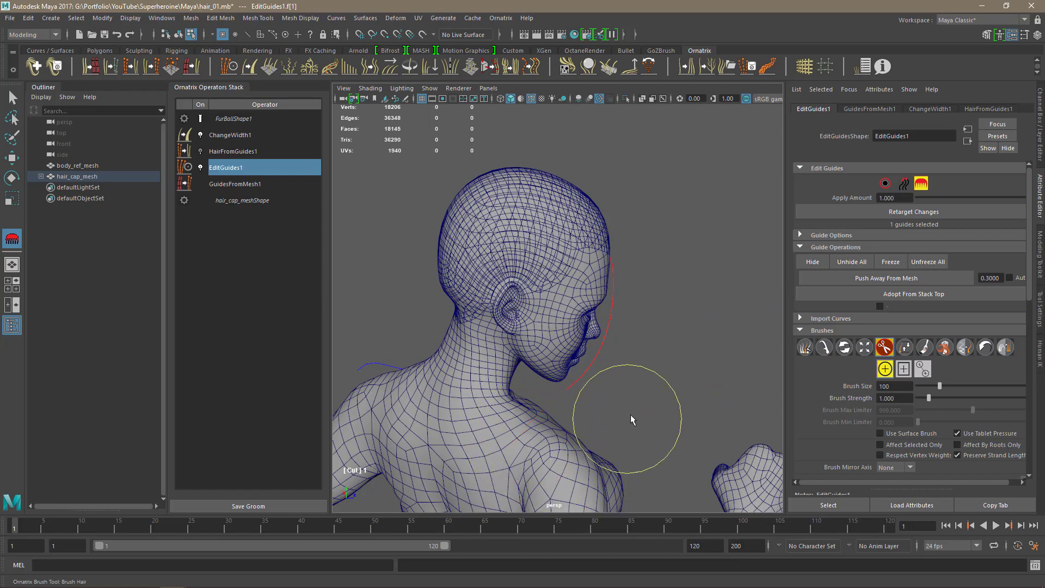
pyautogui.keyDown('alt'); pyautogui.moveTo(626, 417); pyautogui.dragTo(511, 403); pyautogui.keyUp('alt')
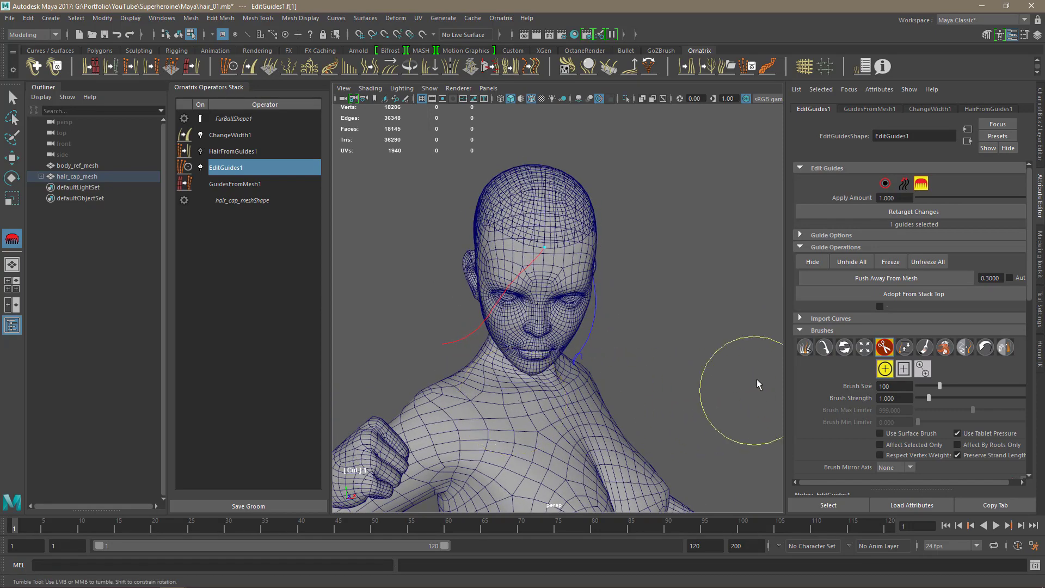
pyautogui.moveTo(614, 358)
pyautogui.keyDown('alt'); pyautogui.mouseDown()
pyautogui.moveTo(602, 339)
pyautogui.moveTo(598, 382)
pyautogui.mouseUp(); pyautogui.keyUp('alt')
# Step: Return to the root editing mode of EditGuides1 and plant a second hairline guide beside the forehead guide with Adopt Shape on
pyautogui.click(243, 185)
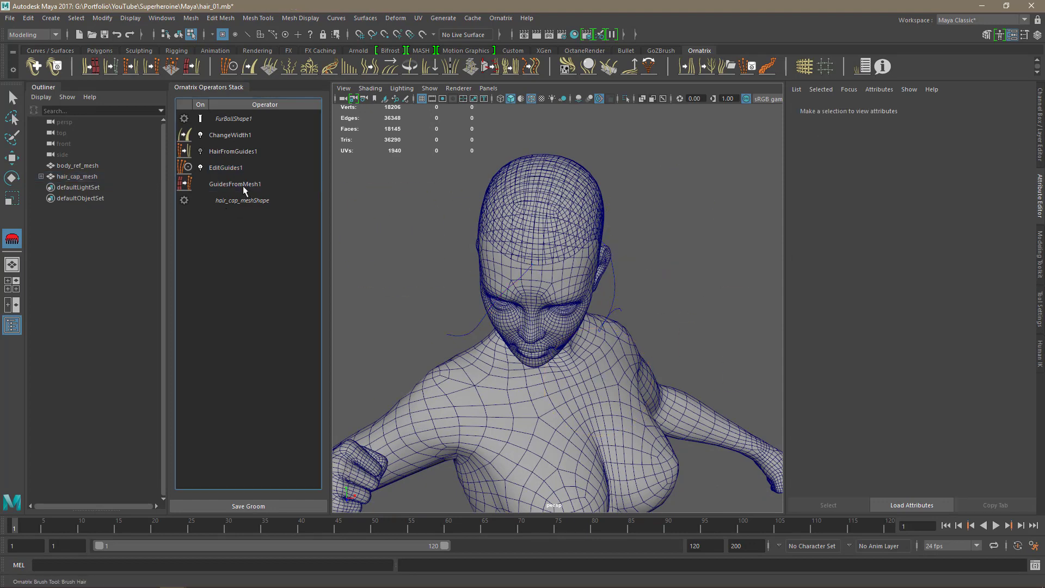
pyautogui.click(239, 167)
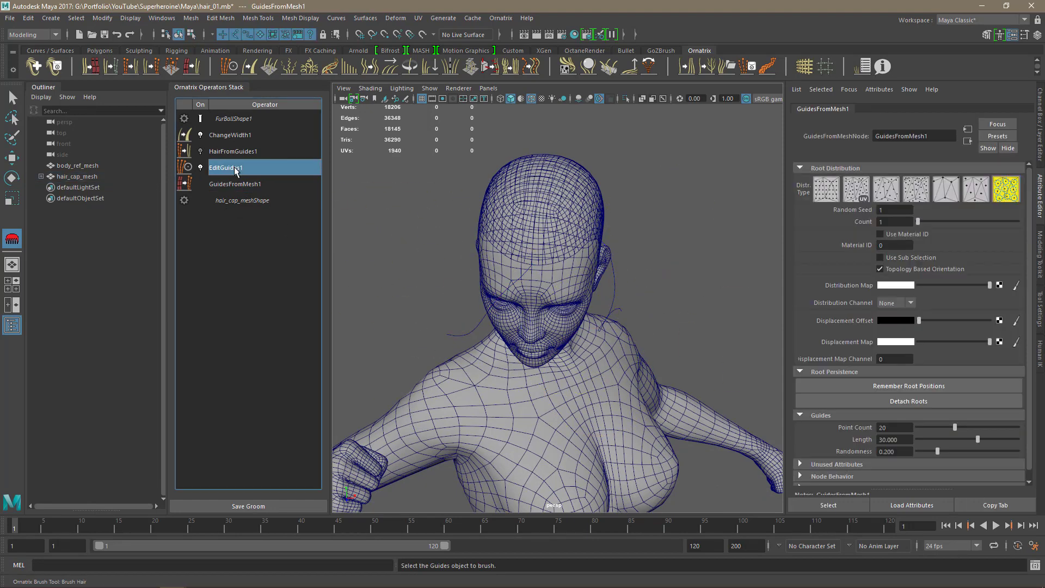
pyautogui.click(885, 185)
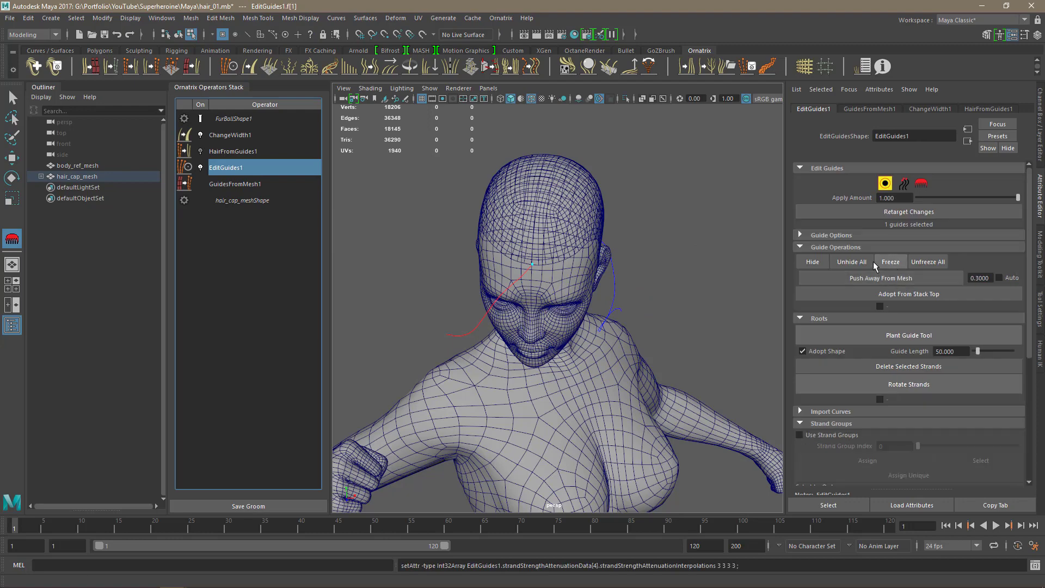
pyautogui.click(897, 336)
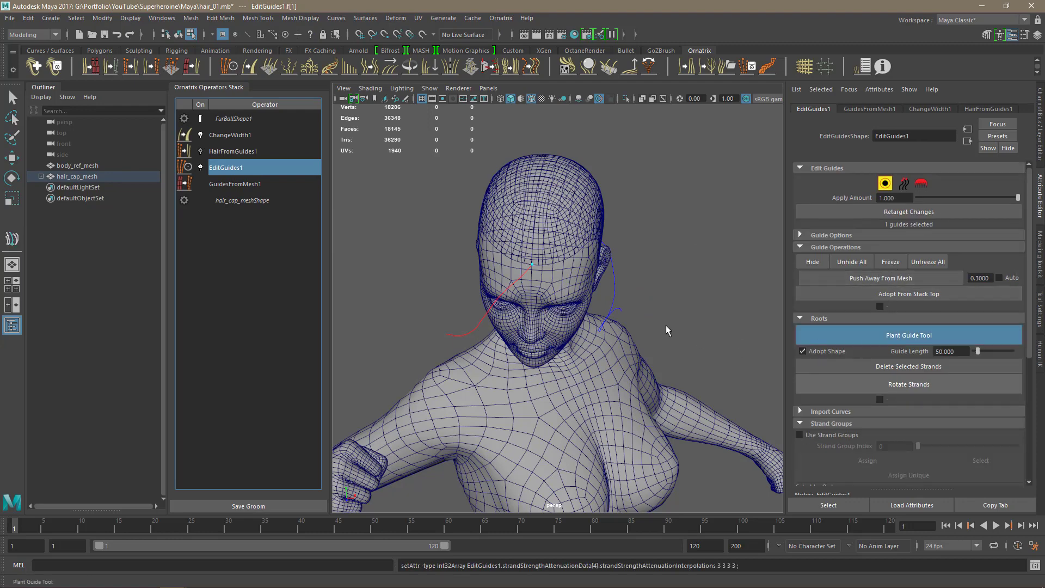
pyautogui.moveTo(671, 327)
pyautogui.keyDown('alt'); pyautogui.mouseDown()
pyautogui.moveTo(690, 329)
pyautogui.moveTo(678, 325)
pyautogui.mouseUp(); pyautogui.keyUp('alt')
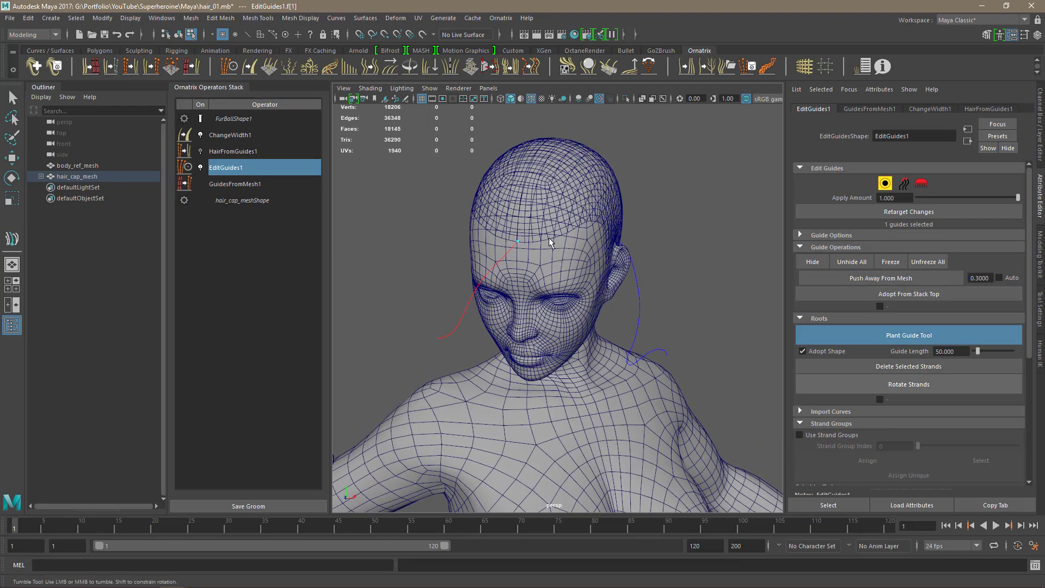
pyautogui.keyDown('alt'); pyautogui.moveTo(592, 297); pyautogui.dragTo(627, 293); pyautogui.keyUp('alt')
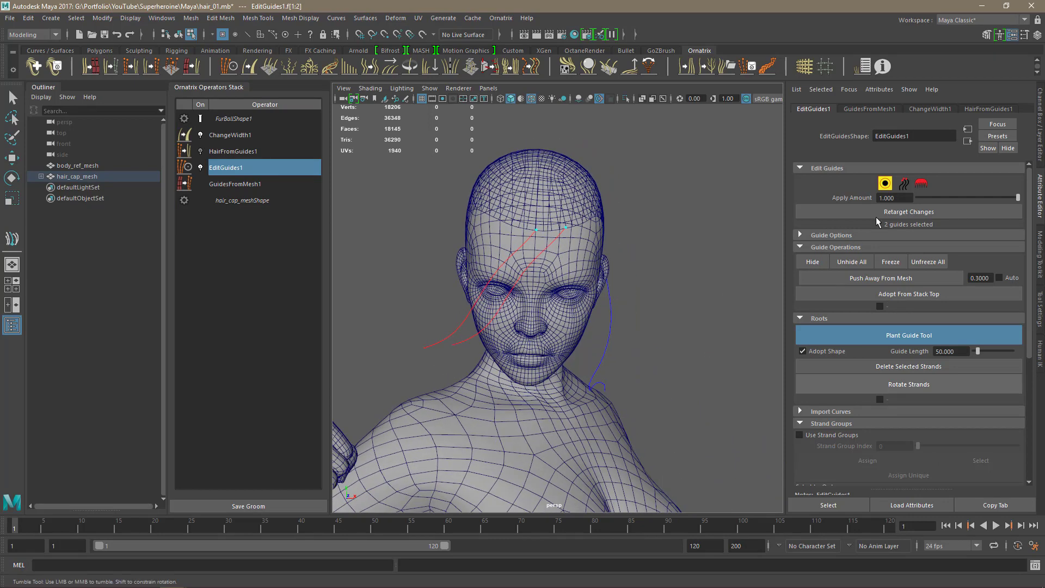
# Step: Select only the newly planted hairline guide and brush it down close along the face with the Move brush
pyautogui.click(922, 185)
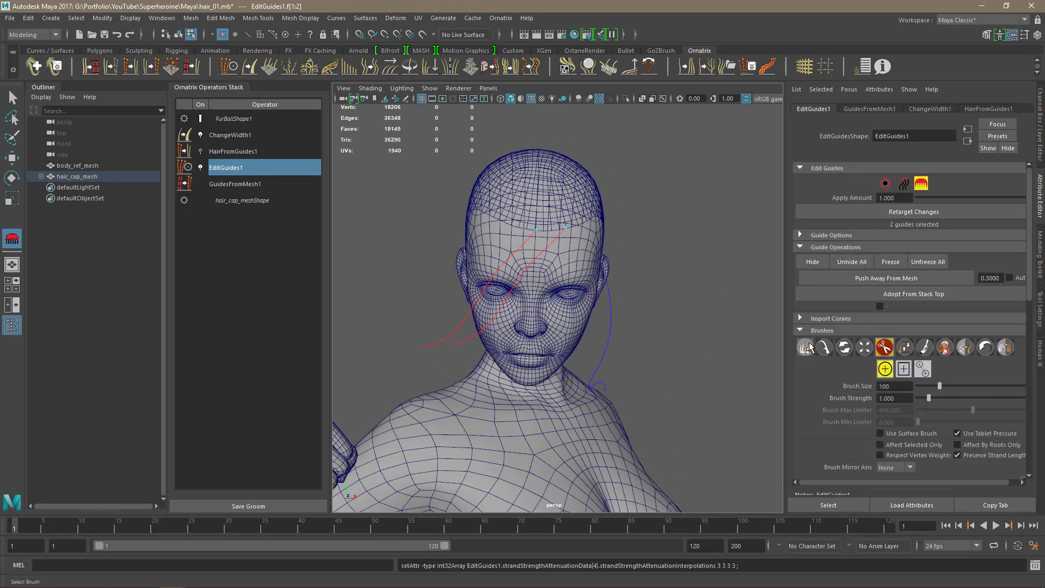
pyautogui.click(497, 376)
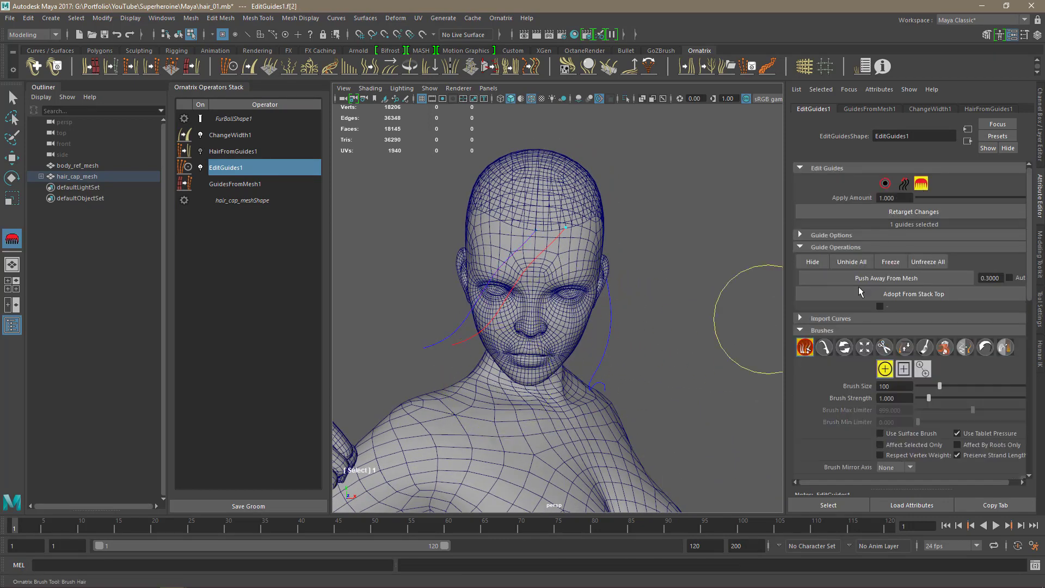
pyautogui.click(824, 347)
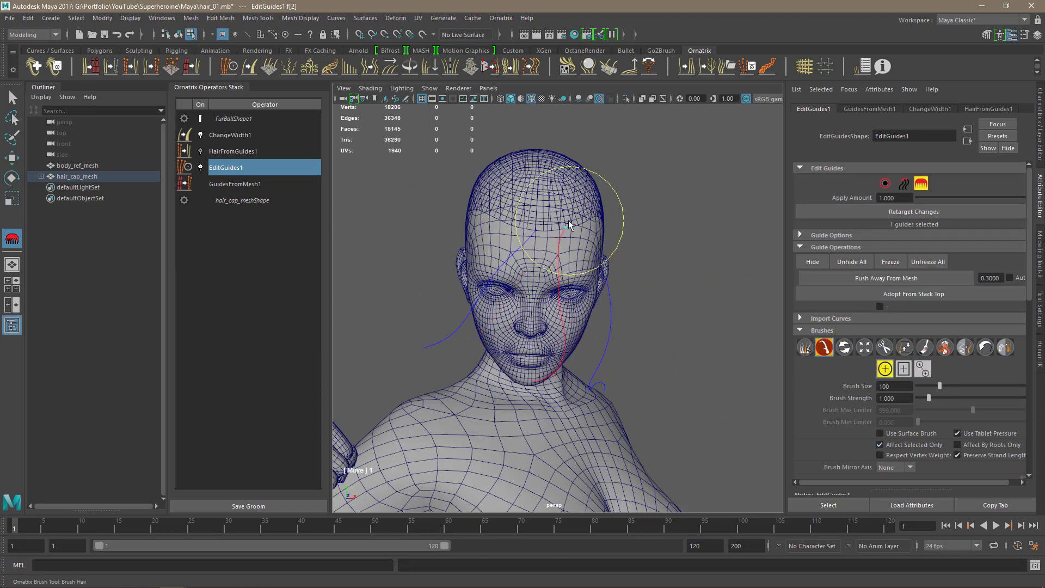
pyautogui.moveTo(572, 225)
pyautogui.mouseDown()
pyautogui.moveTo(484, 347)
pyautogui.moveTo(569, 381)
pyautogui.moveTo(557, 453)
pyautogui.mouseUp()
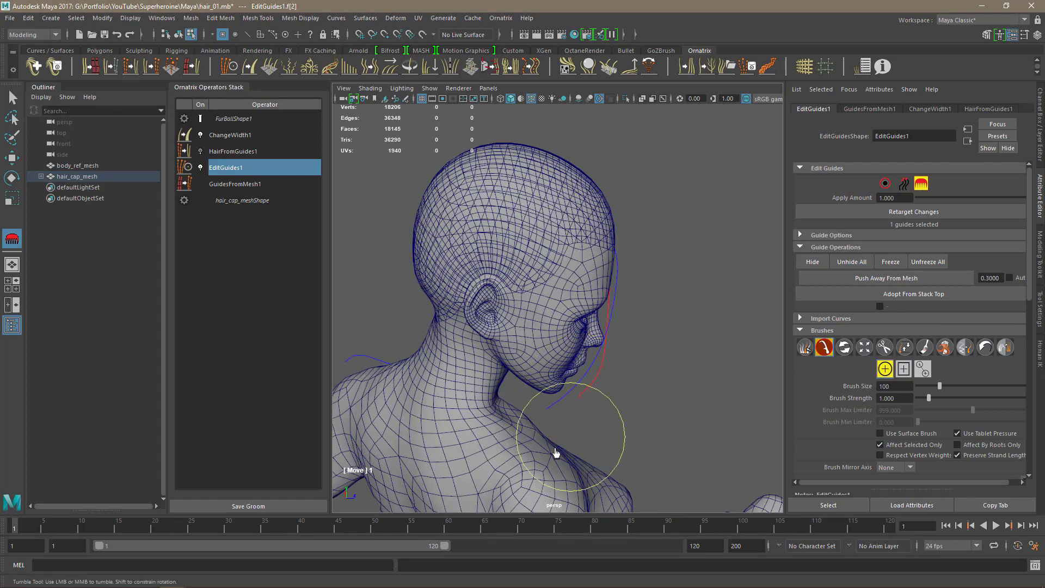
pyautogui.moveTo(686, 429)
pyautogui.keyDown('alt'); pyautogui.mouseDown()
pyautogui.moveTo(604, 207)
pyautogui.moveTo(568, 249)
pyautogui.moveTo(665, 324)
pyautogui.mouseUp(); pyautogui.keyUp('alt')
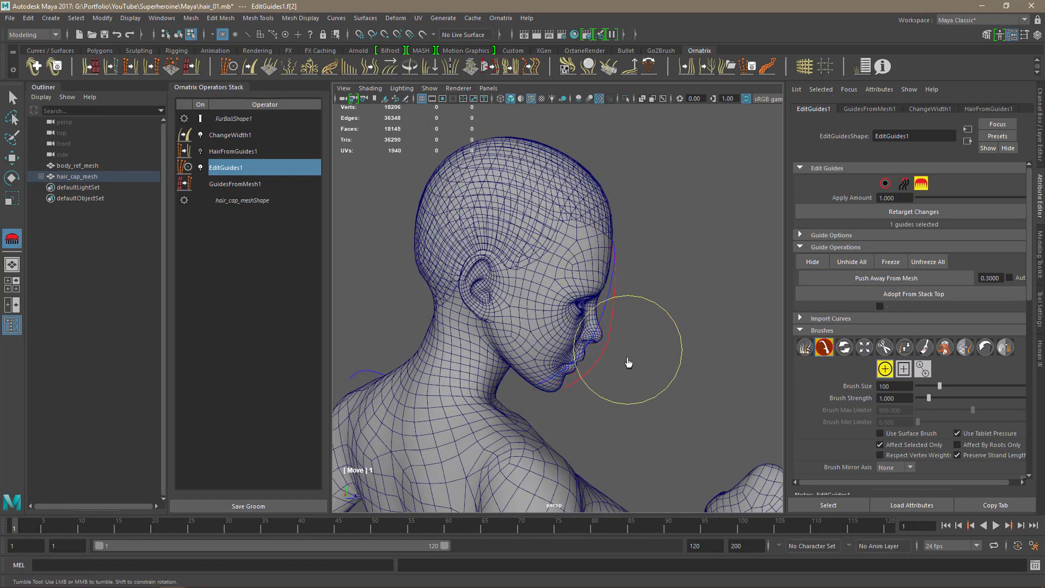
pyautogui.moveTo(630, 361)
pyautogui.keyDown('alt'); pyautogui.mouseDown()
pyautogui.moveTo(548, 392)
pyautogui.moveTo(613, 327)
pyautogui.mouseUp(); pyautogui.keyUp('alt')
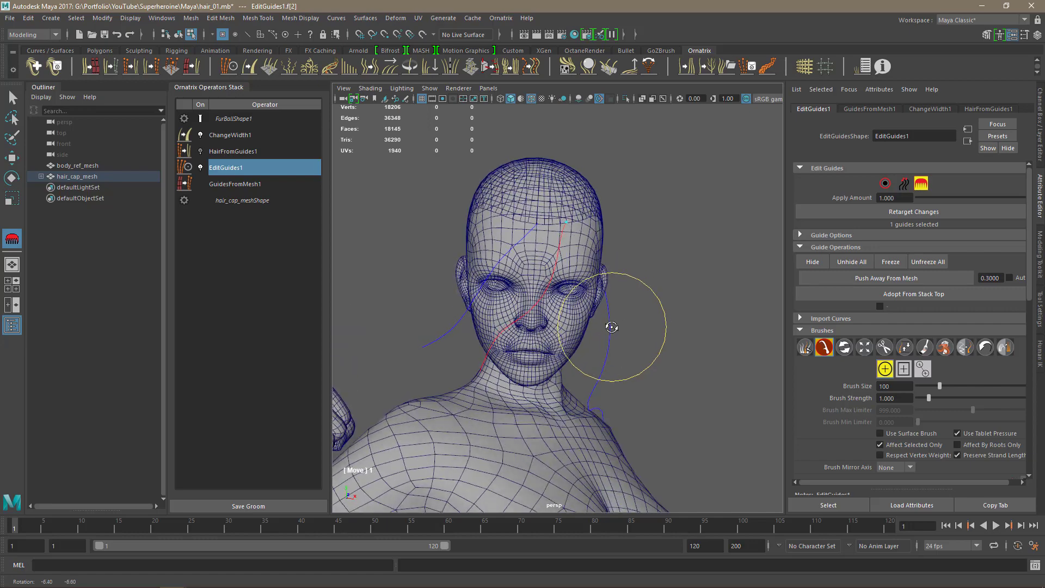
# Step: Shorten the new hairline guide to about the bridge of the nose with the Cut brush
pyautogui.click(885, 349)
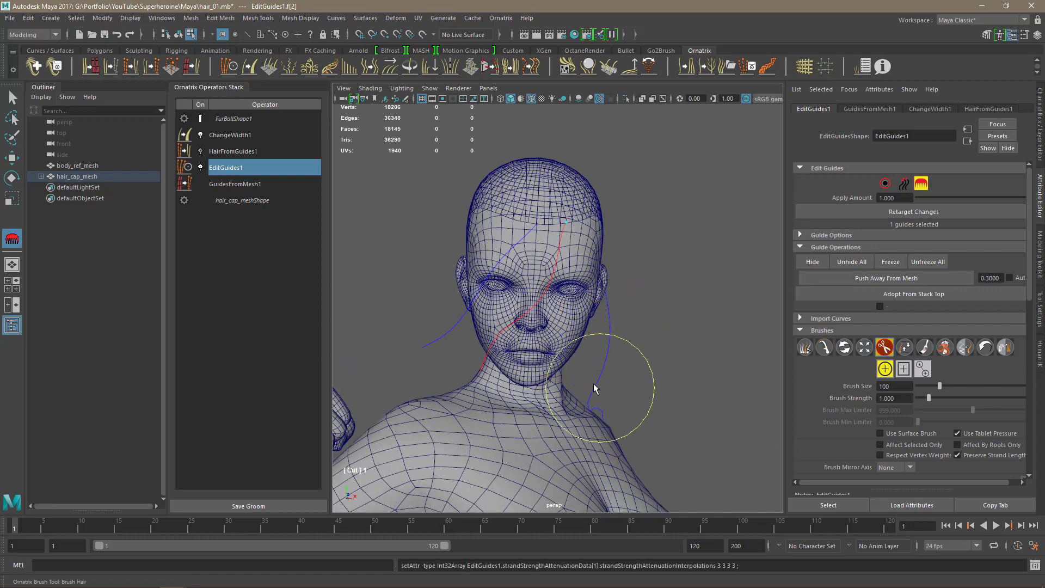
pyautogui.click(526, 364)
pyautogui.keyDown('alt'); pyautogui.moveTo(634, 343); pyautogui.dragTo(490, 354); pyautogui.keyUp('alt')
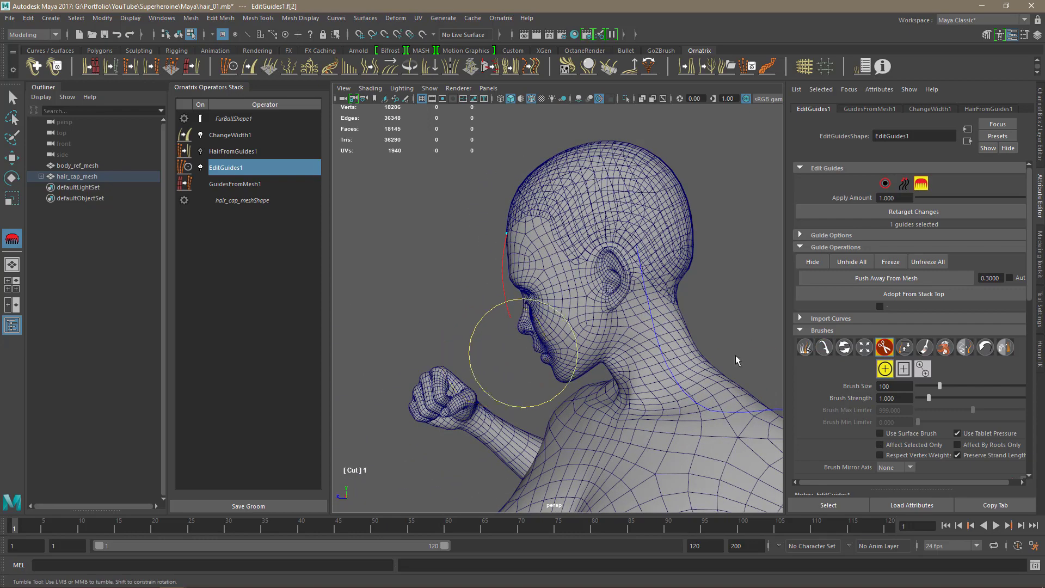
# Step: Sweep the shortened guide sideways across the forehead toward the first forehead guide with the Move brush, and save the scene
pyautogui.click(824, 347)
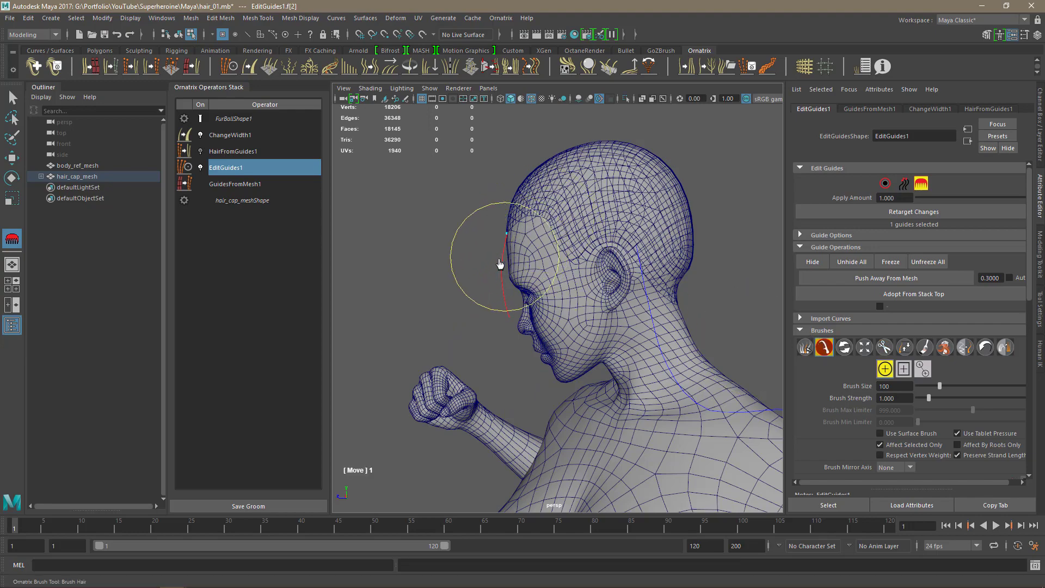
pyautogui.keyDown('alt'); pyautogui.moveTo(500, 353); pyautogui.dragTo(614, 325); pyautogui.keyUp('alt')
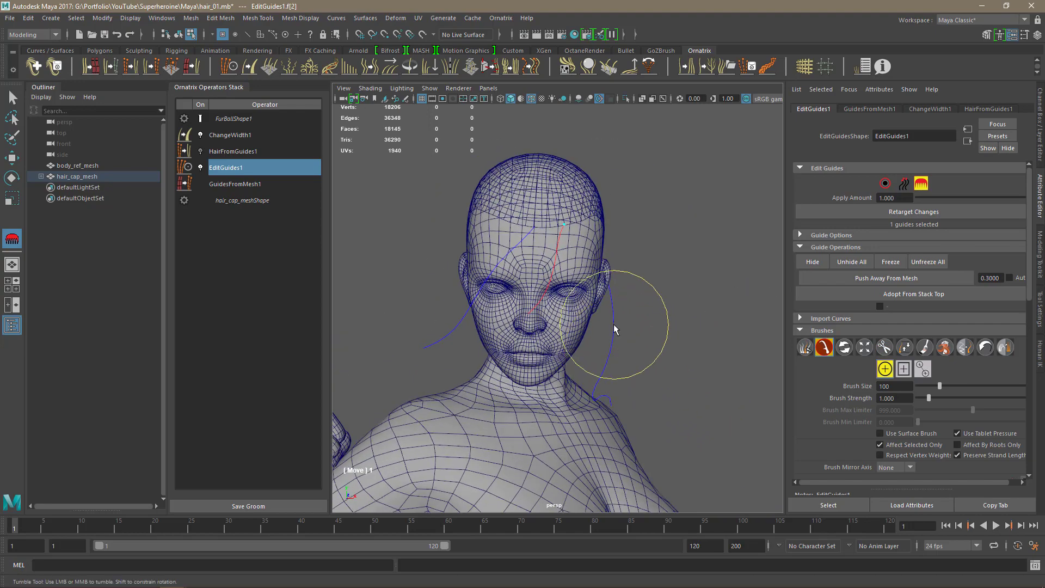
pyautogui.moveTo(566, 295)
pyautogui.mouseDown()
pyautogui.moveTo(540, 308)
pyautogui.moveTo(474, 303)
pyautogui.moveTo(466, 234)
pyautogui.mouseUp()
pyautogui.keyDown('alt'); pyautogui.moveTo(497, 323); pyautogui.dragTo(670, 341); pyautogui.keyUp('alt')
pyautogui.moveTo(522, 310)
pyautogui.keyDown('alt'); pyautogui.mouseDown()
pyautogui.moveTo(532, 267)
pyautogui.moveTo(483, 301)
pyautogui.moveTo(695, 351)
pyautogui.moveTo(629, 270)
pyautogui.mouseUp(); pyautogui.keyUp('alt')
pyautogui.keyDown('alt'); pyautogui.moveTo(594, 361); pyautogui.dragTo(671, 315); pyautogui.keyUp('alt')
pyautogui.hotkey('ctrl', 's')
# Step: Turn HairFromGuides1 back on and change its distribution type so strands grow only at the guide roots
pyautogui.click(236, 156)
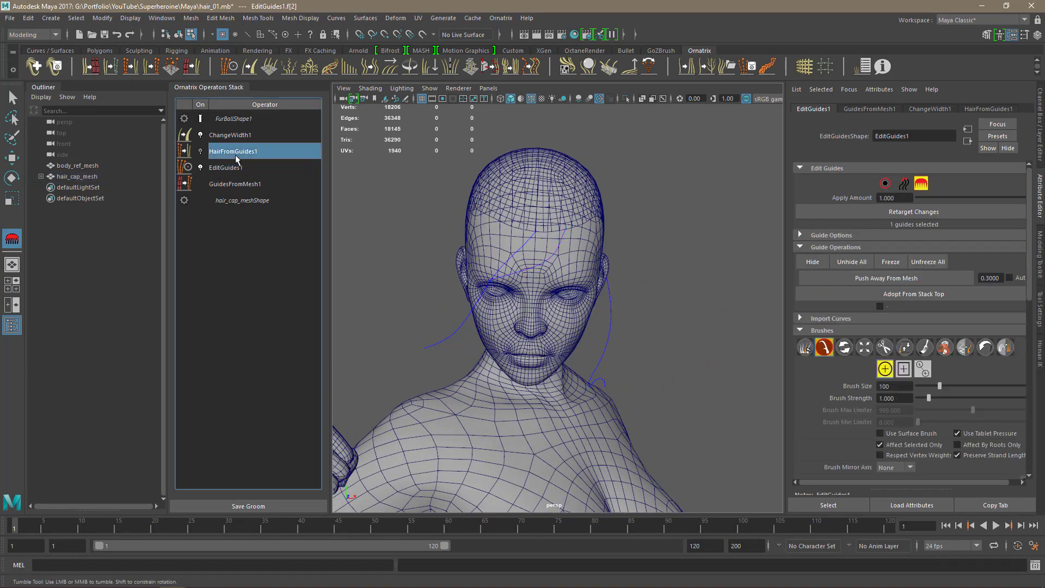
pyautogui.click(201, 152)
pyautogui.click(233, 152)
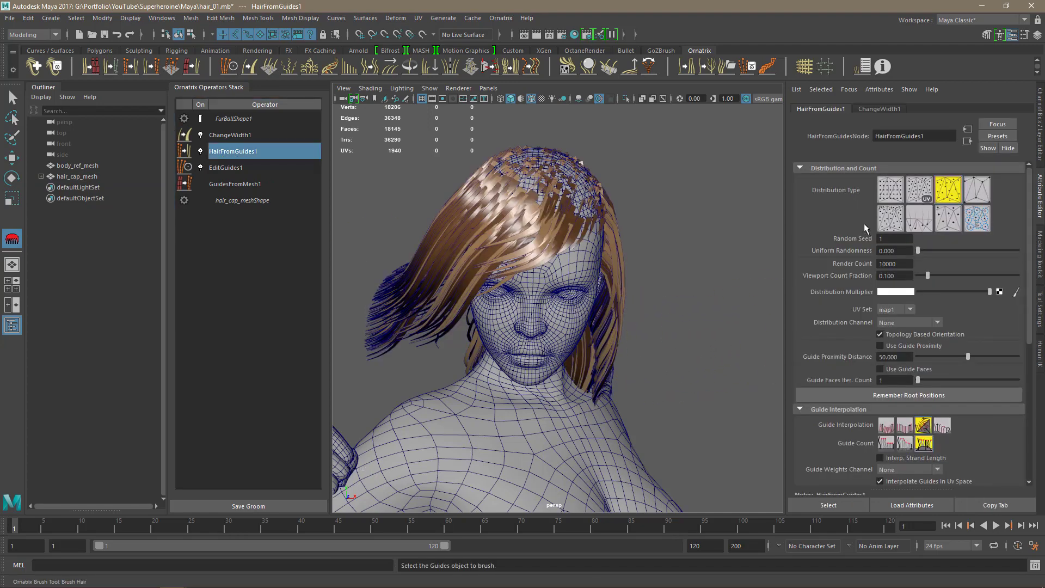
pyautogui.click(922, 221)
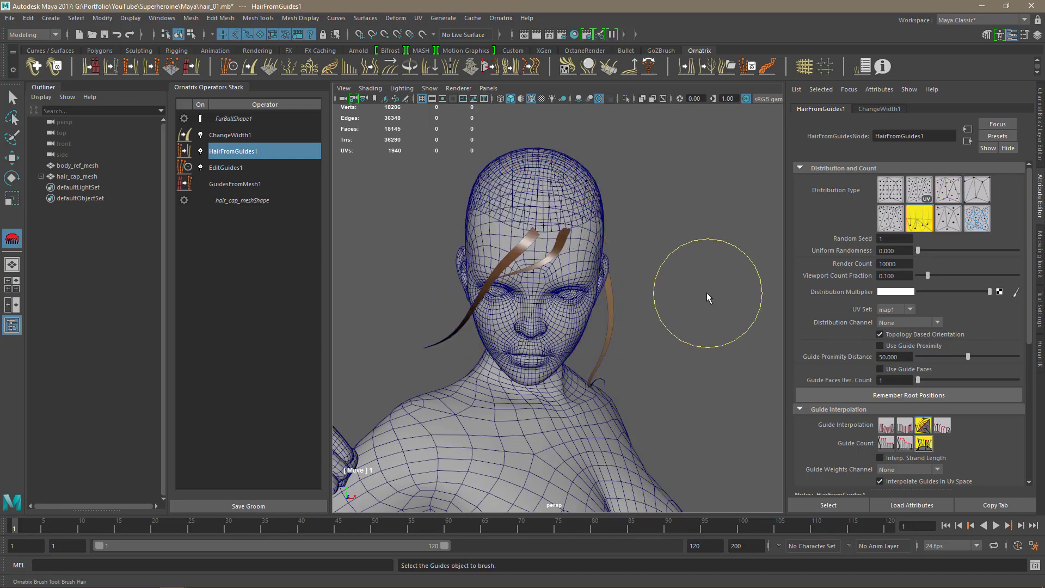
pyautogui.moveTo(714, 299)
pyautogui.keyDown('alt'); pyautogui.mouseDown()
pyautogui.moveTo(627, 298)
pyautogui.moveTo(716, 298)
pyautogui.mouseUp(); pyautogui.keyUp('alt')
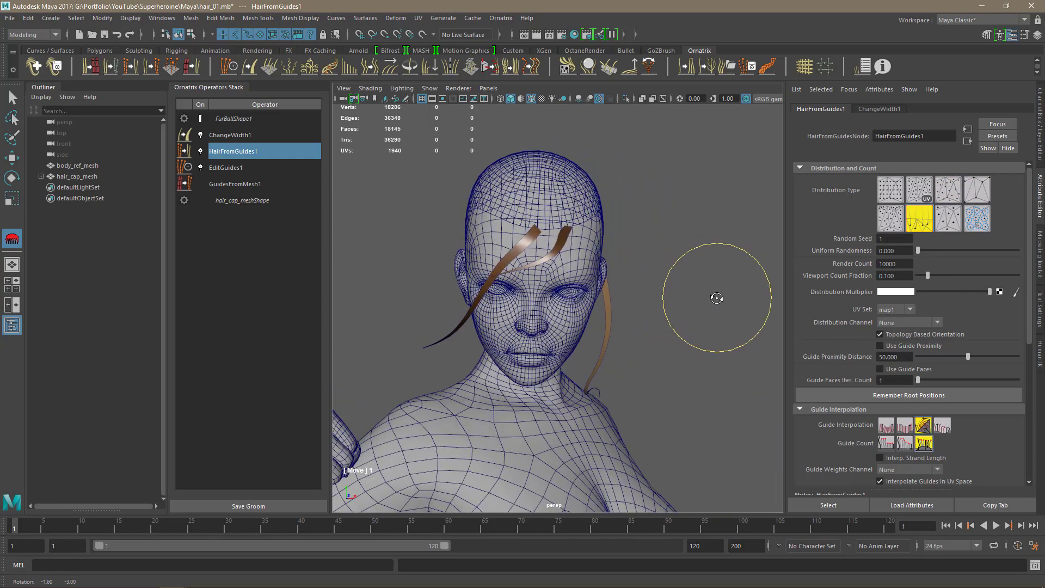
# Step: Add a MeshFromStrands operator above ChangeWidth1 and set its strand mesh type to cylindrical
pyautogui.click(246, 136)
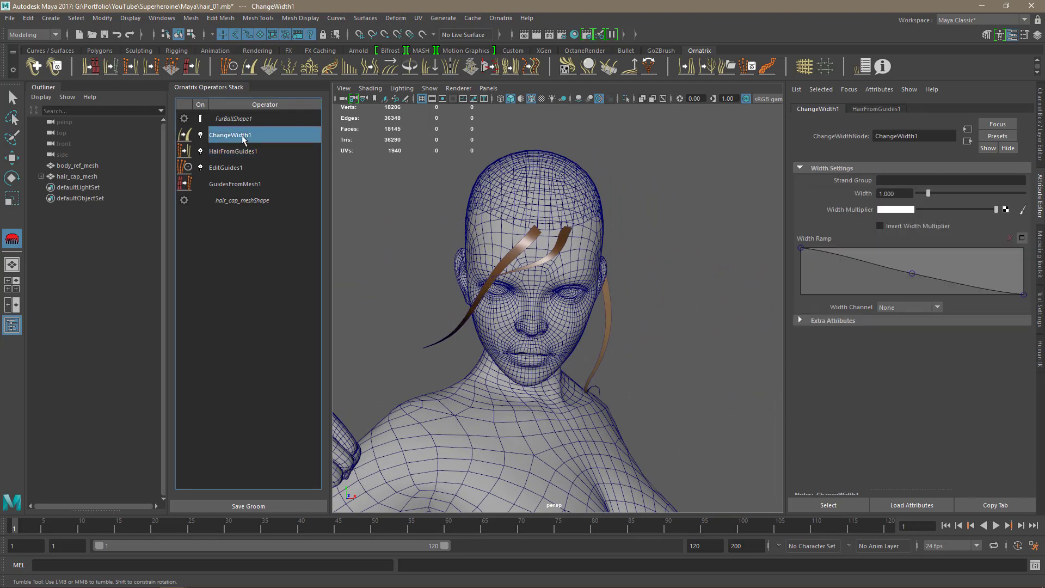
pyautogui.click(93, 69)
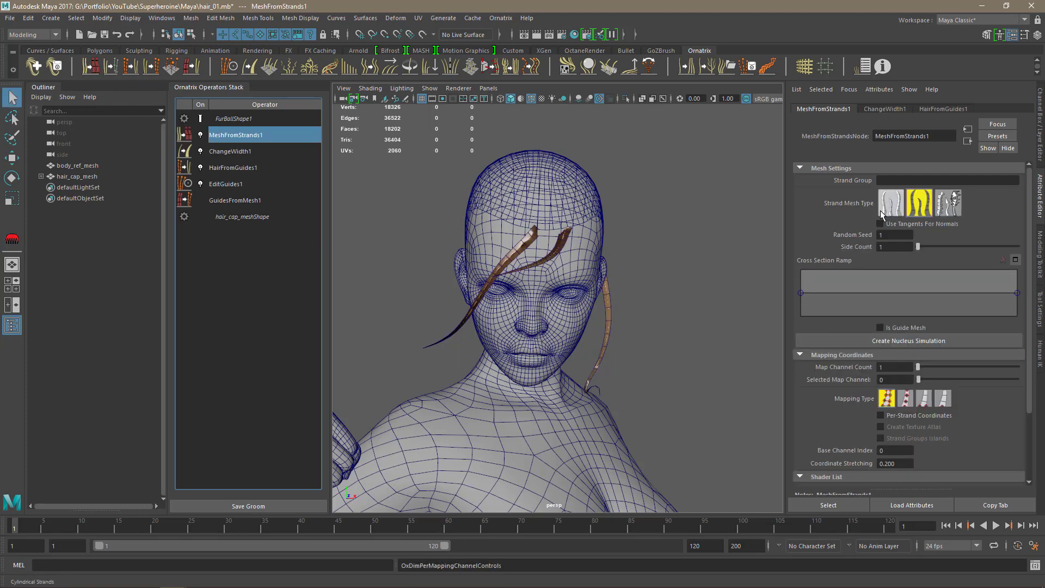
pyautogui.click(884, 210)
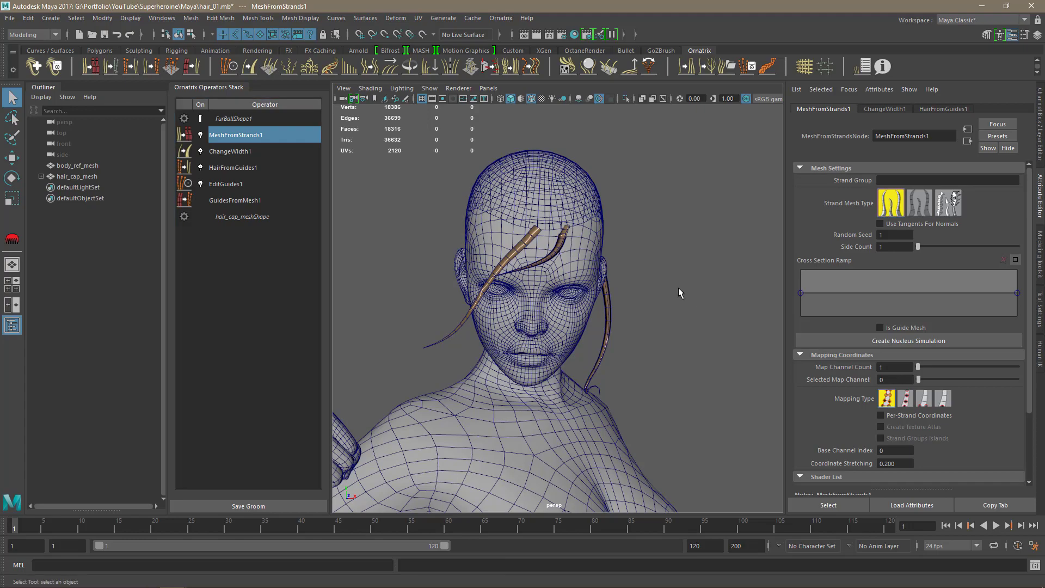
pyautogui.keyDown('alt'); pyautogui.moveTo(670, 278); pyautogui.dragTo(613, 277); pyautogui.keyUp('alt')
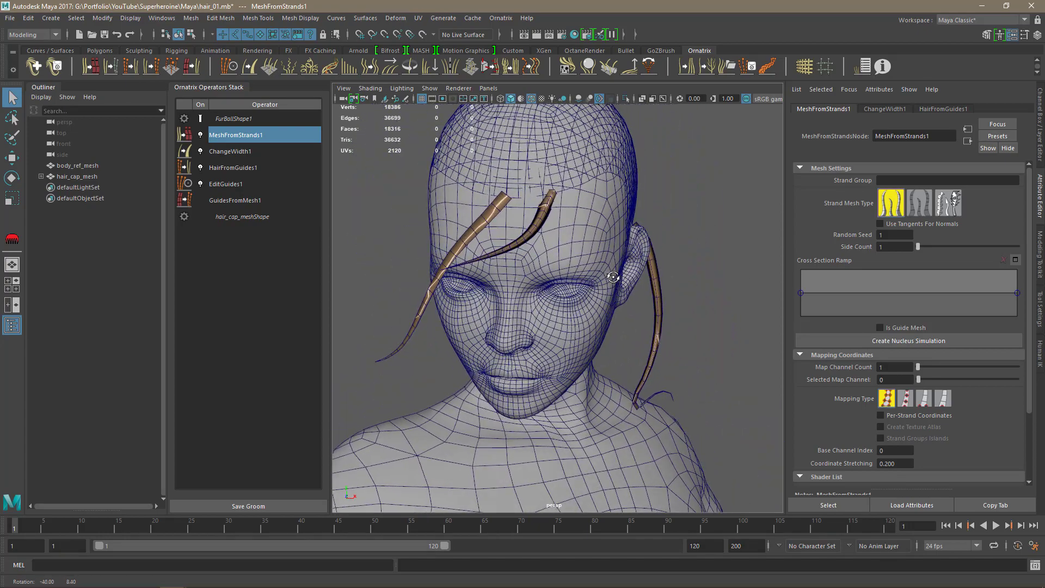
# Step: Reshape the ChangeWidth1 width ramp: root at 0.34, middle point raised near full width close to the root, tip at 0.07
pyautogui.click(244, 156)
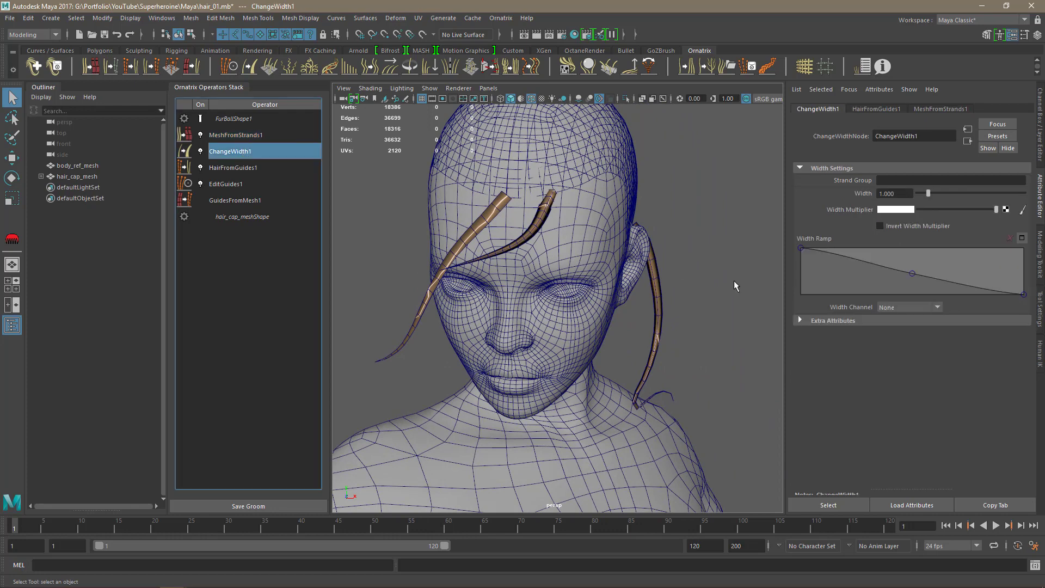
pyautogui.moveTo(800, 248); pyautogui.dragTo(788, 279)
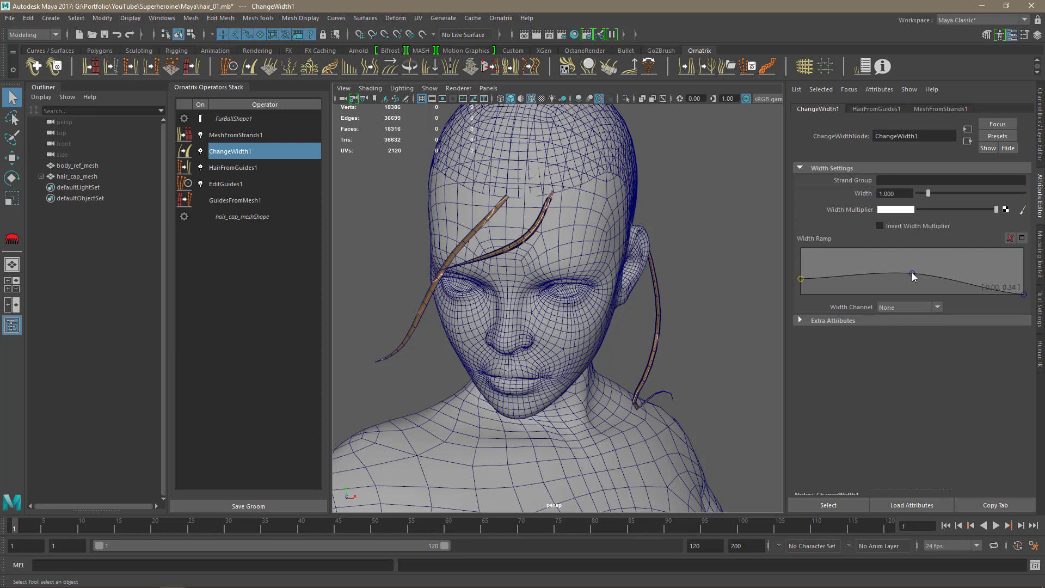
pyautogui.moveTo(912, 273); pyautogui.dragTo(833, 250)
pyautogui.moveTo(1024, 298); pyautogui.dragTo(1028, 293)
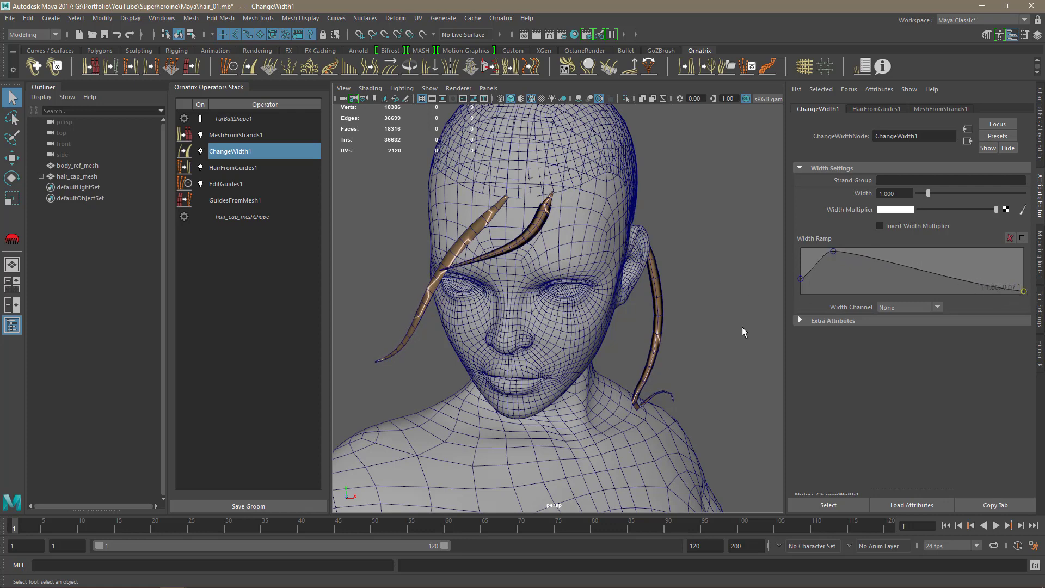
pyautogui.keyDown('alt'); pyautogui.moveTo(744, 332); pyautogui.dragTo(720, 334); pyautogui.keyUp('alt')
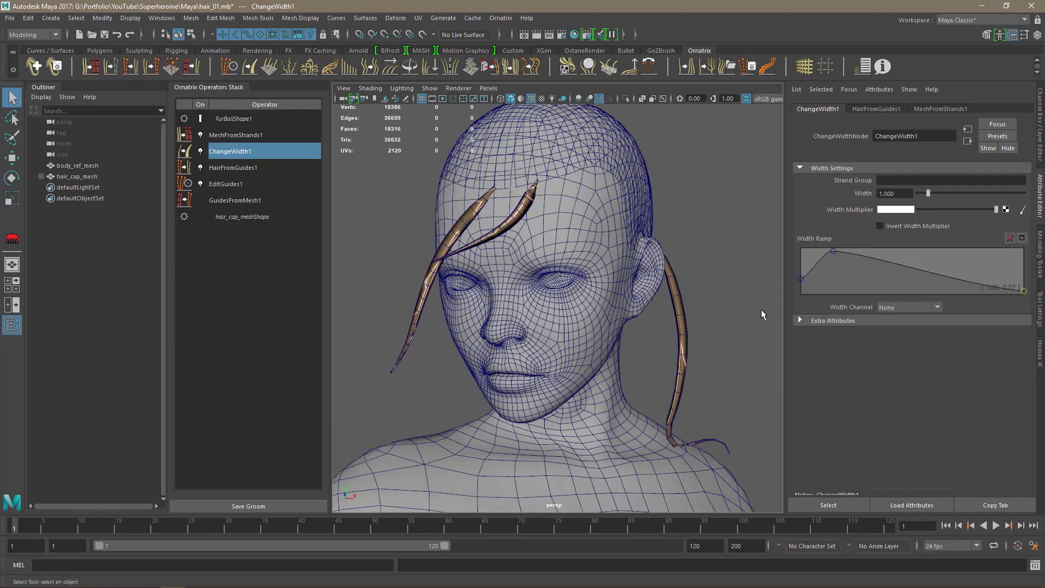
# Step: Adjust the Side Count of the cylindrical strands in MeshFromStrands1
pyautogui.click(248, 136)
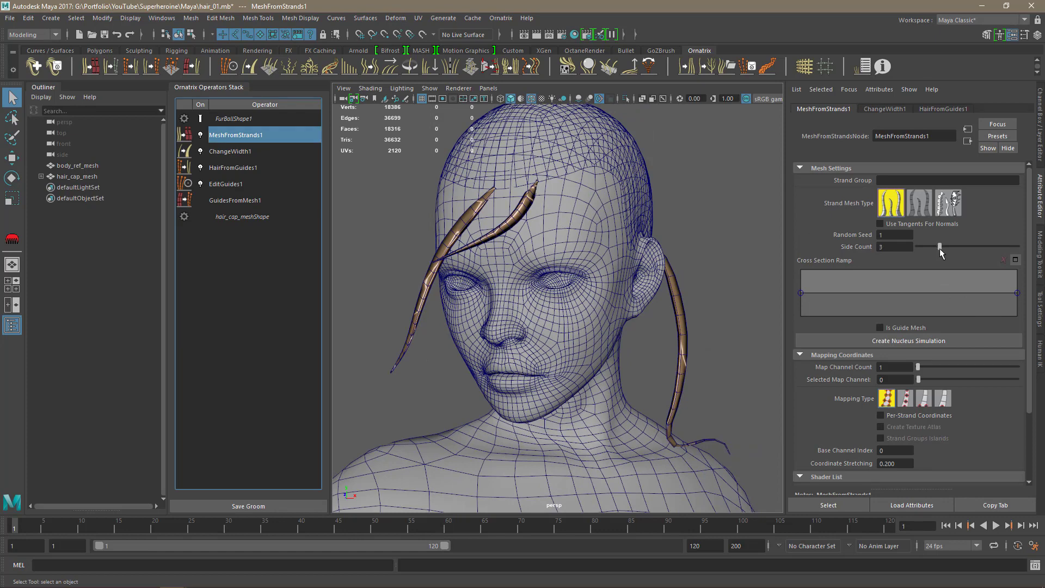
pyautogui.moveTo(942, 252)
pyautogui.mouseDown()
pyautogui.moveTo(968, 250)
pyautogui.moveTo(926, 251)
pyautogui.mouseUp()
pyautogui.keyDown('alt'); pyautogui.moveTo(572, 337); pyautogui.dragTo(595, 342); pyautogui.keyUp('alt')
# Step: Select the strand mesh, open its hairPhysicalShader1 material and set the primary highlight color to black
pyautogui.click(674, 301)
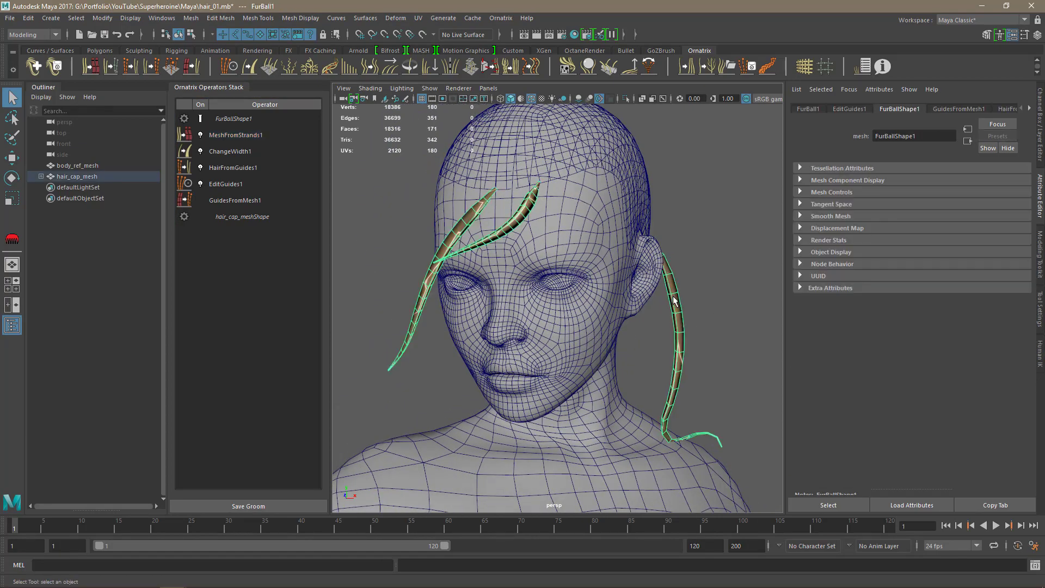
pyautogui.rightClick(674, 296)
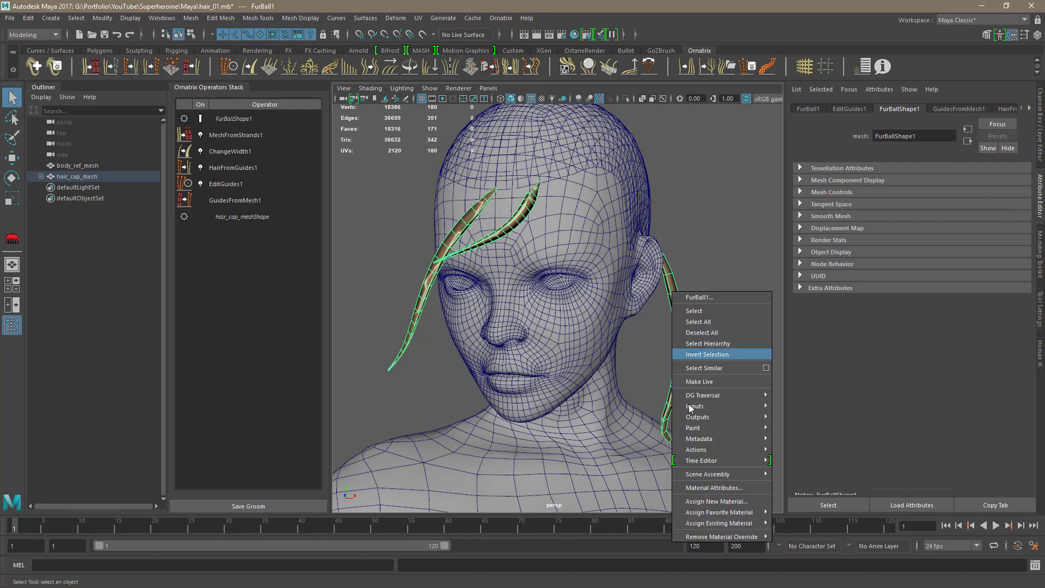
pyautogui.click(737, 263)
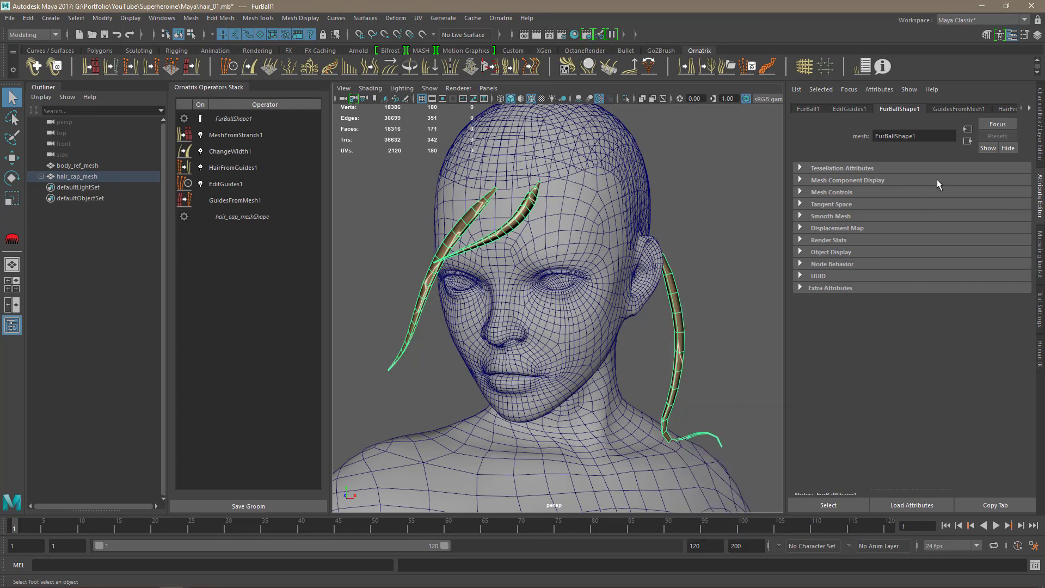
pyautogui.click(1026, 111)
pyautogui.click(1027, 111)
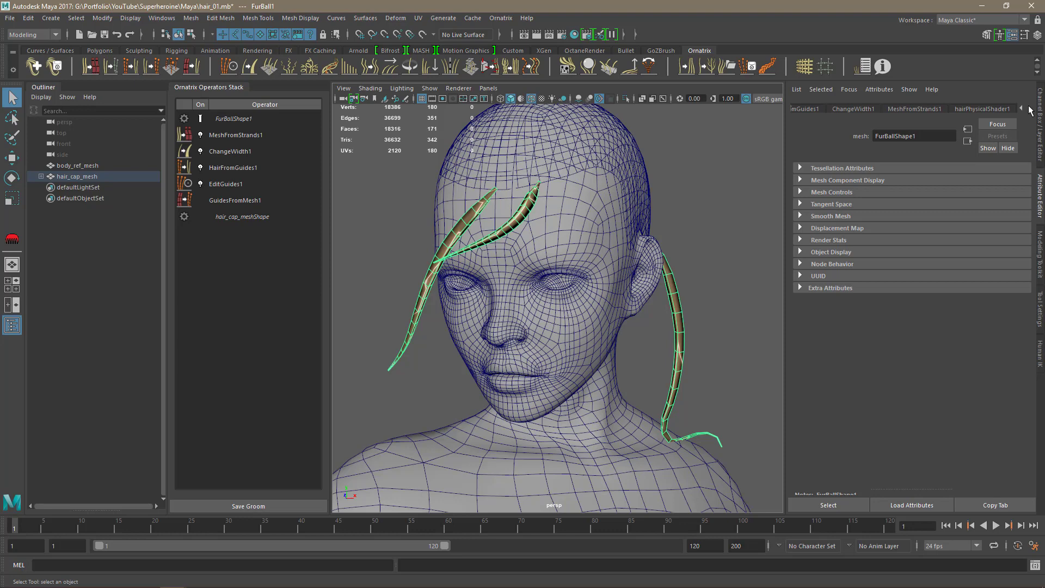
pyautogui.click(989, 108)
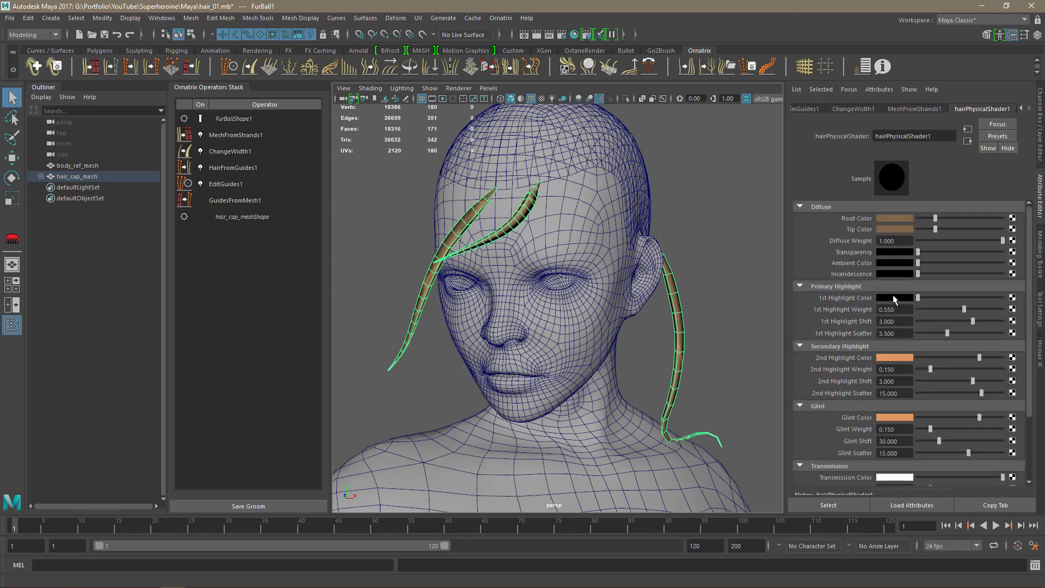
# Step: Set the second highlight color and the glint color of hairPhysicalShader1 to black and inspect the strands
pyautogui.click(727, 251)
pyautogui.keyDown('alt'); pyautogui.moveTo(583, 336); pyautogui.dragTo(605, 332); pyautogui.keyUp('alt')
pyautogui.click(644, 309)
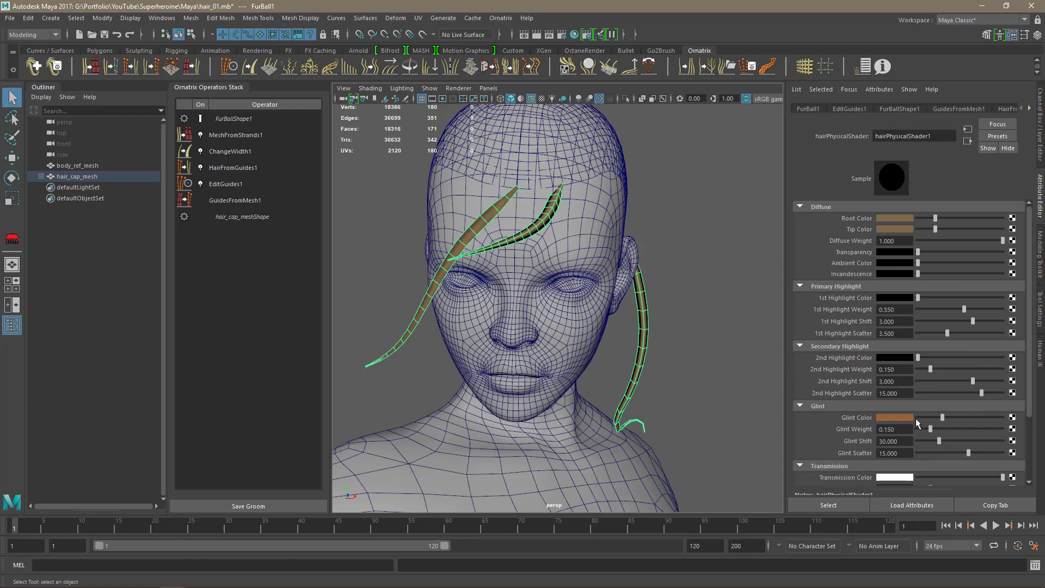
pyautogui.keyDown('alt'); pyautogui.moveTo(715, 371); pyautogui.dragTo(669, 352); pyautogui.keyUp('alt')
pyautogui.click(711, 323)
pyautogui.keyDown('alt'); pyautogui.moveTo(684, 292); pyautogui.dragTo(653, 280); pyautogui.keyUp('alt')
pyautogui.scroll(4, 631, 263)
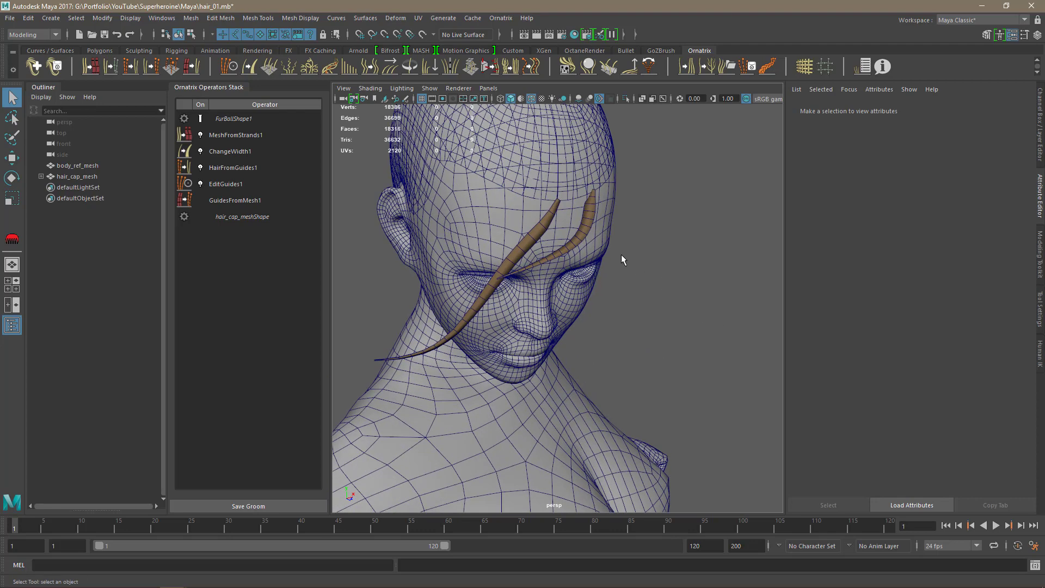
pyautogui.click(589, 213)
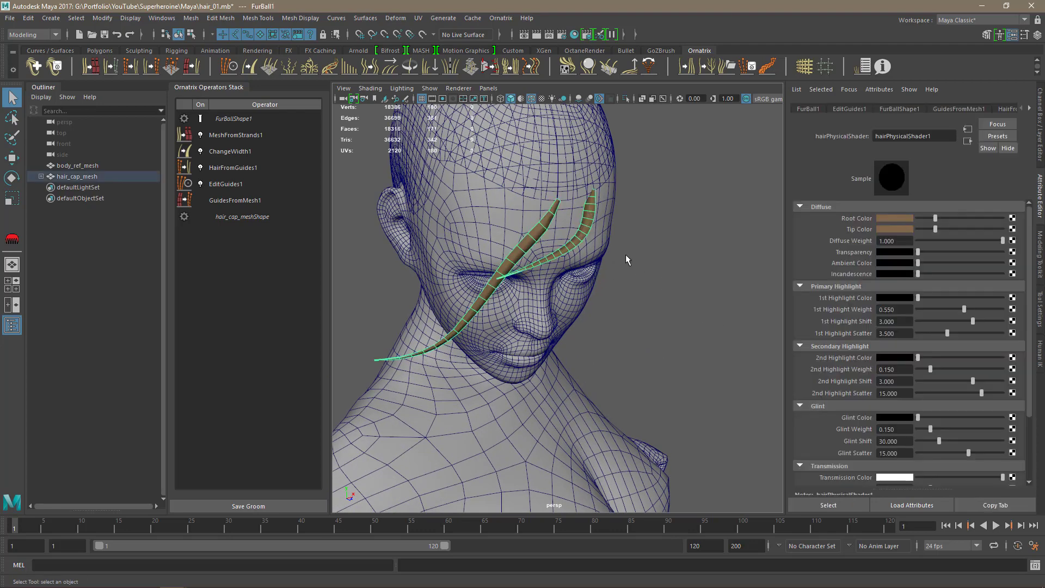
# Step: Add a point between the root and the peak of the ChangeWidth1 width ramp and set the root to 0.38
pyautogui.click(235, 153)
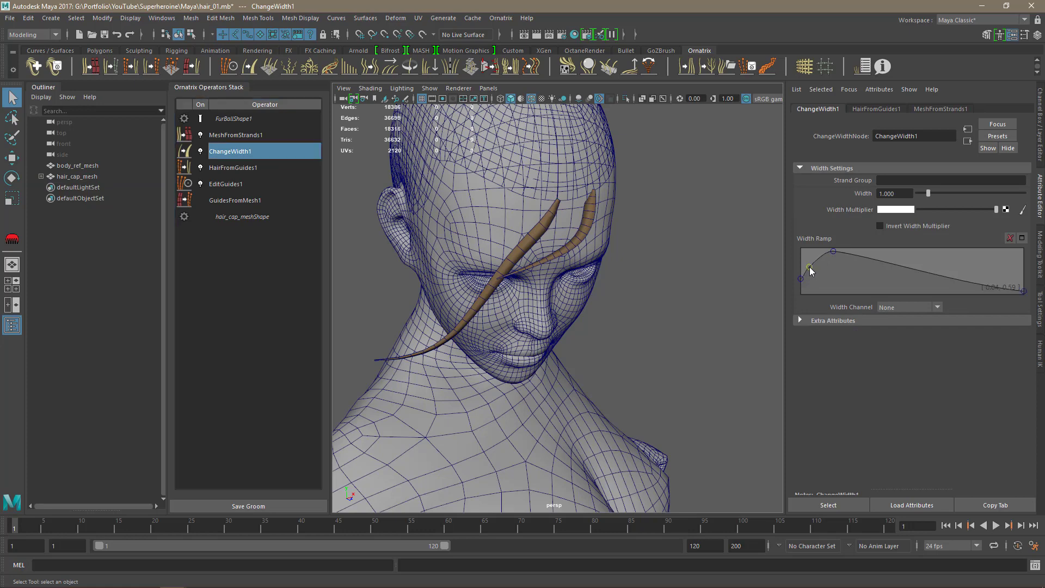
pyautogui.click(812, 264)
pyautogui.moveTo(840, 250); pyautogui.dragTo(840, 251)
pyautogui.rightClick(845, 257)
# Step: Set the Width of ChangeWidth1 to 2 to thicken the strands
pyautogui.keyDown('alt'); pyautogui.moveTo(720, 308); pyautogui.dragTo(606, 288); pyautogui.keyUp('alt')
pyautogui.keyDown('alt'); pyautogui.moveTo(606, 289); pyautogui.dragTo(572, 275, button='right'); pyautogui.keyUp('alt')
pyautogui.keyDown('alt'); pyautogui.moveTo(572, 275); pyautogui.dragTo(648, 332); pyautogui.keyUp('alt')
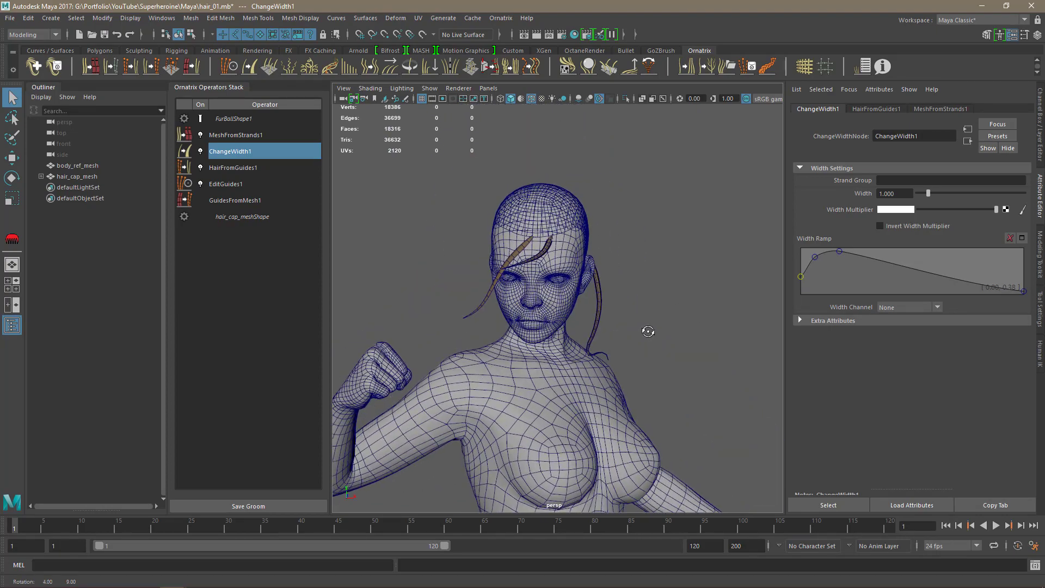
pyautogui.keyDown('alt'); pyautogui.moveTo(648, 333); pyautogui.dragTo(650, 364, button='right'); pyautogui.keyUp('alt')
pyautogui.keyDown('alt'); pyautogui.moveTo(650, 365); pyautogui.dragTo(616, 314); pyautogui.keyUp('alt')
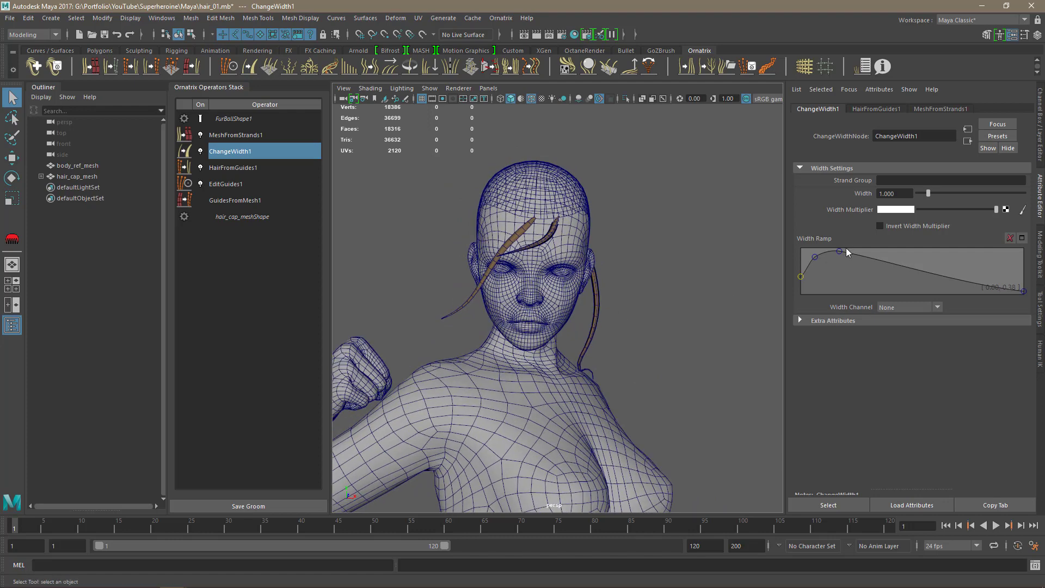
pyautogui.moveTo(928, 194); pyautogui.dragTo(935, 195)
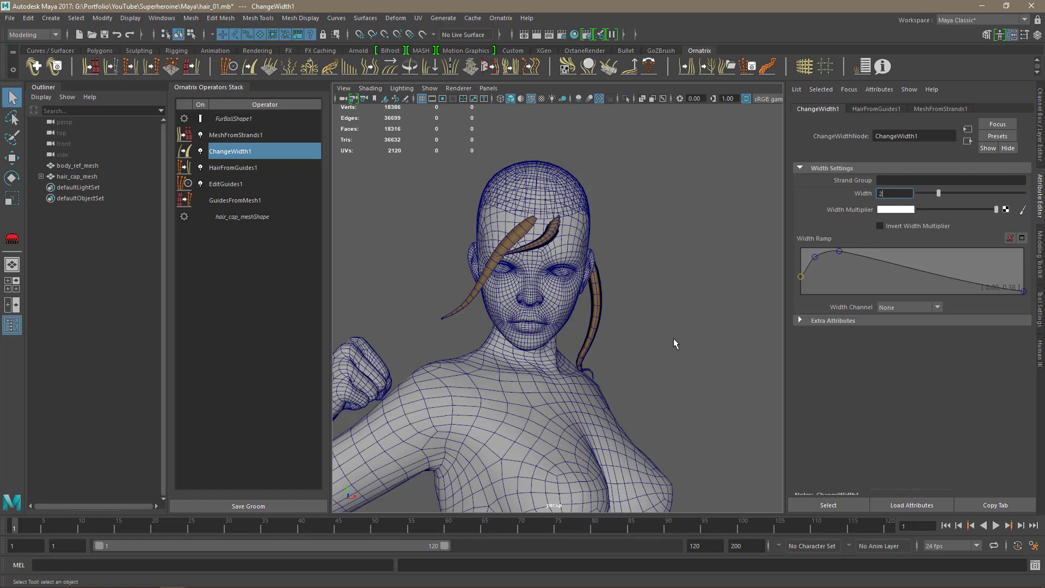
pyautogui.keyDown('alt'); pyautogui.moveTo(668, 331); pyautogui.dragTo(643, 341); pyautogui.keyUp('alt')
# Step: Reshape the forehead guide of EditGuides1 with the move brush, curving its tip in toward the side of the face
pyautogui.click(236, 185)
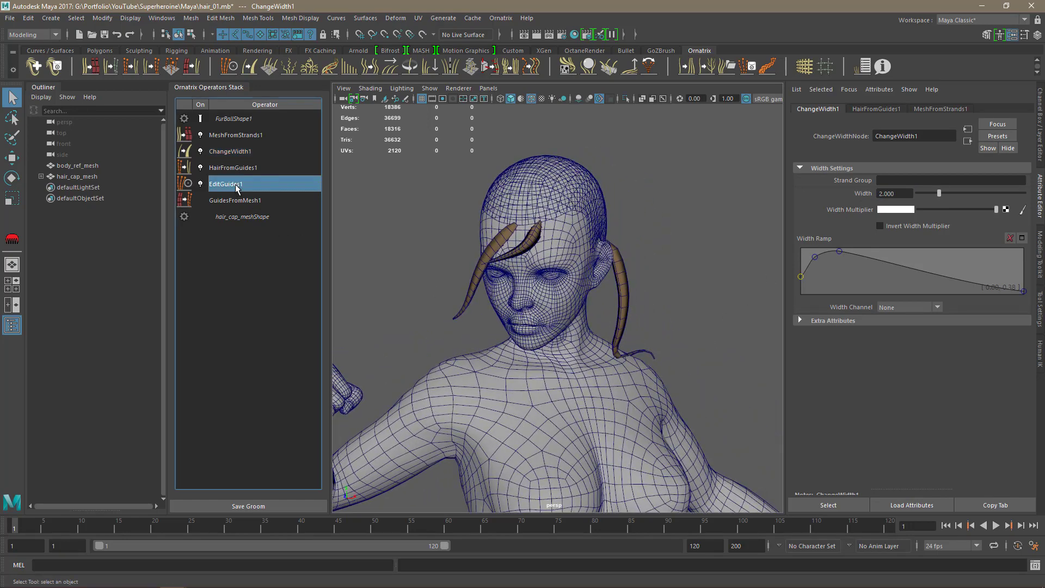
pyautogui.click(921, 185)
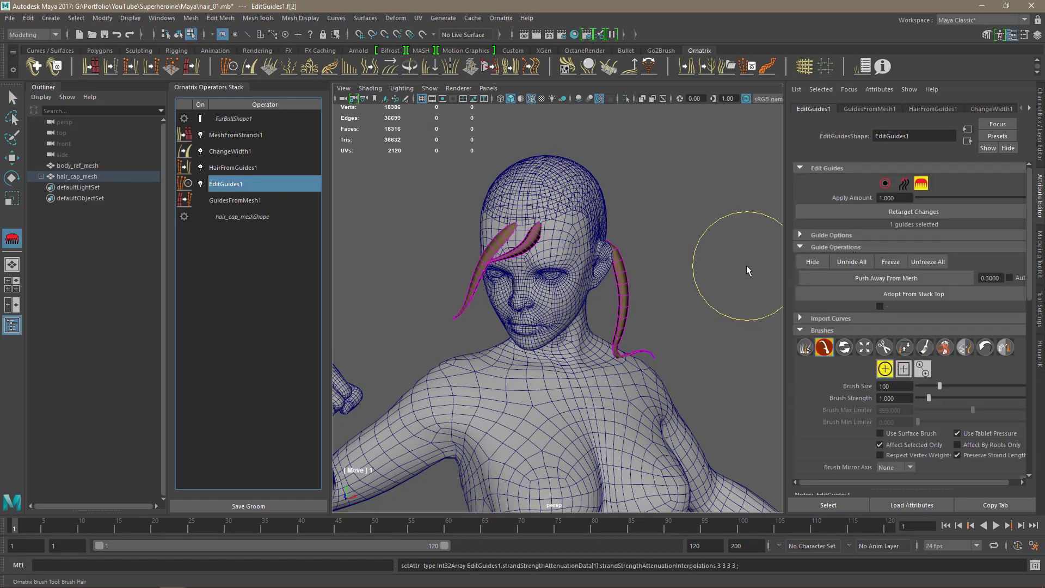
pyautogui.keyDown('alt'); pyautogui.moveTo(731, 308); pyautogui.dragTo(626, 391); pyautogui.keyUp('alt')
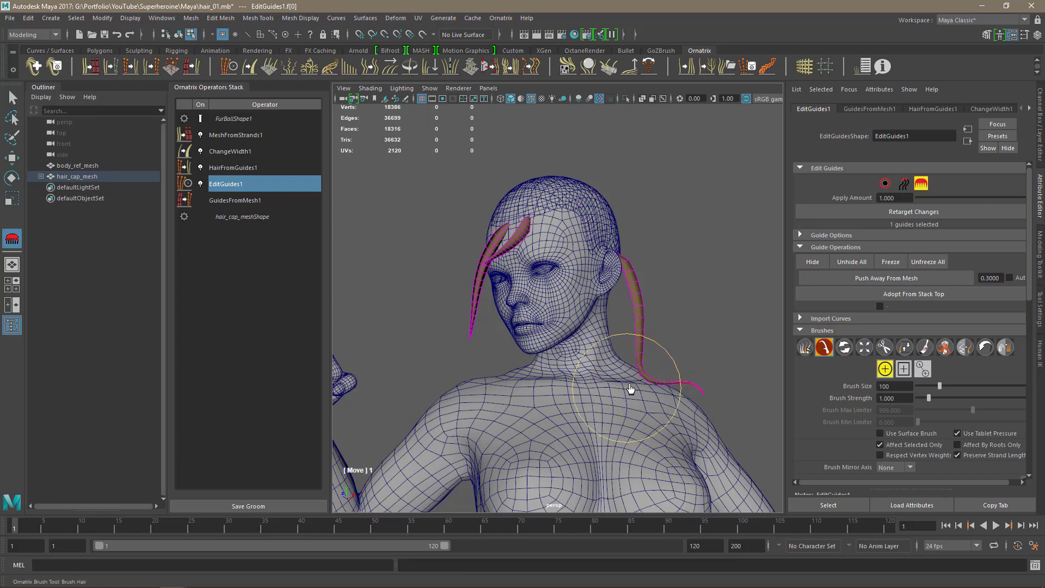
pyautogui.keyDown('alt'); pyautogui.moveTo(714, 325); pyautogui.dragTo(785, 337); pyautogui.keyUp('alt')
pyautogui.click(441, 317)
pyautogui.click(824, 346)
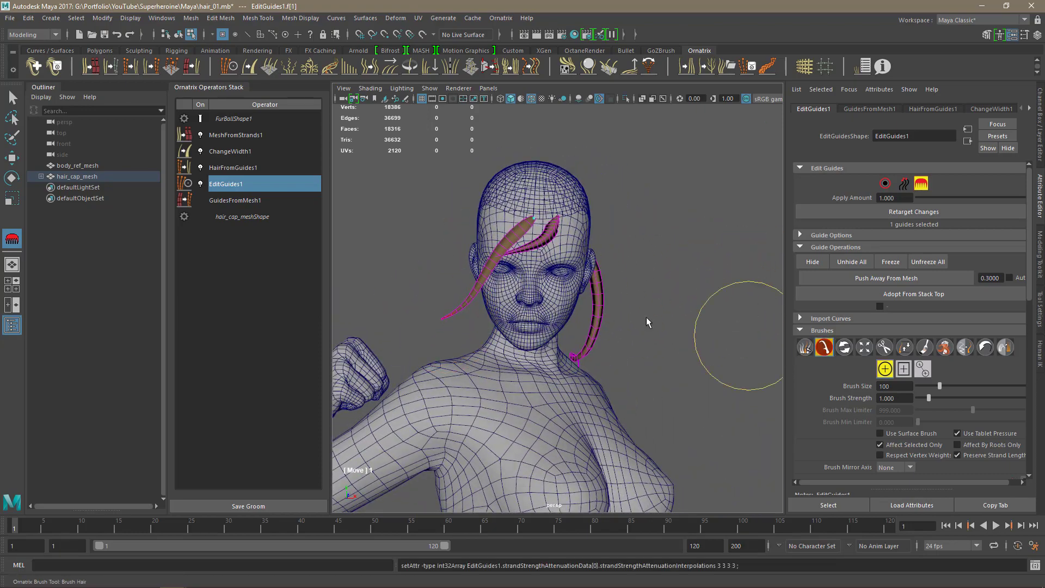
pyautogui.keyDown('alt'); pyautogui.moveTo(532, 230); pyautogui.dragTo(559, 377); pyautogui.keyUp('alt')
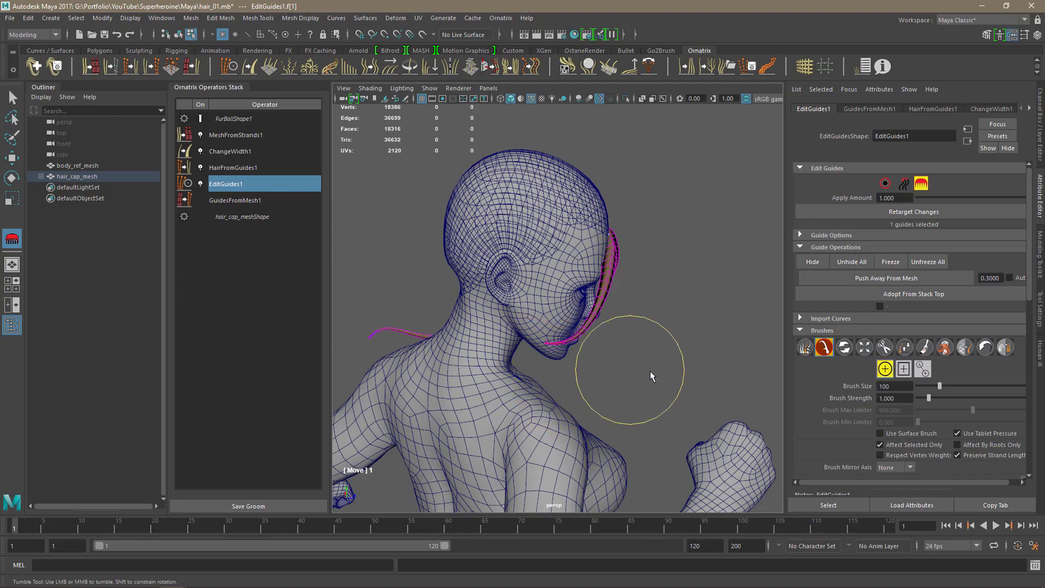
pyautogui.keyDown('alt'); pyautogui.moveTo(650, 371); pyautogui.dragTo(618, 400); pyautogui.keyUp('alt')
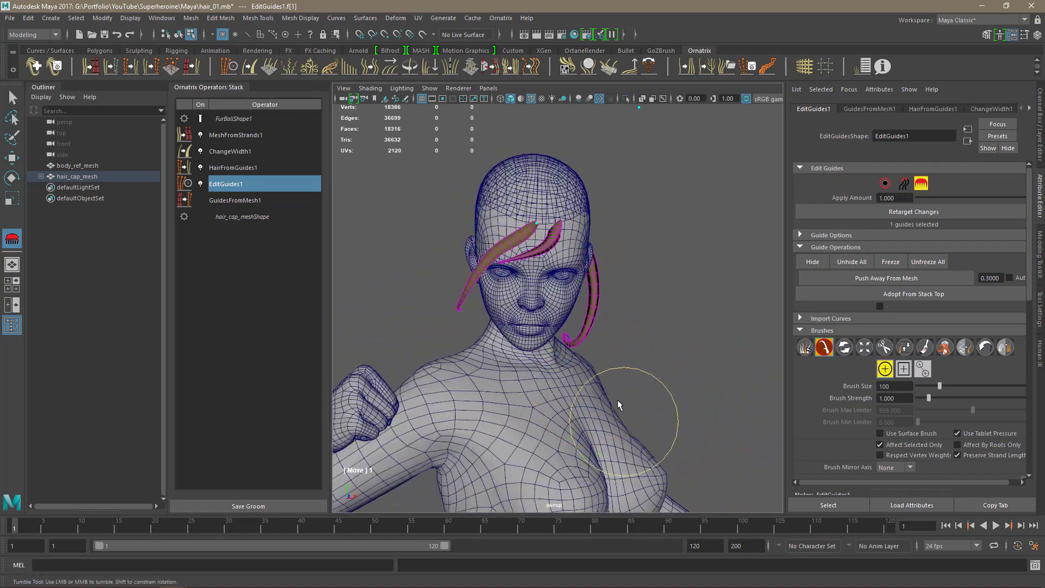
# Step: Plant a new guide at the middle of the front hairline with Adopt Shape off and a Guide Length of 30
pyautogui.click(885, 183)
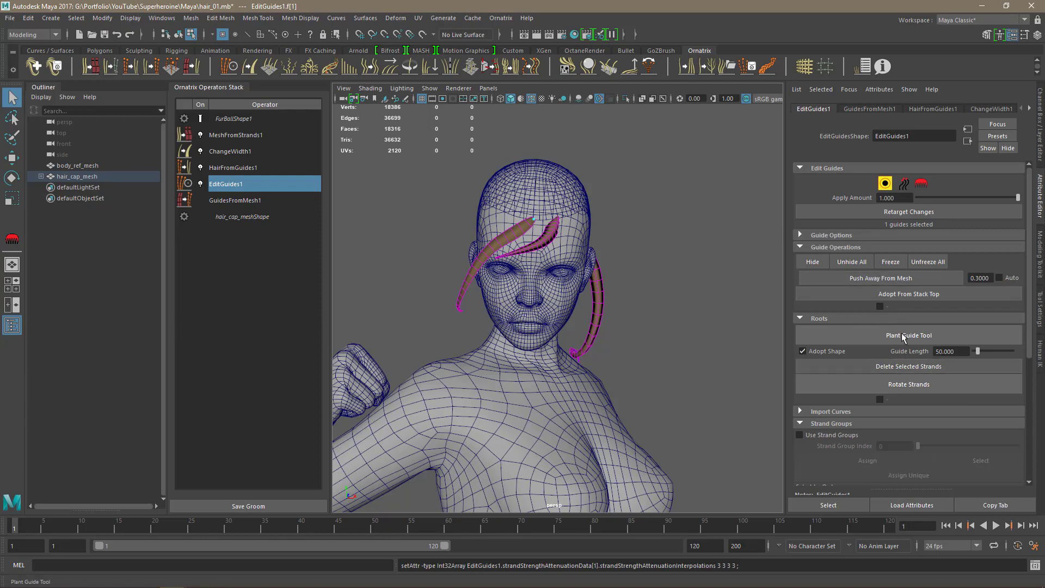
pyautogui.click(903, 337)
pyautogui.keyDown('alt'); pyautogui.moveTo(668, 288); pyautogui.dragTo(630, 306); pyautogui.keyUp('alt')
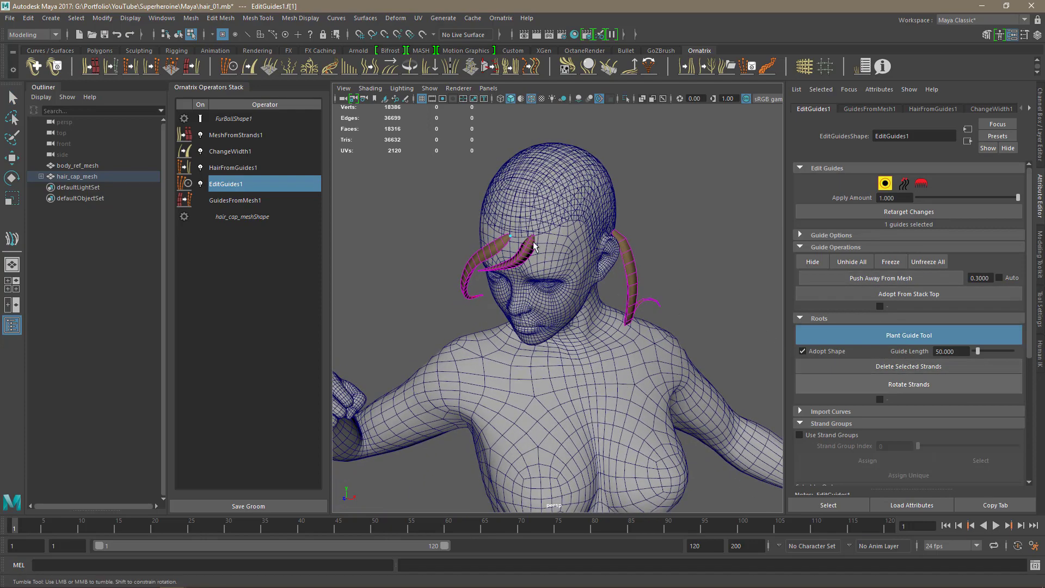
pyautogui.keyDown('alt'); pyautogui.moveTo(665, 225); pyautogui.dragTo(581, 234); pyautogui.keyUp('alt')
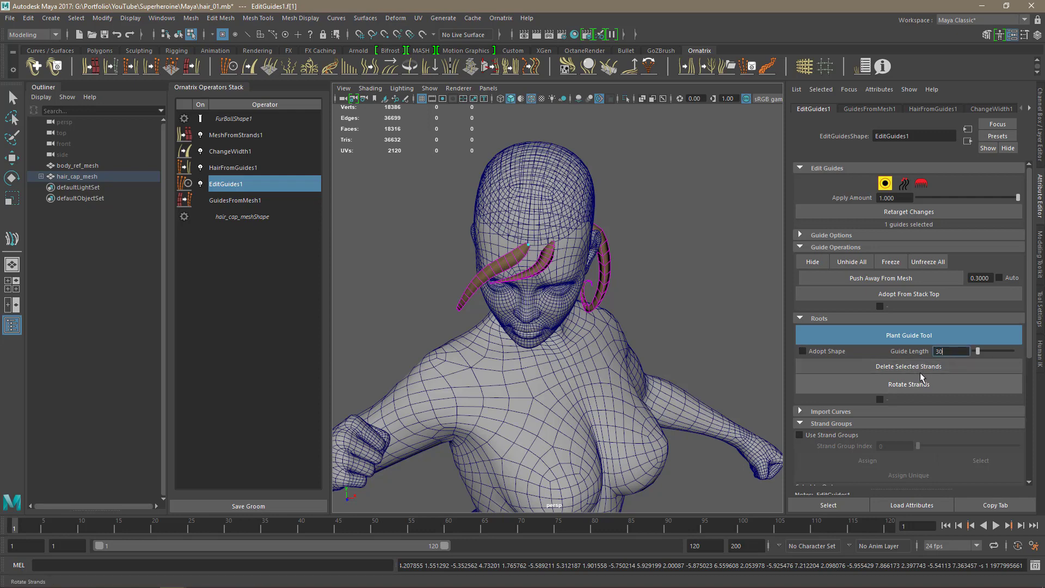
pyautogui.write('0')
pyautogui.press('Return')
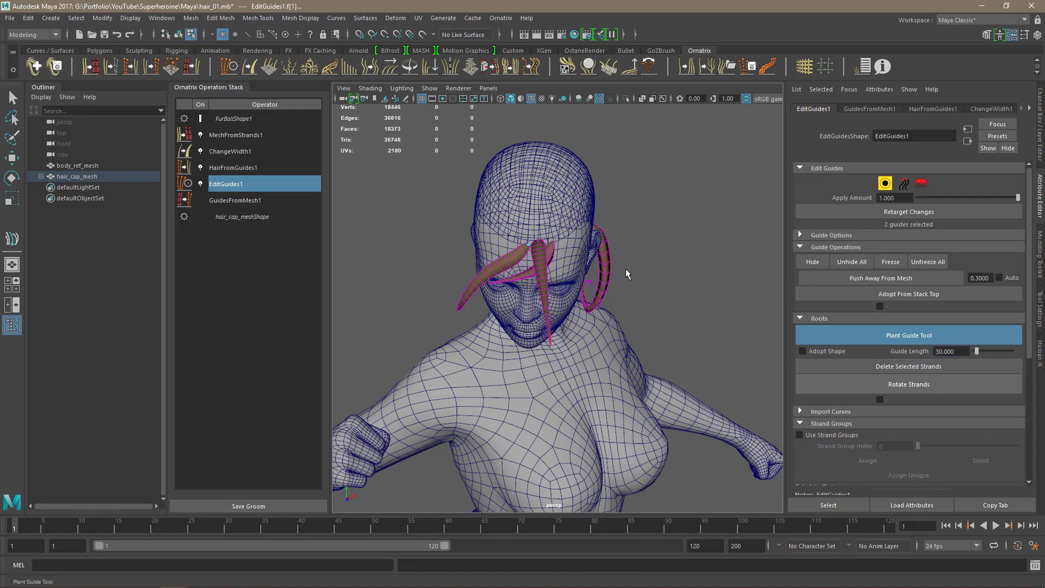
# Step: Brush the new front guide down from its straight pose and sweep it sideways across the forehead beside the existing strands
pyautogui.keyDown('alt'); pyautogui.moveTo(703, 264); pyautogui.dragTo(699, 319); pyautogui.keyUp('alt')
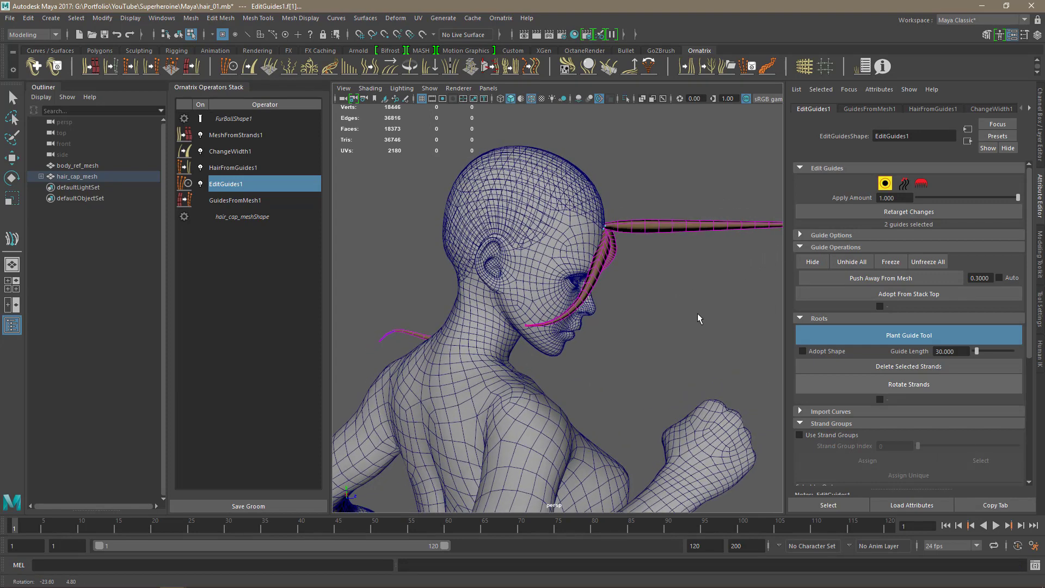
pyautogui.click(921, 185)
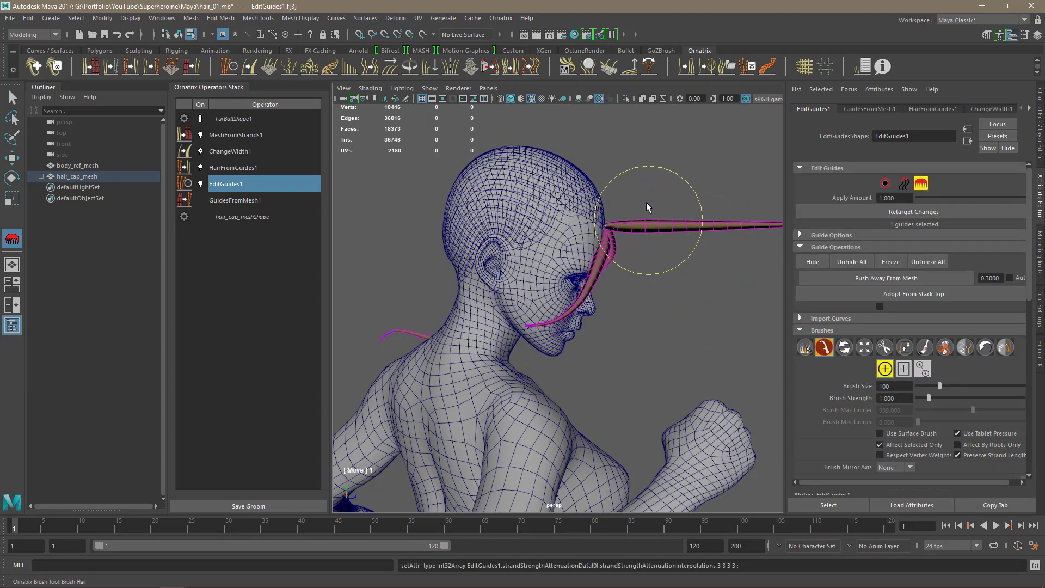
pyautogui.moveTo(655, 248); pyautogui.dragTo(650, 275)
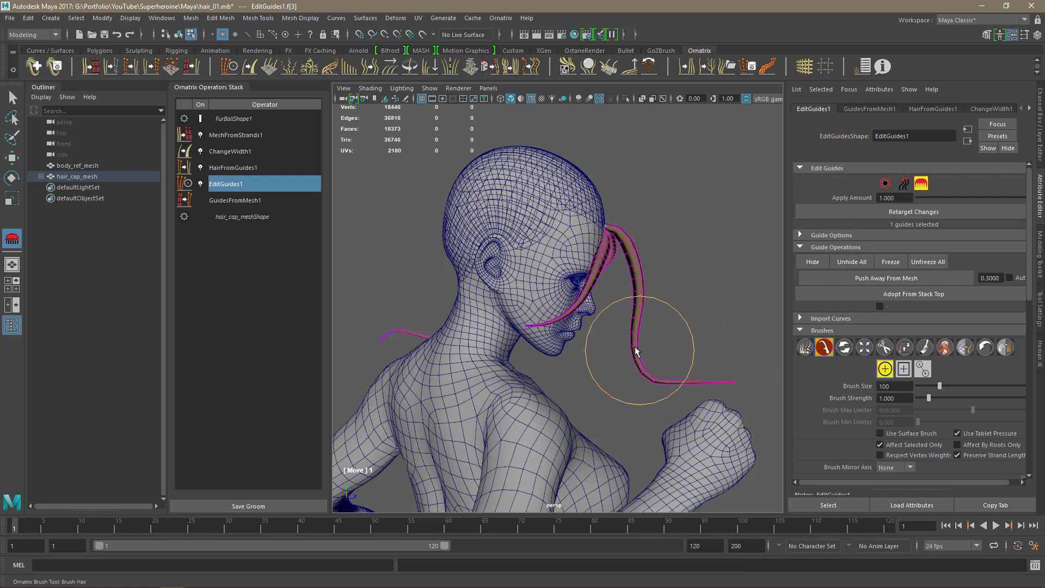
pyautogui.moveTo(660, 349)
pyautogui.mouseDown()
pyautogui.moveTo(629, 393)
pyautogui.moveTo(588, 408)
pyautogui.moveTo(630, 351)
pyautogui.moveTo(592, 332)
pyautogui.mouseUp()
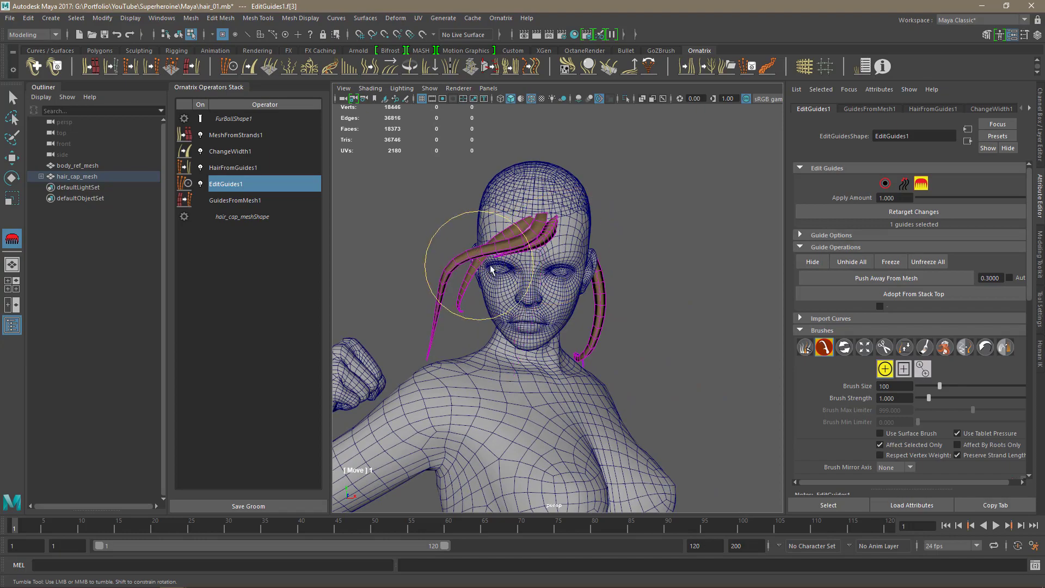
pyautogui.moveTo(549, 245)
pyautogui.keyDown('alt'); pyautogui.mouseDown()
pyautogui.moveTo(680, 250)
pyautogui.moveTo(584, 397)
pyautogui.moveTo(599, 304)
pyautogui.moveTo(574, 361)
pyautogui.moveTo(610, 343)
pyautogui.moveTo(550, 332)
pyautogui.moveTo(528, 381)
pyautogui.moveTo(697, 312)
pyautogui.moveTo(692, 343)
pyautogui.mouseUp(); pyautogui.keyUp('alt')
# Step: Plant another guide at the front hairline and brush it across the forehead alongside the other bangs
pyautogui.click(885, 184)
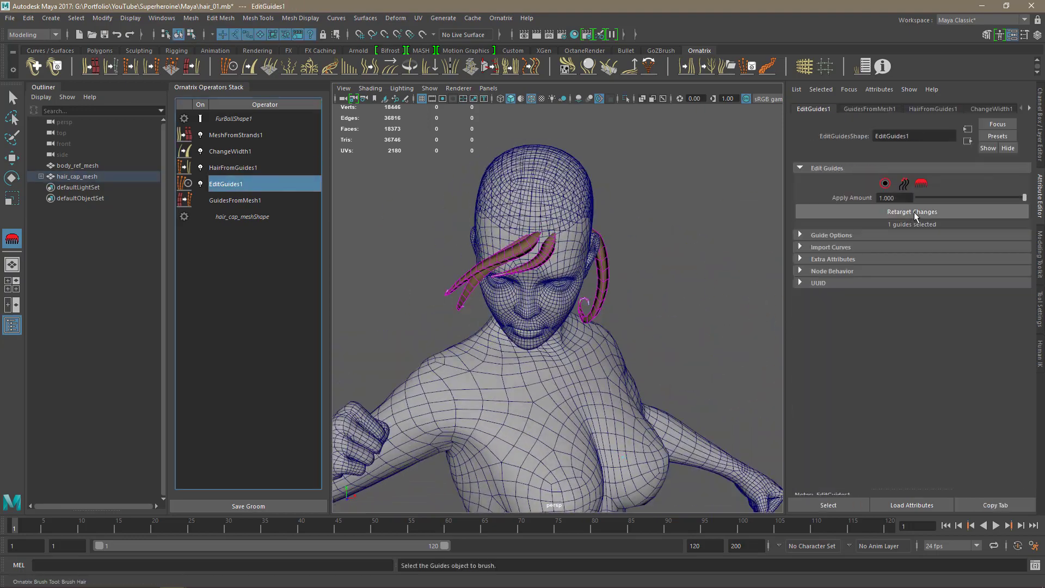
pyautogui.click(909, 335)
pyautogui.keyDown('alt'); pyautogui.moveTo(648, 305); pyautogui.dragTo(626, 283); pyautogui.keyUp('alt')
pyautogui.click(547, 222)
pyautogui.click(547, 223)
pyautogui.moveTo(566, 261)
pyautogui.keyDown('alt'); pyautogui.mouseDown()
pyautogui.moveTo(610, 217)
pyautogui.moveTo(677, 305)
pyautogui.mouseUp(); pyautogui.keyUp('alt')
pyautogui.click(922, 184)
pyautogui.click(824, 348)
pyautogui.moveTo(678, 305)
pyautogui.keyDown('alt'); pyautogui.mouseDown()
pyautogui.moveTo(506, 259)
pyautogui.moveTo(570, 438)
pyautogui.moveTo(474, 247)
pyautogui.moveTo(602, 292)
pyautogui.moveTo(642, 374)
pyautogui.moveTo(703, 374)
pyautogui.moveTo(427, 315)
pyautogui.moveTo(635, 353)
pyautogui.moveTo(611, 345)
pyautogui.moveTo(715, 299)
pyautogui.mouseUp(); pyautogui.keyUp('alt')
# Step: Plant a guide at the hairline on the opposite side of the parting and brush it back toward the ear
pyautogui.click(885, 184)
pyautogui.click(908, 337)
pyautogui.click(545, 222)
pyautogui.keyDown('alt'); pyautogui.moveTo(566, 261); pyautogui.dragTo(534, 256); pyautogui.keyUp('alt')
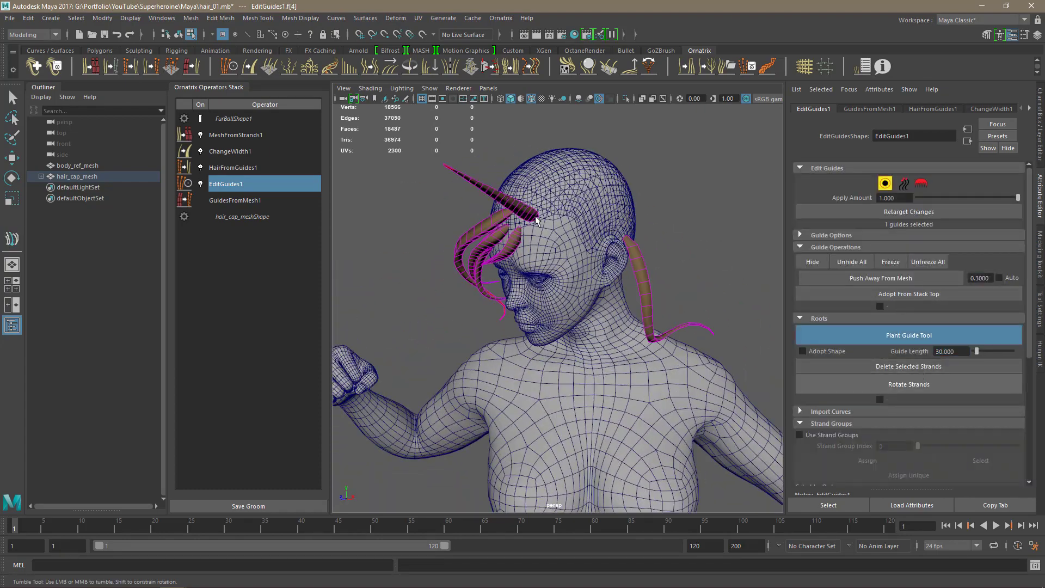
pyautogui.click(921, 184)
pyautogui.click(824, 347)
pyautogui.moveTo(469, 185); pyautogui.dragTo(588, 327)
pyautogui.moveTo(653, 382)
pyautogui.keyDown('alt'); pyautogui.mouseDown()
pyautogui.moveTo(564, 387)
pyautogui.moveTo(592, 333)
pyautogui.moveTo(637, 403)
pyautogui.moveTo(501, 256)
pyautogui.moveTo(587, 195)
pyautogui.moveTo(626, 245)
pyautogui.moveTo(672, 252)
pyautogui.moveTo(729, 294)
pyautogui.moveTo(543, 251)
pyautogui.moveTo(621, 289)
pyautogui.moveTo(552, 318)
pyautogui.moveTo(599, 321)
pyautogui.mouseUp(); pyautogui.keyUp('alt')
# Step: Add and adjust points toward the tip of the ChangeWidth1 width ramp so the strands stay thick longer before tapering
pyautogui.click(248, 305)
pyautogui.click(660, 318)
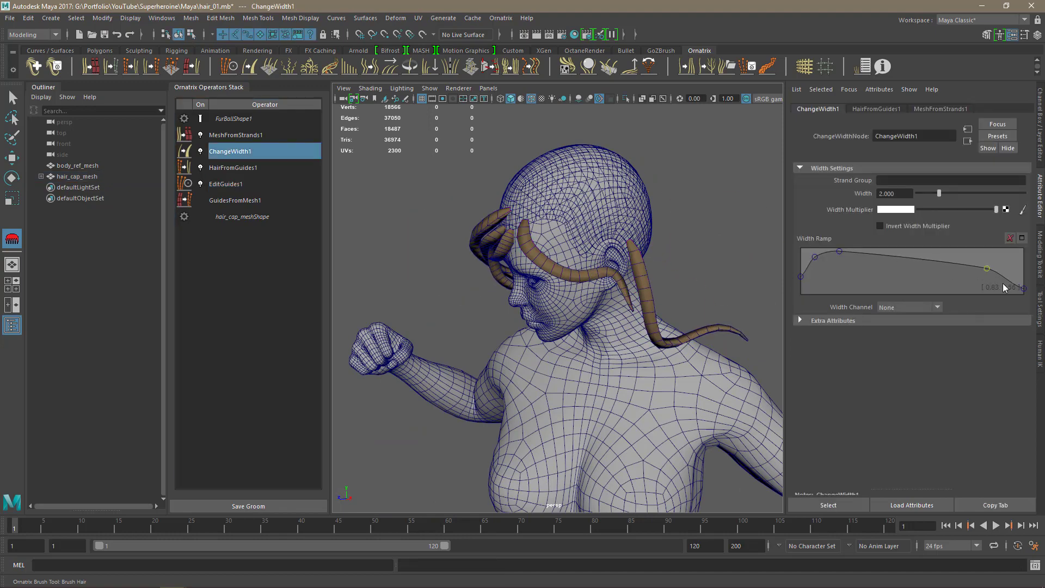
pyautogui.moveTo(1016, 280); pyautogui.dragTo(1013, 283)
pyautogui.keyDown('alt'); pyautogui.moveTo(730, 278); pyautogui.dragTo(754, 278); pyautogui.keyUp('alt')
pyautogui.click(928, 256)
pyautogui.click(1014, 278)
pyautogui.keyDown('alt'); pyautogui.moveTo(673, 267); pyautogui.dragTo(776, 272); pyautogui.keyUp('alt')
pyautogui.keyDown('alt'); pyautogui.moveTo(776, 331); pyautogui.dragTo(708, 282); pyautogui.keyUp('alt')
# Step: Plant further guides along the side hairline in EditGuides1 and brush a strand down past the ear toward the shoulder
pyautogui.click(240, 184)
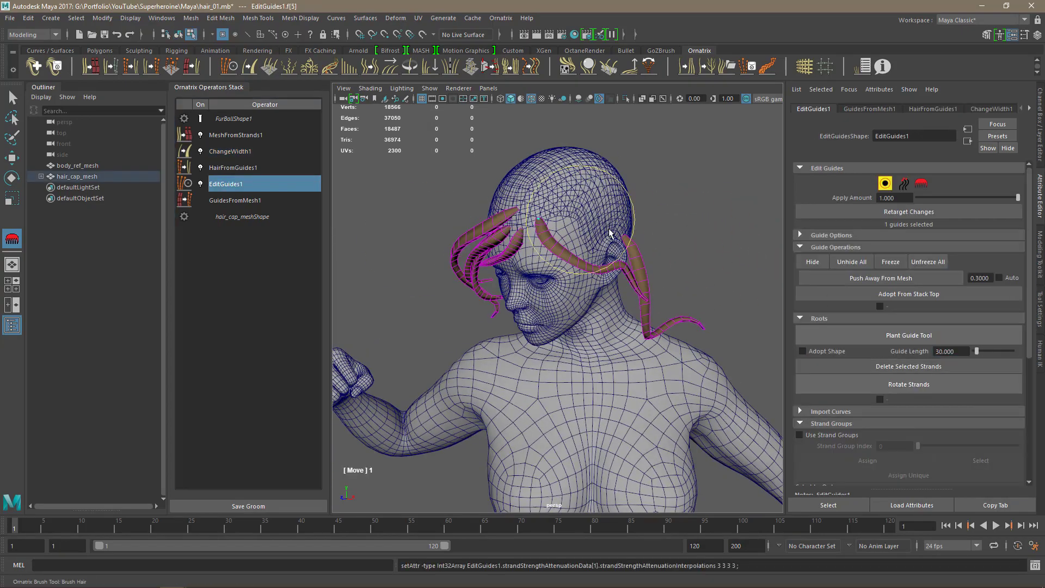
pyautogui.click(914, 335)
pyautogui.moveTo(578, 273)
pyautogui.keyDown('alt'); pyautogui.mouseDown()
pyautogui.moveTo(567, 273)
pyautogui.moveTo(643, 273)
pyautogui.mouseUp(); pyautogui.keyUp('alt')
pyautogui.click(571, 214)
pyautogui.click(922, 184)
pyautogui.moveTo(686, 191); pyautogui.dragTo(604, 327)
pyautogui.moveTo(644, 357)
pyautogui.keyDown('alt'); pyautogui.mouseDown()
pyautogui.moveTo(587, 365)
pyautogui.moveTo(575, 302)
pyautogui.moveTo(590, 222)
pyautogui.moveTo(497, 234)
pyautogui.moveTo(662, 318)
pyautogui.moveTo(668, 344)
pyautogui.moveTo(570, 352)
pyautogui.mouseUp(); pyautogui.keyUp('alt')
pyautogui.keyDown('alt'); pyautogui.moveTo(632, 364); pyautogui.dragTo(491, 337); pyautogui.keyUp('alt')
pyautogui.keyDown('alt'); pyautogui.moveTo(538, 368); pyautogui.dragTo(599, 349); pyautogui.keyUp('alt')
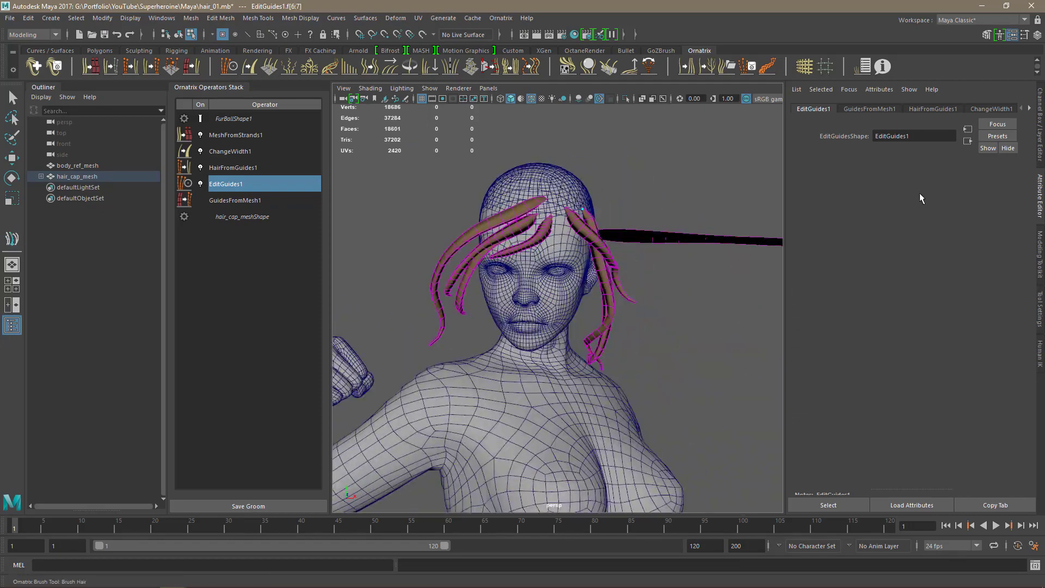
# Step: Try brushing the straight dark guide at the side of the head downward, then delete it
pyautogui.keyDown('alt'); pyautogui.moveTo(713, 311); pyautogui.dragTo(743, 289); pyautogui.keyUp('alt')
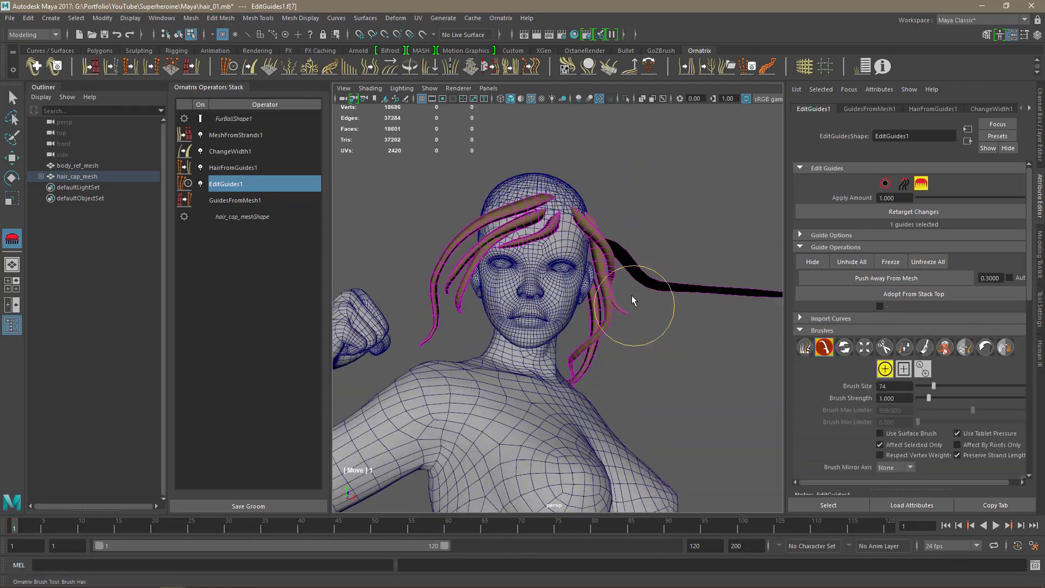
pyautogui.keyDown('alt'); pyautogui.moveTo(632, 295); pyautogui.dragTo(702, 281); pyautogui.keyUp('alt')
pyautogui.click(885, 184)
pyautogui.click(941, 366)
# Step: Plant a replacement guide at the side hairline in front of the ear and brush it down toward the shoulder
pyautogui.click(893, 335)
pyautogui.click(559, 204)
pyautogui.moveTo(561, 223)
pyautogui.keyDown('alt'); pyautogui.mouseDown()
pyautogui.moveTo(681, 232)
pyautogui.moveTo(566, 240)
pyautogui.moveTo(676, 231)
pyautogui.mouseUp(); pyautogui.keyUp('alt')
pyautogui.hotkey('ctrl', 'z')
pyautogui.click(566, 235)
pyautogui.click(921, 183)
pyautogui.click(824, 347)
pyautogui.keyDown('alt'); pyautogui.moveTo(656, 281); pyautogui.dragTo(680, 277); pyautogui.keyUp('alt')
pyautogui.moveTo(724, 229); pyautogui.dragTo(654, 337)
pyautogui.keyDown('alt'); pyautogui.moveTo(703, 349); pyautogui.dragTo(604, 366); pyautogui.keyUp('alt')
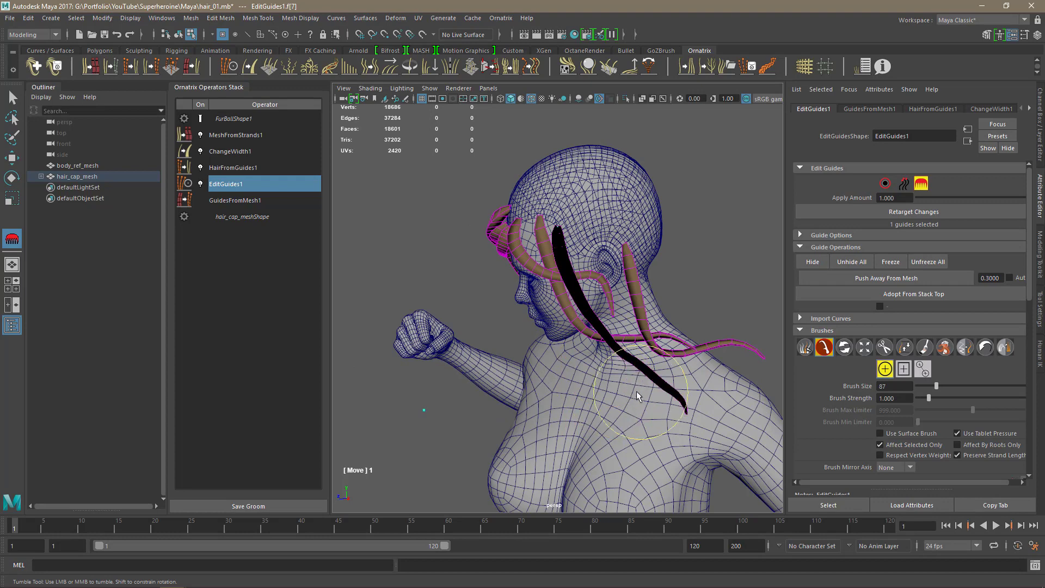
# Step: Try a Rotate operator above HairFromGuides1, toggling Orient Based On Strand Shape, then remove the operator
pyautogui.click(230, 167)
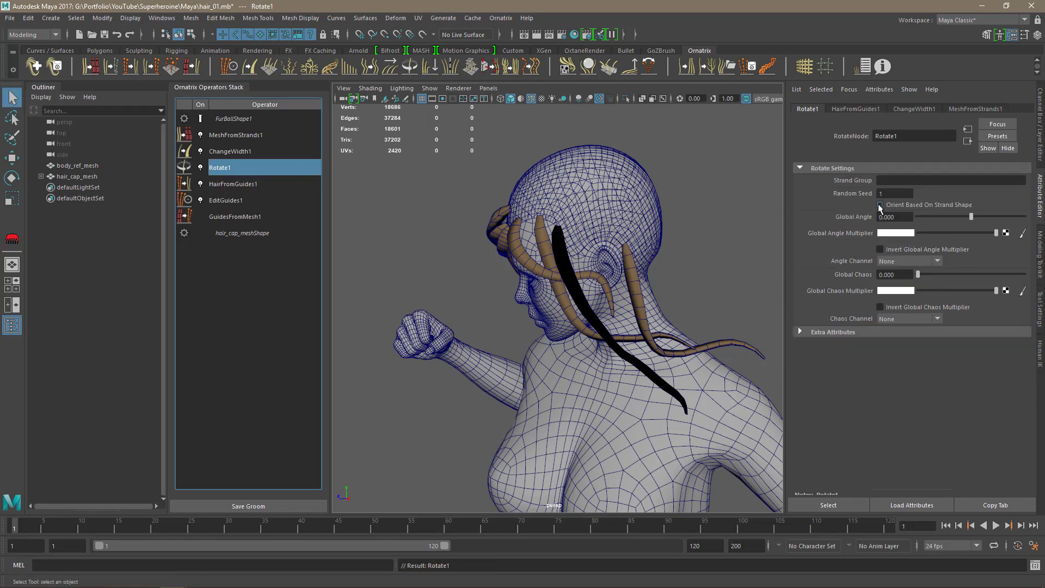
pyautogui.click(880, 206)
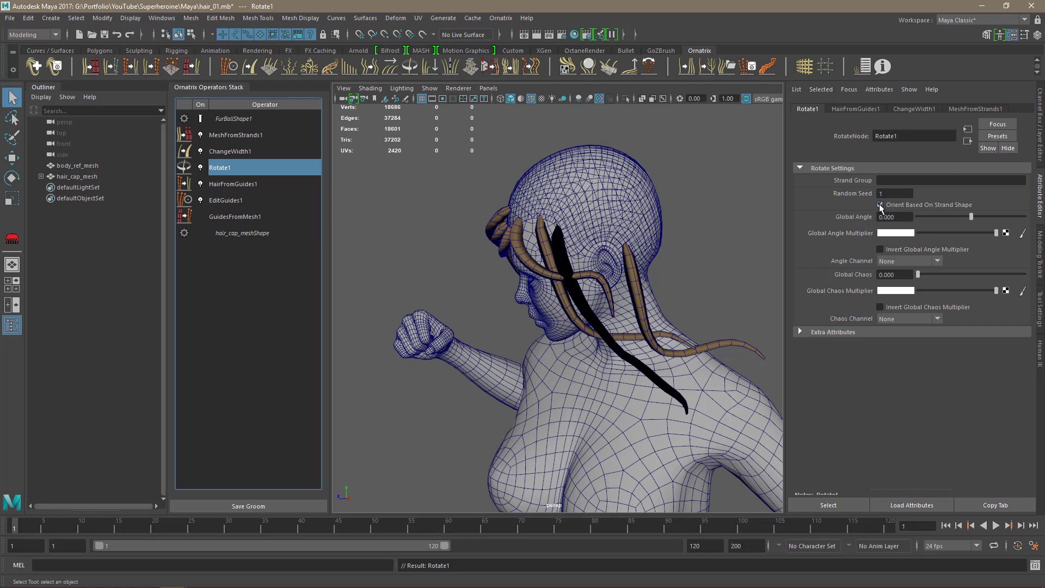
pyautogui.click(881, 206)
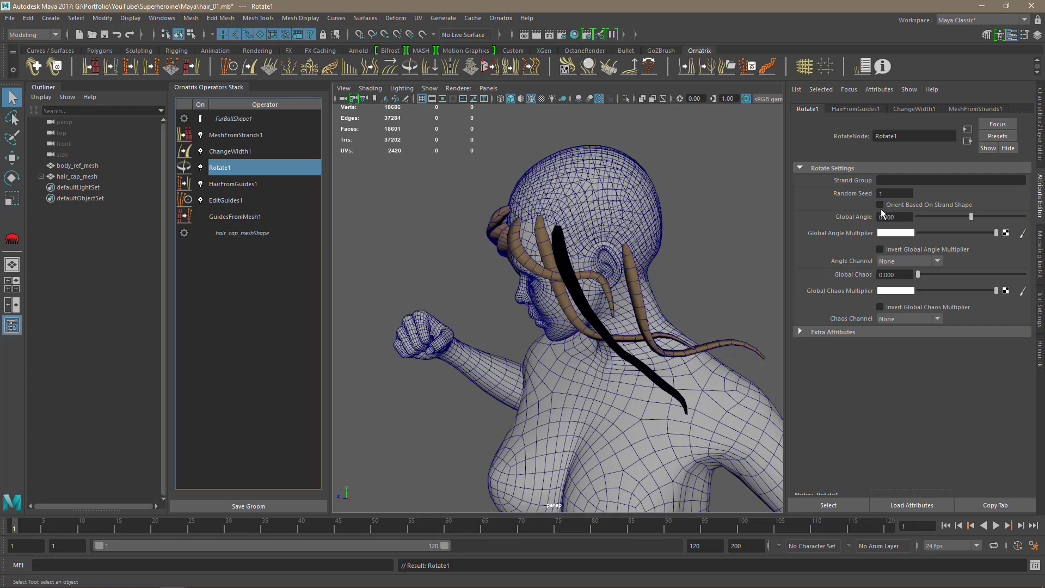
pyautogui.click(281, 211)
pyautogui.click(256, 171)
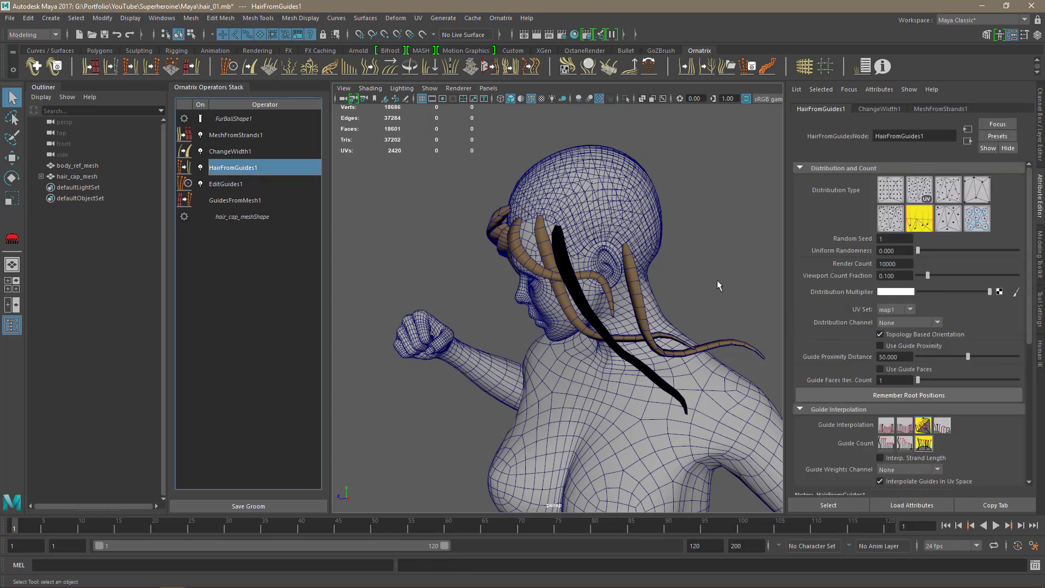
# Step: Return to EditGuides1 and reshape the dark strand beside the face with the Move brush at size 85
pyautogui.moveTo(717, 279)
pyautogui.keyDown('alt'); pyautogui.mouseDown()
pyautogui.moveTo(779, 279)
pyautogui.moveTo(711, 277)
pyautogui.mouseUp(); pyautogui.keyUp('alt')
pyautogui.click(262, 185)
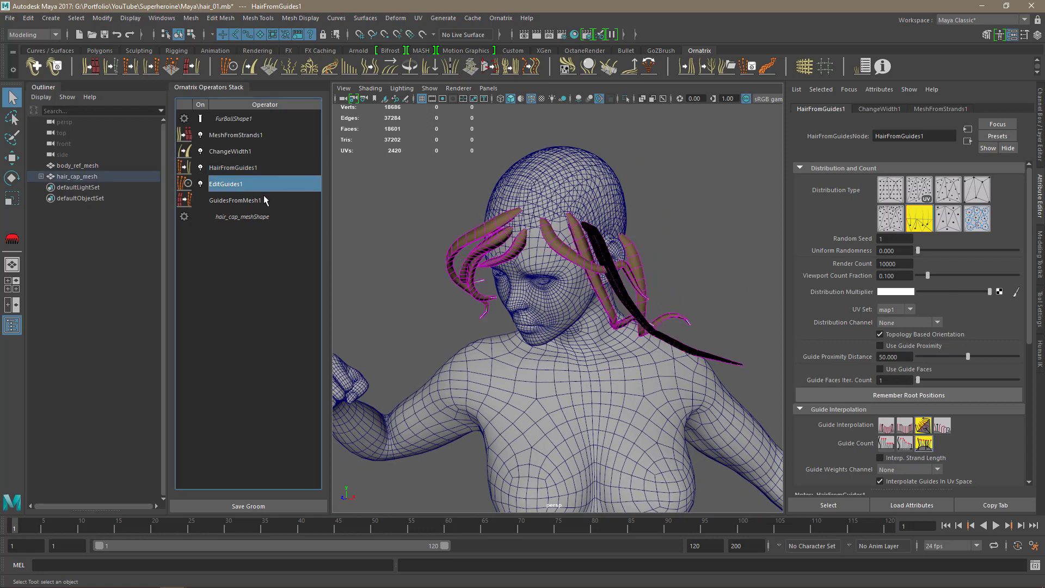
pyautogui.click(919, 186)
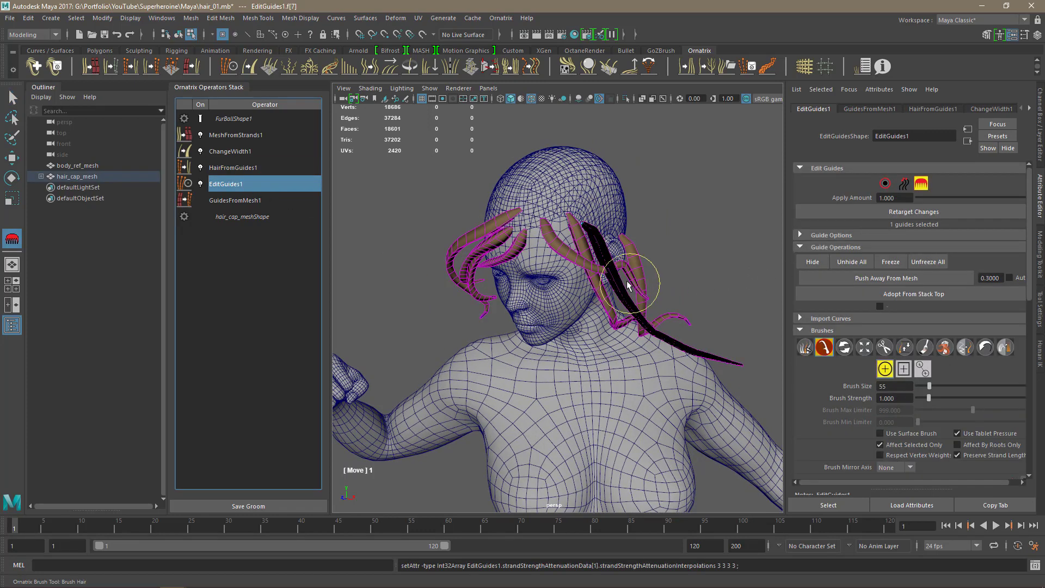
pyautogui.moveTo(618, 292)
pyautogui.mouseDown()
pyautogui.moveTo(629, 295)
pyautogui.moveTo(599, 264)
pyautogui.moveTo(537, 254)
pyautogui.mouseUp()
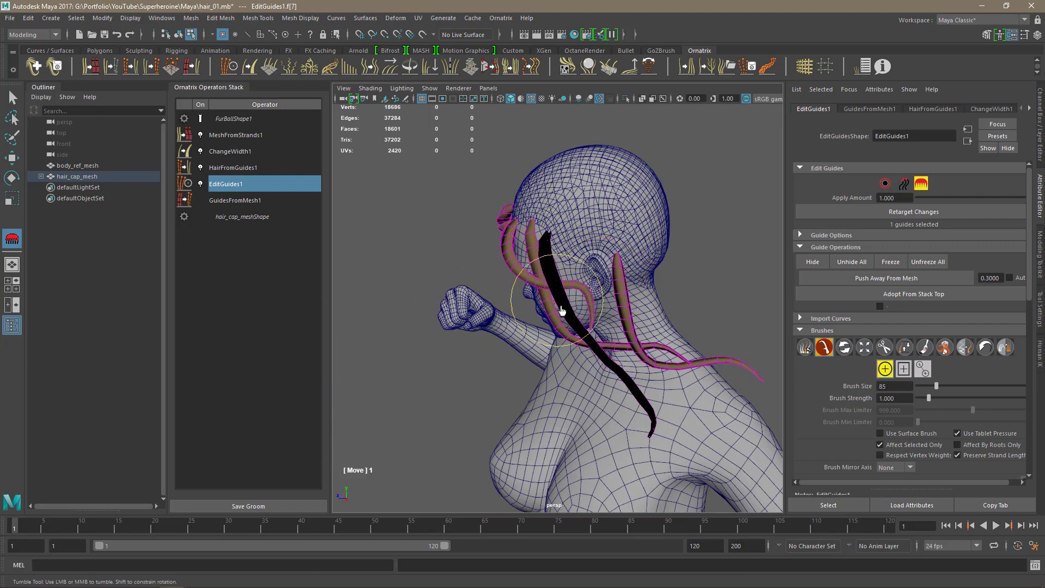
# Step: Display the viewport models with the default material
pyautogui.keyDown('alt'); pyautogui.moveTo(703, 298); pyautogui.dragTo(555, 260); pyautogui.keyUp('alt')
pyautogui.click(371, 88)
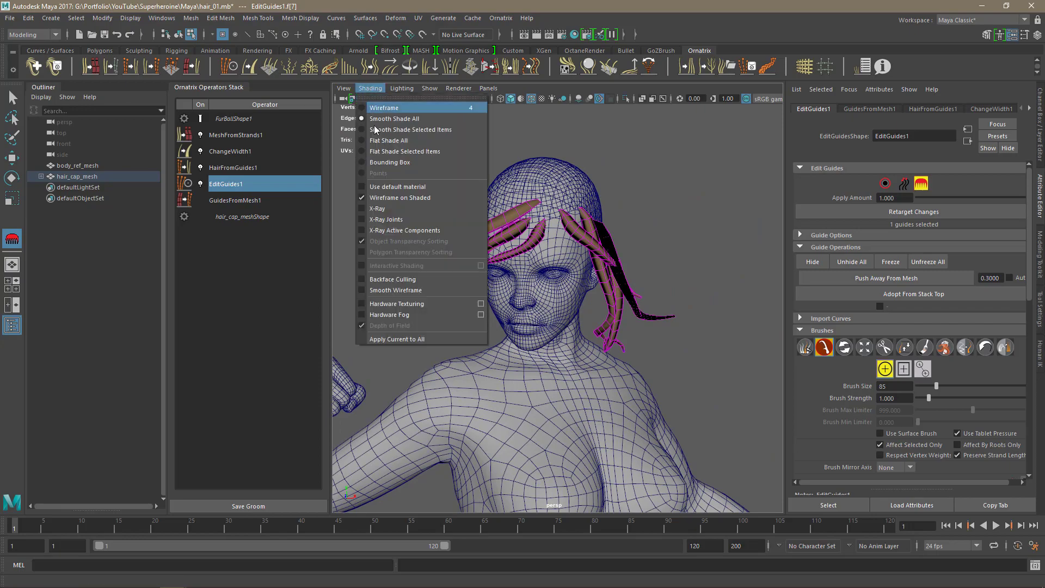
pyautogui.click(384, 187)
# Step: Plant two more guides along the side hairline and brush them down beside the face
pyautogui.moveTo(658, 240)
pyautogui.keyDown('alt'); pyautogui.mouseDown()
pyautogui.moveTo(577, 262)
pyautogui.moveTo(625, 327)
pyautogui.moveTo(722, 332)
pyautogui.moveTo(660, 303)
pyautogui.moveTo(626, 266)
pyautogui.moveTo(675, 272)
pyautogui.moveTo(637, 339)
pyautogui.moveTo(643, 273)
pyautogui.moveTo(661, 240)
pyautogui.moveTo(599, 261)
pyautogui.moveTo(577, 256)
pyautogui.moveTo(642, 294)
pyautogui.mouseUp(); pyautogui.keyUp('alt')
pyautogui.click(885, 184)
pyautogui.click(905, 334)
pyautogui.moveTo(599, 266)
pyautogui.keyDown('alt'); pyautogui.mouseDown()
pyautogui.moveTo(670, 262)
pyautogui.moveTo(572, 265)
pyautogui.moveTo(564, 373)
pyautogui.moveTo(708, 305)
pyautogui.moveTo(610, 305)
pyautogui.mouseUp(); pyautogui.keyUp('alt')
pyautogui.click(921, 183)
pyautogui.click(885, 183)
pyautogui.moveTo(958, 351); pyautogui.dragTo(914, 376)
pyautogui.write('3')
pyautogui.click(909, 335)
pyautogui.click(591, 238)
pyautogui.click(921, 184)
pyautogui.moveTo(615, 305)
pyautogui.keyDown('alt'); pyautogui.mouseDown()
pyautogui.moveTo(762, 343)
pyautogui.moveTo(511, 401)
pyautogui.moveTo(692, 292)
pyautogui.moveTo(558, 321)
pyautogui.moveTo(508, 303)
pyautogui.moveTo(647, 343)
pyautogui.moveTo(603, 299)
pyautogui.moveTo(569, 289)
pyautogui.mouseUp(); pyautogui.keyUp('alt')
pyautogui.click(825, 347)
# Step: Add two further guides among the side strands and shape each one with the Move brush to follow its neighbours
pyautogui.click(886, 183)
pyautogui.click(909, 335)
pyautogui.click(544, 256)
pyautogui.click(921, 184)
pyautogui.moveTo(403, 399)
pyautogui.keyDown('alt'); pyautogui.mouseDown()
pyautogui.moveTo(579, 400)
pyautogui.moveTo(579, 274)
pyautogui.moveTo(616, 272)
pyautogui.mouseUp(); pyautogui.keyUp('alt')
pyautogui.click(886, 184)
pyautogui.click(909, 336)
pyautogui.click(567, 271)
pyautogui.click(921, 183)
pyautogui.click(824, 347)
pyautogui.moveTo(702, 305)
pyautogui.keyDown('alt'); pyautogui.mouseDown()
pyautogui.moveTo(525, 303)
pyautogui.moveTo(726, 312)
pyautogui.moveTo(490, 389)
pyautogui.moveTo(476, 315)
pyautogui.moveTo(667, 361)
pyautogui.moveTo(374, 249)
pyautogui.moveTo(571, 275)
pyautogui.moveTo(732, 227)
pyautogui.moveTo(407, 250)
pyautogui.mouseUp(); pyautogui.keyUp('alt')
# Step: Plant a single guide in the next gap of the hairline and brush it downward along the head
pyautogui.click(886, 183)
pyautogui.click(904, 335)
pyautogui.click(624, 282)
pyautogui.click(921, 183)
pyautogui.click(407, 273)
pyautogui.click(825, 348)
pyautogui.moveTo(436, 305)
pyautogui.keyDown('alt'); pyautogui.mouseDown()
pyautogui.moveTo(632, 313)
pyautogui.moveTo(528, 251)
pyautogui.mouseUp(); pyautogui.keyUp('alt')
pyautogui.moveTo(435, 262)
pyautogui.keyDown('alt'); pyautogui.mouseDown()
pyautogui.moveTo(599, 297)
pyautogui.moveTo(414, 348)
pyautogui.mouseUp(); pyautogui.keyUp('alt')
pyautogui.moveTo(414, 348)
pyautogui.mouseDown()
pyautogui.moveTo(407, 393)
pyautogui.moveTo(711, 374)
pyautogui.moveTo(533, 307)
pyautogui.moveTo(573, 370)
pyautogui.moveTo(464, 287)
pyautogui.moveTo(527, 457)
pyautogui.moveTo(414, 381)
pyautogui.mouseUp()
# Step: Plant two guides next to the existing side strands and comb them down toward the shoulder
pyautogui.click(886, 184)
pyautogui.click(899, 338)
pyautogui.moveTo(458, 305)
pyautogui.keyDown('alt'); pyautogui.mouseDown()
pyautogui.moveTo(577, 283)
pyautogui.moveTo(510, 254)
pyautogui.moveTo(478, 262)
pyautogui.moveTo(677, 308)
pyautogui.moveTo(599, 291)
pyautogui.moveTo(432, 224)
pyautogui.moveTo(637, 289)
pyautogui.moveTo(610, 305)
pyautogui.moveTo(577, 267)
pyautogui.mouseUp(); pyautogui.keyUp('alt')
pyautogui.click(591, 218)
pyautogui.click(922, 183)
pyautogui.click(886, 183)
pyautogui.click(909, 331)
pyautogui.click(547, 227)
pyautogui.click(921, 183)
pyautogui.click(824, 347)
# Step: Add another guide close to the previous one and sweep it down into the side strands
pyautogui.click(886, 183)
pyautogui.click(909, 336)
pyautogui.click(540, 232)
pyautogui.click(922, 184)
pyautogui.moveTo(675, 256); pyautogui.dragTo(577, 305)
pyautogui.moveTo(610, 256)
pyautogui.keyDown('alt'); pyautogui.mouseDown()
pyautogui.moveTo(542, 242)
pyautogui.moveTo(538, 285)
pyautogui.moveTo(567, 416)
pyautogui.moveTo(661, 250)
pyautogui.moveTo(687, 275)
pyautogui.moveTo(679, 348)
pyautogui.moveTo(487, 389)
pyautogui.moveTo(444, 354)
pyautogui.moveTo(474, 390)
pyautogui.moveTo(726, 264)
pyautogui.mouseUp(); pyautogui.keyUp('alt')
# Step: Plant a guide above the character's right ear and brush it down behind the shoulder
pyautogui.click(885, 184)
pyautogui.click(908, 335)
pyautogui.keyDown('alt'); pyautogui.moveTo(642, 245); pyautogui.dragTo(576, 216); pyautogui.keyUp('alt')
pyautogui.click(612, 211)
pyautogui.click(921, 184)
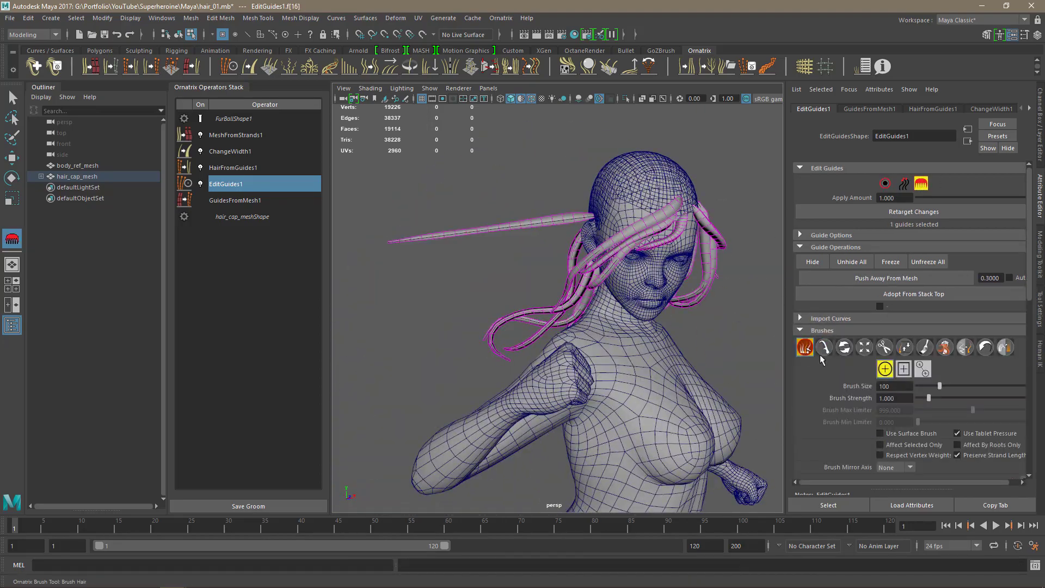
pyautogui.click(825, 347)
pyautogui.moveTo(550, 256)
pyautogui.keyDown('alt'); pyautogui.mouseDown()
pyautogui.moveTo(511, 244)
pyautogui.moveTo(631, 395)
pyautogui.moveTo(571, 391)
pyautogui.moveTo(517, 352)
pyautogui.moveTo(684, 275)
pyautogui.mouseUp(); pyautogui.keyUp('alt')
# Step: Plant a guide behind the character's right ear and brush it down with the Move brush
pyautogui.click(886, 183)
pyautogui.click(908, 335)
pyautogui.click(595, 225)
pyautogui.click(922, 183)
pyautogui.click(885, 347)
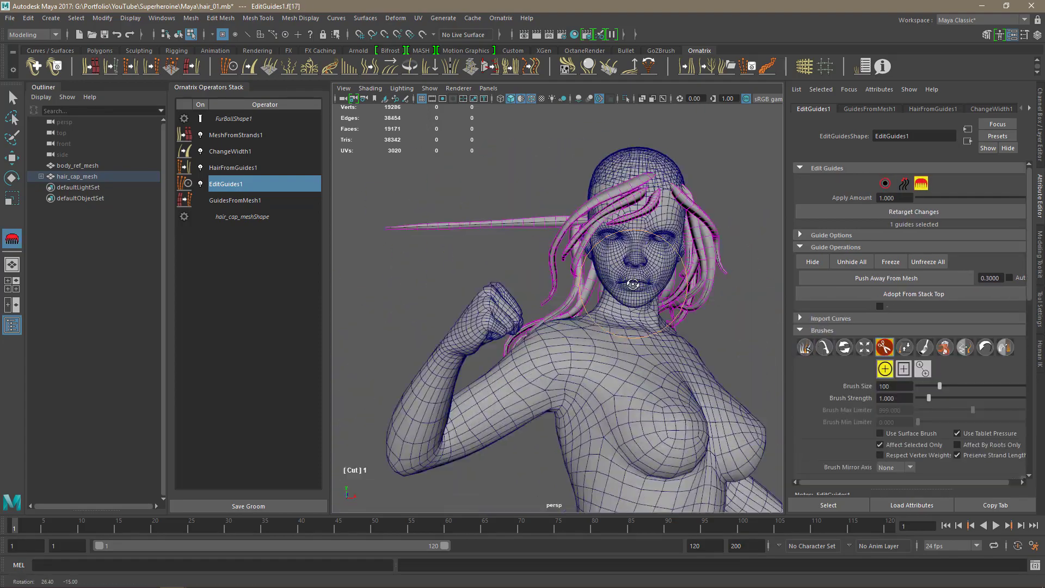
pyautogui.click(825, 347)
# Step: Add one more guide beside the right ear, brush it into the surrounding strands, and save the scene
pyautogui.moveTo(490, 272)
pyautogui.keyDown('alt'); pyautogui.mouseDown()
pyautogui.moveTo(585, 297)
pyautogui.moveTo(519, 253)
pyautogui.mouseUp(); pyautogui.keyUp('alt')
pyautogui.click(612, 219)
pyautogui.click(921, 184)
pyautogui.click(825, 346)
pyautogui.keyDown('alt'); pyautogui.moveTo(724, 299); pyautogui.dragTo(689, 303); pyautogui.keyUp('alt')
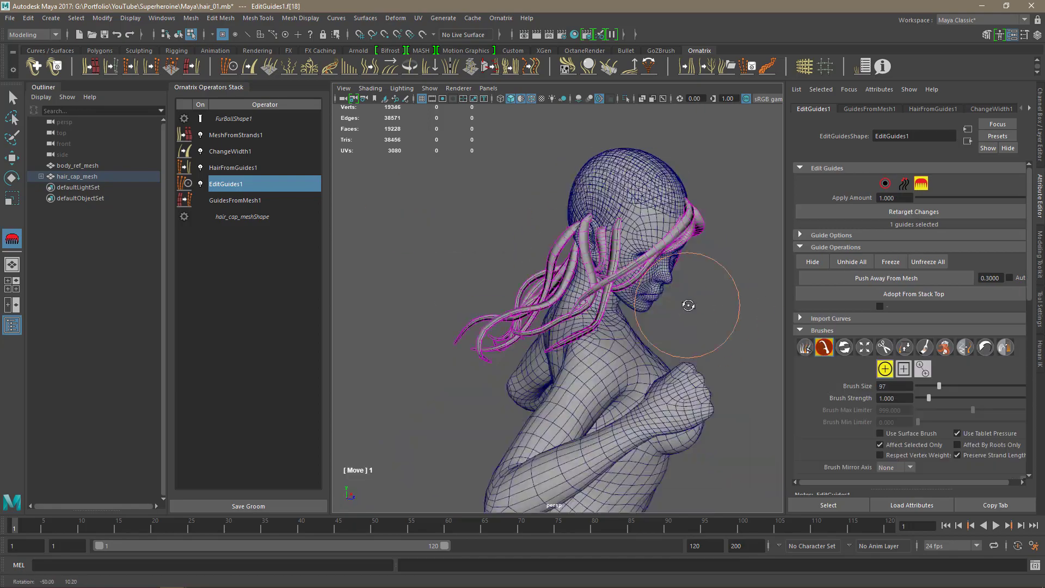
pyautogui.moveTo(688, 245)
pyautogui.keyDown('alt'); pyautogui.mouseDown()
pyautogui.moveTo(484, 218)
pyautogui.moveTo(383, 392)
pyautogui.moveTo(717, 341)
pyautogui.moveTo(708, 414)
pyautogui.mouseUp(); pyautogui.keyUp('alt')
pyautogui.click(806, 346)
pyautogui.click(825, 346)
pyautogui.hotkey('ctrl', 's')
# Step: Plant a guide at the right side of the front hairline and brush it down past the face
pyautogui.click(886, 184)
pyautogui.click(909, 336)
pyautogui.click(803, 352)
pyautogui.click(645, 273)
pyautogui.click(921, 184)
pyautogui.keyDown('alt'); pyautogui.moveTo(681, 283); pyautogui.dragTo(533, 240); pyautogui.keyUp('alt')
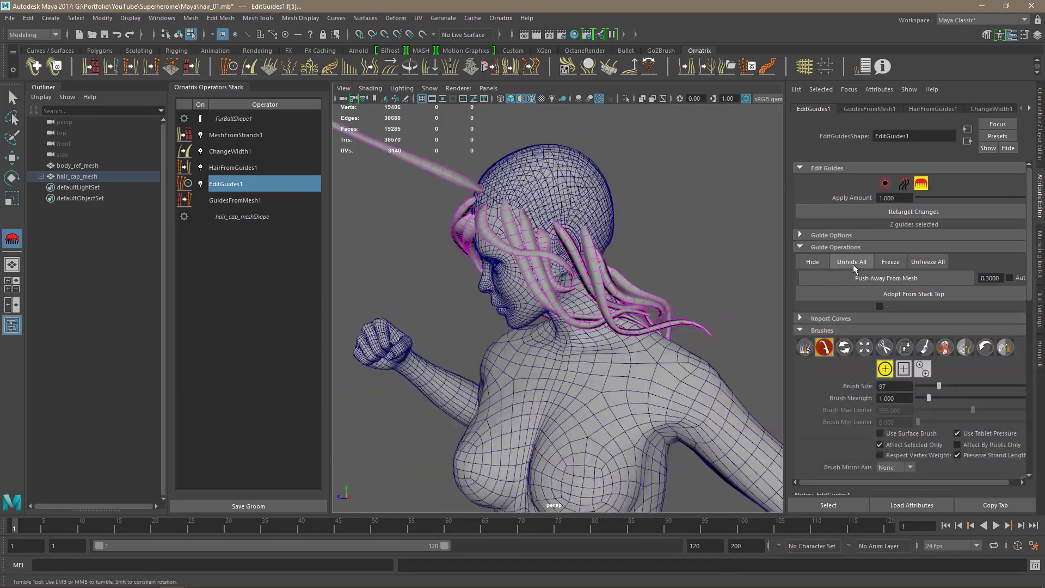
pyautogui.moveTo(539, 327)
pyautogui.keyDown('alt'); pyautogui.mouseDown()
pyautogui.moveTo(677, 299)
pyautogui.moveTo(703, 327)
pyautogui.moveTo(711, 373)
pyautogui.moveTo(754, 218)
pyautogui.moveTo(441, 273)
pyautogui.moveTo(658, 334)
pyautogui.mouseUp(); pyautogui.keyUp('alt')
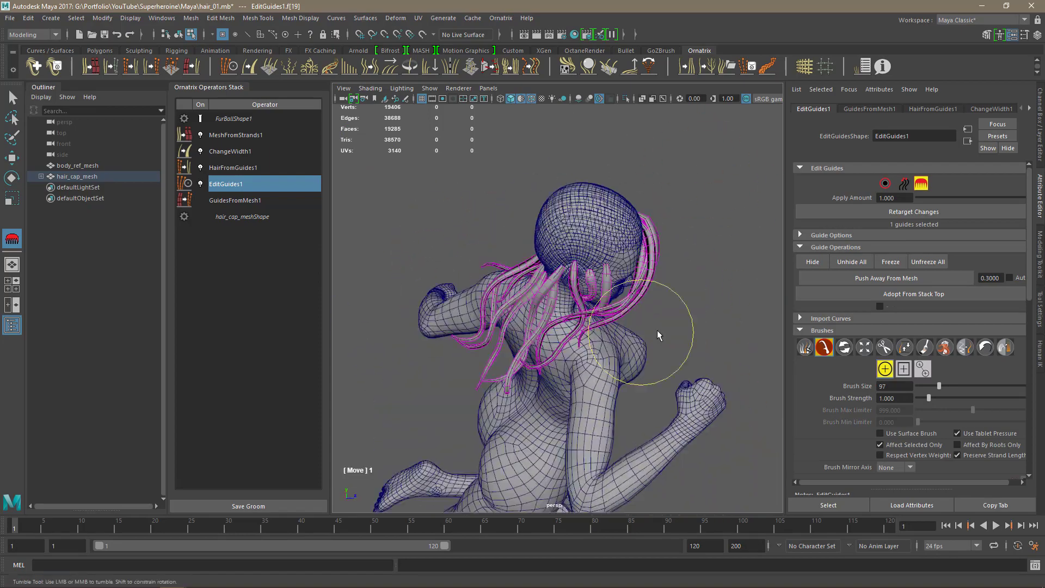
pyautogui.click(806, 347)
# Step: Plant a guide at the top of the forehead hairline and brush it down around the front of the head
pyautogui.moveTo(490, 228)
pyautogui.keyDown('alt'); pyautogui.mouseDown()
pyautogui.moveTo(709, 171)
pyautogui.moveTo(730, 180)
pyautogui.mouseUp(); pyautogui.keyUp('alt')
pyautogui.click(885, 184)
pyautogui.click(803, 352)
pyautogui.click(613, 232)
pyautogui.click(921, 183)
pyautogui.click(824, 347)
pyautogui.moveTo(612, 125)
pyautogui.mouseDown()
pyautogui.moveTo(603, 226)
pyautogui.moveTo(637, 205)
pyautogui.moveTo(482, 192)
pyautogui.moveTo(670, 350)
pyautogui.moveTo(724, 305)
pyautogui.mouseUp()
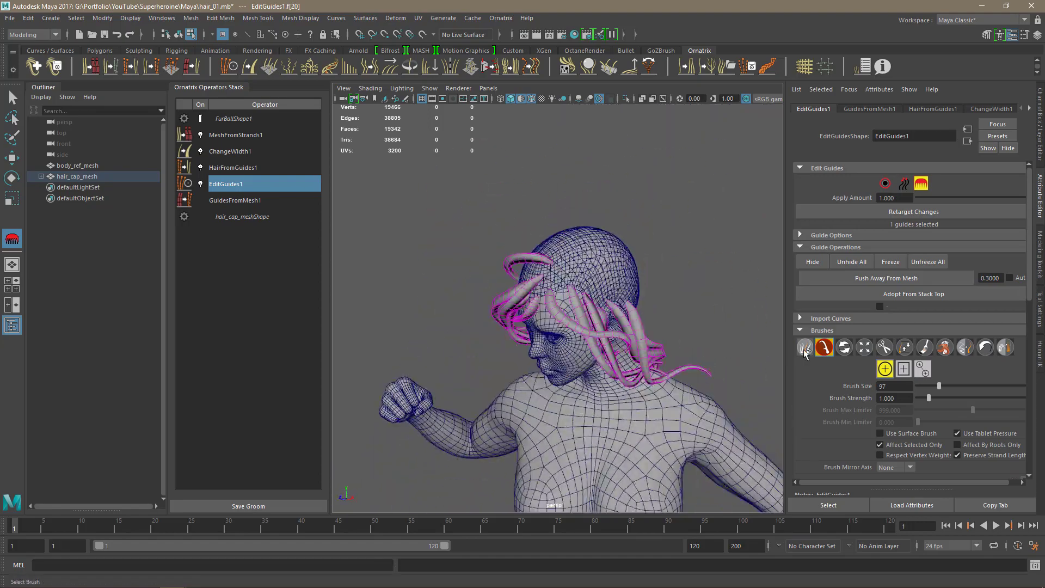
# Step: Plant a guide at the back hairline and brush it down over the upper back
pyautogui.click(886, 183)
pyautogui.click(896, 336)
pyautogui.moveTo(654, 262)
pyautogui.keyDown('alt'); pyautogui.mouseDown()
pyautogui.moveTo(593, 343)
pyautogui.moveTo(649, 236)
pyautogui.moveTo(595, 226)
pyautogui.moveTo(693, 292)
pyautogui.moveTo(485, 299)
pyautogui.moveTo(470, 321)
pyautogui.moveTo(545, 262)
pyautogui.moveTo(695, 250)
pyautogui.mouseUp(); pyautogui.keyUp('alt')
pyautogui.click(593, 343)
pyautogui.click(921, 183)
pyautogui.click(805, 347)
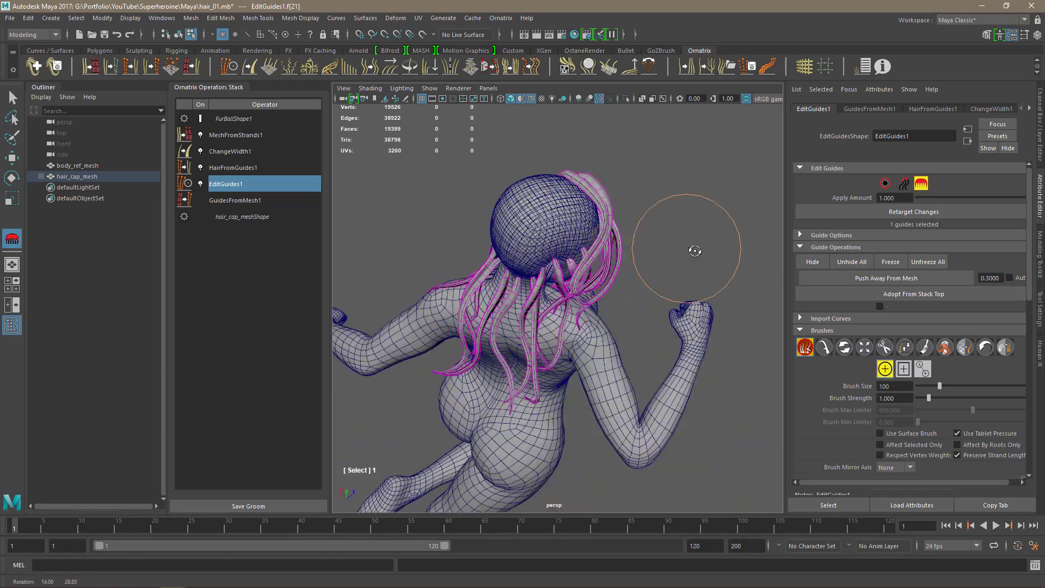
# Step: Plant a guide higher up on the head and drape it over the scalp with the Move brush
pyautogui.click(885, 183)
pyautogui.click(896, 336)
pyautogui.click(548, 187)
pyautogui.click(921, 183)
pyautogui.click(824, 347)
pyautogui.keyDown('alt'); pyautogui.moveTo(557, 254); pyautogui.dragTo(577, 262); pyautogui.keyUp('alt')
# Step: Add another guide on the bare scalp and brush it down over the back of the head, checking it from several sides
pyautogui.click(885, 184)
pyautogui.click(904, 336)
pyautogui.click(520, 256)
pyautogui.click(922, 184)
pyautogui.keyDown('alt'); pyautogui.moveTo(516, 200); pyautogui.dragTo(602, 229); pyautogui.keyUp('alt')
pyautogui.keyDown('alt'); pyautogui.moveTo(614, 316); pyautogui.dragTo(703, 315); pyautogui.keyUp('alt')
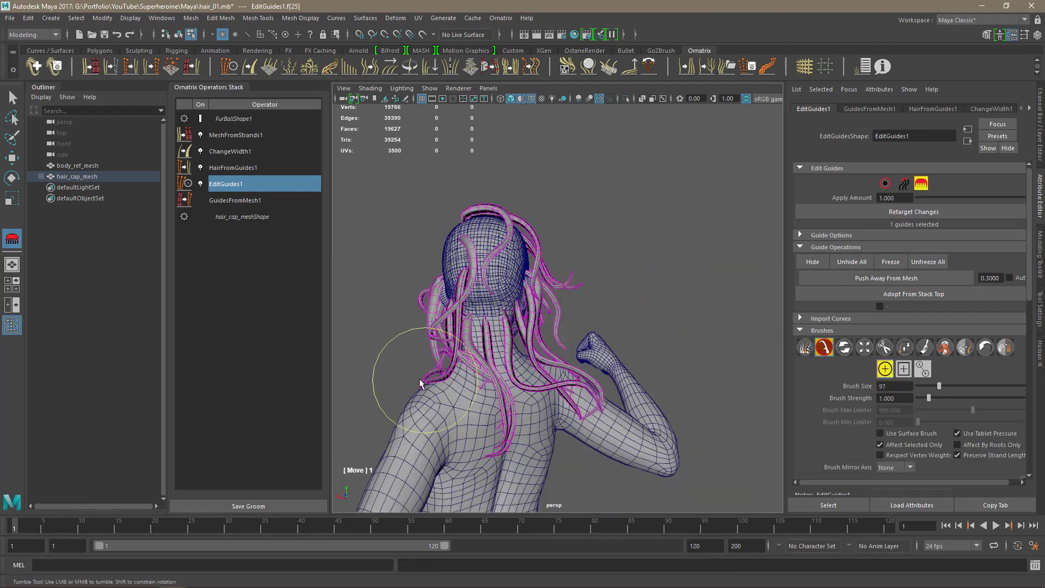
pyautogui.keyDown('alt'); pyautogui.moveTo(425, 382); pyautogui.dragTo(636, 403); pyautogui.keyUp('alt')
pyautogui.moveTo(704, 424)
pyautogui.keyDown('alt'); pyautogui.mouseDown()
pyautogui.moveTo(437, 412)
pyautogui.moveTo(701, 247)
pyautogui.mouseUp(); pyautogui.keyUp('alt')
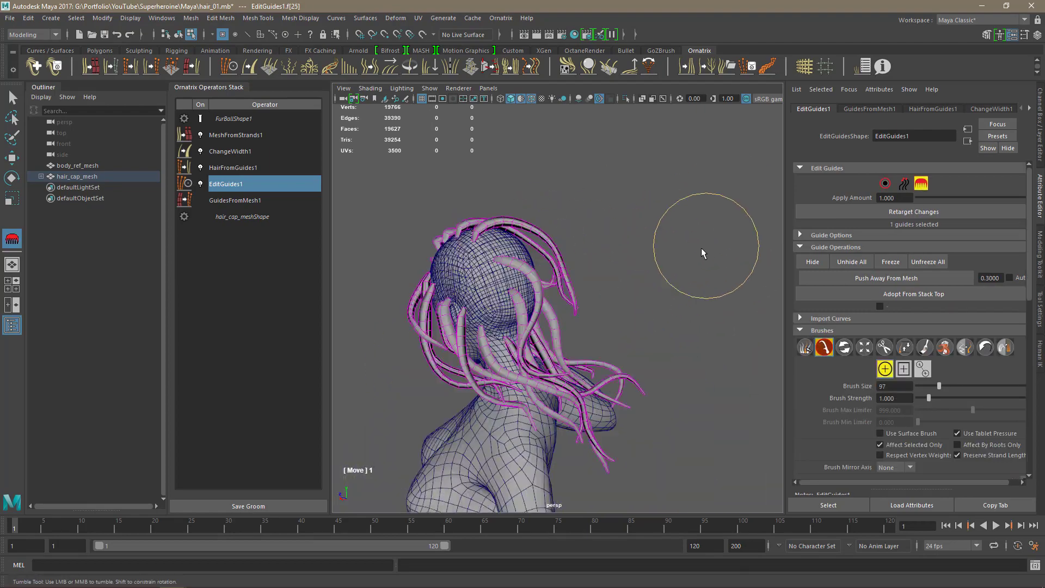
# Step: Plant a guide in the remaining scalp gap and shape it with the Move brush
pyautogui.click(886, 183)
pyautogui.click(913, 335)
pyautogui.click(921, 184)
pyautogui.click(805, 348)
pyautogui.click(825, 347)
pyautogui.moveTo(653, 354)
pyautogui.keyDown('alt'); pyautogui.mouseDown()
pyautogui.moveTo(467, 361)
pyautogui.moveTo(532, 406)
pyautogui.moveTo(712, 309)
pyautogui.moveTo(726, 288)
pyautogui.moveTo(627, 305)
pyautogui.mouseUp(); pyautogui.keyUp('alt')
# Step: Plant a guide at the upper left temple and brush it down beside the face
pyautogui.click(886, 183)
pyautogui.click(909, 336)
pyautogui.click(522, 229)
pyautogui.click(922, 184)
pyautogui.click(805, 347)
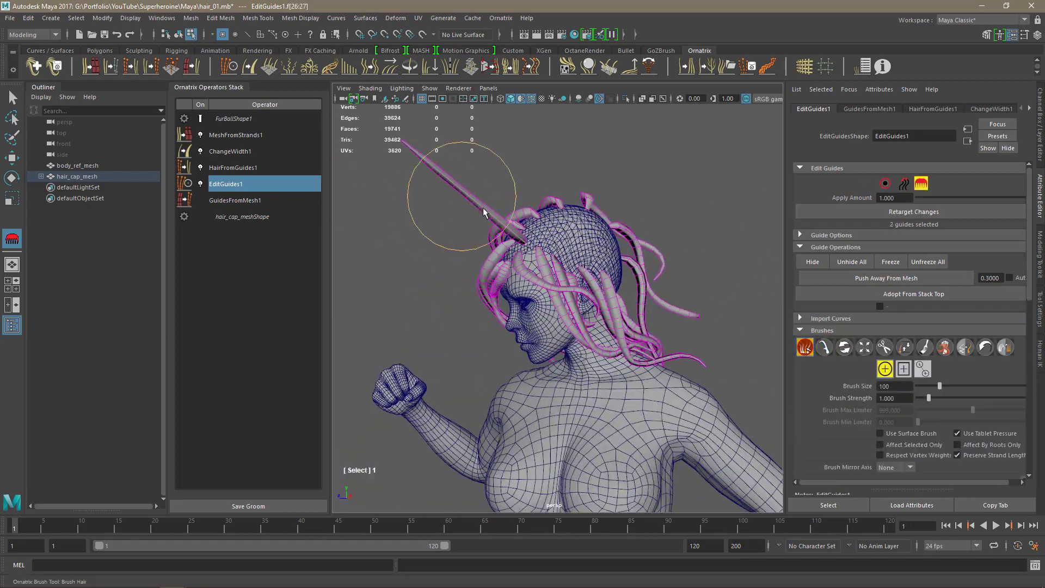
pyautogui.click(825, 347)
pyautogui.moveTo(430, 164)
pyautogui.mouseDown()
pyautogui.moveTo(476, 348)
pyautogui.moveTo(634, 241)
pyautogui.moveTo(630, 403)
pyautogui.moveTo(490, 354)
pyautogui.moveTo(711, 350)
pyautogui.moveTo(374, 299)
pyautogui.moveTo(591, 397)
pyautogui.moveTo(724, 375)
pyautogui.moveTo(523, 348)
pyautogui.mouseUp()
# Step: Plant a guide near the new temple strand and brush it down along the head
pyautogui.click(805, 347)
pyautogui.click(885, 184)
pyautogui.click(909, 335)
pyautogui.click(493, 242)
pyautogui.click(921, 184)
pyautogui.click(825, 348)
pyautogui.keyDown('alt'); pyautogui.moveTo(580, 312); pyautogui.dragTo(610, 327); pyautogui.keyUp('alt')
# Step: Plant a guide on the upper scalp and sweep it down over the side of the head
pyautogui.click(886, 183)
pyautogui.click(914, 335)
pyautogui.click(615, 235)
pyautogui.keyDown('alt'); pyautogui.moveTo(637, 262); pyautogui.dragTo(740, 255); pyautogui.keyUp('alt')
pyautogui.click(921, 184)
pyautogui.moveTo(732, 179)
pyautogui.mouseDown()
pyautogui.moveTo(712, 248)
pyautogui.moveTo(610, 305)
pyautogui.moveTo(411, 229)
pyautogui.moveTo(572, 311)
pyautogui.mouseUp()
pyautogui.keyDown('alt'); pyautogui.moveTo(582, 381); pyautogui.dragTo(736, 348); pyautogui.keyUp('alt')
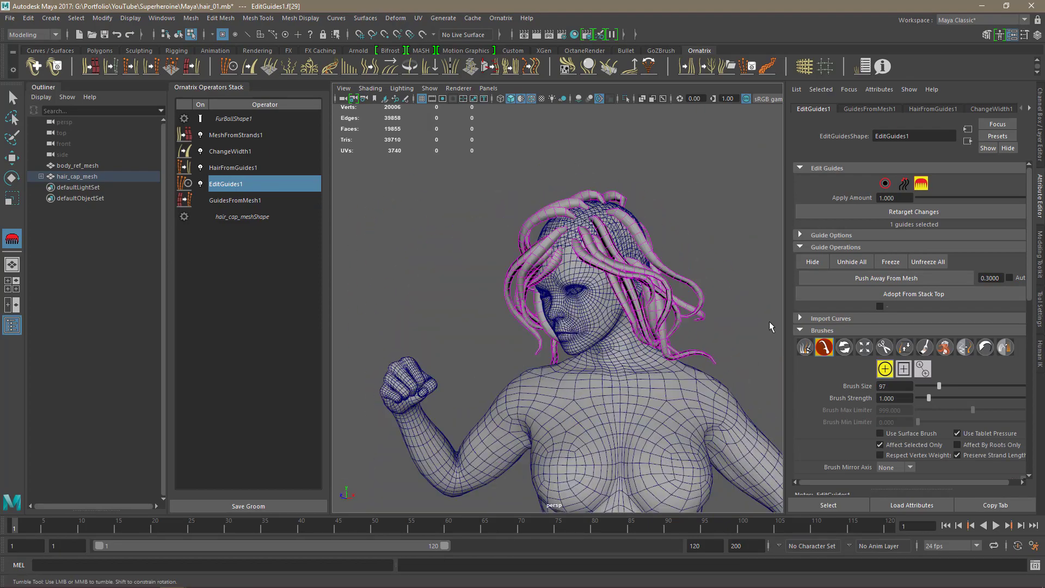
# Step: Plant a further guide on the scalp, brush its raised end downward, and save the scene
pyautogui.keyDown('alt'); pyautogui.moveTo(727, 196); pyautogui.dragTo(577, 234); pyautogui.keyUp('alt')
pyautogui.click(885, 184)
pyautogui.click(914, 335)
pyautogui.click(493, 234)
pyautogui.click(921, 183)
pyautogui.moveTo(430, 136); pyautogui.dragTo(469, 218)
pyautogui.moveTo(523, 245)
pyautogui.keyDown('alt'); pyautogui.mouseDown()
pyautogui.moveTo(703, 235)
pyautogui.moveTo(684, 361)
pyautogui.moveTo(571, 231)
pyautogui.moveTo(575, 288)
pyautogui.moveTo(625, 187)
pyautogui.moveTo(697, 179)
pyautogui.moveTo(555, 245)
pyautogui.mouseUp(); pyautogui.keyUp('alt')
pyautogui.hotkey('ctrl', 's')
# Step: Plant a guide on the side-rear of the scalp and brush it down among the back strands
pyautogui.click(885, 184)
pyautogui.click(913, 336)
pyautogui.click(485, 288)
pyautogui.click(921, 183)
pyautogui.moveTo(545, 282)
pyautogui.keyDown('alt'); pyautogui.mouseDown()
pyautogui.moveTo(430, 234)
pyautogui.moveTo(688, 175)
pyautogui.moveTo(408, 360)
pyautogui.moveTo(640, 364)
pyautogui.moveTo(493, 326)
pyautogui.mouseUp(); pyautogui.keyUp('alt')
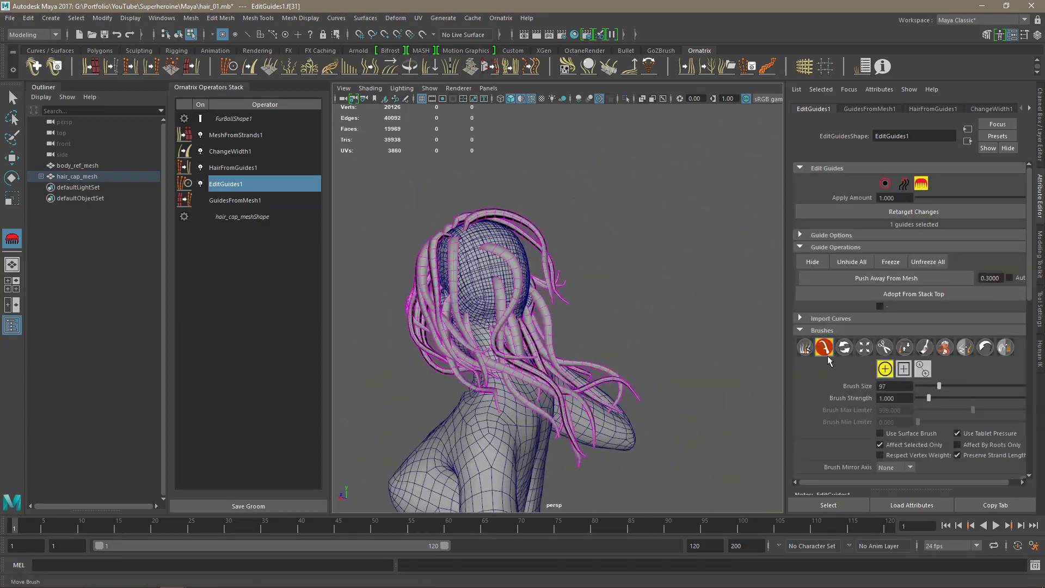
# Step: Plant a guide at the middle of the back of the head and brush it down toward the shoulders
pyautogui.click(885, 183)
pyautogui.click(914, 336)
pyautogui.click(498, 281)
pyautogui.click(921, 183)
pyautogui.moveTo(507, 245)
pyautogui.keyDown('alt'); pyautogui.mouseDown()
pyautogui.moveTo(676, 227)
pyautogui.moveTo(650, 288)
pyautogui.mouseUp(); pyautogui.keyUp('alt')
pyautogui.moveTo(651, 289)
pyautogui.keyDown('alt'); pyautogui.mouseDown()
pyautogui.moveTo(622, 277)
pyautogui.moveTo(490, 327)
pyautogui.moveTo(730, 357)
pyautogui.moveTo(544, 305)
pyautogui.moveTo(765, 325)
pyautogui.moveTo(678, 169)
pyautogui.mouseUp(); pyautogui.keyUp('alt')
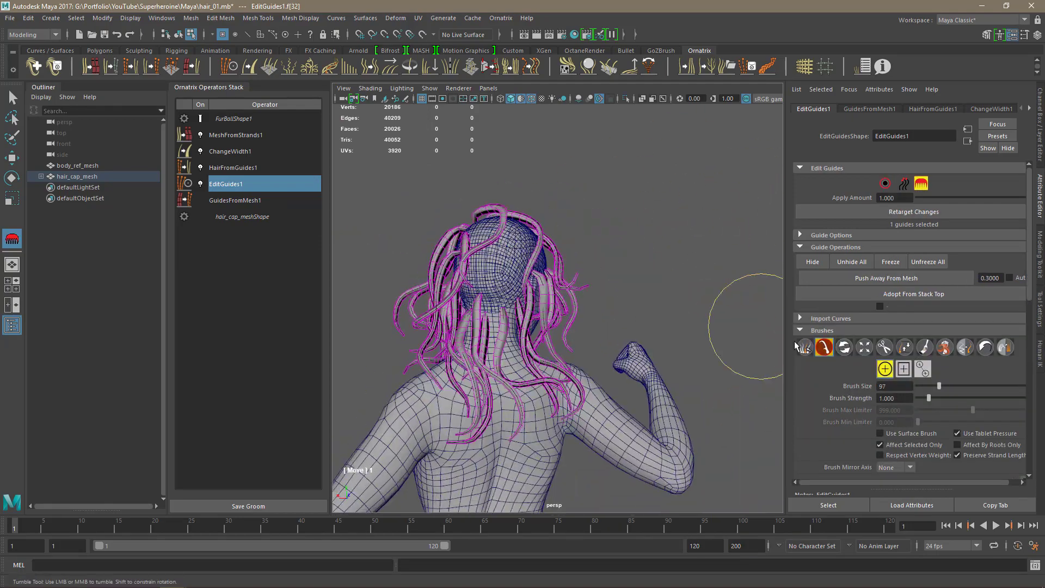
# Step: Plant a guide on the upper rear of the scalp and brush it down the back of the head
pyautogui.click(886, 184)
pyautogui.click(914, 335)
pyautogui.keyDown('alt'); pyautogui.moveTo(626, 245); pyautogui.dragTo(679, 287); pyautogui.keyUp('alt')
pyautogui.click(536, 220)
pyautogui.click(921, 183)
pyautogui.moveTo(483, 232); pyautogui.dragTo(488, 362)
pyautogui.keyDown('alt'); pyautogui.moveTo(488, 363); pyautogui.dragTo(495, 408); pyautogui.keyUp('alt')
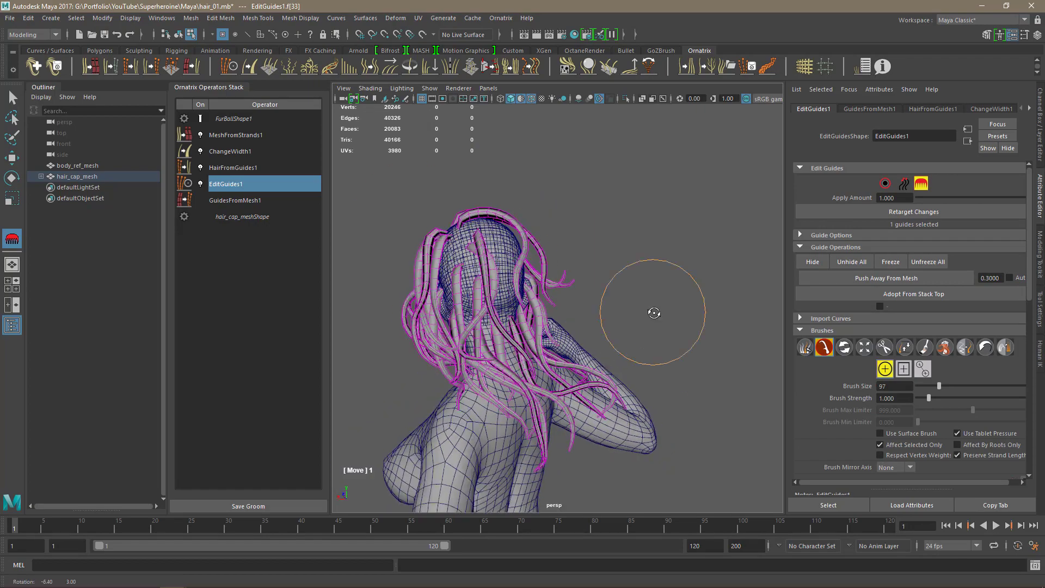
# Step: Plant a guide at the back of the crown and sweep it sideways over the neighbouring strands
pyautogui.keyDown('alt'); pyautogui.moveTo(655, 313); pyautogui.dragTo(710, 276); pyautogui.keyUp('alt')
pyautogui.click(885, 184)
pyautogui.click(913, 335)
pyautogui.keyDown('alt'); pyautogui.moveTo(675, 234); pyautogui.dragTo(686, 275); pyautogui.keyUp('alt')
pyautogui.click(492, 266)
pyautogui.click(922, 183)
pyautogui.moveTo(479, 218)
pyautogui.mouseDown()
pyautogui.moveTo(409, 133)
pyautogui.moveTo(570, 248)
pyautogui.moveTo(670, 250)
pyautogui.moveTo(374, 297)
pyautogui.moveTo(626, 245)
pyautogui.moveTo(752, 198)
pyautogui.moveTo(702, 245)
pyautogui.mouseUp()
# Step: Plant another guide on the bare back of the scalp and brush it downward with the Move brush
pyautogui.click(885, 183)
pyautogui.click(914, 335)
pyautogui.click(487, 264)
pyautogui.click(921, 183)
pyautogui.click(824, 348)
pyautogui.moveTo(637, 205); pyautogui.dragTo(654, 272)
# Step: Plant a guide on the rear of the scalp and brush it outward so it follows the surrounding hair
pyautogui.keyDown('alt'); pyautogui.moveTo(653, 272); pyautogui.dragTo(555, 321); pyautogui.keyUp('alt')
pyautogui.click(886, 183)
pyautogui.click(914, 335)
pyautogui.click(486, 252)
pyautogui.click(921, 184)
pyautogui.keyDown('alt'); pyautogui.moveTo(537, 272); pyautogui.dragTo(681, 311); pyautogui.keyUp('alt')
pyautogui.moveTo(664, 244)
pyautogui.mouseDown()
pyautogui.moveTo(682, 309)
pyautogui.moveTo(738, 242)
pyautogui.moveTo(733, 199)
pyautogui.moveTo(422, 215)
pyautogui.moveTo(754, 222)
pyautogui.moveTo(638, 253)
pyautogui.moveTo(718, 261)
pyautogui.mouseUp()
# Step: Plant a guide on top of the head and brush it over the side of the scalp
pyautogui.click(885, 184)
pyautogui.click(913, 335)
pyautogui.click(623, 268)
pyautogui.click(922, 183)
pyautogui.keyDown('alt'); pyautogui.moveTo(643, 261); pyautogui.dragTo(576, 392); pyautogui.keyUp('alt')
# Step: Plant one more guide farther along the top of the head and brush it into the existing strands
pyautogui.click(885, 184)
pyautogui.click(911, 335)
pyautogui.click(626, 244)
pyautogui.click(921, 185)
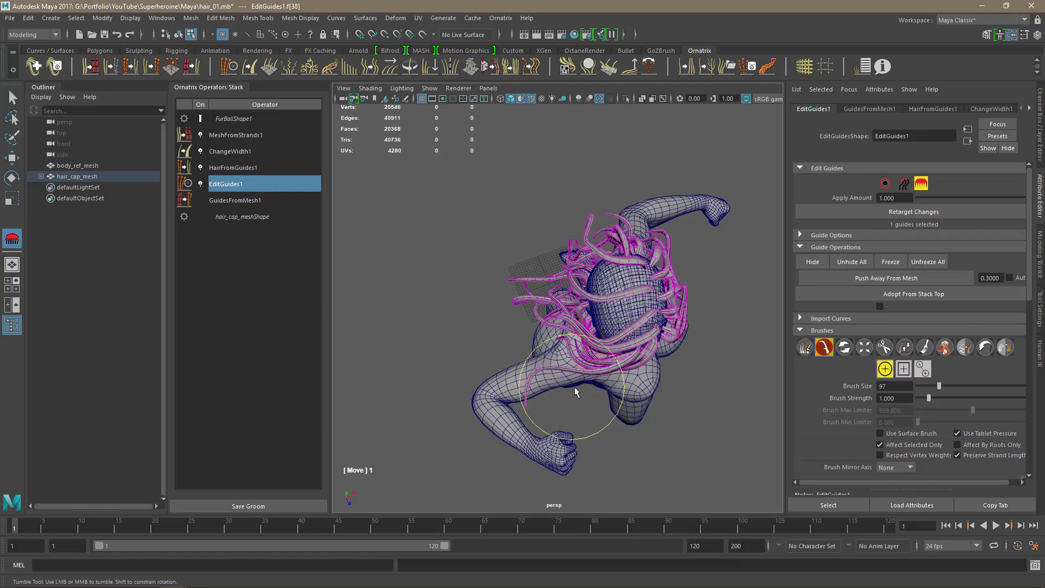
pyautogui.keyDown('alt'); pyautogui.moveTo(568, 338); pyautogui.dragTo(642, 327); pyautogui.keyUp('alt')
# Step: Plant a large batch of new guides around the crown, sides and back of the head to fill the gaps
pyautogui.click(886, 184)
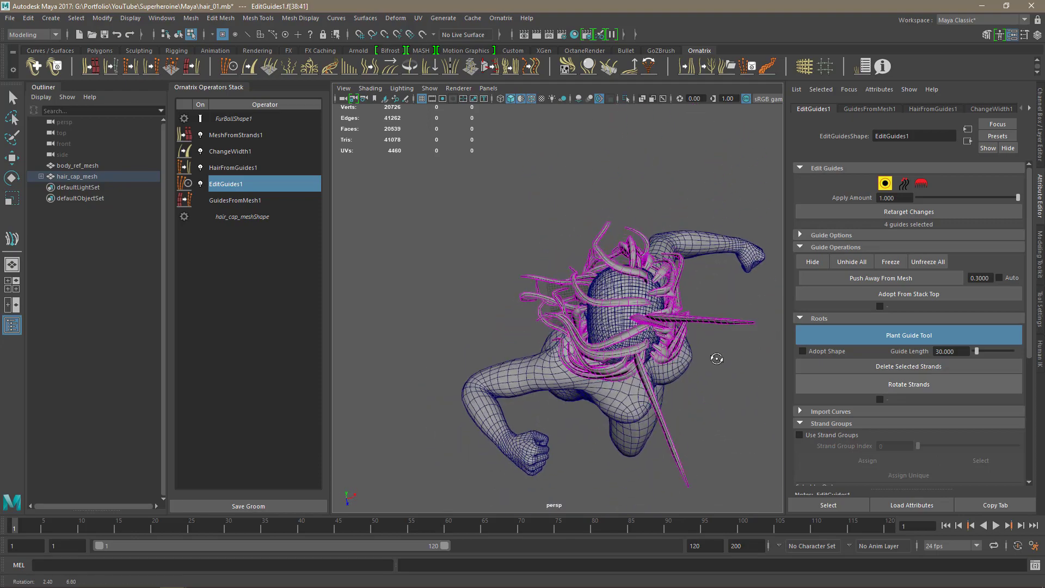
pyautogui.keyDown('alt'); pyautogui.moveTo(671, 317); pyautogui.dragTo(686, 269); pyautogui.keyUp('alt')
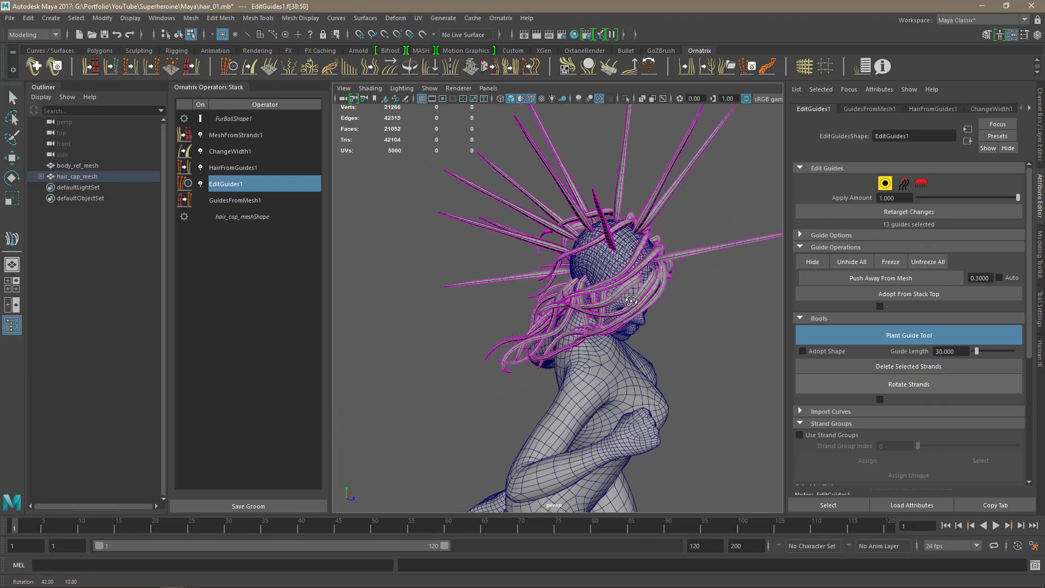
pyautogui.keyDown('alt'); pyautogui.moveTo(624, 266); pyautogui.dragTo(747, 324); pyautogui.keyUp('alt')
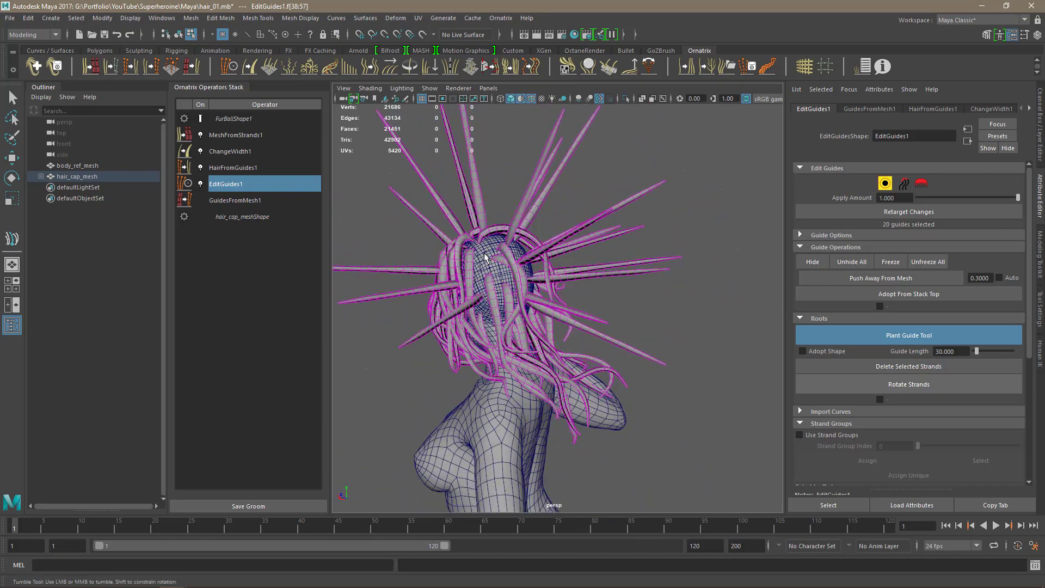
pyautogui.keyDown('alt'); pyautogui.moveTo(636, 374); pyautogui.dragTo(495, 319); pyautogui.keyUp('alt')
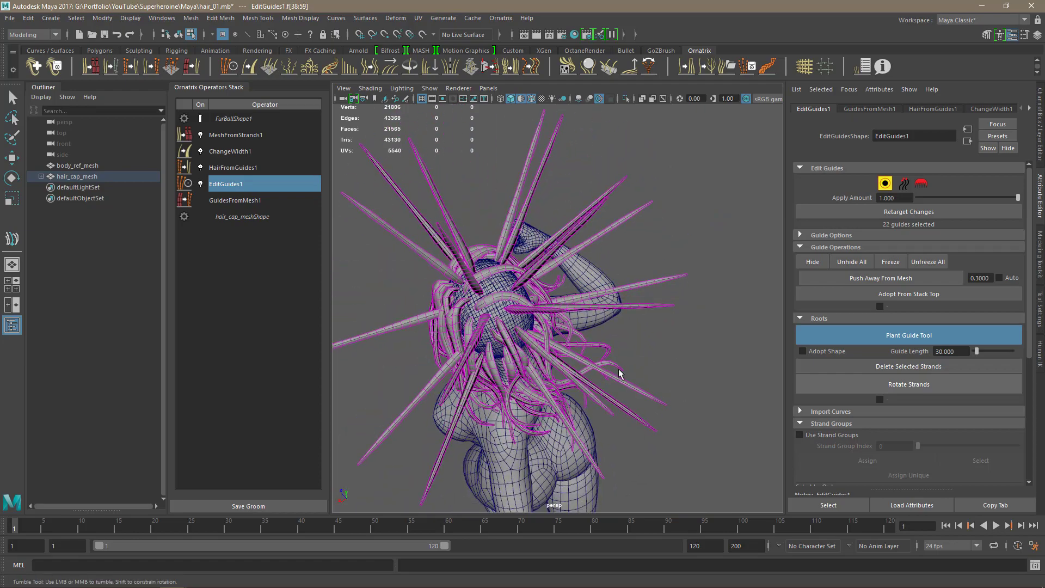
pyautogui.keyDown('alt'); pyautogui.moveTo(619, 373); pyautogui.dragTo(830, 351); pyautogui.keyUp('alt')
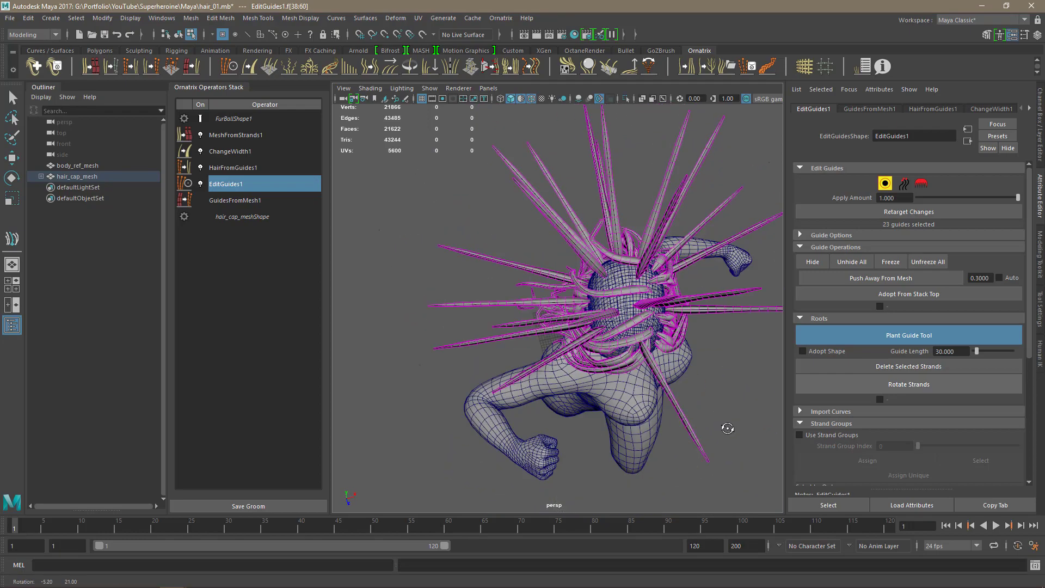
pyautogui.click(622, 297)
pyautogui.keyDown('alt'); pyautogui.moveTo(623, 296); pyautogui.dragTo(693, 347); pyautogui.keyUp('alt')
# Step: Brush the new upright guides on the character's right side back over the head one at a time
pyautogui.click(921, 184)
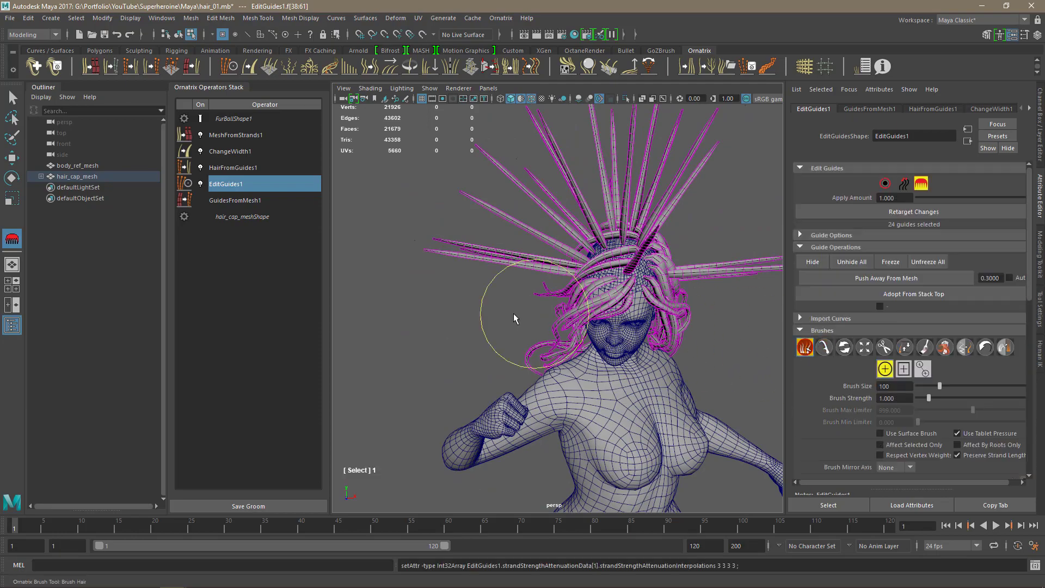
pyautogui.click(824, 348)
pyautogui.moveTo(548, 234)
pyautogui.keyDown('alt'); pyautogui.mouseDown()
pyautogui.moveTo(700, 303)
pyautogui.moveTo(758, 352)
pyautogui.moveTo(611, 442)
pyautogui.moveTo(564, 431)
pyautogui.moveTo(642, 425)
pyautogui.moveTo(510, 387)
pyautogui.mouseUp(); pyautogui.keyUp('alt')
pyautogui.moveTo(442, 384)
pyautogui.keyDown('alt'); pyautogui.mouseDown()
pyautogui.moveTo(611, 303)
pyautogui.moveTo(577, 452)
pyautogui.moveTo(502, 352)
pyautogui.moveTo(540, 314)
pyautogui.moveTo(713, 403)
pyautogui.moveTo(505, 312)
pyautogui.moveTo(544, 450)
pyautogui.moveTo(426, 408)
pyautogui.moveTo(621, 362)
pyautogui.moveTo(523, 280)
pyautogui.moveTo(463, 283)
pyautogui.moveTo(397, 268)
pyautogui.moveTo(490, 354)
pyautogui.moveTo(532, 452)
pyautogui.moveTo(534, 432)
pyautogui.moveTo(708, 302)
pyautogui.moveTo(494, 280)
pyautogui.moveTo(577, 376)
pyautogui.moveTo(595, 304)
pyautogui.moveTo(718, 362)
pyautogui.moveTo(553, 304)
pyautogui.moveTo(496, 372)
pyautogui.moveTo(425, 368)
pyautogui.moveTo(693, 327)
pyautogui.moveTo(501, 304)
pyautogui.moveTo(635, 322)
pyautogui.moveTo(572, 390)
pyautogui.moveTo(539, 327)
pyautogui.mouseUp(); pyautogui.keyUp('alt')
pyautogui.click(806, 347)
pyautogui.moveTo(558, 218)
pyautogui.keyDown('alt'); pyautogui.mouseDown()
pyautogui.moveTo(653, 307)
pyautogui.moveTo(456, 373)
pyautogui.moveTo(700, 327)
pyautogui.mouseUp(); pyautogui.keyUp('alt')
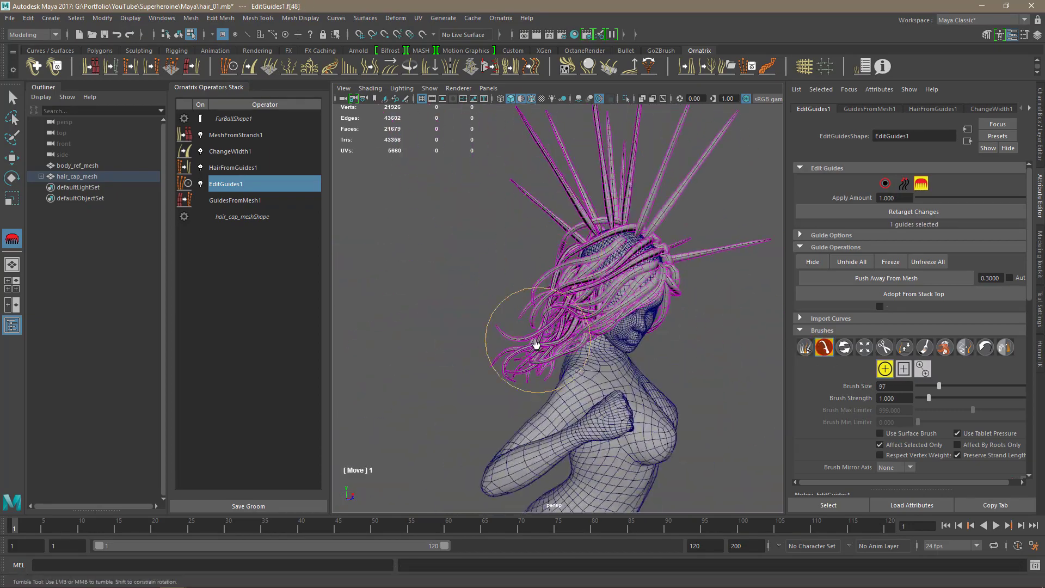
pyautogui.moveTo(536, 343)
pyautogui.keyDown('alt'); pyautogui.mouseDown()
pyautogui.moveTo(688, 419)
pyautogui.moveTo(520, 403)
pyautogui.mouseUp(); pyautogui.keyUp('alt')
# Step: Brush the upright guides on the crown and rear of the head down among the back strands
pyautogui.click(806, 348)
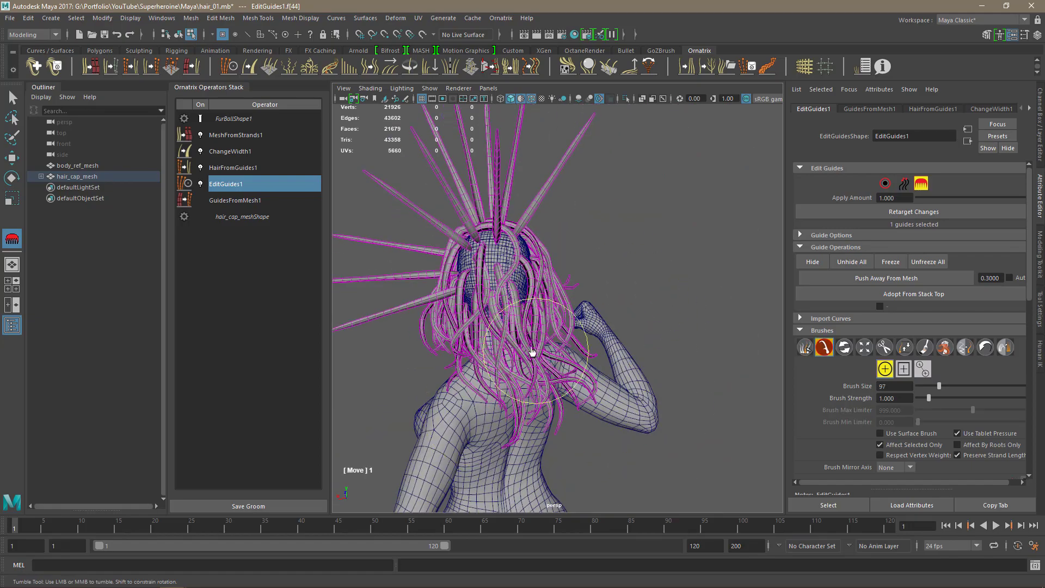
pyautogui.moveTo(523, 338)
pyautogui.keyDown('alt'); pyautogui.mouseDown()
pyautogui.moveTo(584, 431)
pyautogui.moveTo(460, 374)
pyautogui.moveTo(699, 380)
pyautogui.moveTo(583, 230)
pyautogui.mouseUp(); pyautogui.keyUp('alt')
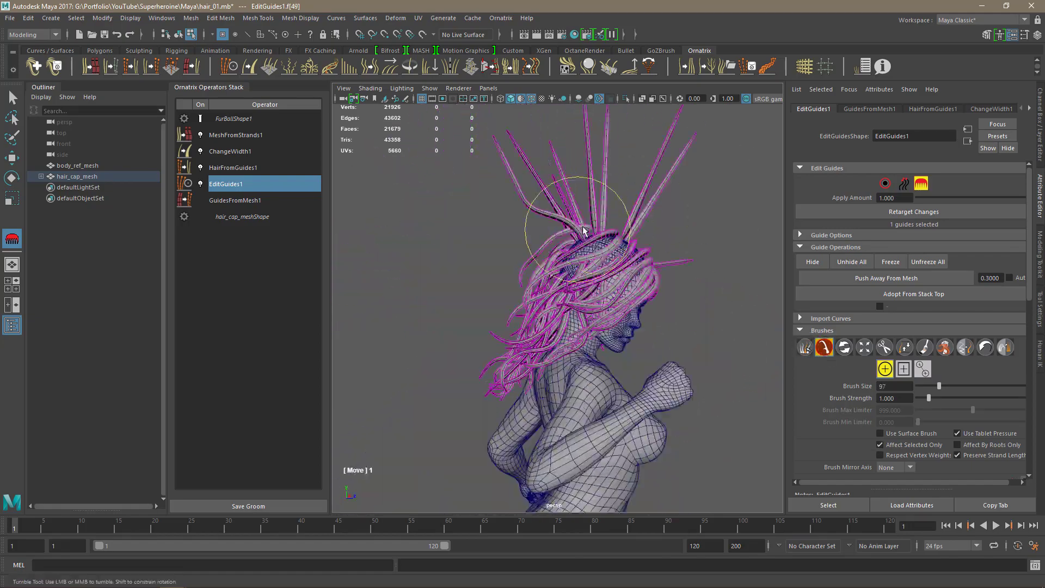
pyautogui.moveTo(487, 342)
pyautogui.keyDown('alt'); pyautogui.mouseDown()
pyautogui.moveTo(599, 326)
pyautogui.moveTo(619, 175)
pyautogui.moveTo(537, 233)
pyautogui.moveTo(527, 378)
pyautogui.moveTo(626, 355)
pyautogui.moveTo(595, 292)
pyautogui.moveTo(724, 253)
pyautogui.moveTo(643, 327)
pyautogui.moveTo(654, 288)
pyautogui.moveTo(692, 365)
pyautogui.moveTo(565, 174)
pyautogui.moveTo(564, 285)
pyautogui.moveTo(490, 228)
pyautogui.moveTo(476, 273)
pyautogui.moveTo(677, 327)
pyautogui.moveTo(585, 391)
pyautogui.mouseUp(); pyautogui.keyUp('alt')
pyautogui.moveTo(687, 326)
pyautogui.keyDown('alt'); pyautogui.mouseDown()
pyautogui.moveTo(695, 226)
pyautogui.moveTo(691, 356)
pyautogui.mouseUp(); pyautogui.keyUp('alt')
pyautogui.keyDown('alt'); pyautogui.moveTo(654, 417); pyautogui.dragTo(633, 364); pyautogui.keyUp('alt')
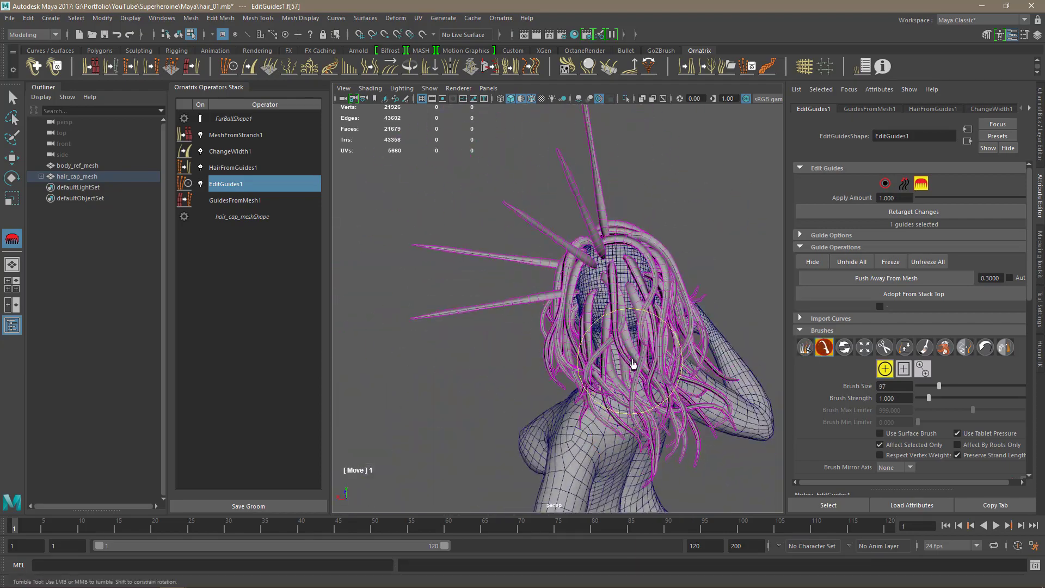
pyautogui.moveTo(572, 434)
pyautogui.keyDown('alt'); pyautogui.mouseDown()
pyautogui.moveTo(610, 381)
pyautogui.moveTo(653, 280)
pyautogui.moveTo(712, 427)
pyautogui.moveTo(489, 449)
pyautogui.mouseUp(); pyautogui.keyUp('alt')
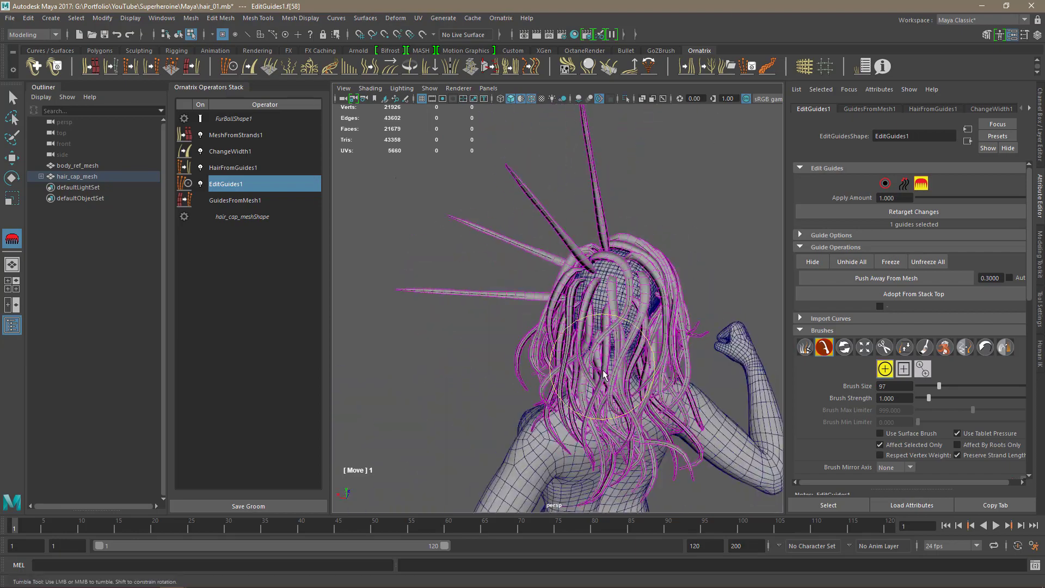
# Step: Brush down the remaining upright guides on the character's left side of the head
pyautogui.moveTo(529, 288)
pyautogui.keyDown('alt'); pyautogui.mouseDown()
pyautogui.moveTo(567, 403)
pyautogui.moveTo(599, 436)
pyautogui.moveTo(635, 401)
pyautogui.moveTo(585, 340)
pyautogui.moveTo(677, 413)
pyautogui.moveTo(628, 361)
pyautogui.moveTo(578, 414)
pyautogui.moveTo(718, 303)
pyautogui.moveTo(687, 327)
pyautogui.moveTo(644, 287)
pyautogui.moveTo(611, 222)
pyautogui.moveTo(514, 168)
pyautogui.moveTo(572, 431)
pyautogui.mouseUp(); pyautogui.keyUp('alt')
pyautogui.click(804, 347)
pyautogui.click(825, 347)
pyautogui.keyDown('alt'); pyautogui.moveTo(651, 343); pyautogui.dragTo(684, 388); pyautogui.keyUp('alt')
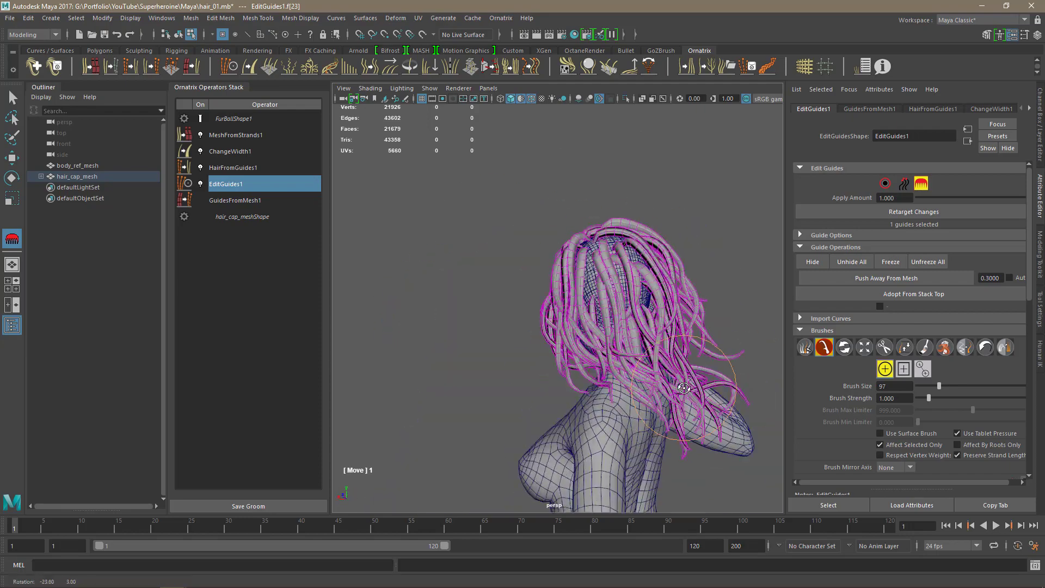
# Step: Refine individual strands along the left side of the hair, pulling stray tips into the flow
pyautogui.keyDown('alt'); pyautogui.moveTo(537, 415); pyautogui.dragTo(652, 204); pyautogui.keyUp('alt')
pyautogui.keyDown('alt'); pyautogui.moveTo(746, 416); pyautogui.dragTo(575, 406); pyautogui.keyUp('alt')
pyautogui.moveTo(475, 403)
pyautogui.keyDown('alt'); pyautogui.mouseDown()
pyautogui.moveTo(479, 360)
pyautogui.moveTo(656, 357)
pyautogui.moveTo(661, 312)
pyautogui.moveTo(696, 250)
pyautogui.moveTo(687, 253)
pyautogui.mouseUp(); pyautogui.keyUp('alt')
pyautogui.click(805, 347)
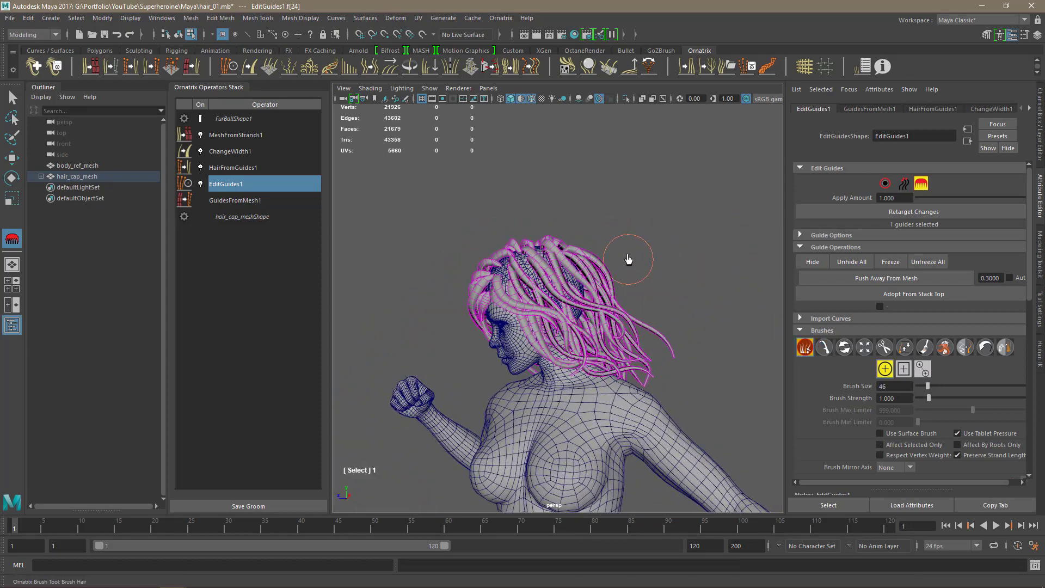
pyautogui.moveTo(722, 383)
pyautogui.keyDown('alt'); pyautogui.mouseDown()
pyautogui.moveTo(461, 386)
pyautogui.moveTo(442, 404)
pyautogui.moveTo(588, 306)
pyautogui.mouseUp(); pyautogui.keyUp('alt')
pyautogui.press('ctrl')
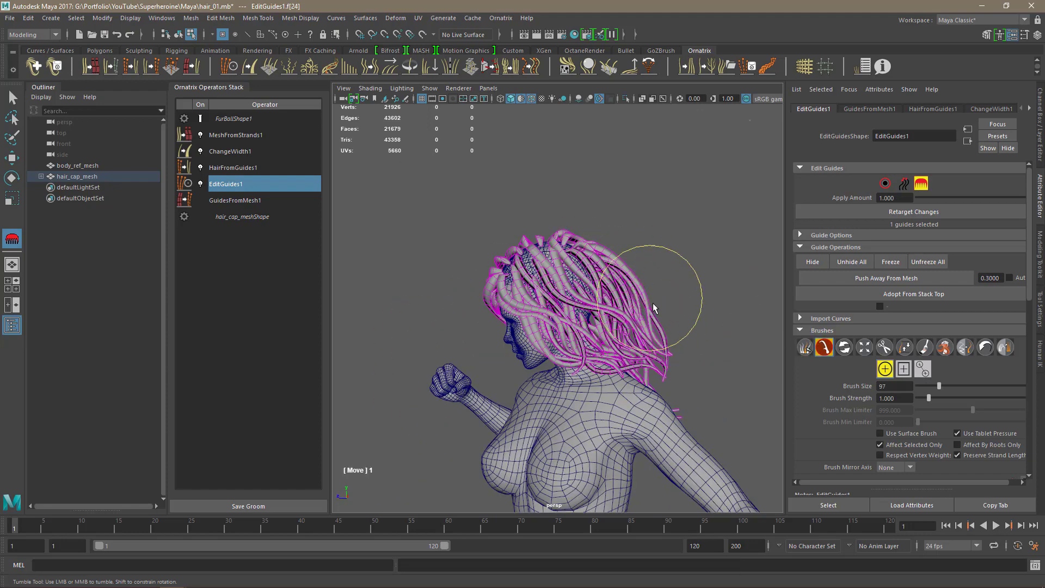
# Step: Reshape single guides at the back and sides of the hair to cover bare scalp and even out the silhouette
pyautogui.keyDown('alt'); pyautogui.moveTo(659, 403); pyautogui.dragTo(566, 381); pyautogui.keyUp('alt')
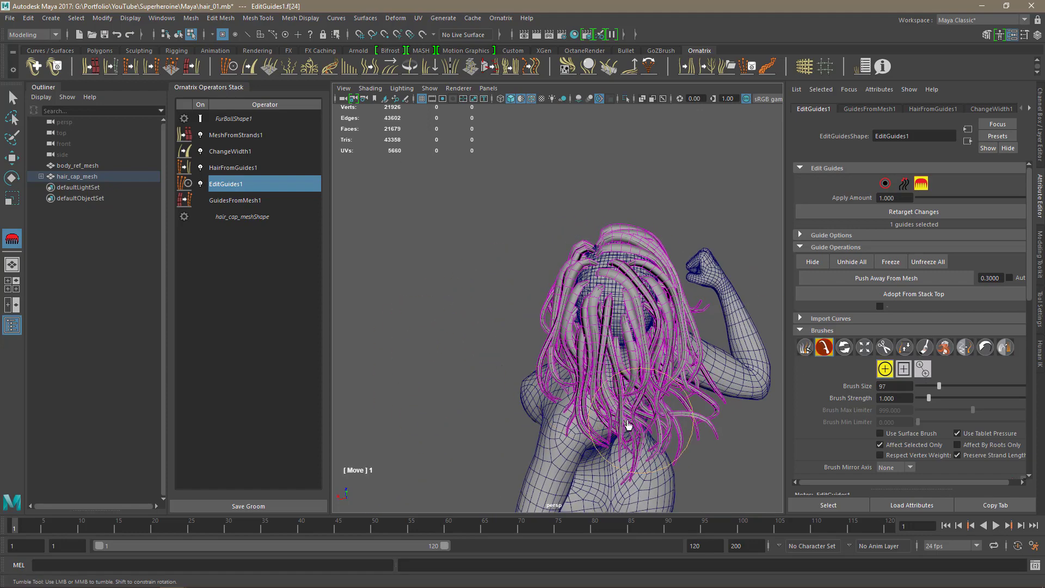
pyautogui.keyDown('alt'); pyautogui.moveTo(547, 438); pyautogui.dragTo(457, 290); pyautogui.keyUp('alt')
pyautogui.moveTo(434, 411)
pyautogui.keyDown('alt'); pyautogui.mouseDown()
pyautogui.moveTo(681, 298)
pyautogui.moveTo(578, 319)
pyautogui.mouseUp(); pyautogui.keyUp('alt')
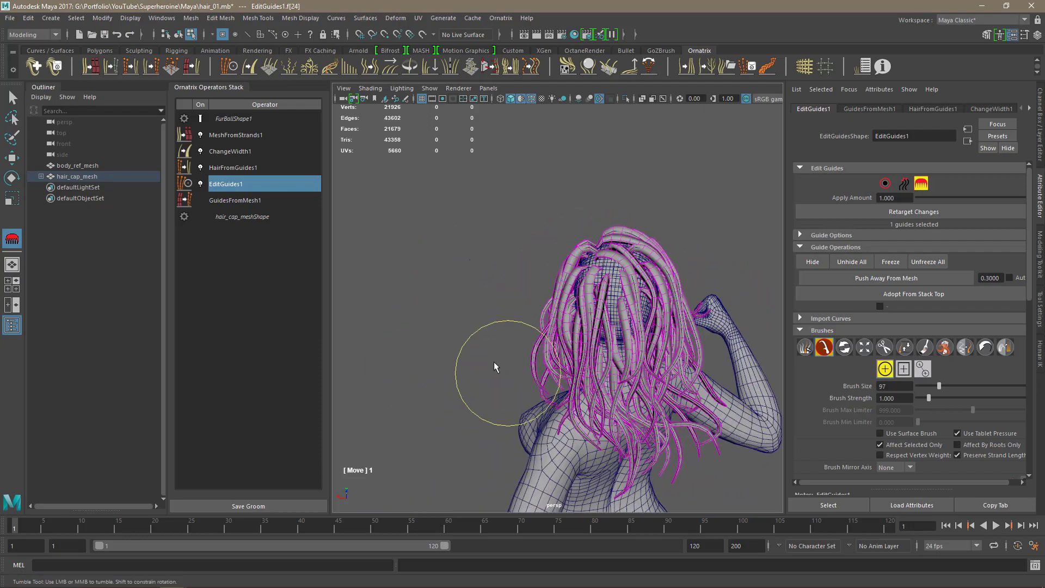
pyautogui.keyDown('alt'); pyautogui.moveTo(496, 366); pyautogui.dragTo(604, 319); pyautogui.keyUp('alt')
pyautogui.moveTo(678, 295)
pyautogui.keyDown('alt'); pyautogui.mouseDown()
pyautogui.moveTo(712, 299)
pyautogui.moveTo(607, 389)
pyautogui.moveTo(661, 343)
pyautogui.moveTo(681, 373)
pyautogui.moveTo(551, 433)
pyautogui.mouseUp(); pyautogui.keyUp('alt')
pyautogui.keyDown('alt'); pyautogui.moveTo(441, 395); pyautogui.dragTo(659, 426); pyautogui.keyUp('alt')
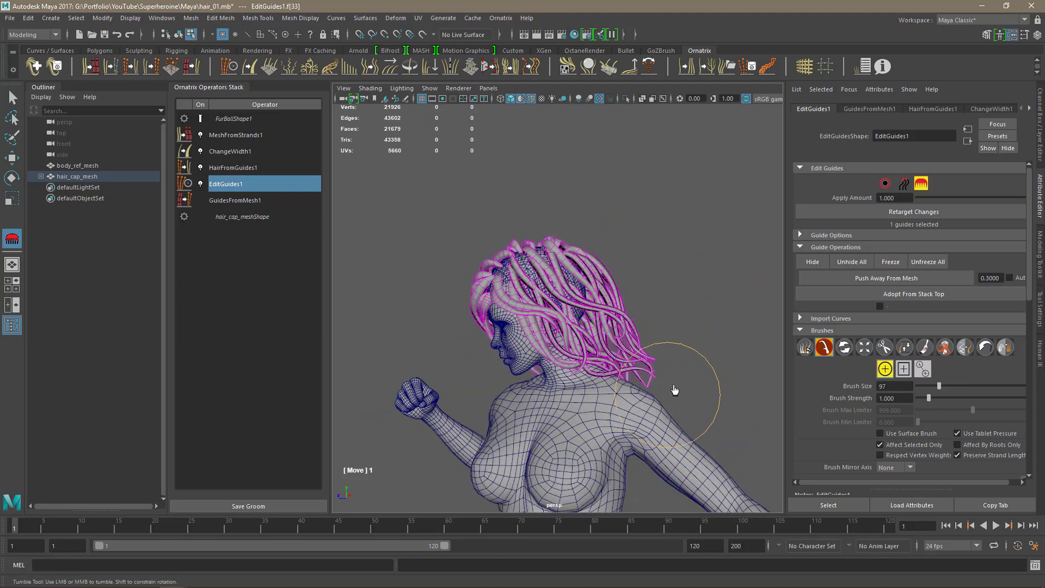
pyautogui.keyDown('alt'); pyautogui.moveTo(674, 390); pyautogui.dragTo(652, 371); pyautogui.keyUp('alt')
pyautogui.keyDown('alt'); pyautogui.moveTo(569, 450); pyautogui.dragTo(625, 375); pyautogui.keyUp('alt')
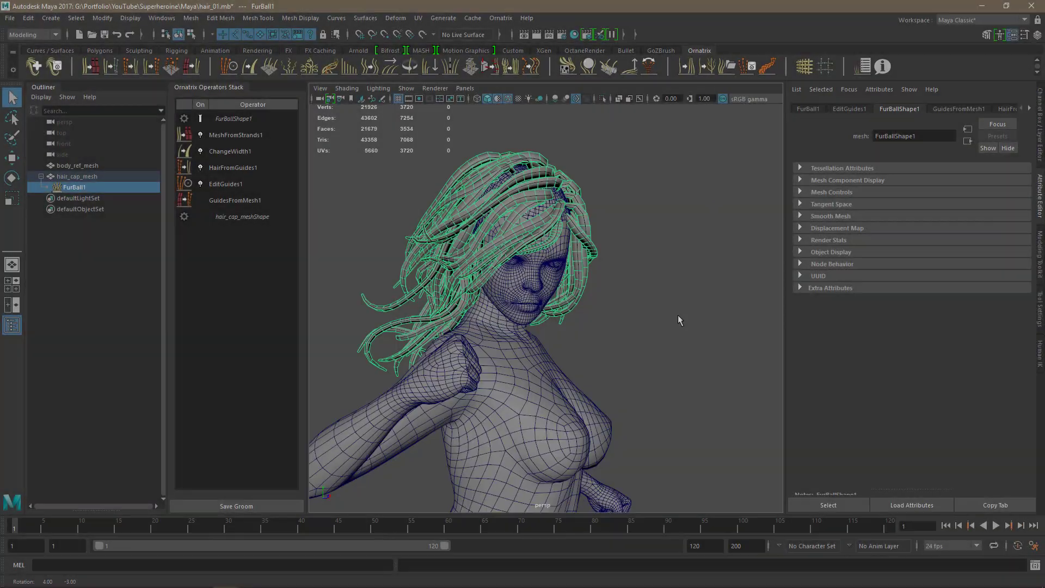
# Step: Save the scene as a new Maya Binary file named hair_02
pyautogui.click(10, 18)
pyautogui.click(38, 64)
pyautogui.write('hair_02')
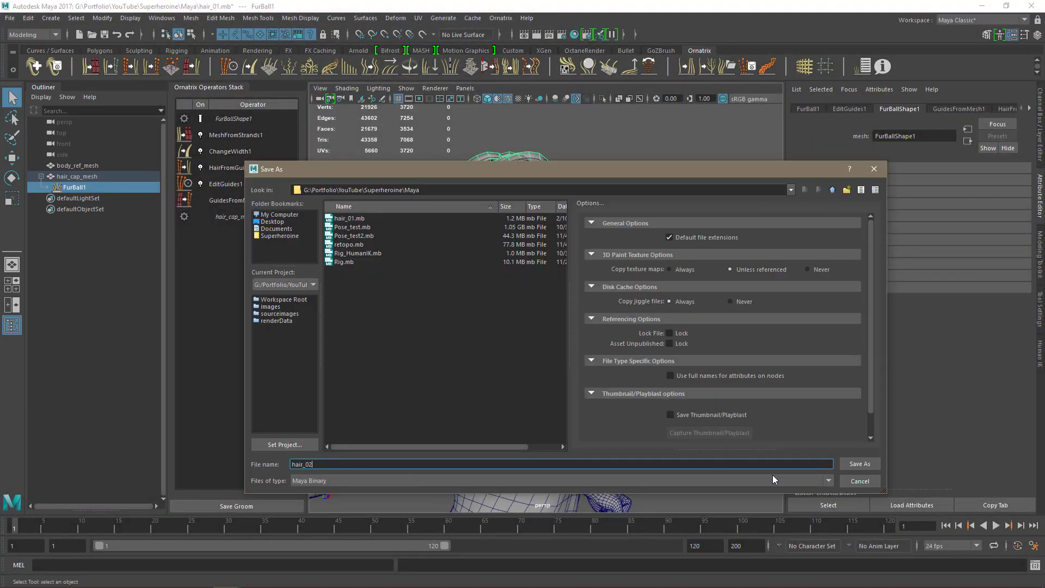
pyautogui.click(858, 464)
# Step: Duplicate hair_cap_mesh together with its groom, hide the original, and select the duplicate's FurBall1
pyautogui.click(27, 18)
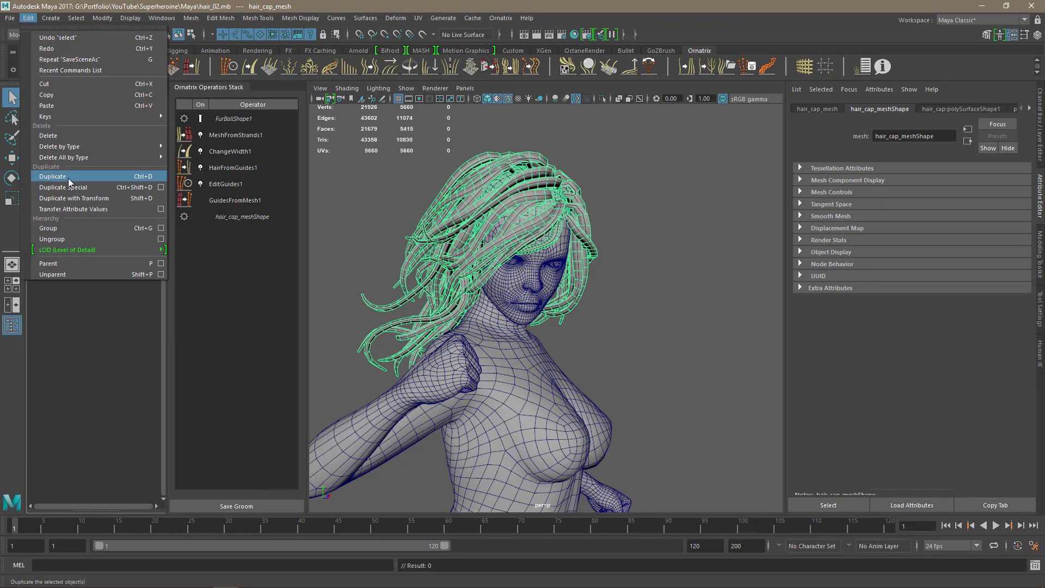
pyautogui.click(67, 178)
pyautogui.click(67, 176)
pyautogui.hotkey('ctrl', 'h')
pyautogui.click(74, 209)
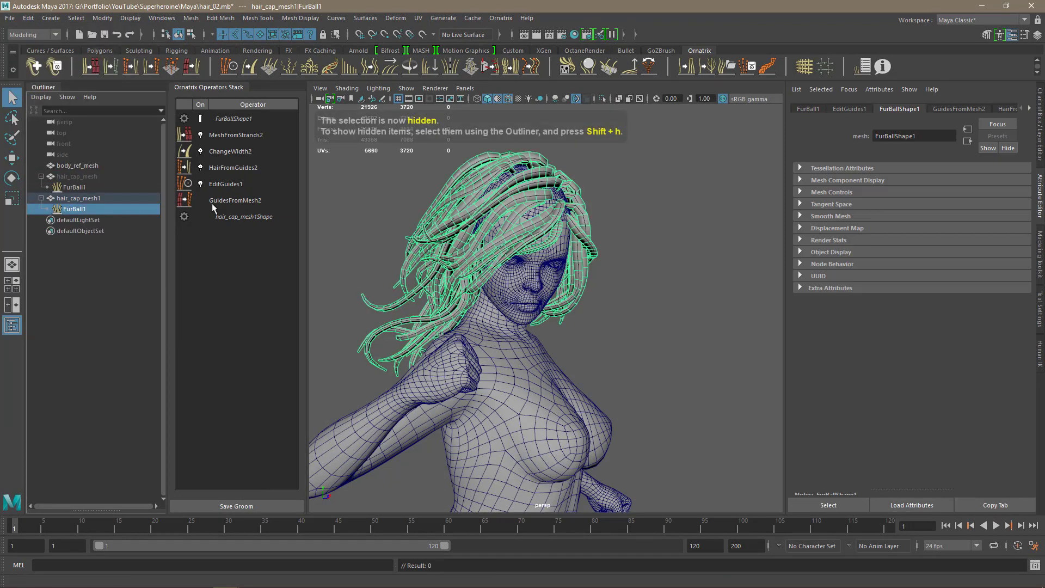
# Step: Delete MeshFromStrands2 from the duplicated groom's stack and set the ChangeWidth2 width to 0.5
pyautogui.click(231, 135)
pyautogui.press('Delete')
pyautogui.click(217, 151)
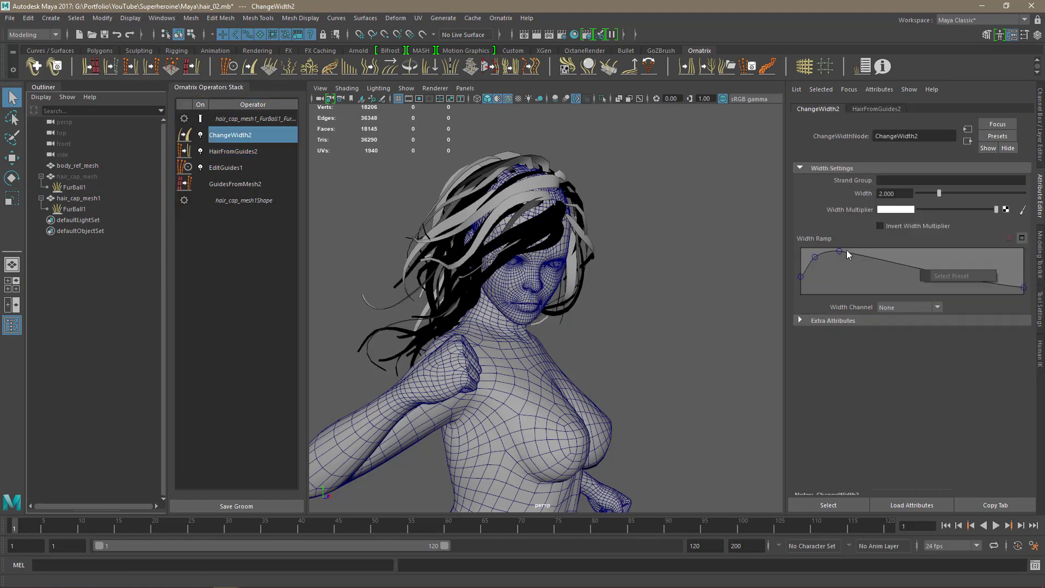
pyautogui.moveTo(900, 194); pyautogui.dragTo(840, 194)
pyautogui.write('0.5')
pyautogui.press('Return')
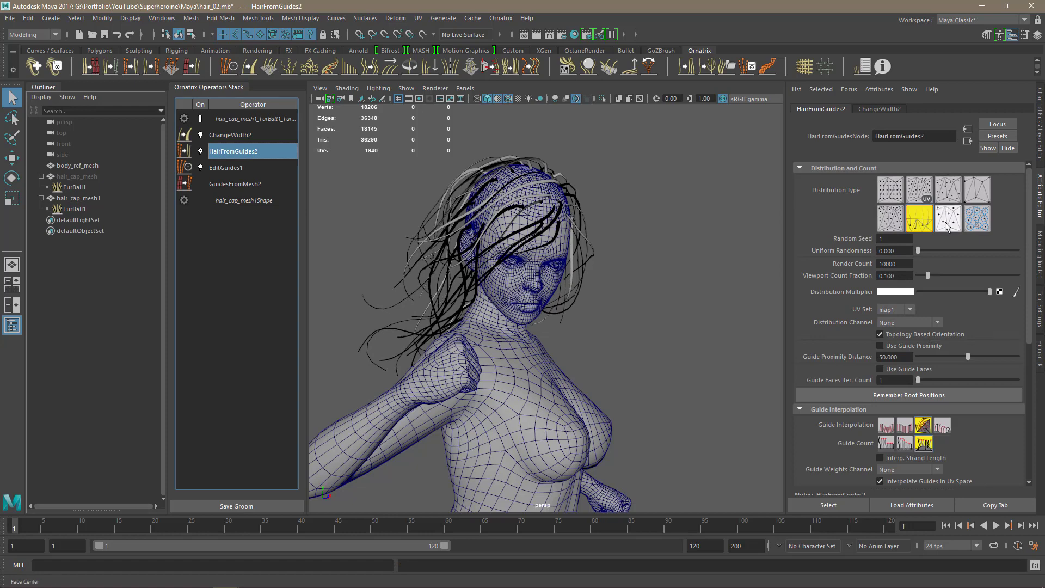
# Step: Switch the HairFromGuides2 distribution type to Face Center and save the scene
pyautogui.hotkey('ctrl', 's')
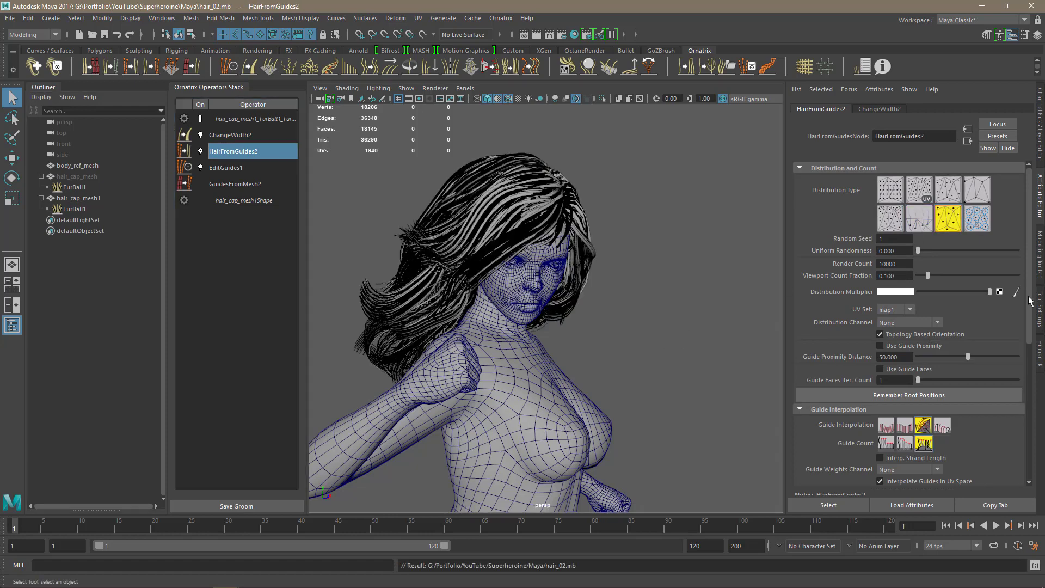
pyautogui.moveTo(1023, 297); pyautogui.dragTo(1043, 436)
pyautogui.scroll(2, 883, 354)
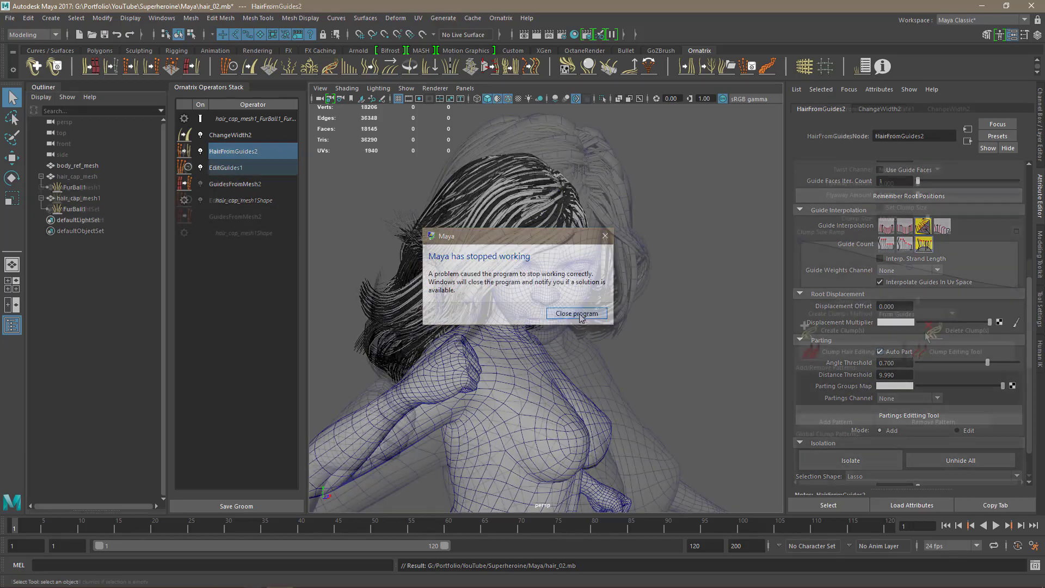
# Step: Adjust the midpoint of Clump1's amount ramp and set the ChangeWidth2 width to 0.979
pyautogui.keyDown('alt'); pyautogui.moveTo(782, 347); pyautogui.dragTo(626, 326); pyautogui.keyUp('alt')
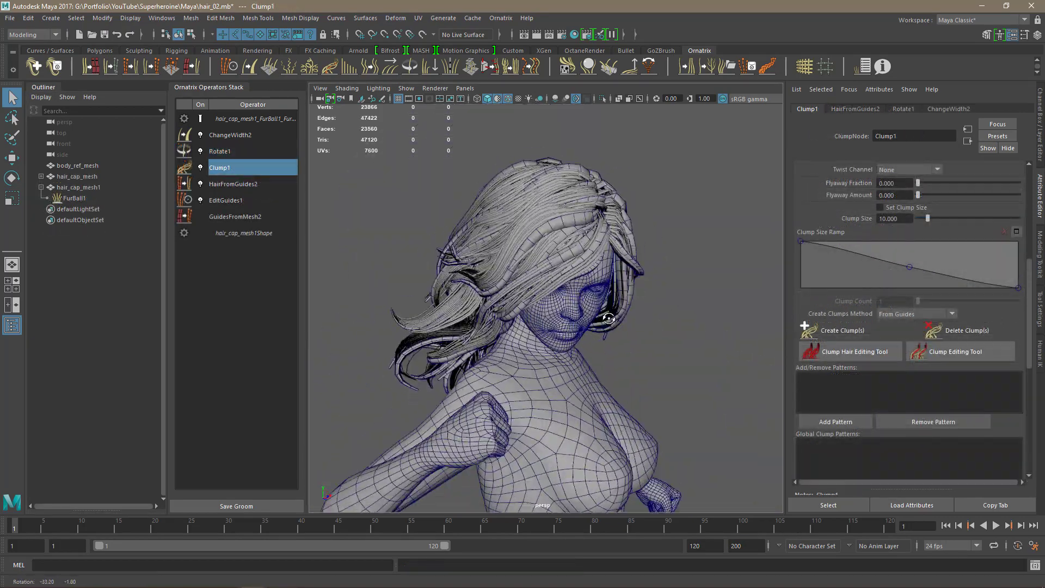
pyautogui.moveTo(1029, 302); pyautogui.dragTo(1026, 203)
pyautogui.moveTo(914, 255); pyautogui.dragTo(915, 257)
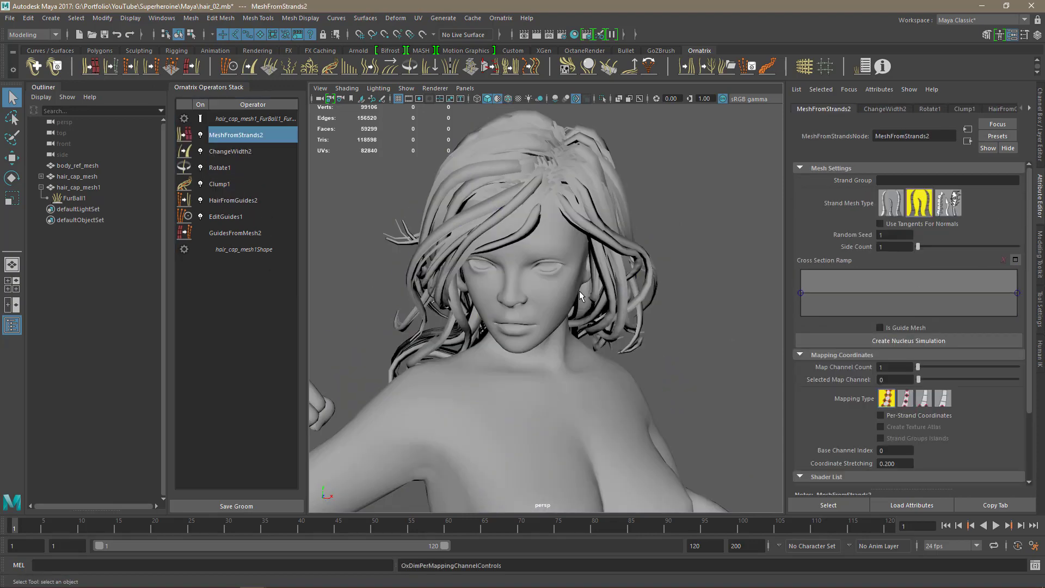
pyautogui.keyDown('alt'); pyautogui.moveTo(581, 296); pyautogui.dragTo(575, 334); pyautogui.keyUp('alt')
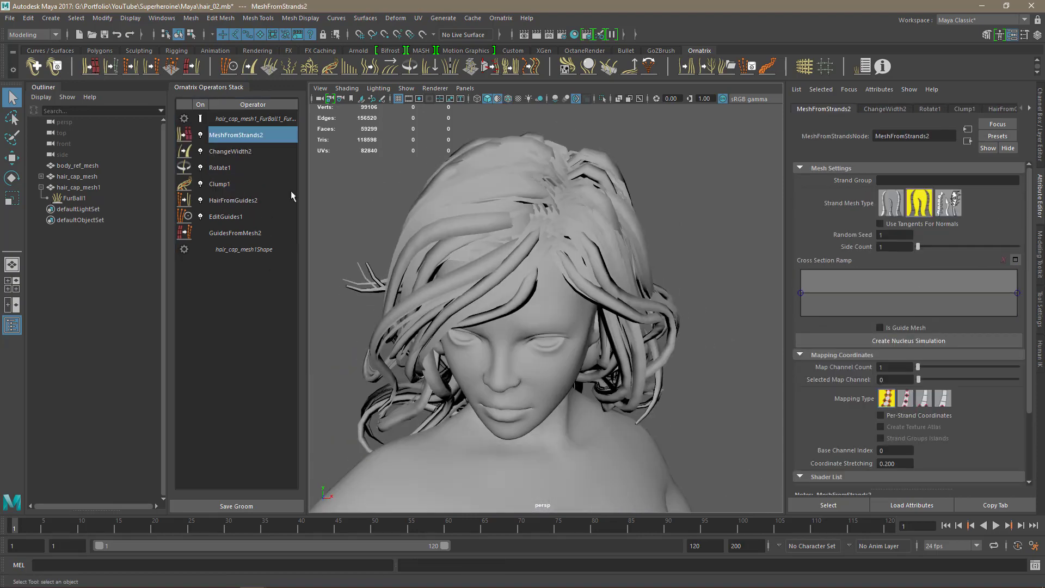
pyautogui.click(886, 109)
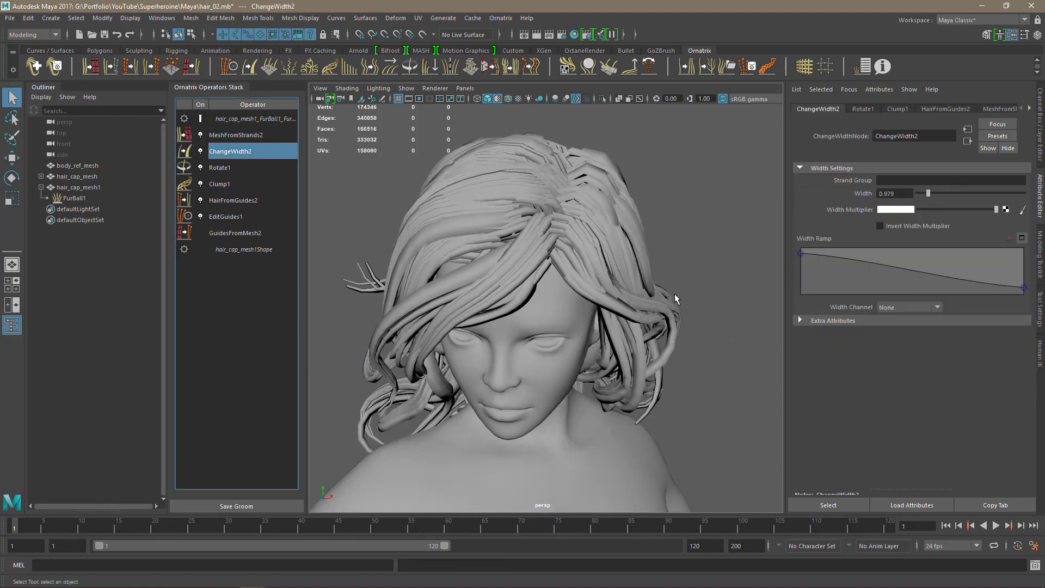
pyautogui.keyDown('alt'); pyautogui.moveTo(675, 299); pyautogui.dragTo(648, 266); pyautogui.keyUp('alt')
pyautogui.scroll(-4, 648, 267)
# Step: Add a Detail operator above Rotate1 and raise its value to give the strands more points
pyautogui.click(219, 168)
pyautogui.click(370, 66)
pyautogui.moveTo(931, 193); pyautogui.dragTo(1024, 193)
pyautogui.scroll(4, 641, 290)
pyautogui.keyDown('alt'); pyautogui.moveTo(661, 278); pyautogui.dragTo(599, 289); pyautogui.keyUp('alt')
# Step: Add a Length operator with a value of 0.8 above Detail1 and adjust its length randomization
pyautogui.click(349, 66)
pyautogui.moveTo(918, 275); pyautogui.dragTo(933, 279)
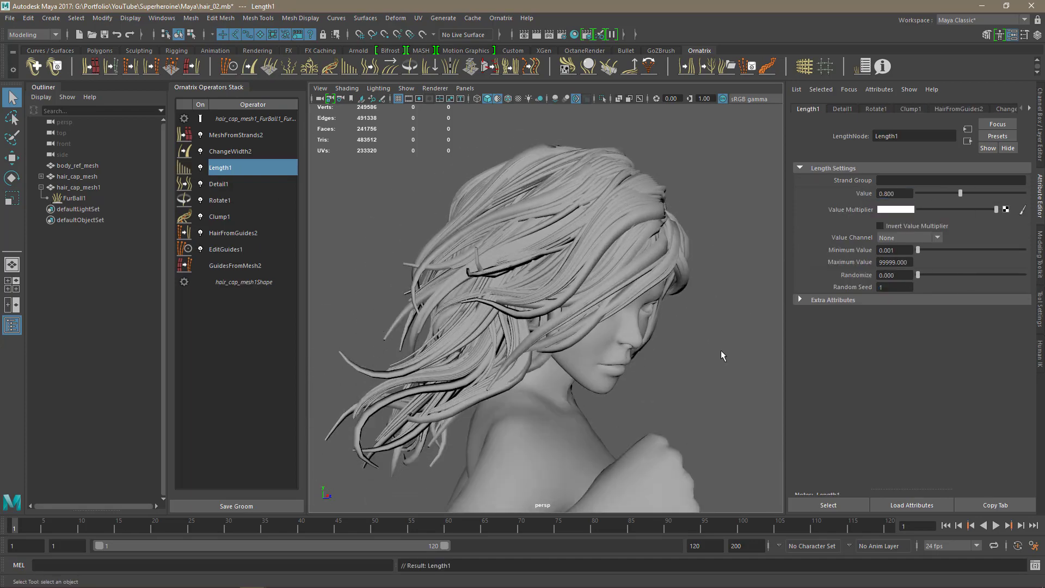
pyautogui.keyDown('alt'); pyautogui.moveTo(722, 352); pyautogui.dragTo(770, 372); pyautogui.keyUp('alt')
# Step: Raise the middle point of Clump1's amount ramp to tighten the clumps along the strands
pyautogui.click(220, 216)
pyautogui.keyDown('alt'); pyautogui.moveTo(598, 326); pyautogui.dragTo(627, 321); pyautogui.keyUp('alt')
pyautogui.moveTo(910, 253)
pyautogui.mouseDown()
pyautogui.moveTo(894, 244)
pyautogui.moveTo(908, 233)
pyautogui.mouseUp()
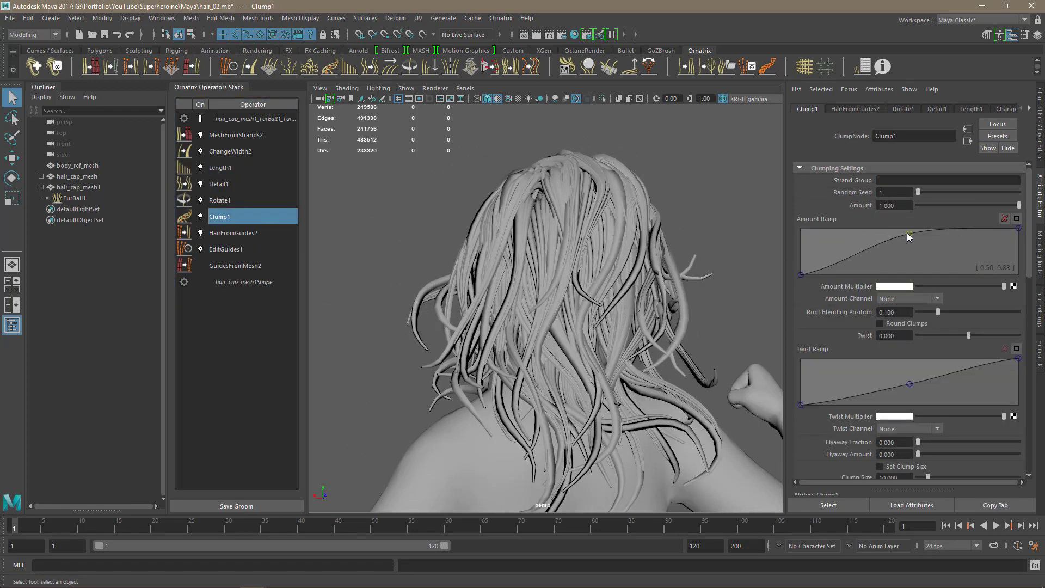
pyautogui.keyDown('alt'); pyautogui.moveTo(762, 349); pyautogui.dragTo(555, 364); pyautogui.keyUp('alt')
pyautogui.click(800, 275)
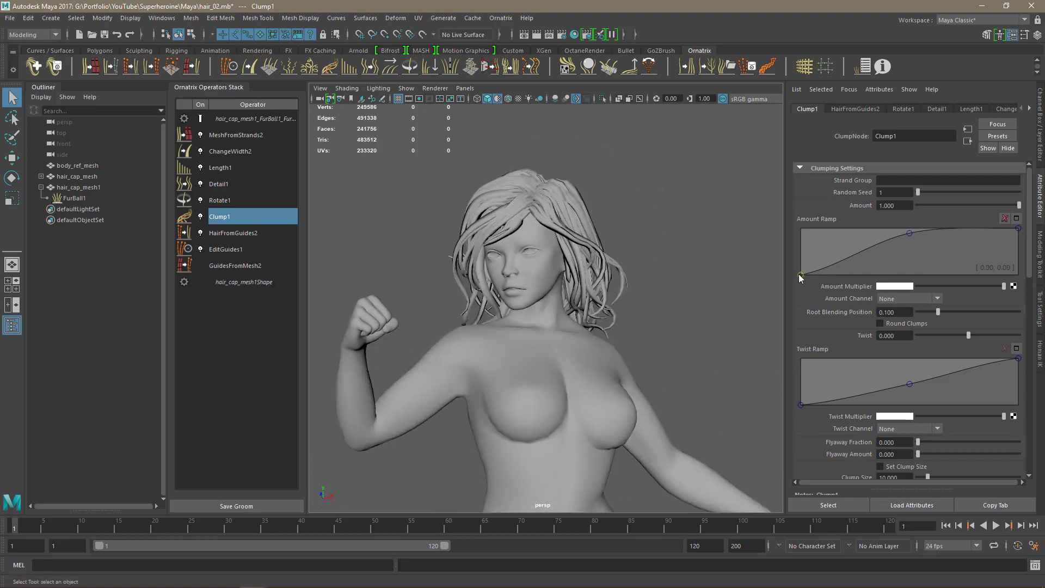
pyautogui.scroll(5, 528, 233)
pyautogui.scroll(-3, 528, 233)
# Step: Set the strand width in ChangeWidth2 to 0.7
pyautogui.keyDown('alt'); pyautogui.moveTo(527, 234); pyautogui.dragTo(560, 354); pyautogui.keyUp('alt')
pyautogui.click(231, 151)
pyautogui.moveTo(898, 193); pyautogui.dragTo(868, 193)
pyautogui.write('0.')
pyautogui.keyDown('alt'); pyautogui.moveTo(642, 262); pyautogui.dragTo(659, 338); pyautogui.keyUp('alt')
pyautogui.scroll(5, 658, 338)
pyautogui.moveTo(898, 193); pyautogui.dragTo(868, 193)
pyautogui.write('0.7')
pyautogui.press('Return')
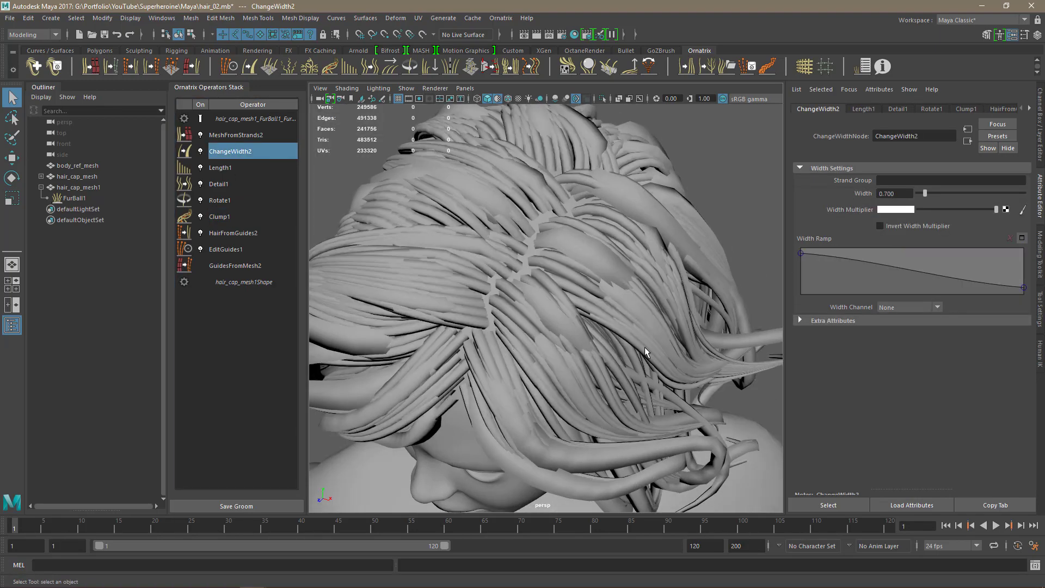
# Step: Inspect the strand tips and side profile of the hair_cap_mesh1 groom, checking Length1 and EditGuides1
pyautogui.scroll(-5, 646, 353)
pyautogui.keyDown('alt'); pyautogui.moveTo(523, 371); pyautogui.dragTo(674, 345); pyautogui.keyUp('alt')
pyautogui.click(220, 168)
pyautogui.scroll(5, 594, 337)
pyautogui.keyDown('alt'); pyautogui.moveTo(594, 337); pyautogui.dragTo(664, 326); pyautogui.keyUp('alt')
pyautogui.click(228, 250)
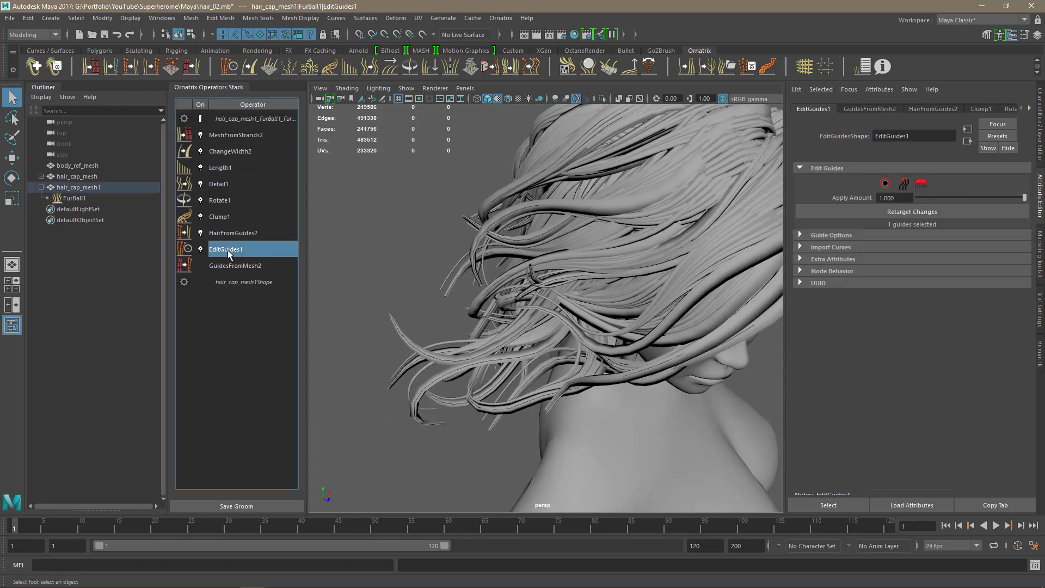
# Step: Compare the strands with Clump1 disabled and enabled, and set Length1 to 1 with a randomize amount of 0.552
pyautogui.click(217, 213)
pyautogui.click(201, 217)
pyautogui.click(200, 217)
pyautogui.moveTo(1029, 262); pyautogui.dragTo(1029, 457)
pyautogui.keyDown('alt'); pyautogui.moveTo(626, 348); pyautogui.dragTo(746, 357); pyautogui.keyUp('alt')
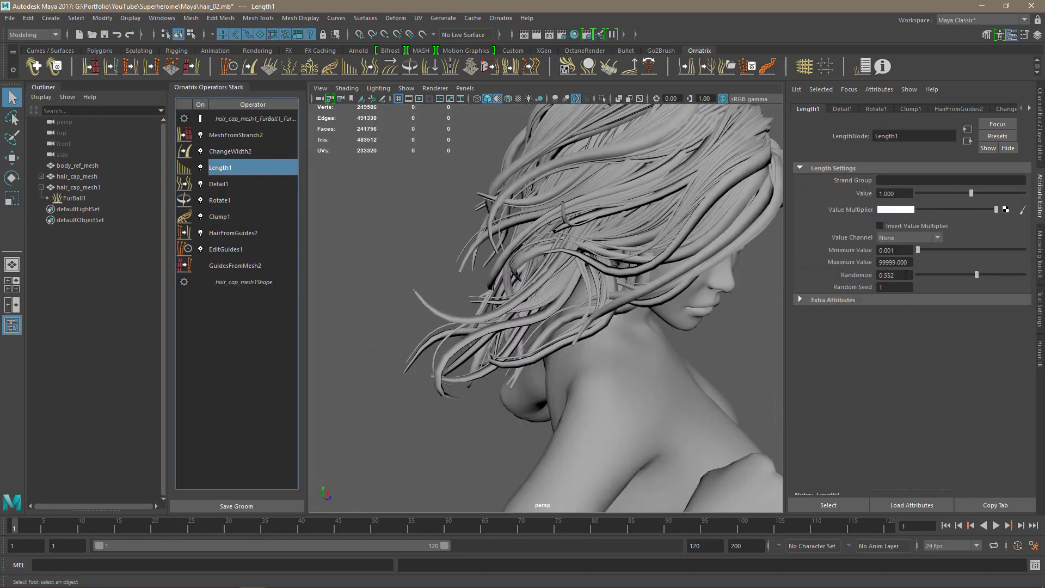
# Step: On the hair_cap_mesh groom, shape the ChangeWidth1 ramp to taper near the tip and set HairFromGuides1's render count to 1000
pyautogui.click(234, 152)
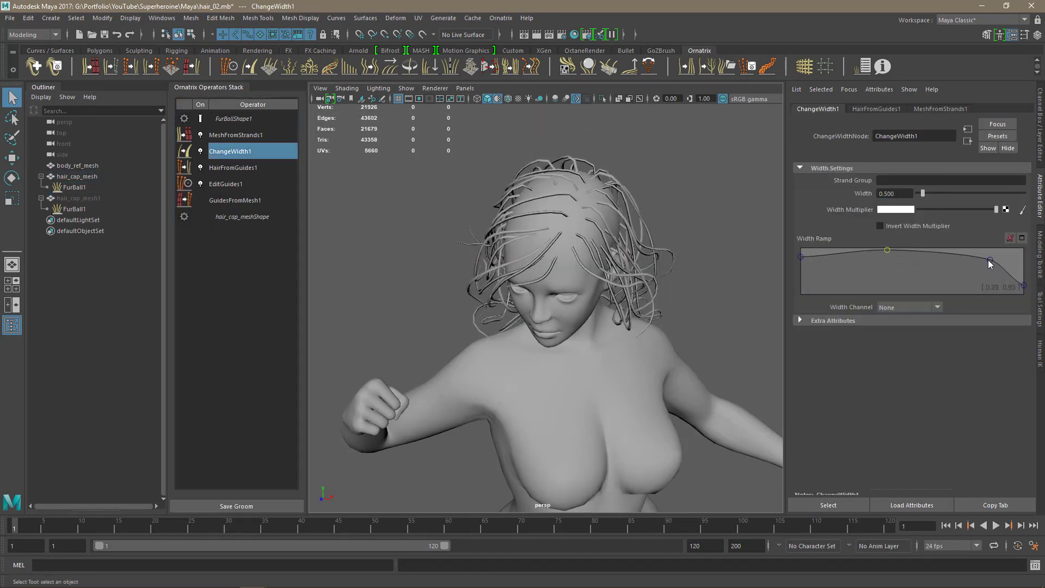
pyautogui.click(225, 169)
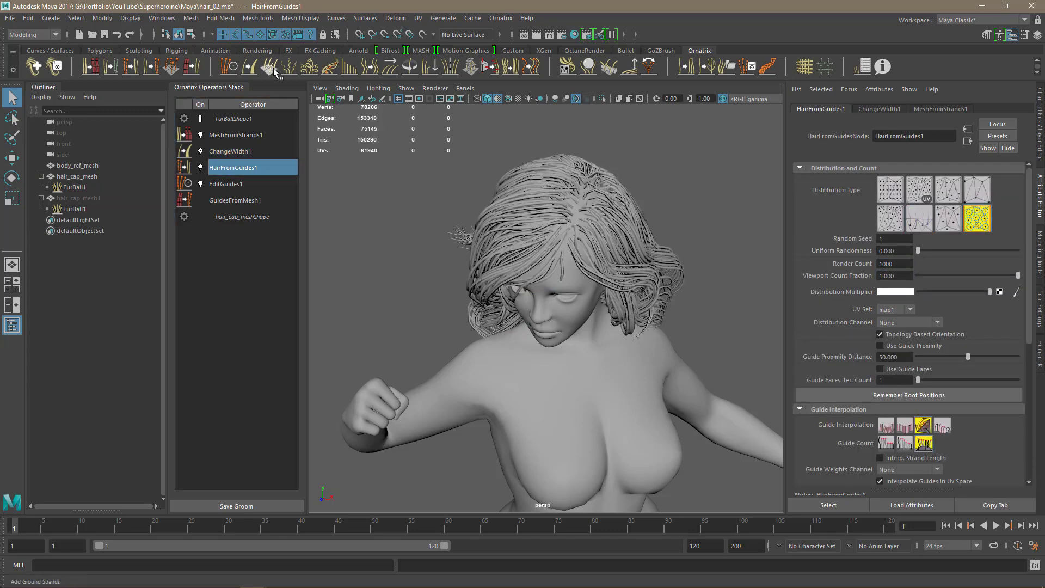
# Step: Add Clump and Detail operators above HairFromGuides1 and reshape the clump's amount ramp
pyautogui.click(270, 68)
pyautogui.click(896, 446)
pyautogui.click(842, 429)
pyautogui.moveTo(1029, 306); pyautogui.dragTo(1028, 245)
pyautogui.moveTo(910, 254); pyautogui.dragTo(799, 254)
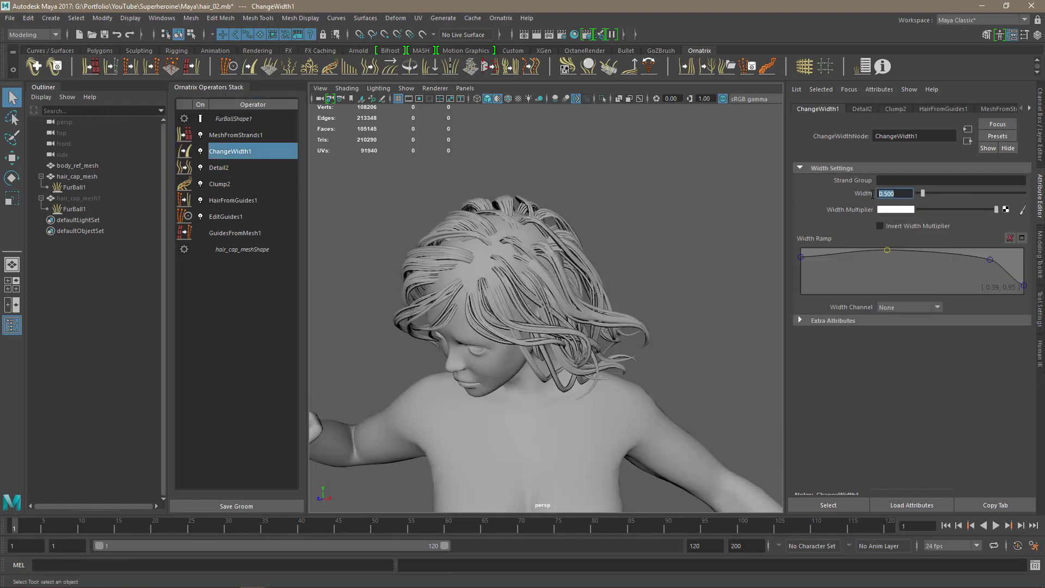
# Step: Hide hair_cap_mesh1 and raise Clump2's amount ramp nearer the roots of the hair_cap_mesh strands
pyautogui.moveTo(626, 321)
pyautogui.keyDown('alt'); pyautogui.mouseDown()
pyautogui.moveTo(651, 329)
pyautogui.moveTo(621, 326)
pyautogui.mouseUp(); pyautogui.keyUp('alt')
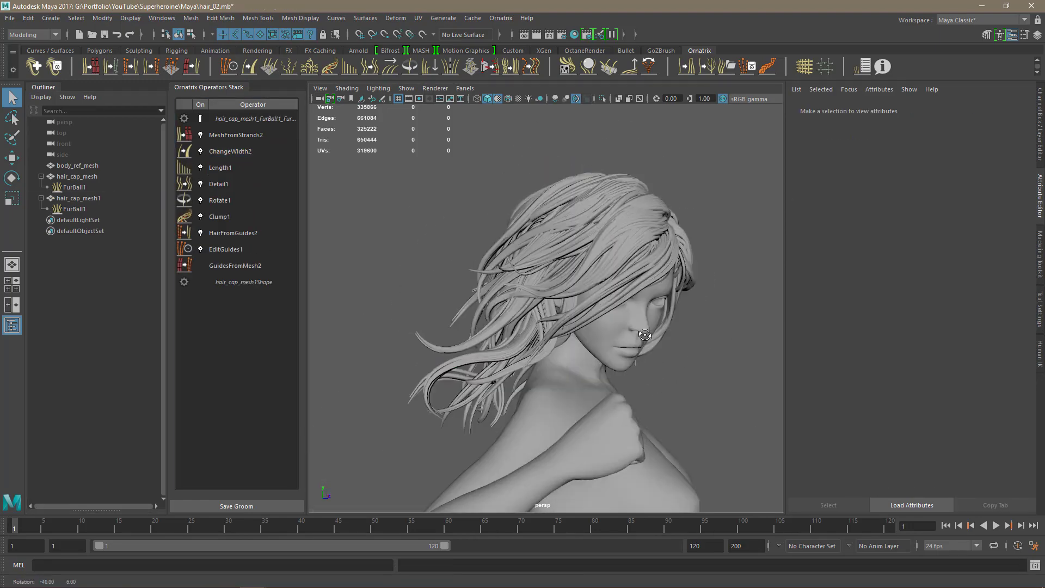
pyautogui.keyDown('alt'); pyautogui.moveTo(550, 337); pyautogui.dragTo(627, 370); pyautogui.keyUp('alt')
pyautogui.click(74, 198)
pyautogui.hotkey('ctrl', 'h')
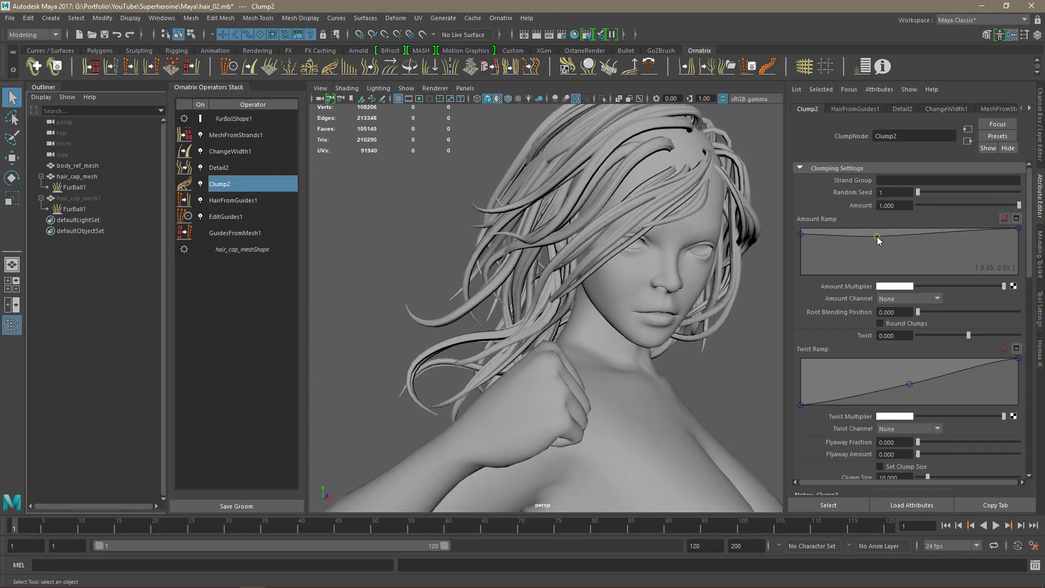
# Step: Set the strand width in ChangeWidth1 to 1 and review both grooms together around the head
pyautogui.keyDown('alt'); pyautogui.moveTo(779, 283); pyautogui.dragTo(770, 287); pyautogui.keyUp('alt')
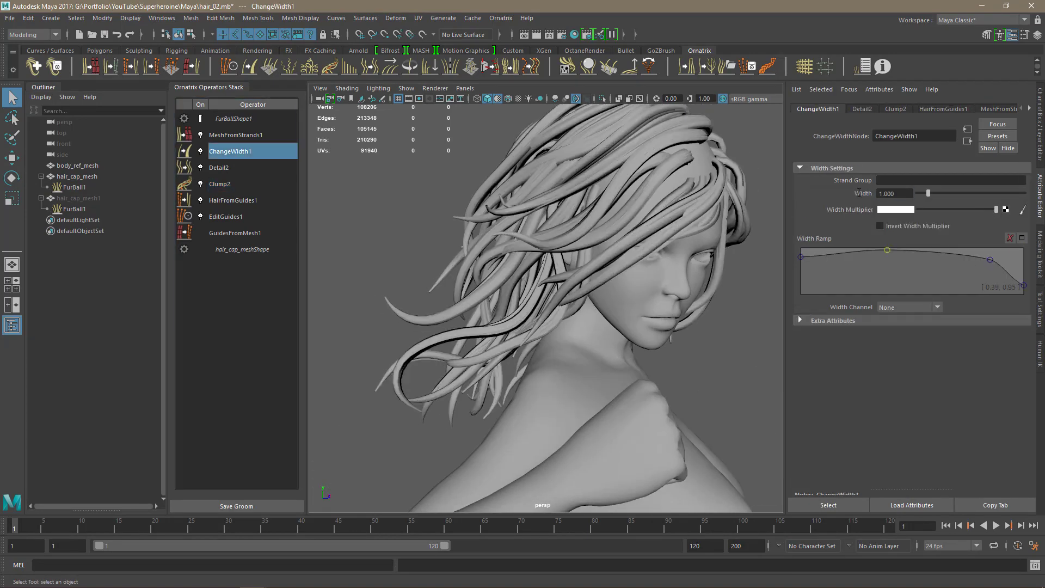
pyautogui.keyDown('alt'); pyautogui.moveTo(708, 297); pyautogui.dragTo(673, 303); pyautogui.keyUp('alt')
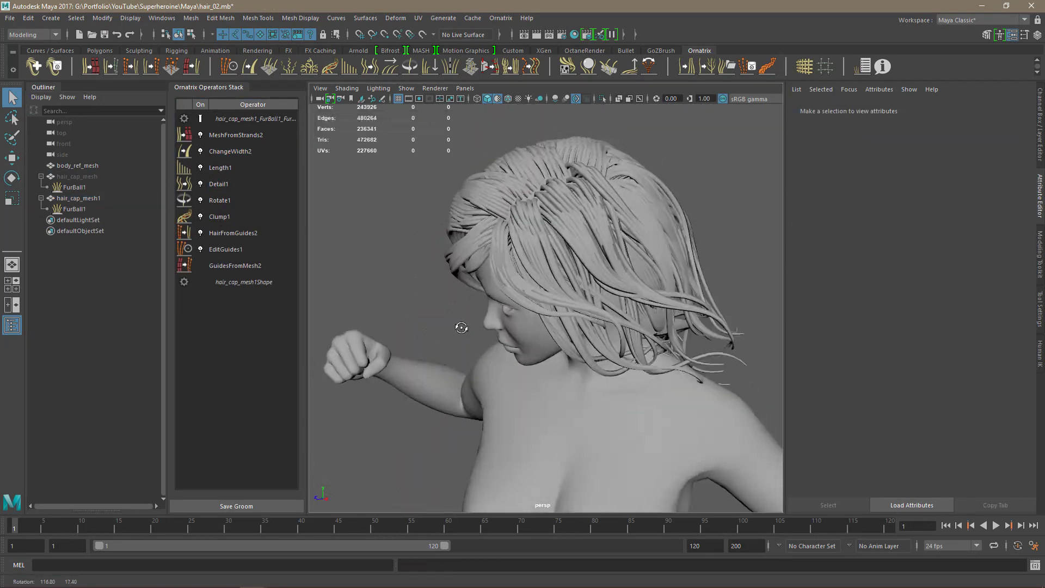
pyautogui.keyDown('alt'); pyautogui.moveTo(458, 326); pyautogui.dragTo(599, 332); pyautogui.keyUp('alt')
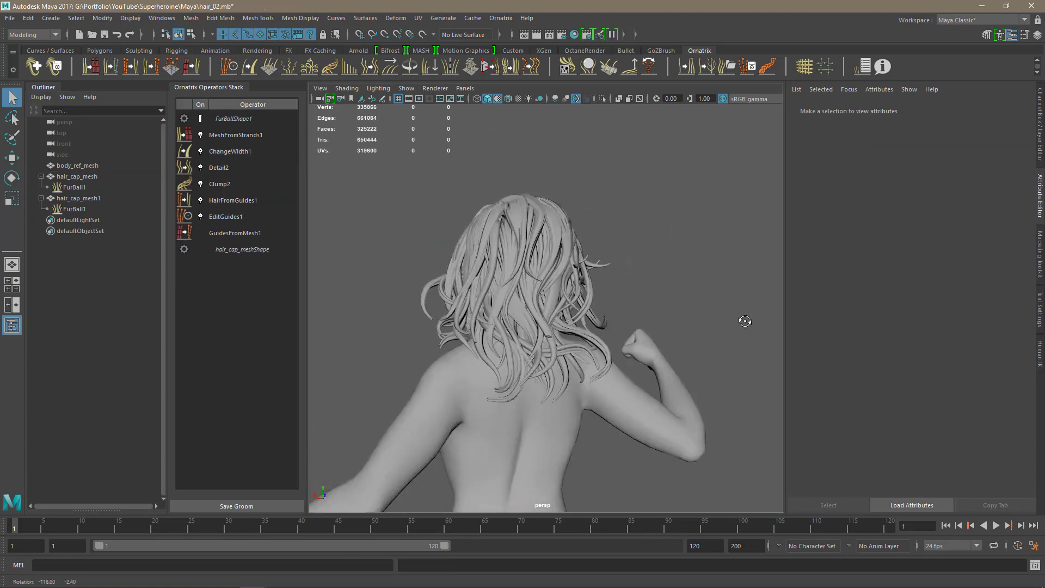
pyautogui.moveTo(742, 322)
pyautogui.keyDown('alt'); pyautogui.mouseDown()
pyautogui.moveTo(662, 299)
pyautogui.moveTo(630, 341)
pyautogui.mouseUp(); pyautogui.keyUp('alt')
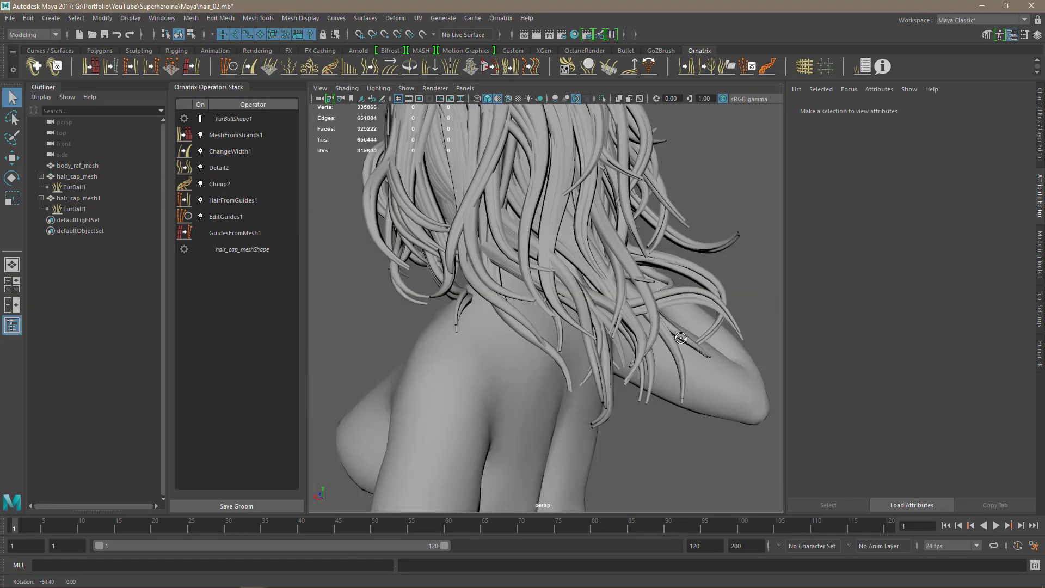
# Step: Set the Length1 value of the hair_cap_mesh1 groom to 0.7
pyautogui.keyDown('alt'); pyautogui.moveTo(599, 326); pyautogui.dragTo(654, 305); pyautogui.keyUp('alt')
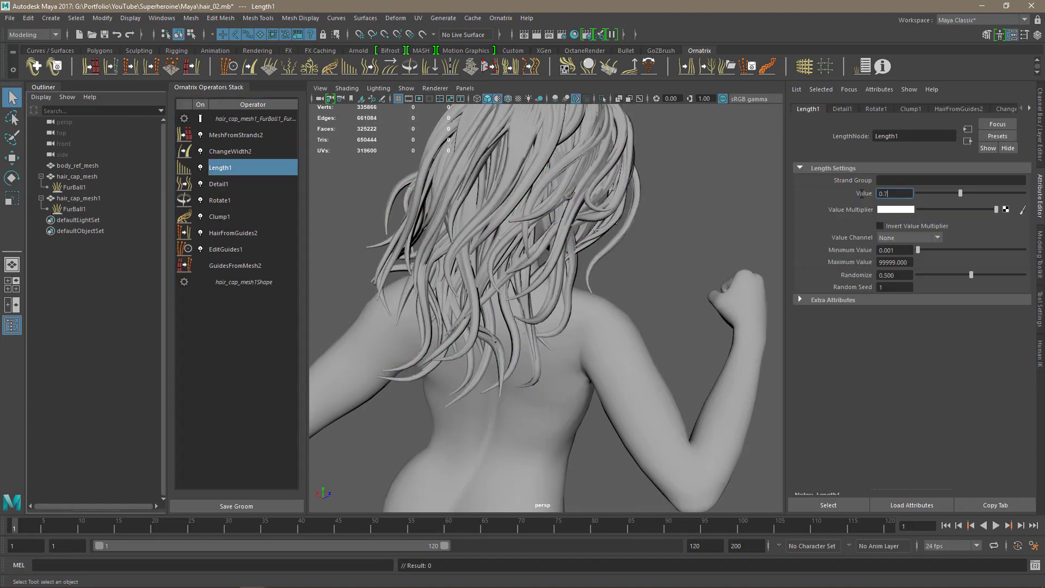
pyautogui.press('Return')
pyautogui.keyDown('alt'); pyautogui.moveTo(528, 318); pyautogui.dragTo(357, 336); pyautogui.keyUp('alt')
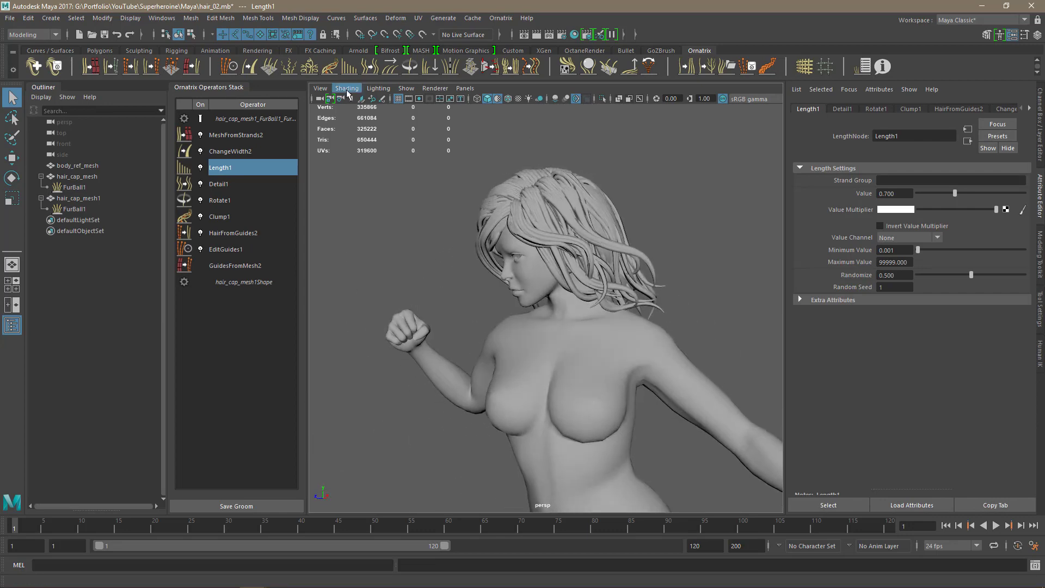
# Step: Turn off the viewport's default material override to display the hair's own brown material
pyautogui.click(348, 89)
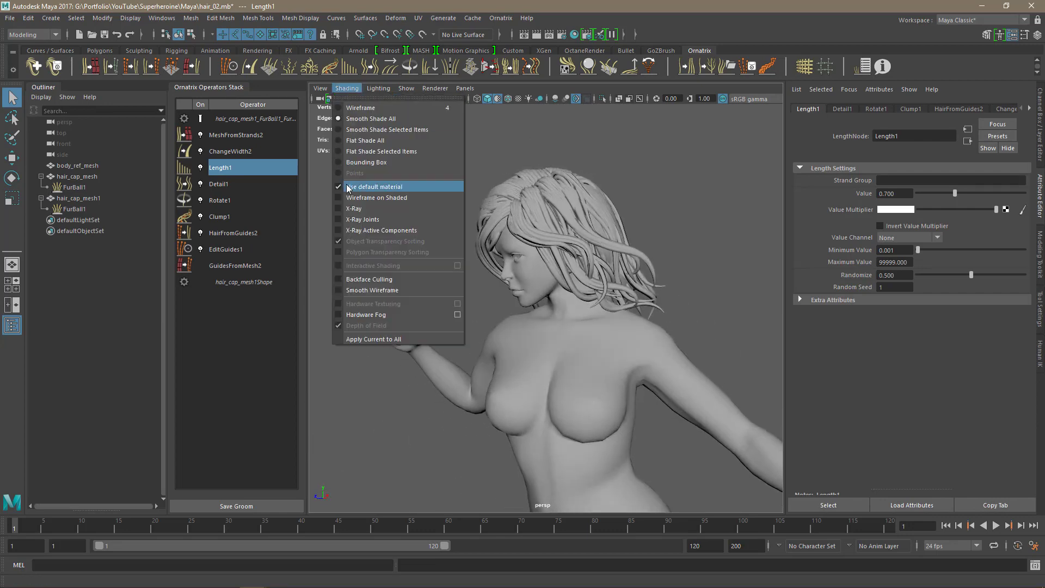
pyautogui.click(349, 185)
pyautogui.keyDown('alt'); pyautogui.moveTo(373, 218); pyautogui.dragTo(644, 314); pyautogui.keyUp('alt')
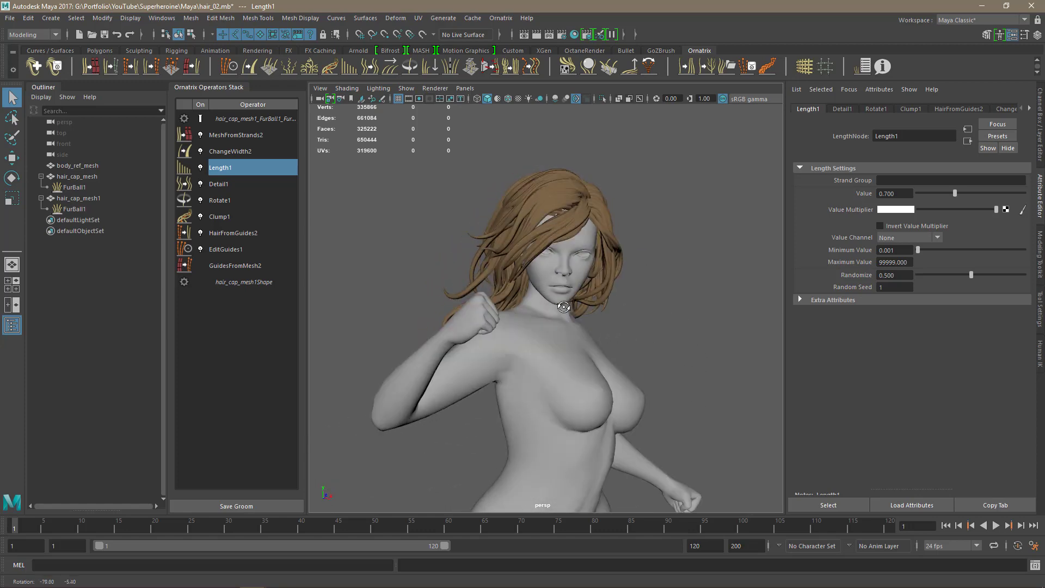
# Step: Review the brown hair from the front, side and back of the figure, and save the scene
pyautogui.keyDown('alt'); pyautogui.moveTo(564, 307); pyautogui.dragTo(535, 310); pyautogui.keyUp('alt')
pyautogui.scroll(-4, 529, 327)
pyautogui.scroll(1, 600, 388)
pyautogui.keyDown('alt'); pyautogui.moveTo(600, 388); pyautogui.dragTo(592, 348, button='middle'); pyautogui.keyUp('alt')
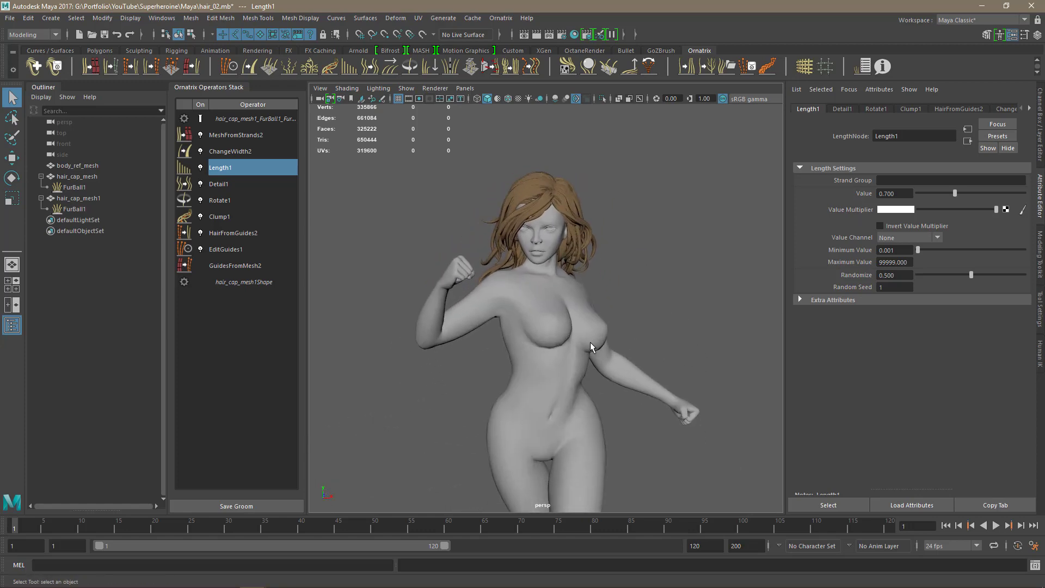
pyautogui.keyDown('alt'); pyautogui.moveTo(592, 347); pyautogui.dragTo(476, 370); pyautogui.keyUp('alt')
pyautogui.keyDown('alt'); pyautogui.moveTo(633, 379); pyautogui.dragTo(598, 362); pyautogui.keyUp('alt')
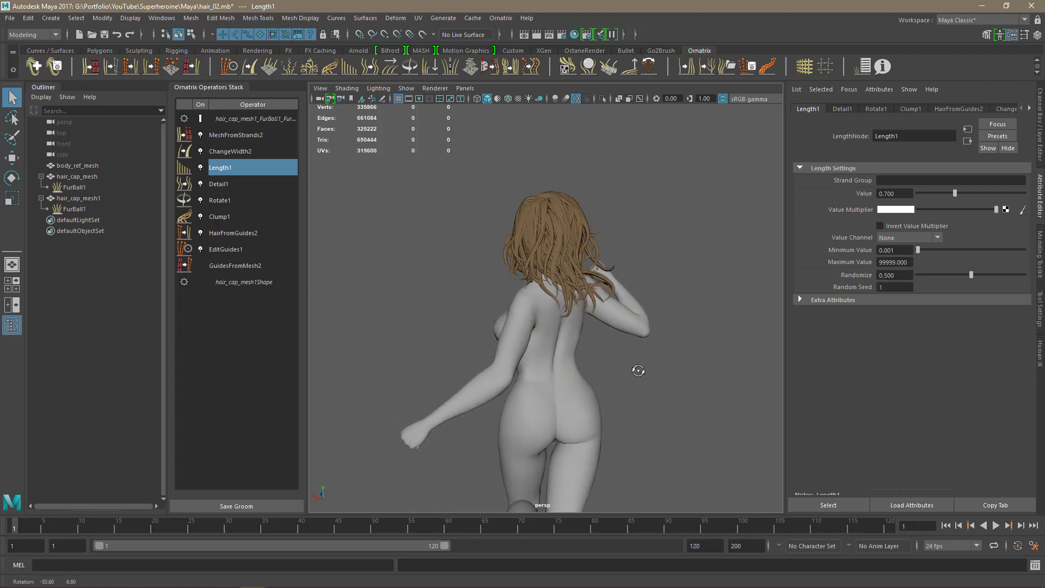
pyautogui.keyDown('alt'); pyautogui.moveTo(604, 372); pyautogui.dragTo(647, 382, button='right'); pyautogui.keyUp('alt')
pyautogui.keyDown('alt'); pyautogui.moveTo(643, 389); pyautogui.dragTo(567, 360); pyautogui.keyUp('alt')
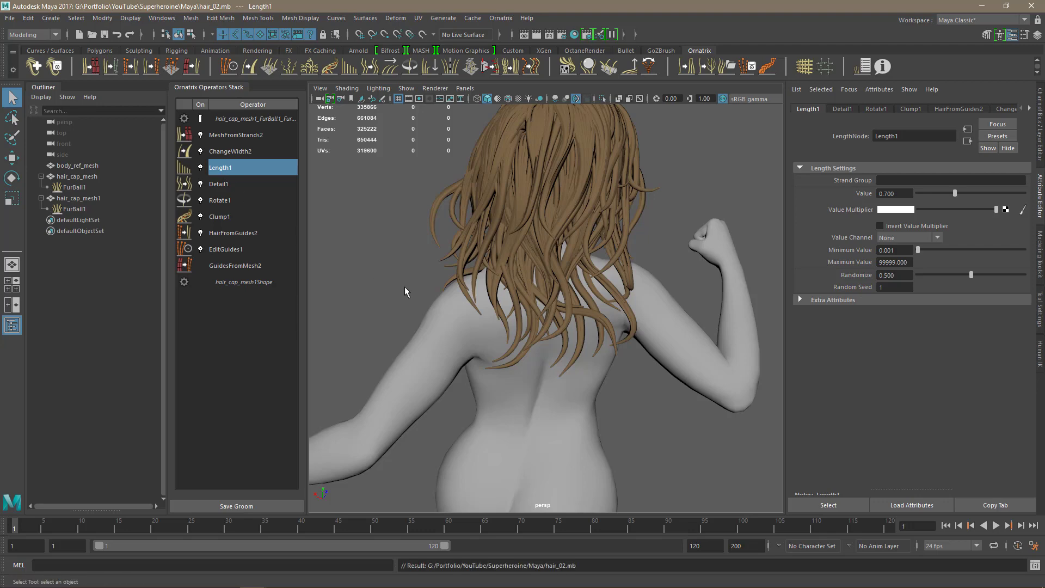
# Step: Reshape ChangeWidth1's width ramp on hair_cap_mesh, moving the taper point closer to the tip and setting the tip to about 0.21
pyautogui.keyDown('alt'); pyautogui.moveTo(398, 289); pyautogui.dragTo(399, 300); pyautogui.keyUp('alt')
pyautogui.click(87, 178)
pyautogui.click(231, 152)
pyautogui.moveTo(1025, 294); pyautogui.dragTo(1025, 285)
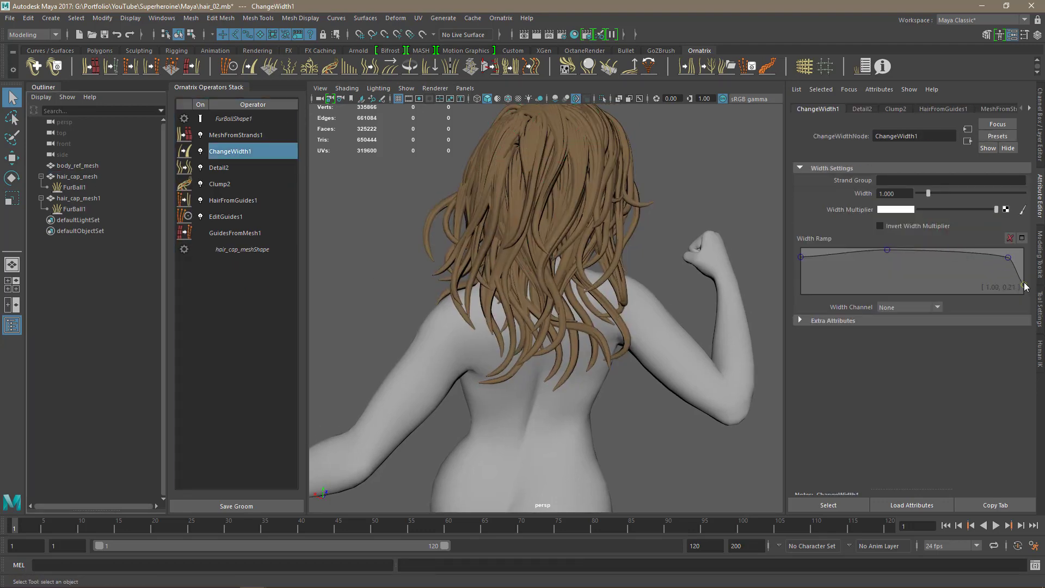
# Step: Move the middle point of Clump2's amount ramp to about 0.79 along the strands and check the hair from the front
pyautogui.click(219, 184)
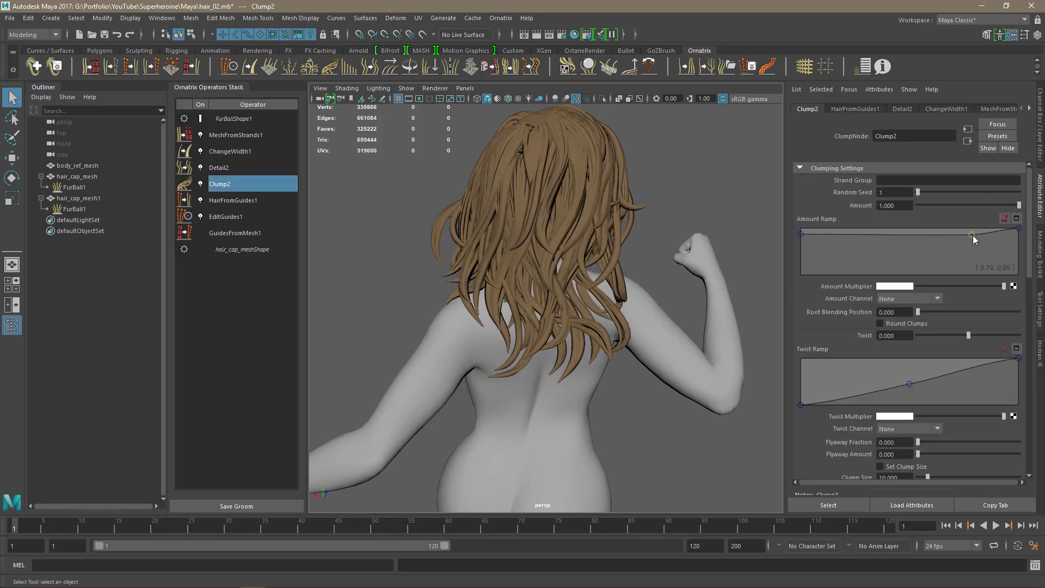
pyautogui.keyDown('alt'); pyautogui.moveTo(684, 366); pyautogui.dragTo(490, 354); pyautogui.keyUp('alt')
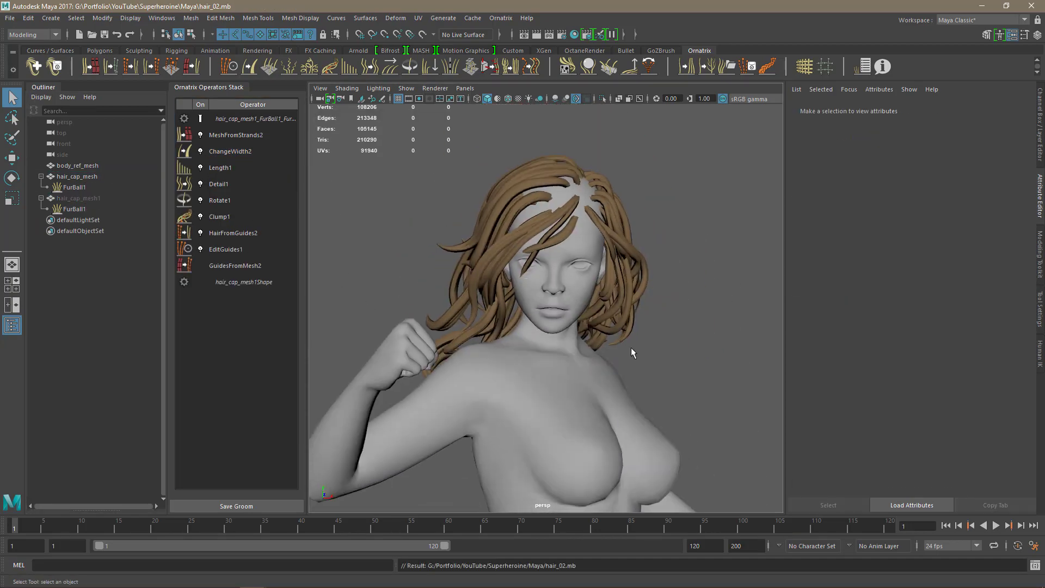
pyautogui.keyDown('alt'); pyautogui.moveTo(616, 354); pyautogui.dragTo(696, 353); pyautogui.keyUp('alt')
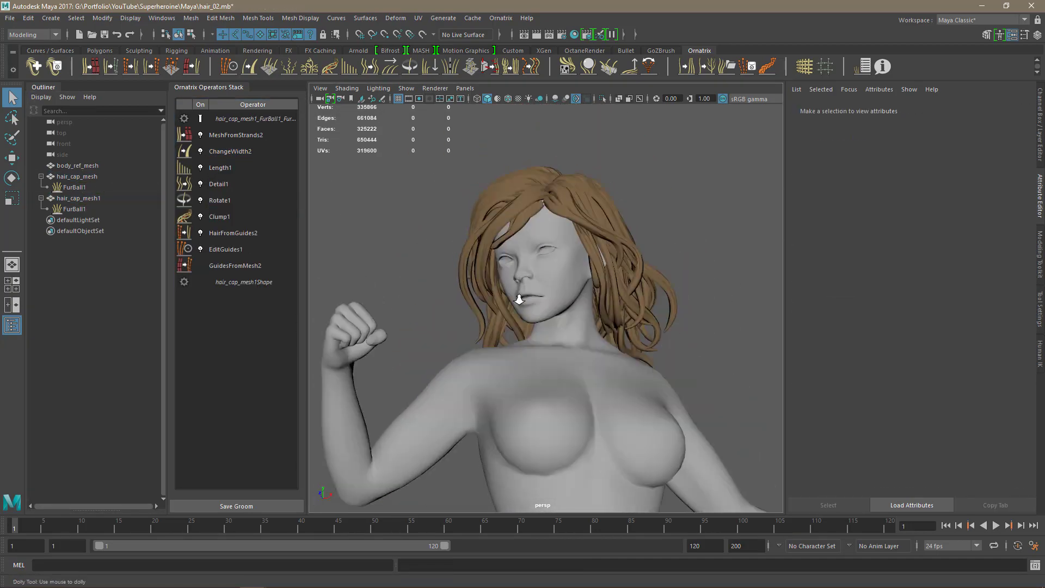
pyautogui.keyDown('alt'); pyautogui.moveTo(518, 294); pyautogui.dragTo(472, 329); pyautogui.keyUp('alt')
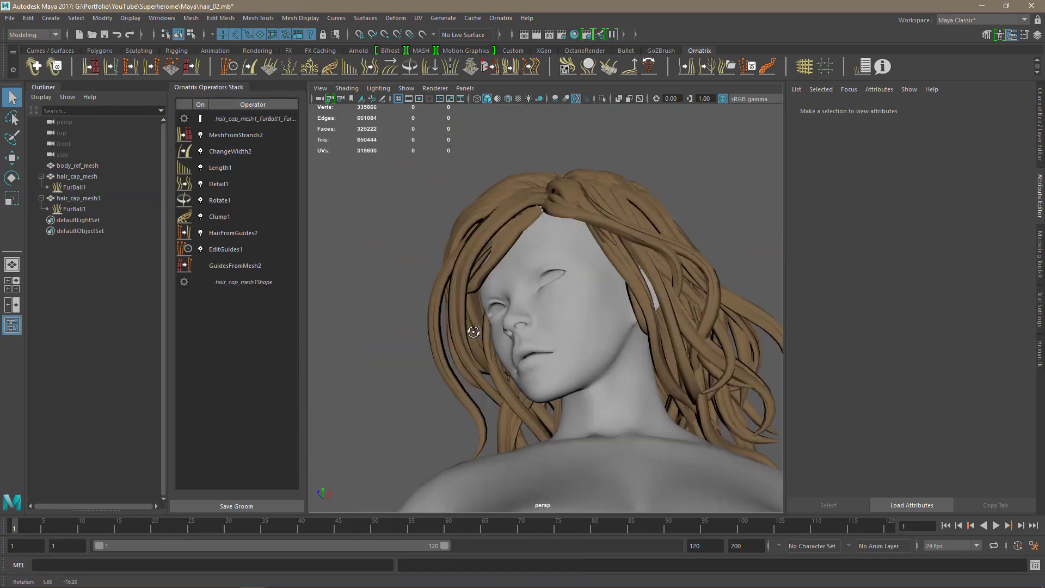
pyautogui.keyDown('alt'); pyautogui.moveTo(626, 384); pyautogui.dragTo(575, 376); pyautogui.keyUp('alt')
# Step: Hide hair_cap_mesh and increase the strand count of the hair_cap_mesh1 groom
pyautogui.click(82, 178)
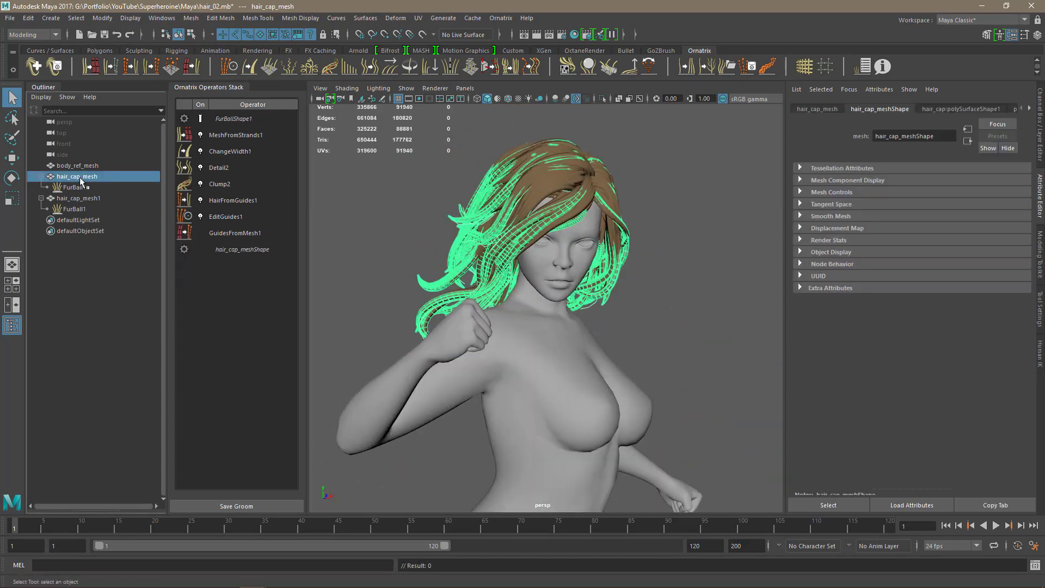
pyautogui.click(80, 198)
pyautogui.hotkey('ctrl', 'h')
# Step: Raise the middle point of Clump1's amount ramp to about 0.89 and select its root point
pyautogui.keyDown('alt'); pyautogui.moveTo(530, 323); pyautogui.dragTo(616, 308); pyautogui.keyUp('alt')
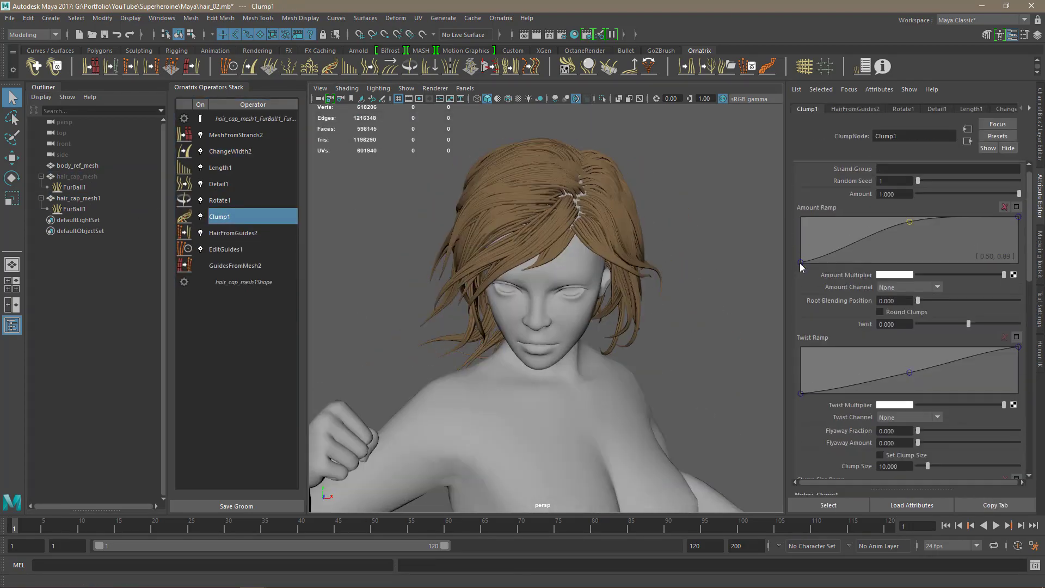
pyautogui.click(801, 263)
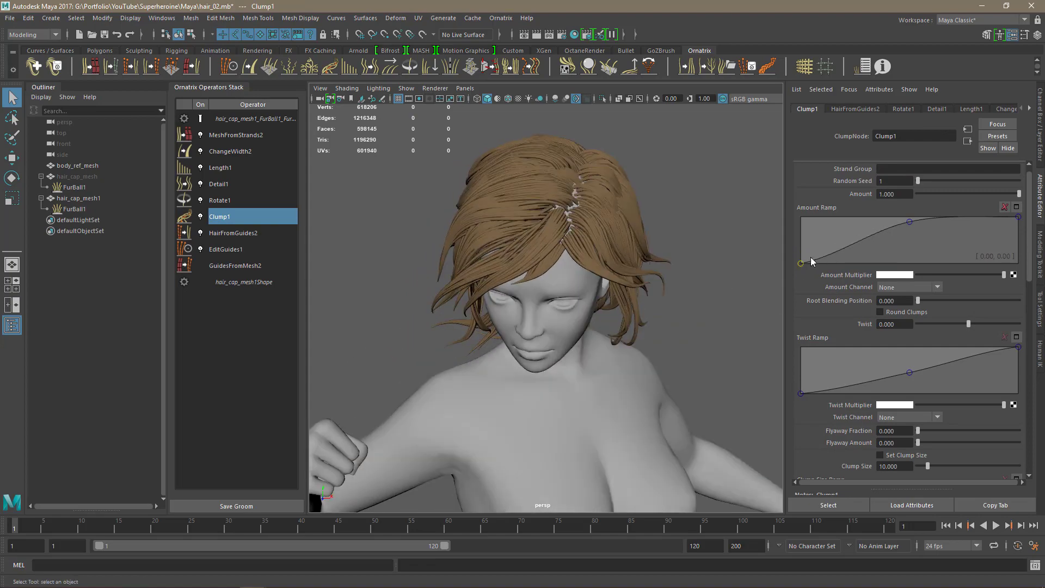
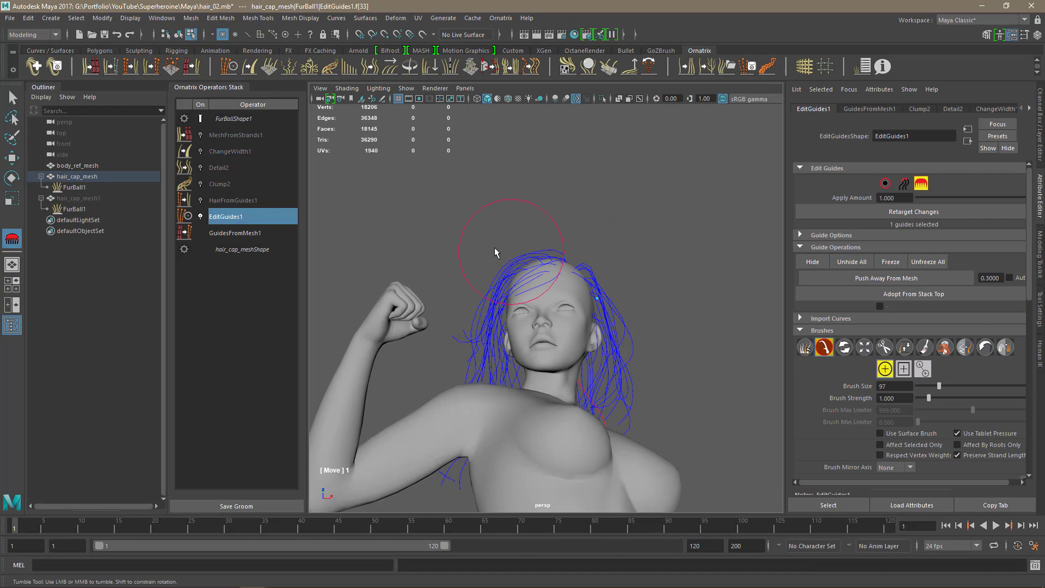
# Step: Examine the hair_cap_mesh guides in EditGuides1 against the meshed strands from the front and side
pyautogui.moveTo(495, 252)
pyautogui.keyDown('alt'); pyautogui.mouseDown()
pyautogui.moveTo(704, 311)
pyautogui.moveTo(502, 221)
pyautogui.mouseUp(); pyautogui.keyUp('alt')
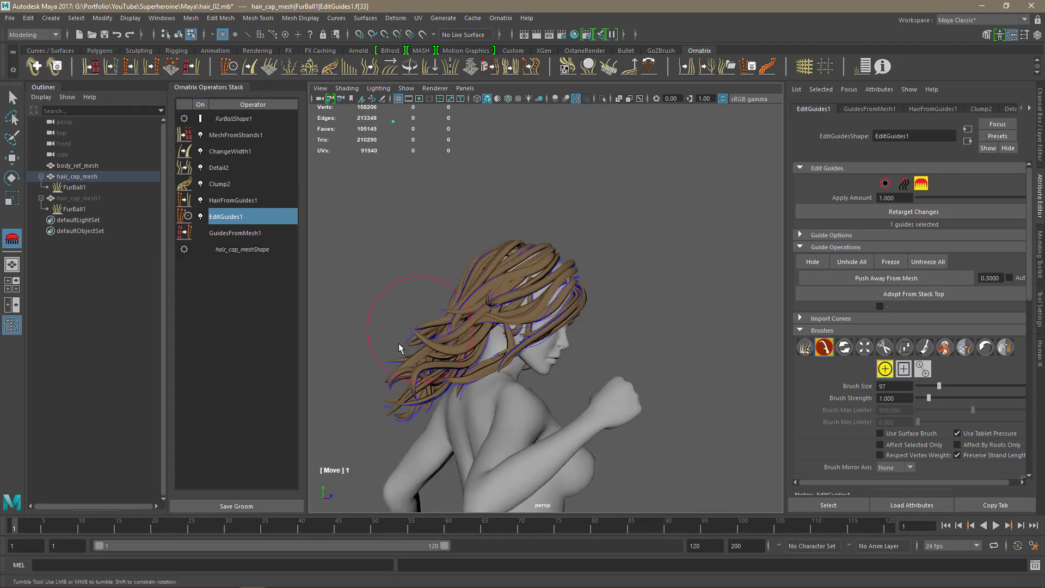
pyautogui.keyDown('alt'); pyautogui.moveTo(545, 326); pyautogui.dragTo(439, 211); pyautogui.keyUp('alt')
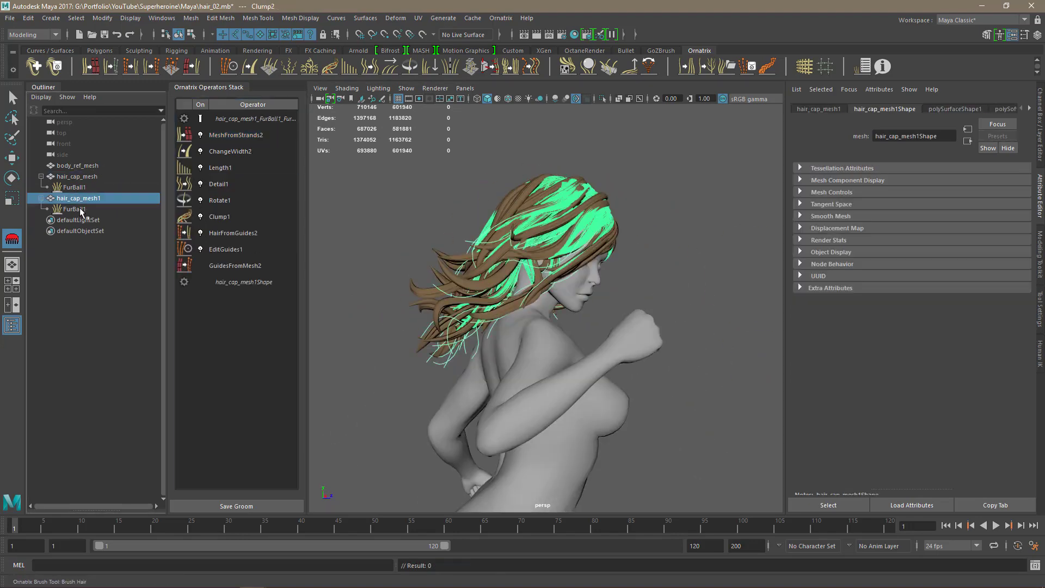
# Step: Add a point nearer the roots on Clump1's amount ramp in the hair_cap_mesh1 groom
pyautogui.click(202, 217)
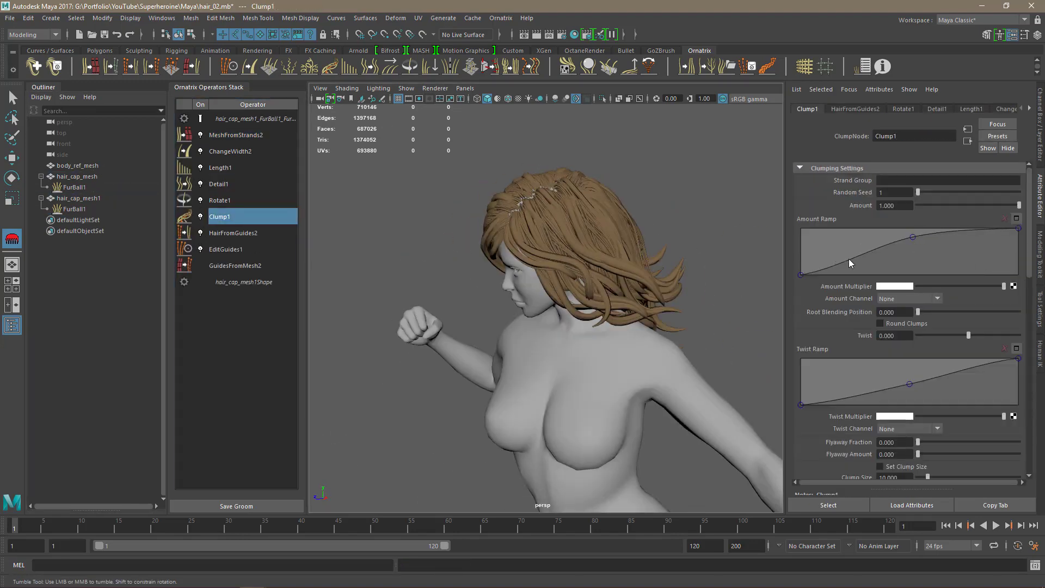
pyautogui.moveTo(835, 252); pyautogui.dragTo(847, 251)
# Step: Set ChangeWidth2's width to 0.4 and reshape its ramp with a fuller middle point and a tip of about 0.59
pyautogui.keyDown('alt'); pyautogui.moveTo(700, 285); pyautogui.dragTo(358, 332); pyautogui.keyUp('alt')
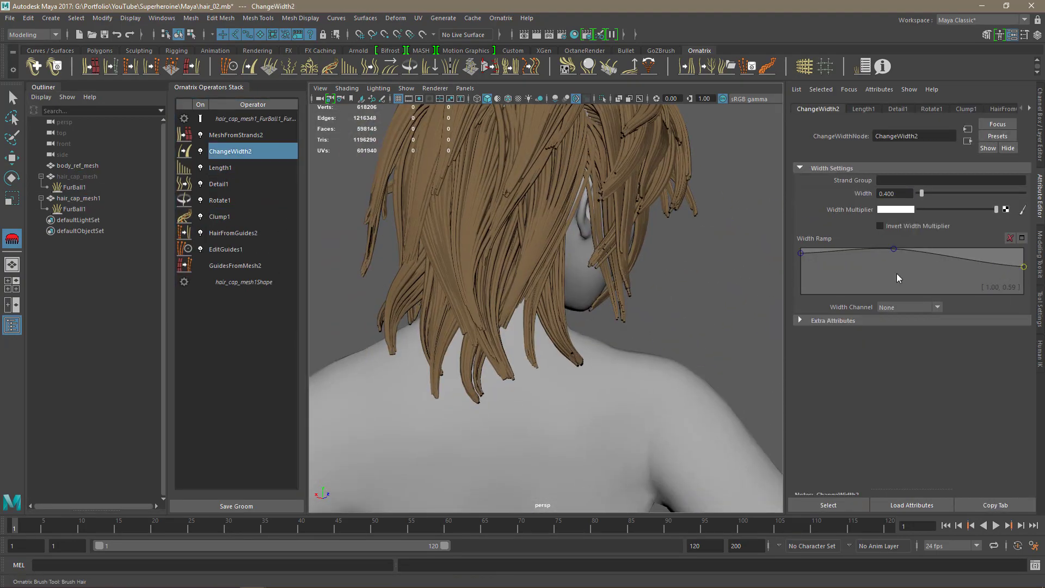
pyautogui.keyDown('alt'); pyautogui.moveTo(610, 335); pyautogui.dragTo(634, 340); pyautogui.keyUp('alt')
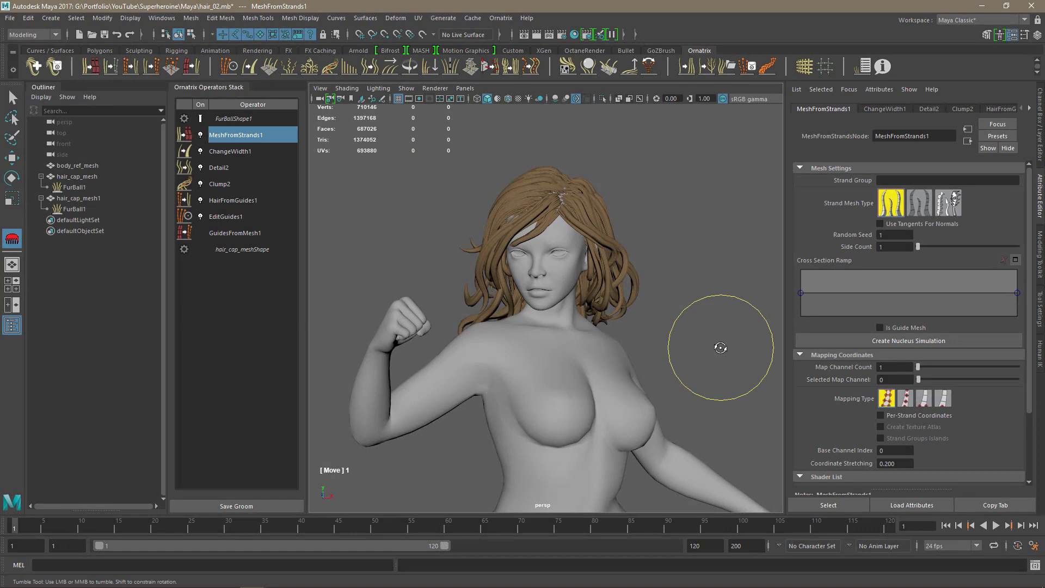
pyautogui.keyDown('alt'); pyautogui.moveTo(720, 347); pyautogui.dragTo(759, 350); pyautogui.keyUp('alt')
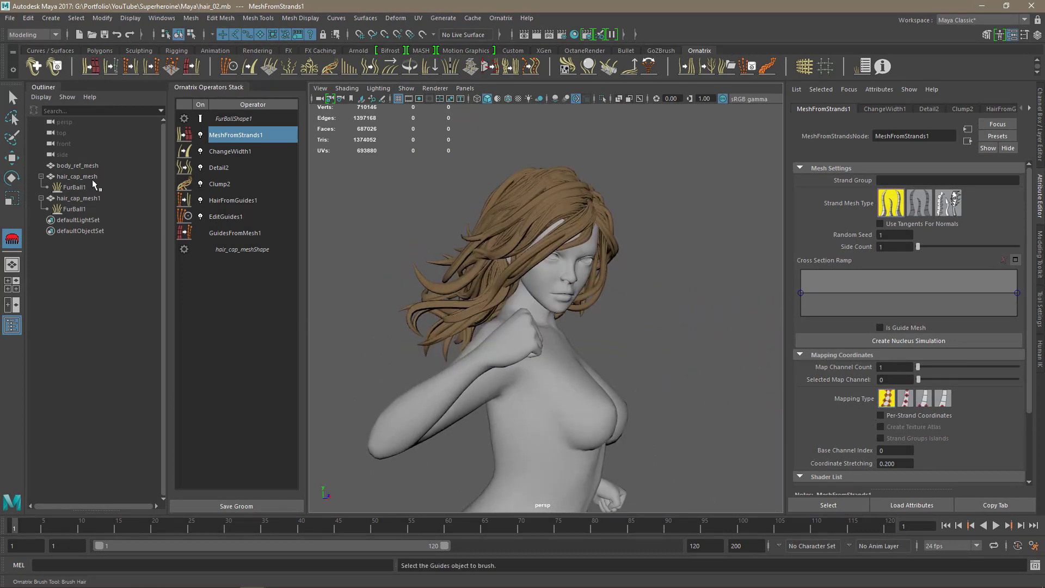
# Step: Export the FurBall1 hair under hair_cap_mesh as an OBJ file named hair_01
pyautogui.click(12, 20)
pyautogui.click(57, 162)
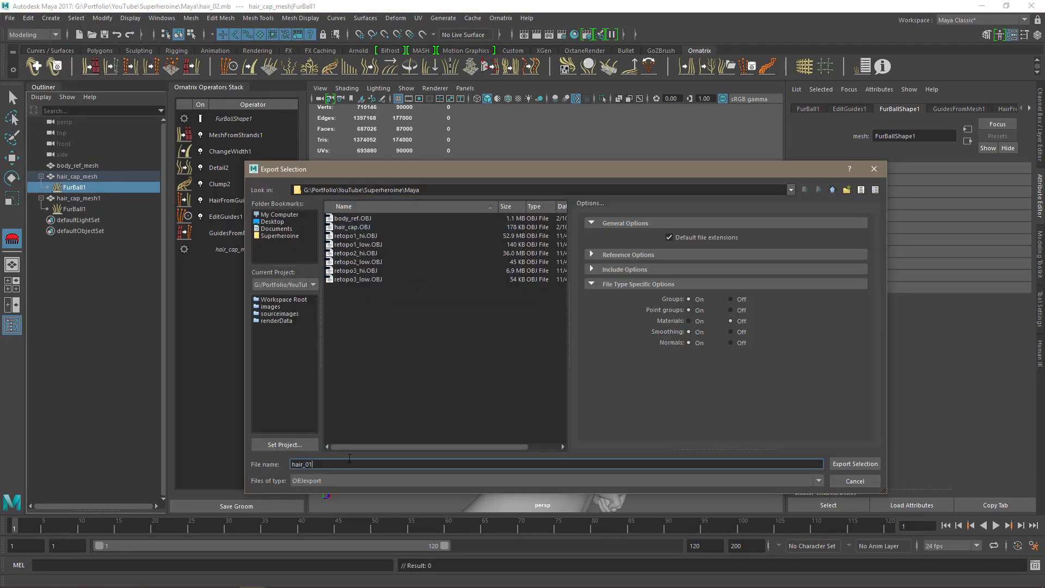
pyautogui.press('Return')
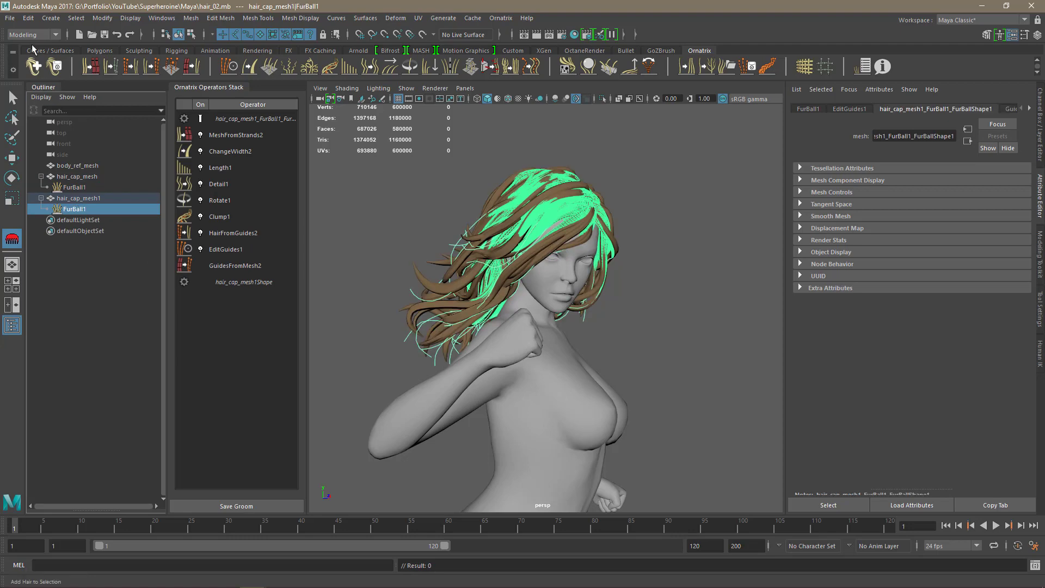
# Step: Export the selected FurBall1 hair under hair_cap_mesh1 as an OBJ file named hair_02
pyautogui.click(10, 18)
pyautogui.click(54, 160)
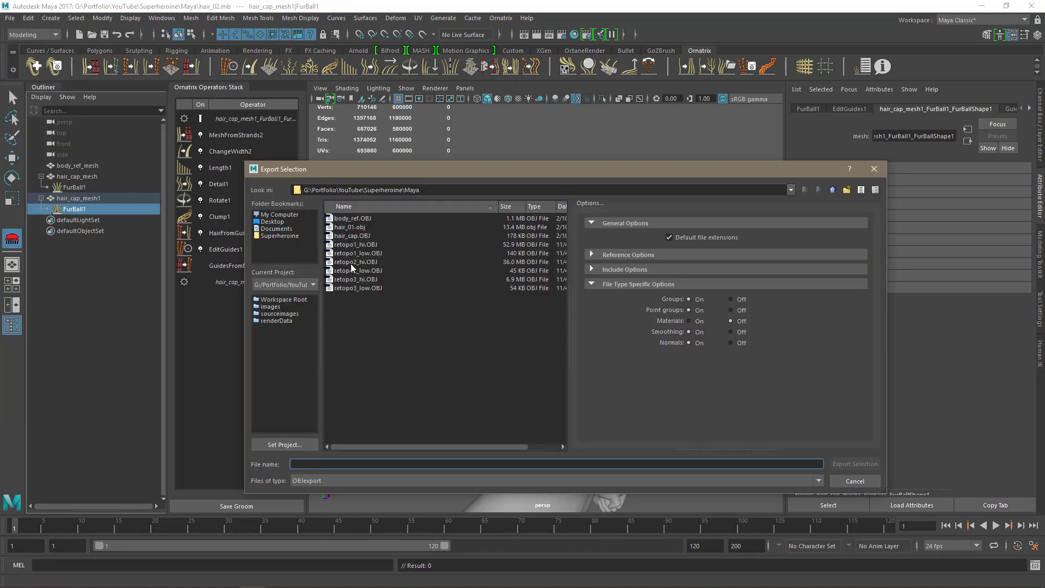
pyautogui.click(352, 227)
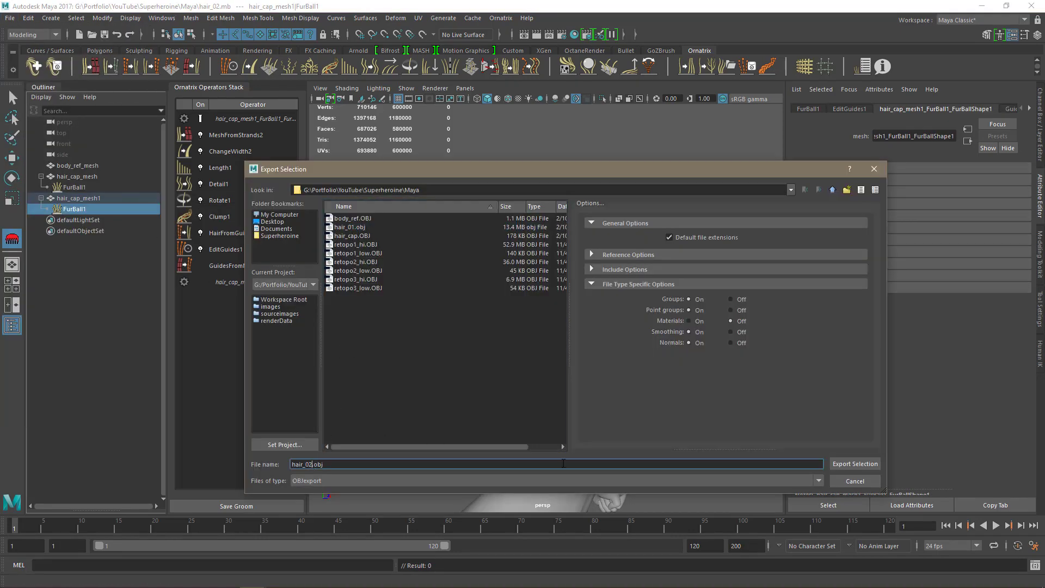
pyautogui.press('Return')
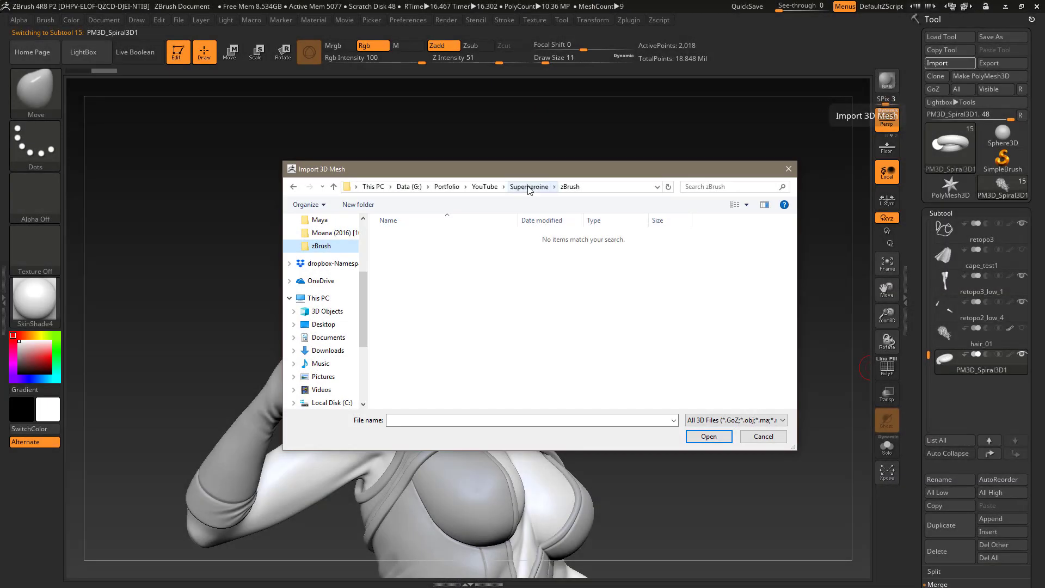
# Step: Switch to ZBrush and import hair_01.obj from the Superheroine Maya folder in place of the spiral placeholder subtool
pyautogui.click(528, 188)
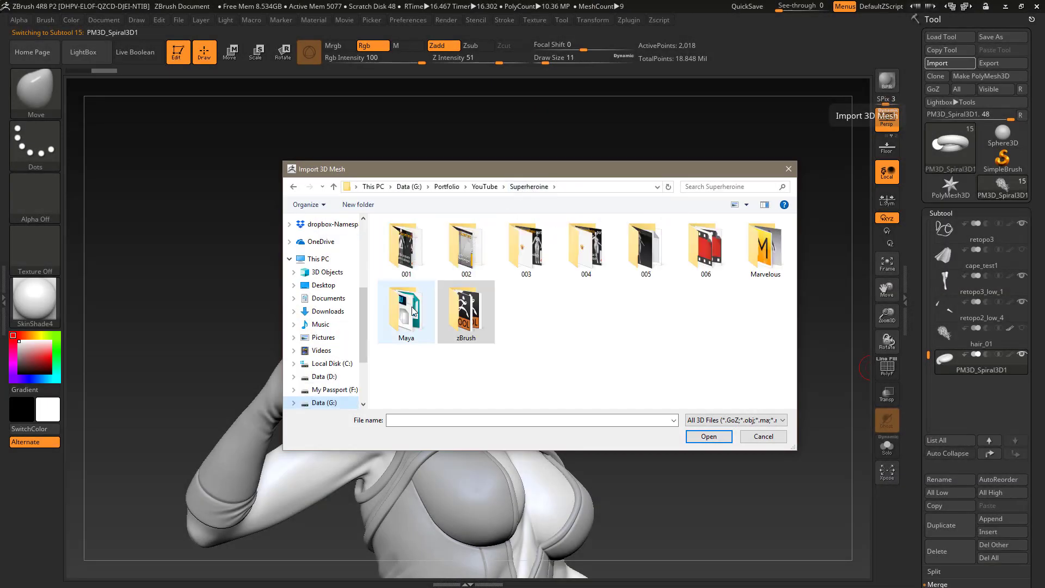
pyautogui.doubleClick(408, 316)
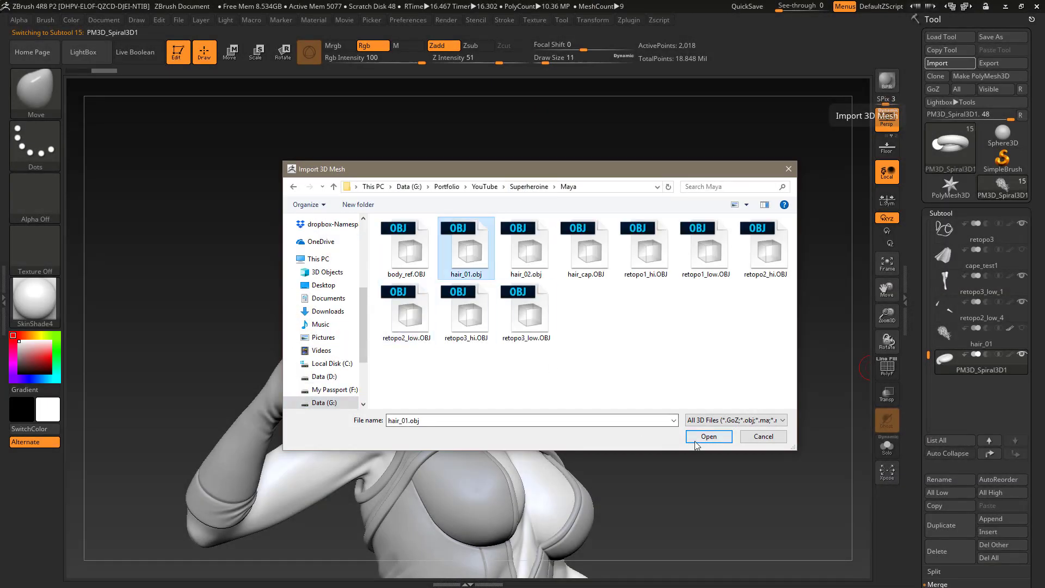
pyautogui.click(697, 440)
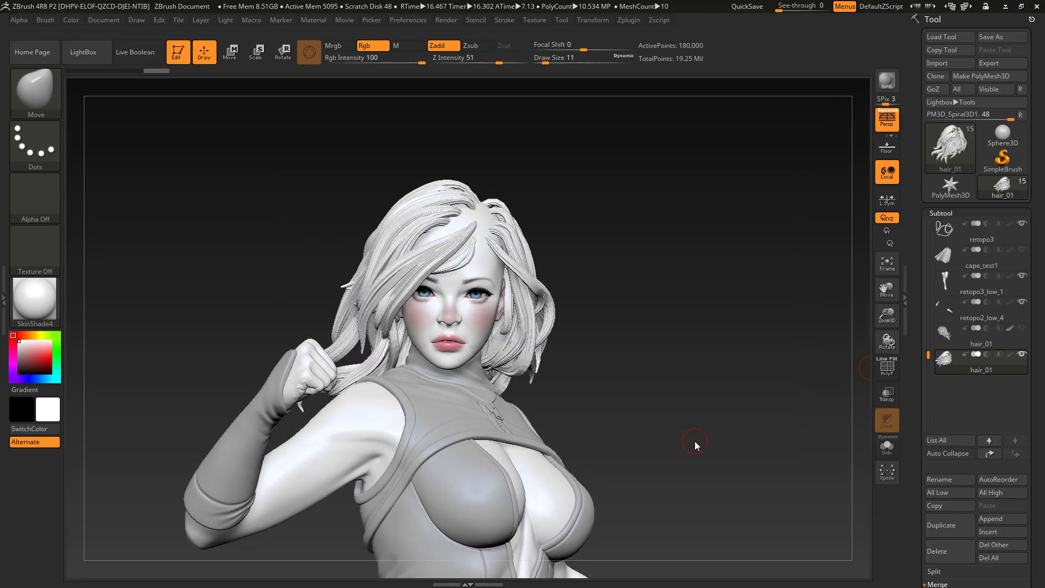
pyautogui.moveTo(681, 379); pyautogui.dragTo(680, 387)
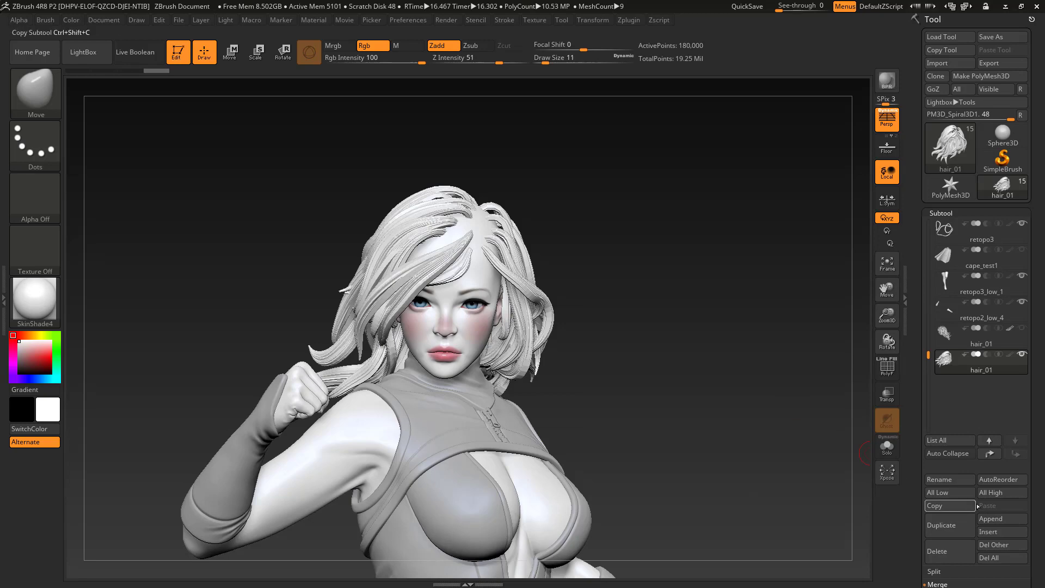
# Step: Append a Spiral3D subtool and import hair_02.obj in its place
pyautogui.click(992, 520)
pyautogui.click(834, 382)
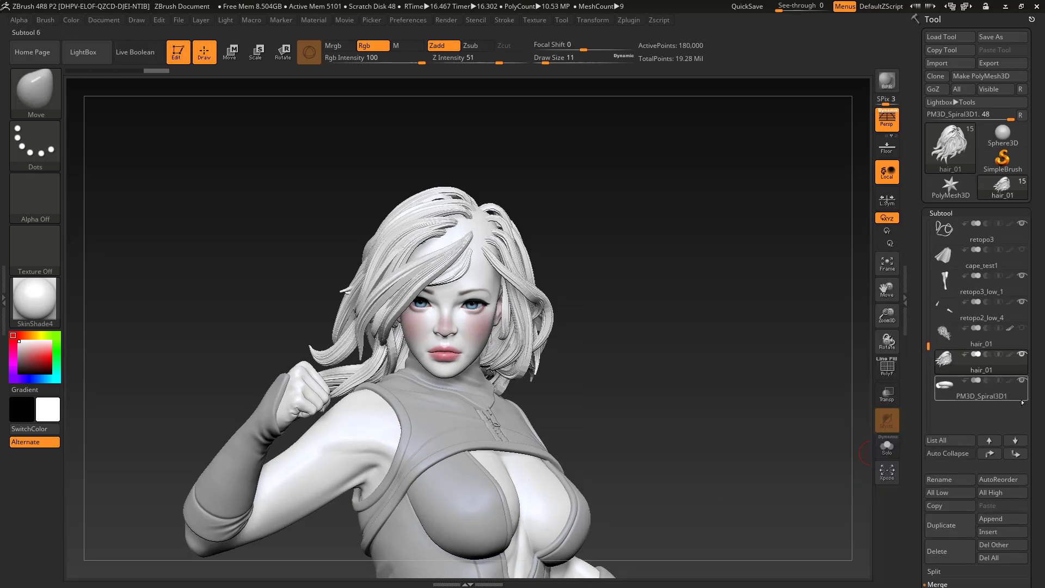
pyautogui.click(937, 63)
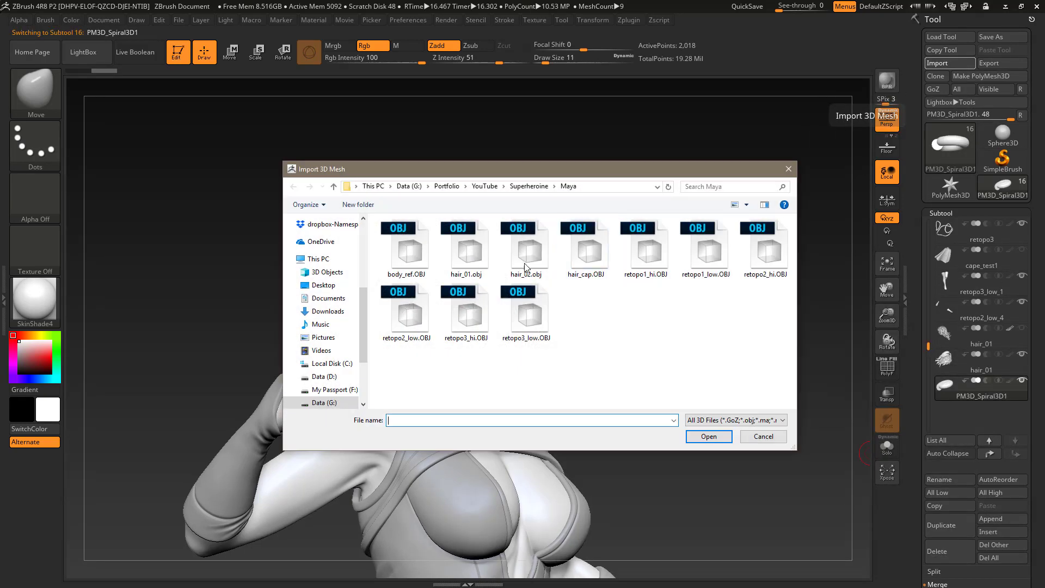
pyautogui.click(709, 437)
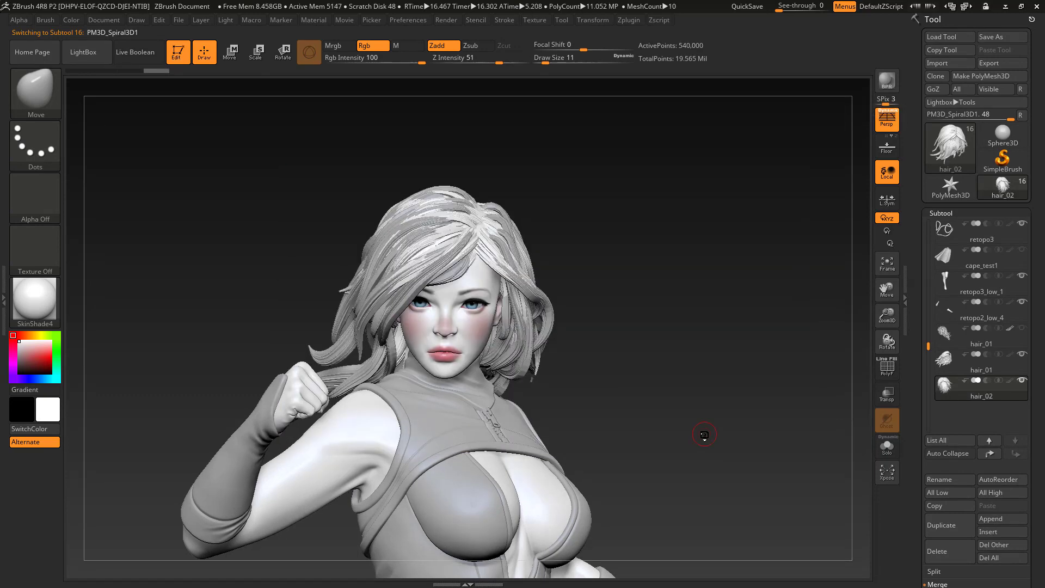
# Step: Delete the older hair_01 subtool above the newly imported hair meshes
pyautogui.click(1018, 342)
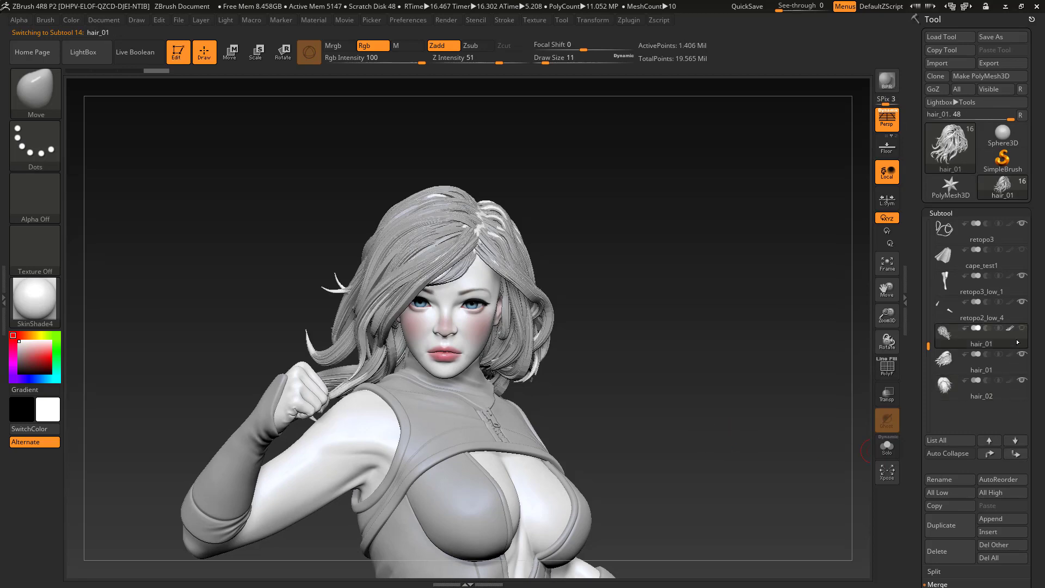
pyautogui.click(952, 552)
pyautogui.click(851, 570)
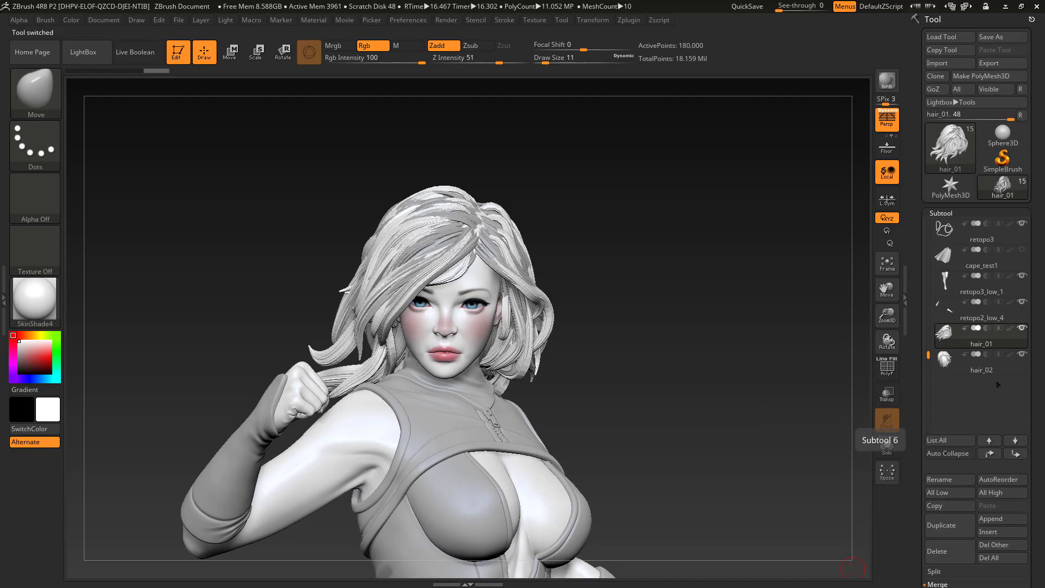
# Step: Isolate the new hair_01 subtool, close the holes in its strands and subdivide it to level 3
pyautogui.click(888, 447)
pyautogui.keyDown('alt'); pyautogui.moveTo(677, 422); pyautogui.dragTo(725, 396); pyautogui.keyUp('alt')
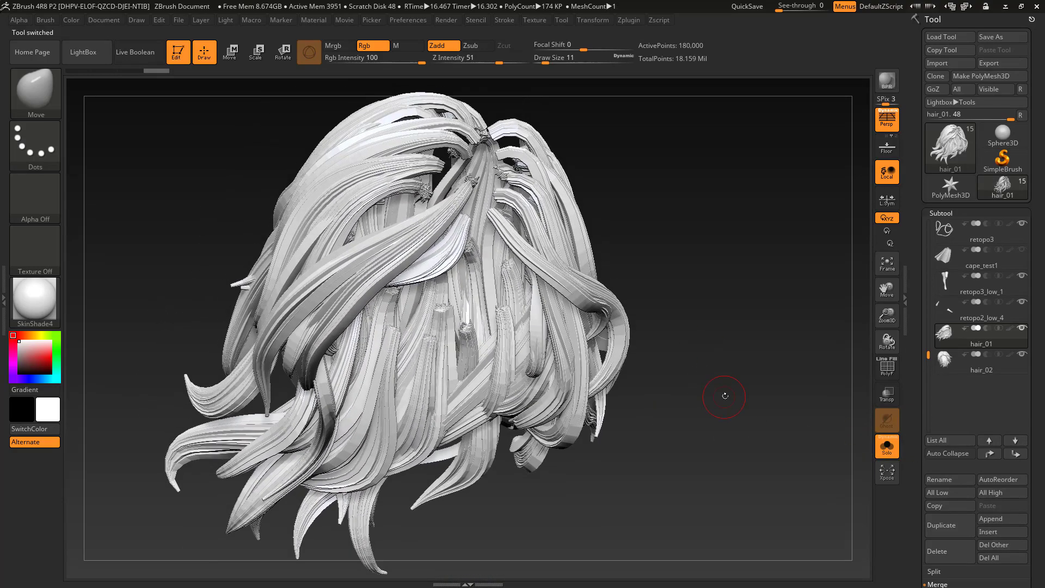
pyautogui.scroll(-5, 976, 430)
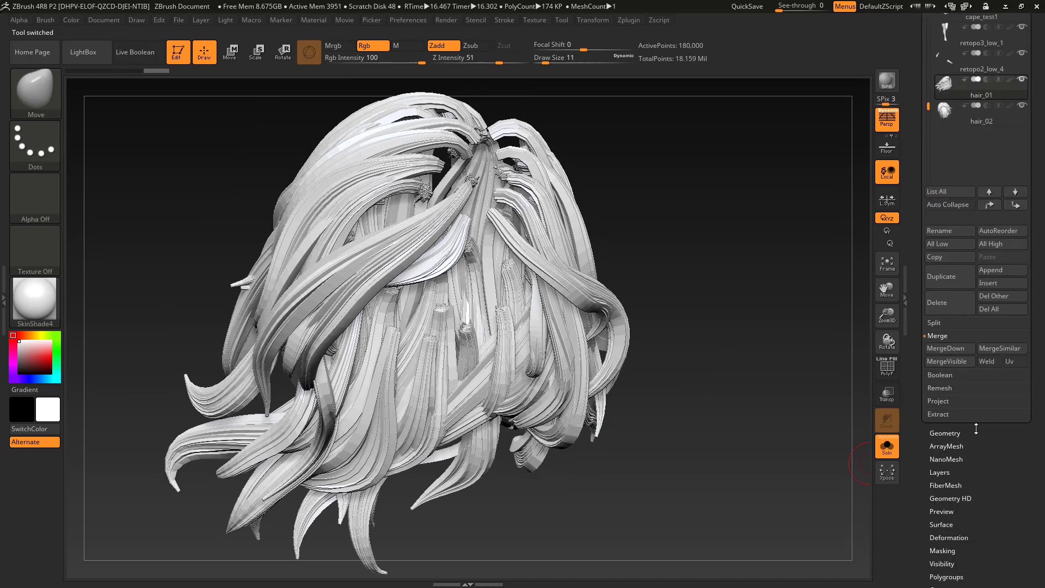
pyautogui.click(952, 433)
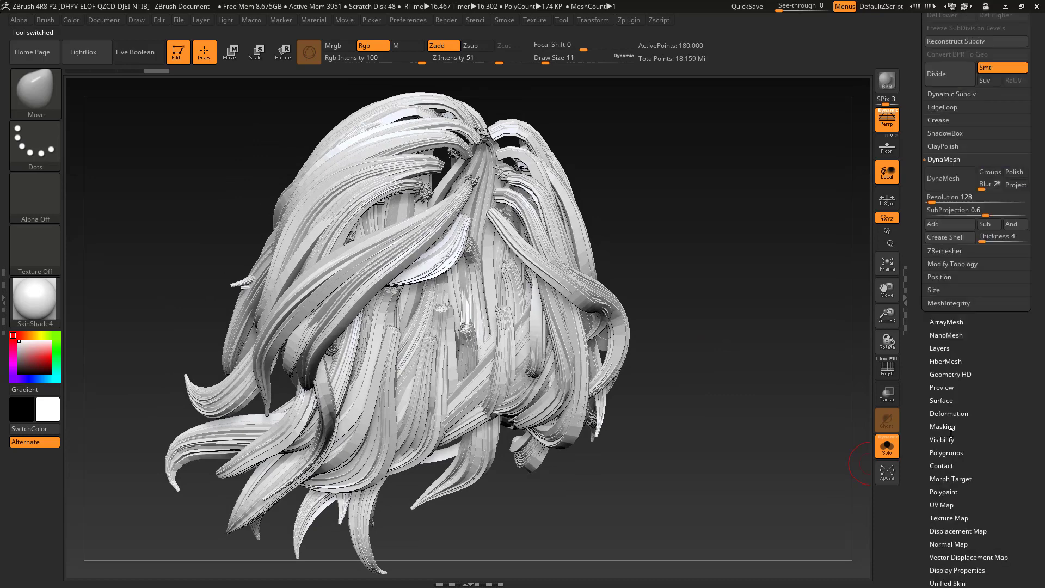
pyautogui.click(954, 263)
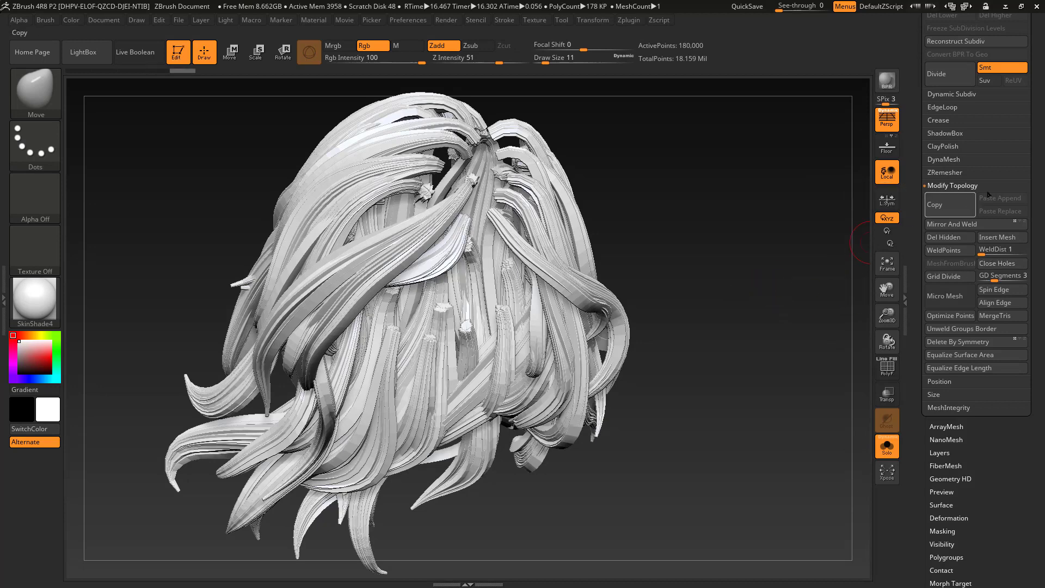
pyautogui.moveTo(1041, 166); pyautogui.dragTo(1038, 209)
pyautogui.press('ctrl')
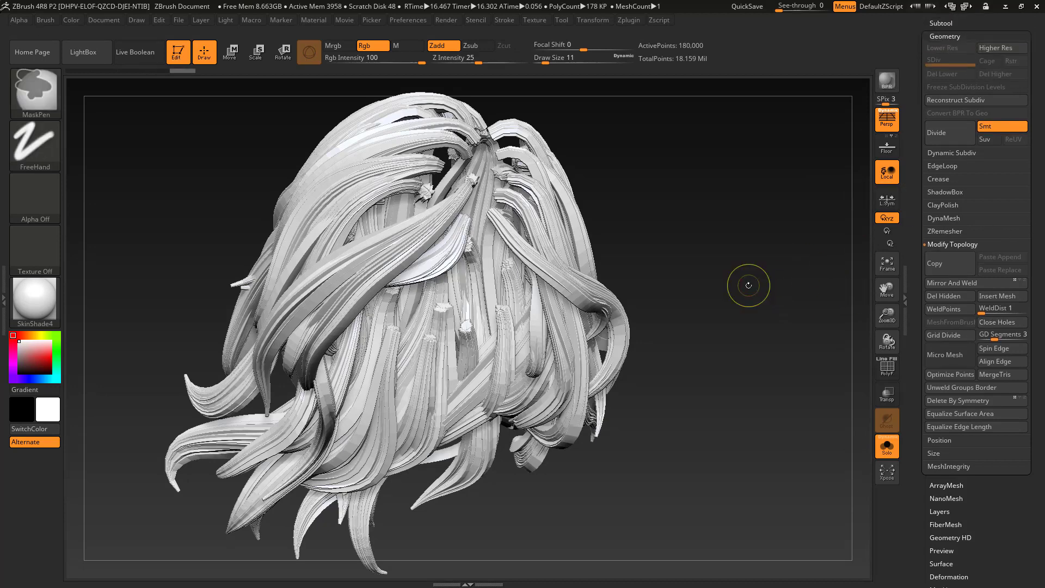
pyautogui.hotkey('ctrl', 'd')
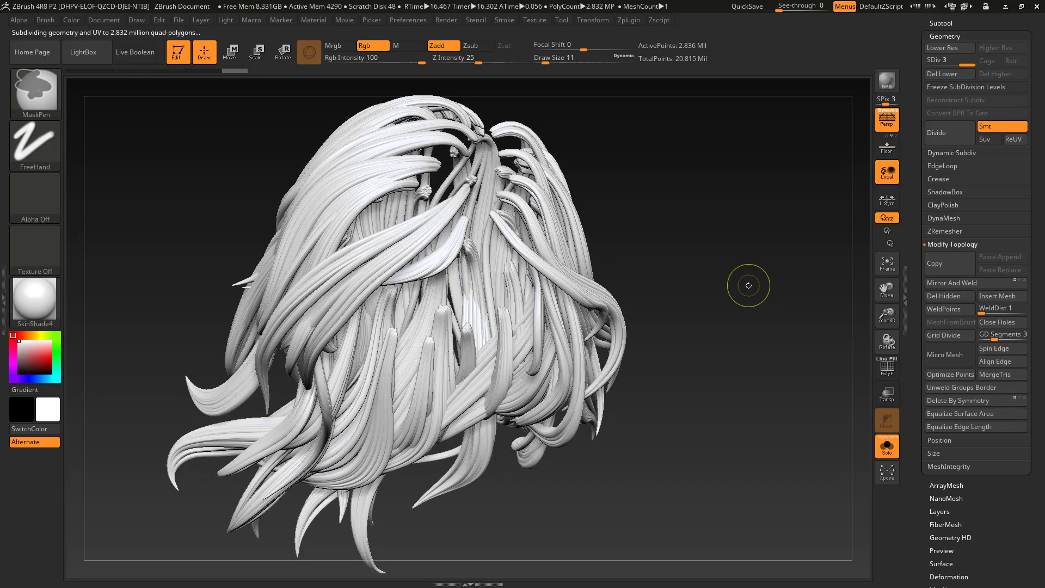
pyautogui.moveTo(748, 285)
pyautogui.mouseDown()
pyautogui.moveTo(708, 300)
pyautogui.moveTo(698, 291)
pyautogui.moveTo(708, 279)
pyautogui.mouseUp()
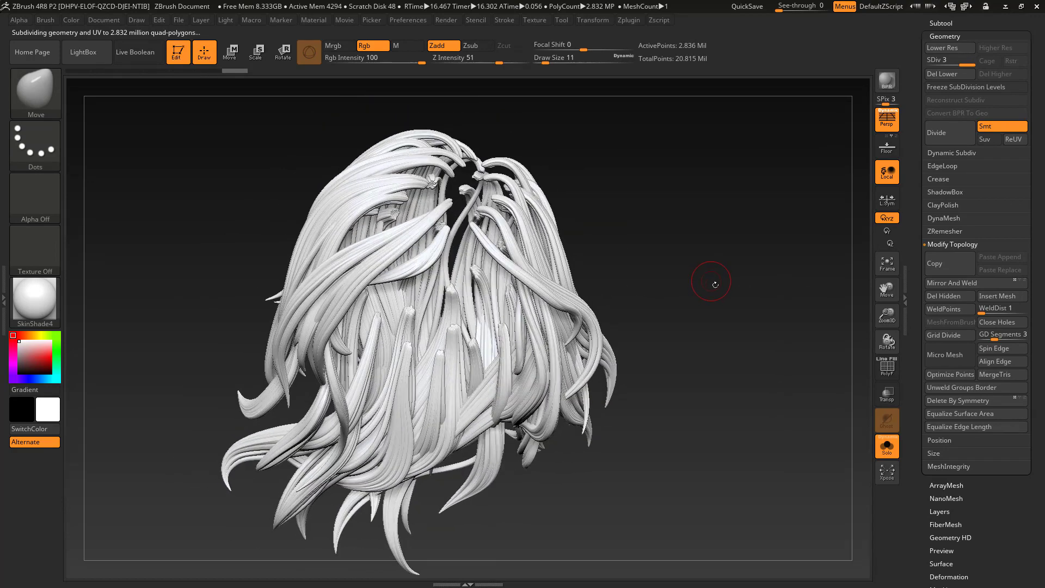
# Step: Close the holes in the hair_02 subtool, subdivide it twice and undo the second subdivision
pyautogui.moveTo(1034, 168); pyautogui.dragTo(1028, 196)
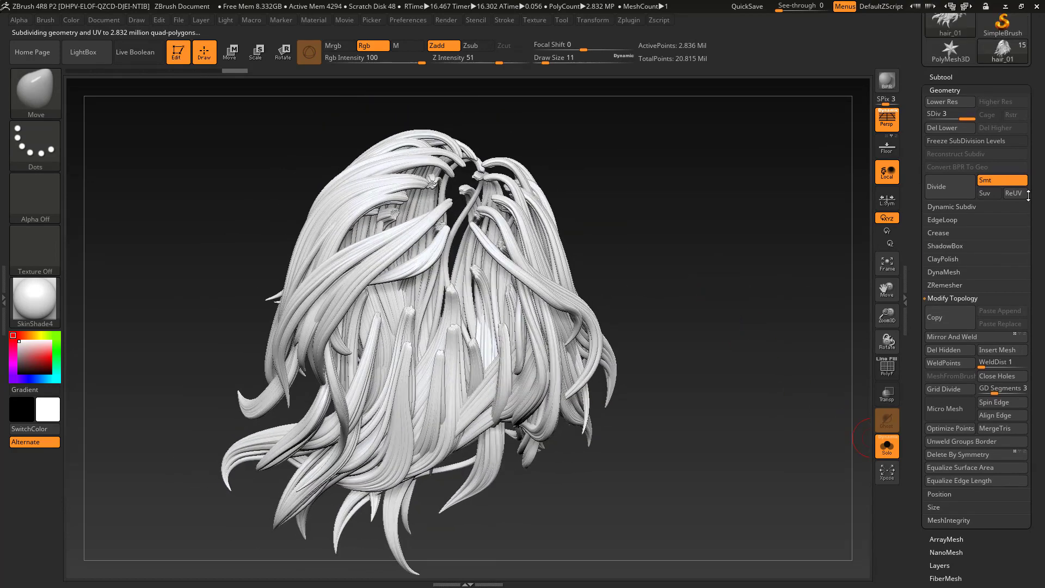
pyautogui.click(936, 77)
pyautogui.click(1019, 238)
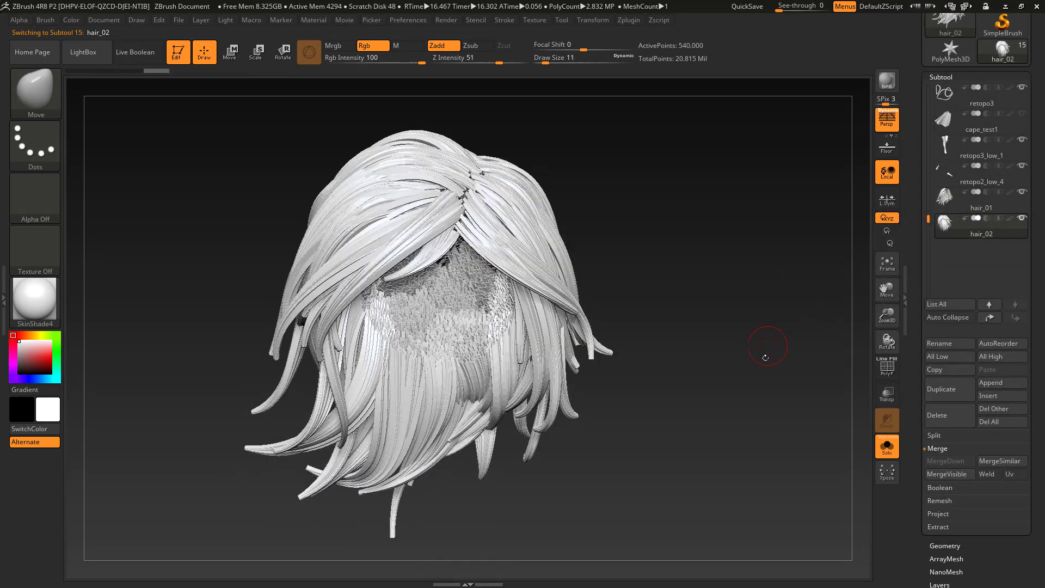
pyautogui.moveTo(1031, 442); pyautogui.dragTo(1039, 355)
pyautogui.click(956, 350)
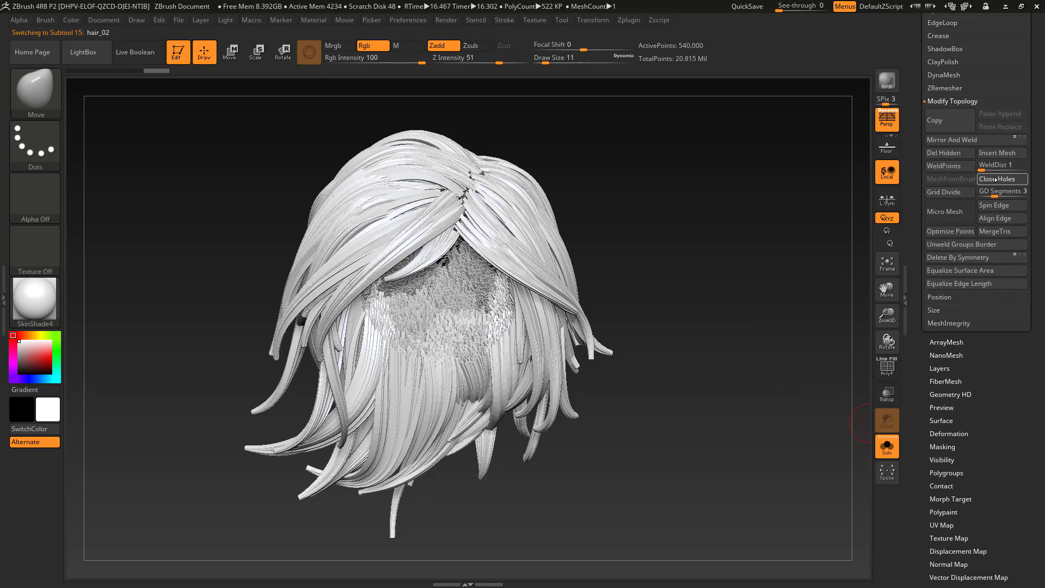
pyautogui.click(996, 179)
pyautogui.press('ctrl')
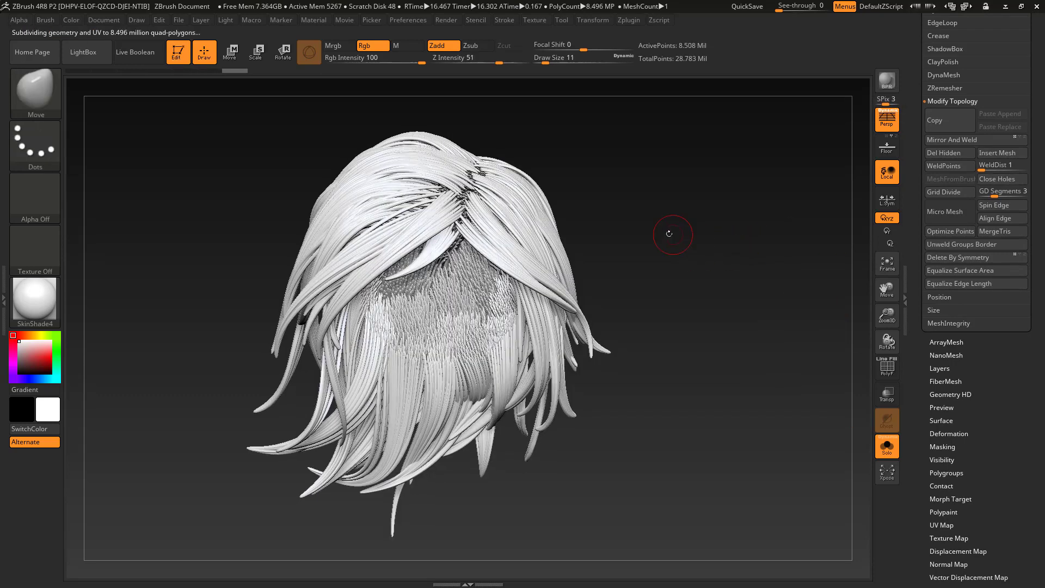
pyautogui.hotkey('ctrl', 'z')
pyautogui.moveTo(655, 230)
pyautogui.mouseDown()
pyautogui.moveTo(692, 226)
pyautogui.moveTo(655, 236)
pyautogui.mouseUp()
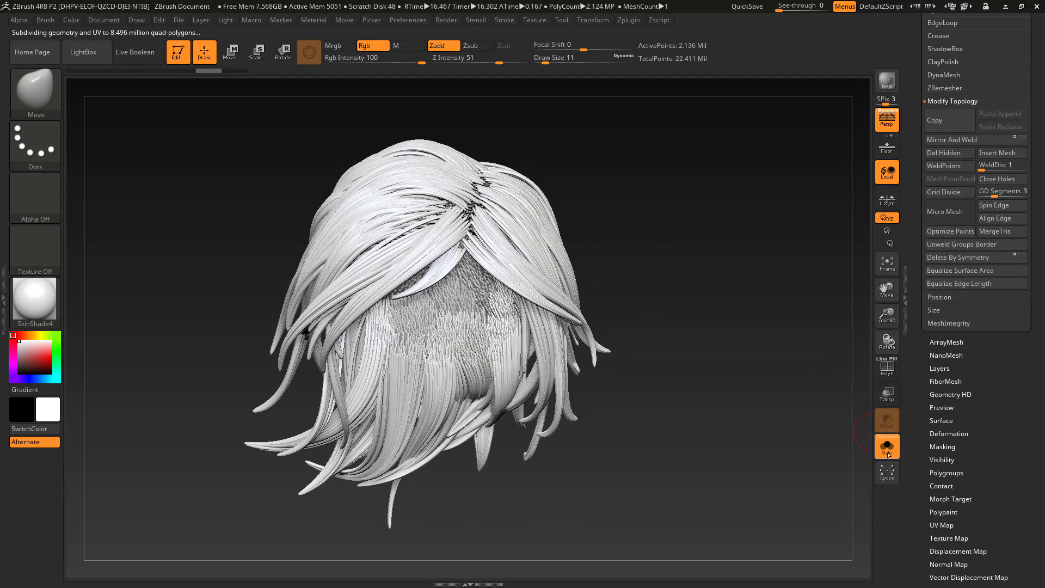
# Step: Show all subtools and reshape the hair_02 strands at the back of the head with the Move brush at draw size 59
pyautogui.click(887, 447)
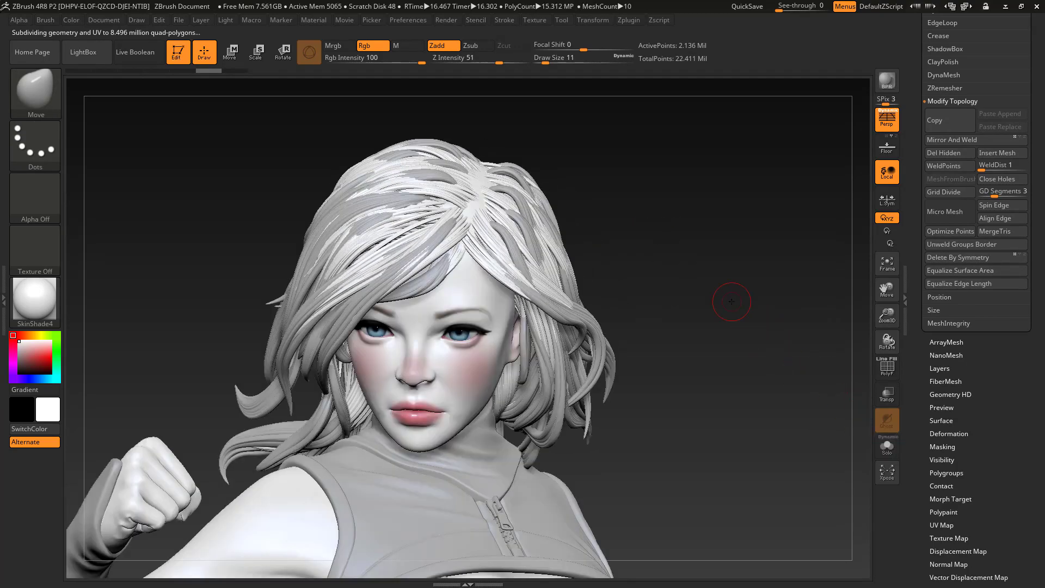
pyautogui.moveTo(713, 263); pyautogui.dragTo(704, 261)
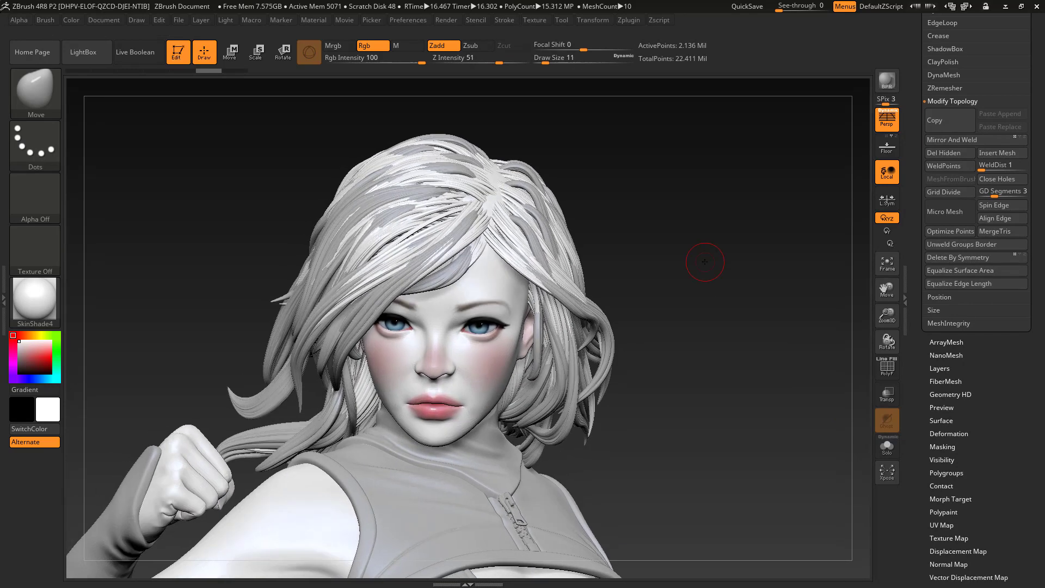
pyautogui.moveTo(1036, 118); pyautogui.dragTo(1036, 188)
pyautogui.moveTo(723, 227); pyautogui.dragTo(724, 265)
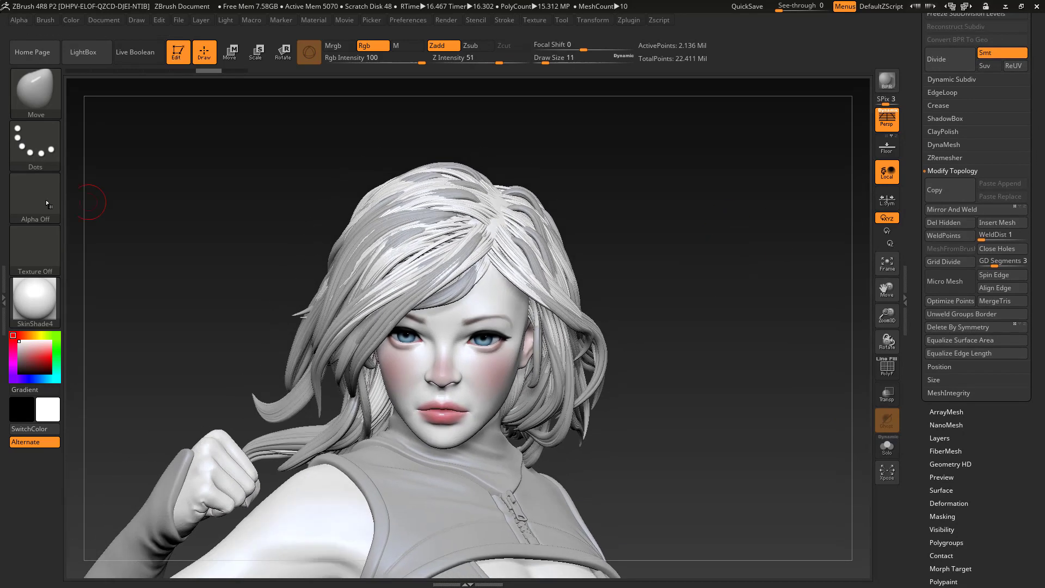
pyautogui.press('s')
pyautogui.moveTo(392, 176)
pyautogui.mouseDown()
pyautogui.moveTo(452, 223)
pyautogui.moveTo(556, 258)
pyautogui.moveTo(397, 251)
pyautogui.mouseUp()
pyautogui.moveTo(572, 250); pyautogui.dragTo(627, 256)
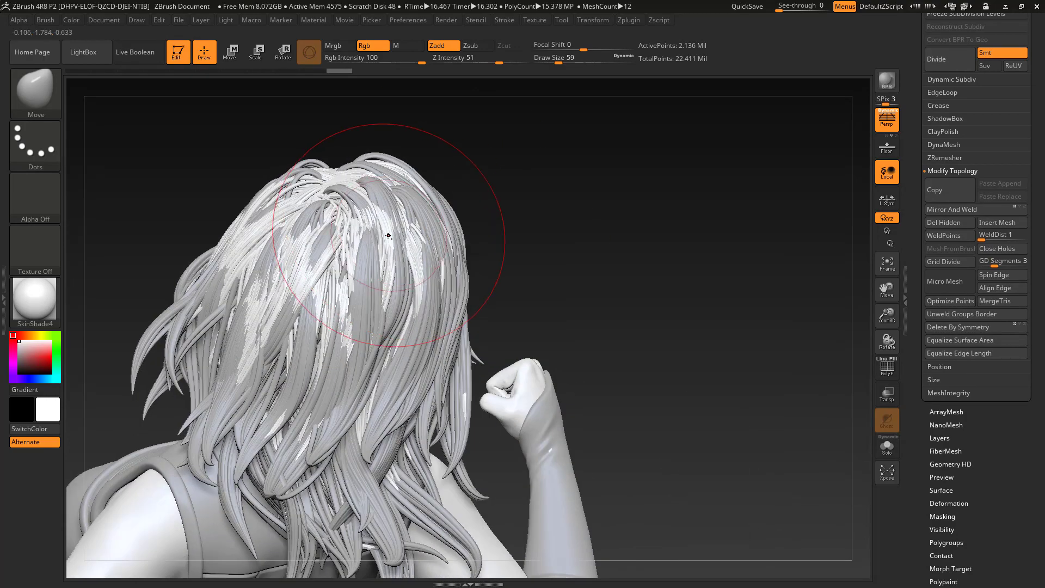
pyautogui.moveTo(390, 234); pyautogui.dragTo(411, 253)
pyautogui.moveTo(327, 277); pyautogui.dragTo(288, 283)
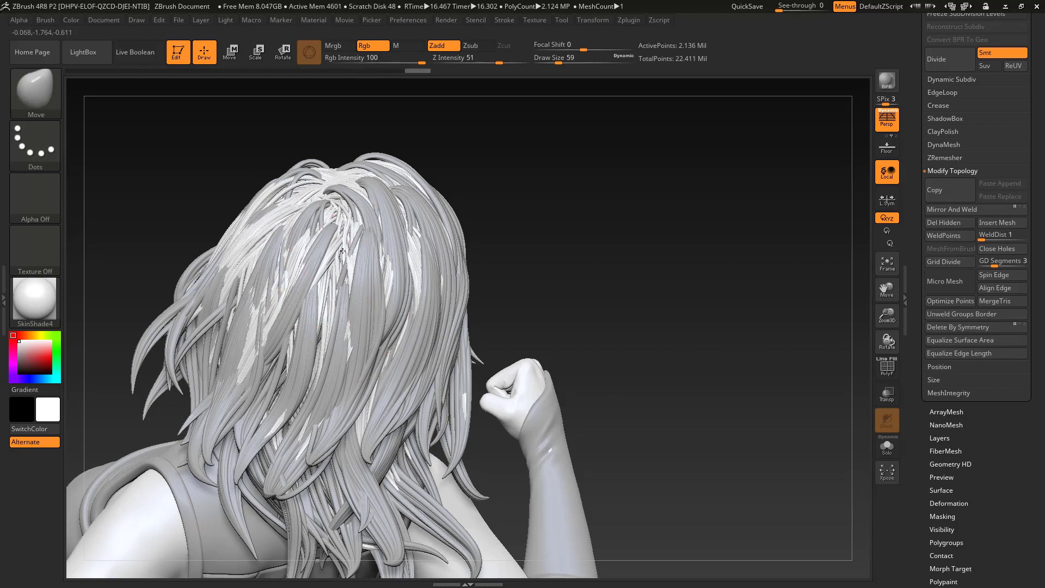
pyautogui.moveTo(349, 245); pyautogui.dragTo(329, 259)
pyautogui.moveTo(523, 250); pyautogui.dragTo(665, 272)
pyautogui.moveTo(245, 254)
pyautogui.mouseDown()
pyautogui.moveTo(232, 231)
pyautogui.moveTo(147, 182)
pyautogui.mouseUp()
pyautogui.moveTo(403, 229)
pyautogui.mouseDown()
pyautogui.moveTo(642, 336)
pyautogui.moveTo(397, 327)
pyautogui.mouseUp()
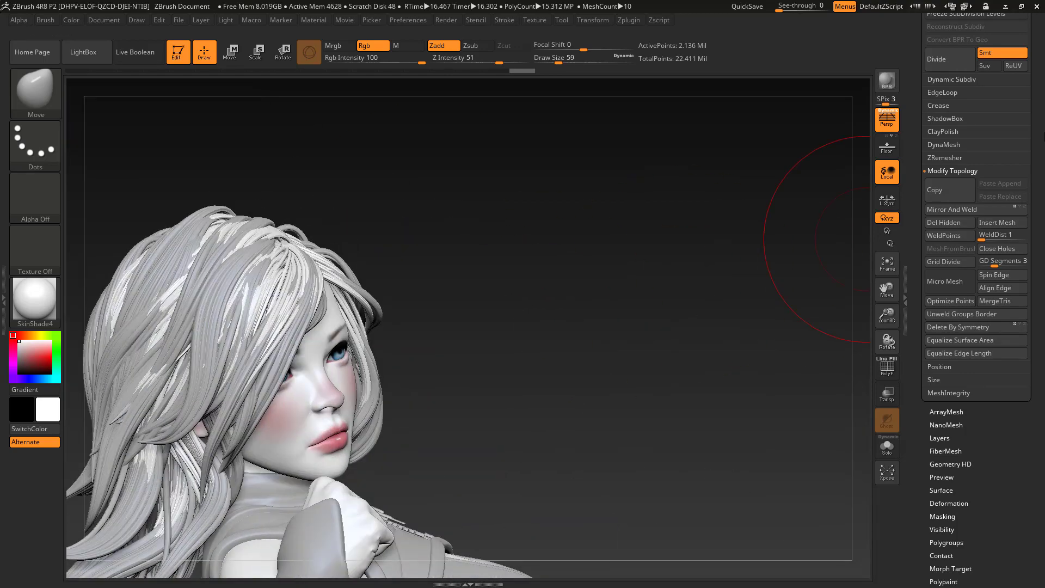
# Step: Isolate the costume_pose06 subtool and lower it by four subdivision levels
pyautogui.moveTo(918, 234); pyautogui.dragTo(921, 411)
pyautogui.click(942, 128)
pyautogui.moveTo(929, 254); pyautogui.dragTo(930, 136)
pyautogui.click(950, 144)
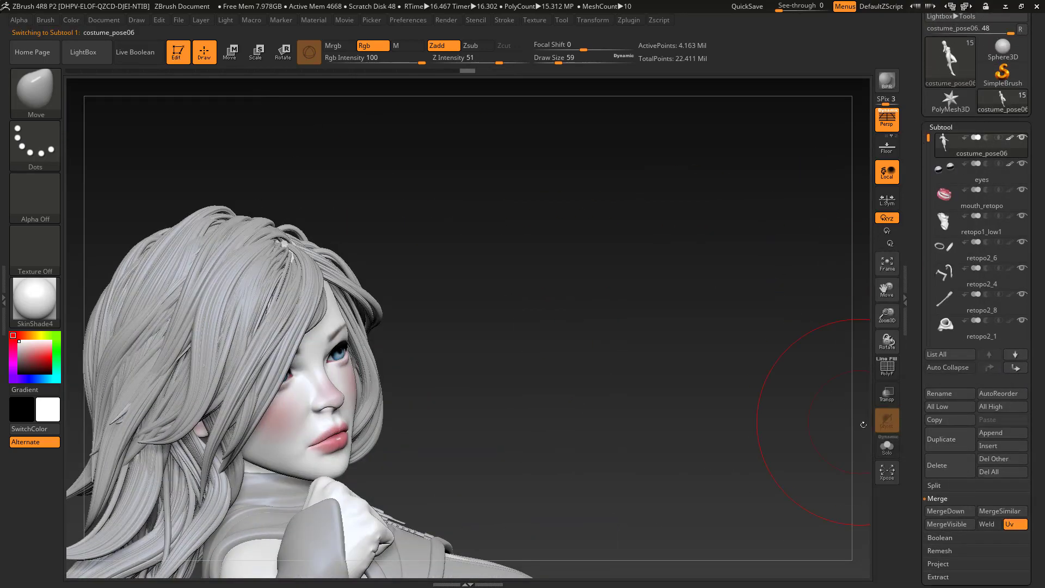
pyautogui.click(887, 447)
pyautogui.hotkey('shift', 'd')
pyautogui.hotkey('shift', 'd')
pyautogui.hotkey('shift', 'd')
pyautogui.hotkey('shift', 'd')
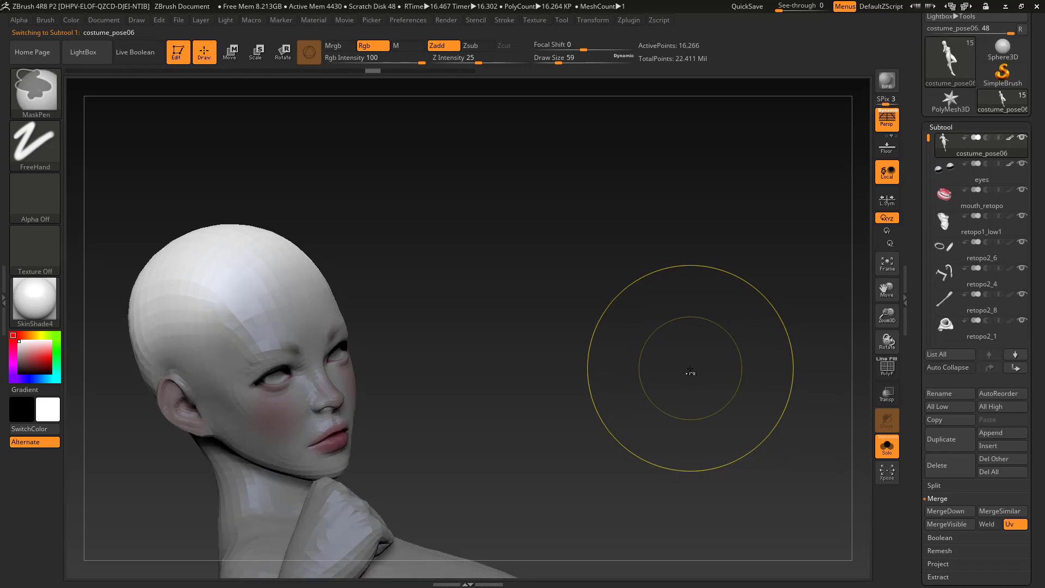
# Step: Mask the entire costume_pose06 mesh and show all subtools again to view the hair parting from above
pyautogui.hotkey('ctrl', 'shift')
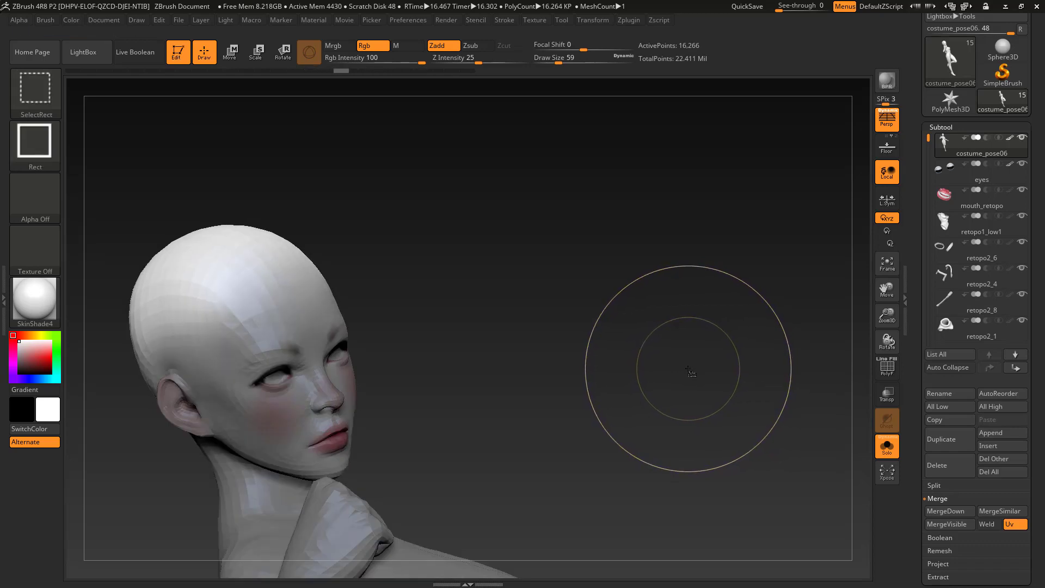
pyautogui.click(887, 447)
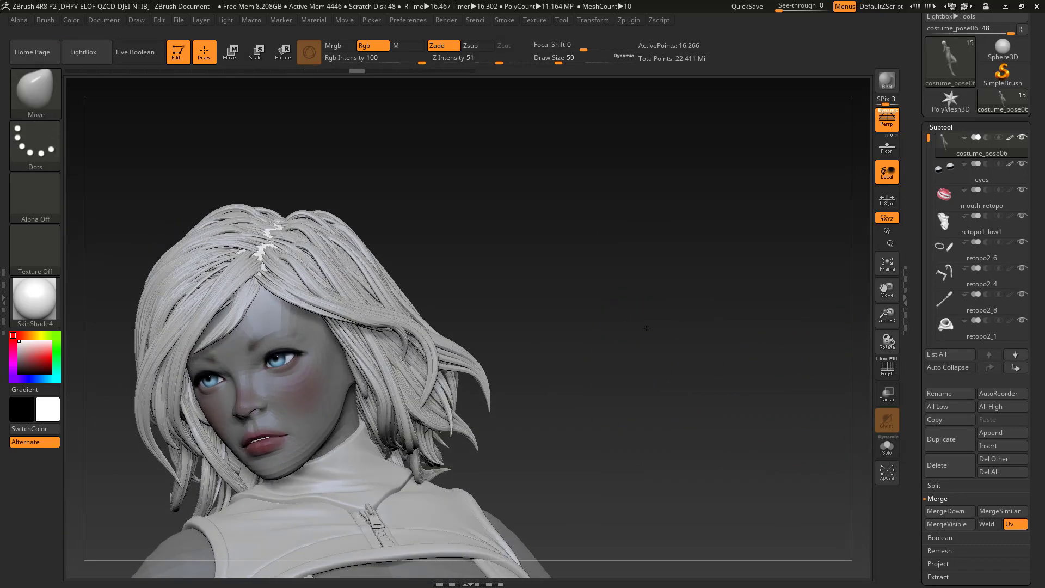
pyautogui.moveTo(646, 328); pyautogui.dragTo(866, 243)
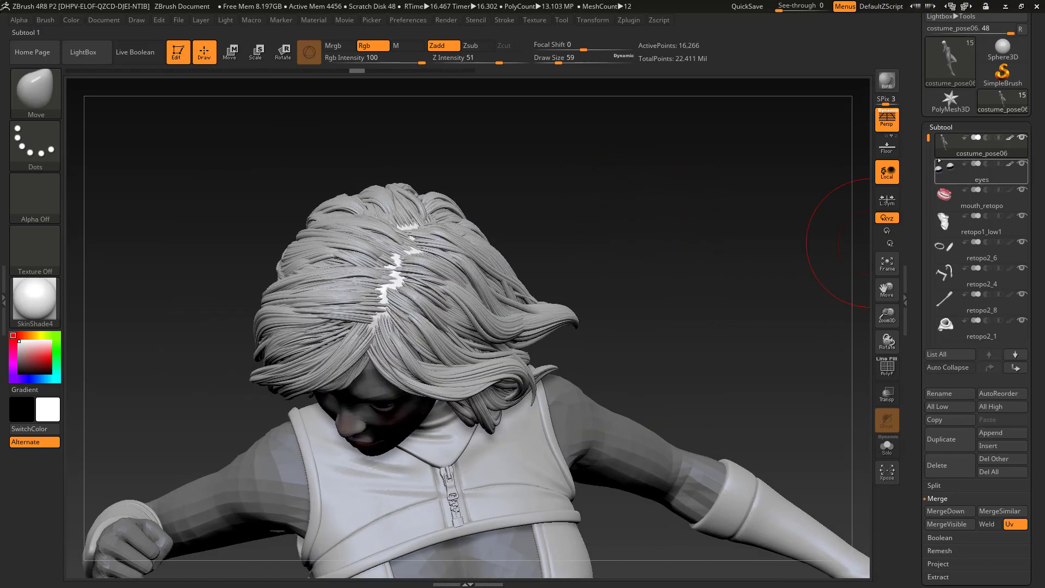
# Step: Select the hair_02 subtool and reshape the strands on the side of the head near the parting with the Move brush at draw size 59
pyautogui.moveTo(930, 146); pyautogui.dragTo(930, 268)
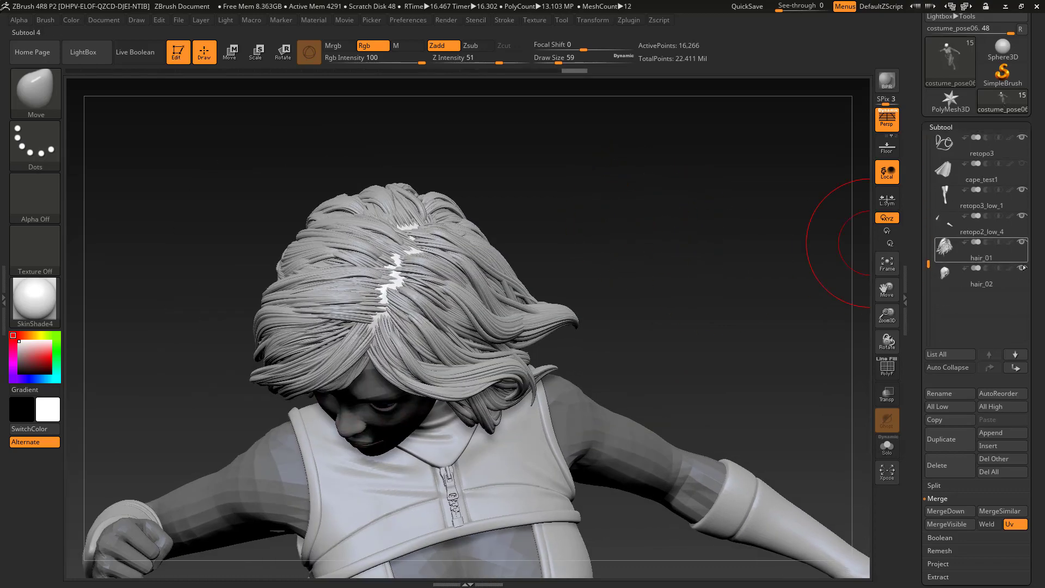
pyautogui.click(946, 274)
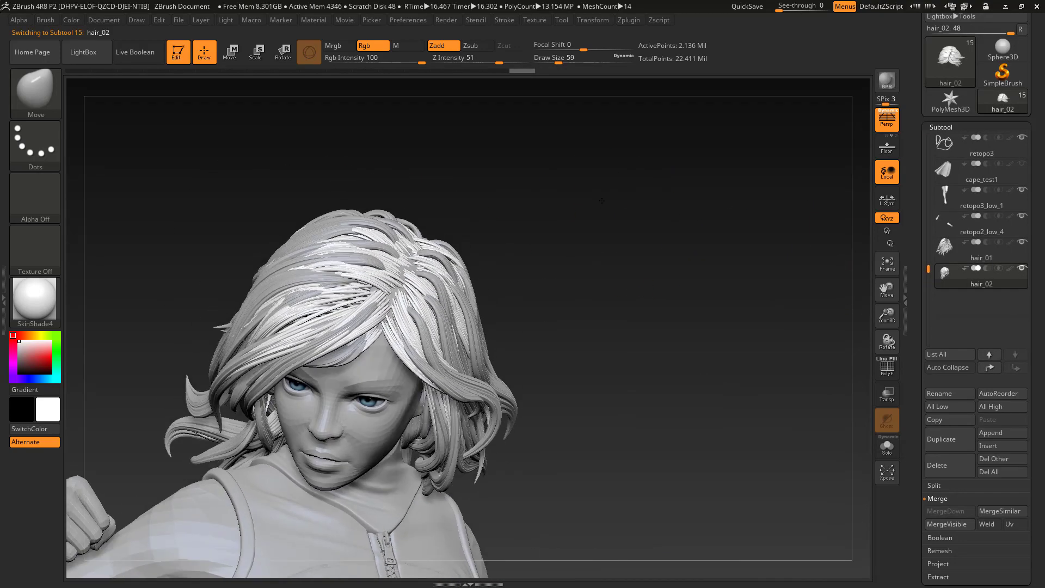
pyautogui.moveTo(618, 231); pyautogui.dragTo(618, 297)
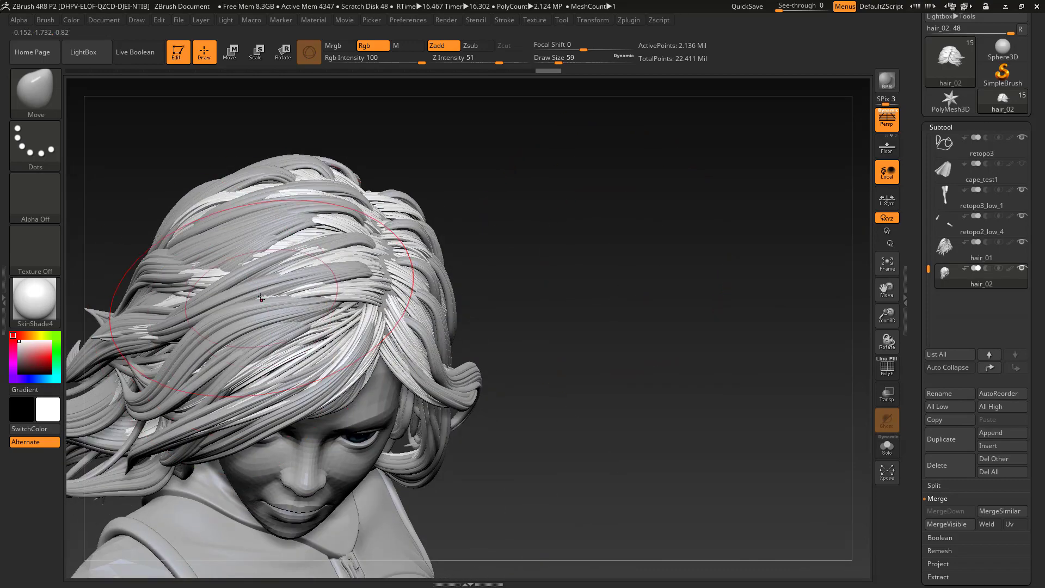
pyautogui.moveTo(490, 316); pyautogui.dragTo(693, 340)
pyautogui.moveTo(617, 339); pyautogui.dragTo(626, 422)
pyautogui.moveTo(242, 298); pyautogui.dragTo(242, 287)
pyautogui.moveTo(240, 240); pyautogui.dragTo(238, 218)
# Step: Adjust the hair_02 strands at the back of the head and along the side with the Move brush
pyautogui.moveTo(564, 340); pyautogui.dragTo(573, 240)
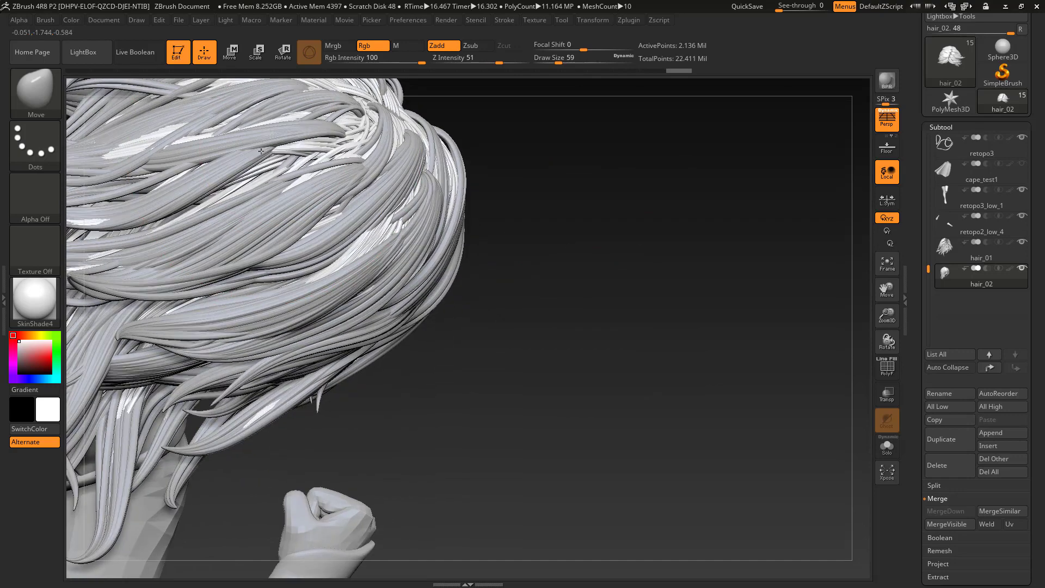
pyautogui.moveTo(552, 292); pyautogui.dragTo(248, 351)
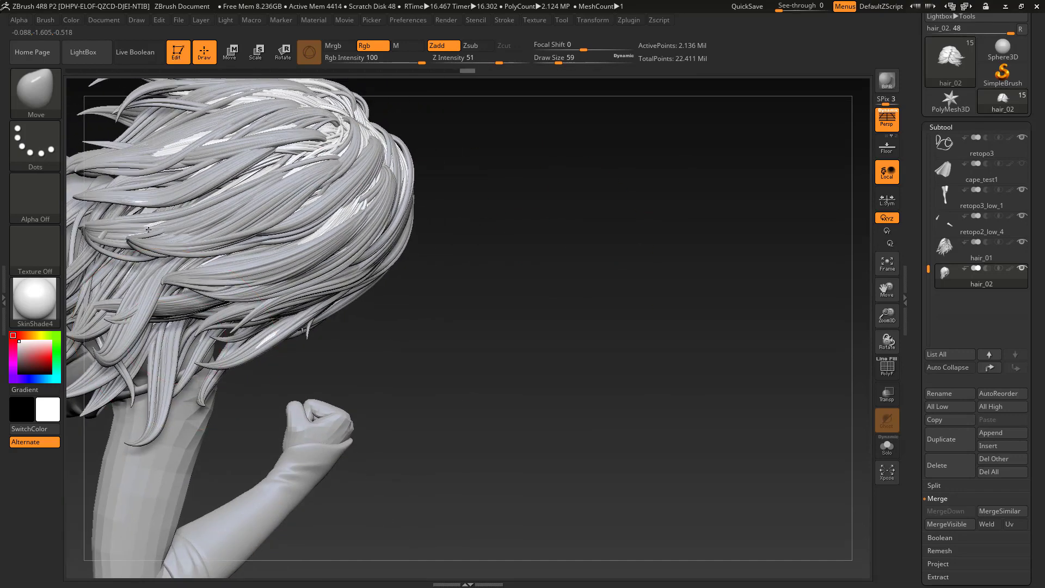
pyautogui.moveTo(174, 144); pyautogui.dragTo(173, 142)
pyautogui.moveTo(506, 278); pyautogui.dragTo(241, 269)
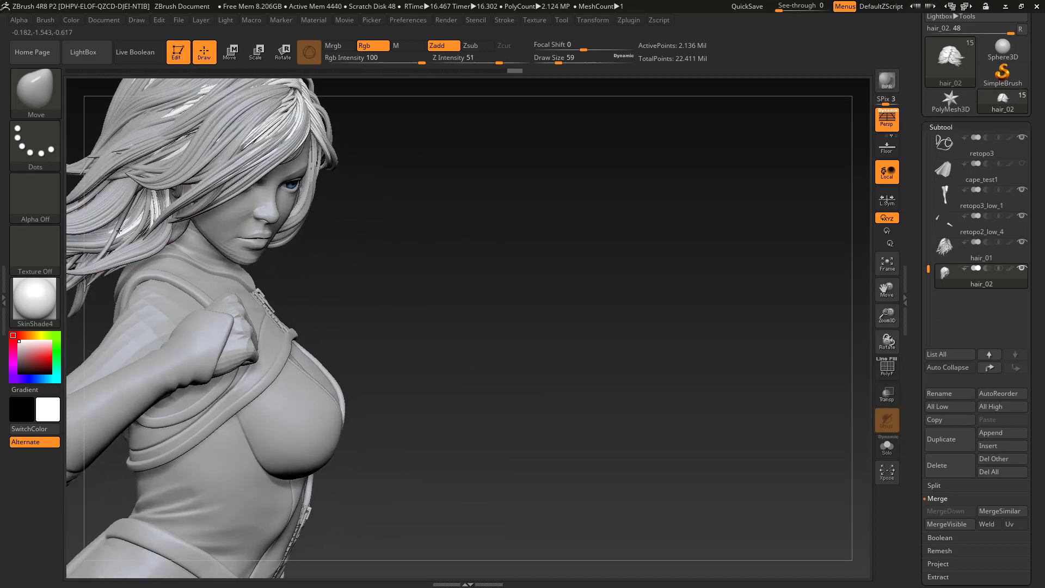
pyautogui.moveTo(120, 231); pyautogui.dragTo(129, 227)
pyautogui.moveTo(507, 245)
pyautogui.mouseDown()
pyautogui.moveTo(401, 249)
pyautogui.moveTo(512, 381)
pyautogui.mouseUp()
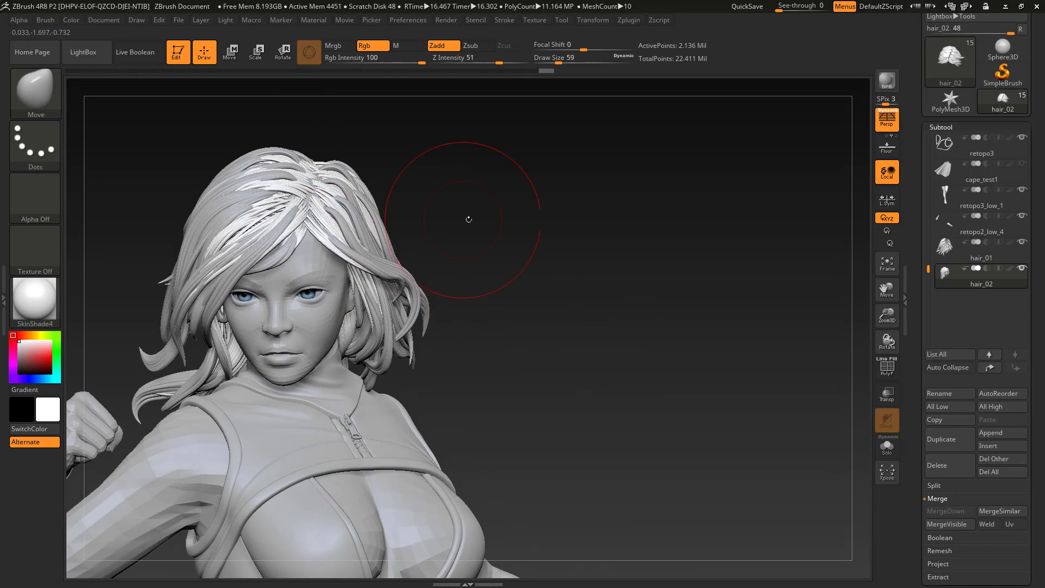
pyautogui.moveTo(469, 220); pyautogui.dragTo(776, 318)
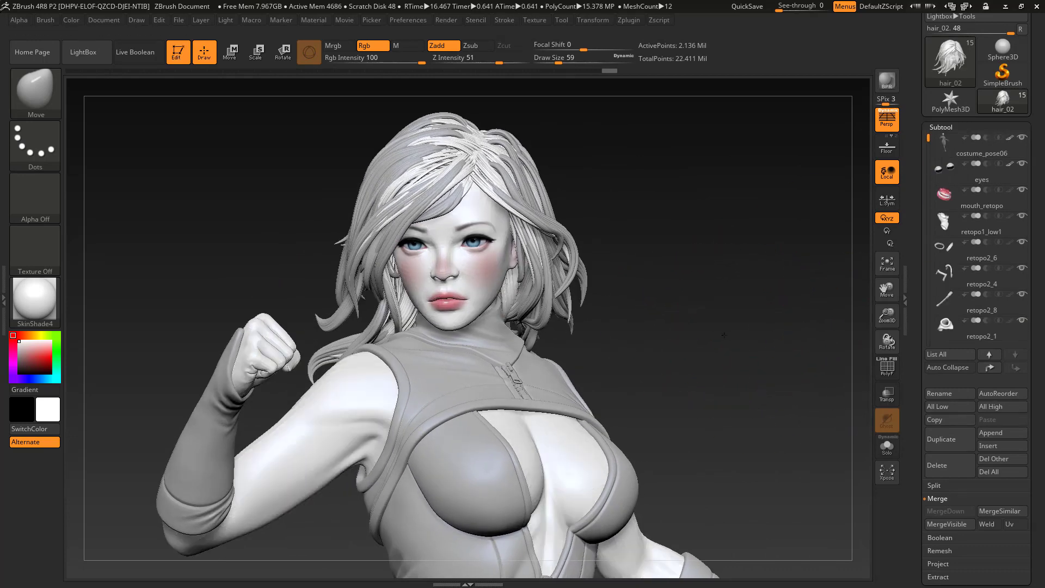
# Step: Turn on polypaint display for the hair_02 and hair_01 subtools and make hair_01 active
pyautogui.scroll(-5, 975, 245)
pyautogui.moveTo(973, 292)
pyautogui.click(1010, 268)
pyautogui.moveTo(650, 326); pyautogui.dragTo(860, 354)
pyautogui.click(975, 251)
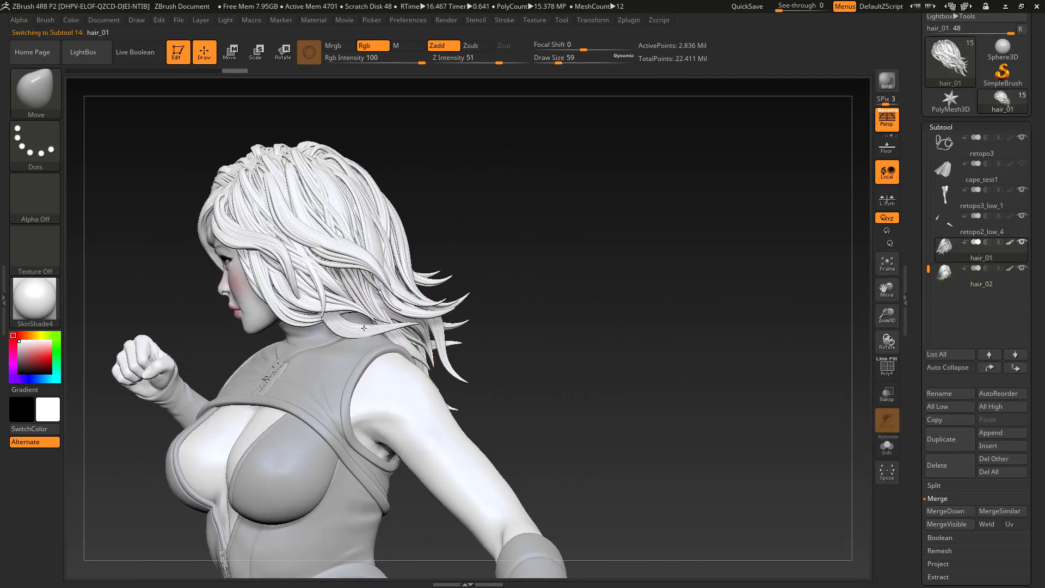
# Step: Make hair_02 the active subtool and isolate it to view its strands from the front and above
pyautogui.moveTo(623, 322); pyautogui.dragTo(365, 333)
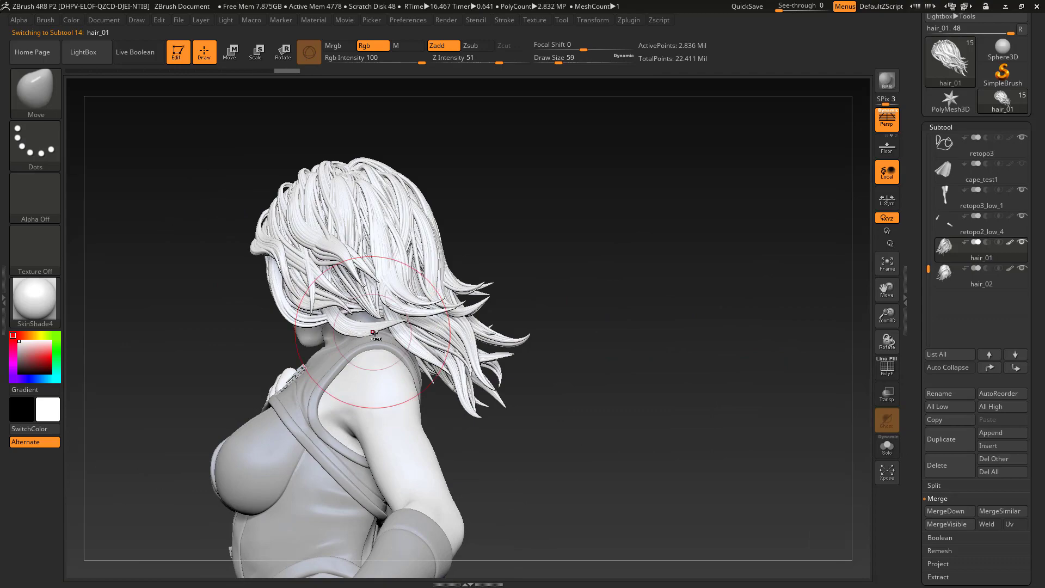
pyautogui.keyDown('alt'); pyautogui.click(356, 336); pyautogui.keyUp('alt')
pyautogui.moveTo(522, 334)
pyautogui.mouseDown()
pyautogui.moveTo(664, 332)
pyautogui.moveTo(646, 351)
pyautogui.moveTo(605, 322)
pyautogui.moveTo(645, 305)
pyautogui.moveTo(790, 309)
pyautogui.moveTo(689, 312)
pyautogui.moveTo(707, 304)
pyautogui.moveTo(708, 321)
pyautogui.moveTo(698, 289)
pyautogui.mouseUp()
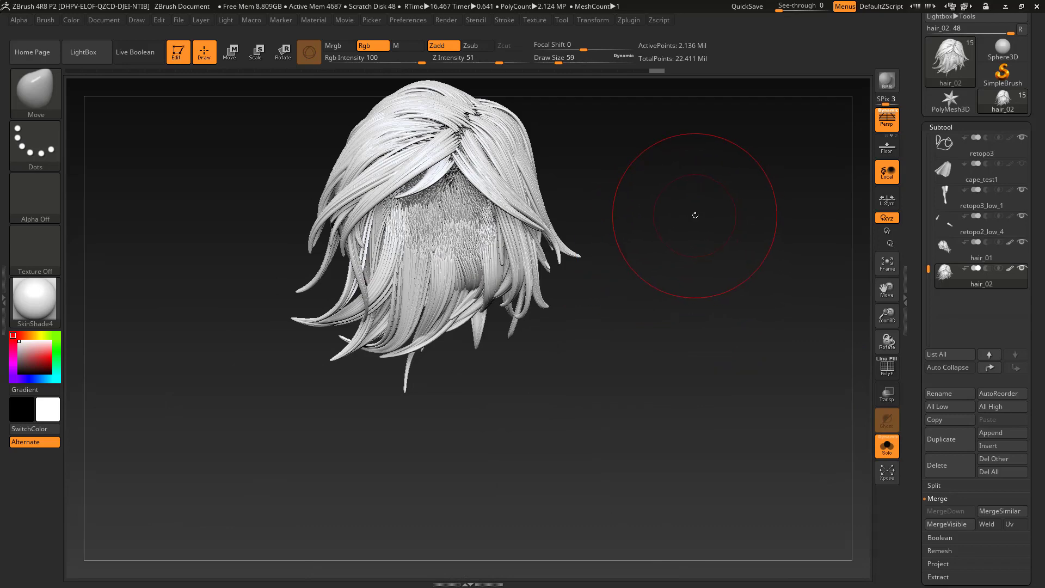
pyautogui.moveTo(693, 214); pyautogui.dragTo(870, 428)
# Step: Open the Inflate deformation value of the hair_02 subtool for editing
pyautogui.moveTo(992, 561); pyautogui.dragTo(969, 375)
pyautogui.click(956, 385)
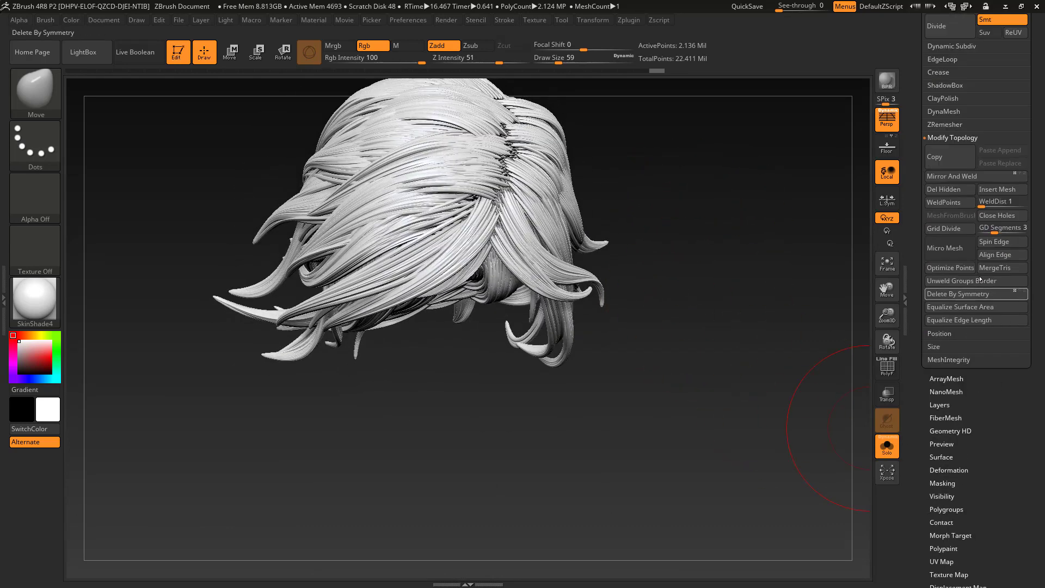
pyautogui.click(950, 472)
pyautogui.click(978, 385)
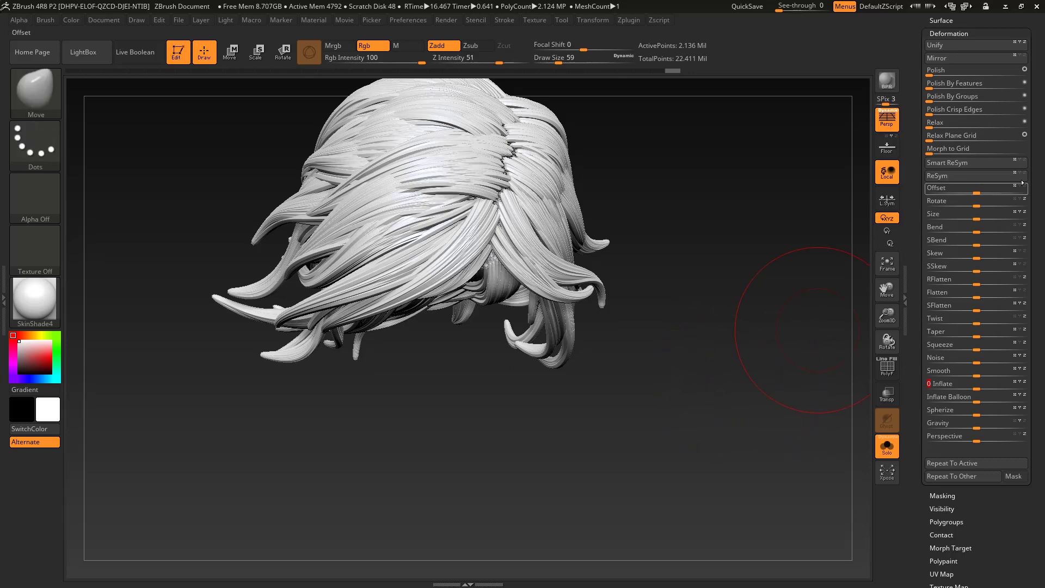
# Step: Add a third subdivision level to the hair_02 subtool and turn off Solo to show the whole character
pyautogui.moveTo(1004, 34); pyautogui.dragTo(978, 130)
pyautogui.click(950, 104)
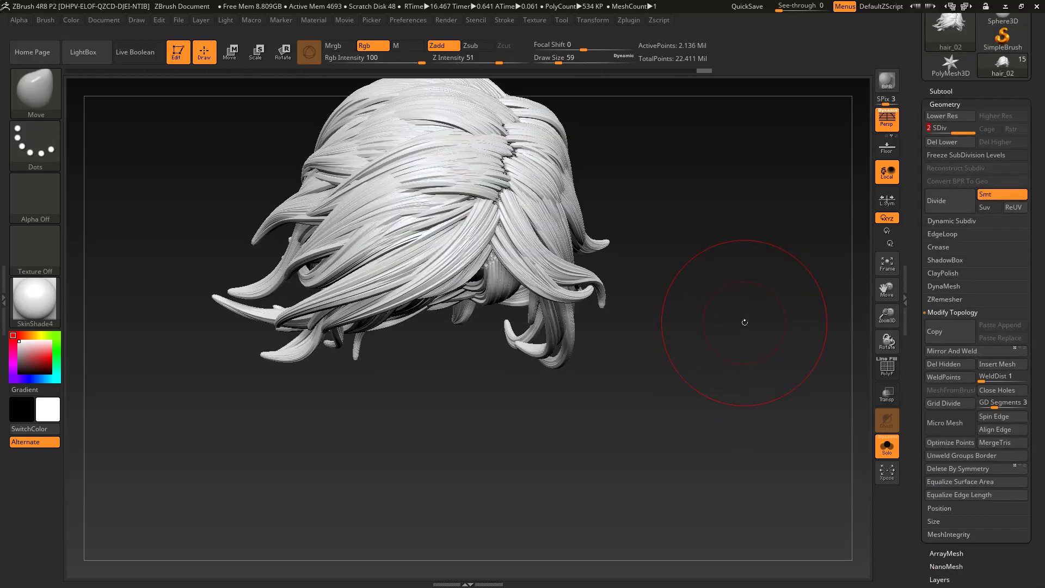
pyautogui.hotkey('ctrl', 'd')
pyautogui.moveTo(735, 322)
pyautogui.mouseDown()
pyautogui.moveTo(709, 215)
pyautogui.moveTo(728, 325)
pyautogui.moveTo(789, 296)
pyautogui.moveTo(761, 272)
pyautogui.moveTo(745, 341)
pyautogui.mouseUp()
pyautogui.click(891, 442)
pyautogui.moveTo(767, 346); pyautogui.dragTo(747, 350)
pyautogui.keyDown('alt'); pyautogui.moveTo(754, 354); pyautogui.dragTo(755, 261); pyautogui.keyUp('alt')
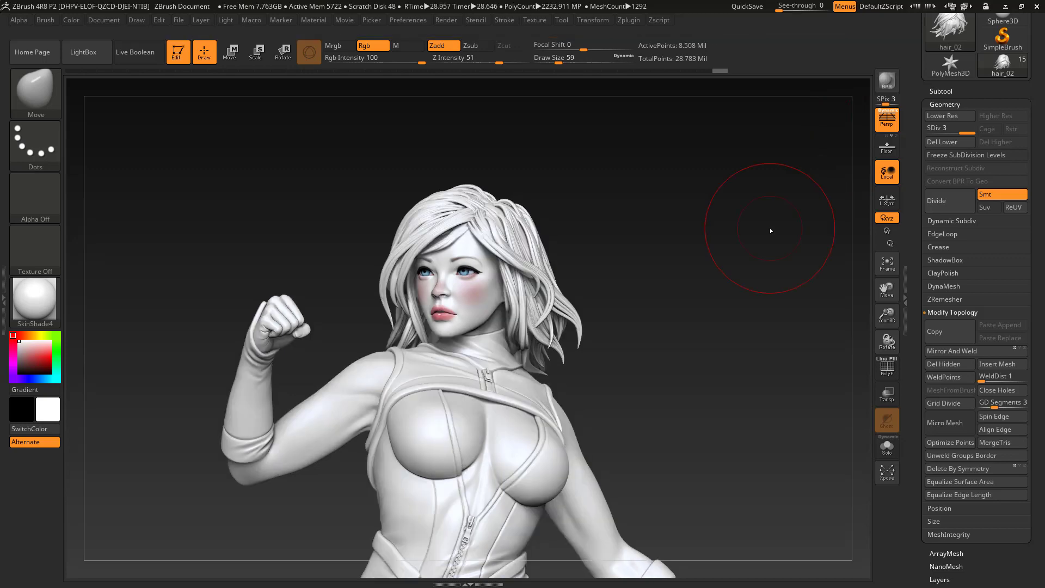
pyautogui.moveTo(708, 269); pyautogui.dragTo(462, 313)
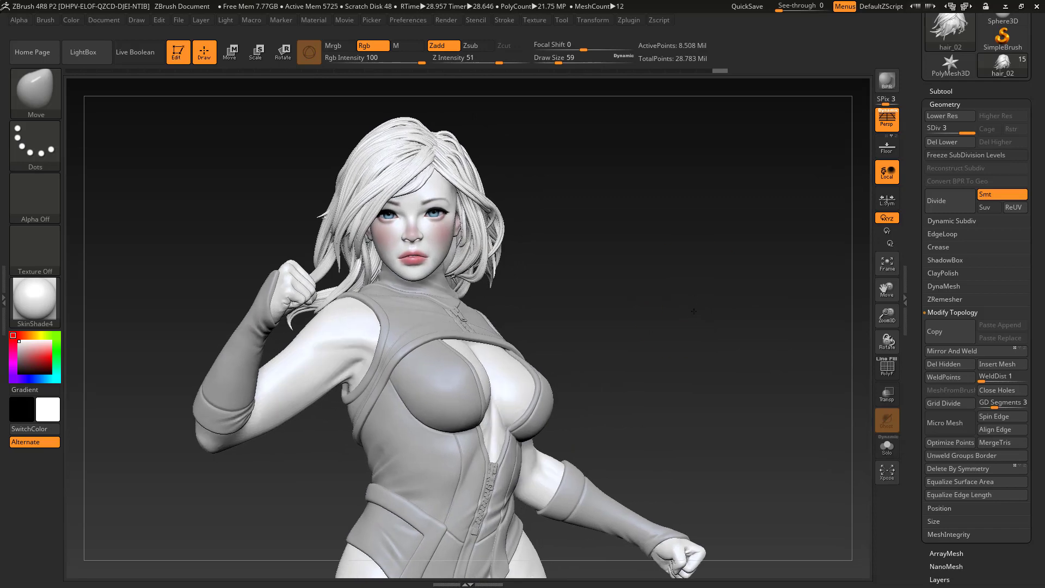
pyautogui.keyDown('alt'); pyautogui.moveTo(686, 306); pyautogui.dragTo(625, 385); pyautogui.keyUp('alt')
# Step: Solo hair_02 at its lowest subdivision level, set the draw size to 6, and isolate the tip of the small front strand
pyautogui.click(942, 91)
pyautogui.click(887, 446)
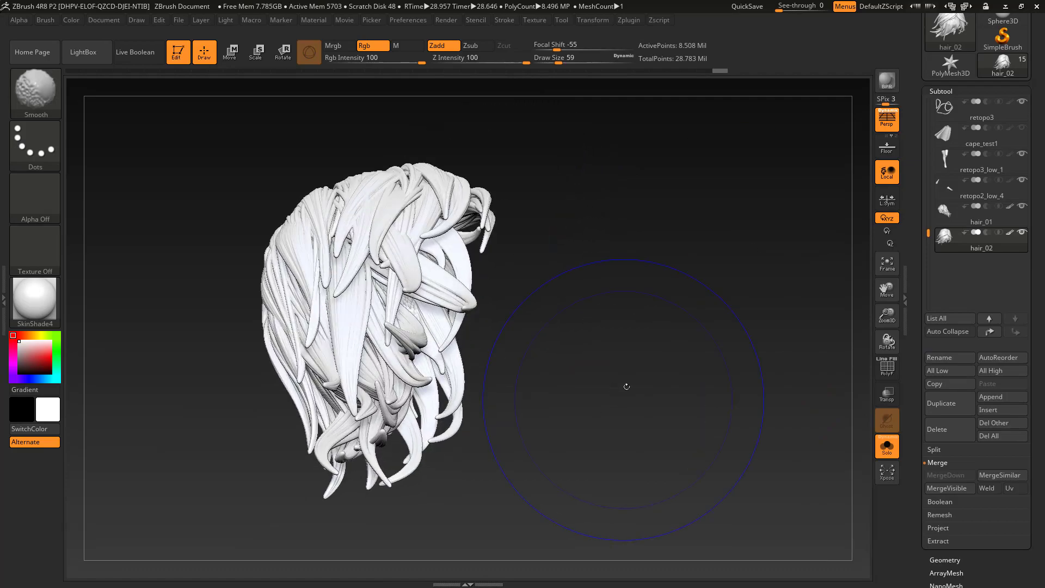
pyautogui.moveTo(632, 308)
pyautogui.keyDown('alt'); pyautogui.mouseDown()
pyautogui.moveTo(600, 366)
pyautogui.moveTo(623, 321)
pyautogui.mouseUp(); pyautogui.keyUp('alt')
pyautogui.press('s')
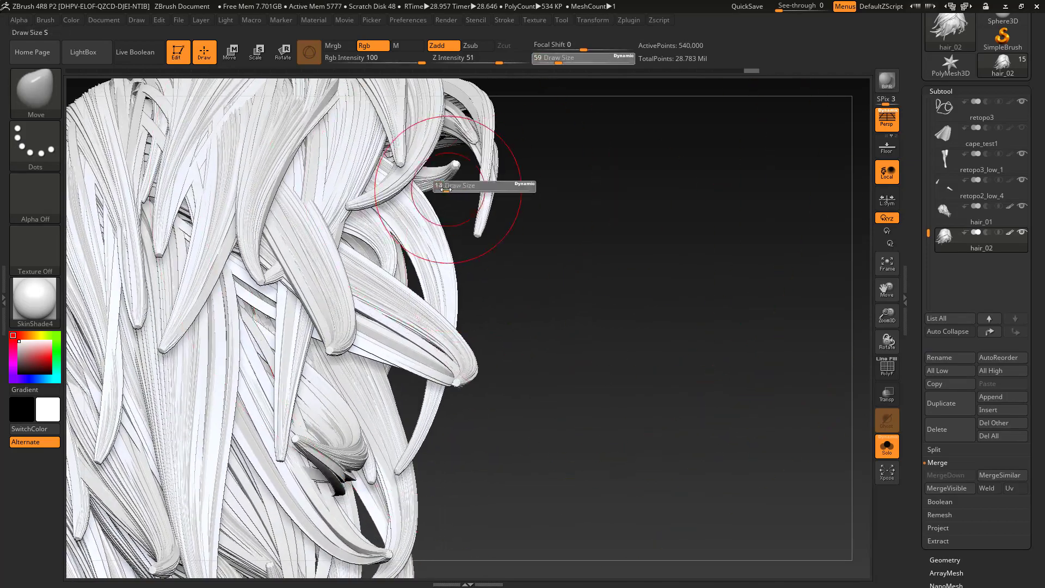
pyautogui.keyDown('ctrl'); pyautogui.keyDown('shift'); pyautogui.click(453, 168); pyautogui.keyUp('shift'); pyautogui.keyUp('ctrl')
# Step: Grow the visible area to the full front strand, mask everything else in hair_02, and show the whole character again
pyautogui.scroll(-5, 960, 315)
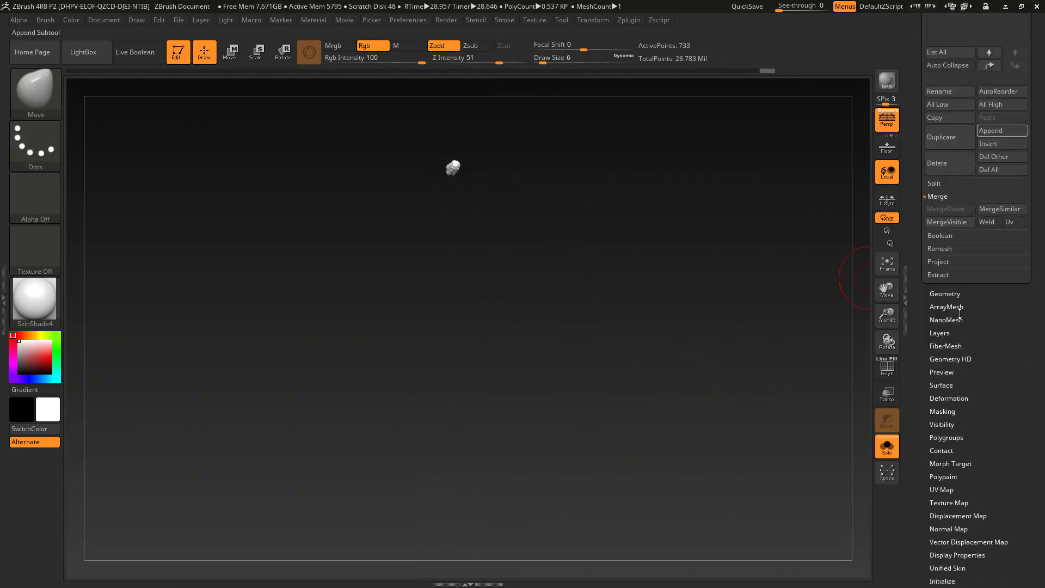
pyautogui.click(944, 425)
pyautogui.keyDown('ctrl'); pyautogui.moveTo(602, 276); pyautogui.dragTo(281, 113); pyautogui.keyUp('ctrl')
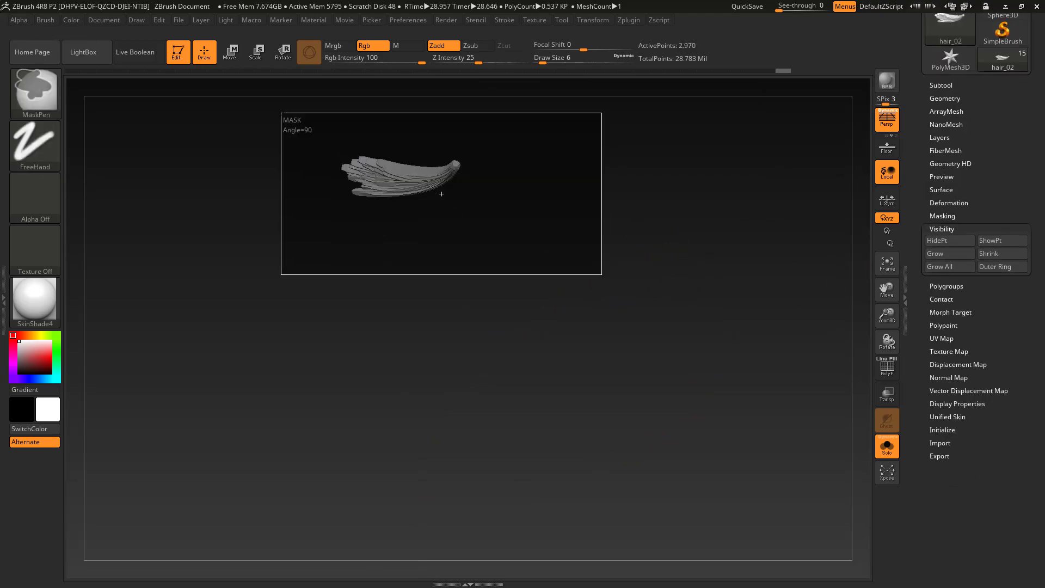
pyautogui.keyDown('ctrl'); pyautogui.keyDown('shift'); pyautogui.click(695, 267); pyautogui.keyUp('shift'); pyautogui.keyUp('ctrl')
pyautogui.keyDown('ctrl'); pyautogui.click(696, 266); pyautogui.keyUp('ctrl')
pyautogui.click(887, 447)
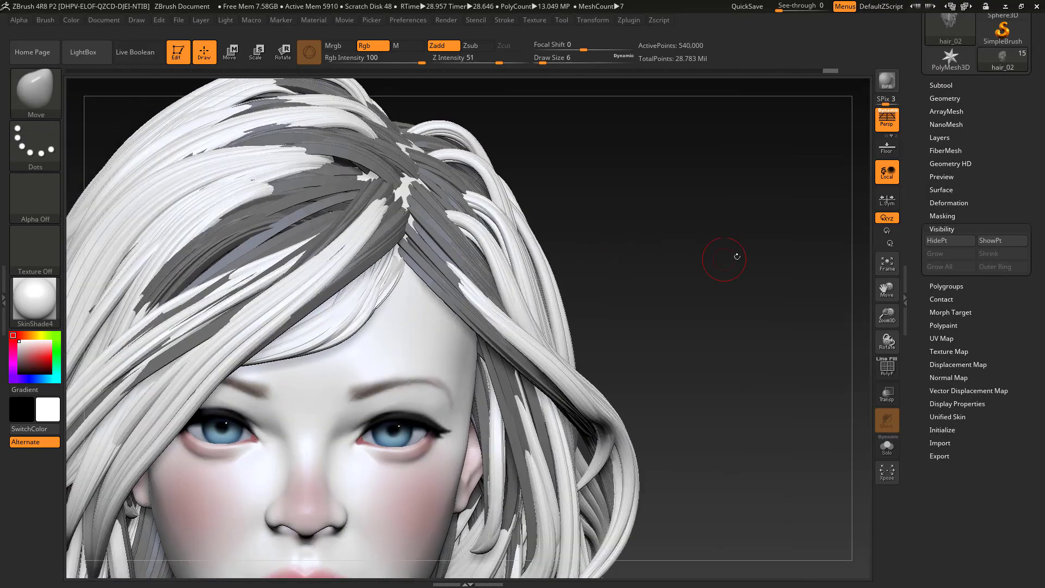
# Step: Turn off polypaint on hair_01 and reshape the unmasked forehead strand of hair_02 with the Move brush at draw size 49
pyautogui.click(942, 85)
pyautogui.click(1010, 201)
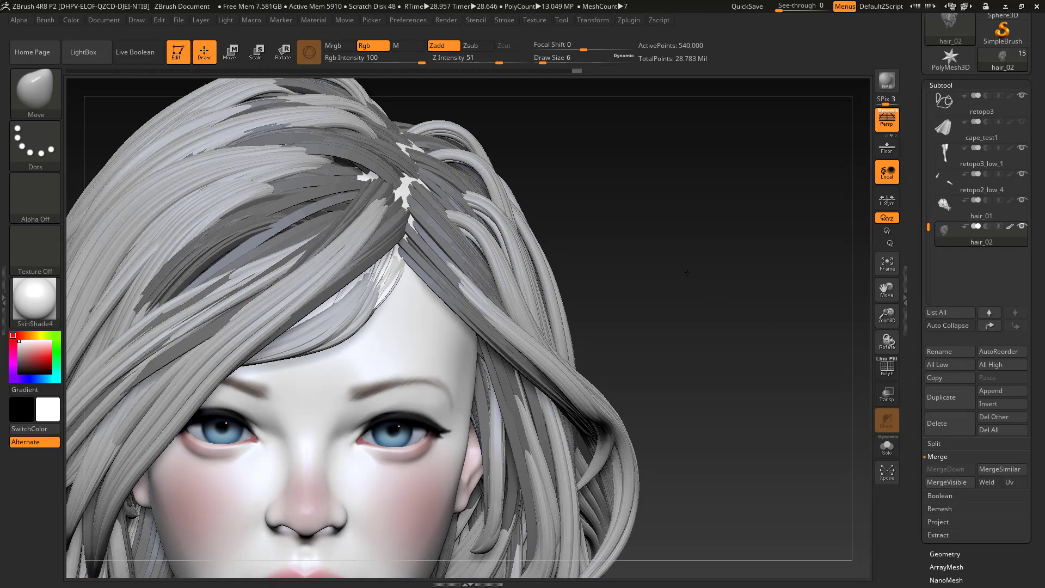
pyautogui.moveTo(746, 234); pyautogui.dragTo(691, 220)
pyautogui.press('s')
pyautogui.moveTo(319, 262); pyautogui.dragTo(333, 264)
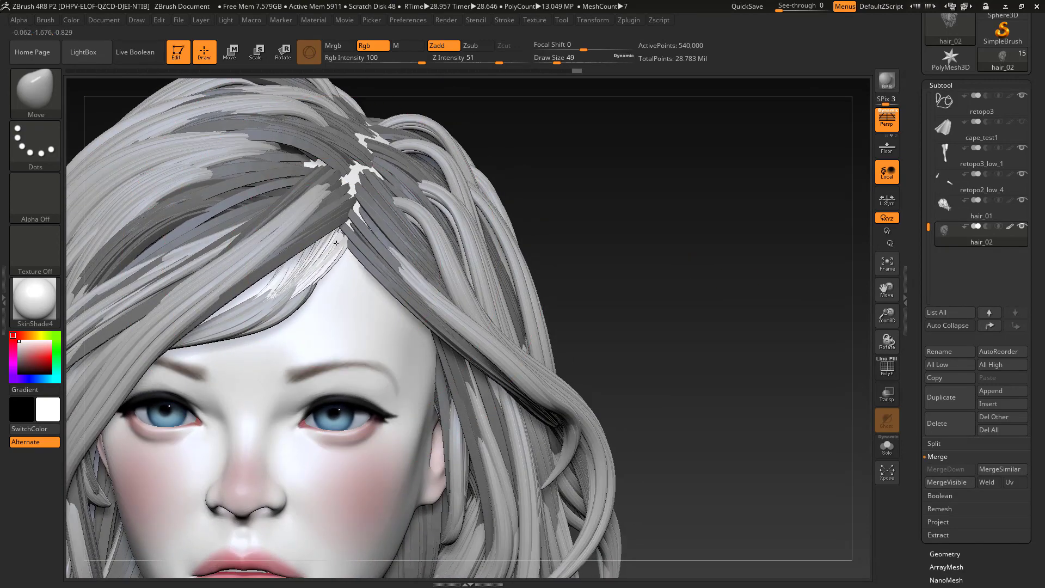
pyautogui.moveTo(616, 253)
pyautogui.mouseDown()
pyautogui.moveTo(571, 242)
pyautogui.moveTo(637, 247)
pyautogui.moveTo(644, 255)
pyautogui.moveTo(594, 297)
pyautogui.moveTo(629, 284)
pyautogui.mouseUp()
pyautogui.moveTo(616, 290)
pyautogui.keyDown('alt'); pyautogui.mouseDown()
pyautogui.moveTo(634, 286)
pyautogui.moveTo(603, 270)
pyautogui.moveTo(631, 257)
pyautogui.moveTo(619, 283)
pyautogui.moveTo(651, 278)
pyautogui.mouseUp(); pyautogui.keyUp('alt')
# Step: Examine the parting and side hair with hair_01 active, then reselect hair_02
pyautogui.press('Up')
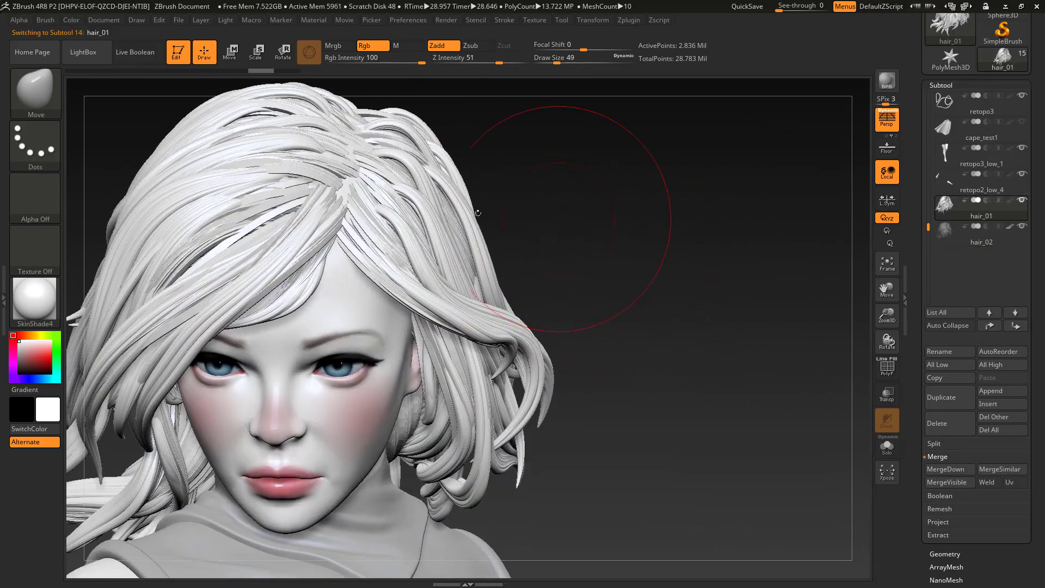
pyautogui.moveTo(478, 213); pyautogui.dragTo(379, 213)
pyautogui.press('ctrl')
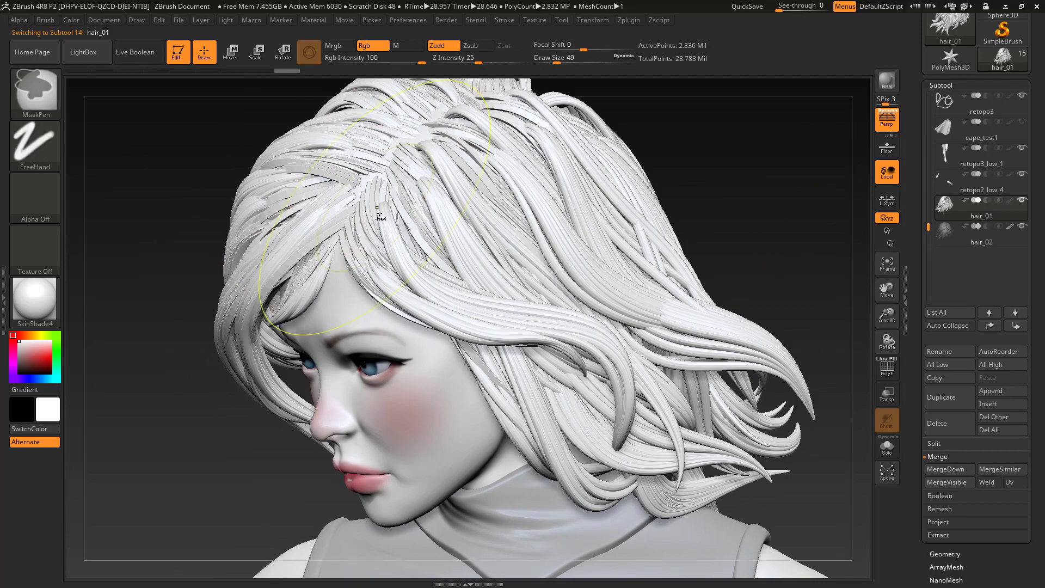
pyautogui.press('Down')
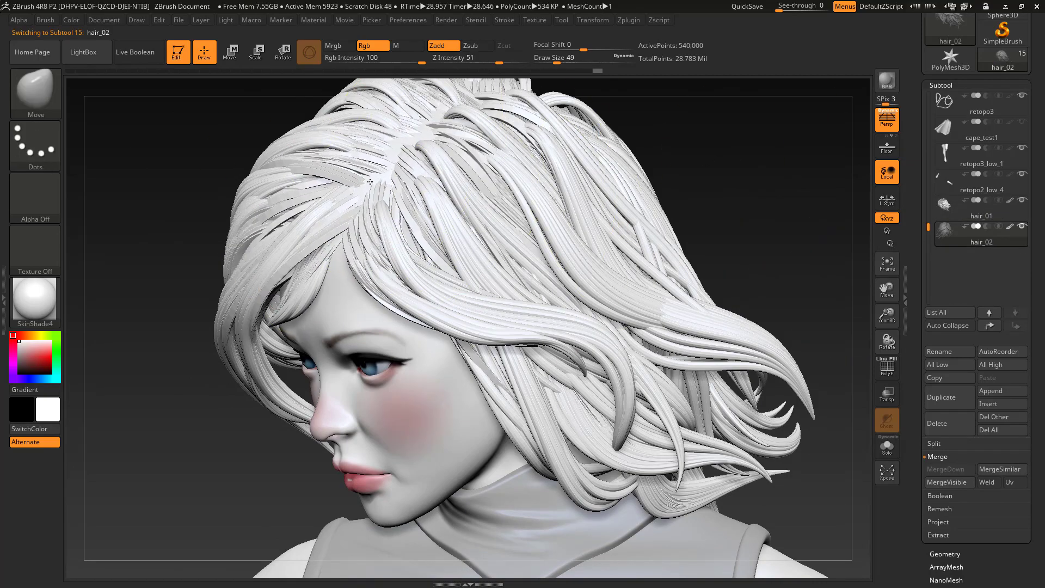
pyautogui.moveTo(684, 197); pyautogui.dragTo(746, 205)
pyautogui.moveTo(564, 239); pyautogui.dragTo(614, 260)
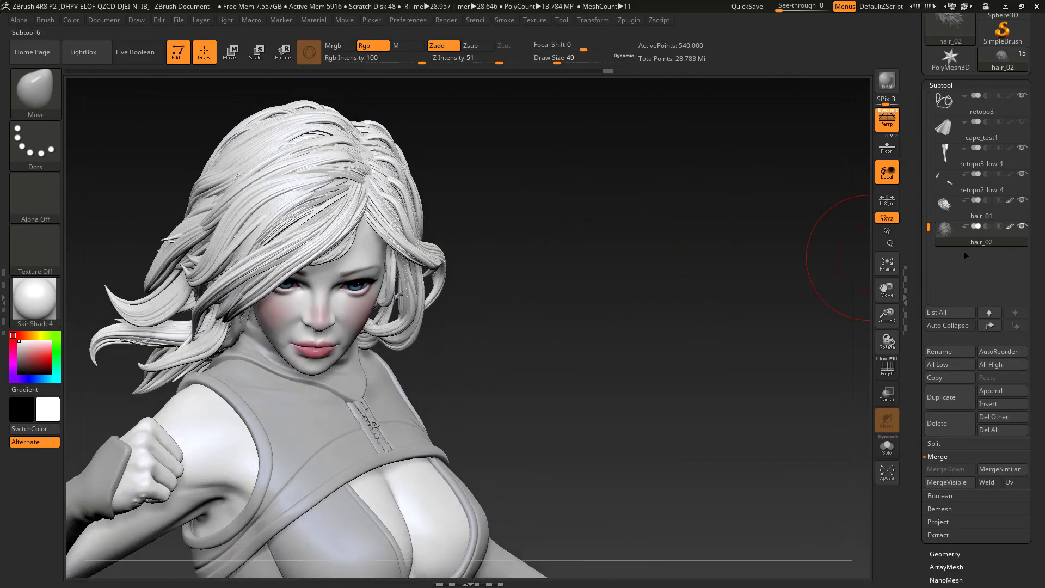
# Step: Turn off polypaint on hair_01 and raise hair_02 to its highest subdivision level
pyautogui.click(1010, 200)
pyautogui.moveTo(615, 240)
pyautogui.mouseDown()
pyautogui.moveTo(604, 296)
pyautogui.moveTo(598, 262)
pyautogui.mouseUp()
pyautogui.hotkey('ctrl', 'd')
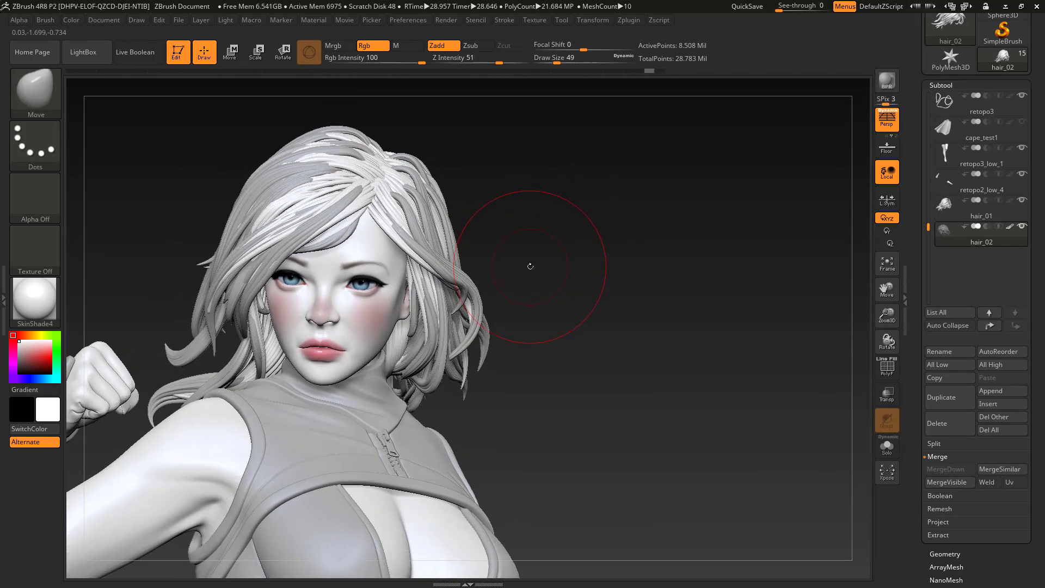
# Step: Set the draw size to 39 and nudge hair_02 strands at the side and back of the head with the Move brush
pyautogui.moveTo(569, 289)
pyautogui.mouseDown()
pyautogui.moveTo(498, 285)
pyautogui.moveTo(568, 298)
pyautogui.mouseUp()
pyautogui.press('s')
pyautogui.moveTo(196, 309); pyautogui.dragTo(192, 308)
pyautogui.keyDown('ctrl'); pyautogui.moveTo(261, 326); pyautogui.dragTo(269, 397, button='right'); pyautogui.keyUp('ctrl')
pyautogui.moveTo(490, 348)
pyautogui.mouseDown(button='right')
pyautogui.moveTo(343, 354)
pyautogui.moveTo(346, 327)
pyautogui.mouseUp(button='right')
pyautogui.moveTo(591, 381)
pyautogui.keyDown('alt'); pyautogui.mouseDown()
pyautogui.moveTo(597, 316)
pyautogui.moveTo(517, 326)
pyautogui.moveTo(468, 348)
pyautogui.mouseUp(); pyautogui.keyUp('alt')
pyautogui.moveTo(479, 454); pyautogui.dragTo(663, 296)
pyautogui.moveTo(581, 458); pyautogui.dragTo(584, 456)
pyautogui.moveTo(735, 338); pyautogui.dragTo(261, 245)
pyautogui.moveTo(675, 246)
pyautogui.mouseDown()
pyautogui.moveTo(438, 259)
pyautogui.moveTo(383, 238)
pyautogui.moveTo(393, 220)
pyautogui.mouseUp()
pyautogui.moveTo(610, 206)
pyautogui.mouseDown()
pyautogui.moveTo(604, 316)
pyautogui.moveTo(590, 349)
pyautogui.moveTo(596, 257)
pyautogui.moveTo(607, 289)
pyautogui.moveTo(597, 306)
pyautogui.moveTo(523, 291)
pyautogui.mouseUp()
pyautogui.moveTo(312, 296); pyautogui.dragTo(326, 299)
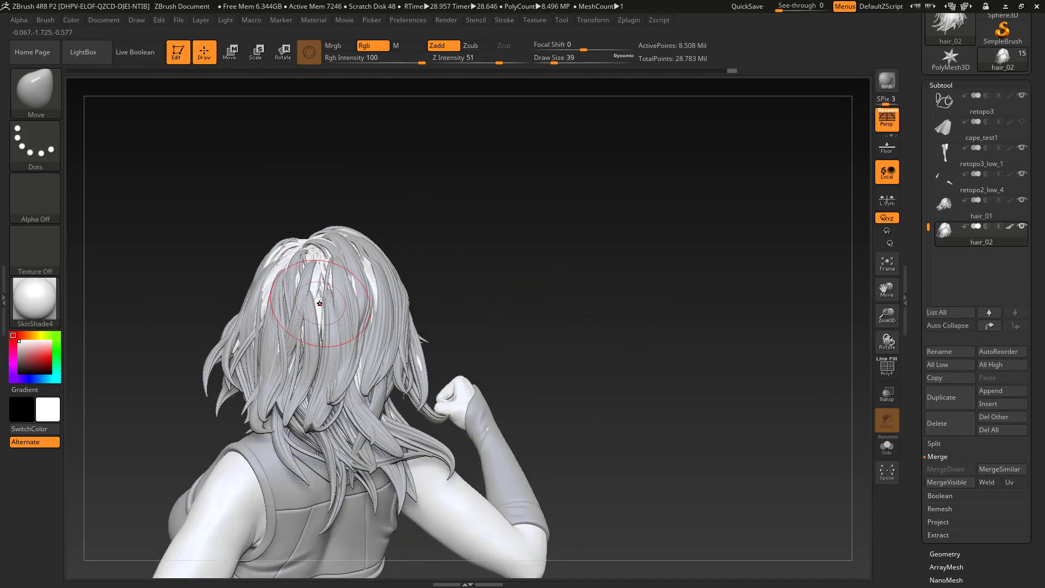
# Step: Turn off polypaint on costume_pose06 and adjust the hair_02 strands along the side of the head
pyautogui.moveTo(443, 231)
pyautogui.mouseDown()
pyautogui.moveTo(509, 236)
pyautogui.moveTo(512, 251)
pyautogui.mouseUp()
pyautogui.moveTo(929, 218); pyautogui.dragTo(929, 96)
pyautogui.moveTo(536, 256)
pyautogui.mouseDown()
pyautogui.moveTo(477, 283)
pyautogui.moveTo(565, 274)
pyautogui.moveTo(523, 279)
pyautogui.mouseUp()
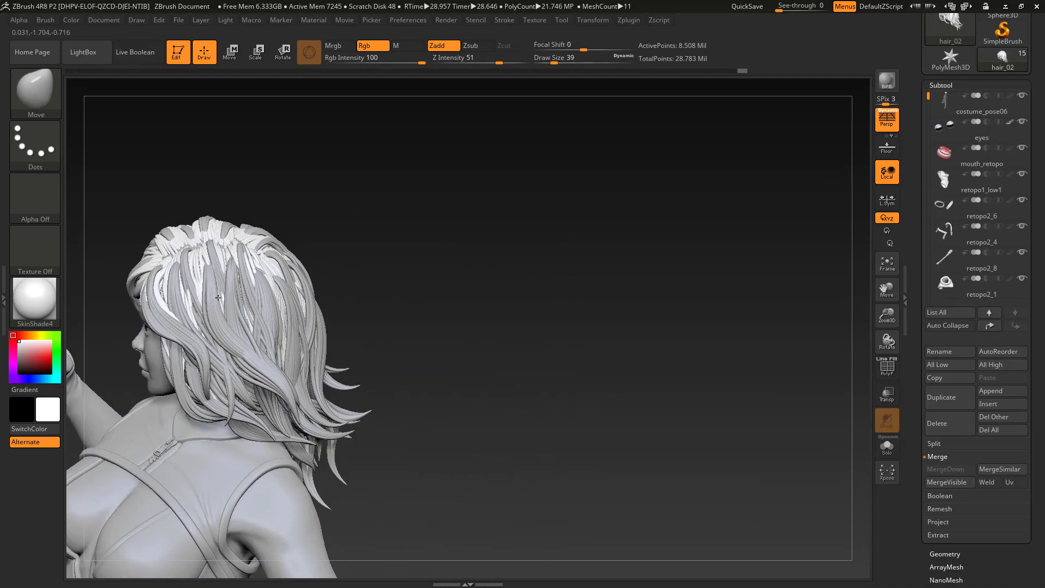
pyautogui.moveTo(187, 307); pyautogui.dragTo(189, 309)
pyautogui.moveTo(370, 305)
pyautogui.mouseDown()
pyautogui.moveTo(436, 299)
pyautogui.moveTo(403, 288)
pyautogui.mouseUp()
pyautogui.moveTo(512, 272)
pyautogui.keyDown('alt'); pyautogui.mouseDown()
pyautogui.moveTo(576, 294)
pyautogui.moveTo(544, 260)
pyautogui.moveTo(496, 262)
pyautogui.mouseUp(); pyautogui.keyUp('alt')
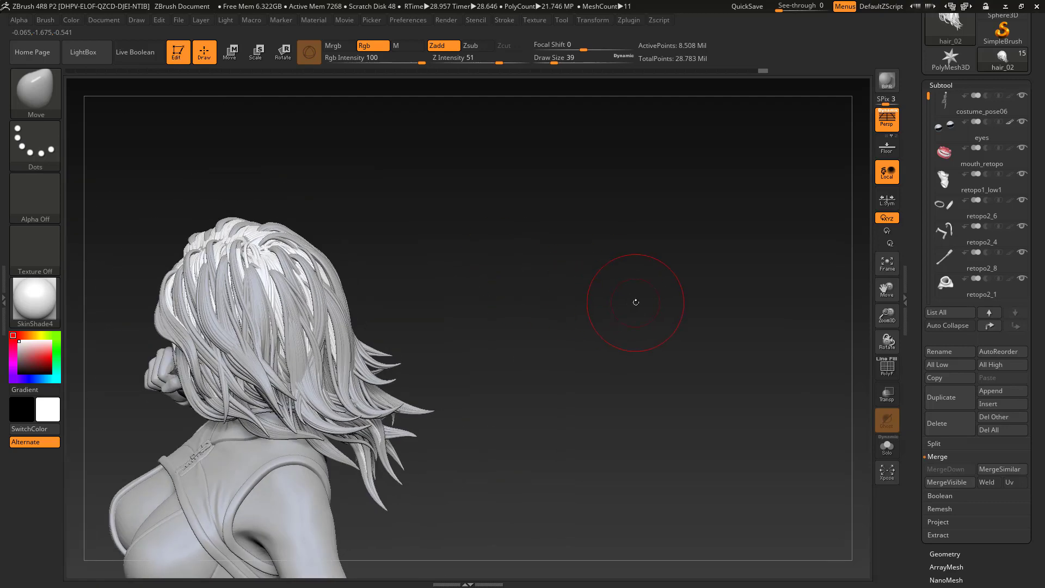
# Step: Turn polypaint back on for the costume_pose06 subtool
pyautogui.scroll(3, 1044, 168)
pyautogui.click(1011, 225)
pyautogui.moveTo(458, 348); pyautogui.dragTo(736, 297)
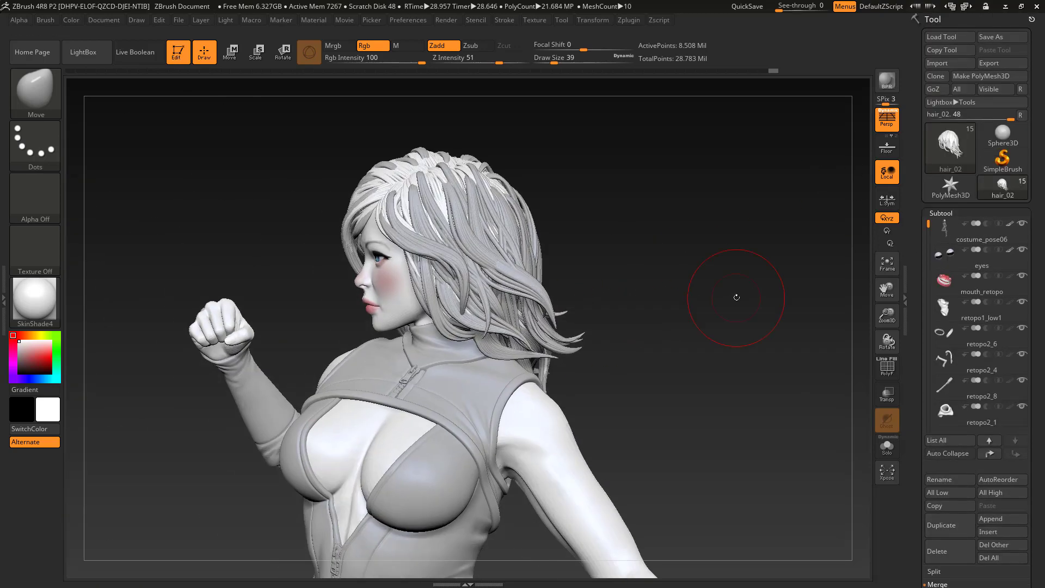
# Step: Save the tool as costume_pose06.ZTL in the zBrush folder, replacing the existing file
pyautogui.click(1001, 37)
pyautogui.moveTo(365, 314); pyautogui.dragTo(366, 264)
pyautogui.click(321, 311)
pyautogui.click(709, 436)
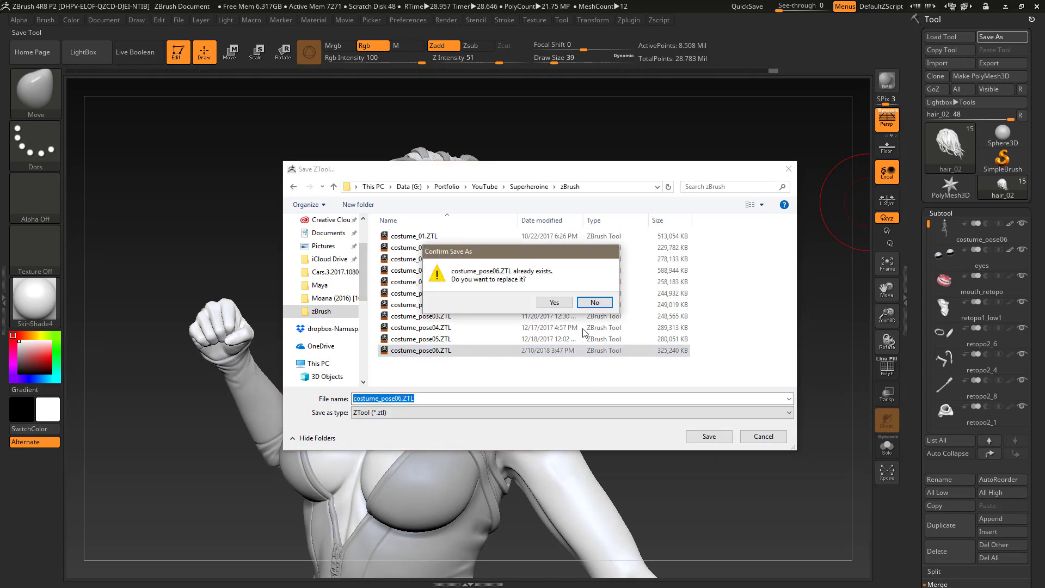
pyautogui.click(561, 309)
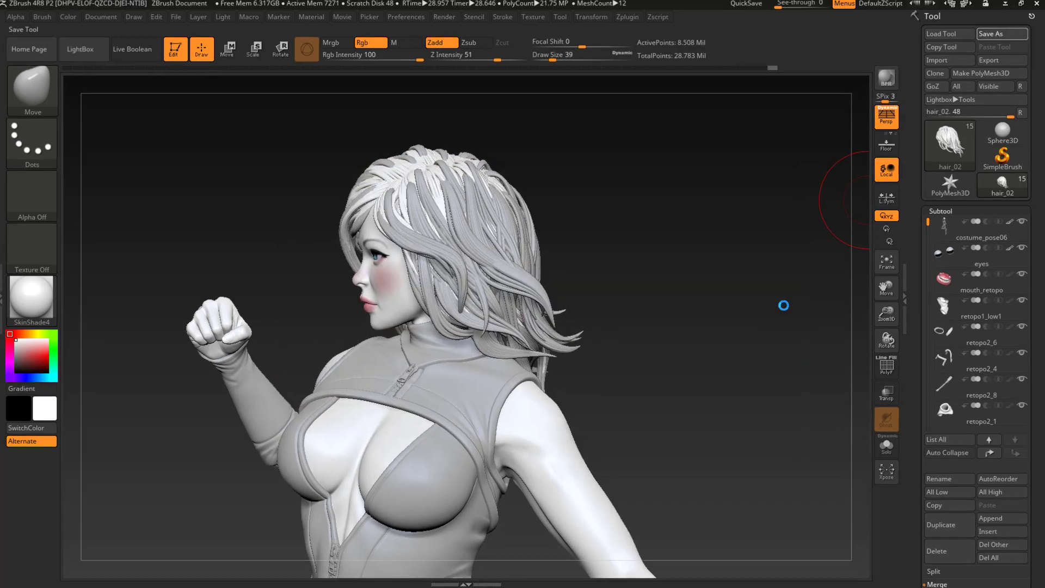
# Step: Toggle the visibility of hair_01 off and on, and examine both hair layers from several angles
pyautogui.moveTo(721, 309); pyautogui.dragTo(801, 340)
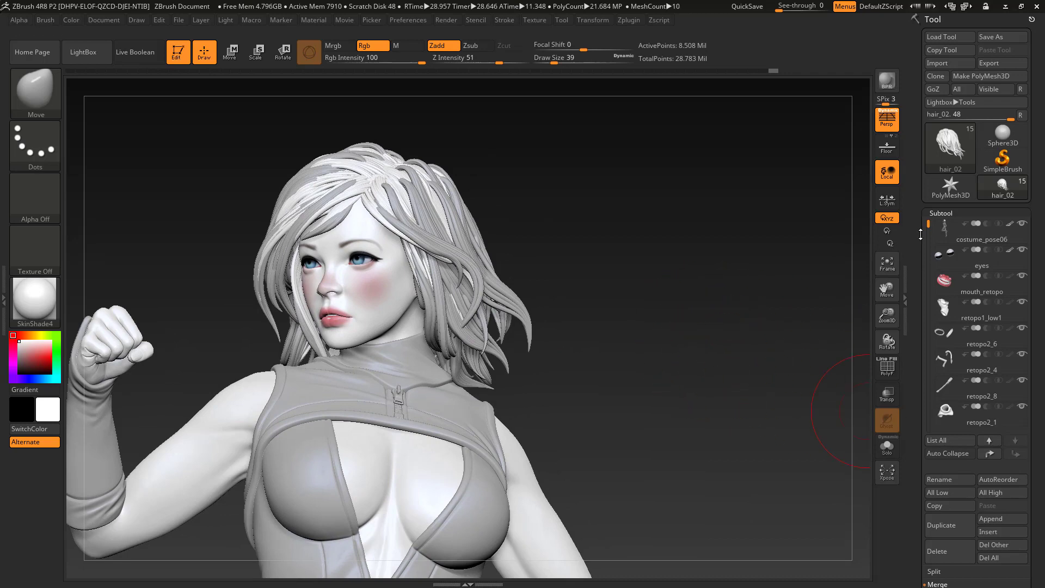
pyautogui.moveTo(928, 225); pyautogui.dragTo(926, 344)
pyautogui.click(1023, 329)
pyautogui.click(1022, 329)
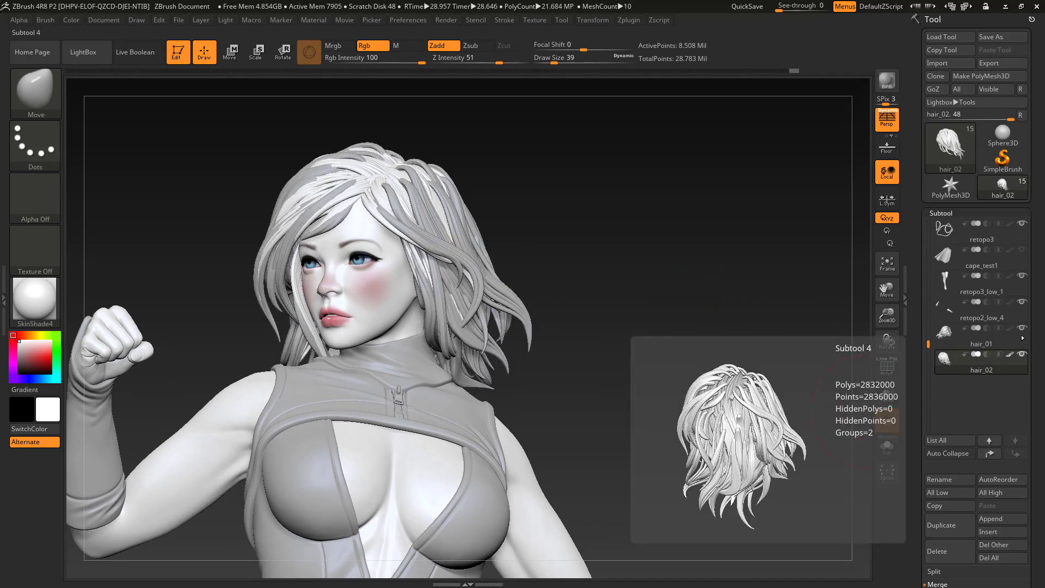
pyautogui.moveTo(723, 308)
pyautogui.mouseDown()
pyautogui.moveTo(730, 325)
pyautogui.moveTo(648, 320)
pyautogui.mouseUp()
pyautogui.moveTo(634, 214); pyautogui.dragTo(560, 205)
pyautogui.moveTo(662, 251); pyautogui.dragTo(825, 88)
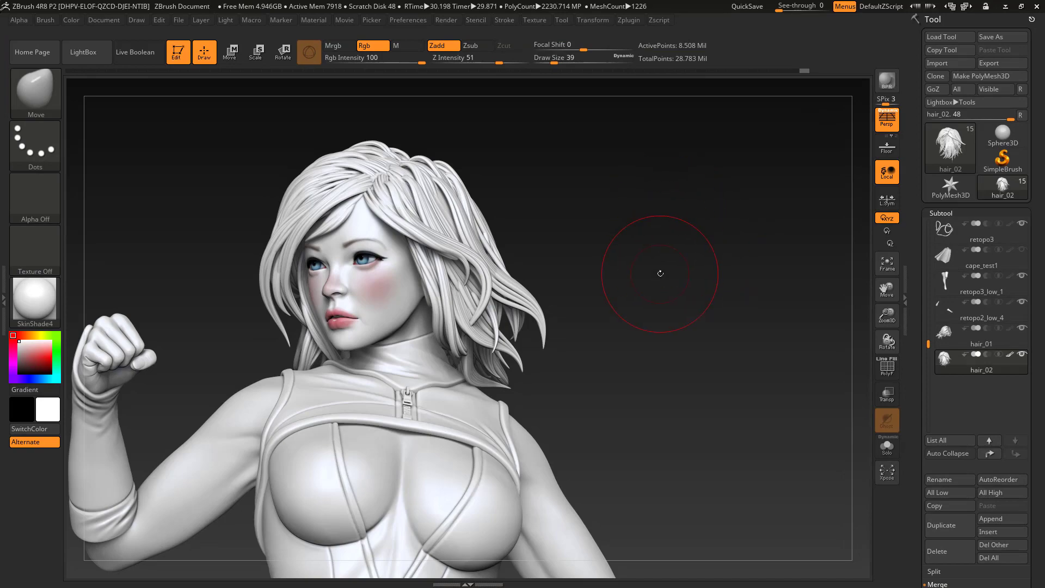
pyautogui.moveTo(661, 273); pyautogui.dragTo(866, 299)
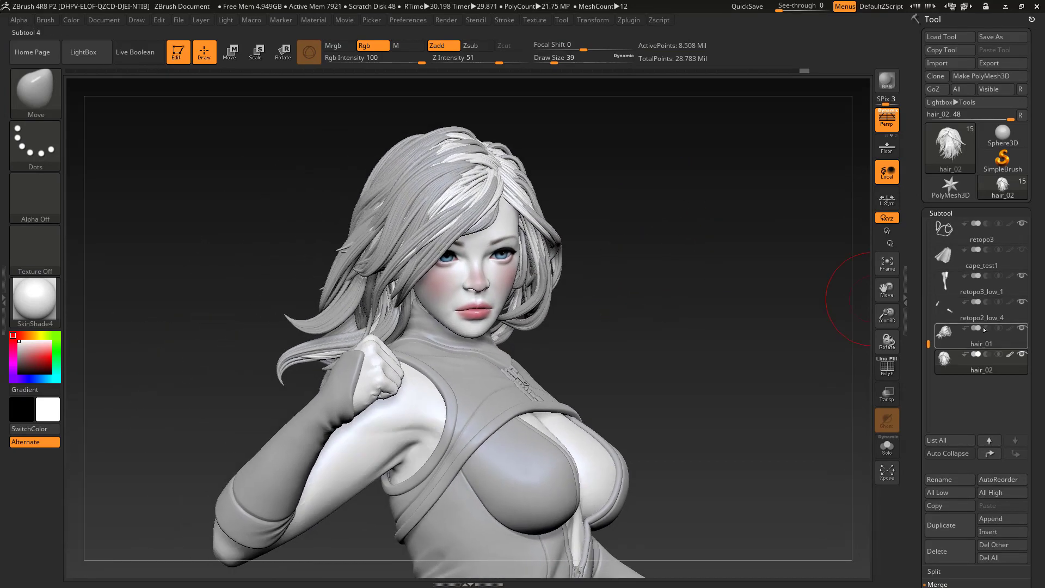
# Step: Turn on polypaint for hair_01 and switch between hair_01 and hair_02 to check the crown
pyautogui.click(1011, 328)
pyautogui.moveTo(784, 304)
pyautogui.mouseDown()
pyautogui.moveTo(724, 307)
pyautogui.moveTo(738, 329)
pyautogui.moveTo(784, 321)
pyautogui.mouseUp()
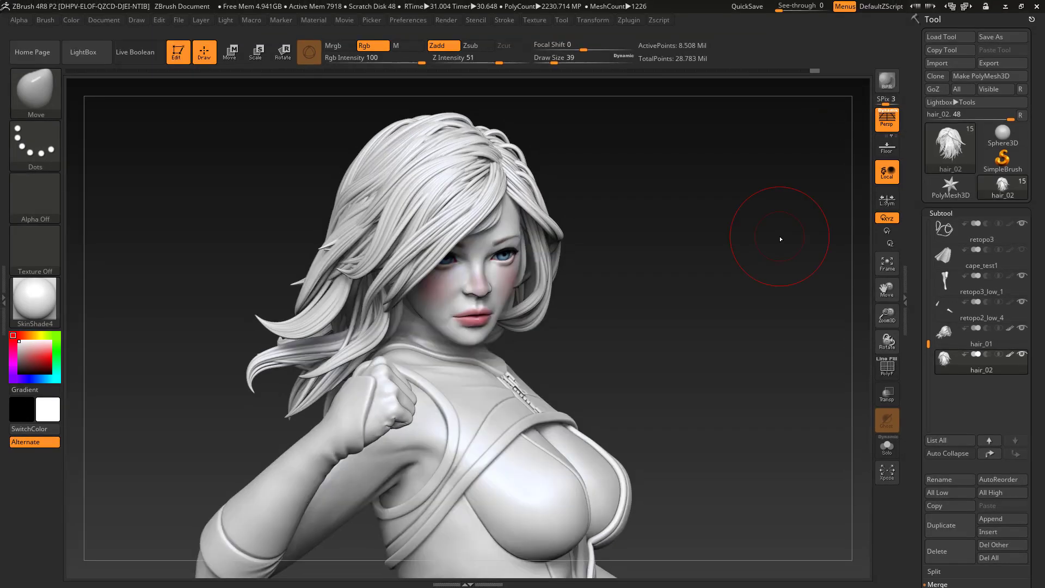
pyautogui.keyDown('alt'); pyautogui.click(506, 137); pyautogui.keyUp('alt')
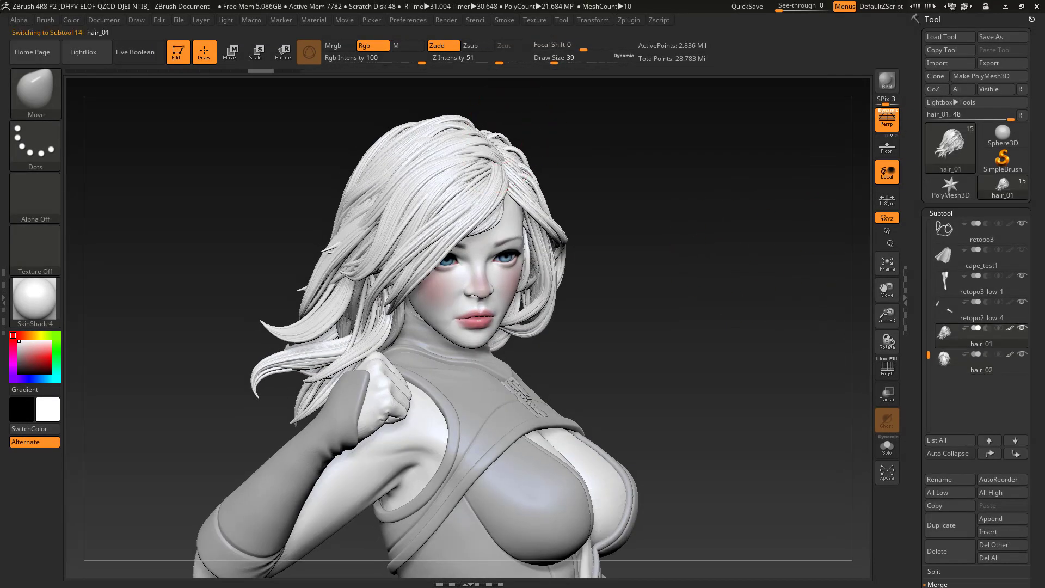
pyautogui.moveTo(618, 173); pyautogui.dragTo(490, 131)
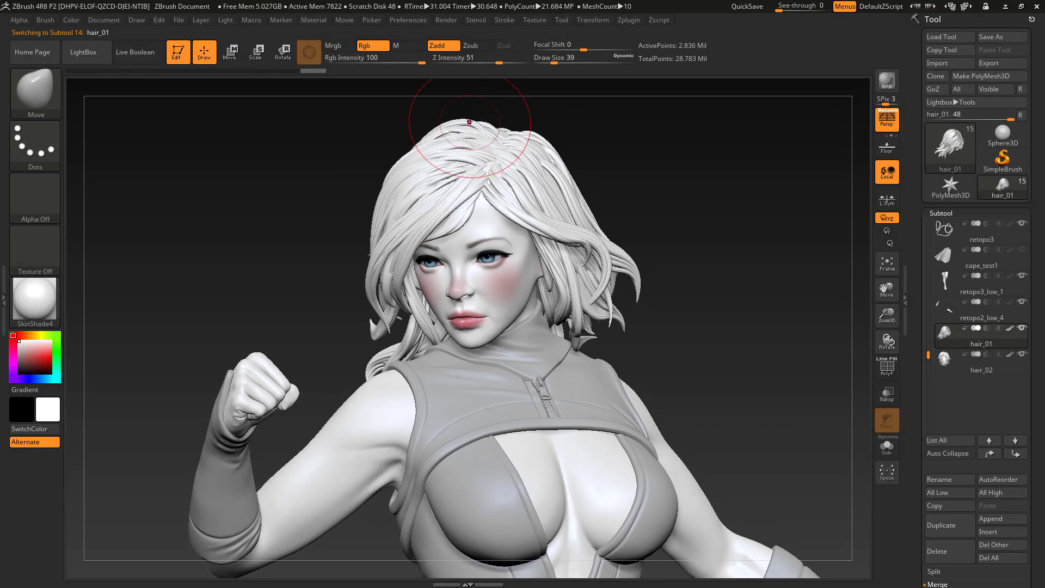
pyautogui.keyDown('alt'); pyautogui.click(458, 131); pyautogui.keyUp('alt')
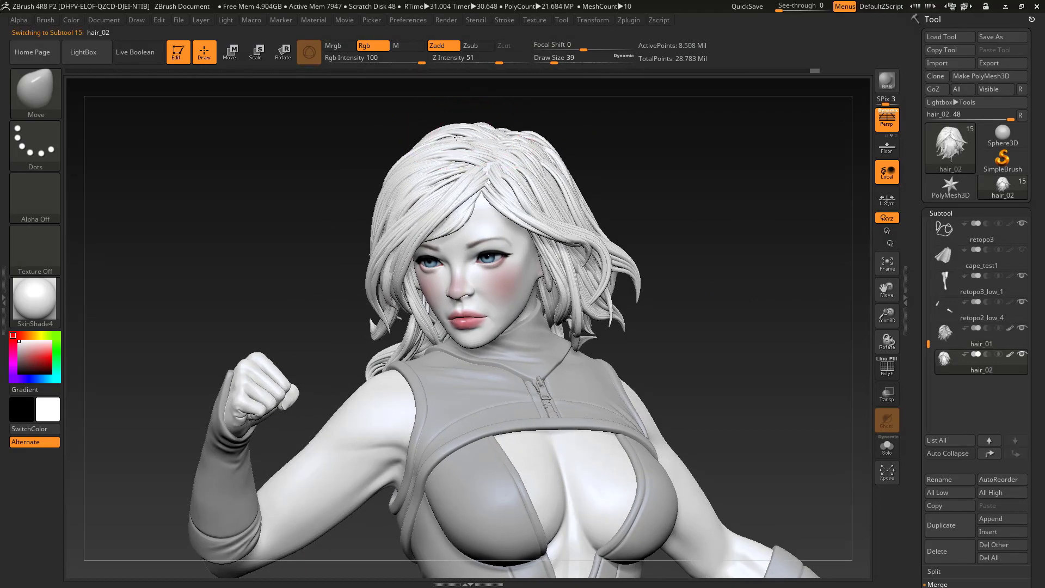
pyautogui.moveTo(457, 136)
pyautogui.mouseDown()
pyautogui.moveTo(712, 350)
pyautogui.moveTo(739, 433)
pyautogui.moveTo(457, 266)
pyautogui.mouseUp()
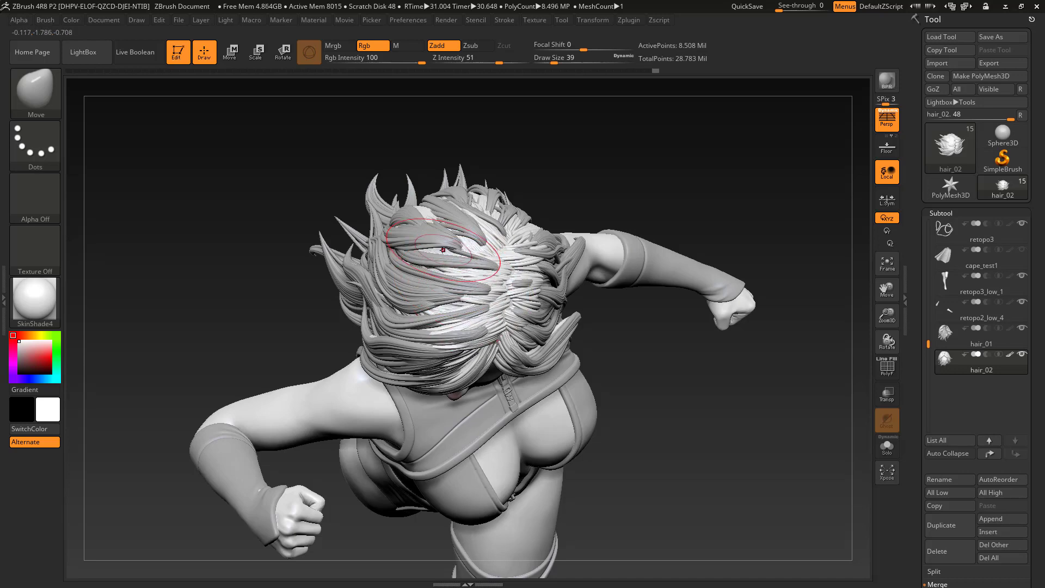
pyautogui.moveTo(627, 192); pyautogui.dragTo(648, 128)
# Step: Make hair_01 the active subtool with polypaint off on hair_02, and examine its strands around the crown
pyautogui.click(975, 340)
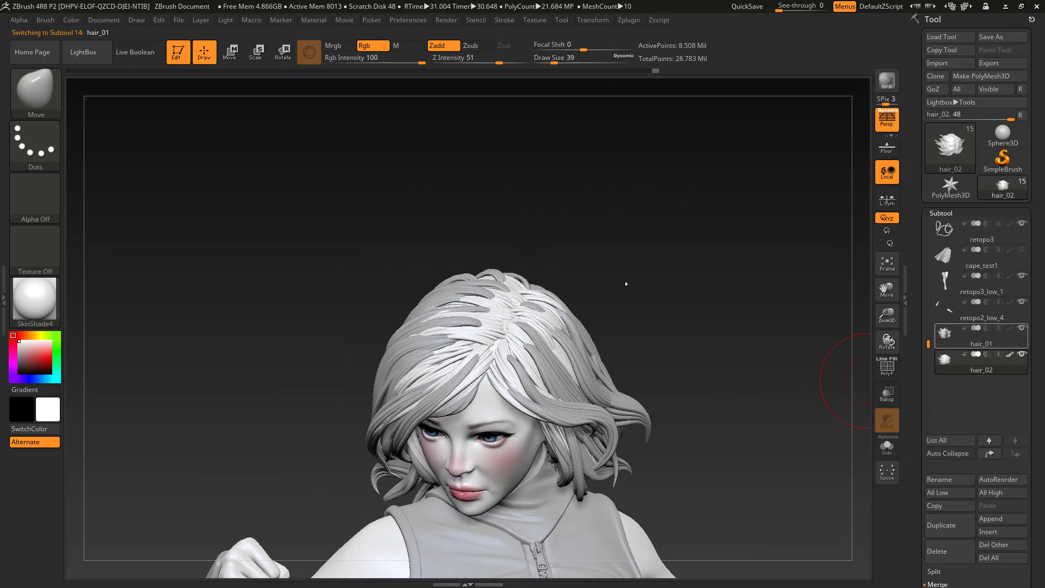
pyautogui.hotkey('ctrl', 'shift', 'z')
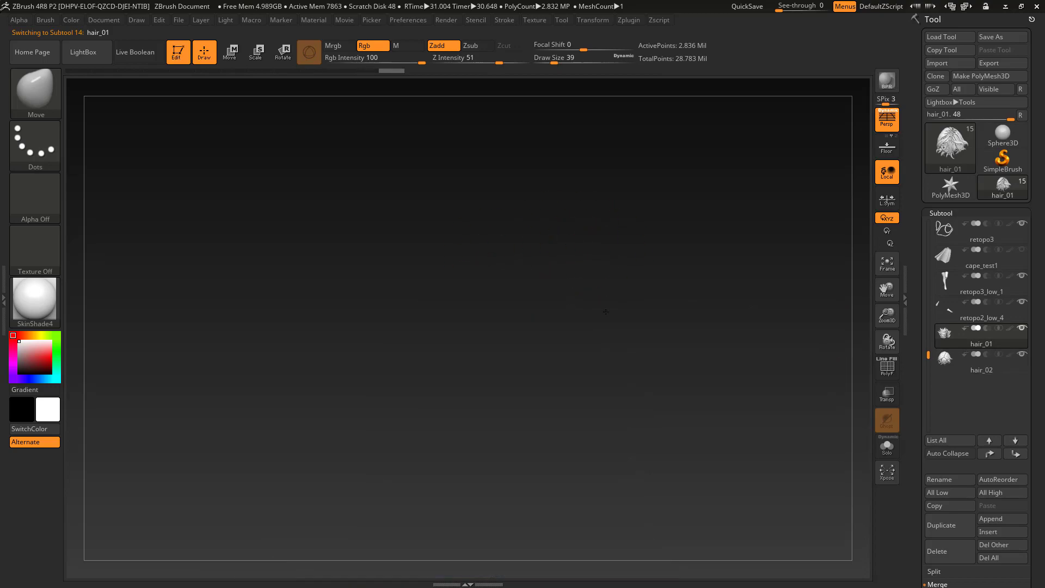
pyautogui.moveTo(730, 329); pyautogui.dragTo(479, 188)
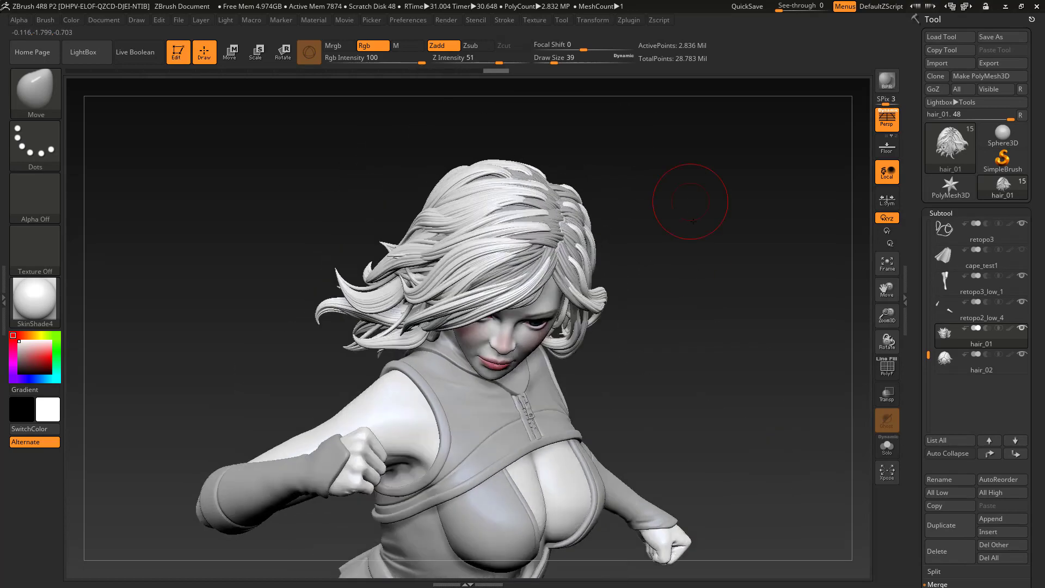
pyautogui.moveTo(688, 205); pyautogui.dragTo(487, 151)
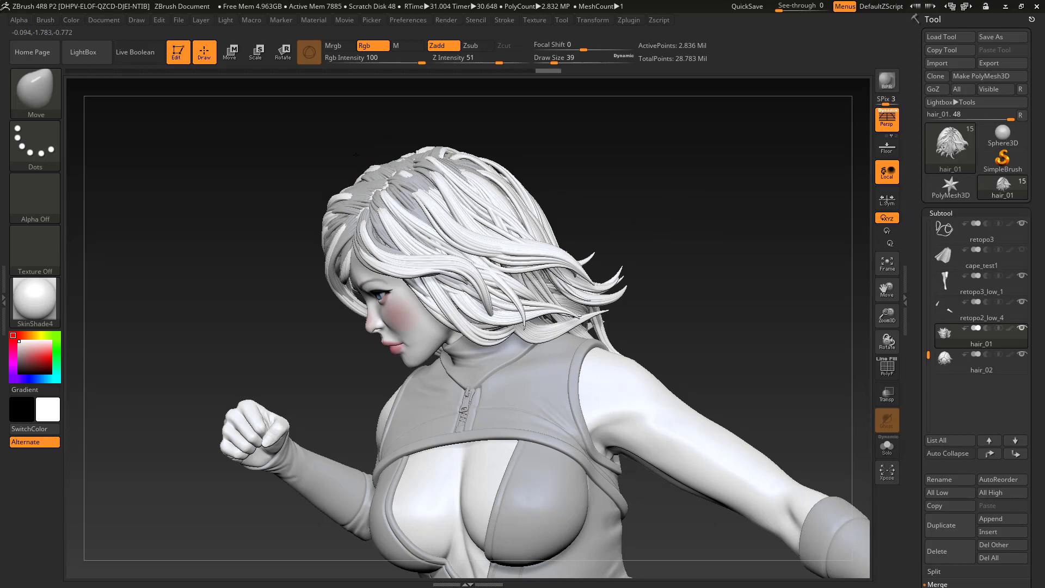
pyautogui.moveTo(356, 155); pyautogui.dragTo(648, 239)
pyautogui.moveTo(606, 164); pyautogui.dragTo(577, 112)
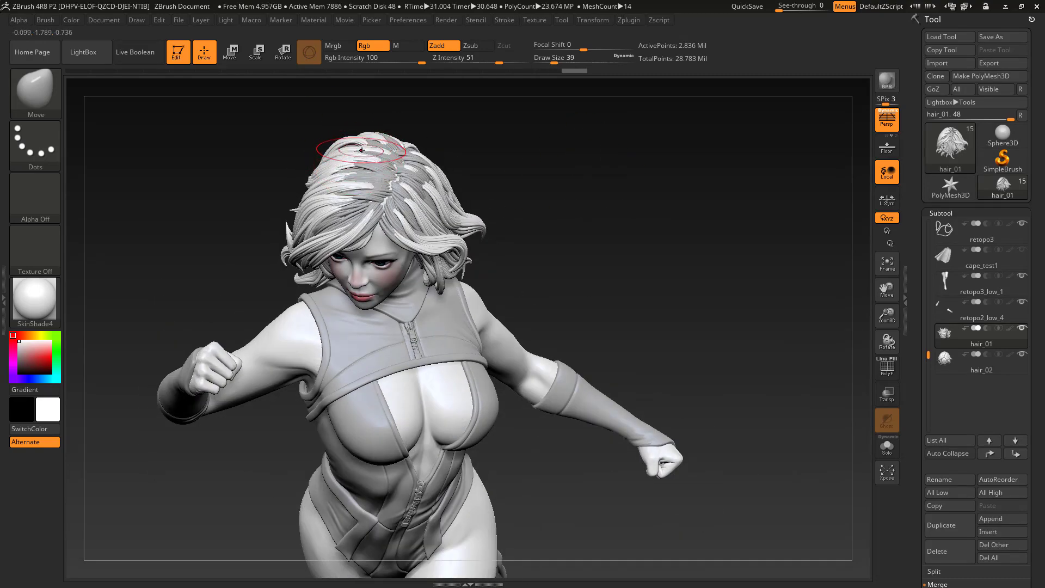
# Step: Reshape the hair_01 strands around the crown with the Move brush, using draw sizes of 74 and 44
pyautogui.moveTo(355, 139); pyautogui.dragTo(436, 176)
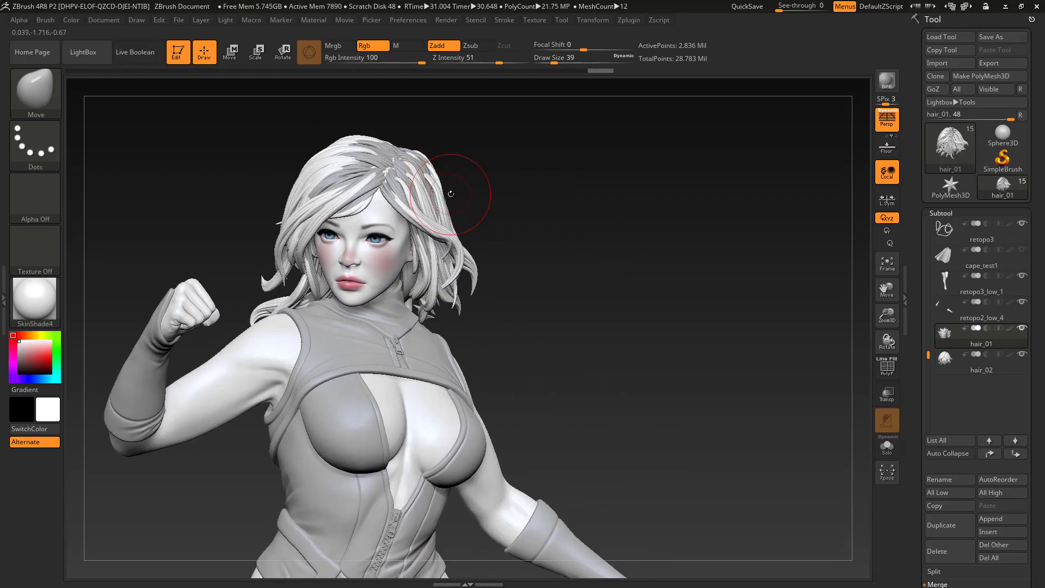
pyautogui.press('s')
pyautogui.moveTo(440, 171); pyautogui.dragTo(448, 172)
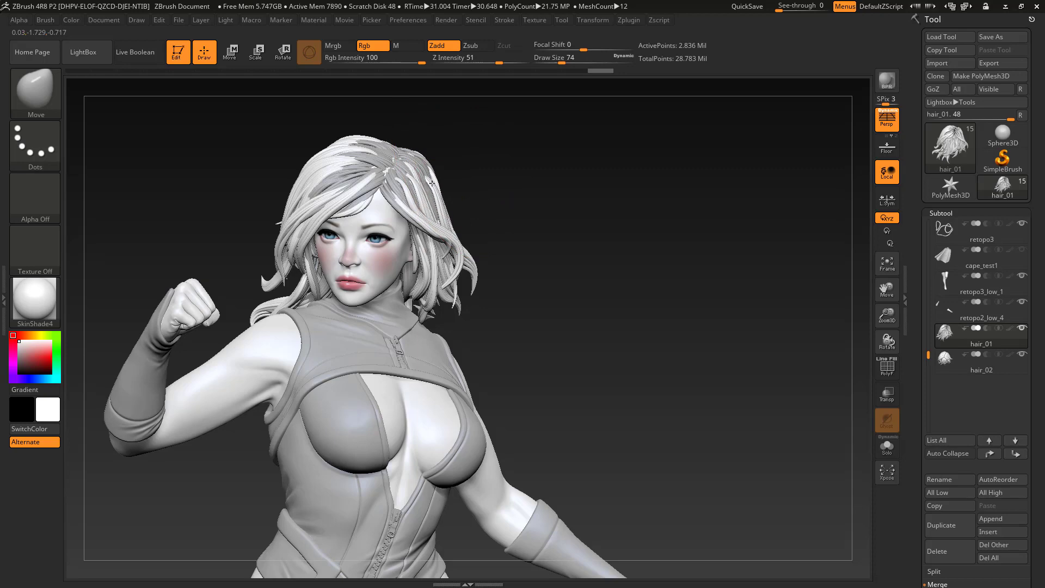
pyautogui.moveTo(527, 182); pyautogui.dragTo(463, 203)
pyautogui.press('s')
pyautogui.moveTo(421, 166); pyautogui.dragTo(412, 165)
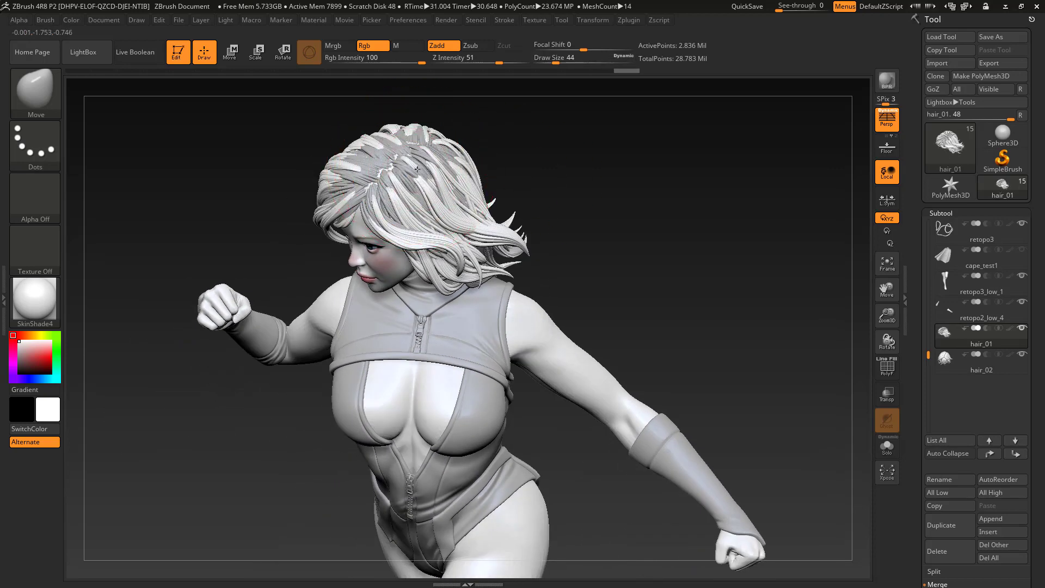
pyautogui.moveTo(512, 147)
pyautogui.mouseDown()
pyautogui.moveTo(566, 145)
pyautogui.moveTo(415, 163)
pyautogui.mouseUp()
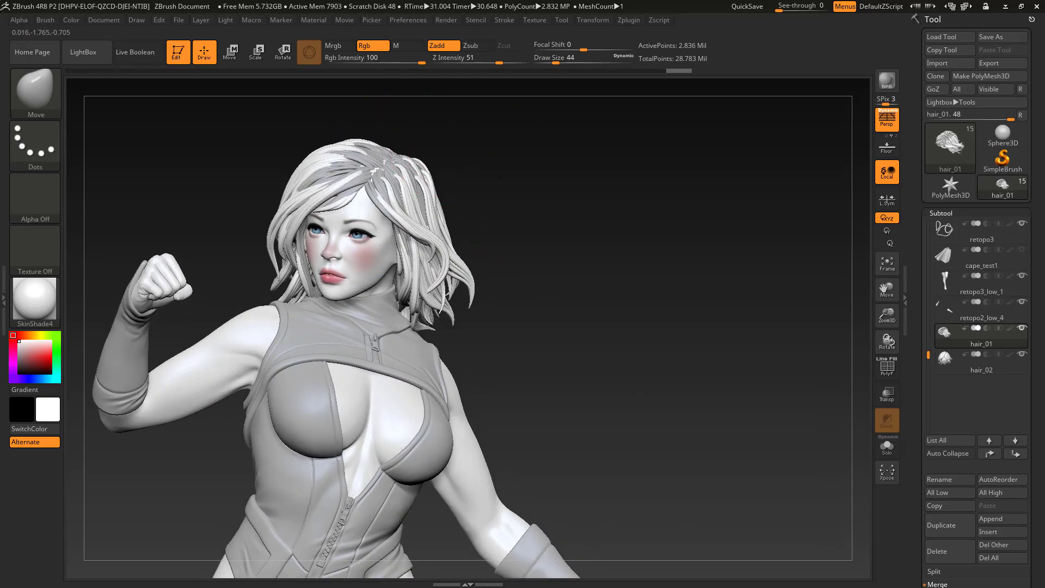
pyautogui.moveTo(499, 177)
pyautogui.mouseDown()
pyautogui.moveTo(550, 179)
pyautogui.moveTo(530, 197)
pyautogui.moveTo(549, 221)
pyautogui.moveTo(690, 207)
pyautogui.moveTo(724, 191)
pyautogui.moveTo(523, 246)
pyautogui.moveTo(491, 263)
pyautogui.mouseUp()
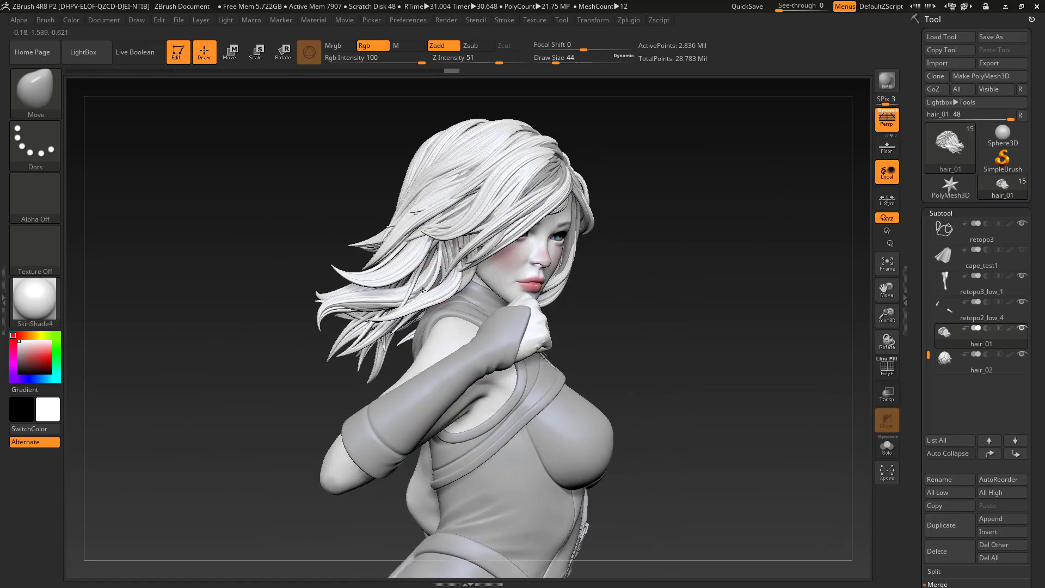
# Step: Nudge the windblown strands along the side of hair_01 with the Move brush
pyautogui.moveTo(422, 290); pyautogui.dragTo(418, 288)
pyautogui.moveTo(289, 294)
pyautogui.mouseDown()
pyautogui.moveTo(577, 228)
pyautogui.moveTo(611, 209)
pyautogui.mouseUp()
pyautogui.moveTo(533, 191)
pyautogui.mouseDown()
pyautogui.moveTo(578, 185)
pyautogui.moveTo(392, 298)
pyautogui.mouseUp()
pyautogui.moveTo(528, 234); pyautogui.dragTo(721, 232)
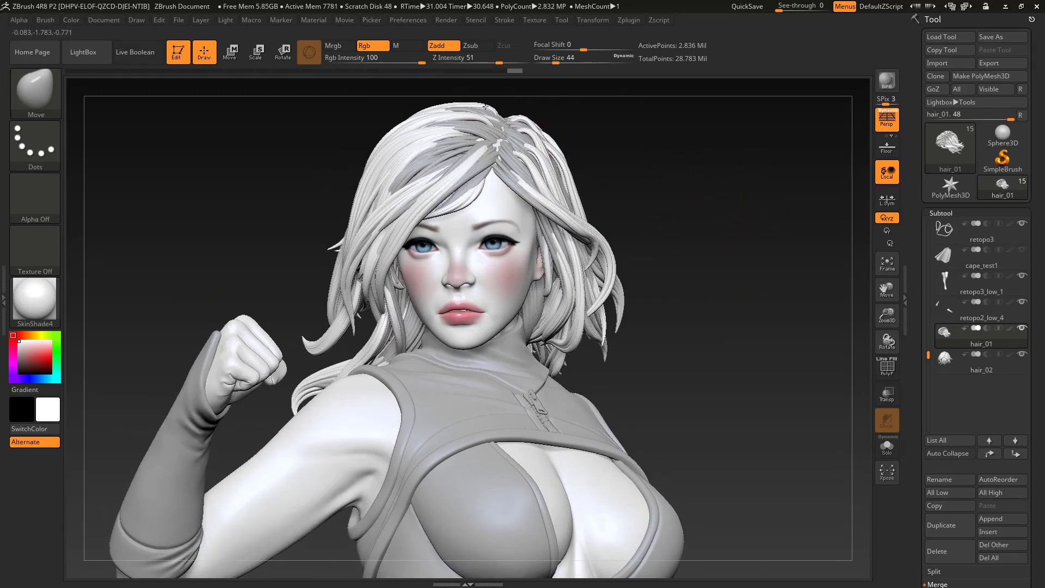
pyautogui.moveTo(694, 191); pyautogui.dragTo(541, 129)
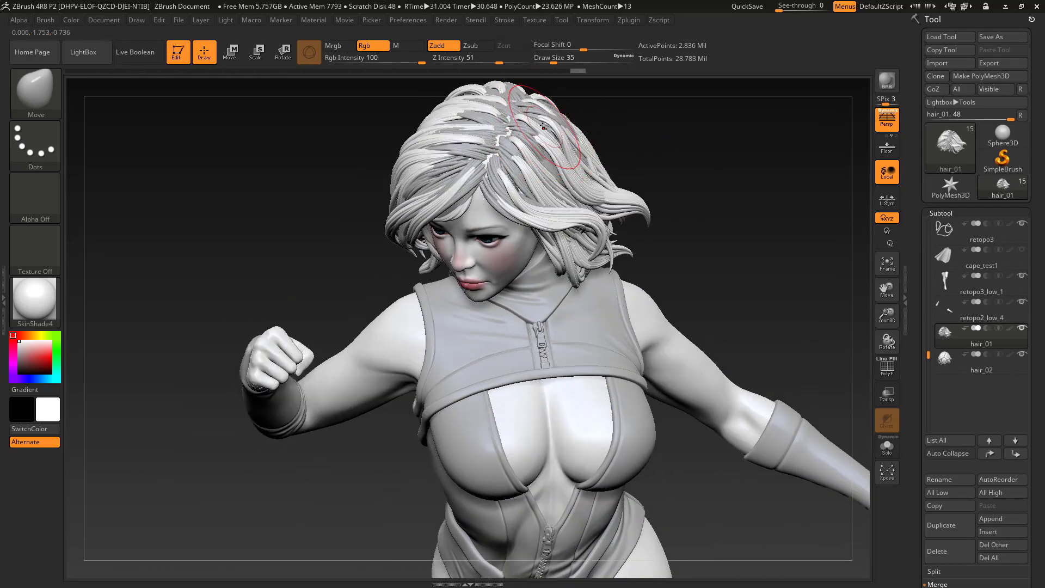
# Step: Refine the hair_01 strands beside the parting with the Move brush, starting from a draw size of 18
pyautogui.moveTo(682, 172)
pyautogui.mouseDown()
pyautogui.moveTo(613, 144)
pyautogui.moveTo(574, 315)
pyautogui.mouseUp()
pyautogui.press('s')
pyautogui.click(476, 280)
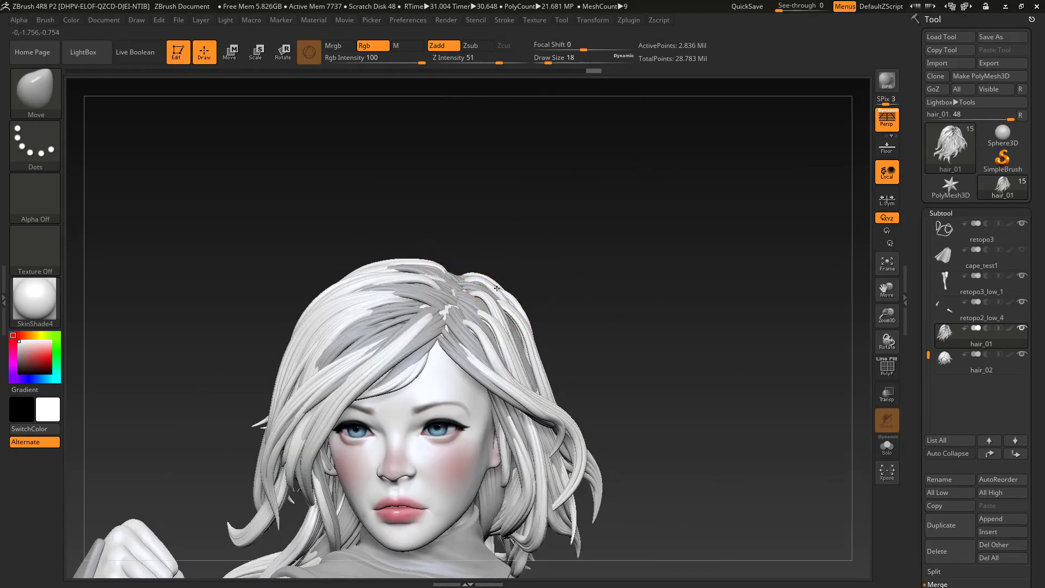
pyautogui.moveTo(582, 255)
pyautogui.mouseDown()
pyautogui.moveTo(561, 305)
pyautogui.moveTo(482, 302)
pyautogui.mouseUp()
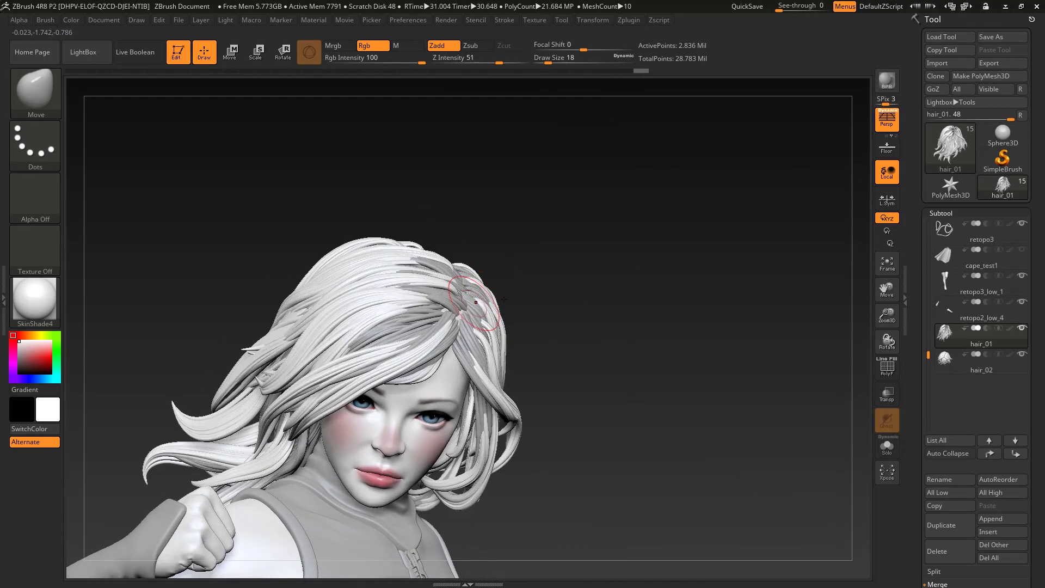
pyautogui.moveTo(572, 266)
pyautogui.mouseDown()
pyautogui.moveTo(482, 289)
pyautogui.moveTo(465, 260)
pyautogui.moveTo(480, 267)
pyautogui.mouseUp()
pyautogui.press(']')
pyautogui.moveTo(494, 272); pyautogui.dragTo(663, 231, button='right')
pyautogui.moveTo(615, 279); pyautogui.dragTo(637, 254, button='right')
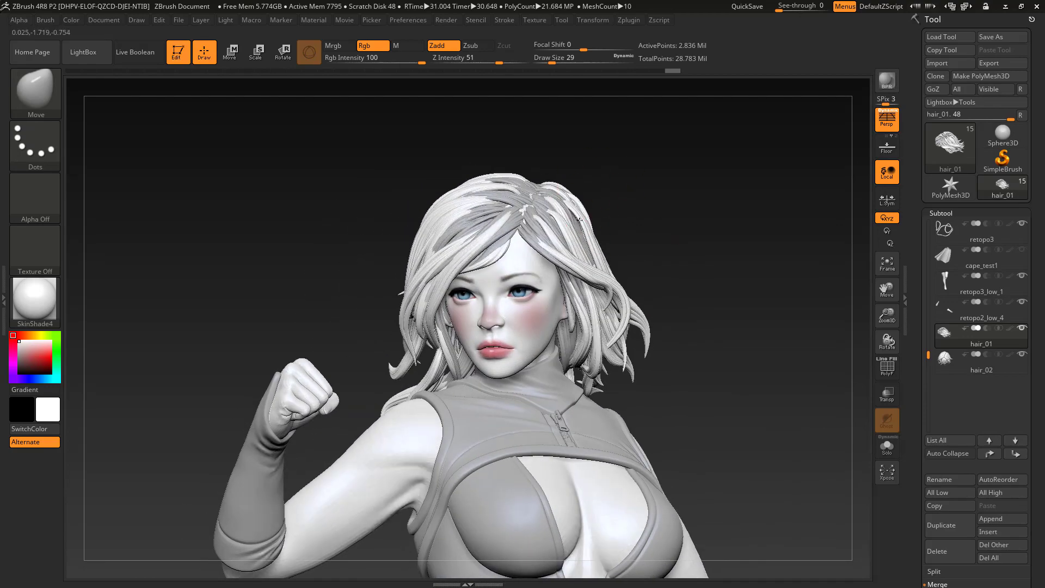
# Step: Adjust the outer silhouette of hair_01 near the crown with the Move brush at draw sizes 29 and 62, undoing the last move
pyautogui.moveTo(580, 220); pyautogui.dragTo(584, 219)
pyautogui.moveTo(584, 218)
pyautogui.mouseDown(button='right')
pyautogui.moveTo(490, 224)
pyautogui.moveTo(564, 226)
pyautogui.mouseUp(button='right')
pyautogui.press('s')
pyautogui.moveTo(410, 233); pyautogui.dragTo(416, 234)
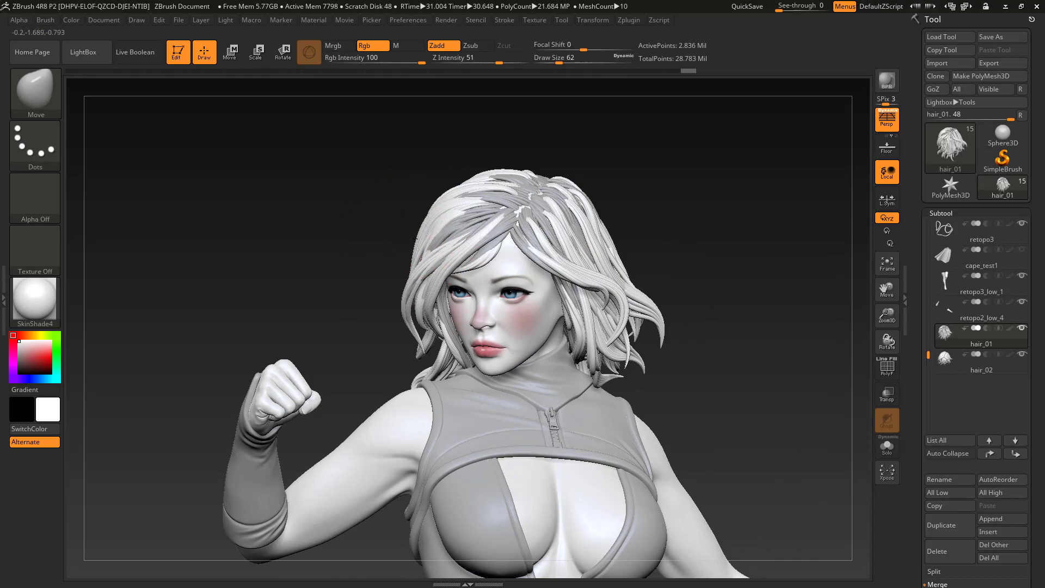
pyautogui.moveTo(448, 195); pyautogui.dragTo(450, 196)
pyautogui.moveTo(462, 199)
pyautogui.mouseDown(button='right')
pyautogui.moveTo(651, 212)
pyautogui.moveTo(651, 238)
pyautogui.moveTo(732, 233)
pyautogui.moveTo(671, 232)
pyautogui.moveTo(717, 240)
pyautogui.moveTo(722, 273)
pyautogui.moveTo(699, 259)
pyautogui.moveTo(672, 288)
pyautogui.moveTo(593, 306)
pyautogui.mouseUp(button='right')
pyautogui.hotkey('ctrl', 'z')
# Step: Turn on polypaint for hair_01 and hair_02, switch off the visibility of both, and isolate hair_01 in Solo mode
pyautogui.click(1010, 329)
pyautogui.click(1010, 355)
pyautogui.click(1022, 329)
pyautogui.click(1022, 355)
pyautogui.click(887, 447)
# Step: Isolate a small piece of the hair_01 fringe strand at a draw size of 2 and expand it to the whole strand with Grow All
pyautogui.moveTo(615, 257)
pyautogui.mouseDown()
pyautogui.moveTo(604, 359)
pyautogui.moveTo(591, 370)
pyautogui.moveTo(556, 338)
pyautogui.mouseUp()
pyautogui.press('s')
pyautogui.moveTo(465, 402)
pyautogui.mouseDown()
pyautogui.moveTo(406, 397)
pyautogui.moveTo(402, 407)
pyautogui.mouseUp()
pyautogui.keyDown('ctrl'); pyautogui.keyDown('shift'); pyautogui.moveTo(400, 410); pyautogui.dragTo(423, 374); pyautogui.keyUp('shift'); pyautogui.keyUp('ctrl')
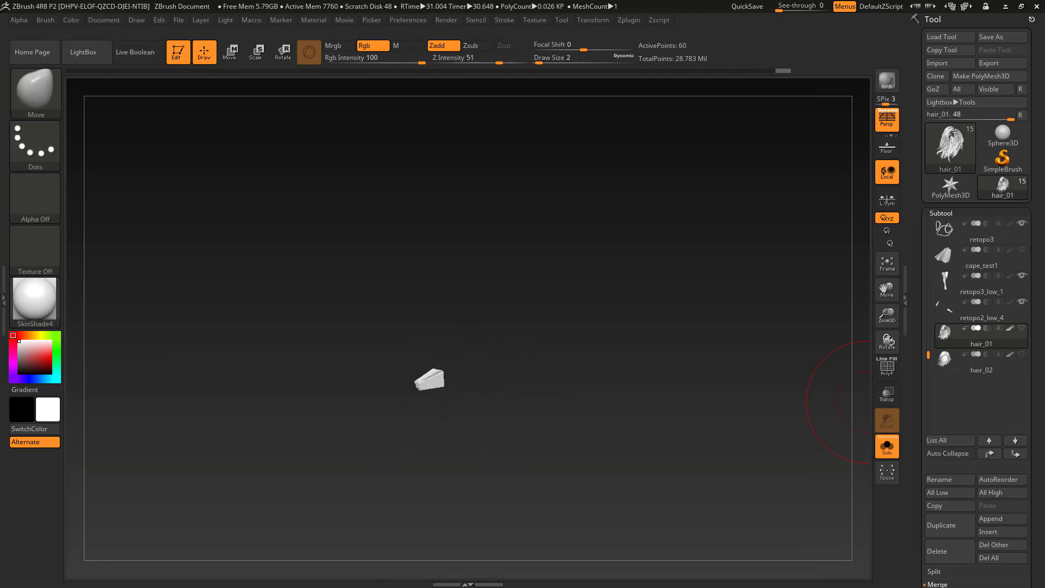
pyautogui.moveTo(1040, 441); pyautogui.dragTo(1024, 373)
pyautogui.click(943, 369)
pyautogui.moveTo(948, 441); pyautogui.dragTo(947, 404)
pyautogui.click(942, 441)
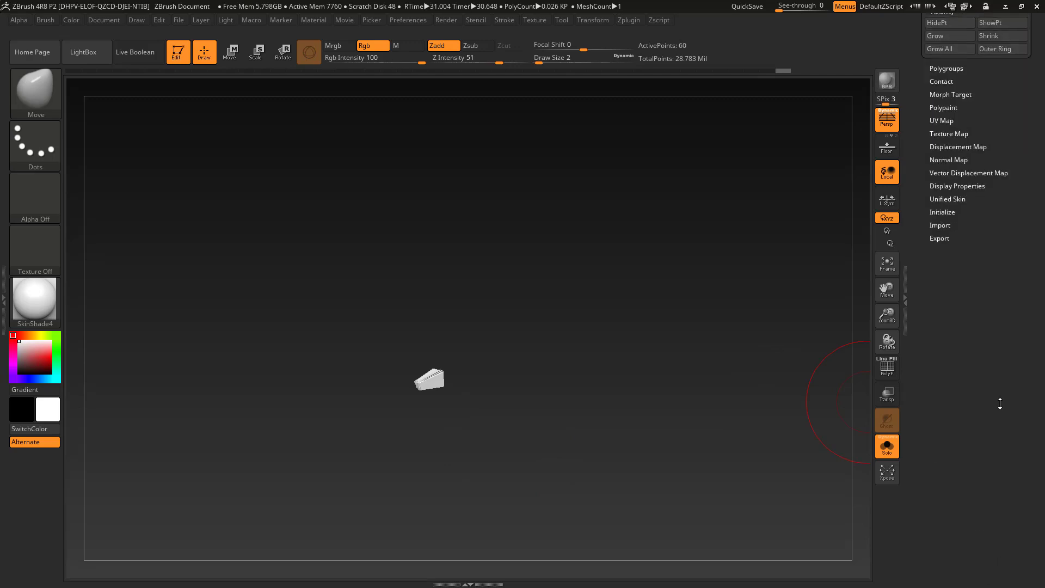
pyautogui.click(939, 341)
# Step: Mask everything in hair_01 except the isolated fringe strand, with the full hair shown, and leave Solo mode
pyautogui.keyDown('ctrl'); pyautogui.moveTo(422, 429); pyautogui.dragTo(627, 234); pyautogui.keyUp('ctrl')
pyautogui.keyDown('ctrl'); pyautogui.keyDown('shift'); pyautogui.click(735, 322); pyautogui.keyUp('shift'); pyautogui.keyUp('ctrl')
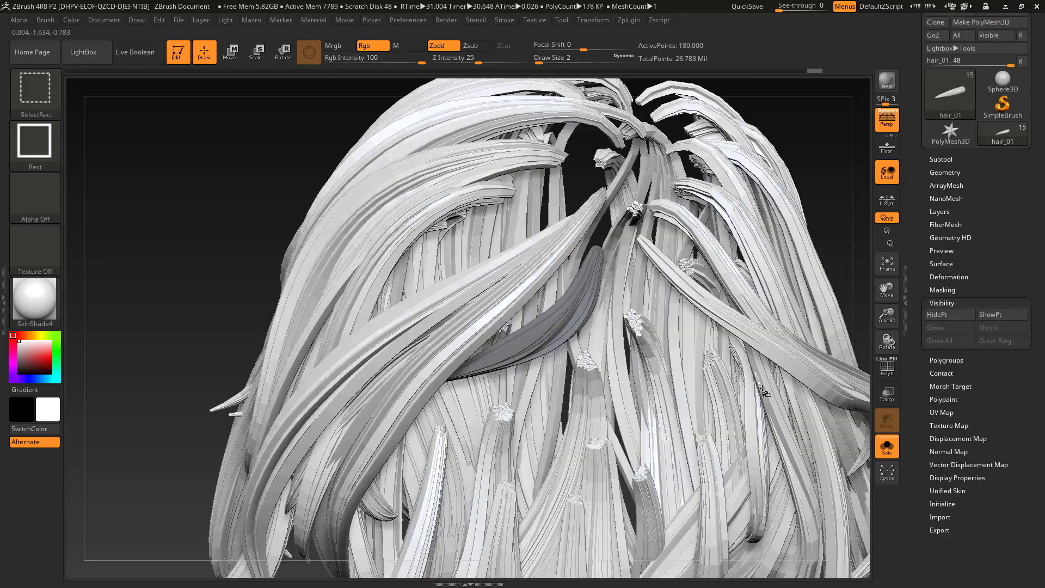
pyautogui.keyDown('ctrl'); pyautogui.click(849, 340); pyautogui.keyUp('ctrl')
pyautogui.click(887, 446)
# Step: Show hair_02 with its polypaint turned off
pyautogui.click(946, 161)
pyautogui.click(1022, 300)
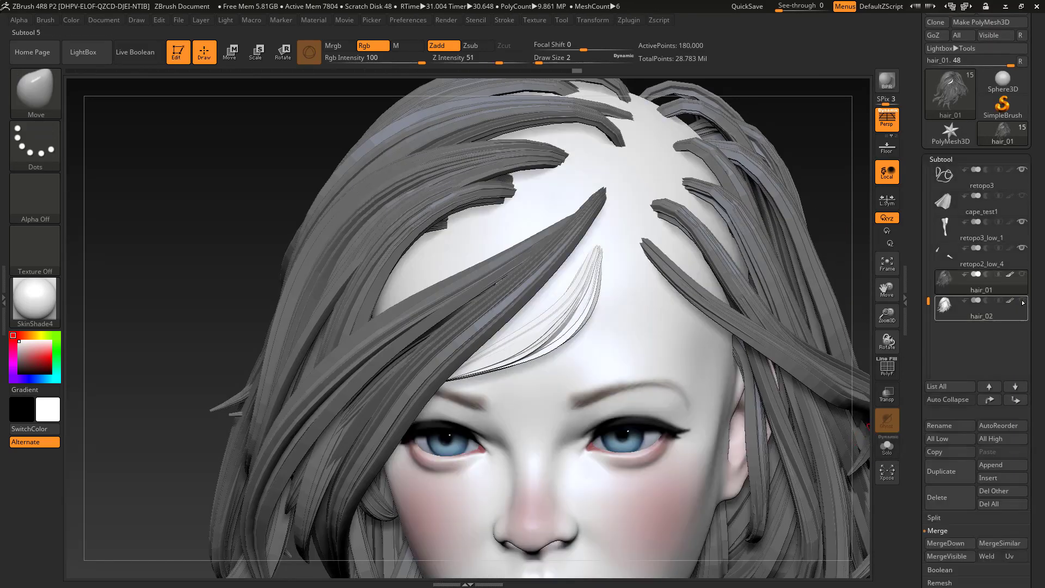
pyautogui.click(1011, 301)
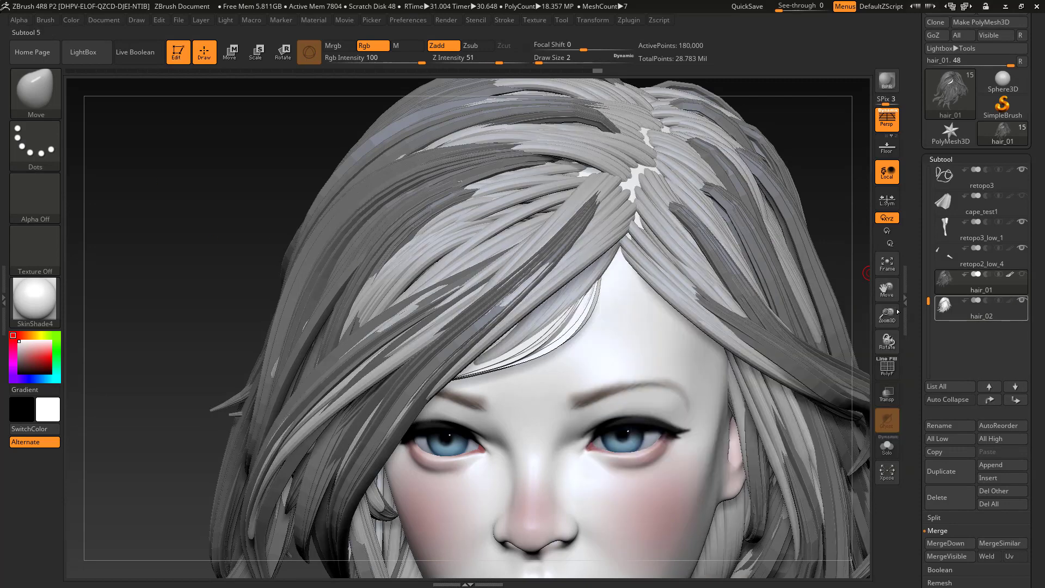
# Step: Reshape the unmasked hair_01 fringe strand over the forehead with the Move brush, using draw sizes of 44 and 29
pyautogui.keyDown('alt'); pyautogui.moveTo(202, 282); pyautogui.dragTo(196, 246); pyautogui.keyUp('alt')
pyautogui.press('s')
pyautogui.moveTo(551, 329)
pyautogui.mouseDown()
pyautogui.moveTo(567, 327)
pyautogui.moveTo(567, 310)
pyautogui.mouseUp()
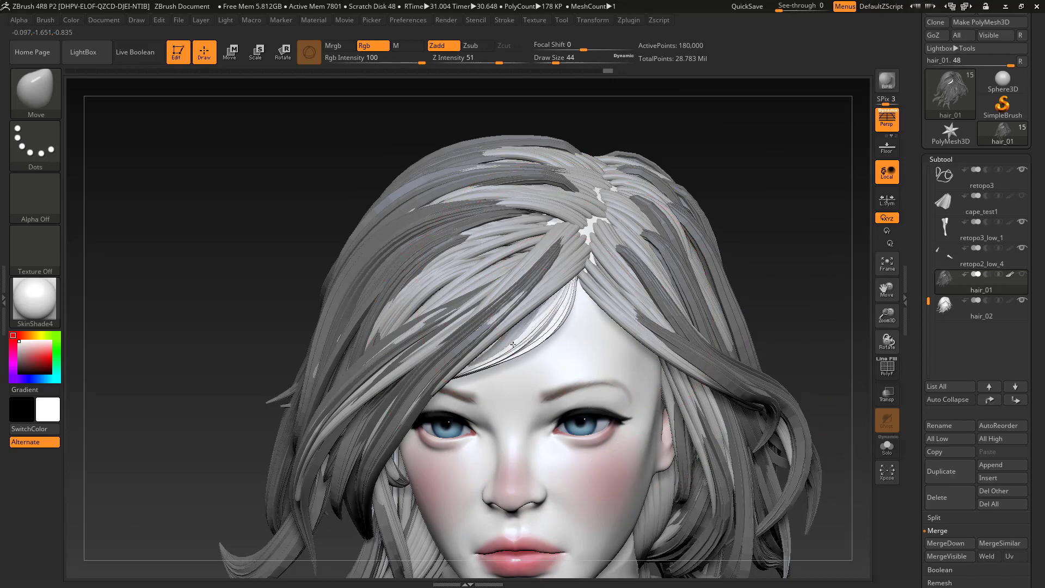
pyautogui.moveTo(239, 305); pyautogui.dragTo(169, 232)
pyautogui.press('s')
pyautogui.moveTo(475, 359); pyautogui.dragTo(469, 359)
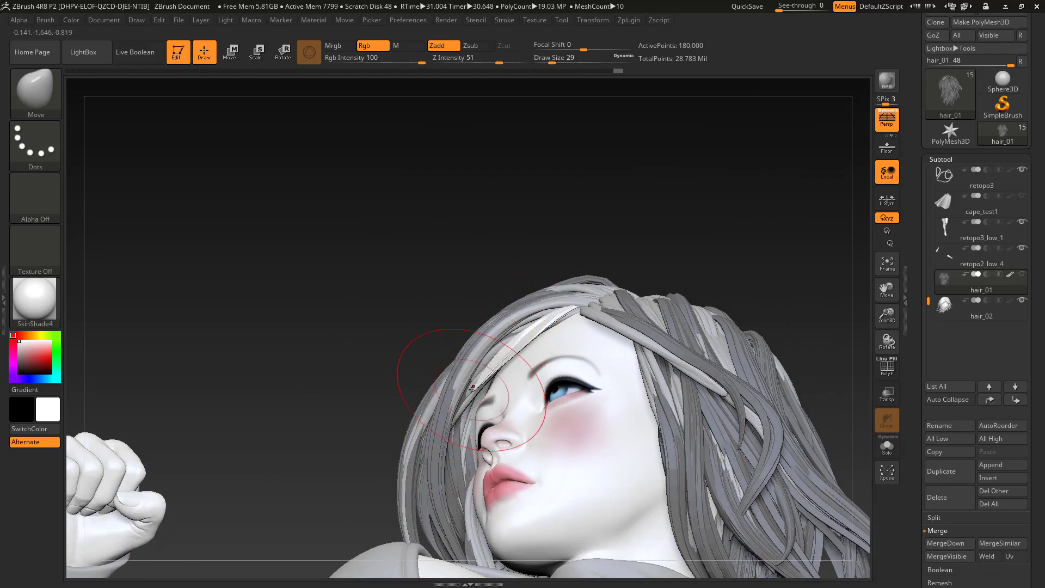
# Step: Refine the hair_01 fringe strand against the forehead with hair_02 temporarily hidden, and show hair_02 again
pyautogui.click(887, 447)
pyautogui.click(887, 446)
pyautogui.click(1021, 301)
pyautogui.moveTo(376, 305); pyautogui.dragTo(375, 267)
pyautogui.moveTo(482, 384); pyautogui.dragTo(509, 363)
pyautogui.moveTo(477, 402); pyautogui.dragTo(474, 406)
pyautogui.moveTo(375, 295); pyautogui.dragTo(431, 348)
pyautogui.click(1022, 301)
pyautogui.moveTo(754, 243); pyautogui.dragTo(731, 205)
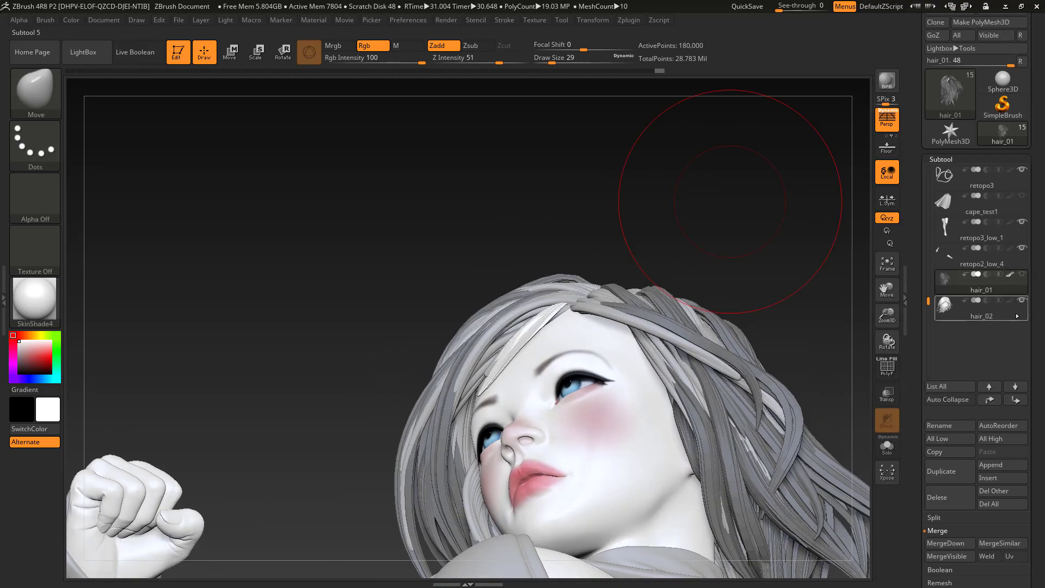
# Step: Isolate the fringe strand of hair_02 with Grow All and mask all its other strands
pyautogui.click(974, 310)
pyautogui.click(889, 451)
pyautogui.moveTo(311, 332); pyautogui.dragTo(627, 305)
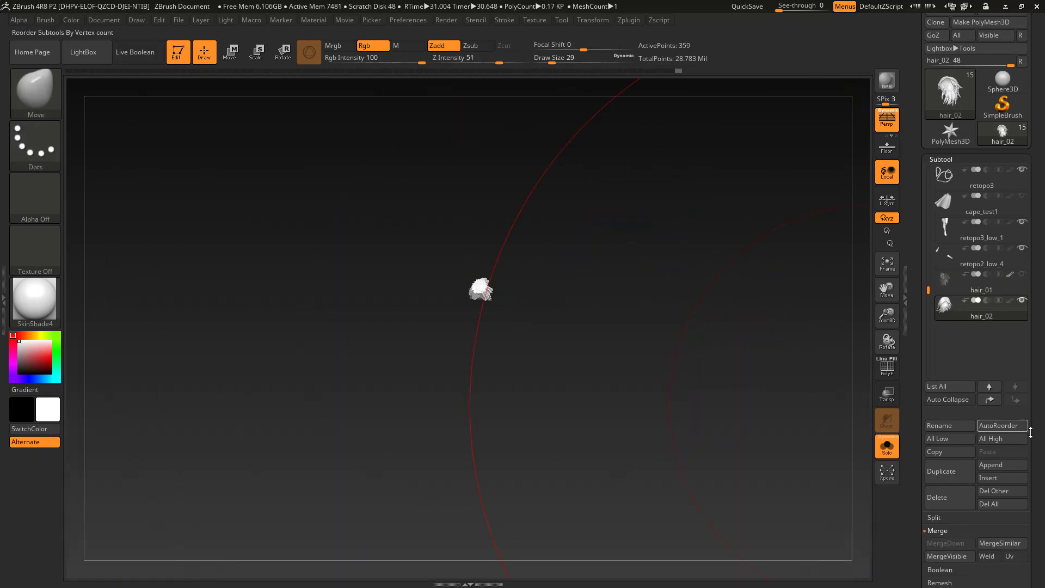
pyautogui.scroll(-5, 959, 452)
pyautogui.scroll(-5, 958, 452)
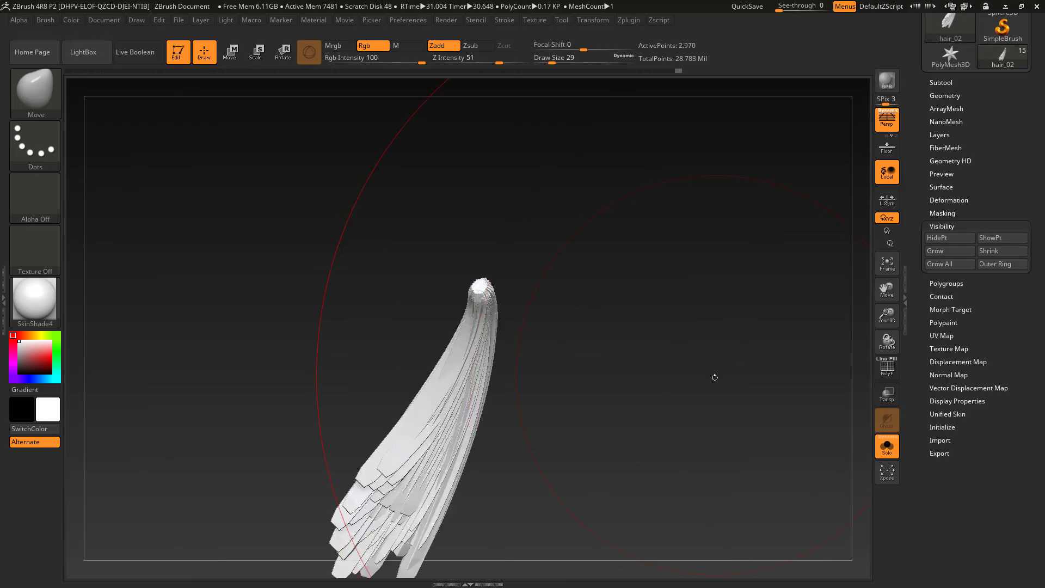
pyautogui.keyDown('ctrl'); pyautogui.keyDown('shift'); pyautogui.moveTo(303, 245); pyautogui.dragTo(588, 560); pyautogui.keyUp('shift'); pyautogui.keyUp('ctrl')
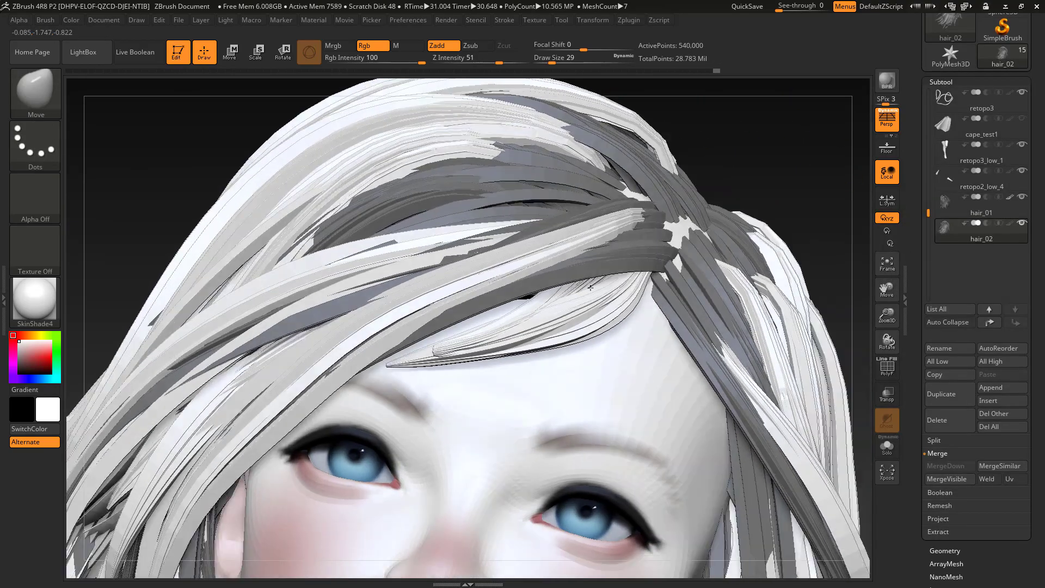
pyautogui.press('ctrl')
# Step: Reshape the unmasked hair_02 fringe strand with the Move brush and clear the mask
pyautogui.moveTo(444, 344); pyautogui.dragTo(430, 349)
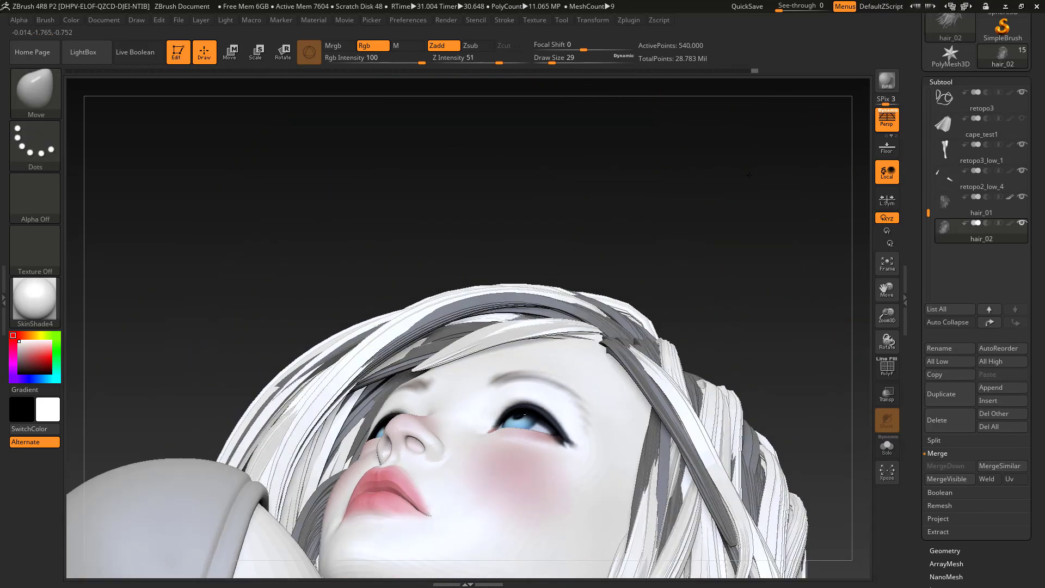
pyautogui.moveTo(761, 227); pyautogui.dragTo(785, 332)
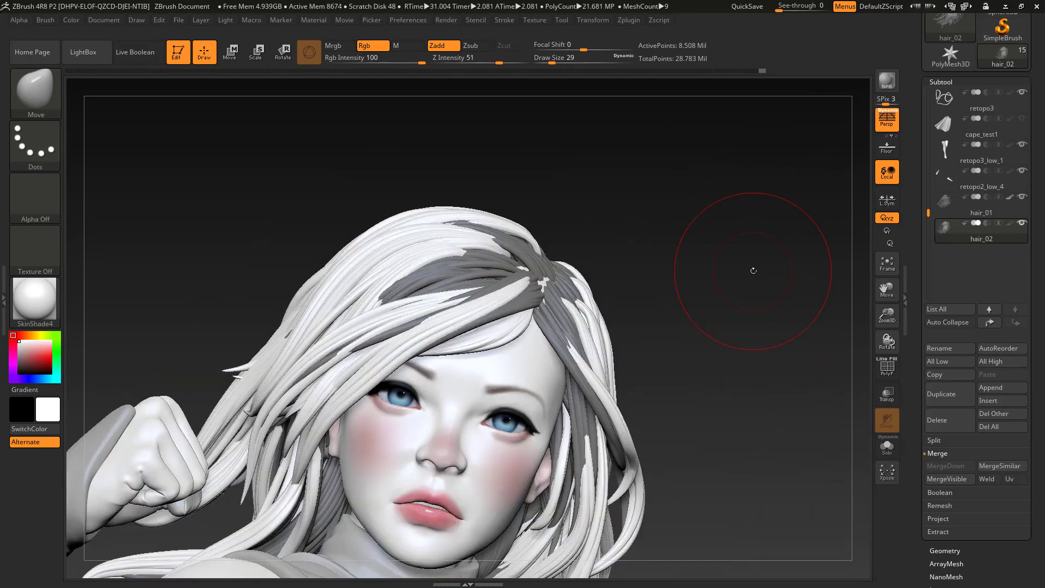
pyautogui.moveTo(752, 268)
pyautogui.mouseDown()
pyautogui.moveTo(745, 204)
pyautogui.moveTo(735, 231)
pyautogui.mouseUp()
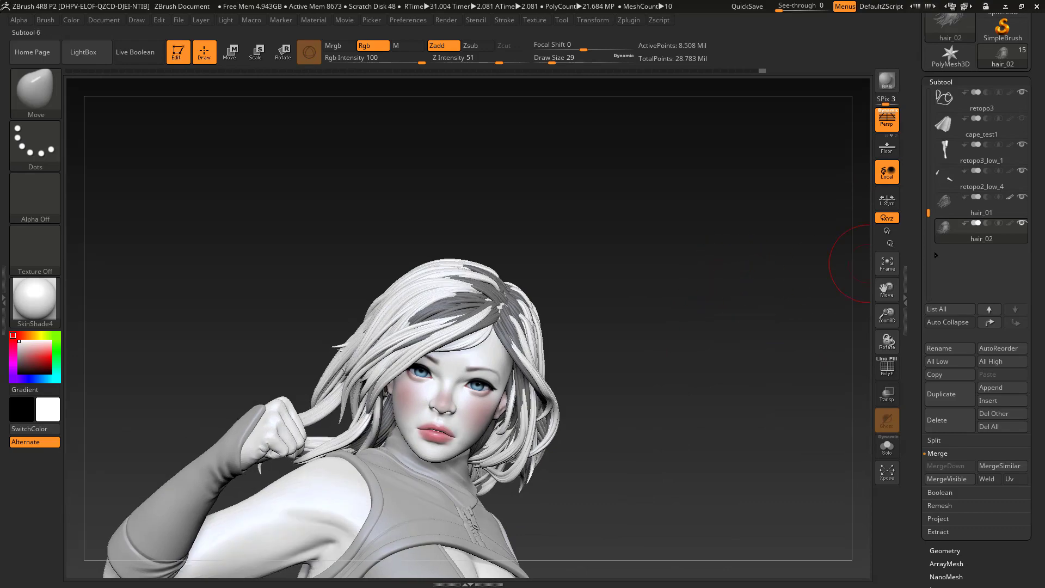
pyautogui.press('ctrl')
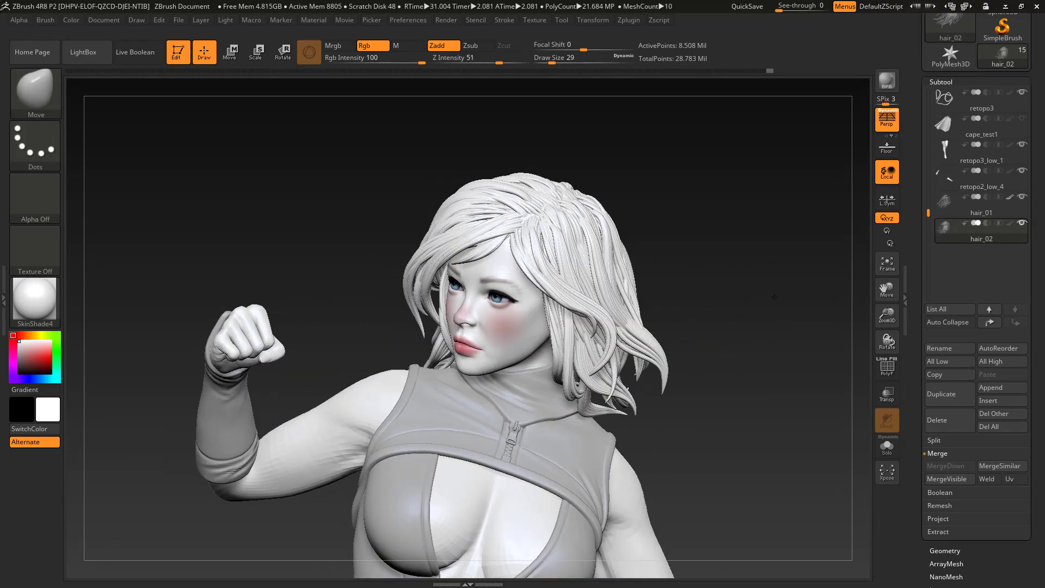
# Step: Examine the hairstyle on the figure from several angles, and view the two hair layers on their own
pyautogui.moveTo(773, 313)
pyautogui.mouseDown()
pyautogui.moveTo(801, 312)
pyautogui.moveTo(762, 311)
pyautogui.moveTo(758, 327)
pyautogui.moveTo(760, 283)
pyautogui.moveTo(770, 309)
pyautogui.moveTo(763, 286)
pyautogui.moveTo(806, 290)
pyautogui.moveTo(764, 289)
pyautogui.mouseUp()
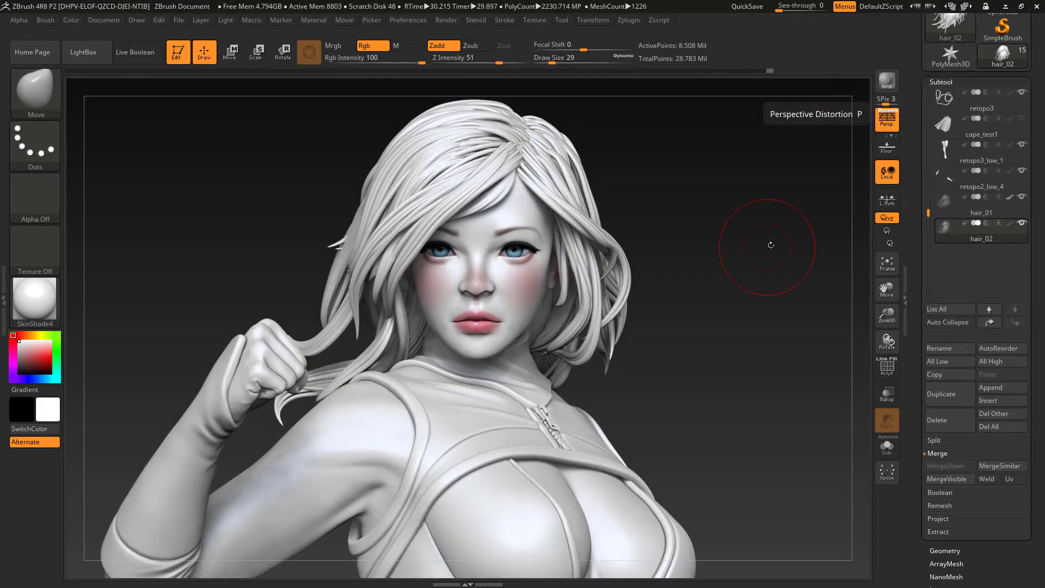
pyautogui.moveTo(758, 311); pyautogui.dragTo(715, 280)
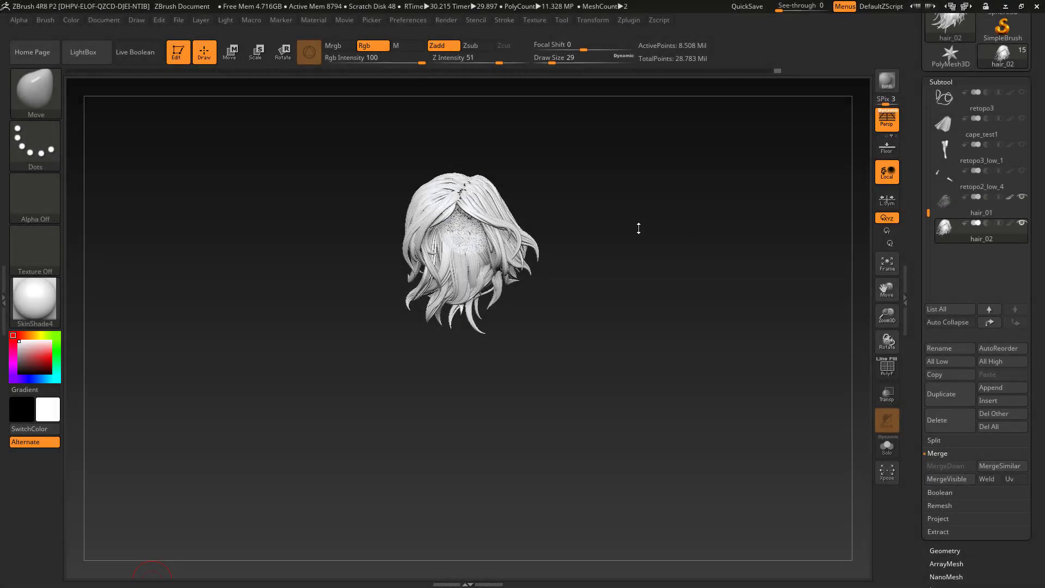
pyautogui.moveTo(619, 308); pyautogui.dragTo(690, 314)
# Step: Duplicate hair_01 as hair_03 and hair_02 as hair_04
pyautogui.click(1024, 210)
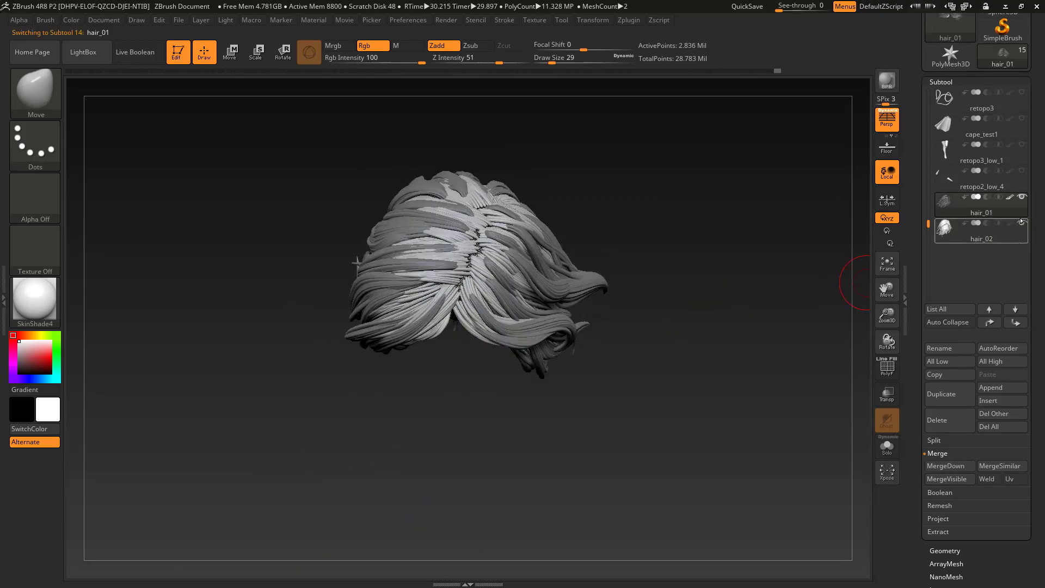
pyautogui.click(959, 395)
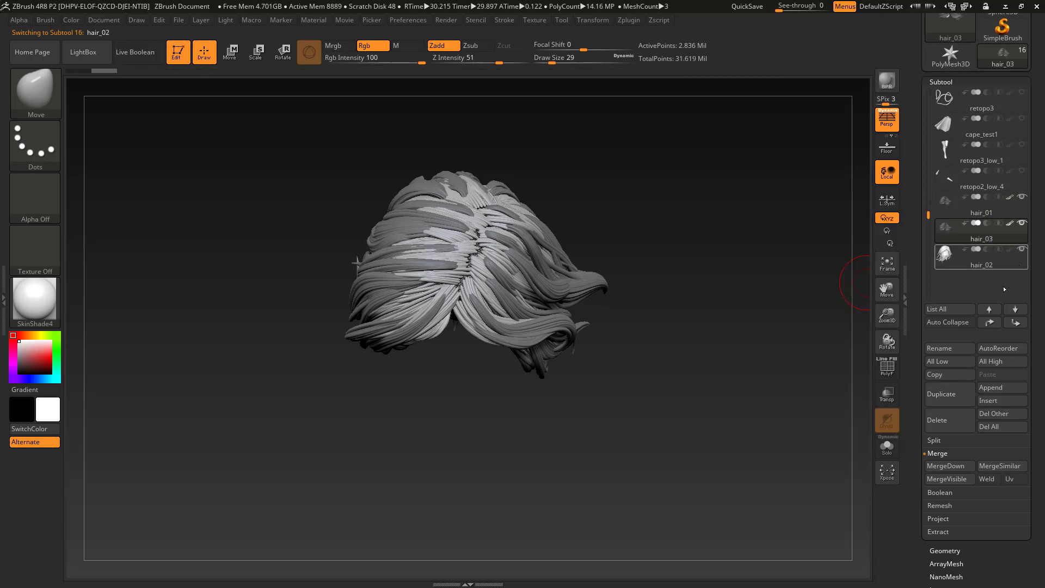
pyautogui.click(950, 394)
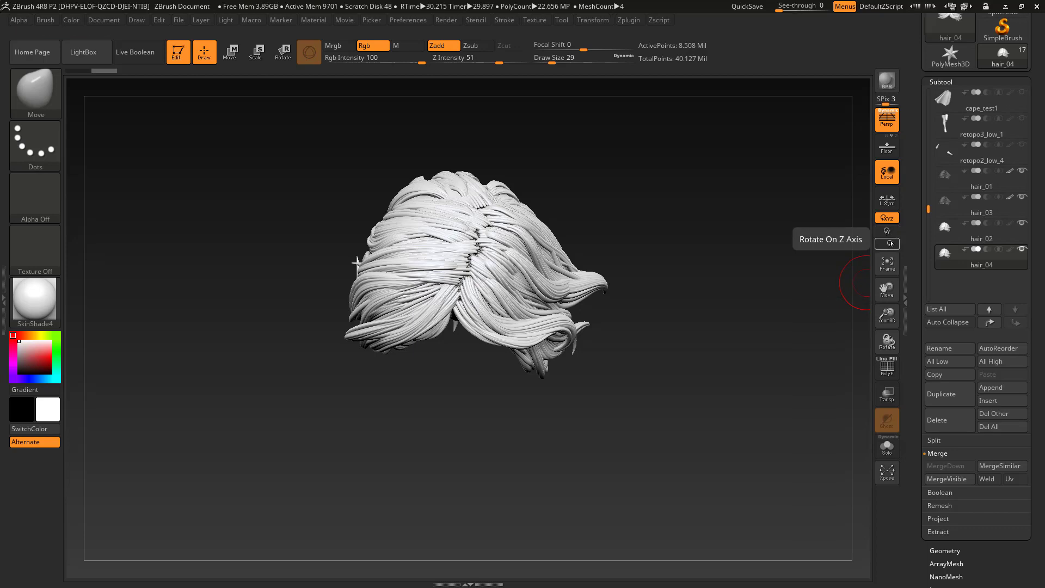
# Step: Move hair_03 below hair_02 in the subtool order, leaving only hair_03 and hair_04 visible
pyautogui.click(1022, 224)
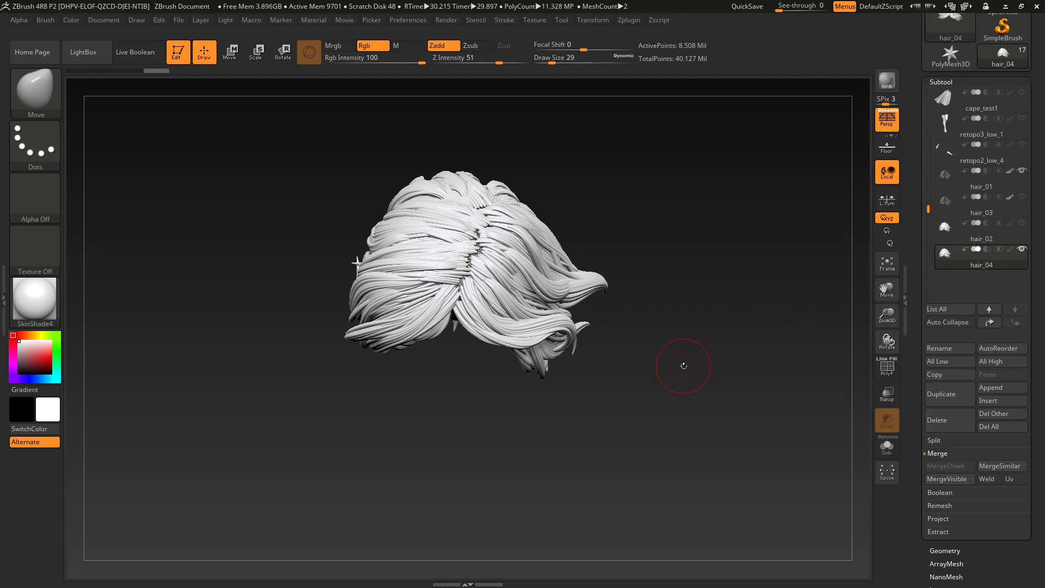
pyautogui.moveTo(684, 366); pyautogui.dragTo(707, 343)
pyautogui.click(1003, 181)
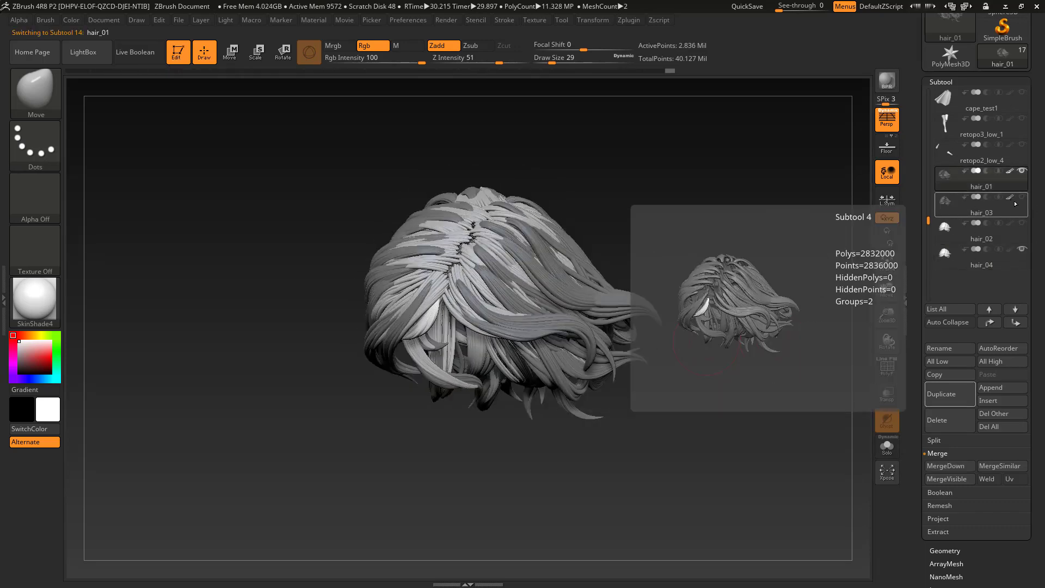
pyautogui.click(1018, 208)
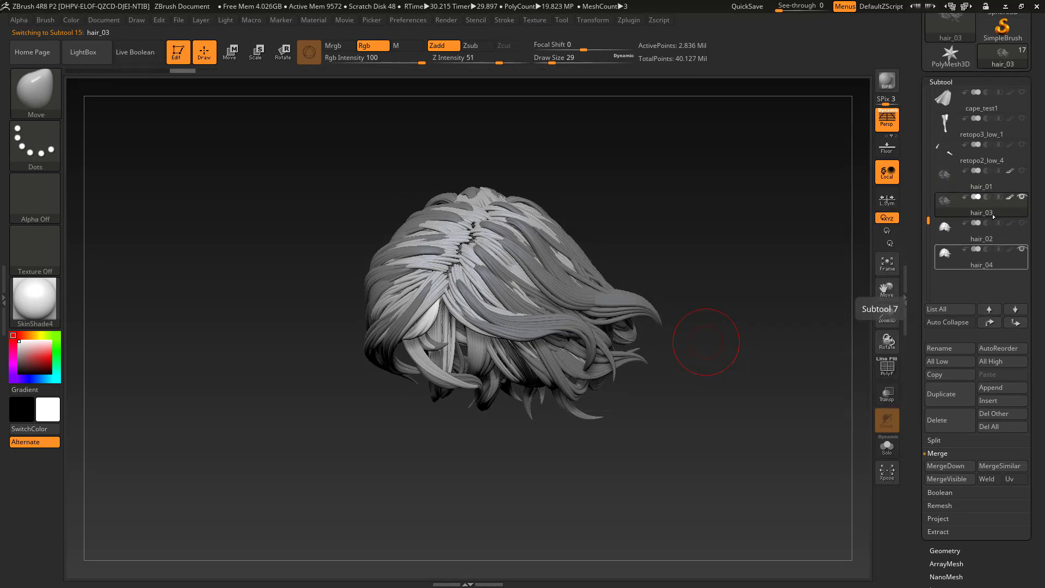
pyautogui.click(1015, 309)
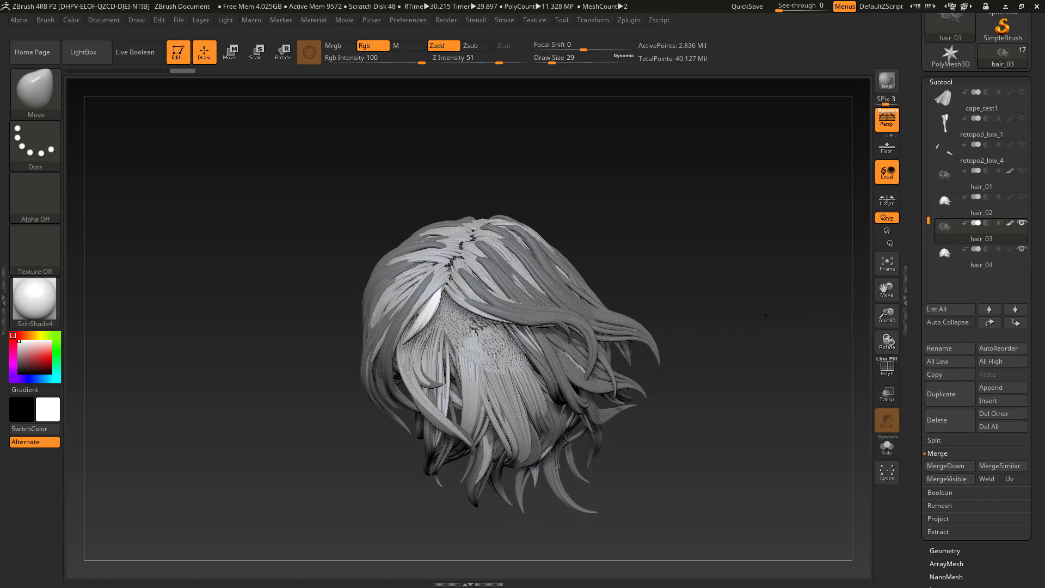
# Step: Show hair_03 on its own in Solo mode and open its geometry settings
pyautogui.moveTo(760, 316); pyautogui.dragTo(801, 299)
pyautogui.click(1019, 263)
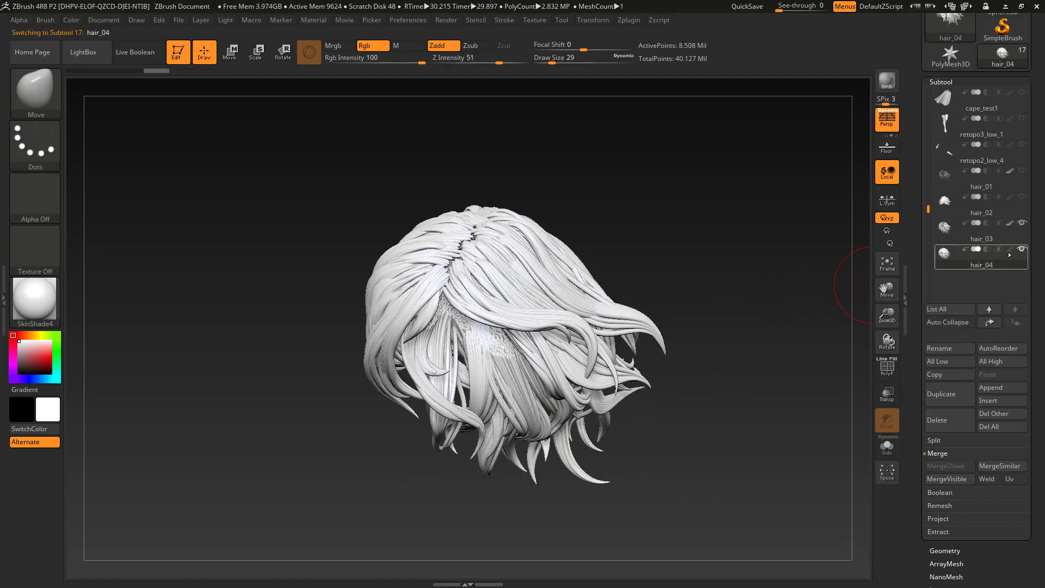
pyautogui.moveTo(716, 289); pyautogui.dragTo(775, 417)
pyautogui.click(888, 444)
pyautogui.moveTo(1043, 407); pyautogui.dragTo(1042, 195)
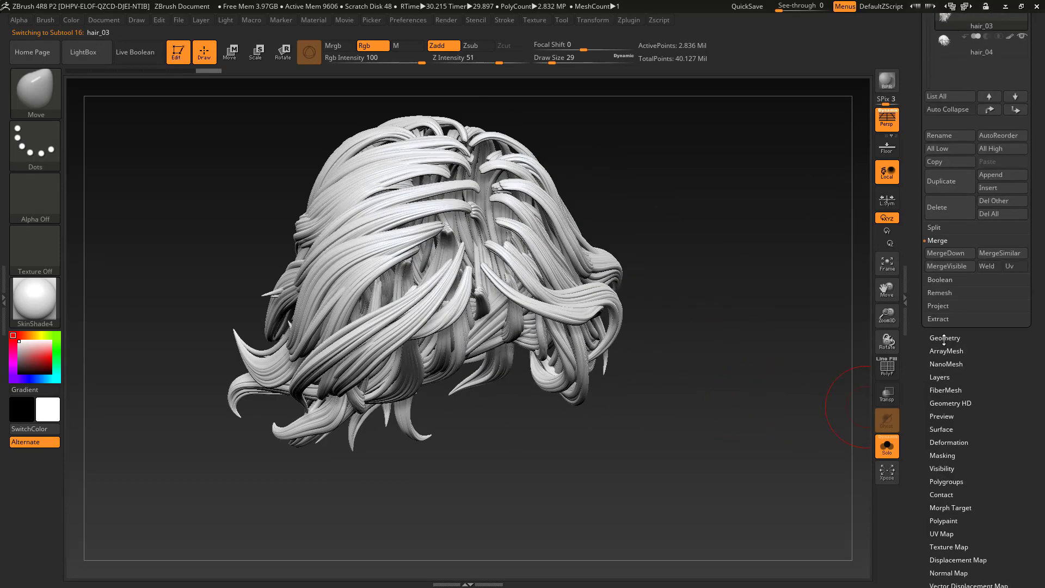
pyautogui.click(945, 338)
pyautogui.moveTo(980, 359); pyautogui.dragTo(987, 549)
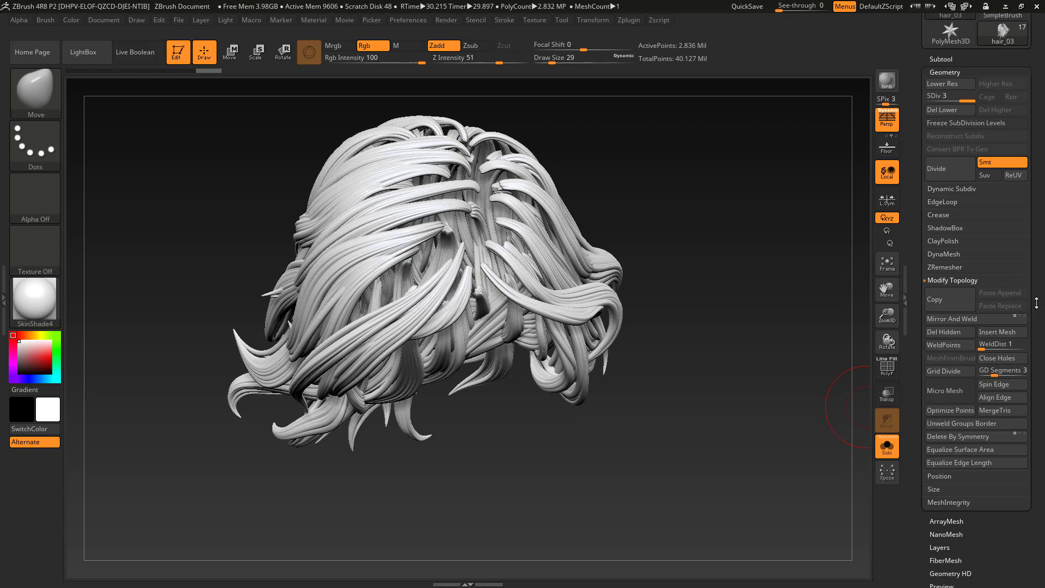
pyautogui.scroll(-2, 1038, 306)
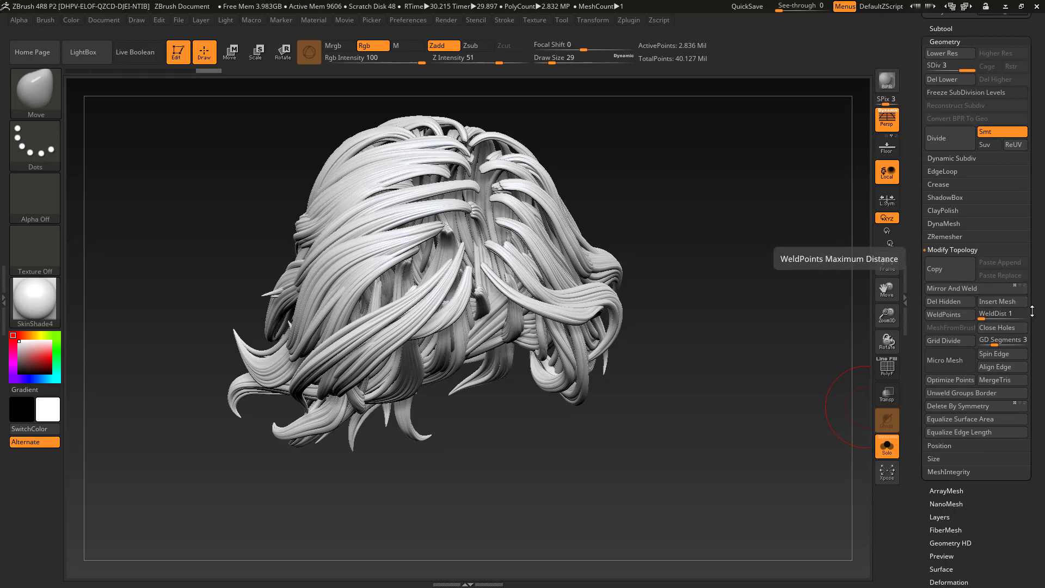
pyautogui.moveTo(817, 414); pyautogui.dragTo(770, 381)
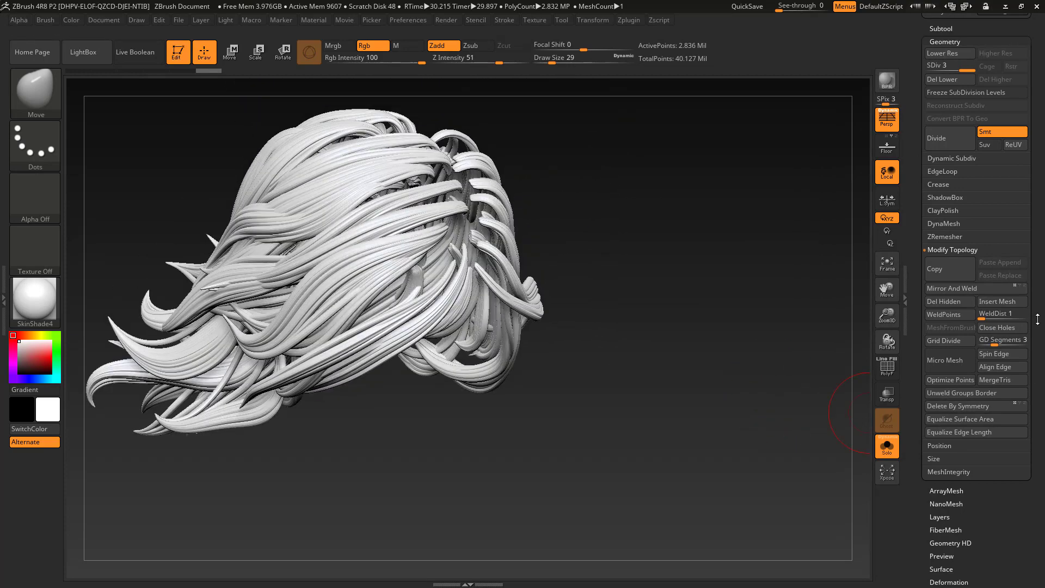
# Step: Try DynaMesh on hair_03 at resolution 128 without freezing the subdivision levels, and undo it
pyautogui.scroll(2, 1038, 319)
pyautogui.moveTo(918, 256); pyautogui.dragTo(918, 224)
pyautogui.click(946, 234)
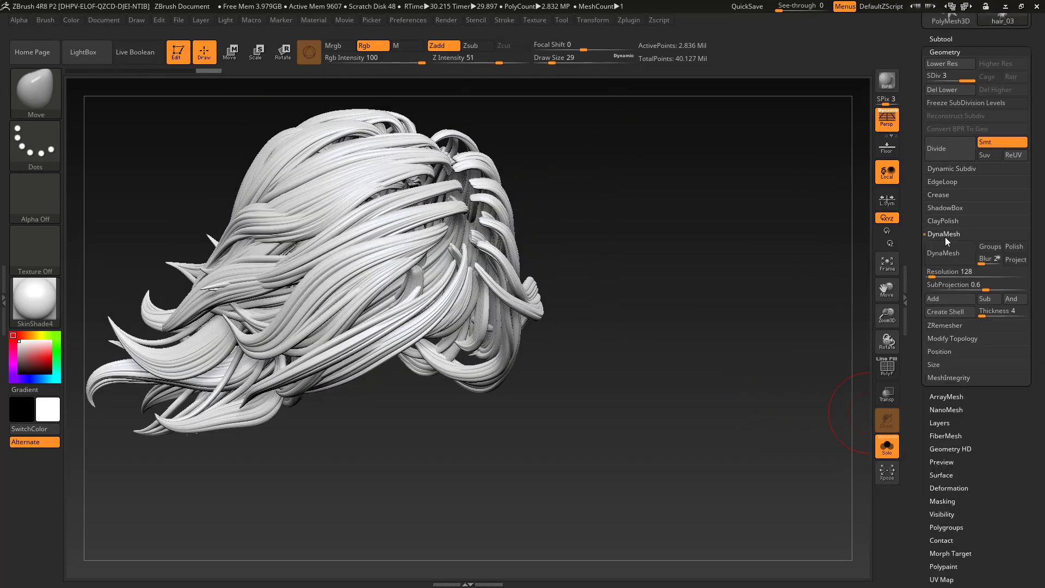
pyautogui.click(946, 255)
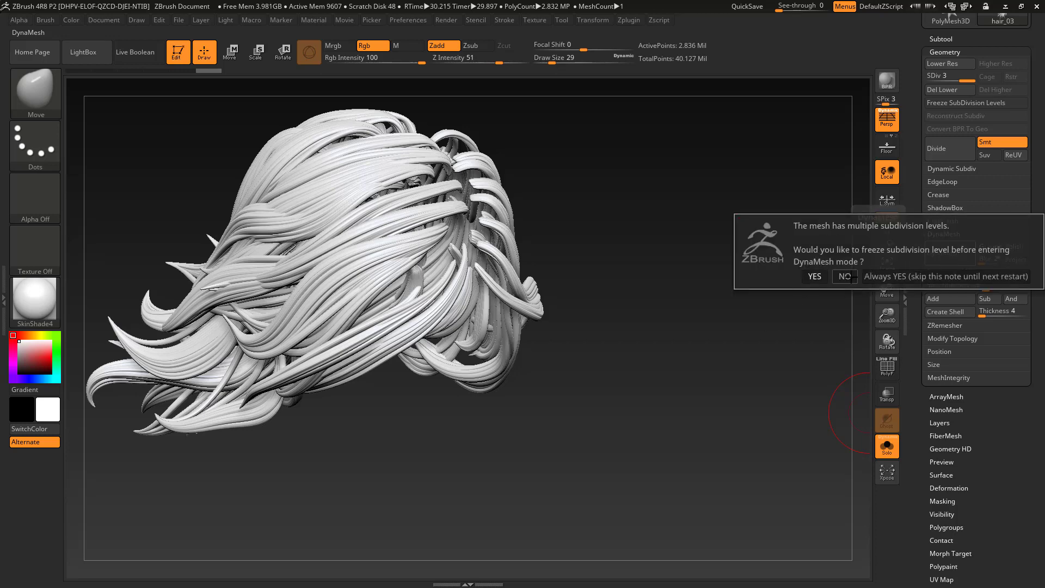
pyautogui.click(845, 276)
pyautogui.hotkey('ctrl', 'z')
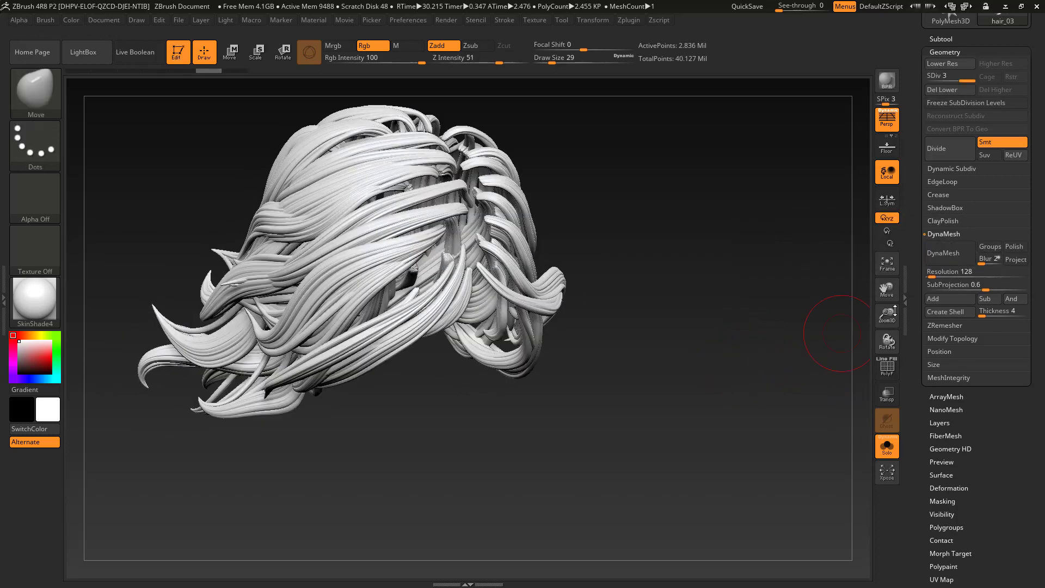
# Step: Try DynaMesh on hair_03 at resolution 512 and undo the remesh
pyautogui.moveTo(966, 274); pyautogui.dragTo(977, 274)
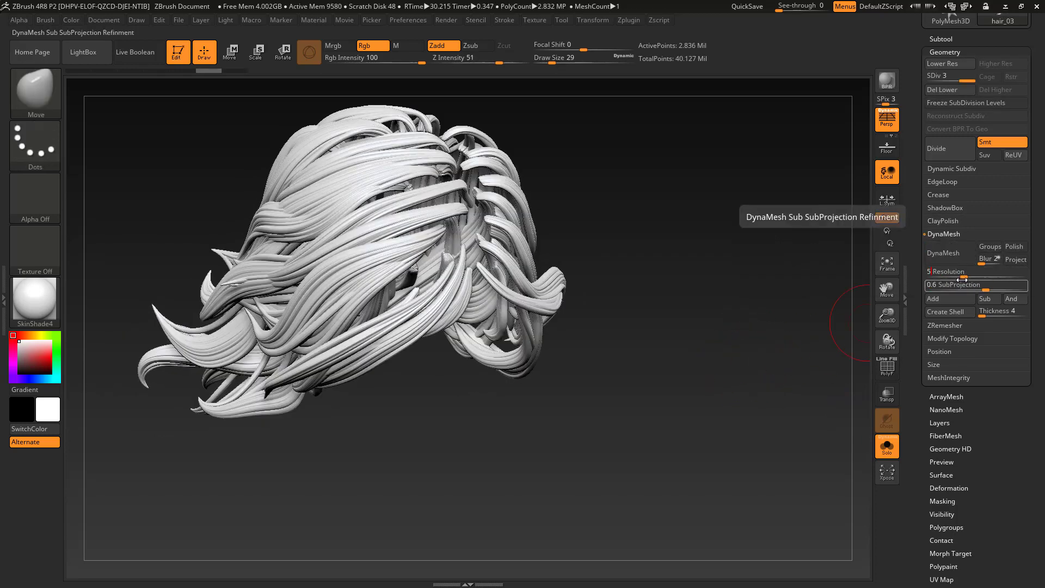
pyautogui.click(945, 254)
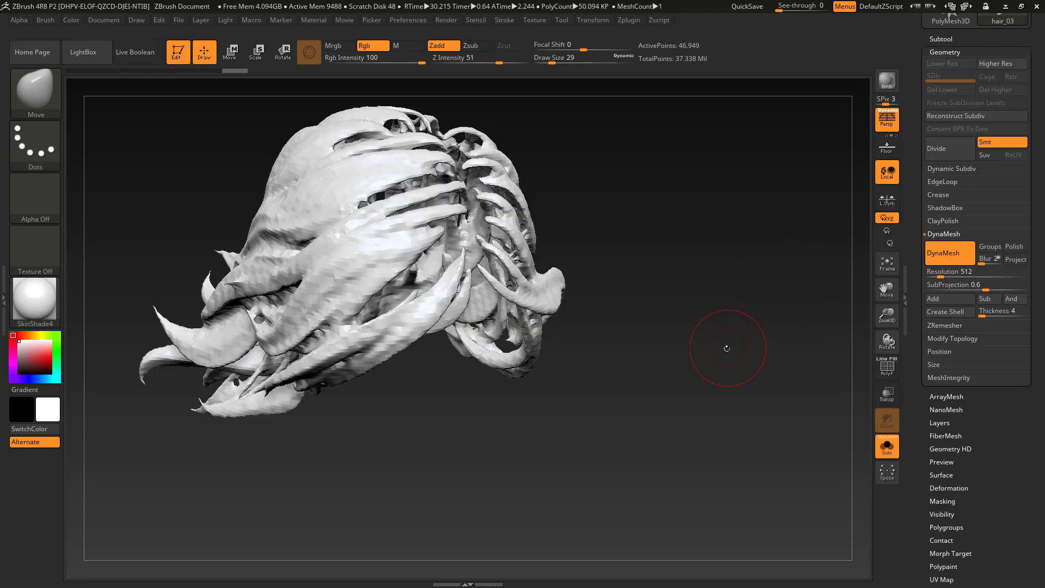
pyautogui.moveTo(727, 348); pyautogui.dragTo(721, 364)
pyautogui.hotkey('ctrl', 'z')
# Step: Try DynaMesh on hair_03 at resolution 1024 and undo the remesh
pyautogui.click(971, 274)
pyautogui.write('10 ')
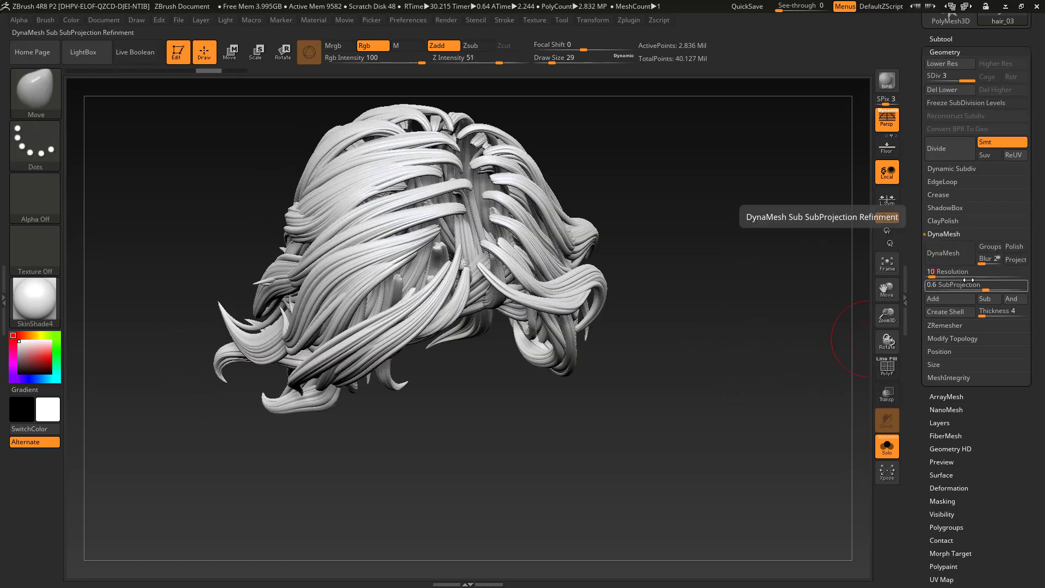
pyautogui.write('24')
pyautogui.press('Return')
pyautogui.click(945, 253)
pyautogui.click(744, 333)
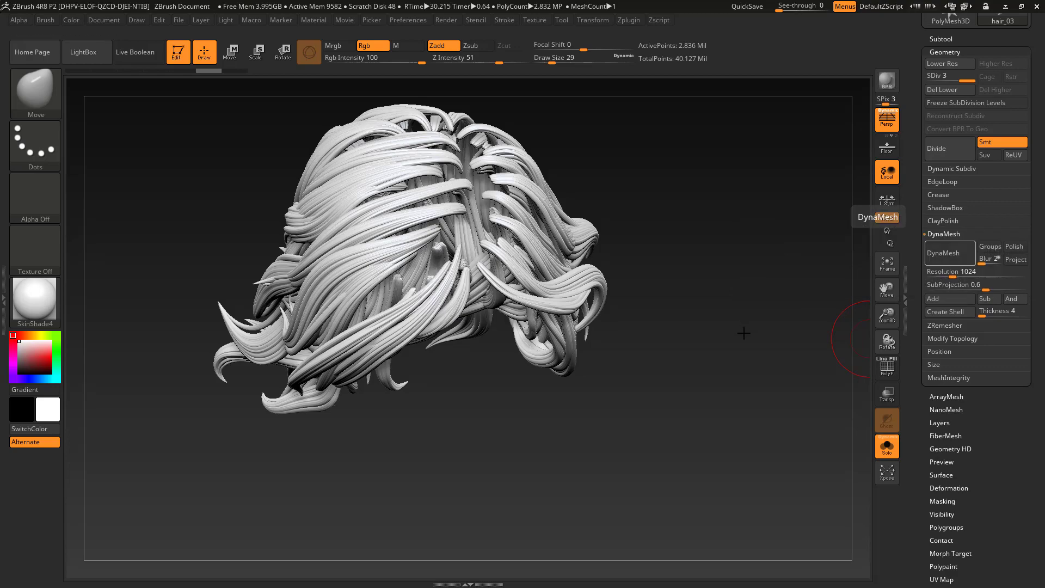
pyautogui.press('ctrl')
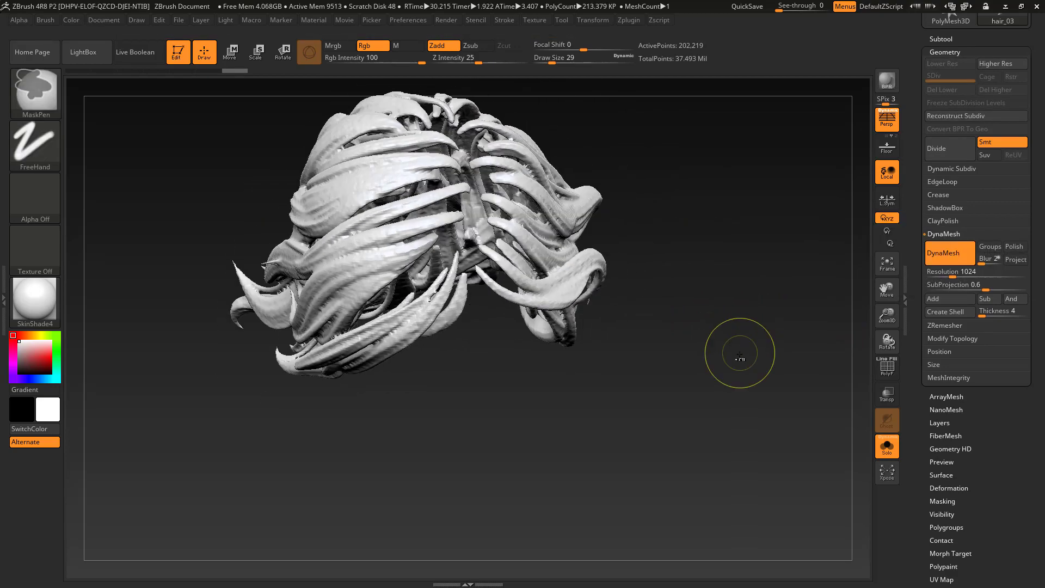
pyautogui.hotkey('ctrl', 'z')
# Step: Set the DynaMesh resolution to 2048 and remesh hair_03
pyautogui.write('2048')
pyautogui.press('Return')
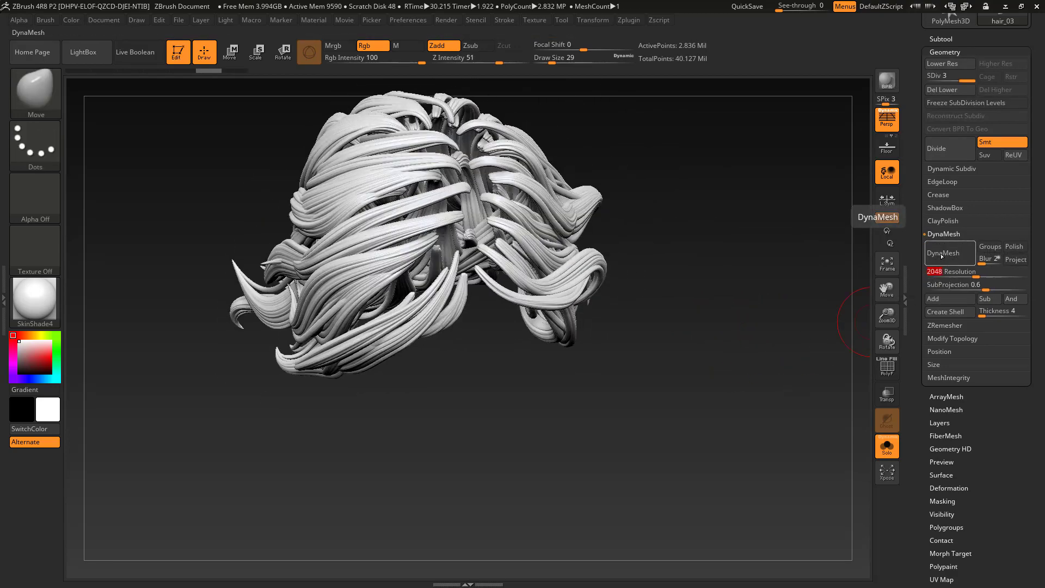
pyautogui.click(946, 253)
pyautogui.click(746, 326)
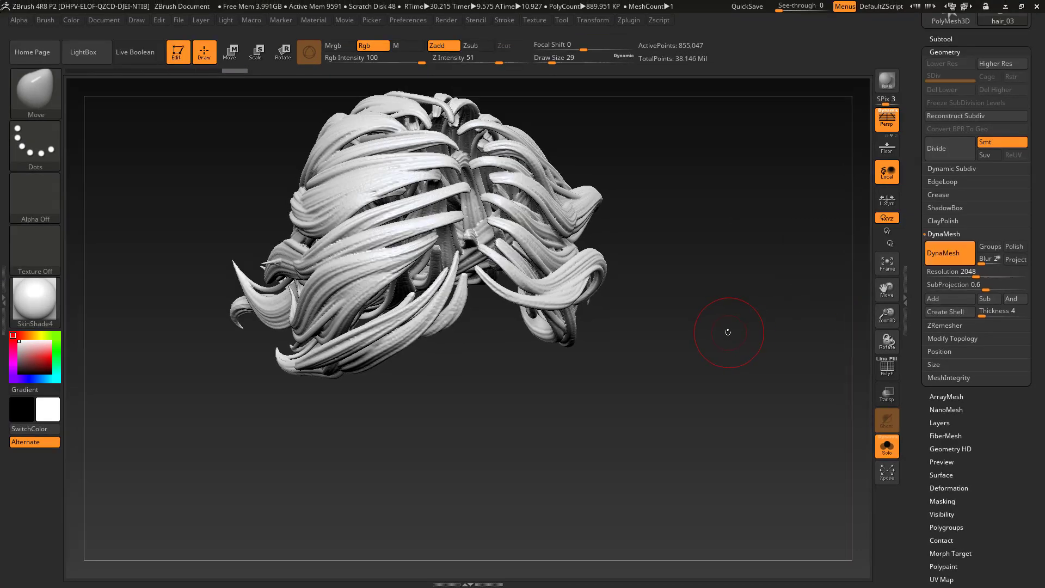
pyautogui.moveTo(728, 332)
pyautogui.mouseDown()
pyautogui.moveTo(724, 383)
pyautogui.moveTo(733, 316)
pyautogui.moveTo(805, 338)
pyautogui.moveTo(727, 325)
pyautogui.moveTo(728, 350)
pyautogui.moveTo(760, 388)
pyautogui.moveTo(732, 379)
pyautogui.moveTo(747, 391)
pyautogui.moveTo(735, 395)
pyautogui.moveTo(729, 348)
pyautogui.moveTo(698, 392)
pyautogui.moveTo(732, 371)
pyautogui.moveTo(762, 392)
pyautogui.moveTo(702, 397)
pyautogui.moveTo(711, 358)
pyautogui.moveTo(724, 397)
pyautogui.mouseUp()
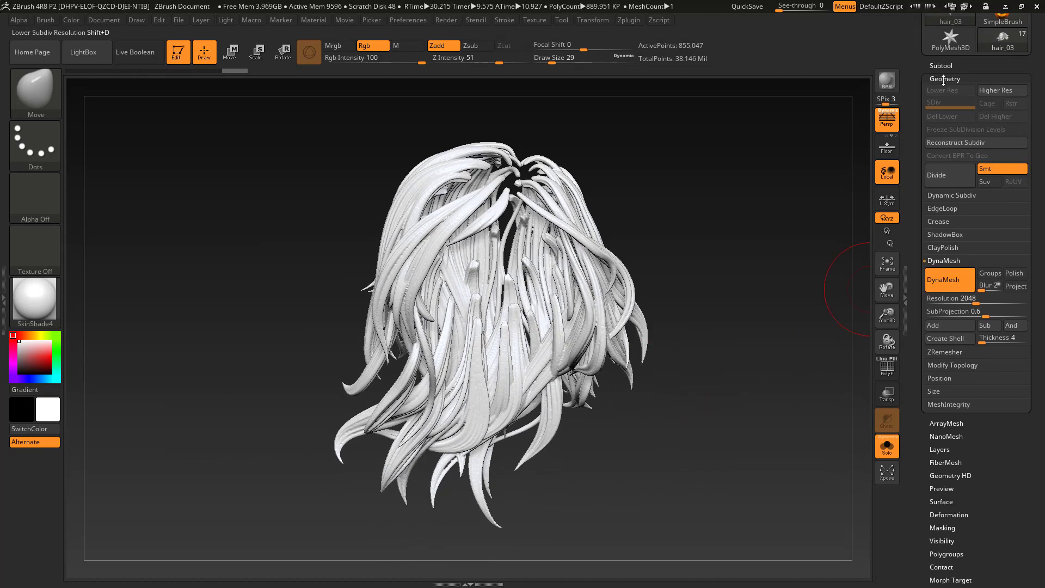
# Step: Select the hair_04 subtool and remesh it with DynaMesh at resolution 2048
pyautogui.click(941, 66)
pyautogui.click(1019, 248)
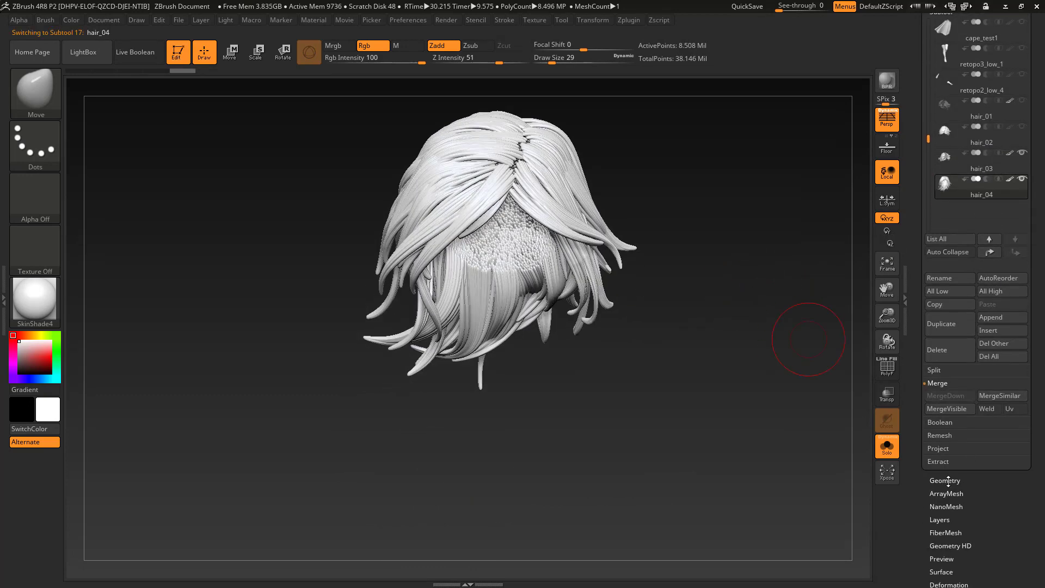
pyautogui.click(949, 480)
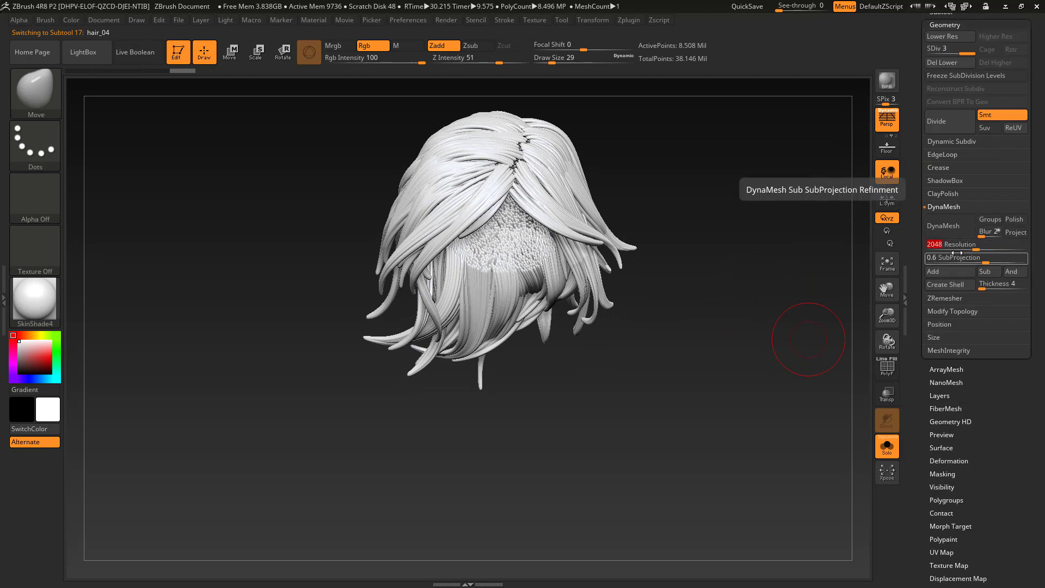
pyautogui.click(943, 226)
pyautogui.click(815, 250)
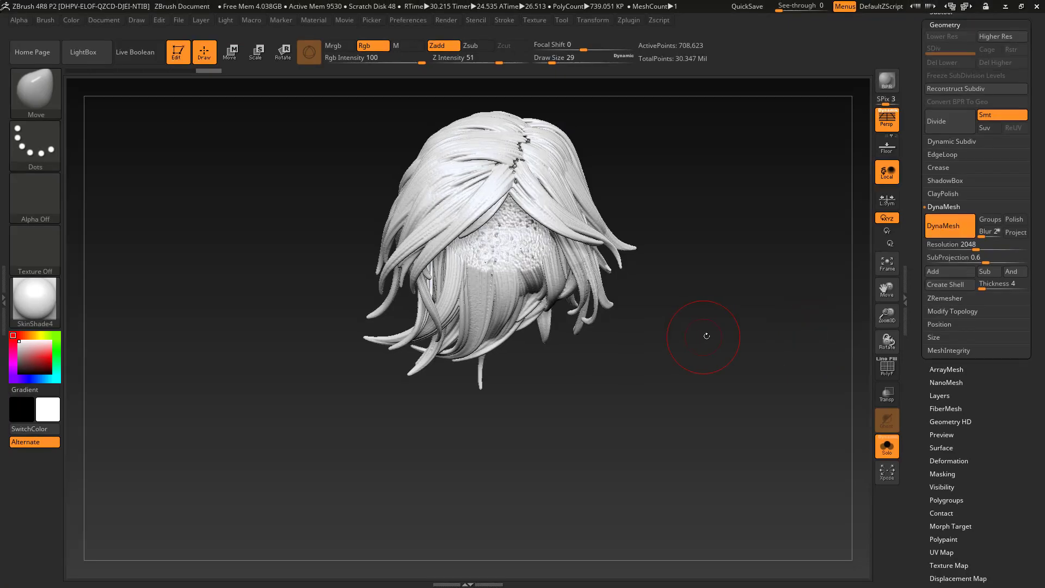
pyautogui.moveTo(707, 334); pyautogui.dragTo(745, 369)
# Step: Append a PolyMesh3D star as a new subtool below hair_04 and select it
pyautogui.scroll(10, 1016, 196)
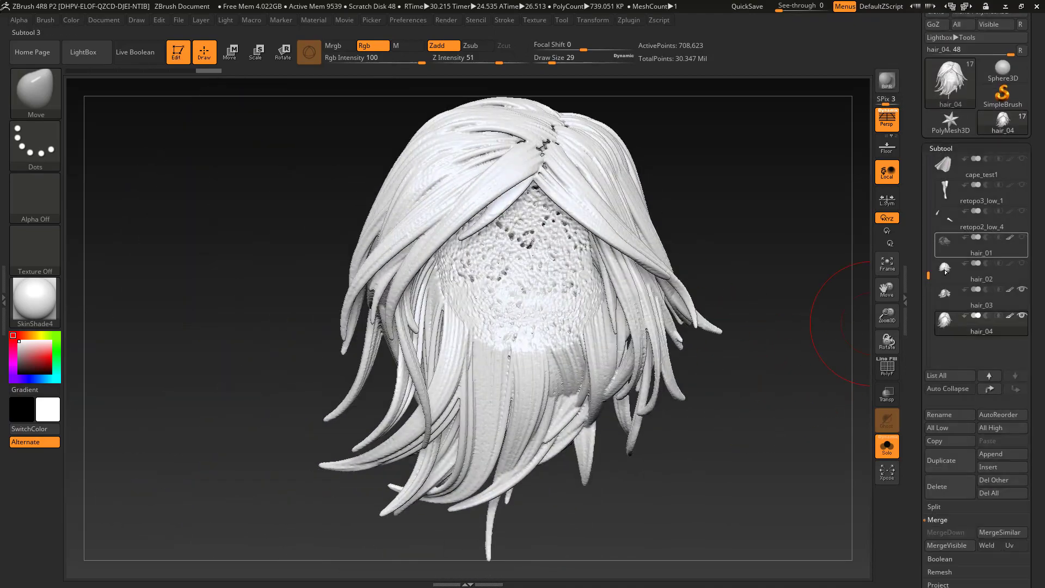
pyautogui.click(997, 457)
pyautogui.click(783, 382)
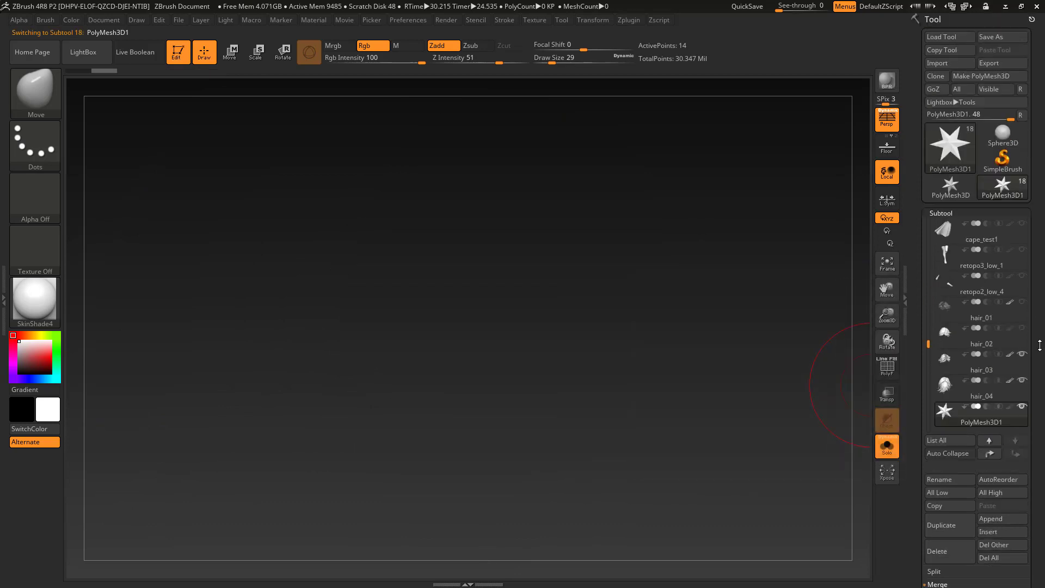
# Step: Import hair_cap.OBJ from the Superheroine project's Maya folder into the appended subtool
pyautogui.click(946, 64)
pyautogui.scroll(3, 366, 267)
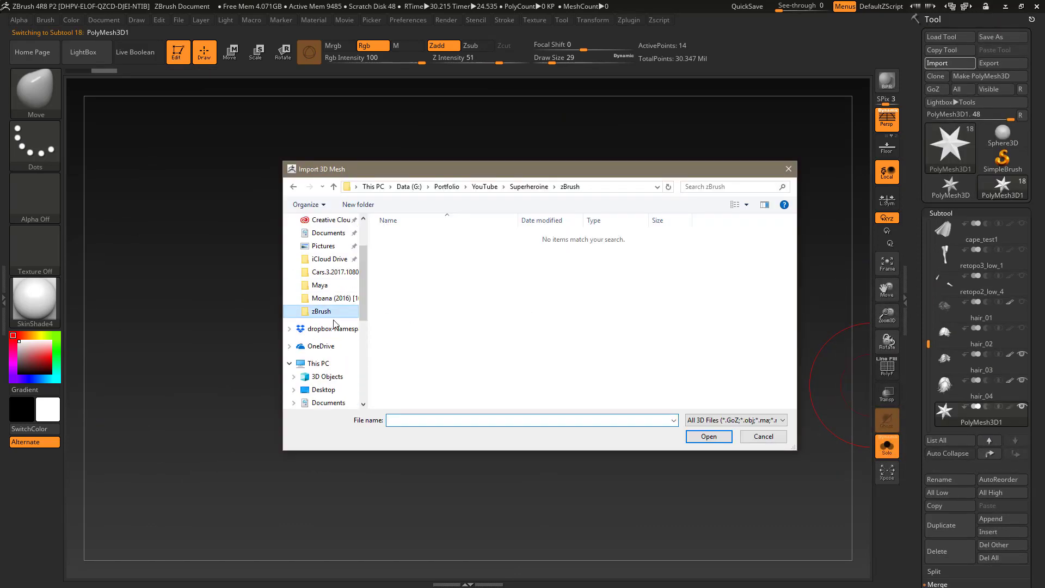
pyautogui.click(527, 190)
pyautogui.doubleClick(465, 326)
pyautogui.click(580, 253)
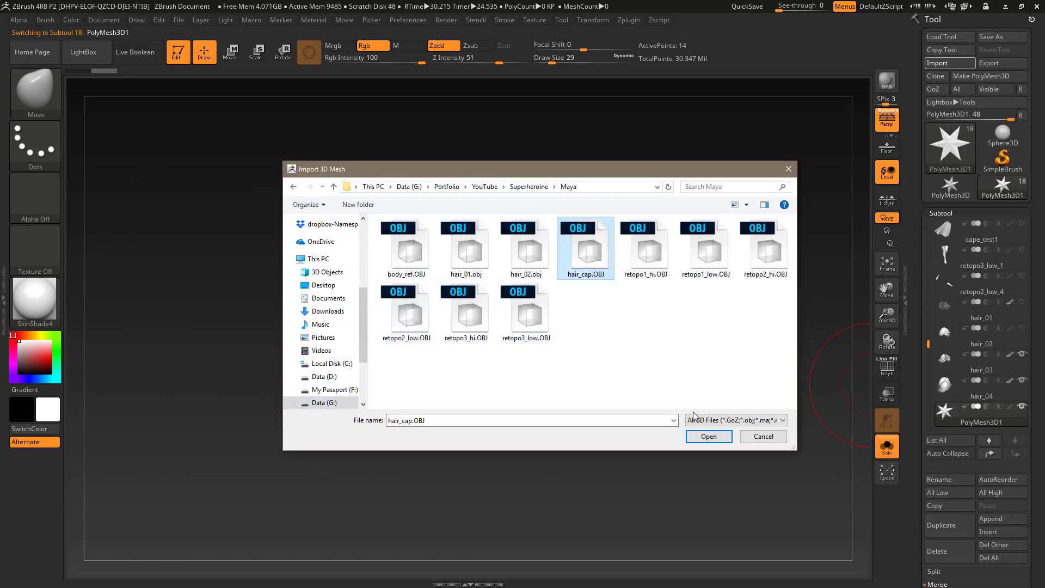
pyautogui.click(706, 435)
pyautogui.moveTo(705, 364)
pyautogui.mouseDown()
pyautogui.moveTo(685, 413)
pyautogui.moveTo(742, 404)
pyautogui.moveTo(592, 310)
pyautogui.mouseUp()
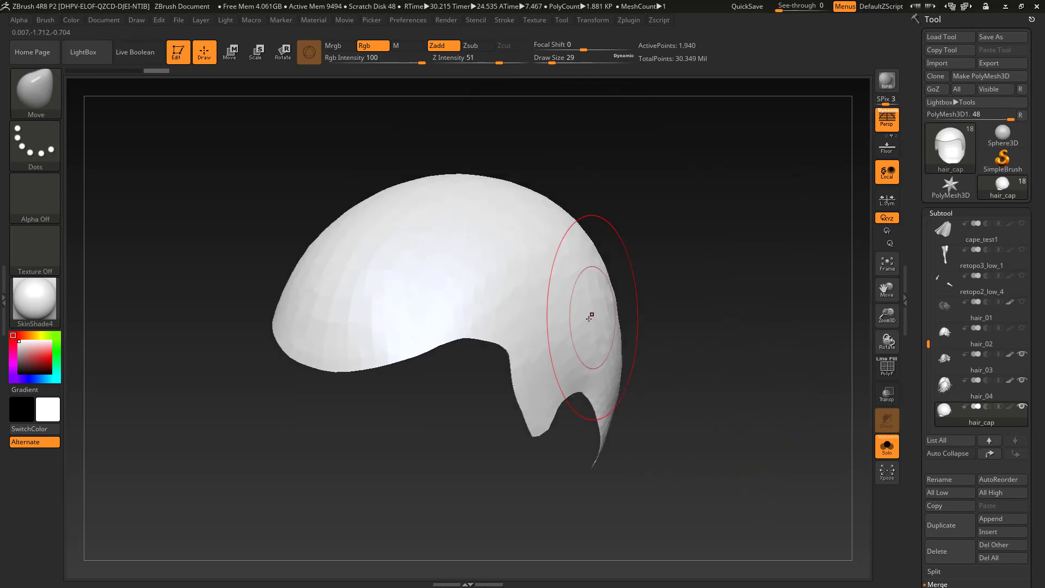
# Step: Show the hair cap's wireframe and extrude all its polygons with the ZModeler brush to give the shell thickness
pyautogui.click(887, 367)
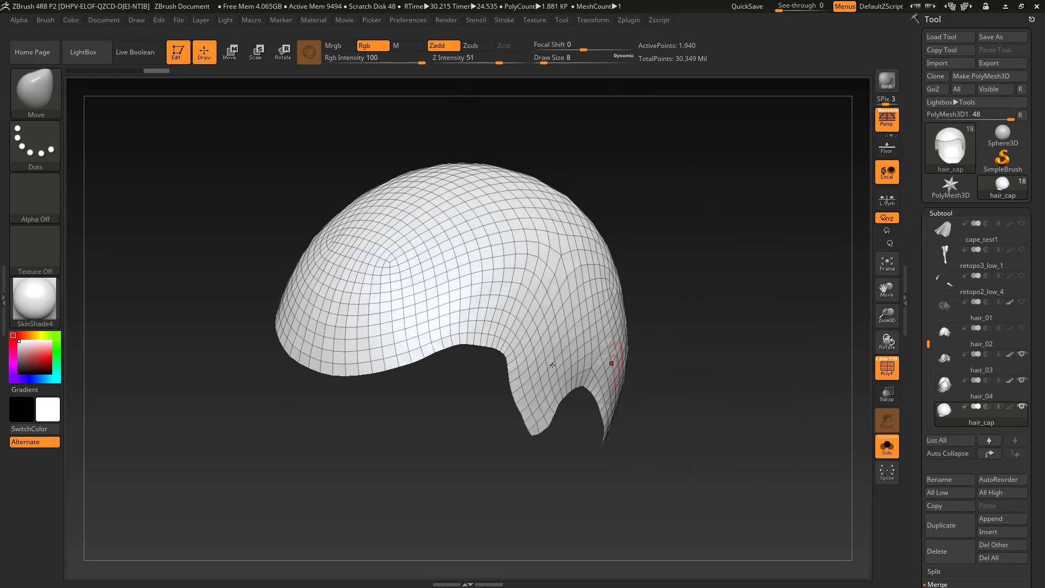
pyautogui.click(35, 89)
pyautogui.click(103, 360)
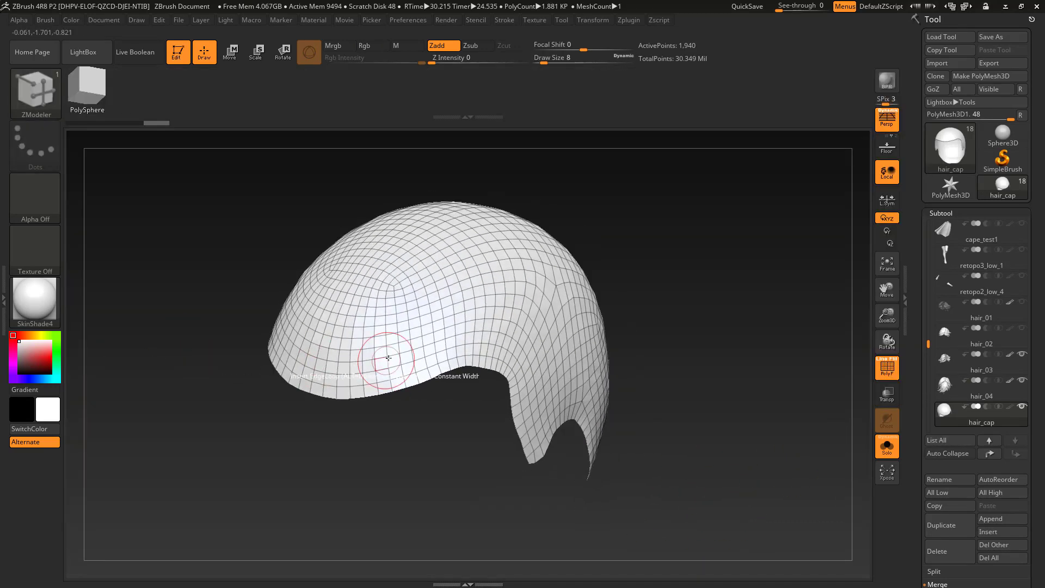
pyautogui.press('space')
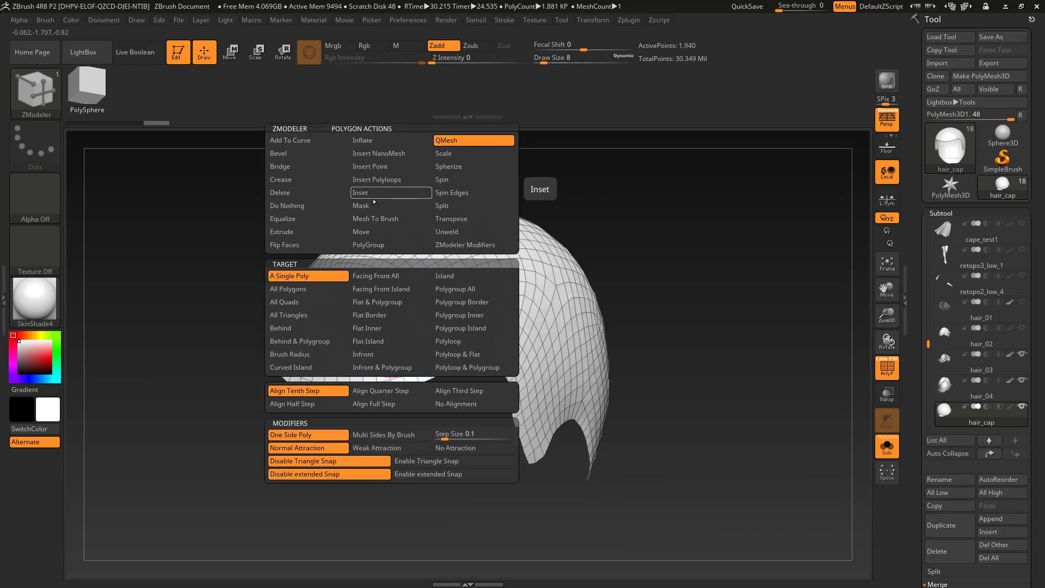
pyautogui.click(304, 235)
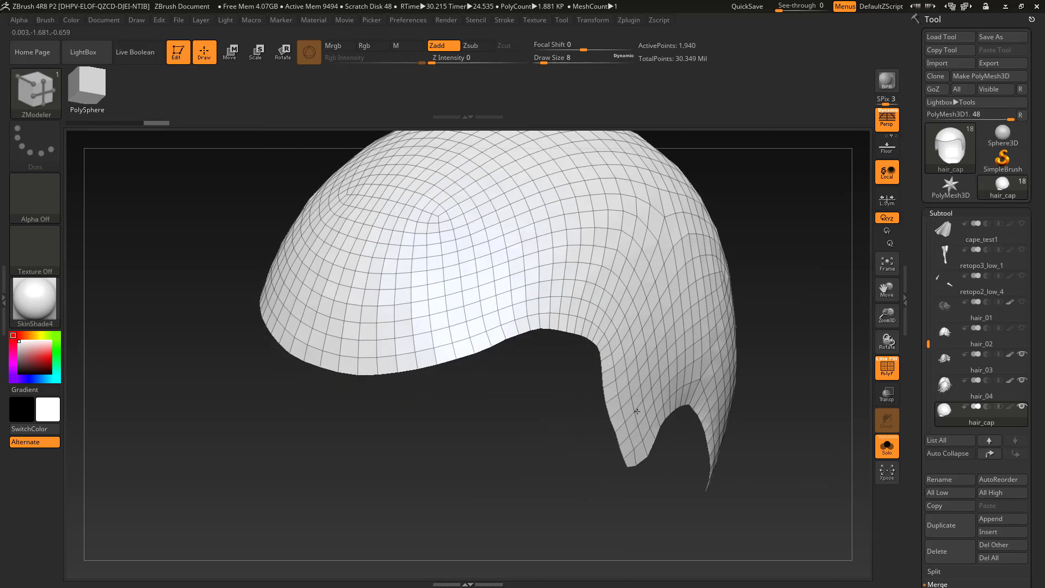
pyautogui.moveTo(501, 343); pyautogui.dragTo(466, 347)
pyautogui.moveTo(720, 348); pyautogui.dragTo(718, 353)
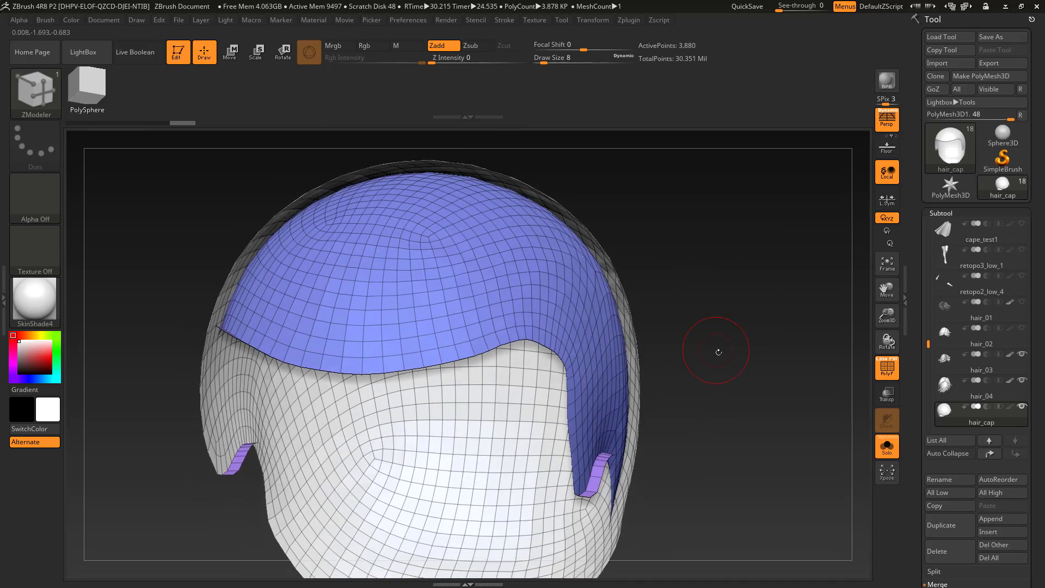
# Step: Flip the hair cap's polygon orientation in the display properties and turn off the wireframe
pyautogui.scroll(-10, 995, 435)
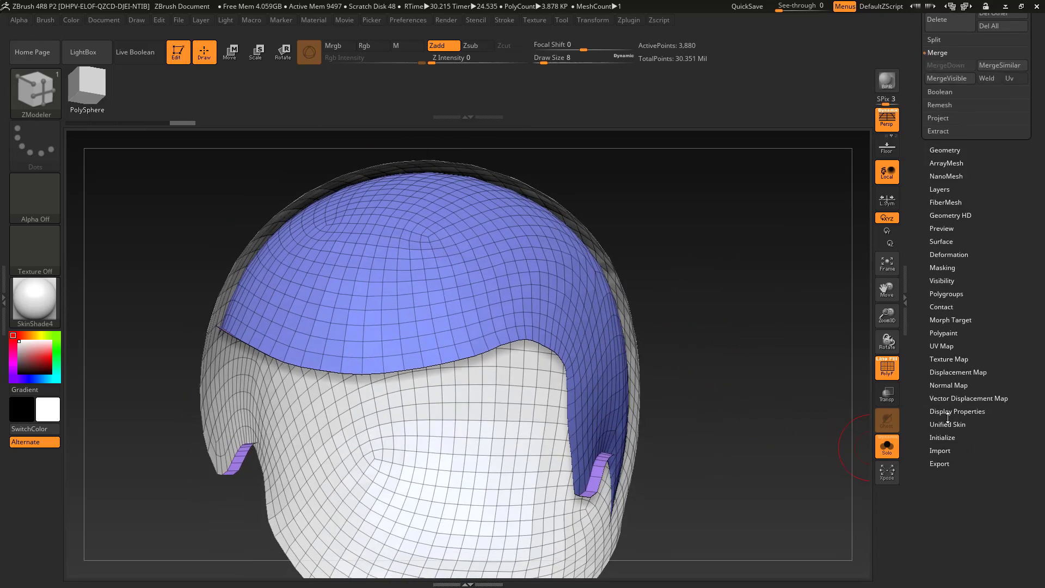
pyautogui.click(957, 411)
pyautogui.click(937, 196)
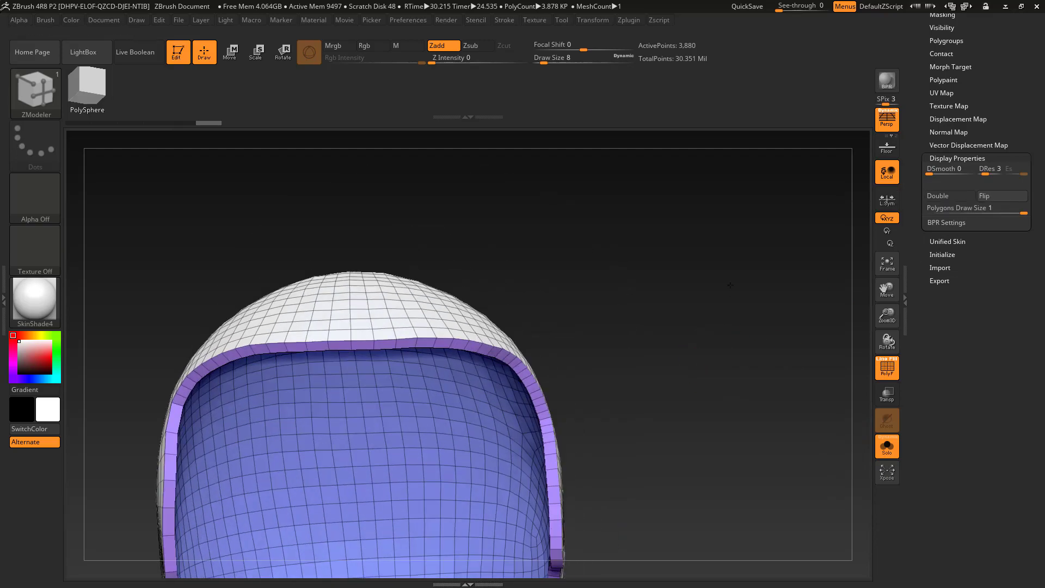
pyautogui.moveTo(730, 285); pyautogui.dragTo(748, 345)
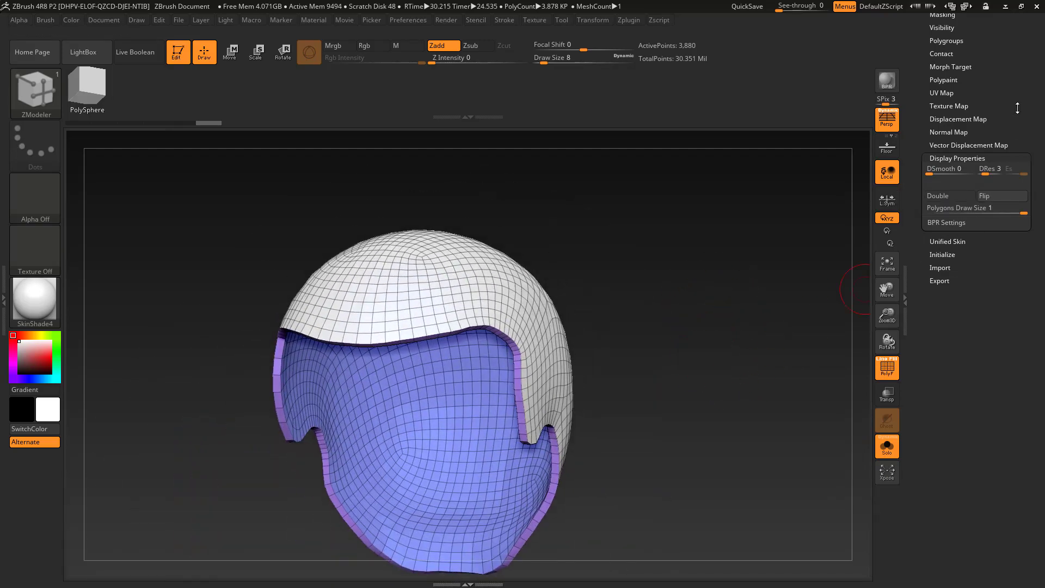
pyautogui.scroll(5, 1017, 108)
pyautogui.hotkey('shift', 'f')
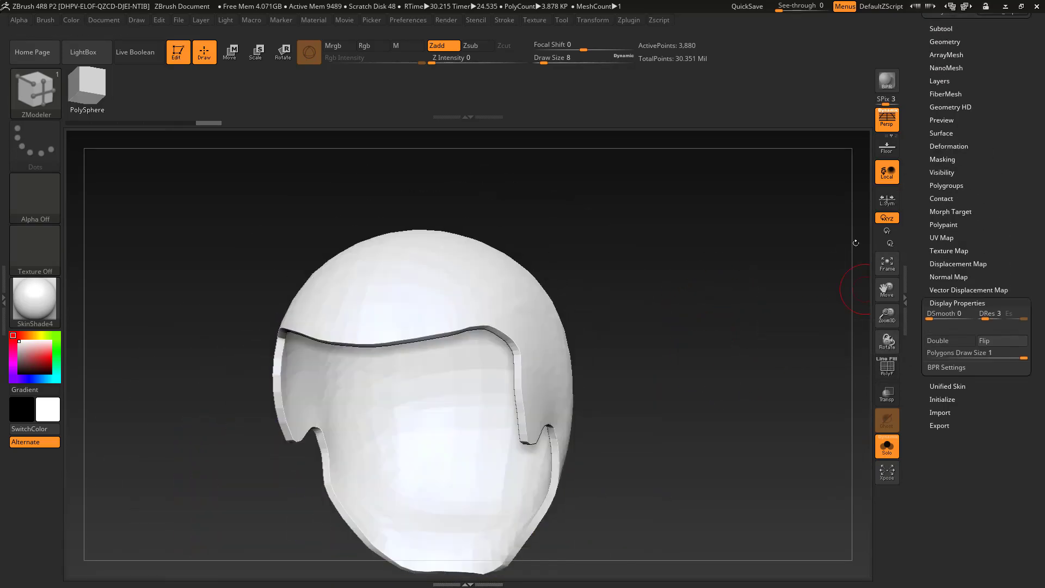
# Step: Set the DynaMesh resolution to 1024 and remesh the thickened hair cap
pyautogui.moveTo(856, 243); pyautogui.dragTo(815, 269)
pyautogui.moveTo(998, 44); pyautogui.dragTo(998, 118)
pyautogui.click(950, 116)
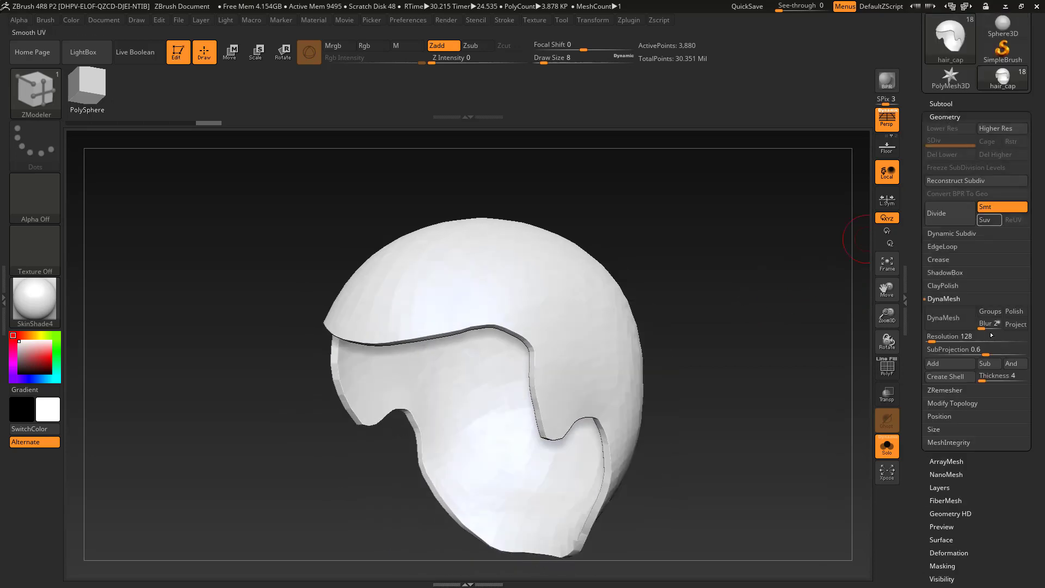
pyautogui.click(957, 336)
pyautogui.write('1024')
pyautogui.press('Return')
pyautogui.click(951, 323)
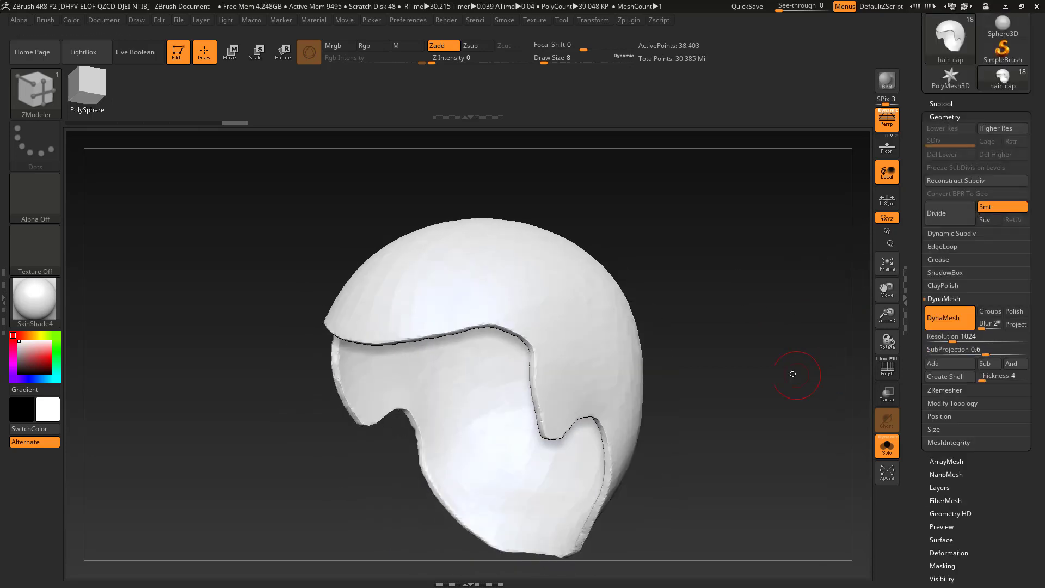
# Step: Try to smooth the remeshed hair cap with the Smooth deformation at 100, repeating the operation three times
pyautogui.moveTo(792, 374); pyautogui.dragTo(865, 430)
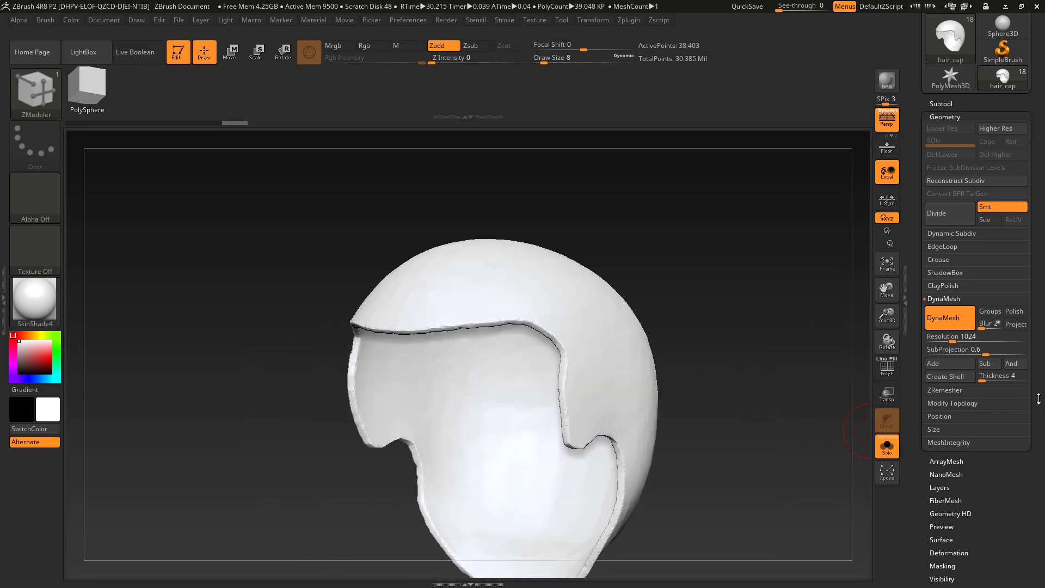
pyautogui.moveTo(1039, 399); pyautogui.dragTo(1038, 197)
pyautogui.click(956, 390)
pyautogui.moveTo(976, 374); pyautogui.dragTo(977, 556)
pyautogui.click(953, 199)
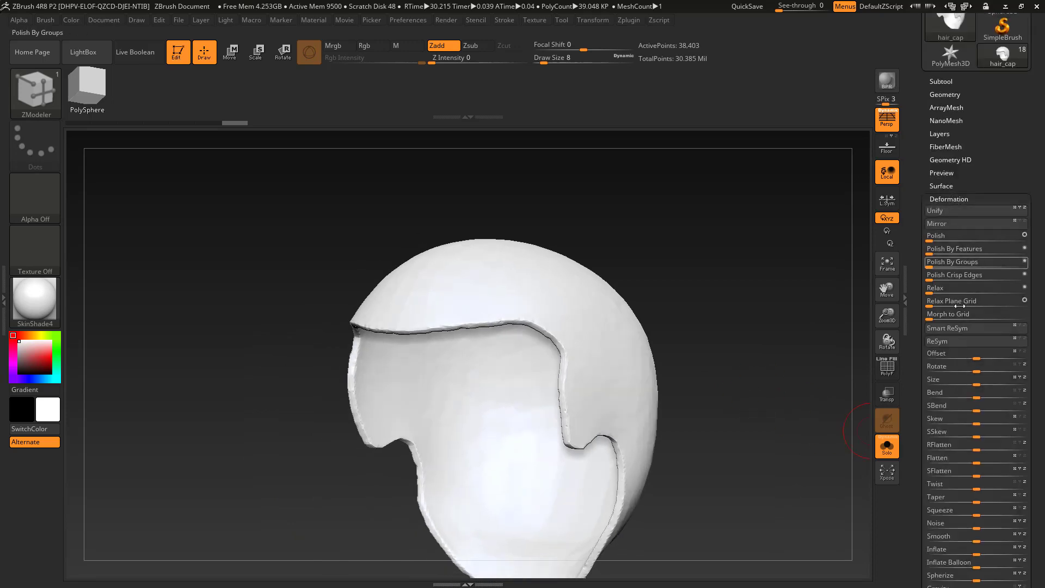
pyautogui.scroll(-5, 960, 306)
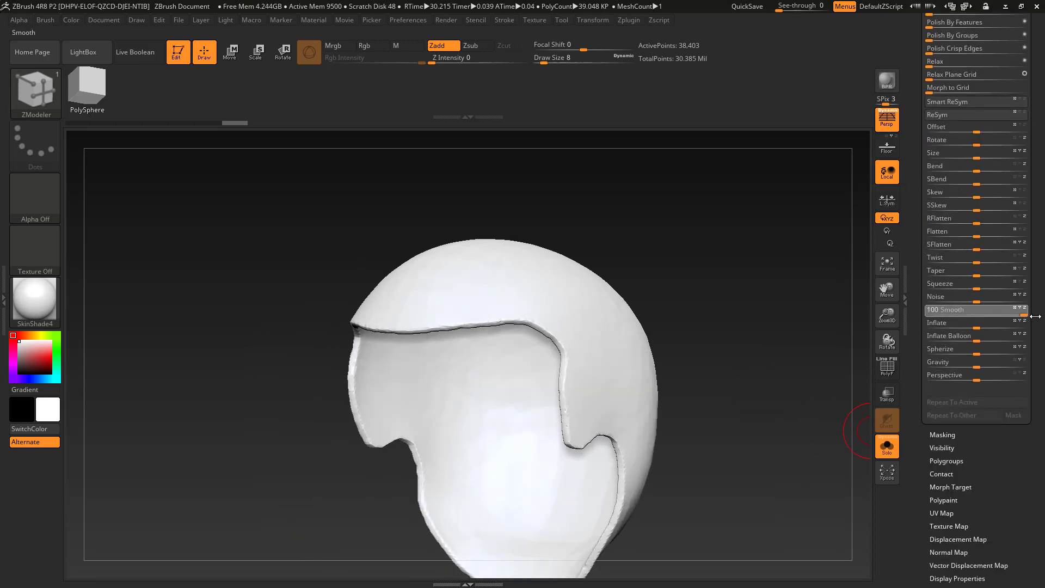
pyautogui.moveTo(1035, 317); pyautogui.dragTo(1032, 316)
pyautogui.click(959, 404)
pyautogui.click(959, 403)
pyautogui.click(960, 404)
pyautogui.moveTo(702, 376)
pyautogui.mouseDown()
pyautogui.moveTo(779, 367)
pyautogui.moveTo(849, 376)
pyautogui.moveTo(689, 390)
pyautogui.mouseUp()
# Step: Undo the smoothing and the DynaMesh remesh of the hair cap, going back to the thickened low-poly shell
pyautogui.hotkey('ctrl', 'z')
pyautogui.hotkey('ctrl', 'z')
pyautogui.hotkey('ctrl', 'z')
pyautogui.hotkey('ctrl', 'z')
pyautogui.hotkey('ctrl', 'z')
pyautogui.hotkey('ctrl', 'shift', 'z')
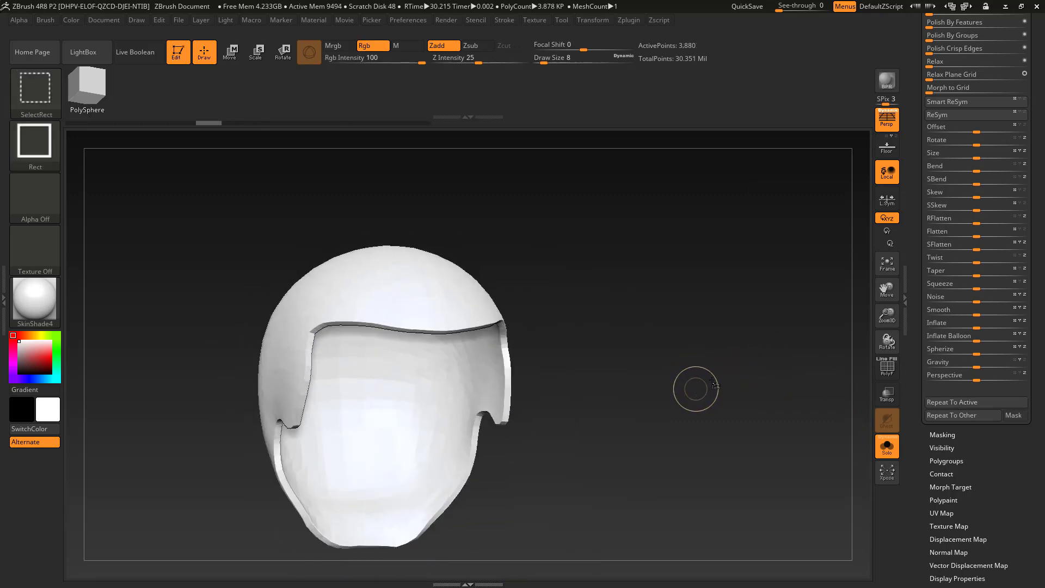
# Step: Set the DynaMesh resolution to 2048 and remesh the thickened hair cap
pyautogui.moveTo(1036, 180); pyautogui.dragTo(1036, 385)
pyautogui.click(952, 72)
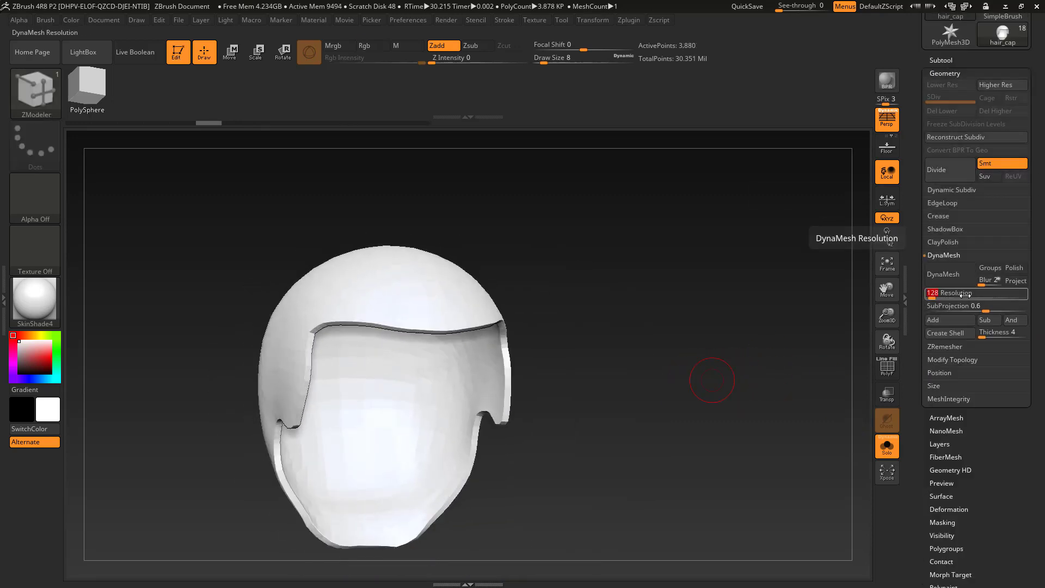
pyautogui.moveTo(713, 380); pyautogui.dragTo(757, 338)
pyautogui.moveTo(757, 337)
pyautogui.mouseDown()
pyautogui.moveTo(713, 375)
pyautogui.moveTo(774, 349)
pyautogui.mouseUp()
pyautogui.keyDown('alt'); pyautogui.moveTo(773, 349); pyautogui.dragTo(758, 374); pyautogui.keyUp('alt')
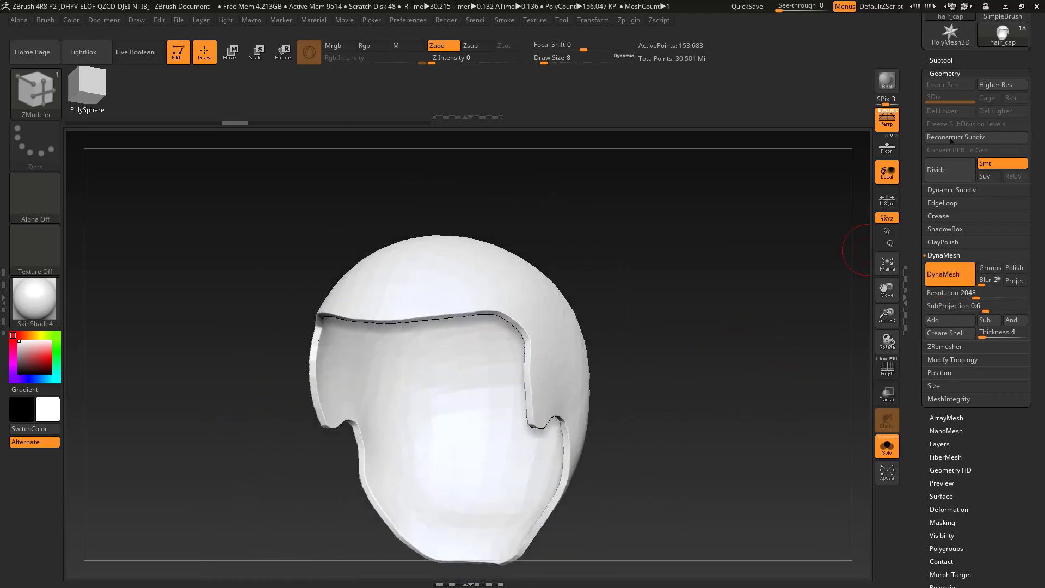
# Step: Select the hair_03 subtool, leave Solo mode, and merge it down with hair_04 and hair_cap into one subtool
pyautogui.click(947, 60)
pyautogui.click(1020, 222)
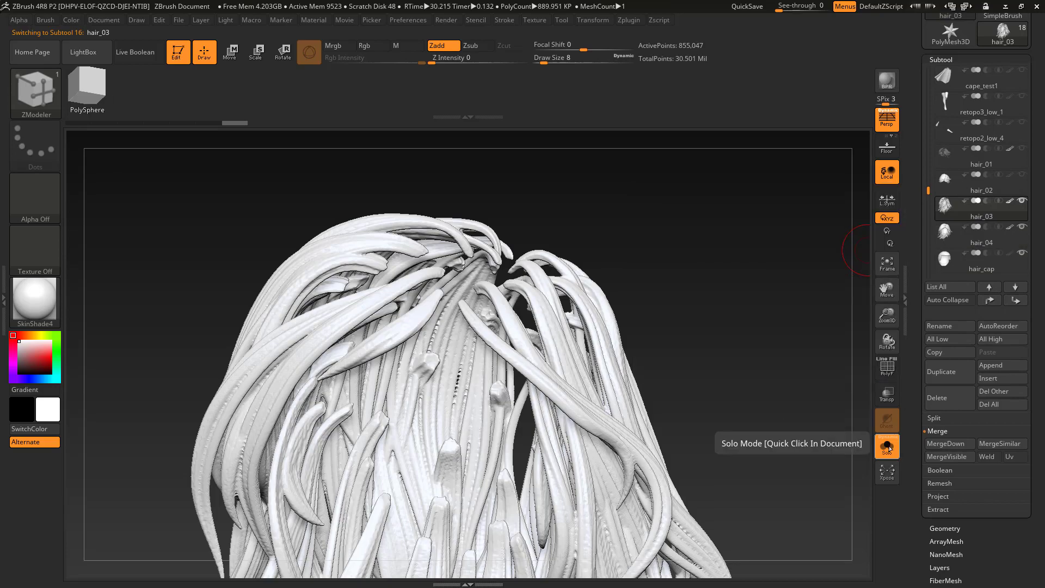
pyautogui.click(888, 447)
pyautogui.moveTo(749, 294); pyautogui.dragTo(743, 354)
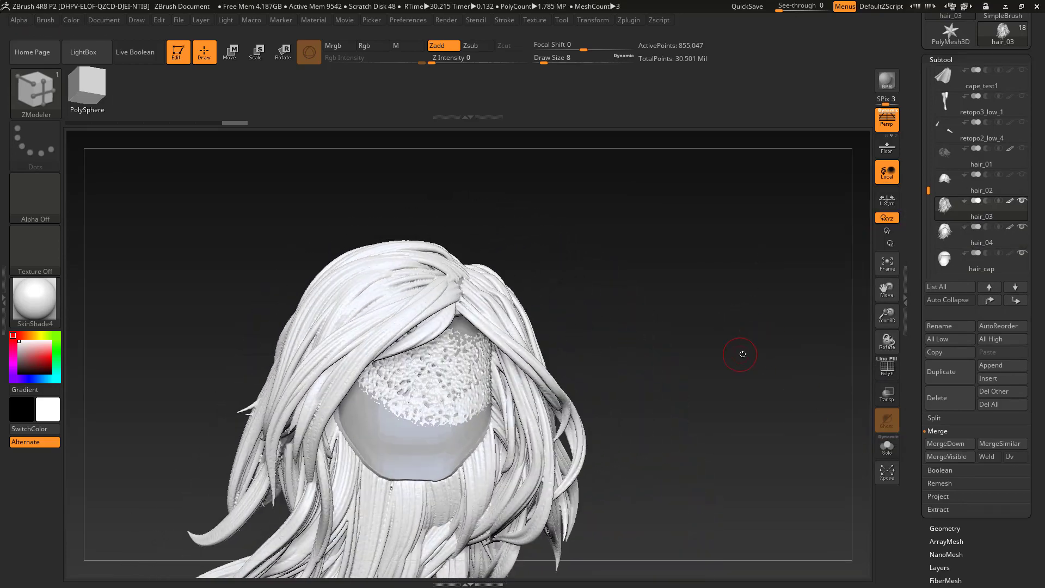
pyautogui.click(948, 446)
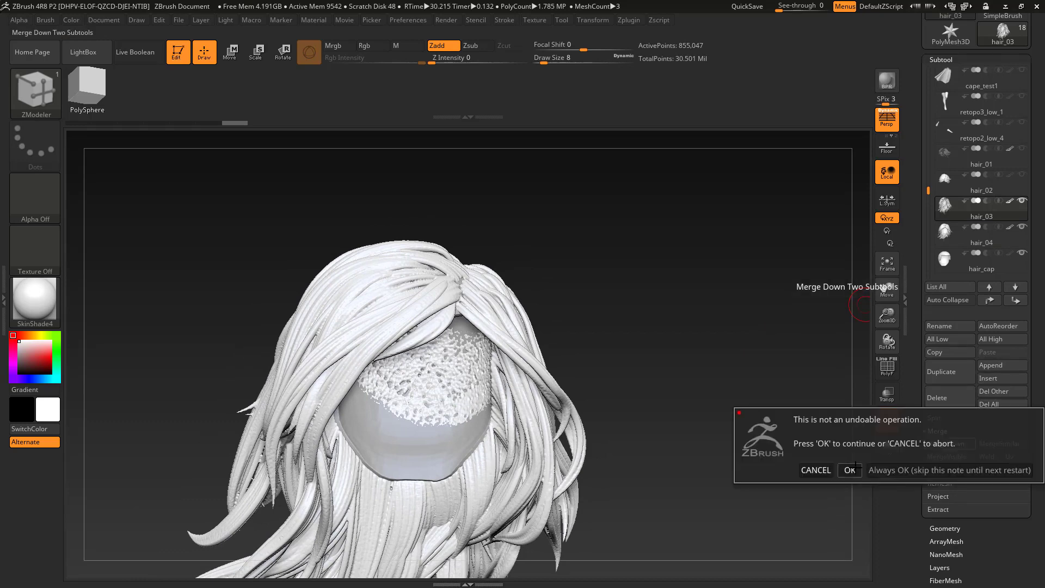
pyautogui.click(851, 471)
pyautogui.click(852, 472)
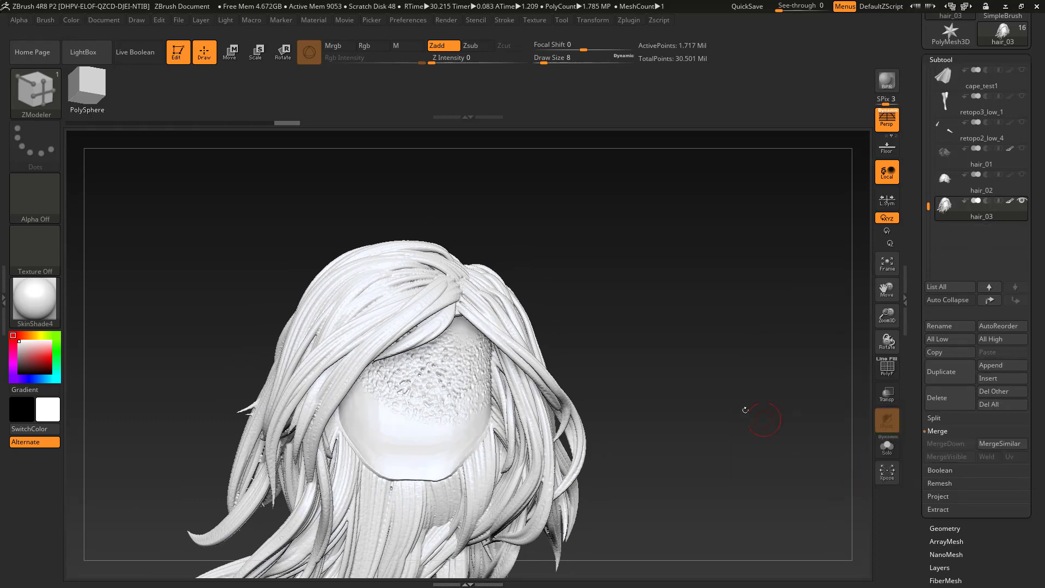
# Step: Remesh the merged hair_03 subtool with DynaMesh to fuse the strands and the cap
pyautogui.keyDown('alt'); pyautogui.moveTo(745, 410); pyautogui.dragTo(745, 367); pyautogui.keyUp('alt')
pyautogui.keyDown('ctrl'); pyautogui.moveTo(659, 277); pyautogui.dragTo(712, 331); pyautogui.keyUp('ctrl')
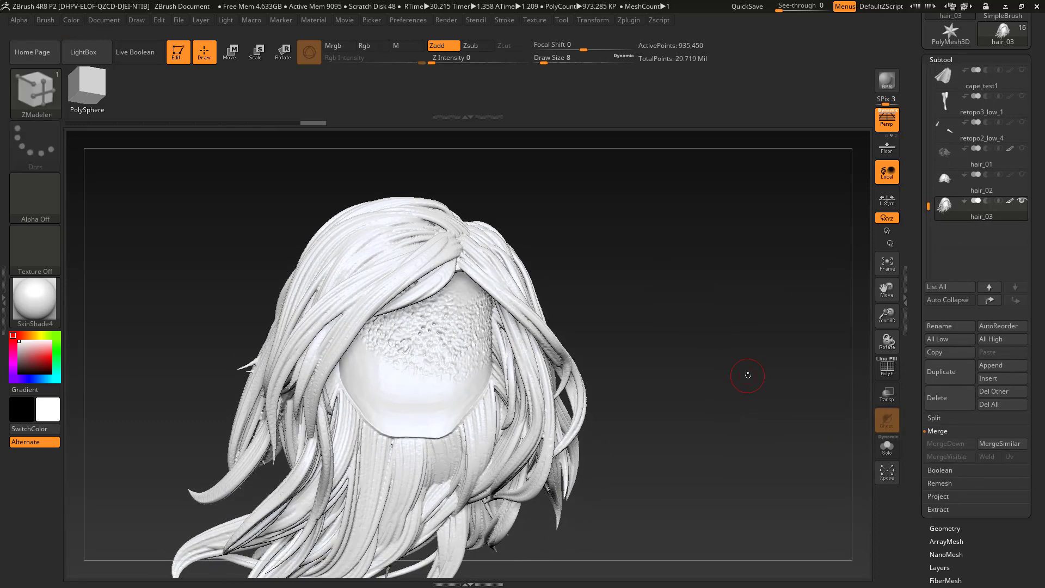
pyautogui.moveTo(750, 373); pyautogui.dragTo(703, 330)
# Step: Set the brush size to 14, pick the Move brush, and smooth the rough inner surface of the hair cap
pyautogui.press(']')
pyautogui.press(']')
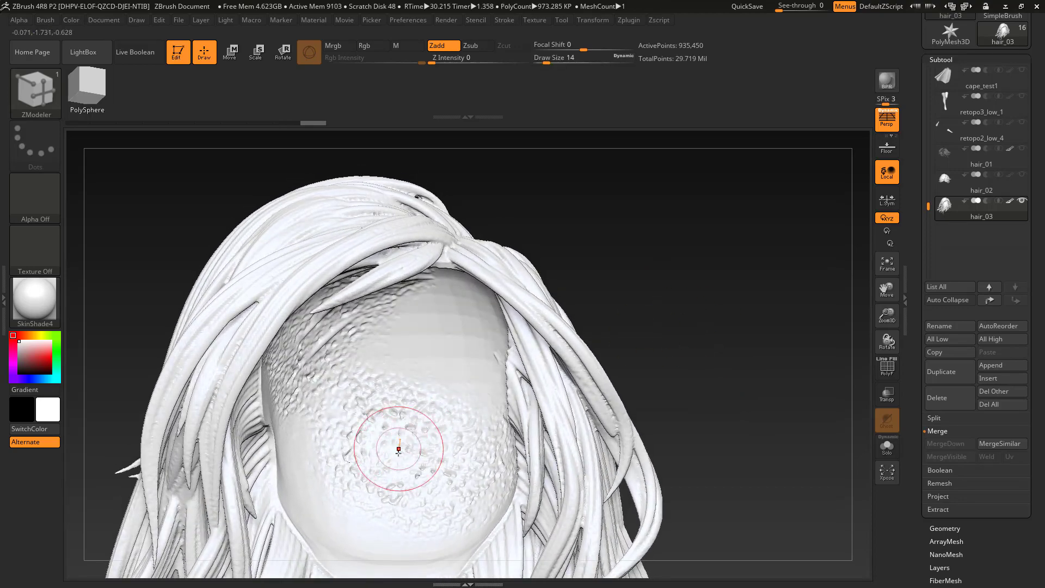
pyautogui.click(57, 101)
pyautogui.click(311, 134)
pyautogui.keyDown('alt'); pyautogui.moveTo(708, 294); pyautogui.dragTo(726, 230); pyautogui.keyUp('alt')
pyautogui.keyDown('shift'); pyautogui.moveTo(444, 337); pyautogui.dragTo(395, 319); pyautogui.keyUp('shift')
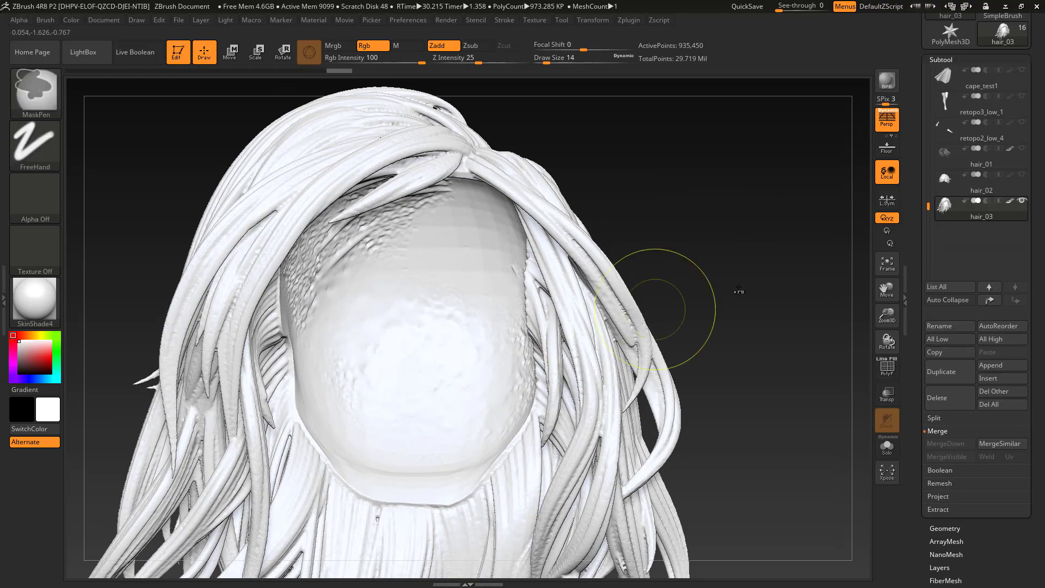
# Step: Try the Polish deformation on the whole merged hair and undo it
pyautogui.moveTo(737, 303)
pyautogui.mouseDown()
pyautogui.moveTo(728, 268)
pyautogui.moveTo(708, 272)
pyautogui.moveTo(744, 304)
pyautogui.moveTo(713, 295)
pyautogui.mouseUp()
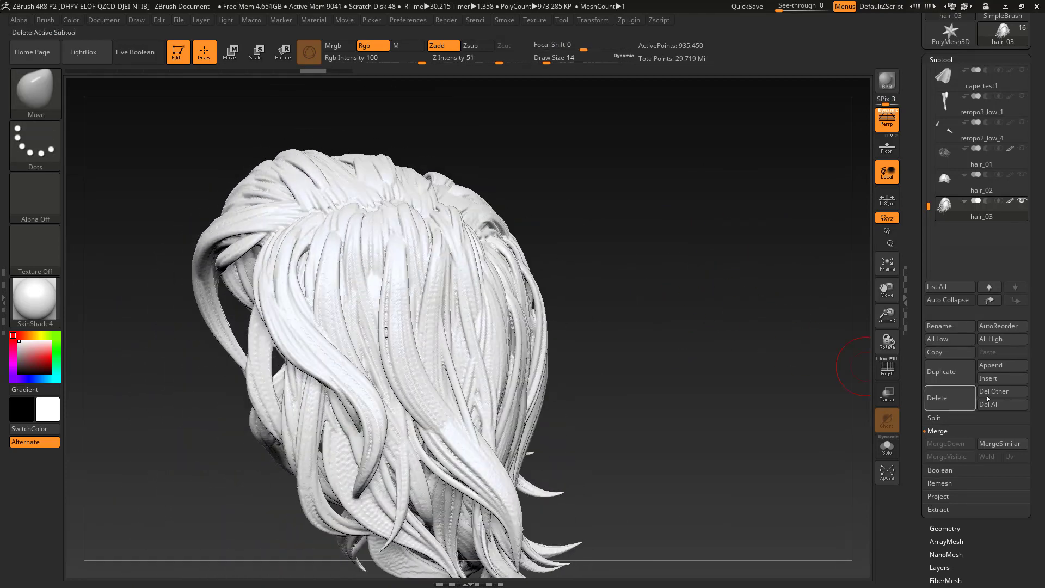
pyautogui.moveTo(997, 536); pyautogui.dragTo(1001, 495)
pyautogui.click(955, 281)
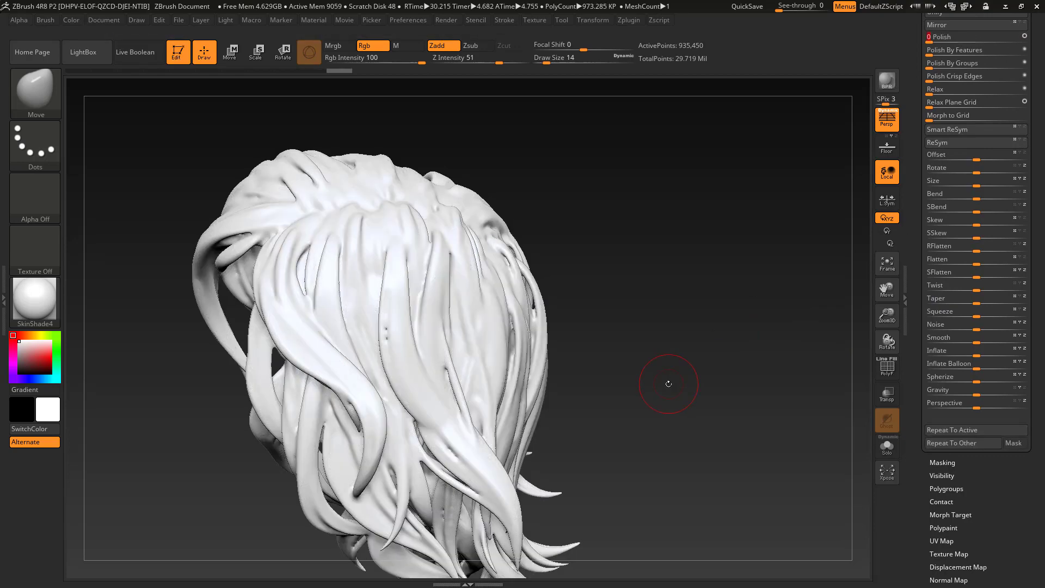
pyautogui.moveTo(668, 381)
pyautogui.mouseDown()
pyautogui.moveTo(709, 358)
pyautogui.moveTo(768, 381)
pyautogui.moveTo(719, 355)
pyautogui.moveTo(706, 395)
pyautogui.moveTo(622, 399)
pyautogui.mouseUp()
pyautogui.hotkey('ctrl', 'z')
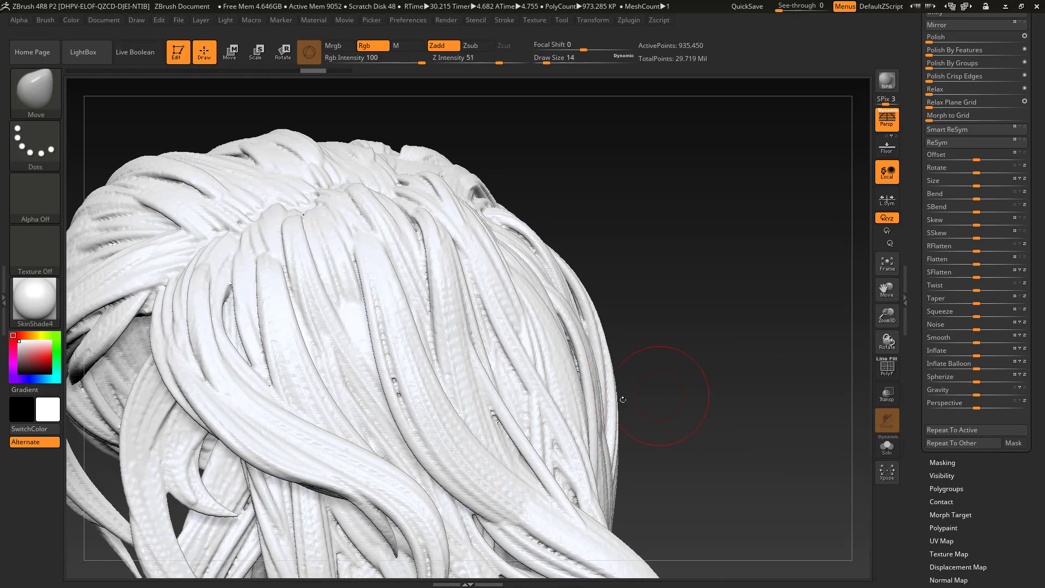
# Step: Patch the small holes along a back strand using the ClayBuildup brush at size 2, and remesh the hair
pyautogui.press('s')
pyautogui.moveTo(400, 391); pyautogui.dragTo(392, 392)
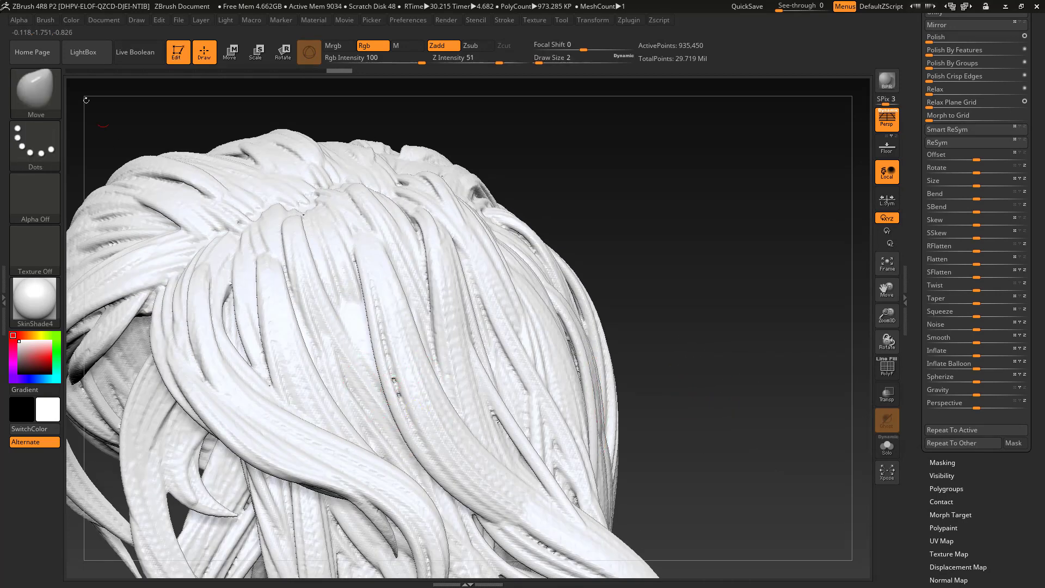
pyautogui.press('b')
pyautogui.press('c')
pyautogui.press('b')
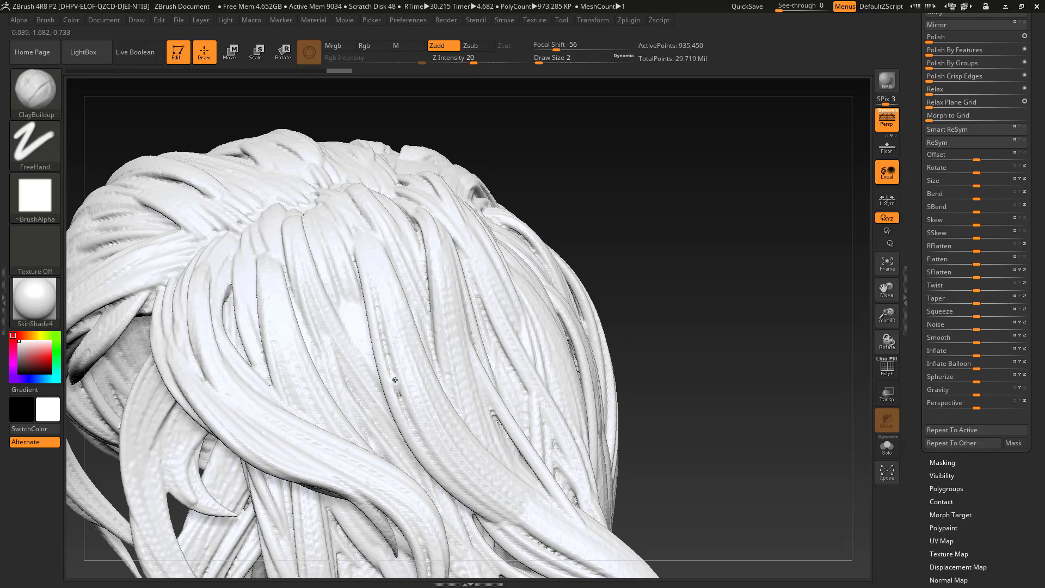
pyautogui.press('ctrl')
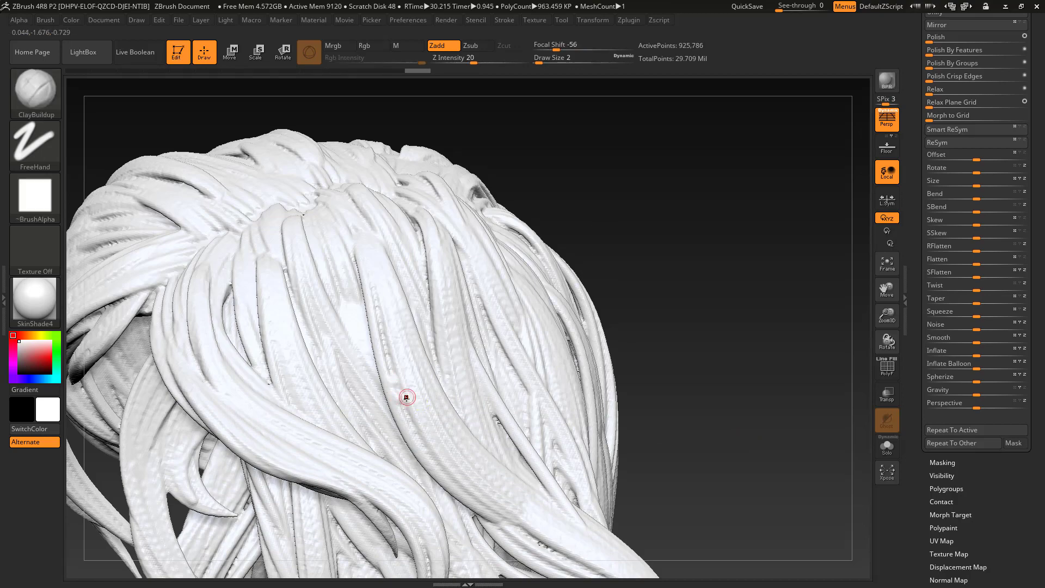
# Step: Switch the material to MatCap Gray and apply the Smooth deformation to the whole merged hair
pyautogui.moveTo(661, 381); pyautogui.dragTo(634, 294)
pyautogui.click(34, 299)
pyautogui.click(730, 359)
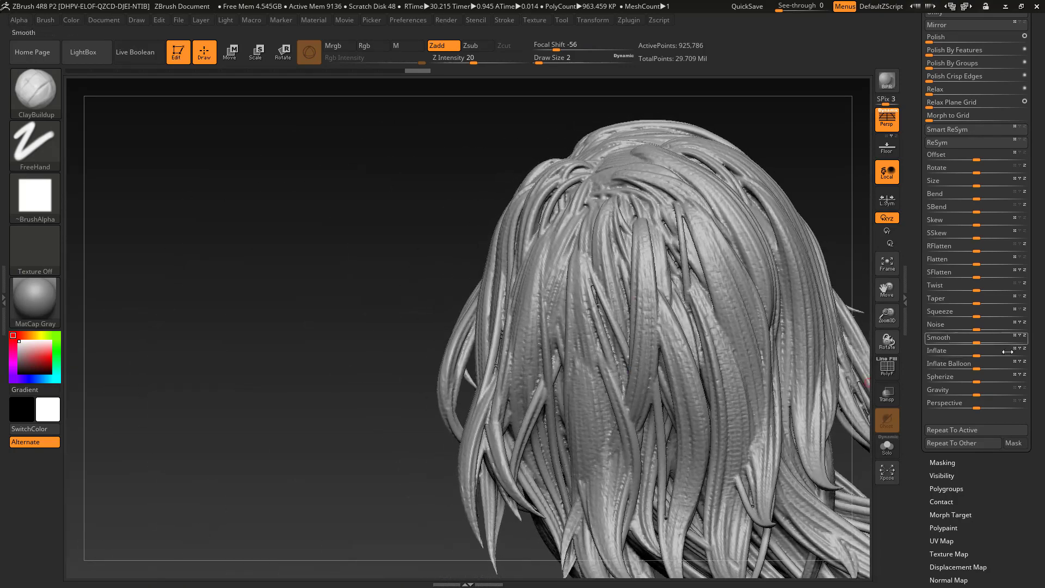
pyautogui.moveTo(1033, 345); pyautogui.dragTo(1032, 344)
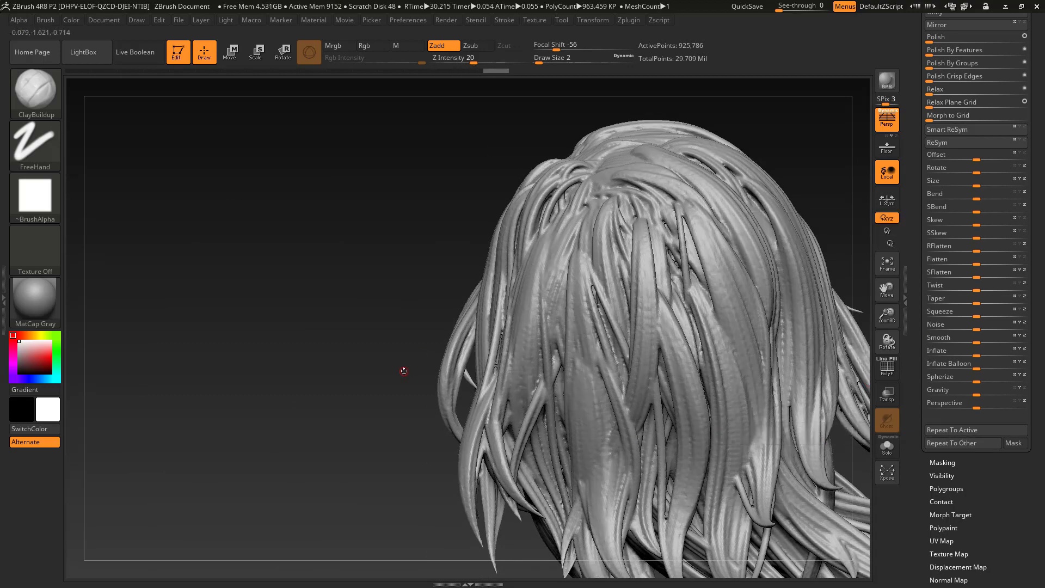
pyautogui.moveTo(402, 327); pyautogui.dragTo(671, 410)
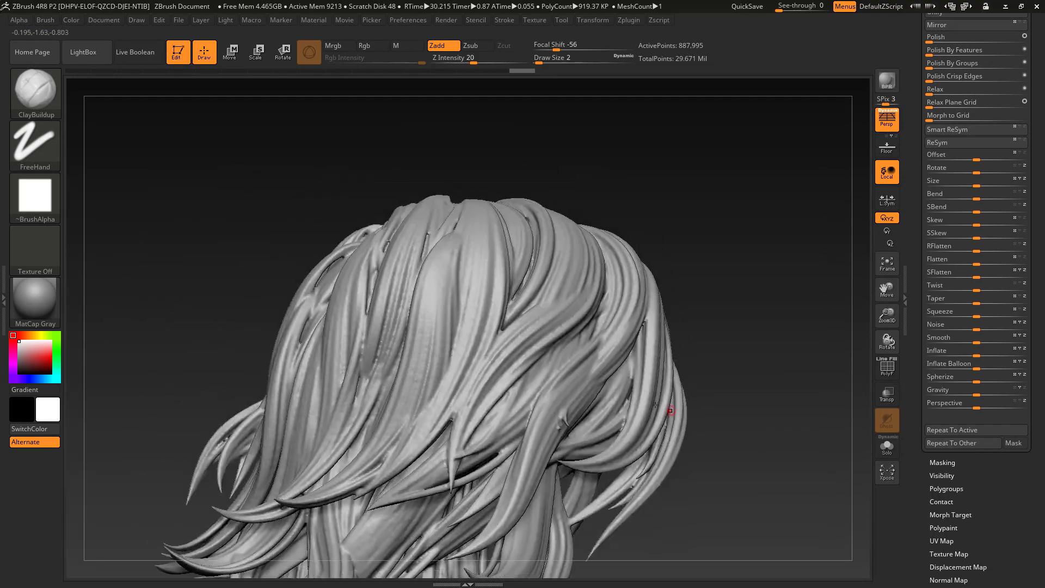
# Step: Smooth the pitted spot on the thick strand at the lower side of the hair with brush size 8, and remesh
pyautogui.keyDown('alt'); pyautogui.moveTo(760, 352); pyautogui.dragTo(645, 261); pyautogui.keyUp('alt')
pyautogui.press('shift')
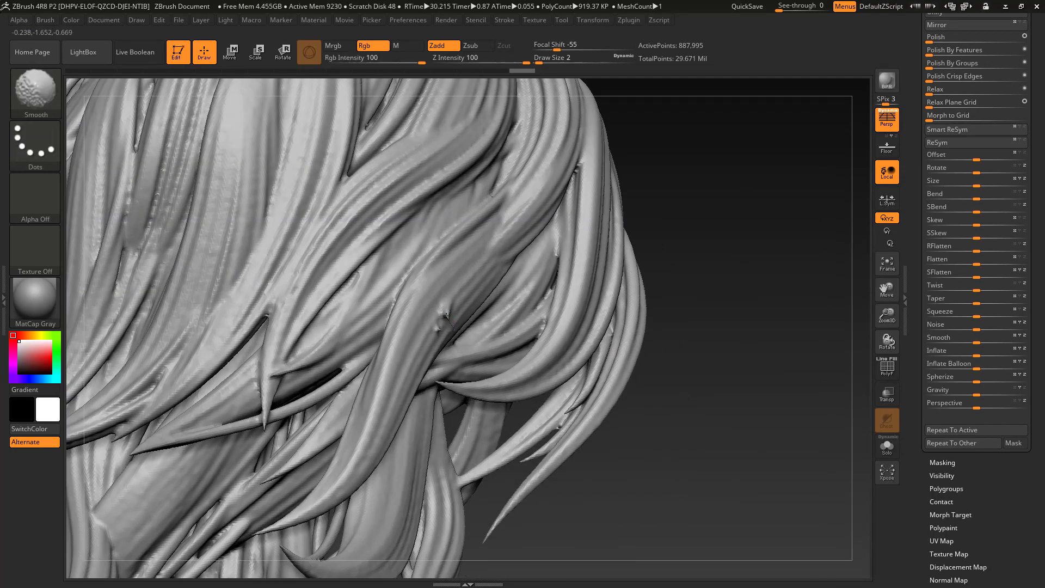
pyautogui.press('s')
pyautogui.click(444, 314)
pyautogui.keyDown('shift'); pyautogui.moveTo(439, 325); pyautogui.dragTo(445, 305); pyautogui.keyUp('shift')
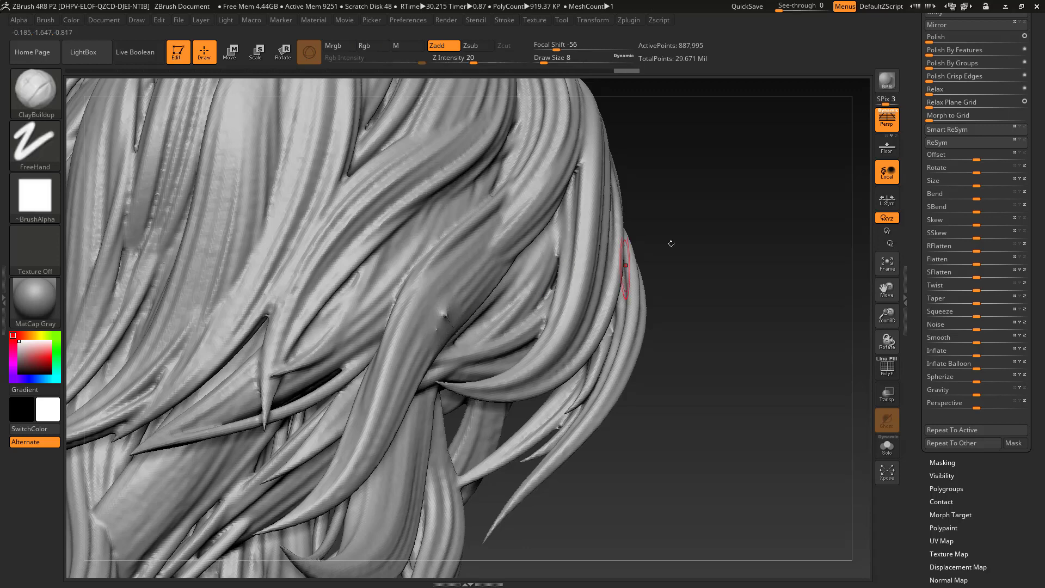
pyautogui.keyDown('ctrl'); pyautogui.moveTo(689, 225); pyautogui.dragTo(704, 259); pyautogui.keyUp('ctrl')
# Step: Set the brush size to 4, smooth the remaining bump on that thick side strand, and remesh the hair
pyautogui.press('s')
pyautogui.click(444, 316)
pyautogui.press('shift')
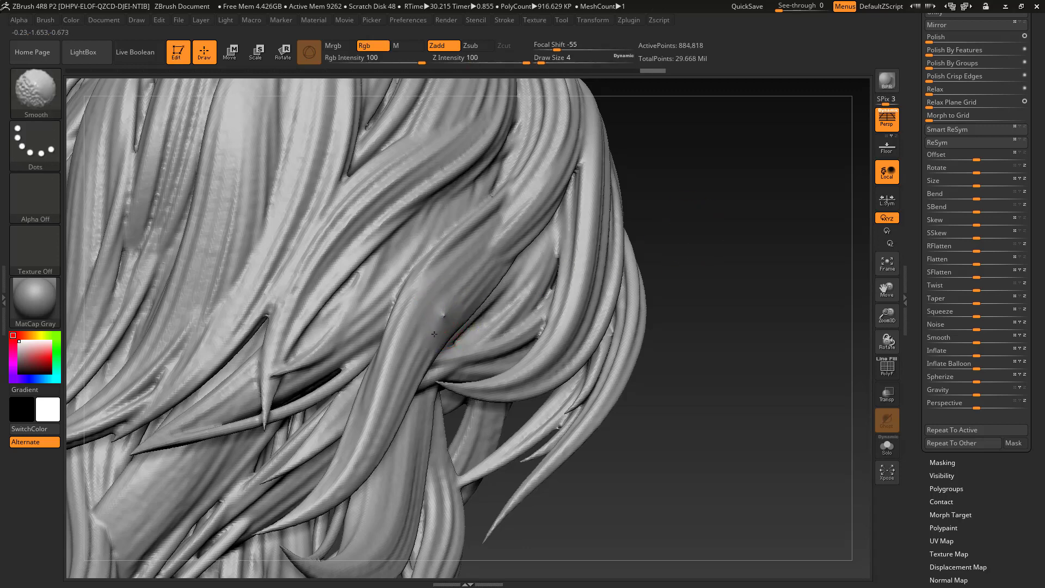
pyautogui.keyDown('shift'); pyautogui.moveTo(446, 316); pyautogui.dragTo(453, 319); pyautogui.keyUp('shift')
pyautogui.keyDown('ctrl'); pyautogui.moveTo(682, 236); pyautogui.dragTo(695, 266); pyautogui.keyUp('ctrl')
pyautogui.keyDown('ctrl'); pyautogui.moveTo(721, 227); pyautogui.dragTo(735, 259); pyautogui.keyUp('ctrl')
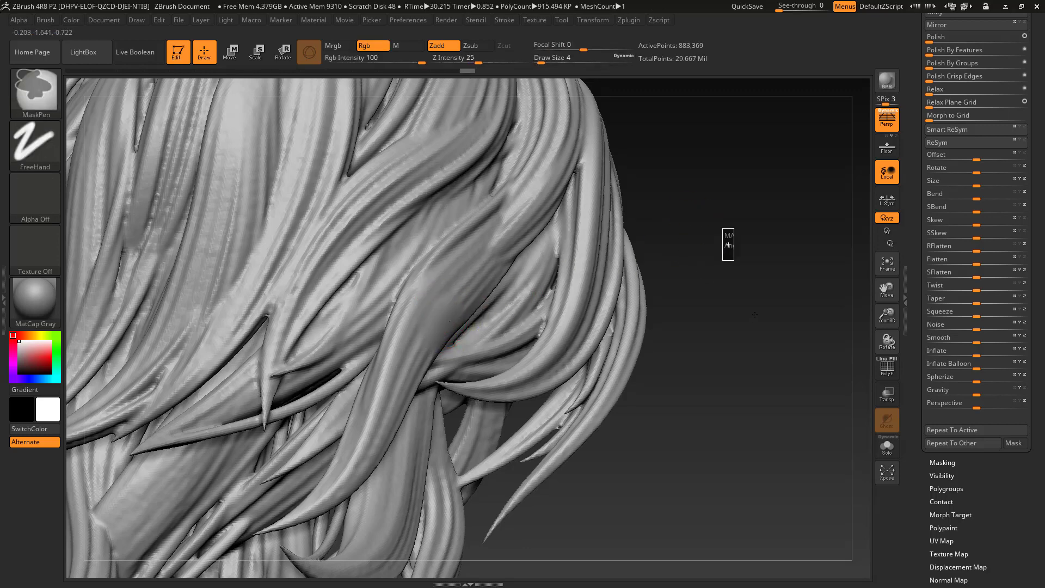
# Step: Smooth the pitted strand along the outer edge of the opposite side of the hair and remesh it
pyautogui.moveTo(767, 427)
pyautogui.mouseDown()
pyautogui.moveTo(735, 435)
pyautogui.moveTo(248, 314)
pyautogui.mouseUp()
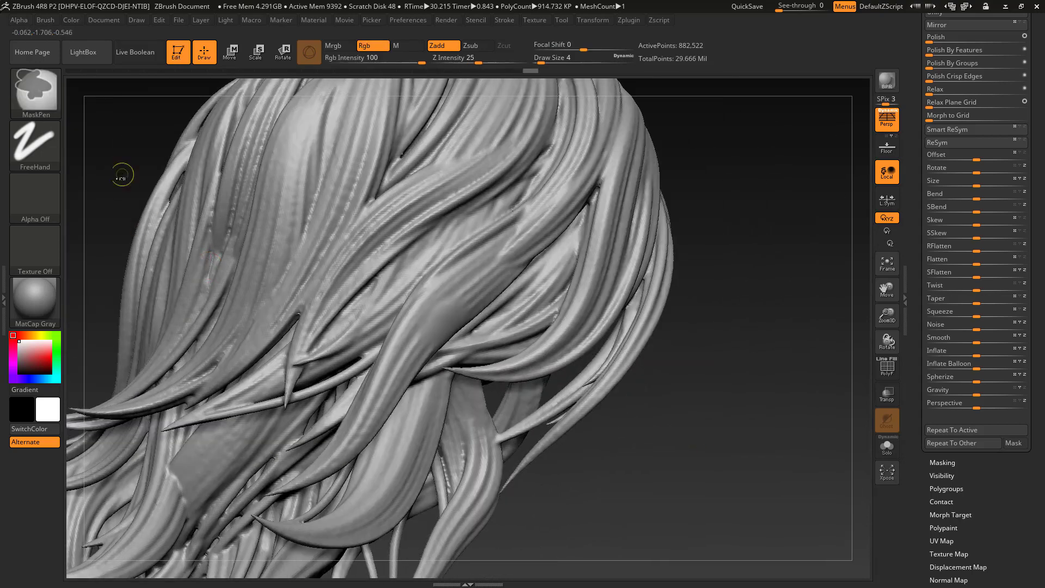
pyautogui.moveTo(122, 175); pyautogui.dragTo(325, 294)
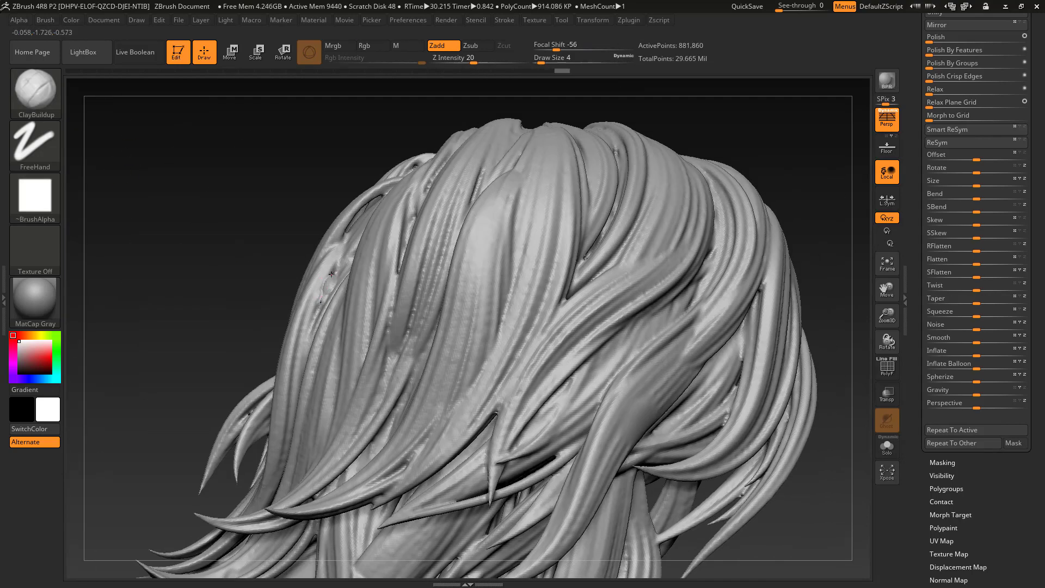
pyautogui.keyDown('ctrl'); pyautogui.moveTo(207, 218); pyautogui.dragTo(229, 251); pyautogui.keyUp('ctrl')
pyautogui.keyDown('shift'); pyautogui.moveTo(329, 277); pyautogui.dragTo(322, 296); pyautogui.keyUp('shift')
pyautogui.moveTo(229, 250); pyautogui.dragTo(440, 266)
pyautogui.moveTo(249, 229); pyautogui.dragTo(252, 255)
# Step: Set the brush size to 5, smooth the gaps between the back strands below the crown, and remesh the hair
pyautogui.moveTo(224, 244); pyautogui.dragTo(431, 218, button='right')
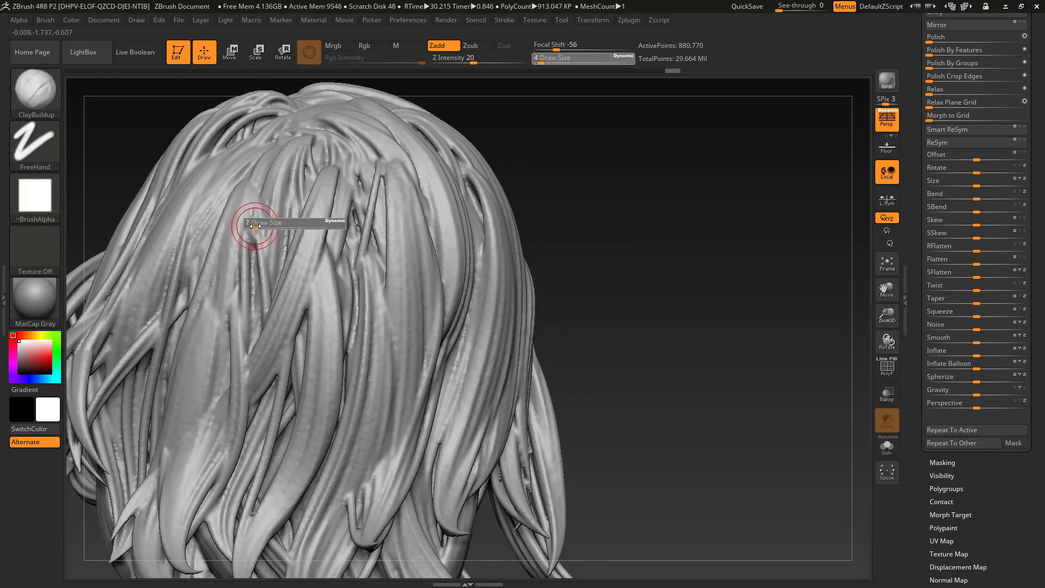
pyautogui.keyDown('ctrl'); pyautogui.moveTo(538, 229); pyautogui.dragTo(567, 233); pyautogui.keyUp('ctrl')
pyautogui.keyDown('shift'); pyautogui.moveTo(250, 219); pyautogui.dragTo(253, 244); pyautogui.keyUp('shift')
pyautogui.keyDown('ctrl'); pyautogui.moveTo(545, 234); pyautogui.dragTo(572, 240); pyautogui.keyUp('ctrl')
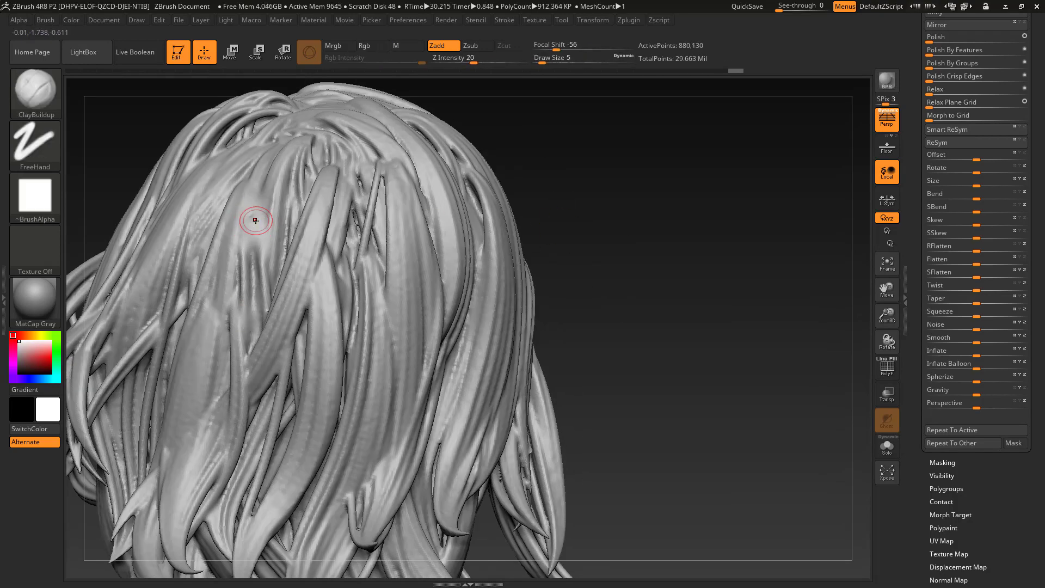
pyautogui.keyDown('shift'); pyautogui.moveTo(255, 220); pyautogui.dragTo(245, 180); pyautogui.keyUp('shift')
pyautogui.moveTo(376, 252); pyautogui.dragTo(351, 237, button='right')
pyautogui.moveTo(356, 229)
pyautogui.mouseDown()
pyautogui.moveTo(363, 249)
pyautogui.moveTo(372, 239)
pyautogui.mouseUp()
pyautogui.keyDown('ctrl'); pyautogui.moveTo(563, 195); pyautogui.dragTo(583, 235); pyautogui.keyUp('ctrl')
# Step: Work over the gaps between the long strands beside the crown with two strokes and remesh the hair
pyautogui.moveTo(305, 234); pyautogui.dragTo(367, 240, button='right')
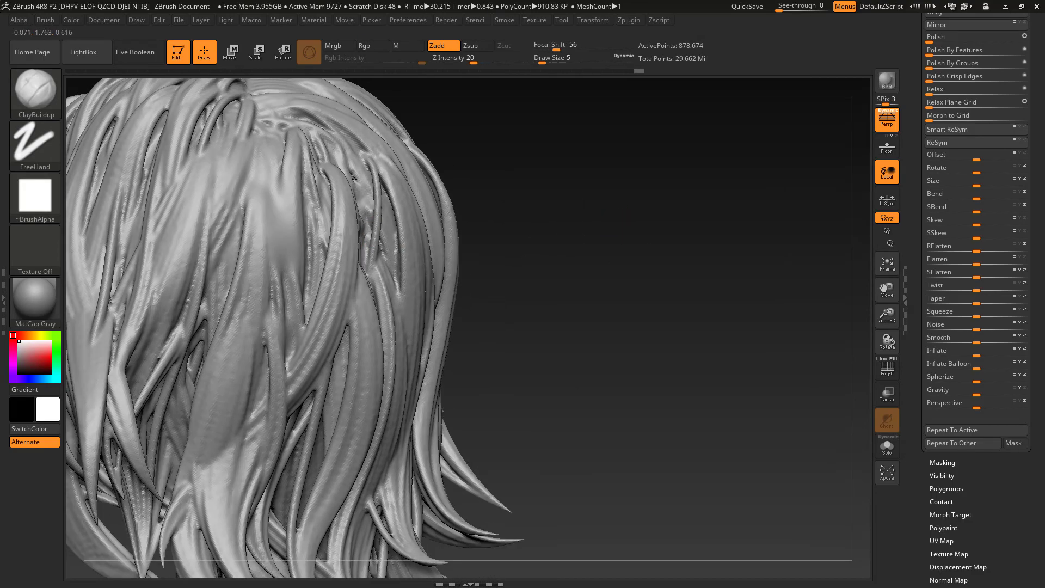
pyautogui.keyDown('ctrl'); pyautogui.moveTo(485, 158); pyautogui.dragTo(511, 210); pyautogui.keyUp('ctrl')
pyautogui.moveTo(504, 212); pyautogui.dragTo(430, 226, button='right')
pyautogui.moveTo(365, 198); pyautogui.dragTo(366, 264)
pyautogui.moveTo(354, 160); pyautogui.dragTo(364, 241)
pyautogui.keyDown('ctrl'); pyautogui.moveTo(521, 175); pyautogui.dragTo(542, 238); pyautogui.keyUp('ctrl')
# Step: Touch up the uneven strands on the upper back of the hair and remesh with DynaMesh
pyautogui.moveTo(544, 245)
pyautogui.mouseDown(button='right')
pyautogui.moveTo(614, 380)
pyautogui.moveTo(653, 284)
pyautogui.moveTo(675, 272)
pyautogui.moveTo(659, 267)
pyautogui.mouseUp(button='right')
pyautogui.moveTo(263, 236); pyautogui.dragTo(278, 210)
pyautogui.keyDown('ctrl'); pyautogui.moveTo(288, 155); pyautogui.dragTo(261, 251); pyautogui.keyUp('ctrl')
pyautogui.moveTo(661, 252)
pyautogui.mouseDown(button='right')
pyautogui.moveTo(648, 348)
pyautogui.moveTo(693, 320)
pyautogui.moveTo(626, 283)
pyautogui.mouseUp(button='right')
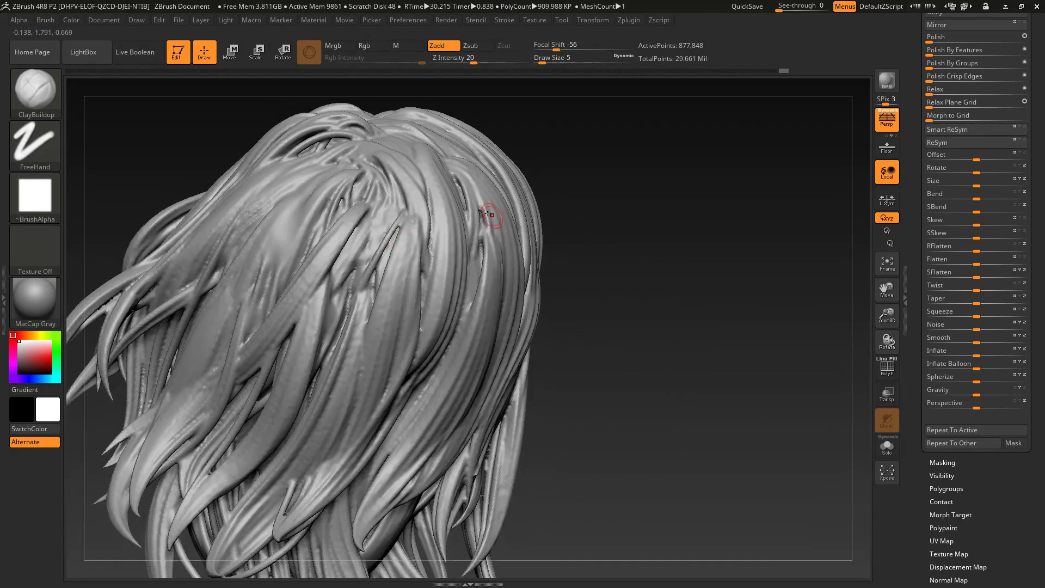
pyautogui.keyDown('ctrl'); pyautogui.moveTo(583, 181); pyautogui.dragTo(610, 242); pyautogui.keyUp('ctrl')
# Step: Brush over the remaining small holes in the strands on the upper right side of the head and remesh
pyautogui.moveTo(632, 287); pyautogui.dragTo(617, 279, button='right')
pyautogui.moveTo(461, 194); pyautogui.dragTo(465, 211)
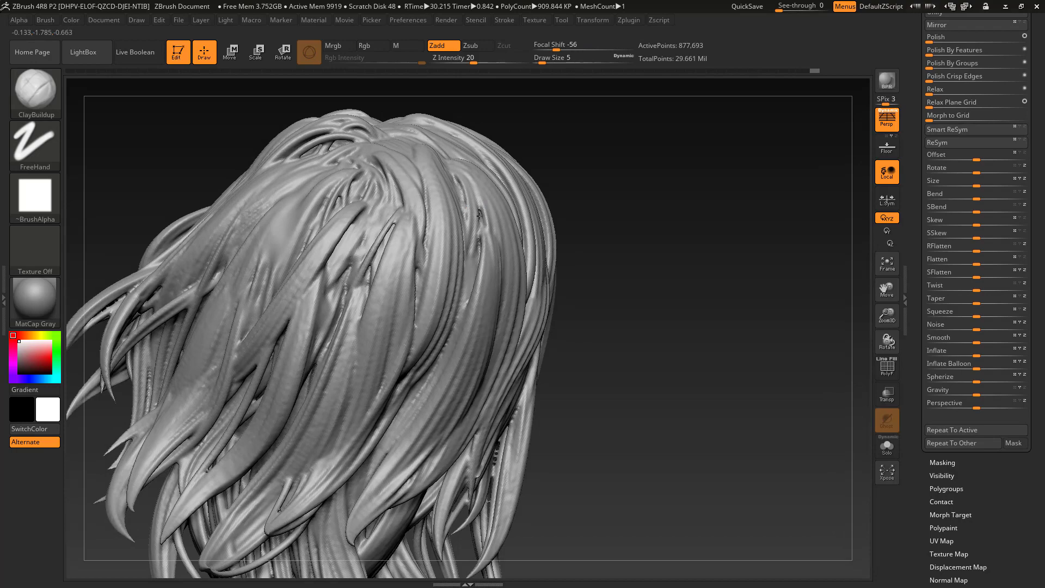
pyautogui.moveTo(609, 272); pyautogui.dragTo(626, 278, button='right')
pyautogui.moveTo(506, 201)
pyautogui.mouseDown()
pyautogui.moveTo(504, 220)
pyautogui.moveTo(483, 231)
pyautogui.mouseUp()
pyautogui.keyDown('ctrl'); pyautogui.moveTo(604, 191); pyautogui.dragTo(632, 245); pyautogui.keyUp('ctrl')
# Step: Clean up and smooth the pitted strand roots just below the crown, and remesh the hair with DynaMesh
pyautogui.moveTo(642, 272)
pyautogui.mouseDown(button='right')
pyautogui.moveTo(694, 343)
pyautogui.moveTo(604, 350)
pyautogui.mouseUp(button='right')
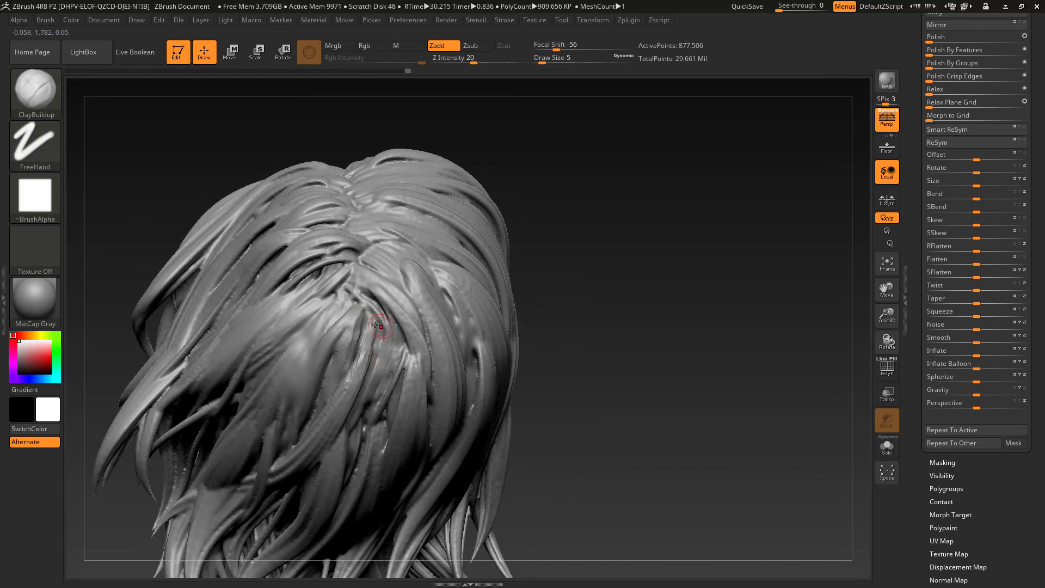
pyautogui.moveTo(380, 331); pyautogui.dragTo(388, 321)
pyautogui.moveTo(392, 327); pyautogui.dragTo(409, 359, button='right')
pyautogui.keyDown('shift'); pyautogui.moveTo(409, 360); pyautogui.dragTo(415, 392); pyautogui.keyUp('shift')
pyautogui.keyDown('ctrl'); pyautogui.moveTo(533, 336); pyautogui.dragTo(548, 395); pyautogui.keyUp('ctrl')
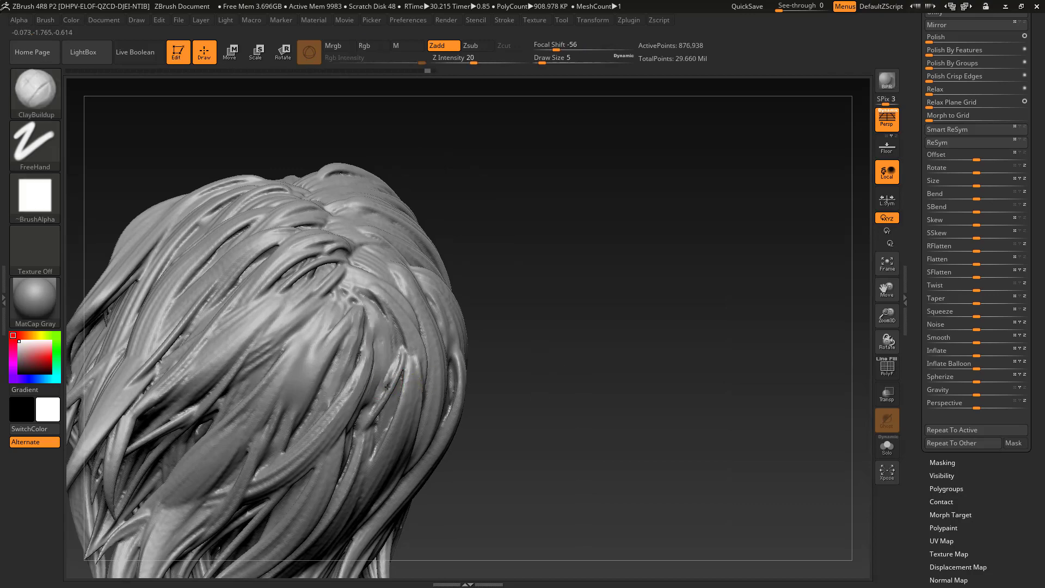
# Step: Fill and smooth the small holes between the long strands below the crown, remeshing the hair with DynaMesh
pyautogui.moveTo(550, 381); pyautogui.dragTo(501, 332, button='right')
pyautogui.moveTo(388, 395); pyautogui.dragTo(387, 384)
pyautogui.keyDown('ctrl'); pyautogui.moveTo(499, 259); pyautogui.dragTo(516, 304); pyautogui.keyUp('ctrl')
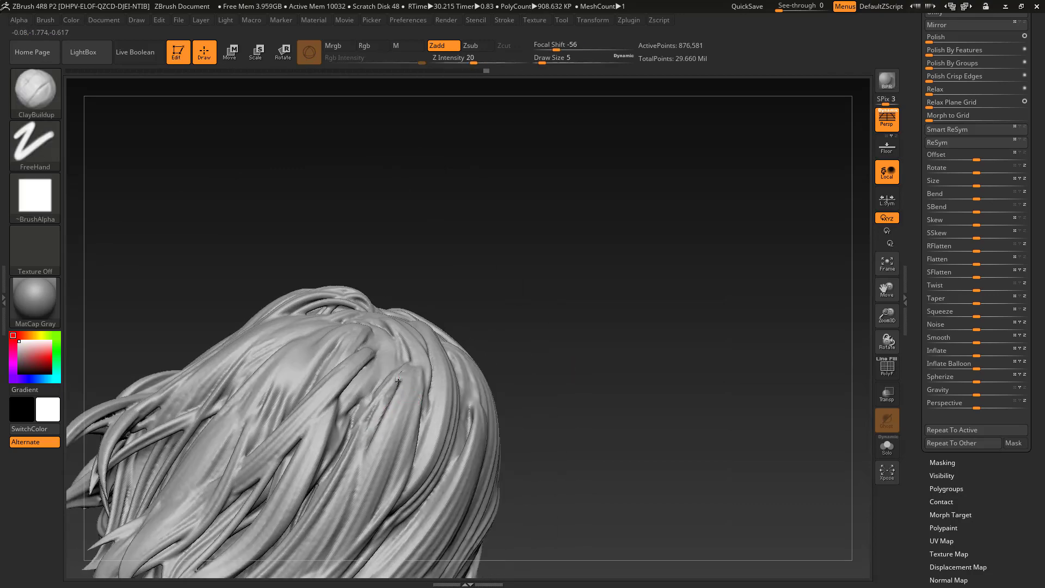
pyautogui.moveTo(472, 333); pyautogui.dragTo(457, 245, button='right')
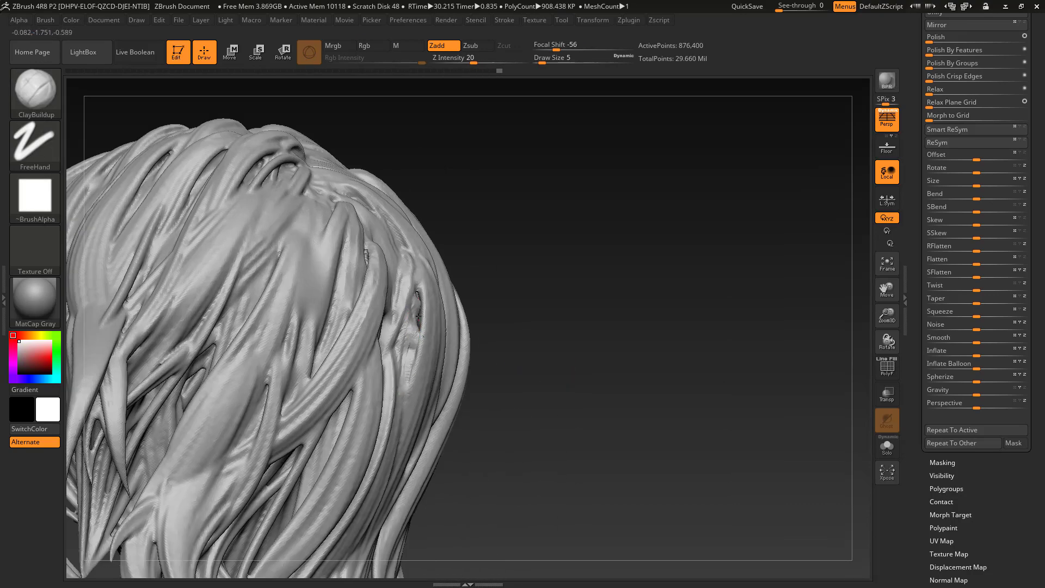
pyautogui.keyDown('shift'); pyautogui.moveTo(422, 333); pyautogui.dragTo(401, 304); pyautogui.keyUp('shift')
pyautogui.moveTo(401, 304)
pyautogui.mouseDown(button='right')
pyautogui.moveTo(376, 262)
pyautogui.moveTo(377, 308)
pyautogui.mouseUp(button='right')
pyautogui.moveTo(382, 317); pyautogui.dragTo(382, 281)
pyautogui.keyDown('ctrl'); pyautogui.moveTo(456, 226); pyautogui.dragTo(474, 299); pyautogui.keyUp('ctrl')
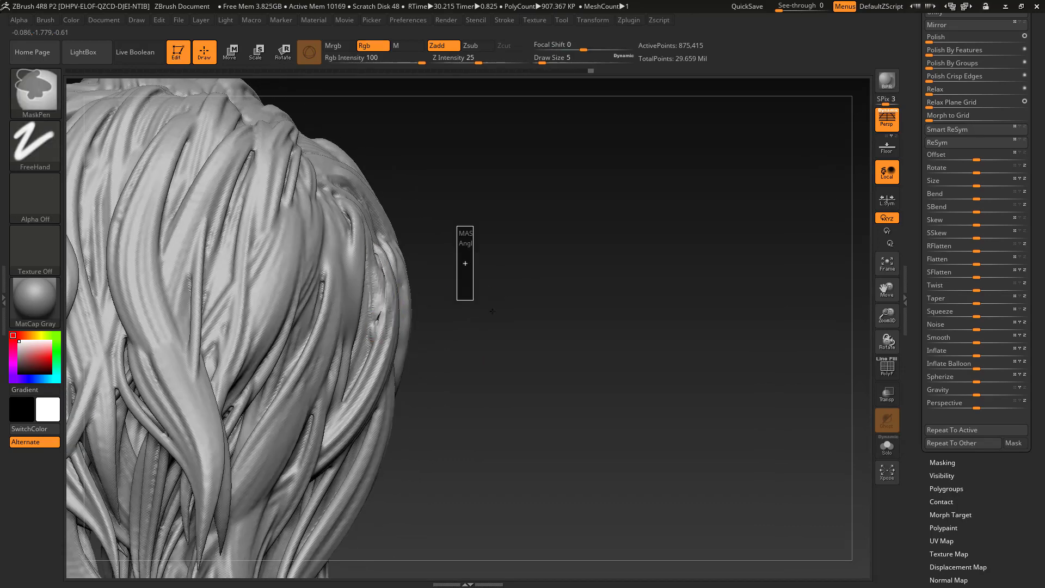
# Step: Build up the gaps along the side strands at the back of the head and remesh the hair
pyautogui.moveTo(474, 300); pyautogui.dragTo(371, 294, button='right')
pyautogui.moveTo(421, 293)
pyautogui.mouseDown()
pyautogui.moveTo(396, 338)
pyautogui.moveTo(410, 318)
pyautogui.mouseUp()
pyautogui.keyDown('ctrl'); pyautogui.moveTo(318, 194); pyautogui.dragTo(338, 235); pyautogui.keyUp('ctrl')
pyautogui.moveTo(425, 321); pyautogui.dragTo(416, 359)
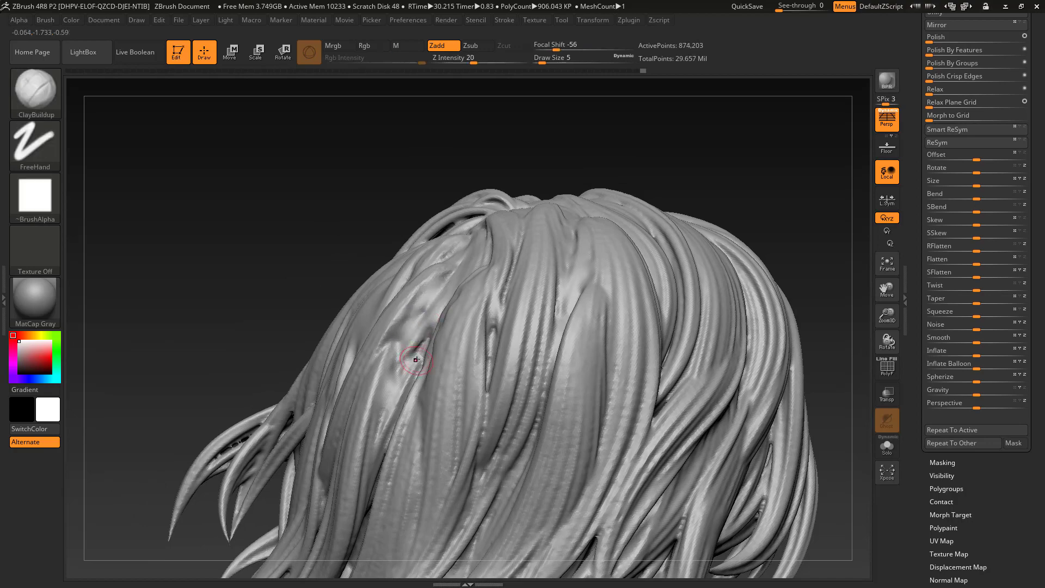
pyautogui.moveTo(438, 294); pyautogui.dragTo(406, 348)
pyautogui.keyDown('ctrl'); pyautogui.moveTo(304, 205); pyautogui.dragTo(318, 254); pyautogui.keyUp('ctrl')
# Step: Add clay strokes over the uneven strand roots near the crown and remesh with DynaMesh
pyautogui.moveTo(522, 338)
pyautogui.mouseDown(button='right')
pyautogui.moveTo(607, 419)
pyautogui.moveTo(608, 409)
pyautogui.mouseUp(button='right')
pyautogui.moveTo(384, 231); pyautogui.dragTo(414, 267)
pyautogui.keyDown('ctrl'); pyautogui.moveTo(611, 295); pyautogui.dragTo(597, 341); pyautogui.keyUp('ctrl')
pyautogui.moveTo(593, 337)
pyautogui.mouseDown(button='right')
pyautogui.moveTo(598, 286)
pyautogui.moveTo(509, 327)
pyautogui.mouseUp(button='right')
pyautogui.moveTo(368, 240); pyautogui.dragTo(357, 305)
# Step: Switch to the DamStandard brush, define the strands along the hair parting, and remesh the hair
pyautogui.moveTo(523, 349)
pyautogui.mouseDown(button='right')
pyautogui.moveTo(587, 365)
pyautogui.moveTo(545, 435)
pyautogui.mouseUp(button='right')
pyautogui.click(37, 93)
pyautogui.press('d')
pyautogui.press('s')
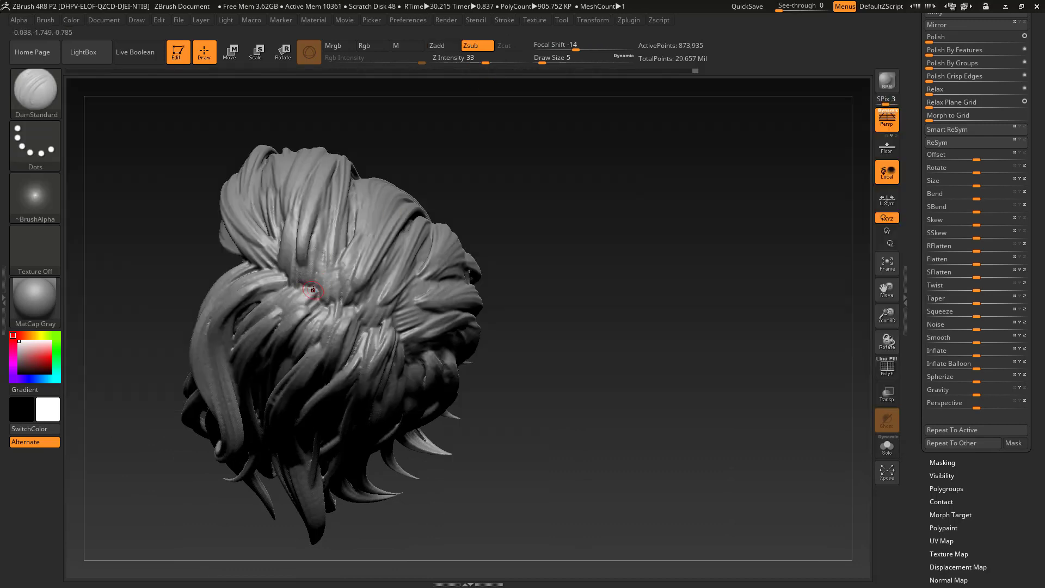
pyautogui.moveTo(336, 303); pyautogui.dragTo(311, 308, button='right')
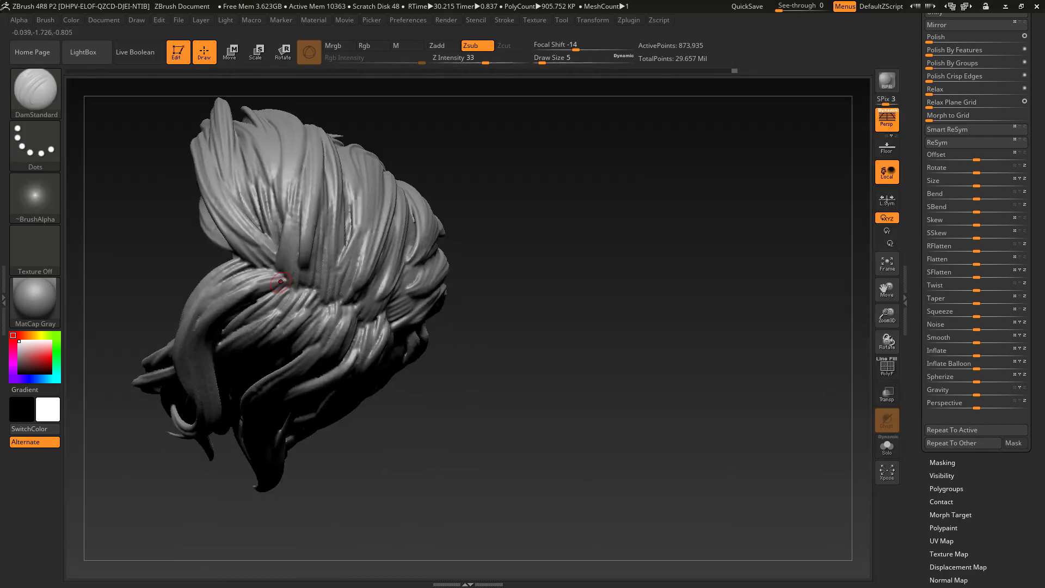
pyautogui.moveTo(486, 309); pyautogui.dragTo(497, 187, button='right')
pyautogui.keyDown('ctrl'); pyautogui.moveTo(497, 187); pyautogui.dragTo(529, 219); pyautogui.keyUp('ctrl')
pyautogui.moveTo(529, 219); pyautogui.dragTo(545, 180, button='right')
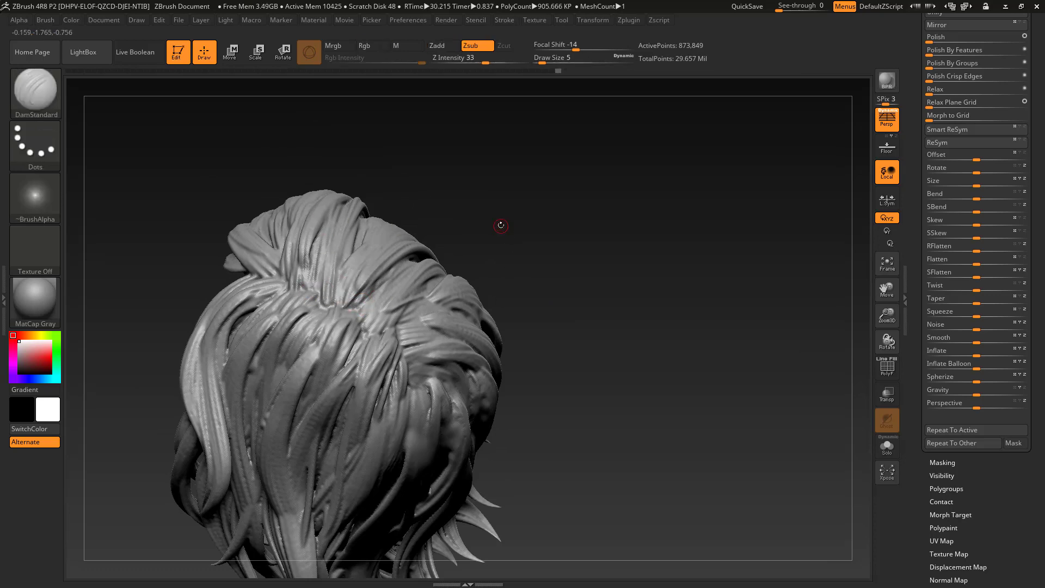
# Step: Refine the grooves where the strands meet between the parting and the crown, remeshing between passes
pyautogui.moveTo(502, 227)
pyautogui.mouseDown(button='right')
pyautogui.moveTo(301, 324)
pyautogui.moveTo(306, 173)
pyautogui.mouseUp(button='right')
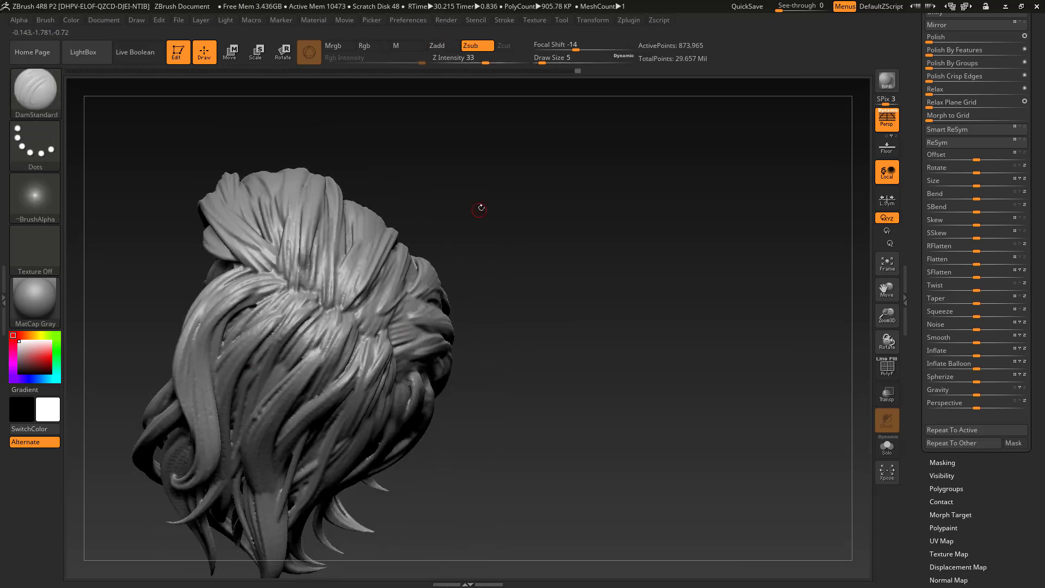
pyautogui.moveTo(479, 205); pyautogui.dragTo(307, 371, button='right')
pyautogui.moveTo(507, 210); pyautogui.dragTo(341, 340, button='right')
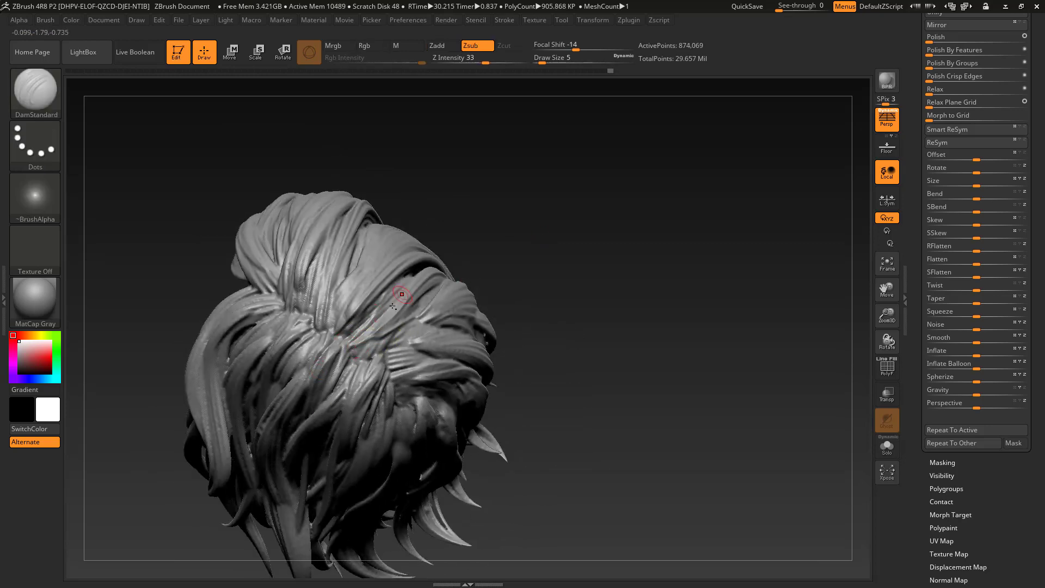
pyautogui.moveTo(374, 350); pyautogui.dragTo(541, 237, button='right')
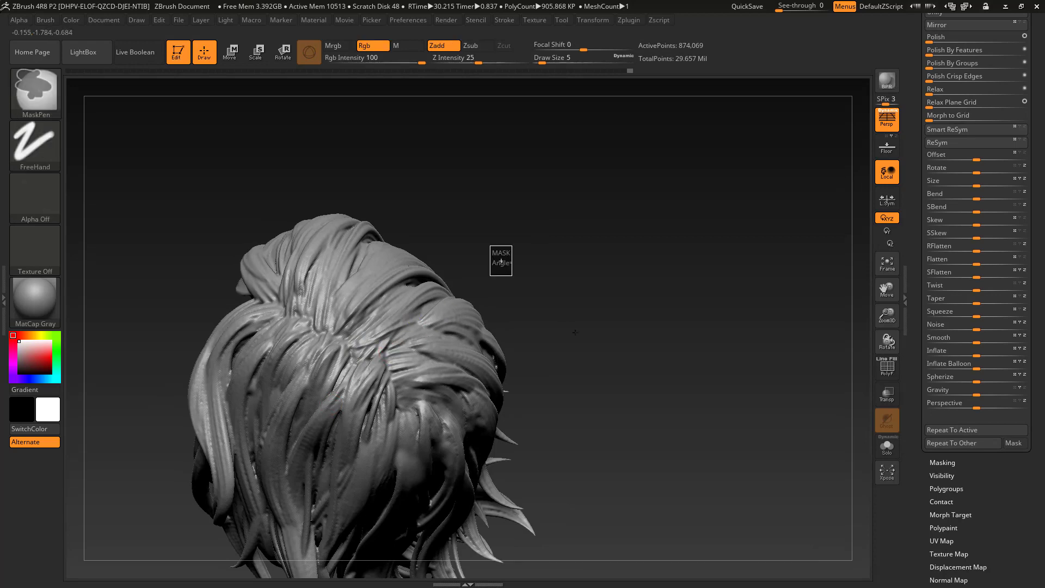
pyautogui.moveTo(501, 261); pyautogui.dragTo(385, 390, button='right')
pyautogui.moveTo(447, 333); pyautogui.dragTo(643, 289, button='right')
pyautogui.keyDown('ctrl'); pyautogui.moveTo(642, 289); pyautogui.dragTo(610, 338, button='right'); pyautogui.keyUp('ctrl')
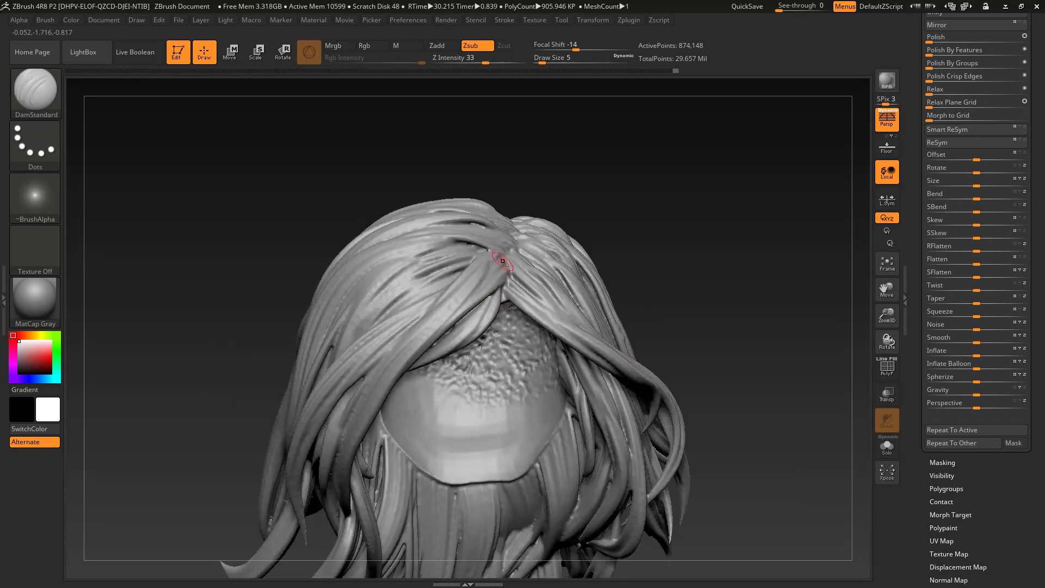
pyautogui.moveTo(484, 319)
pyautogui.mouseDown(button='right')
pyautogui.moveTo(537, 273)
pyautogui.moveTo(491, 419)
pyautogui.mouseUp(button='right')
pyautogui.press('s')
pyautogui.moveTo(491, 418); pyautogui.dragTo(477, 346)
pyautogui.moveTo(507, 341); pyautogui.dragTo(675, 375, button='right')
pyautogui.moveTo(675, 375)
pyautogui.keyDown('ctrl'); pyautogui.mouseDown(button='right')
pyautogui.moveTo(691, 327)
pyautogui.moveTo(663, 212)
pyautogui.moveTo(663, 271)
pyautogui.moveTo(609, 256)
pyautogui.moveTo(604, 280)
pyautogui.mouseUp(button='right'); pyautogui.keyUp('ctrl')
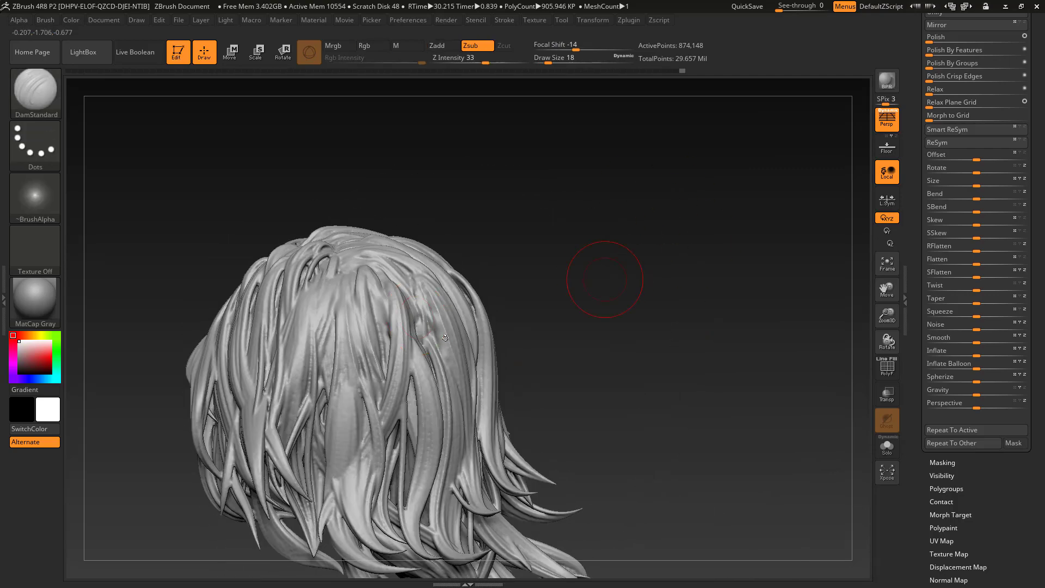
# Step: Switch to ClayBuildup with a draw size of 7, fill the gaps between the upper back strands, and remesh
pyautogui.press('b')
pyautogui.press('c')
pyautogui.press('b')
pyautogui.press('s')
pyautogui.moveTo(429, 340); pyautogui.dragTo(427, 340)
pyautogui.moveTo(446, 381); pyautogui.dragTo(436, 357, button='right')
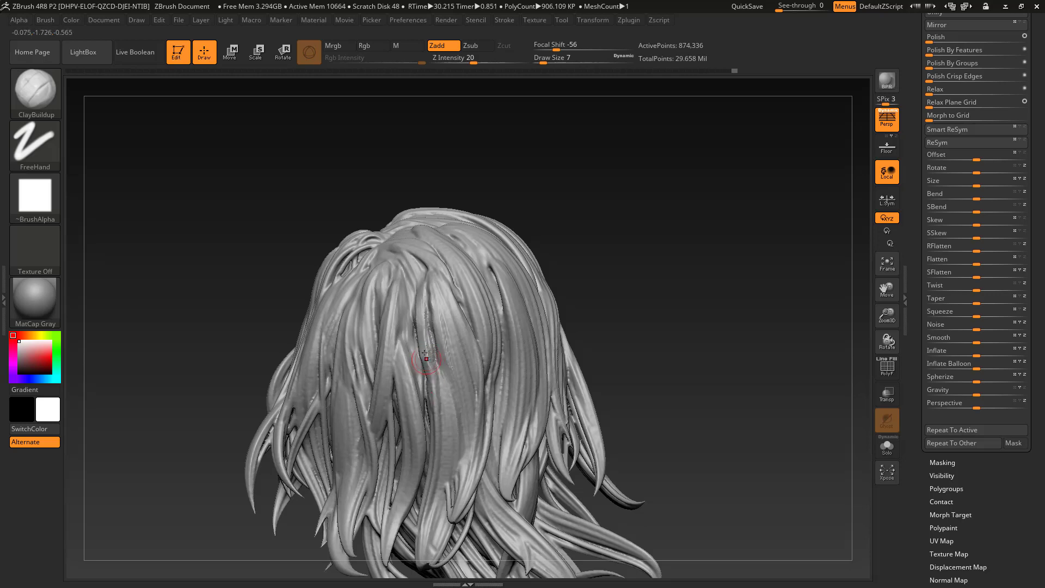
pyautogui.moveTo(425, 354); pyautogui.dragTo(424, 385, button='right')
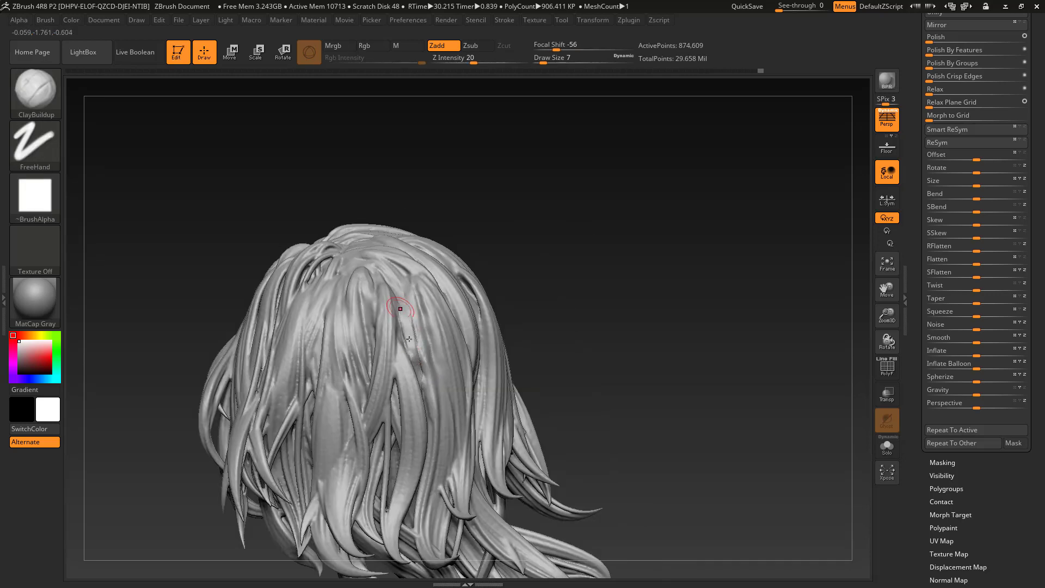
pyautogui.moveTo(410, 339); pyautogui.dragTo(422, 376)
pyautogui.keyDown('ctrl'); pyautogui.moveTo(539, 267); pyautogui.dragTo(581, 340); pyautogui.keyUp('ctrl')
# Step: Touch up the lower part of the gap between the back strands and remesh the hair again
pyautogui.moveTo(463, 376); pyautogui.dragTo(437, 372, button='right')
pyautogui.moveTo(436, 422); pyautogui.dragTo(438, 435)
pyautogui.keyDown('ctrl'); pyautogui.moveTo(557, 225); pyautogui.dragTo(581, 280); pyautogui.keyUp('ctrl')
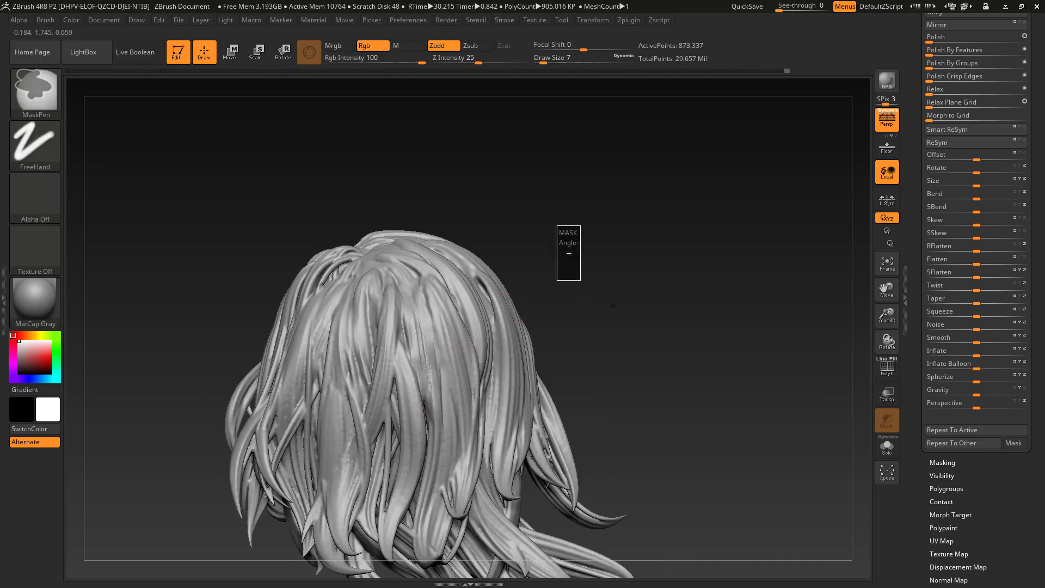
pyautogui.moveTo(406, 232); pyautogui.dragTo(396, 279, button='right')
pyautogui.keyDown('ctrl'); pyautogui.moveTo(557, 243); pyautogui.dragTo(585, 301); pyautogui.keyUp('ctrl')
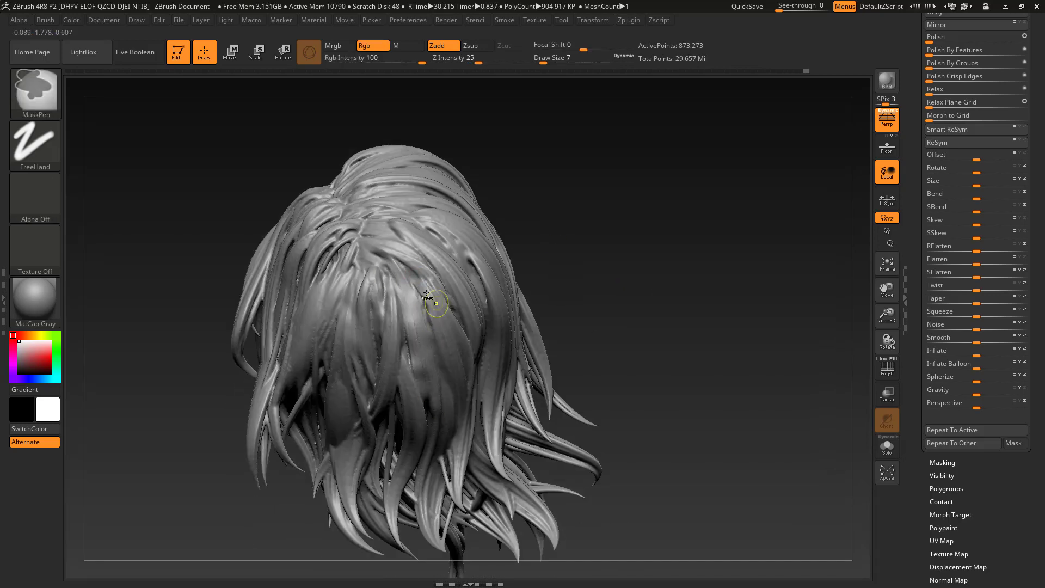
# Step: Build up and smooth the strand roots around the crown and remesh the hair with DynaMesh
pyautogui.moveTo(609, 267); pyautogui.dragTo(636, 269)
pyautogui.moveTo(366, 270); pyautogui.dragTo(364, 273)
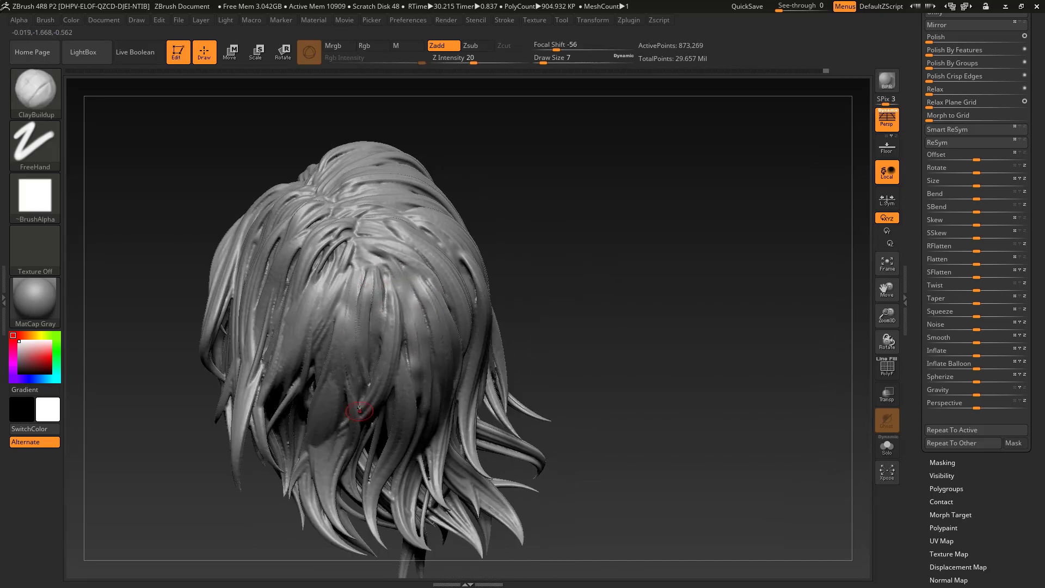
pyautogui.moveTo(548, 307); pyautogui.dragTo(320, 321)
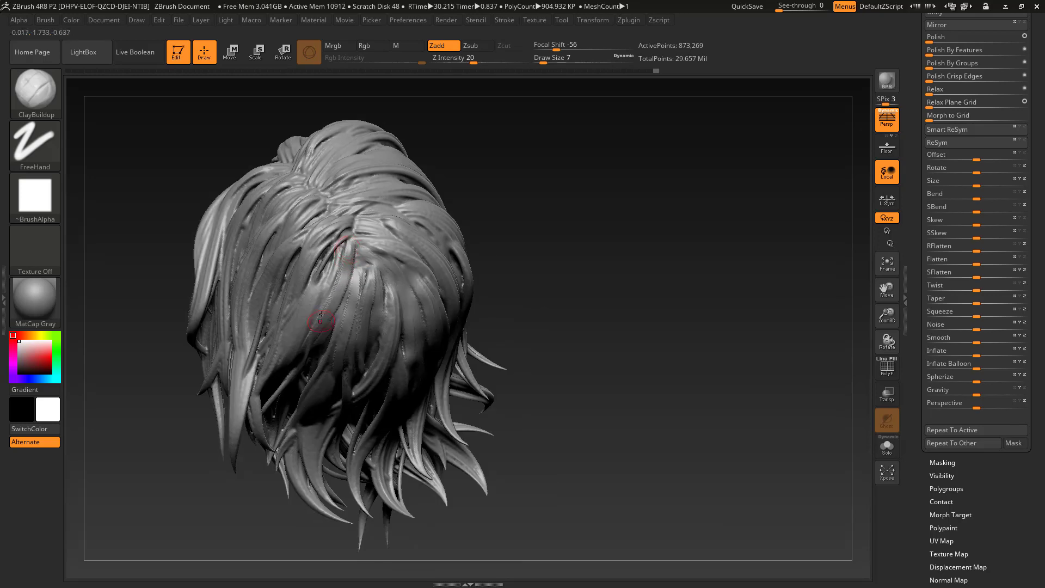
pyautogui.moveTo(387, 260); pyautogui.dragTo(416, 265)
pyautogui.moveTo(593, 220); pyautogui.dragTo(333, 263)
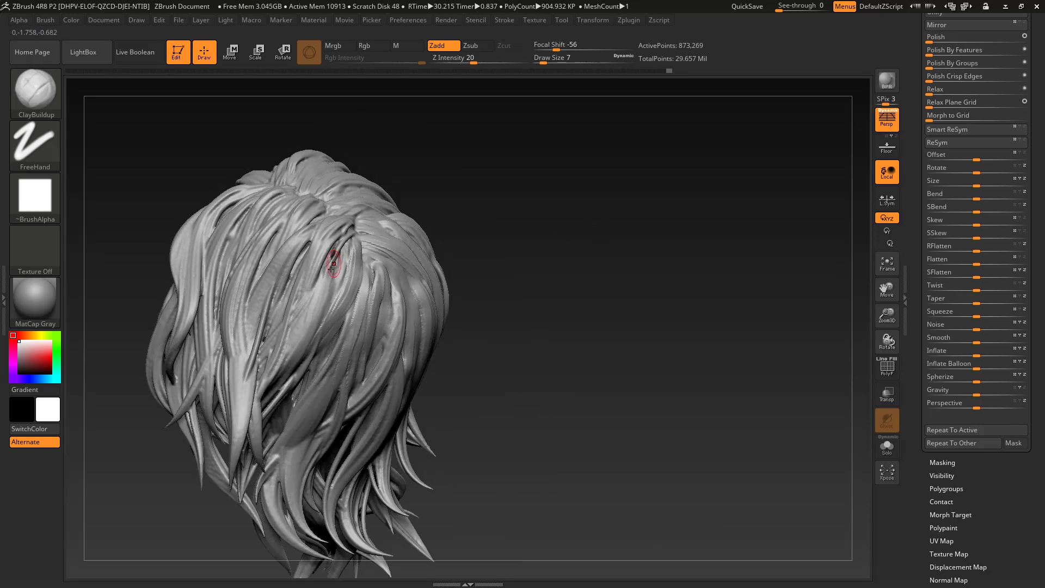
pyautogui.keyDown('alt'); pyautogui.moveTo(537, 245); pyautogui.dragTo(531, 291); pyautogui.keyUp('alt')
pyautogui.keyDown('shift'); pyautogui.moveTo(331, 256); pyautogui.dragTo(336, 267); pyautogui.keyUp('shift')
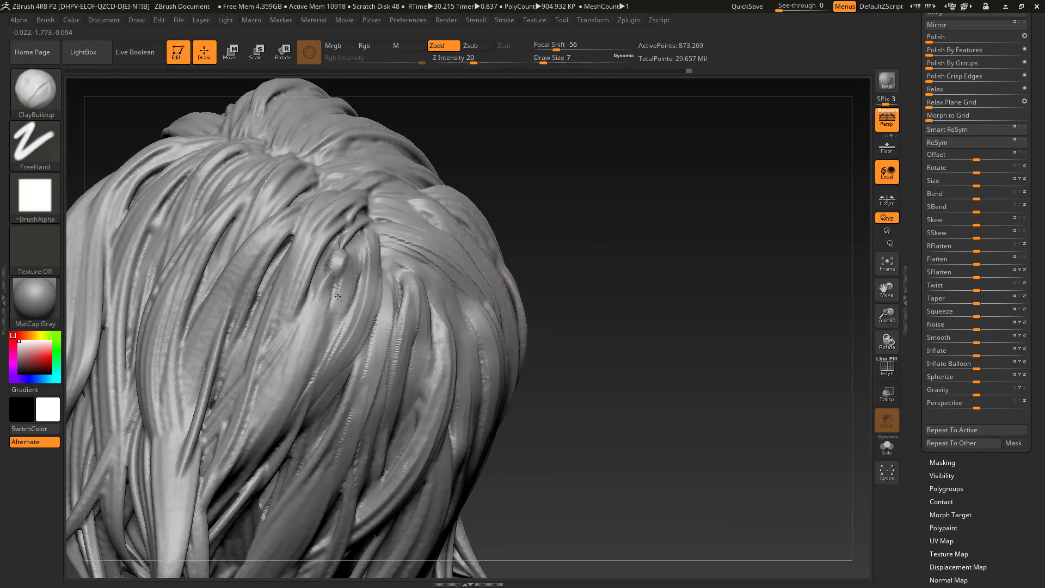
pyautogui.keyDown('ctrl'); pyautogui.moveTo(594, 224); pyautogui.dragTo(626, 256); pyautogui.keyUp('ctrl')
pyautogui.moveTo(588, 229); pyautogui.dragTo(591, 269)
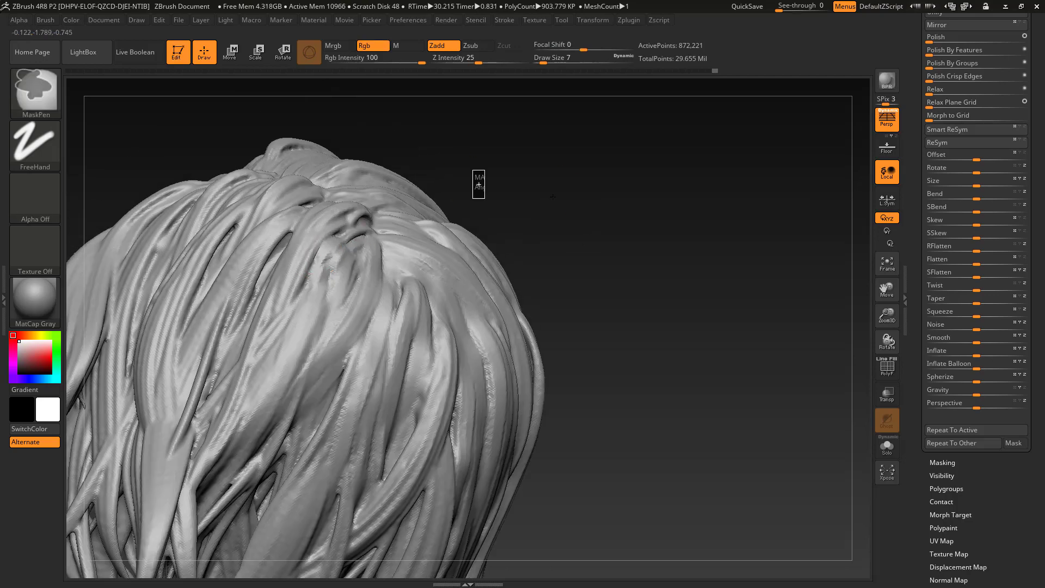
# Step: Work over the remaining rough spot on the strands beside the crown and remesh the hair
pyautogui.moveTo(553, 196); pyautogui.dragTo(338, 261)
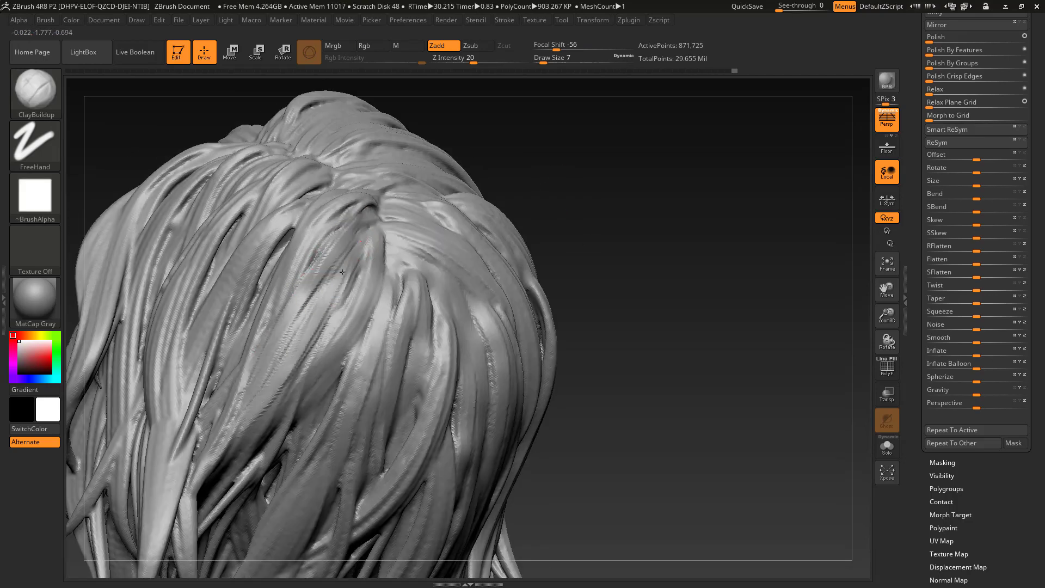
pyautogui.keyDown('ctrl'); pyautogui.moveTo(610, 272); pyautogui.dragTo(378, 219); pyautogui.keyUp('ctrl')
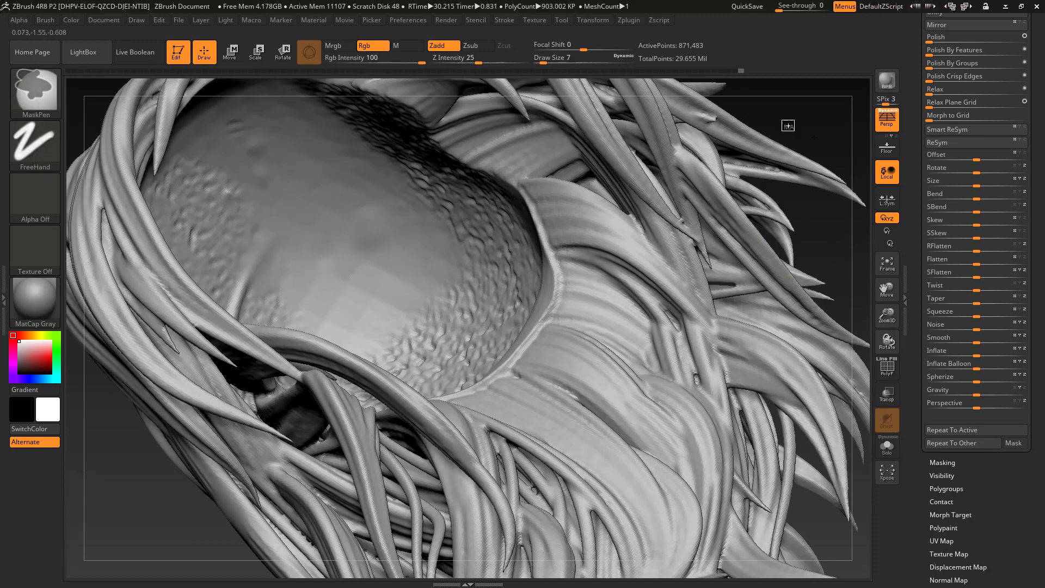
pyautogui.keyDown('ctrl'); pyautogui.moveTo(789, 124); pyautogui.dragTo(811, 158); pyautogui.keyUp('ctrl')
pyautogui.moveTo(811, 158)
pyautogui.mouseDown()
pyautogui.moveTo(681, 179)
pyautogui.moveTo(609, 262)
pyautogui.mouseUp()
# Step: Carve grooves along the strands radiating from the crown with DamStandard at draw size 7, and remesh the hair
pyautogui.click(36, 94)
pyautogui.click(208, 105)
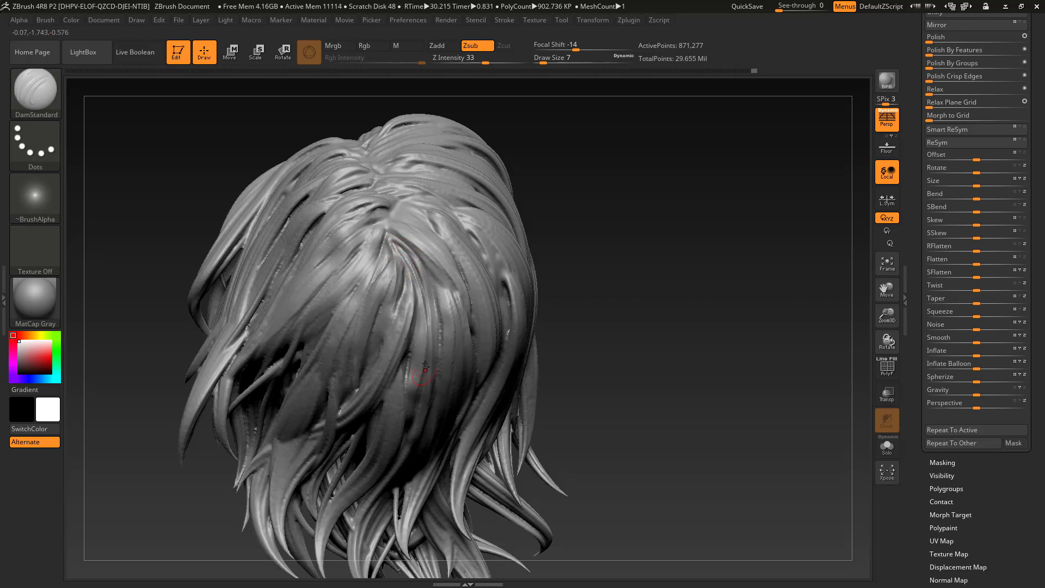
pyautogui.moveTo(425, 371); pyautogui.dragTo(427, 381)
pyautogui.moveTo(675, 305); pyautogui.dragTo(613, 283)
pyautogui.moveTo(393, 263)
pyautogui.mouseDown()
pyautogui.moveTo(408, 287)
pyautogui.moveTo(397, 313)
pyautogui.mouseUp()
pyautogui.moveTo(599, 289); pyautogui.dragTo(618, 299)
pyautogui.moveTo(386, 215); pyautogui.dragTo(357, 258)
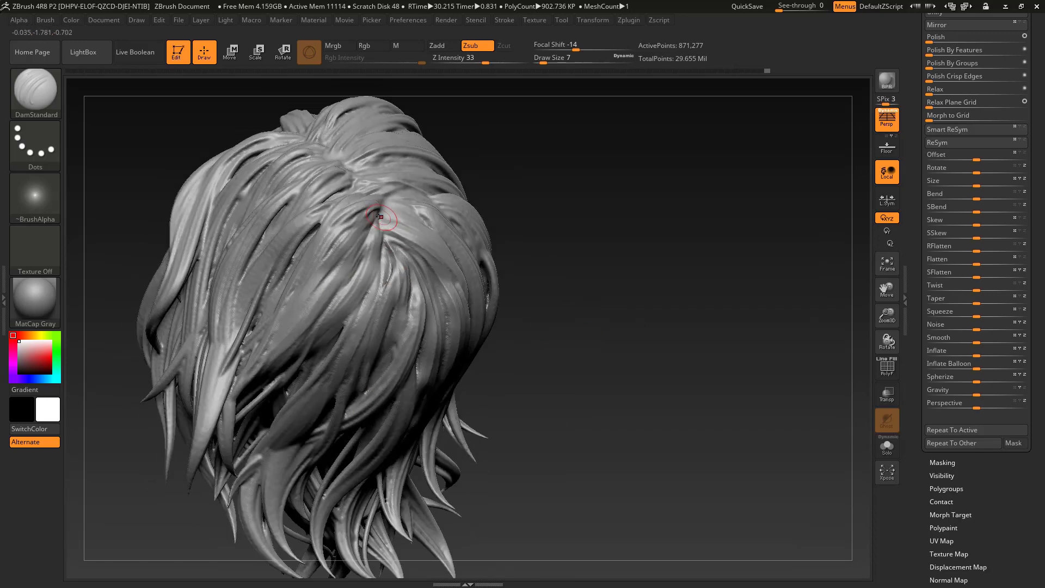
pyautogui.moveTo(610, 245); pyautogui.dragTo(621, 305)
pyautogui.moveTo(616, 251)
pyautogui.mouseDown()
pyautogui.moveTo(610, 201)
pyautogui.moveTo(577, 218)
pyautogui.mouseUp()
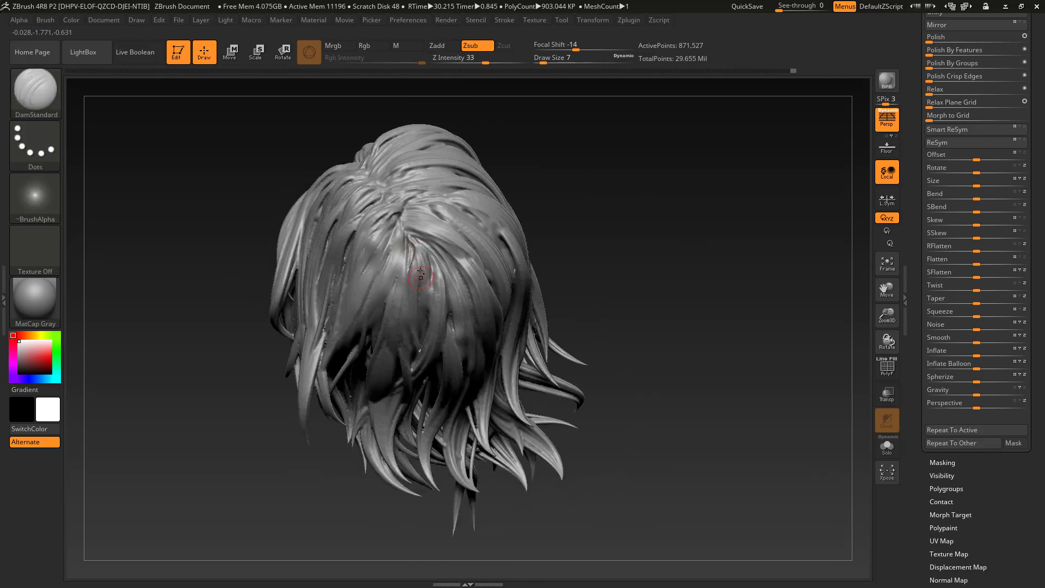
pyautogui.press('ctrl')
pyautogui.press('ctrl')
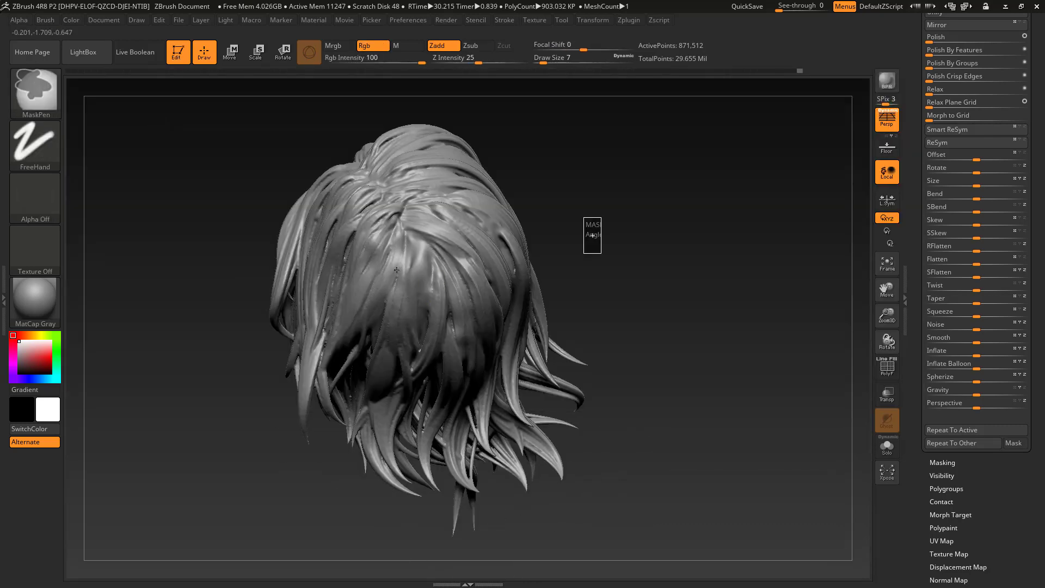
# Step: Select the Pinch brush with a draw size of 4 for the thin, pitted strand on the underside and remesh
pyautogui.moveTo(652, 222)
pyautogui.mouseDown()
pyautogui.moveTo(588, 296)
pyautogui.moveTo(638, 220)
pyautogui.moveTo(640, 176)
pyautogui.mouseUp()
pyautogui.press('ctrl')
pyautogui.moveTo(706, 195); pyautogui.dragTo(637, 279)
pyautogui.keyDown('ctrl'); pyautogui.moveTo(485, 321); pyautogui.dragTo(480, 382, button='right'); pyautogui.keyUp('ctrl')
pyautogui.press('s')
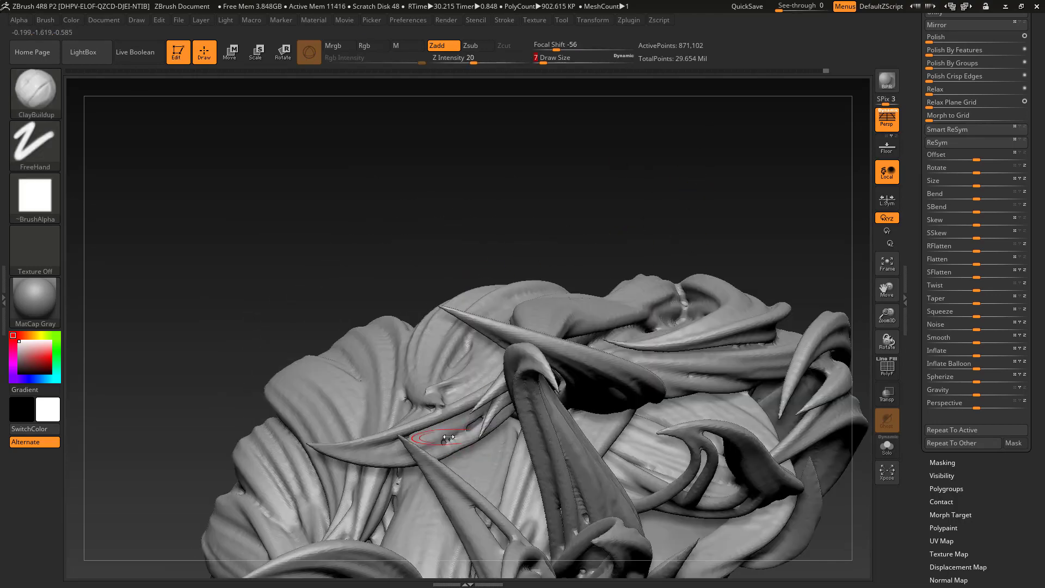
pyautogui.press('b')
pyautogui.press('p')
pyautogui.press('i')
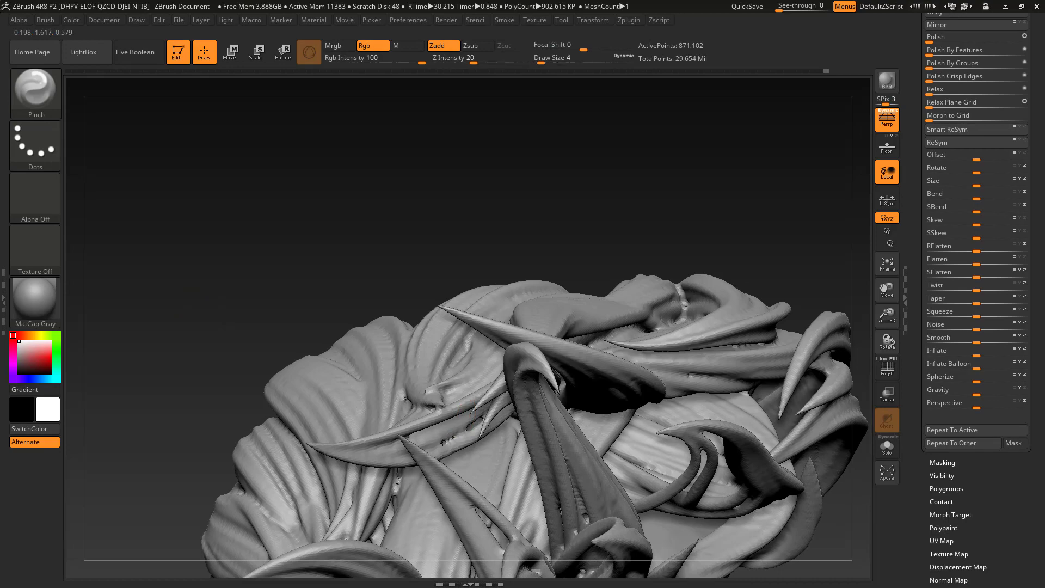
pyautogui.moveTo(498, 211); pyautogui.dragTo(632, 272)
pyautogui.keyDown('ctrl'); pyautogui.moveTo(643, 305); pyautogui.dragTo(653, 239, button='right'); pyautogui.keyUp('ctrl')
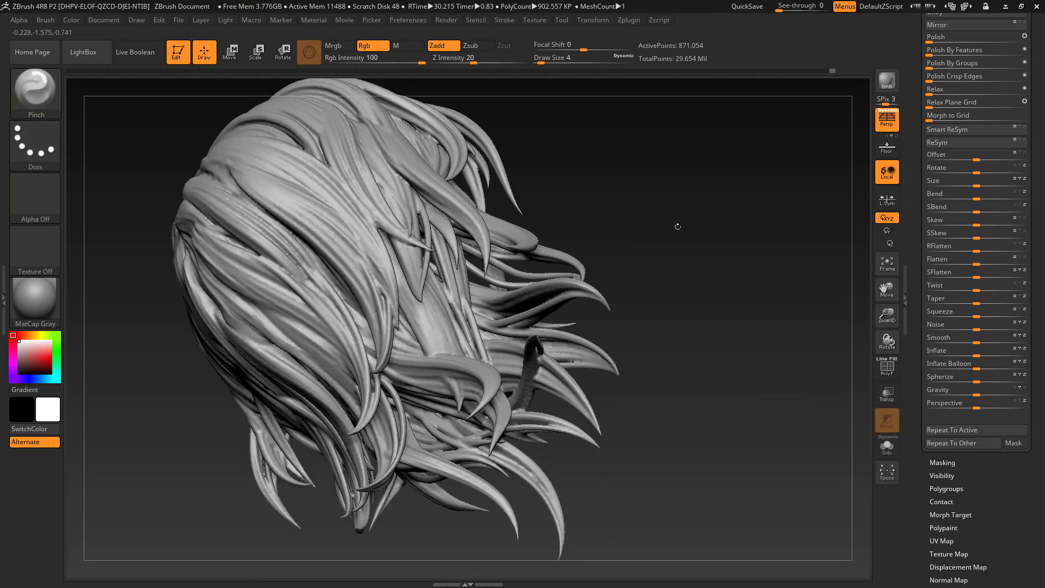
# Step: Set the draw size to 9 and pinch the ragged strand junction among the lower strands
pyautogui.moveTo(677, 227); pyautogui.dragTo(702, 289)
pyautogui.keyDown('ctrl'); pyautogui.moveTo(518, 366); pyautogui.dragTo(527, 447, button='right'); pyautogui.keyUp('ctrl')
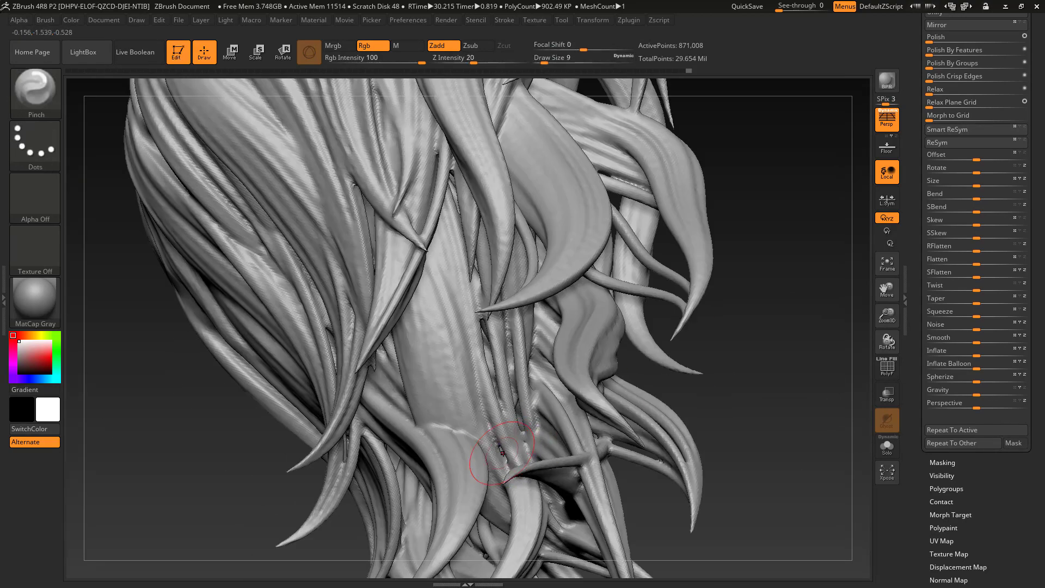
pyautogui.keyDown('ctrl'); pyautogui.moveTo(749, 448); pyautogui.dragTo(746, 414, button='right'); pyautogui.keyUp('ctrl')
pyautogui.moveTo(513, 446); pyautogui.dragTo(529, 475)
pyautogui.keyDown('ctrl'); pyautogui.moveTo(727, 430); pyautogui.dragTo(730, 371, button='right'); pyautogui.keyUp('ctrl')
pyautogui.moveTo(730, 370); pyautogui.dragTo(753, 469)
# Step: Pinch and smooth the rough edges of the lower strands, remeshing the hair between passes
pyautogui.keyDown('ctrl'); pyautogui.moveTo(728, 478); pyautogui.dragTo(494, 320); pyautogui.keyUp('ctrl')
pyautogui.keyDown('ctrl'); pyautogui.moveTo(493, 320); pyautogui.dragTo(498, 406, button='right'); pyautogui.keyUp('ctrl')
pyautogui.moveTo(456, 305); pyautogui.dragTo(448, 326)
pyautogui.moveTo(305, 322); pyautogui.dragTo(351, 331)
pyautogui.moveTo(461, 291)
pyautogui.mouseDown()
pyautogui.moveTo(449, 321)
pyautogui.moveTo(453, 296)
pyautogui.mouseUp()
pyautogui.keyDown('ctrl'); pyautogui.moveTo(292, 304); pyautogui.dragTo(318, 450); pyautogui.keyUp('ctrl')
pyautogui.moveTo(304, 392); pyautogui.dragTo(339, 388)
pyautogui.keyDown('shift'); pyautogui.moveTo(457, 304); pyautogui.dragTo(449, 330); pyautogui.keyUp('shift')
# Step: Smooth the bumpy inner surface of the hair cap around the face opening
pyautogui.moveTo(338, 381); pyautogui.dragTo(563, 455)
pyautogui.keyDown('ctrl'); pyautogui.moveTo(563, 455); pyautogui.dragTo(629, 400, button='right'); pyautogui.keyUp('ctrl')
pyautogui.moveTo(628, 401)
pyautogui.mouseDown()
pyautogui.moveTo(720, 362)
pyautogui.moveTo(742, 143)
pyautogui.mouseUp()
pyautogui.keyDown('ctrl'); pyautogui.moveTo(741, 142); pyautogui.dragTo(749, 198, button='right'); pyautogui.keyUp('ctrl')
pyautogui.keyDown('alt'); pyautogui.moveTo(749, 198); pyautogui.dragTo(698, 312); pyautogui.keyUp('alt')
pyautogui.keyDown('shift'); pyautogui.moveTo(450, 422); pyautogui.dragTo(453, 382); pyautogui.keyUp('shift')
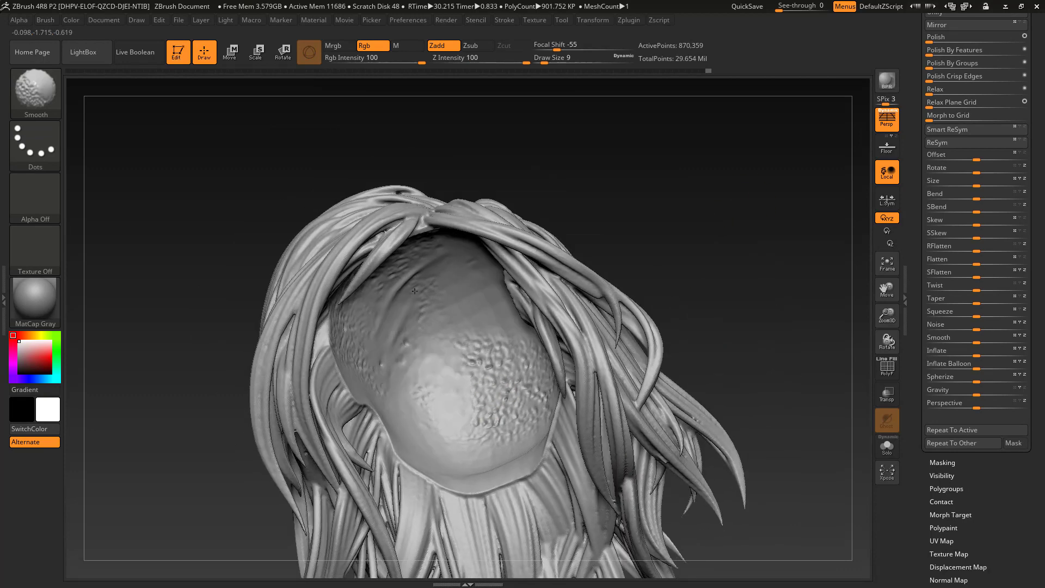
pyautogui.moveTo(484, 361); pyautogui.dragTo(582, 370, button='right')
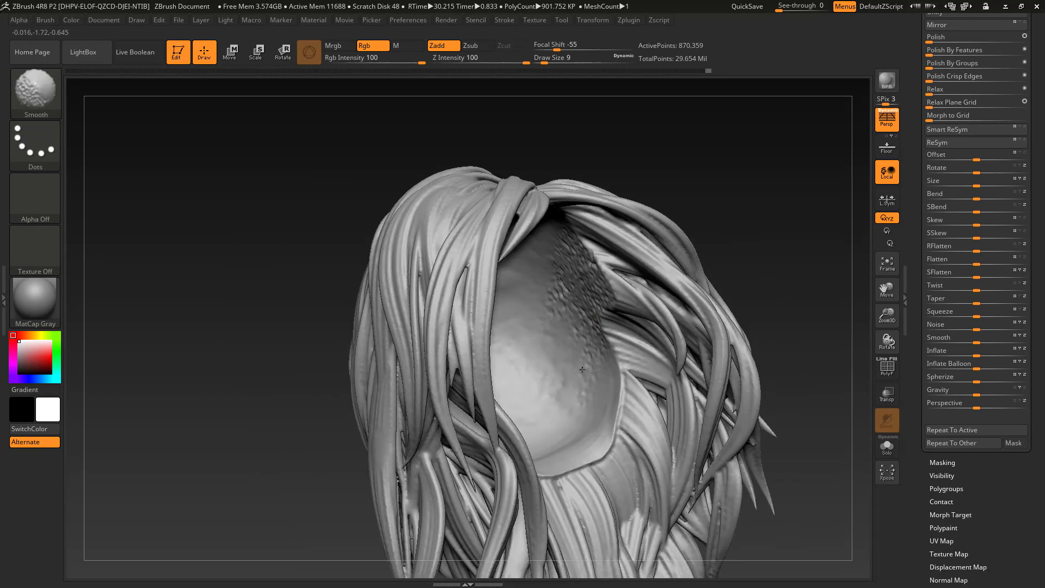
pyautogui.moveTo(563, 240); pyautogui.dragTo(763, 409, button='right')
# Step: Select the ClayBuildup brush with a draw size of 5 and smooth the bumpy inner surface of the hair cap
pyautogui.press('b')
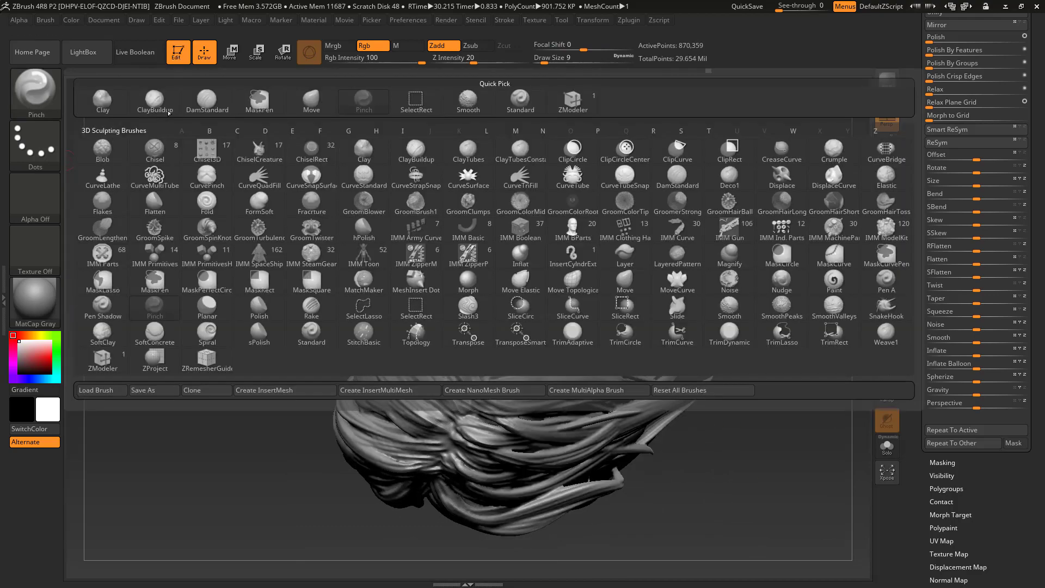
pyautogui.press('c')
pyautogui.press('b')
pyautogui.press('s')
pyautogui.moveTo(492, 376); pyautogui.dragTo(514, 355, button='right')
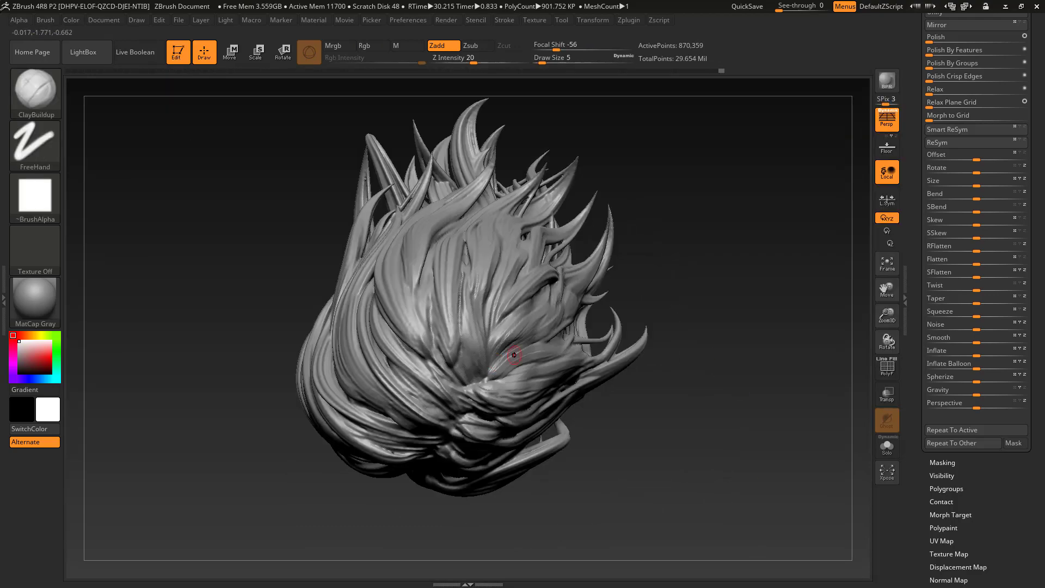
pyautogui.moveTo(580, 337)
pyautogui.mouseDown(button='right')
pyautogui.moveTo(659, 256)
pyautogui.moveTo(705, 299)
pyautogui.moveTo(692, 323)
pyautogui.moveTo(646, 329)
pyautogui.moveTo(626, 310)
pyautogui.mouseUp(button='right')
pyautogui.keyDown('shift'); pyautogui.moveTo(344, 399); pyautogui.dragTo(323, 385); pyautogui.keyUp('shift')
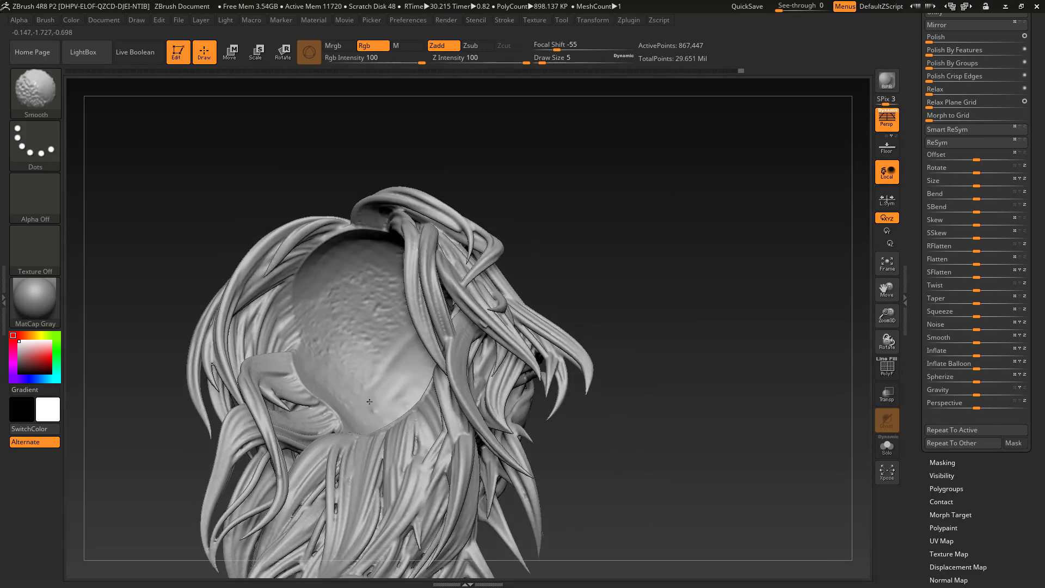
pyautogui.moveTo(353, 291); pyautogui.dragTo(403, 283, button='right')
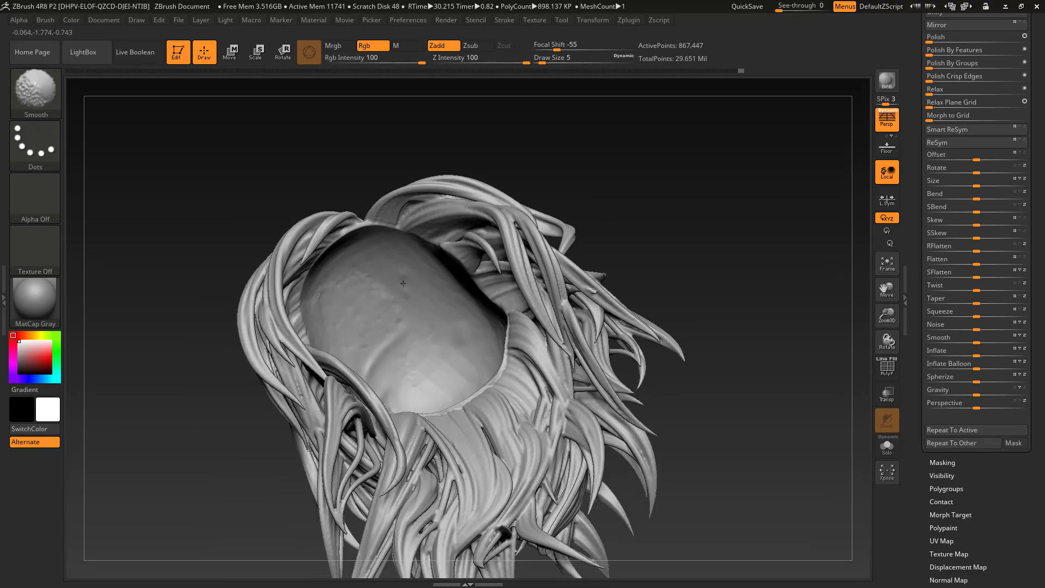
# Step: Set the draw size to 4, fill the gap where the strands meet above the face opening, and remesh the hair
pyautogui.moveTo(626, 321)
pyautogui.mouseDown(button='right')
pyautogui.moveTo(695, 276)
pyautogui.moveTo(651, 355)
pyautogui.moveTo(648, 408)
pyautogui.mouseUp(button='right')
pyautogui.moveTo(509, 361)
pyautogui.mouseDown(button='right')
pyautogui.moveTo(651, 390)
pyautogui.moveTo(655, 410)
pyautogui.moveTo(544, 334)
pyautogui.moveTo(575, 219)
pyautogui.moveTo(350, 345)
pyautogui.moveTo(360, 346)
pyautogui.mouseUp(button='right')
pyautogui.press('s')
pyautogui.moveTo(360, 347); pyautogui.dragTo(364, 347)
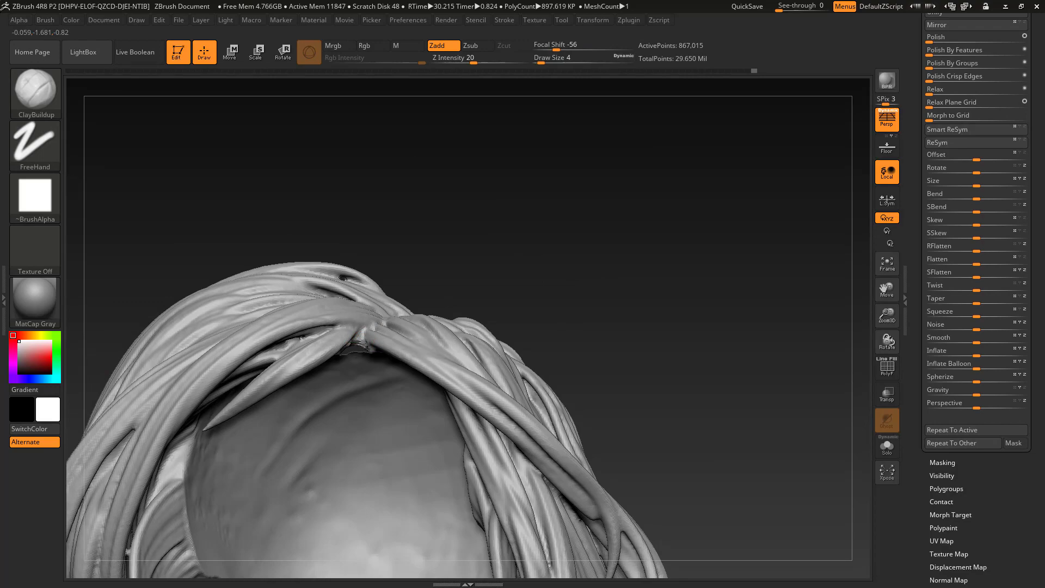
pyautogui.moveTo(462, 233); pyautogui.dragTo(370, 267, button='right')
pyautogui.keyDown('ctrl'); pyautogui.moveTo(371, 234); pyautogui.dragTo(430, 277); pyautogui.keyUp('ctrl')
pyautogui.moveTo(431, 277); pyautogui.dragTo(403, 294, button='right')
pyautogui.keyDown('ctrl'); pyautogui.moveTo(398, 282); pyautogui.dragTo(406, 288); pyautogui.keyUp('ctrl')
pyautogui.moveTo(413, 299)
pyautogui.mouseDown(button='right')
pyautogui.moveTo(506, 282)
pyautogui.moveTo(525, 349)
pyautogui.moveTo(566, 376)
pyautogui.mouseUp(button='right')
pyautogui.moveTo(566, 376)
pyautogui.keyDown('ctrl'); pyautogui.mouseDown(button='right')
pyautogui.moveTo(560, 321)
pyautogui.moveTo(620, 392)
pyautogui.moveTo(598, 466)
pyautogui.moveTo(669, 490)
pyautogui.mouseUp(button='right'); pyautogui.keyUp('ctrl')
pyautogui.press('f')
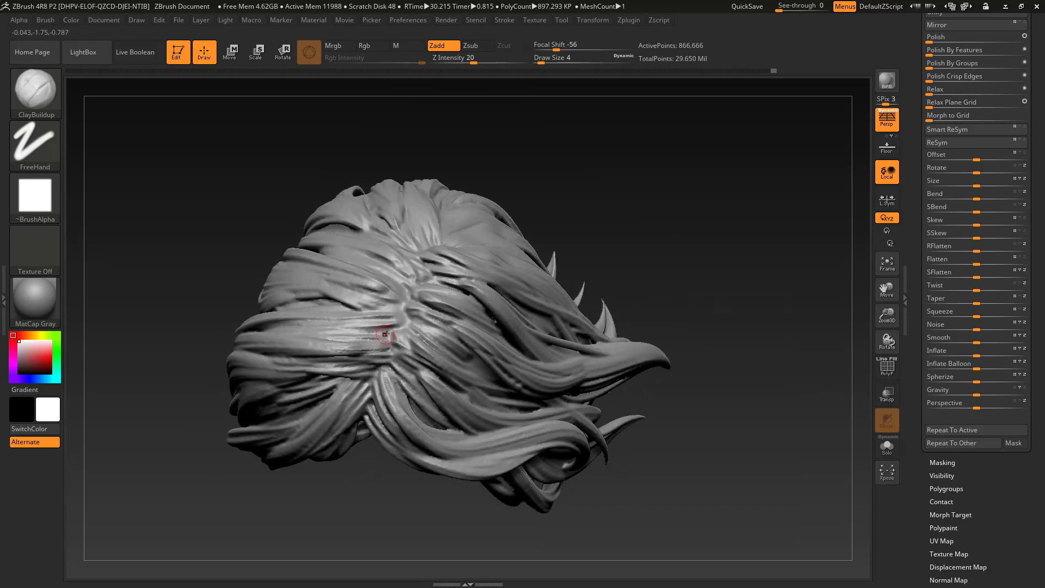
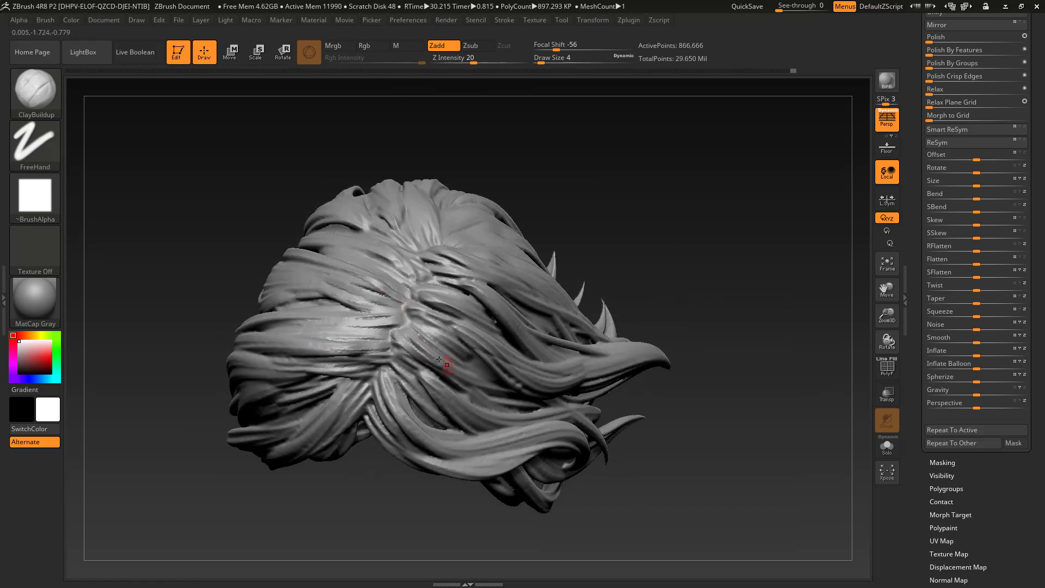
# Step: Build up clay over the uneven spots along the parting and crown, and remesh the hair
pyautogui.moveTo(598, 195); pyautogui.dragTo(623, 155, button='right')
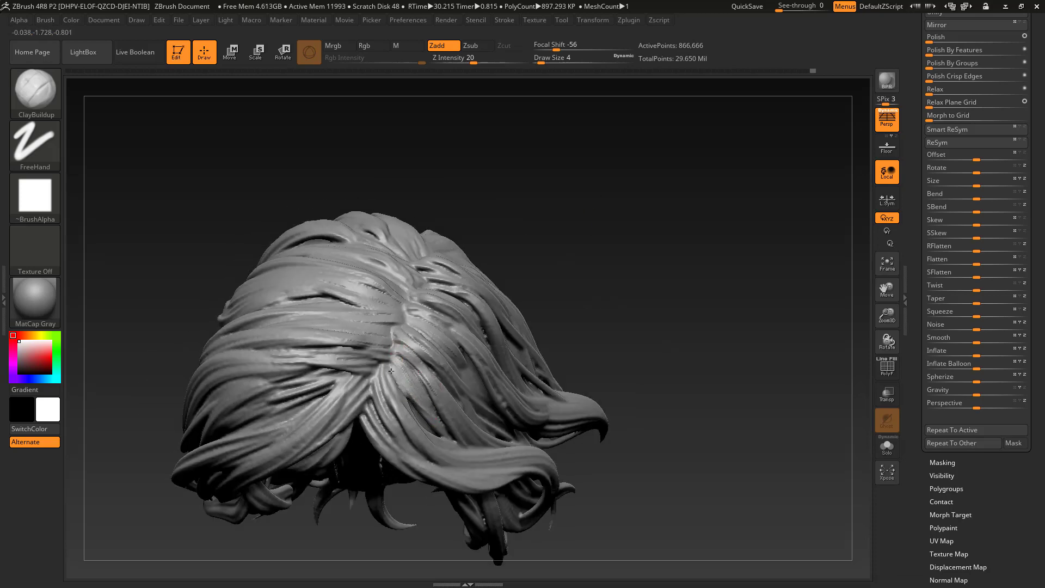
pyautogui.moveTo(391, 370); pyautogui.dragTo(510, 321, button='right')
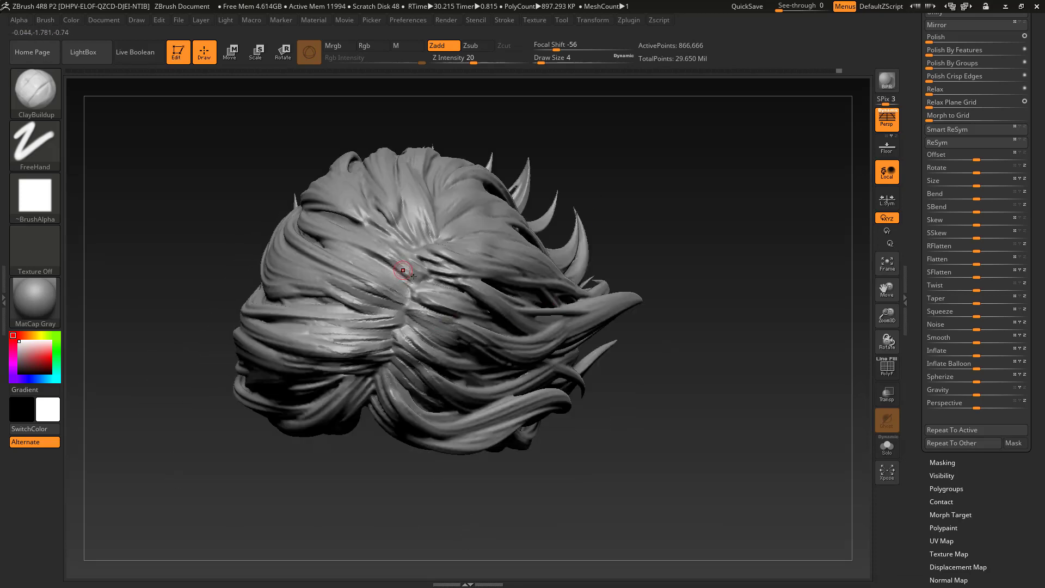
pyautogui.moveTo(671, 191); pyautogui.dragTo(342, 308, button='right')
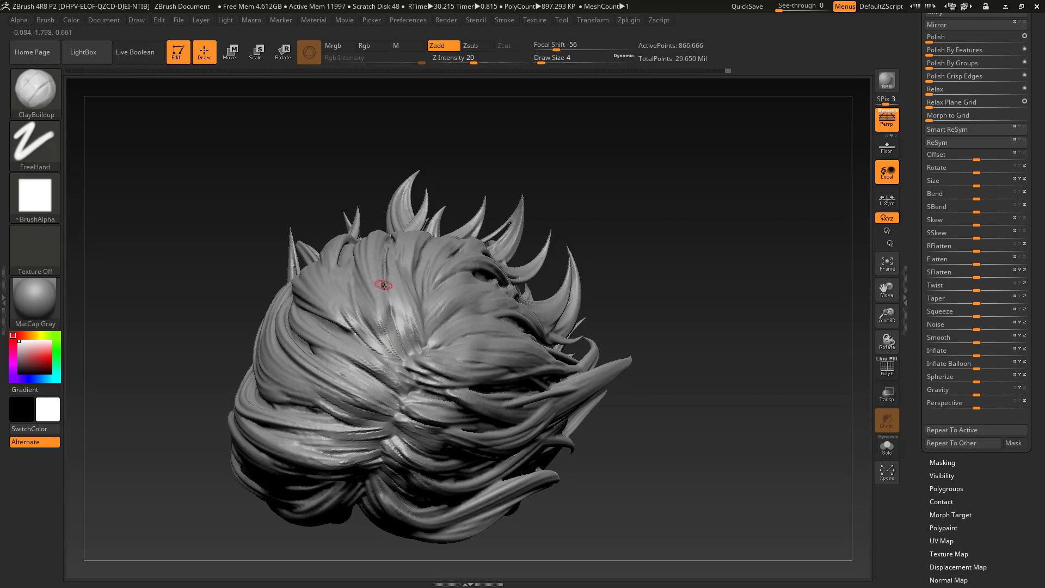
pyautogui.moveTo(380, 303); pyautogui.dragTo(365, 346, button='right')
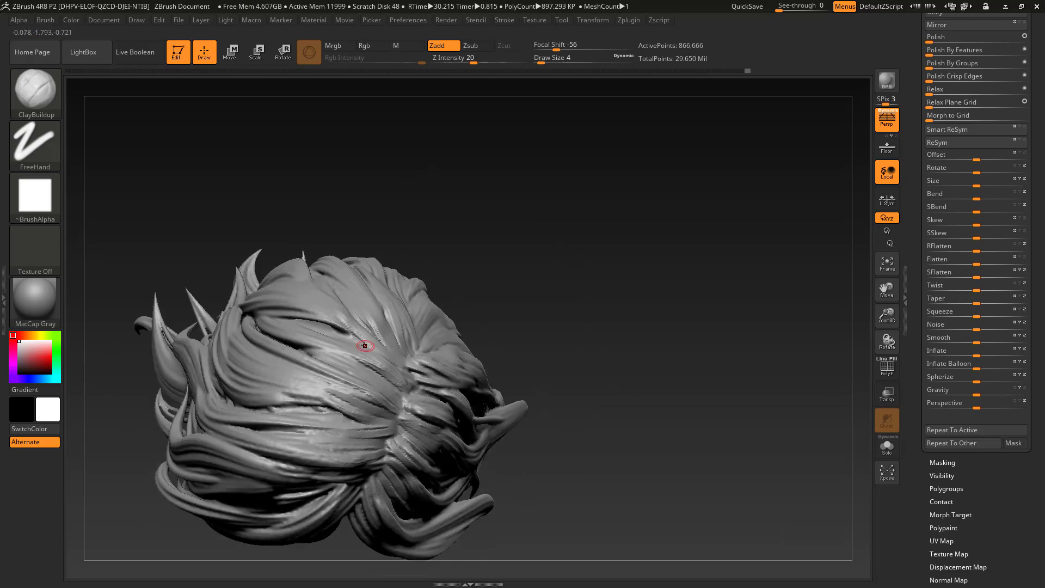
pyautogui.moveTo(280, 312); pyautogui.dragTo(326, 240, button='right')
pyautogui.keyDown('ctrl'); pyautogui.moveTo(309, 235); pyautogui.dragTo(360, 262); pyautogui.keyUp('ctrl')
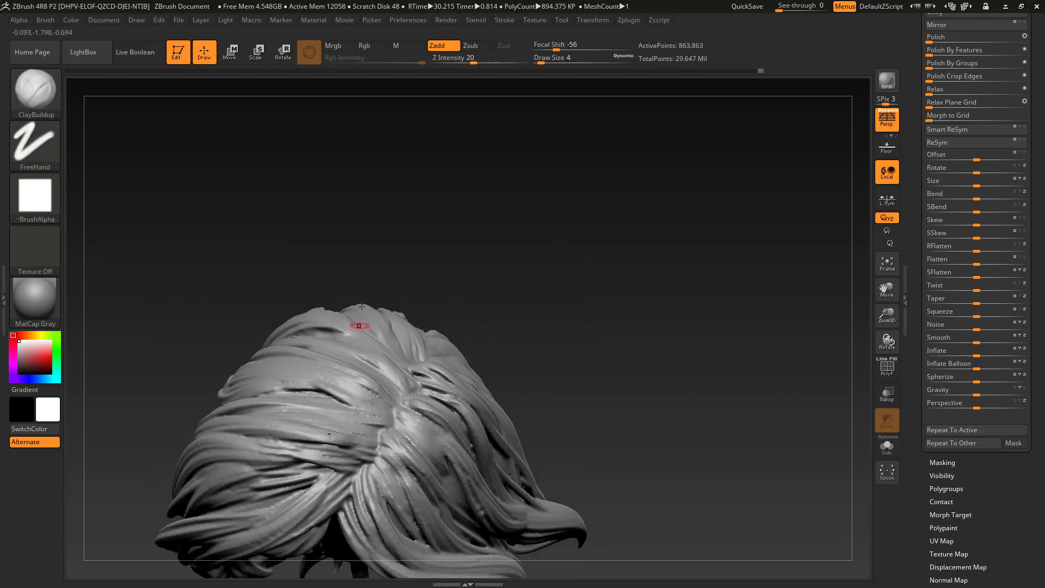
# Step: Fill and smooth the small holes between the strands above the forehead with a draw size of 2, remeshing the hair
pyautogui.moveTo(357, 327); pyautogui.dragTo(403, 341, button='right')
pyautogui.moveTo(393, 293); pyautogui.dragTo(545, 327, button='right')
pyautogui.moveTo(544, 326); pyautogui.dragTo(447, 268, button='right')
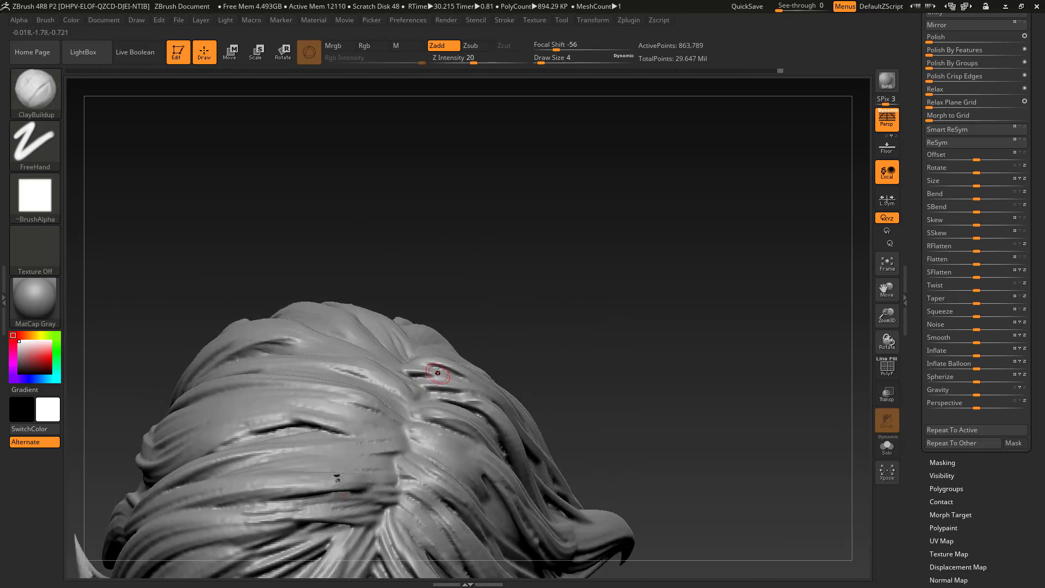
pyautogui.moveTo(439, 373)
pyautogui.mouseDown(button='right')
pyautogui.moveTo(458, 310)
pyautogui.moveTo(392, 332)
pyautogui.mouseUp(button='right')
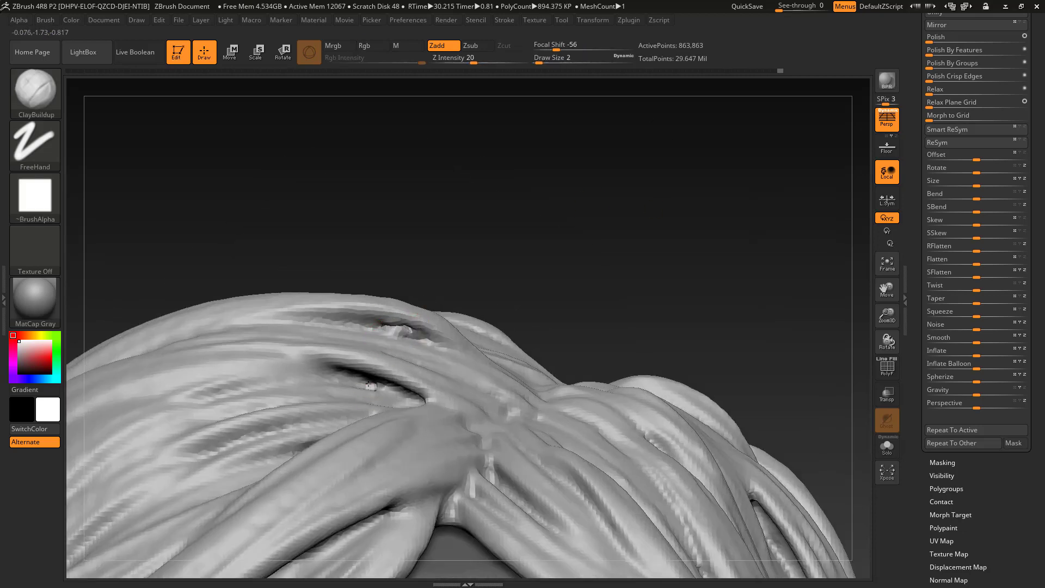
pyautogui.keyDown('shift'); pyautogui.moveTo(337, 376); pyautogui.dragTo(390, 387); pyautogui.keyUp('shift')
pyautogui.moveTo(414, 337); pyautogui.dragTo(490, 435, button='right')
pyautogui.keyDown('ctrl'); pyautogui.moveTo(490, 435); pyautogui.dragTo(522, 392, button='right'); pyautogui.keyUp('ctrl')
pyautogui.moveTo(588, 403); pyautogui.dragTo(614, 422, button='right')
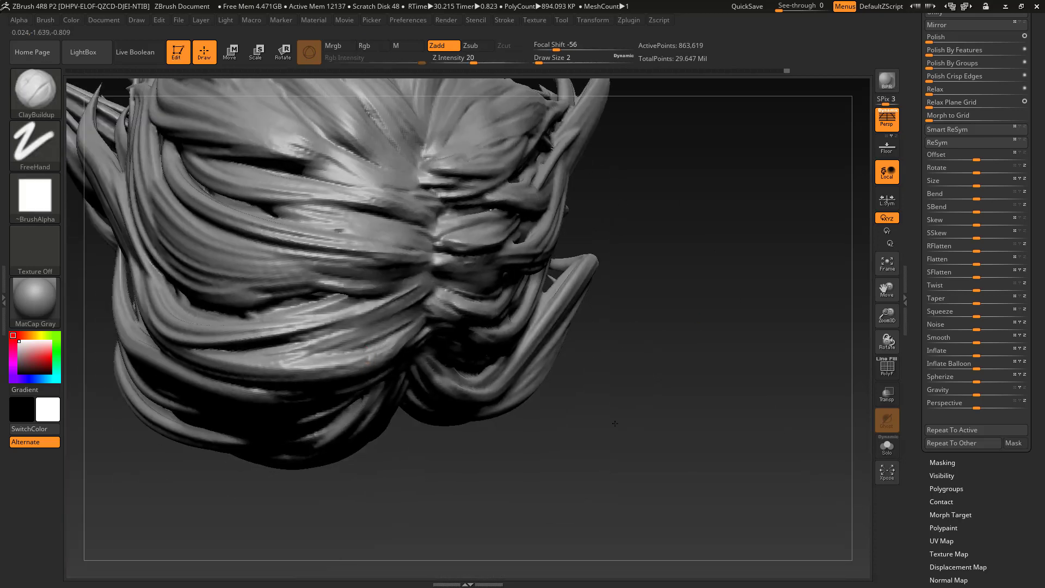
pyautogui.keyDown('ctrl'); pyautogui.moveTo(614, 423); pyautogui.dragTo(643, 452); pyautogui.keyUp('ctrl')
# Step: Set the draw size to 3 and fill the dark slits between the crown strands with clay, remeshing between passes
pyautogui.moveTo(626, 425)
pyautogui.mouseDown(button='right')
pyautogui.moveTo(565, 254)
pyautogui.moveTo(551, 257)
pyautogui.mouseUp(button='right')
pyautogui.moveTo(338, 292); pyautogui.dragTo(323, 286)
pyautogui.keyDown('ctrl'); pyautogui.moveTo(512, 269); pyautogui.dragTo(553, 308); pyautogui.keyUp('ctrl')
pyautogui.moveTo(553, 308); pyautogui.dragTo(496, 301, button='right')
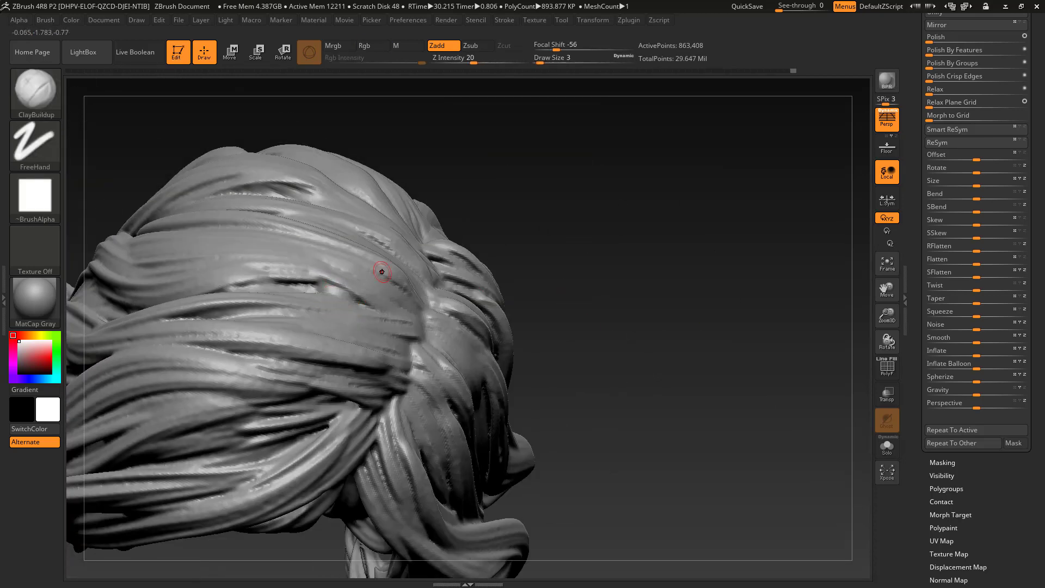
pyautogui.moveTo(381, 271); pyautogui.dragTo(359, 339, button='right')
pyautogui.moveTo(353, 297); pyautogui.dragTo(318, 283)
pyautogui.keyDown('ctrl'); pyautogui.moveTo(595, 215); pyautogui.dragTo(639, 249); pyautogui.keyUp('ctrl')
# Step: Touch up the upper strands on the side of the head with ClayBuildup, remeshing between passes
pyautogui.keyDown('ctrl'); pyautogui.moveTo(639, 272); pyautogui.dragTo(773, 234, button='right'); pyautogui.keyUp('ctrl')
pyautogui.moveTo(774, 234); pyautogui.dragTo(648, 300, button='right')
pyautogui.keyDown('ctrl'); pyautogui.moveTo(648, 300); pyautogui.dragTo(637, 348, button='right'); pyautogui.keyUp('ctrl')
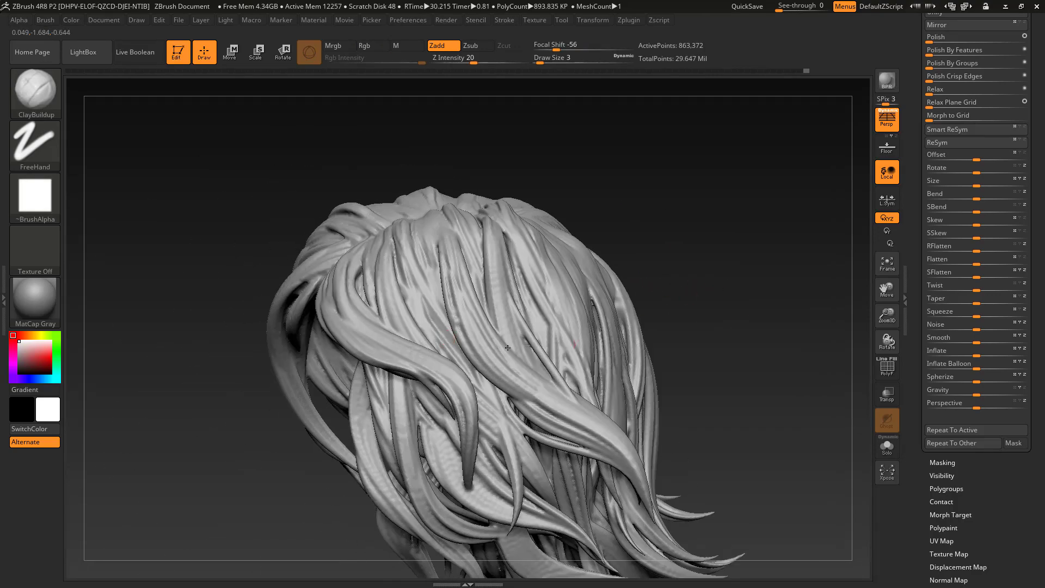
pyautogui.keyDown('ctrl'); pyautogui.moveTo(692, 206); pyautogui.dragTo(730, 245); pyautogui.keyUp('ctrl')
pyautogui.moveTo(729, 245)
pyautogui.mouseDown(button='right')
pyautogui.moveTo(773, 201)
pyautogui.moveTo(724, 250)
pyautogui.mouseUp(button='right')
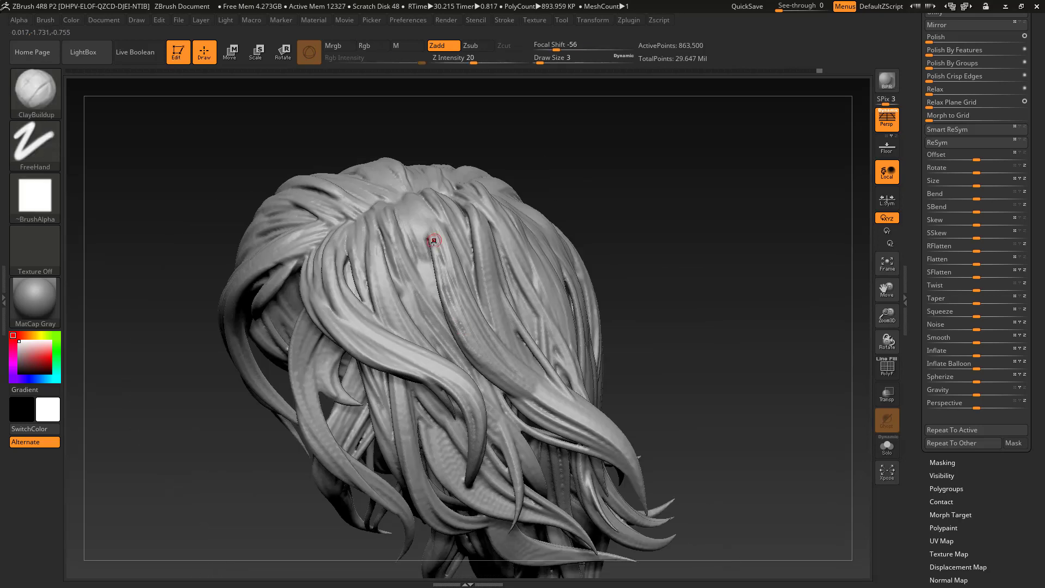
pyautogui.keyDown('ctrl'); pyautogui.moveTo(590, 159); pyautogui.dragTo(617, 205); pyautogui.keyUp('ctrl')
pyautogui.keyDown('ctrl'); pyautogui.moveTo(642, 305); pyautogui.dragTo(670, 239, button='right'); pyautogui.keyUp('ctrl')
# Step: Apply the Polish deformation to the whole hair mesh
pyautogui.moveTo(945, 33); pyautogui.dragTo(945, 245)
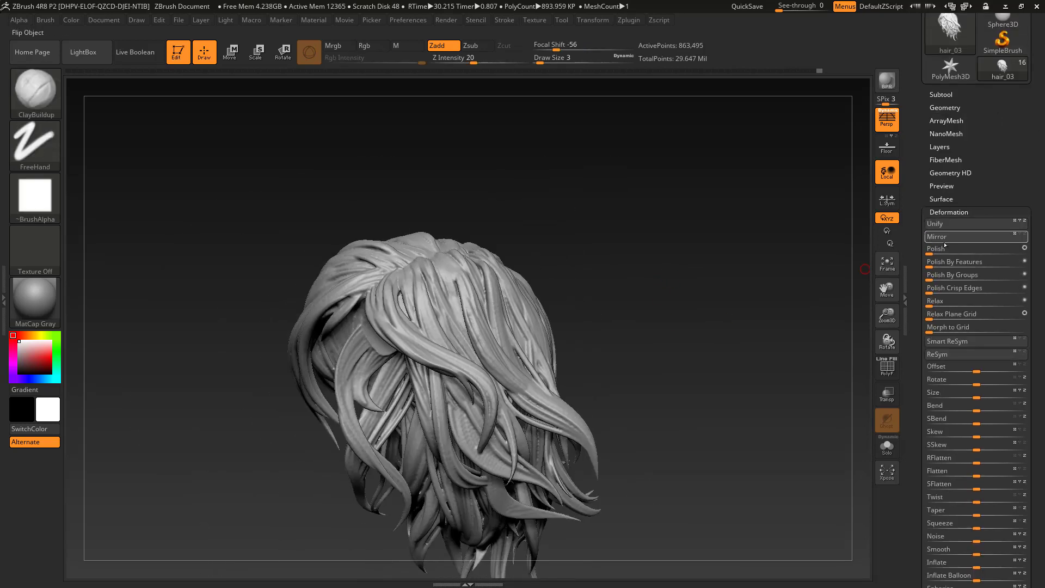
pyautogui.hotkey('ctrl', 'z')
pyautogui.click(941, 96)
pyautogui.moveTo(1042, 386); pyautogui.dragTo(1042, 290)
pyautogui.click(947, 467)
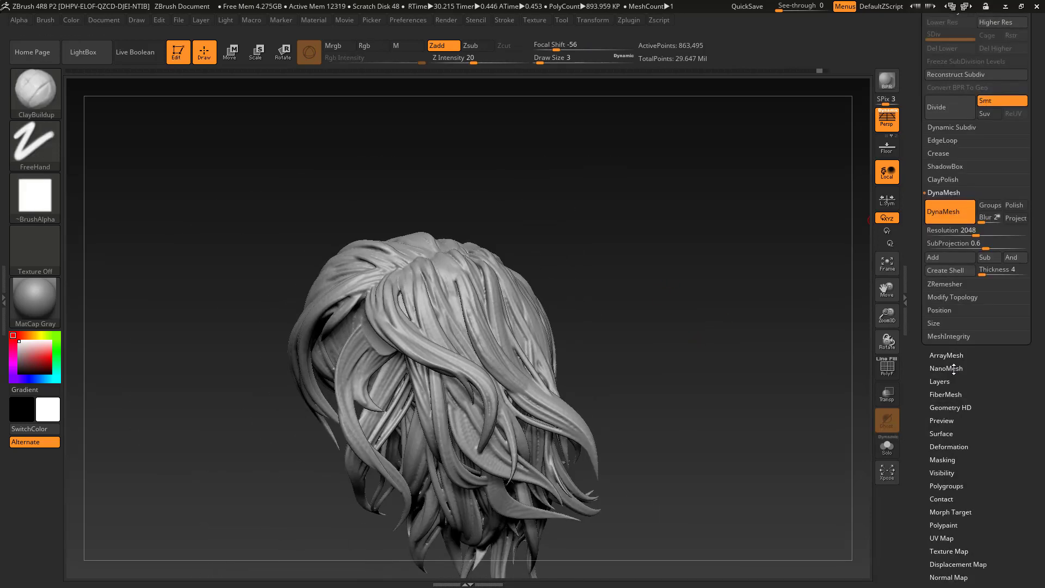
pyautogui.click(944, 179)
pyautogui.moveTo(673, 321)
pyautogui.mouseDown(button='right')
pyautogui.moveTo(704, 341)
pyautogui.moveTo(666, 298)
pyautogui.moveTo(687, 332)
pyautogui.mouseUp(button='right')
pyautogui.click(949, 421)
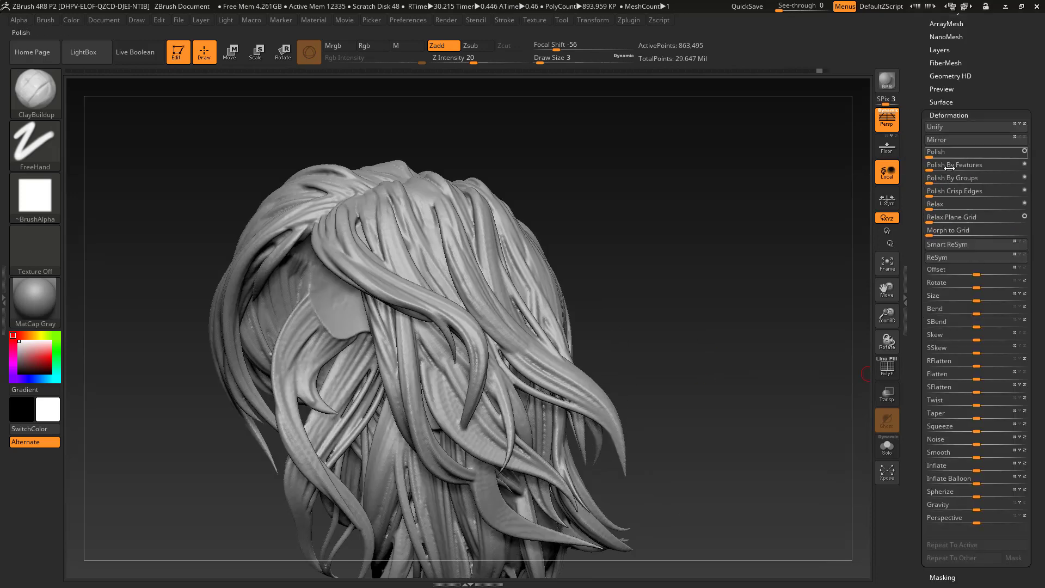
pyautogui.keyDown('ctrl'); pyautogui.moveTo(702, 395); pyautogui.dragTo(429, 347, button='right'); pyautogui.keyUp('ctrl')
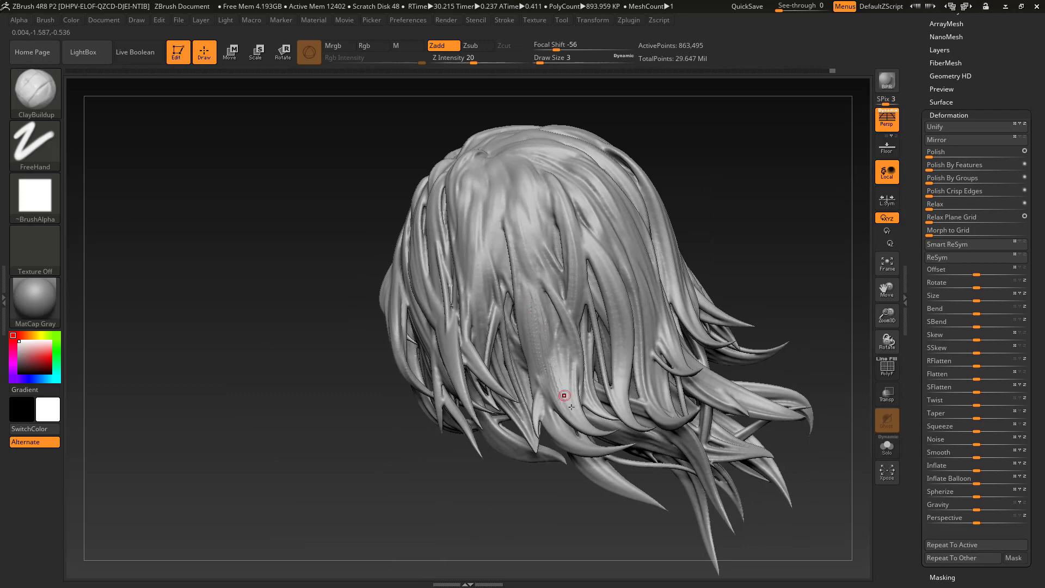
# Step: Remesh the polished hair and touch up the long strands at the back of the head
pyautogui.keyDown('ctrl'); pyautogui.moveTo(431, 509); pyautogui.dragTo(479, 527); pyautogui.keyUp('ctrl')
pyautogui.moveTo(478, 528); pyautogui.dragTo(701, 190, button='right')
pyautogui.keyDown('ctrl'); pyautogui.moveTo(702, 191); pyautogui.dragTo(723, 229); pyautogui.keyUp('ctrl')
pyautogui.moveTo(724, 229); pyautogui.dragTo(358, 309, button='right')
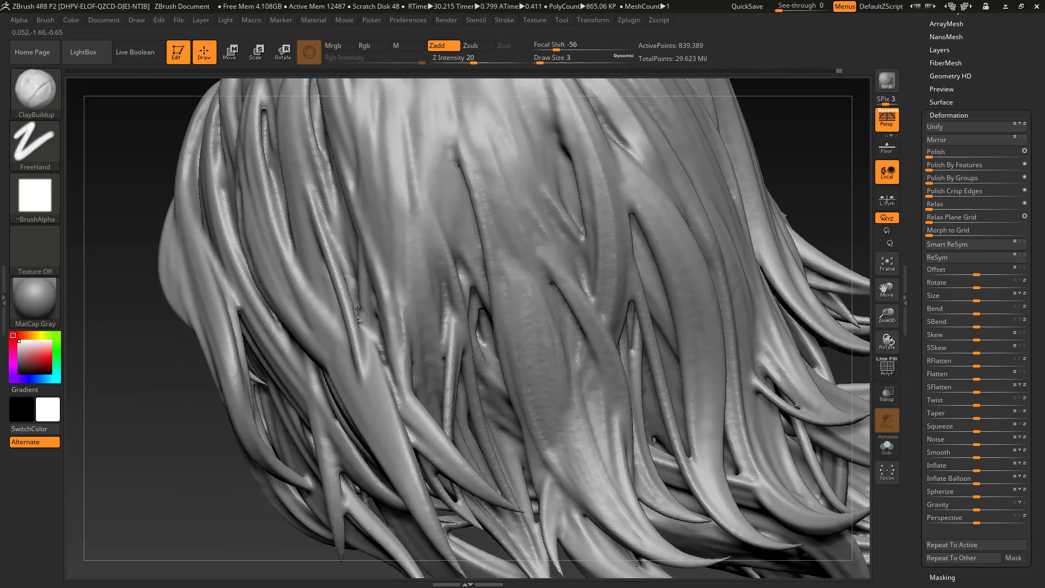
pyautogui.keyDown('ctrl'); pyautogui.moveTo(139, 370); pyautogui.dragTo(170, 412); pyautogui.keyUp('ctrl')
pyautogui.moveTo(170, 412); pyautogui.dragTo(337, 297, button='right')
# Step: Isolate parts of the hair to examine its interior and inner cap for defects, and restore full visibility
pyautogui.keyDown('ctrl'); pyautogui.moveTo(363, 329); pyautogui.dragTo(365, 213, button='right'); pyautogui.keyUp('ctrl')
pyautogui.keyDown('ctrl'); pyautogui.keyDown('shift'); pyautogui.moveTo(364, 213); pyautogui.dragTo(545, 506); pyautogui.keyUp('shift'); pyautogui.keyUp('ctrl')
pyautogui.moveTo(546, 506); pyautogui.dragTo(675, 289, button='right')
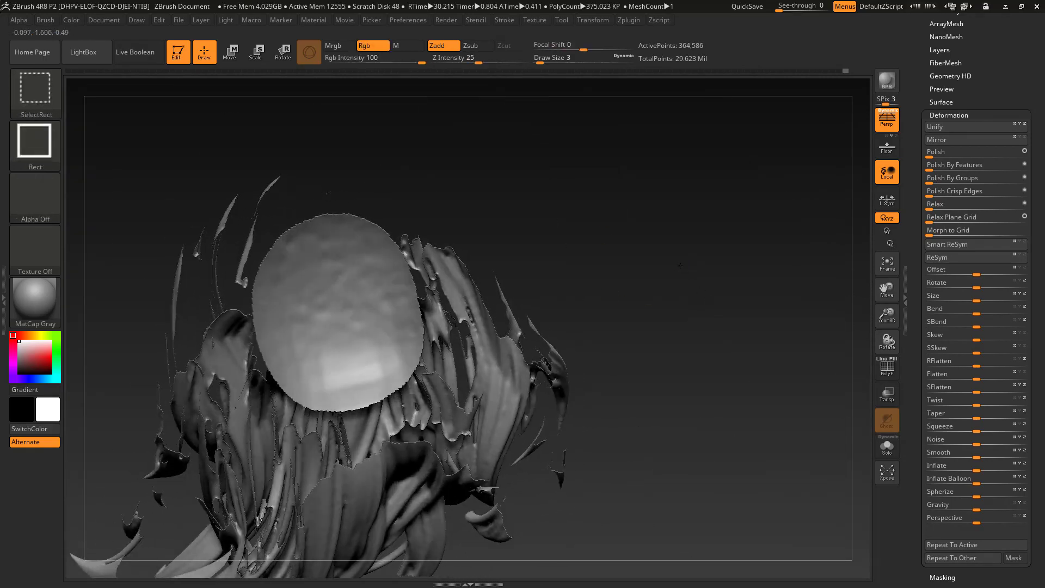
pyautogui.keyDown('ctrl'); pyautogui.keyDown('shift'); pyautogui.click(675, 289); pyautogui.keyUp('shift'); pyautogui.keyUp('ctrl')
pyautogui.keyDown('ctrl'); pyautogui.keyDown('shift'); pyautogui.moveTo(283, 128); pyautogui.dragTo(481, 235); pyautogui.keyUp('shift'); pyautogui.keyUp('ctrl')
pyautogui.moveTo(481, 235); pyautogui.dragTo(578, 391, button='right')
pyautogui.keyDown('ctrl'); pyautogui.keyDown('shift'); pyautogui.click(637, 294); pyautogui.keyUp('shift'); pyautogui.keyUp('ctrl')
# Step: Fill the hollows inside the hair cap with ClayBuildup at draw size 9, smooth them, and remesh
pyautogui.moveTo(534, 345); pyautogui.dragTo(312, 261, button='right')
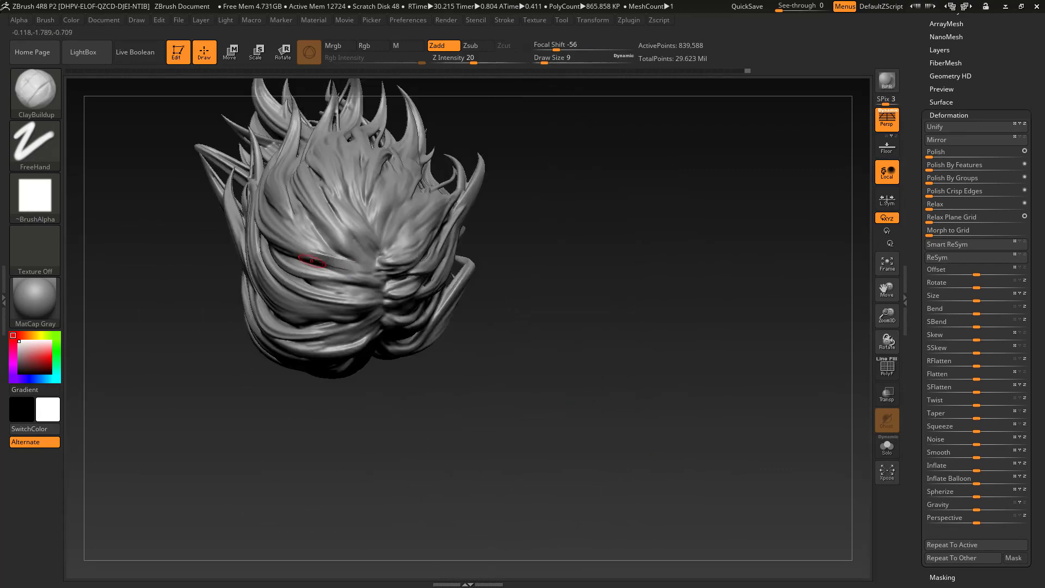
pyautogui.moveTo(510, 335); pyautogui.dragTo(396, 231, button='right')
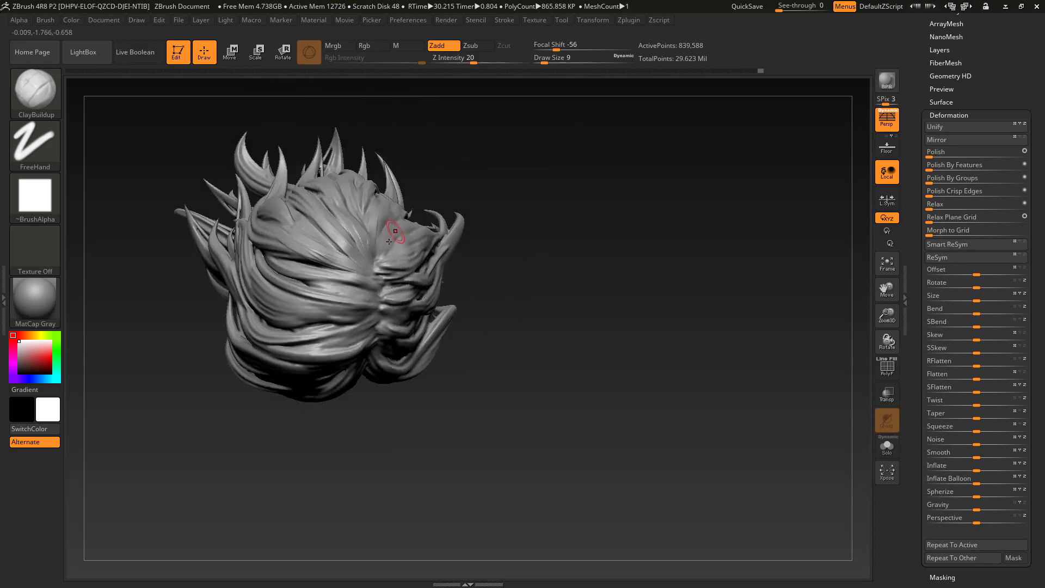
pyautogui.moveTo(356, 298); pyautogui.dragTo(573, 312, button='right')
pyautogui.click(45, 20)
pyautogui.click(69, 401)
pyautogui.moveTo(476, 330); pyautogui.dragTo(461, 332)
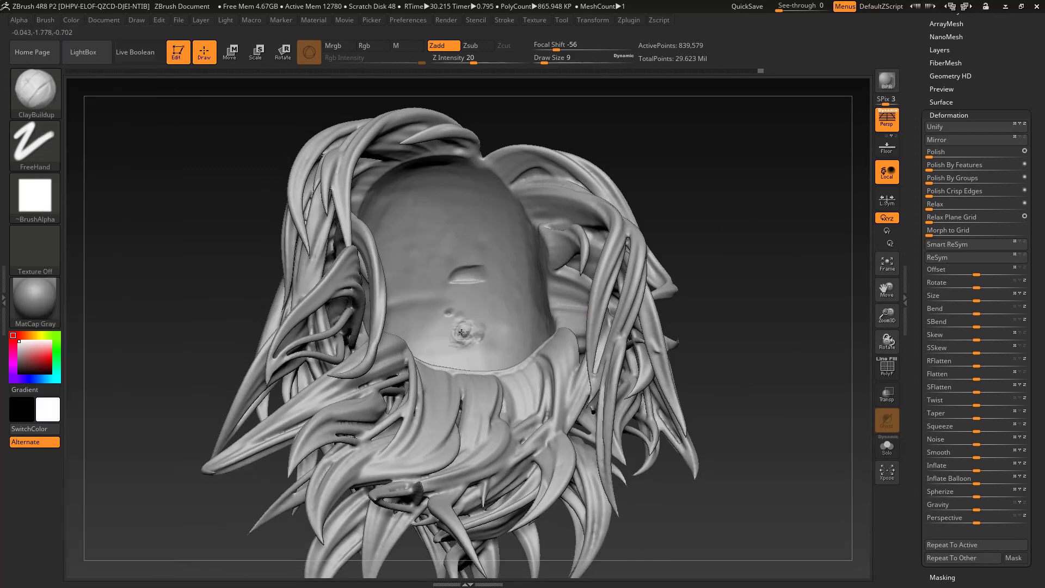
pyautogui.keyDown('shift'); pyautogui.moveTo(476, 291); pyautogui.dragTo(445, 275); pyautogui.keyUp('shift')
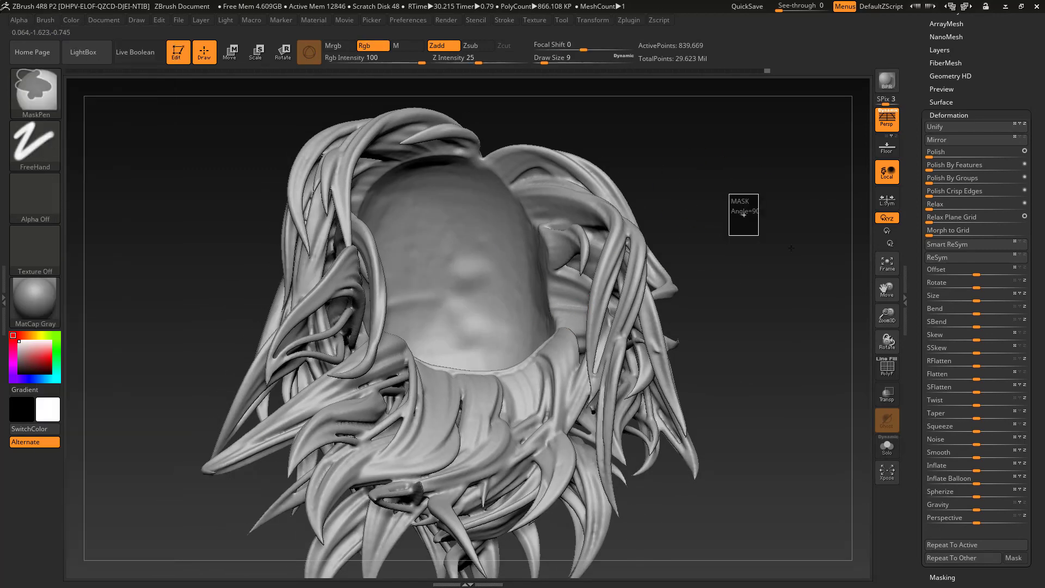
pyautogui.keyDown('ctrl'); pyautogui.moveTo(791, 249); pyautogui.dragTo(796, 254); pyautogui.keyUp('ctrl')
# Step: Set the draw size to 4 and build up clay over the remaining dents in the inner cap surface
pyautogui.moveTo(768, 261)
pyautogui.mouseDown(button='right')
pyautogui.moveTo(681, 229)
pyautogui.moveTo(709, 280)
pyautogui.moveTo(703, 218)
pyautogui.moveTo(724, 305)
pyautogui.mouseUp(button='right')
pyautogui.moveTo(484, 264); pyautogui.dragTo(464, 262)
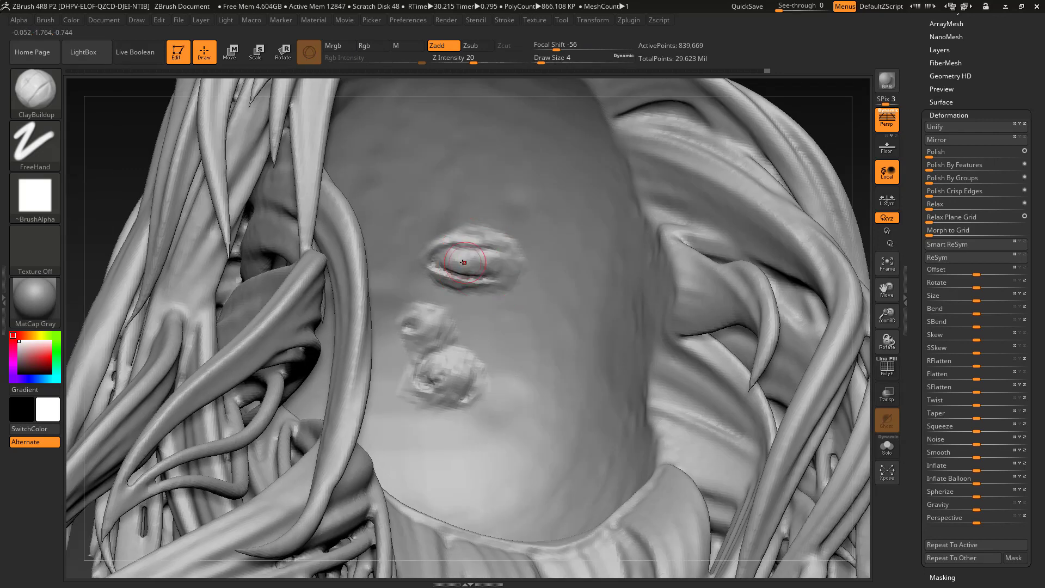
pyautogui.moveTo(844, 163)
pyautogui.keyDown('alt'); pyautogui.mouseDown()
pyautogui.moveTo(773, 120)
pyautogui.moveTo(686, 238)
pyautogui.moveTo(636, 236)
pyautogui.mouseUp(); pyautogui.keyUp('alt')
pyautogui.moveTo(384, 304); pyautogui.dragTo(471, 229, button='right')
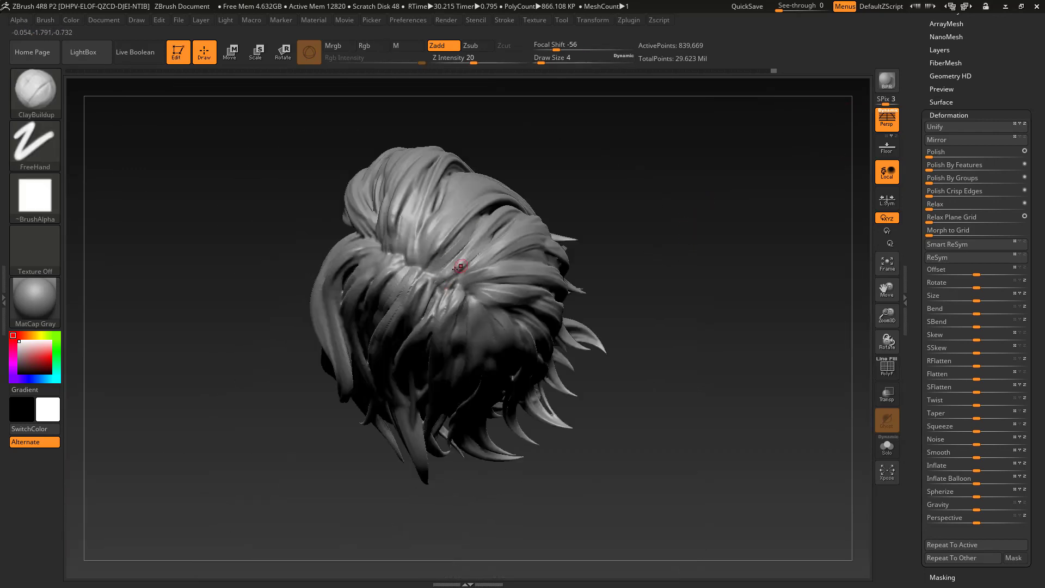
# Step: Bring back the full figure with the hair_02 subtool active and save the tool as costume_pose06.ztl
pyautogui.moveTo(626, 326); pyautogui.dragTo(699, 341)
pyautogui.moveTo(1004, 88); pyautogui.dragTo(1004, 93)
pyautogui.scroll(10, 1004, 93)
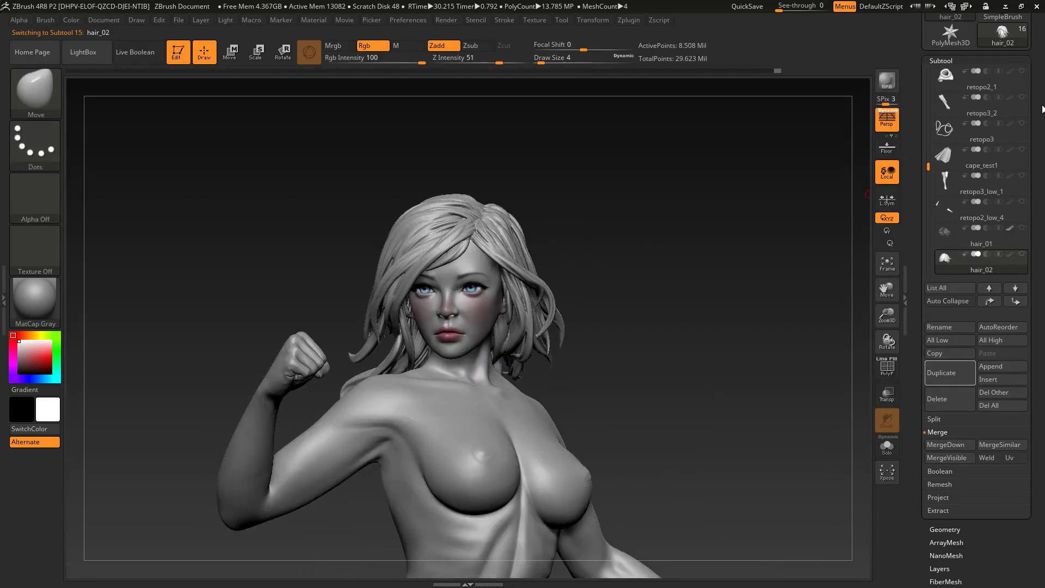
pyautogui.scroll(5, 972, 54)
pyautogui.click(985, 37)
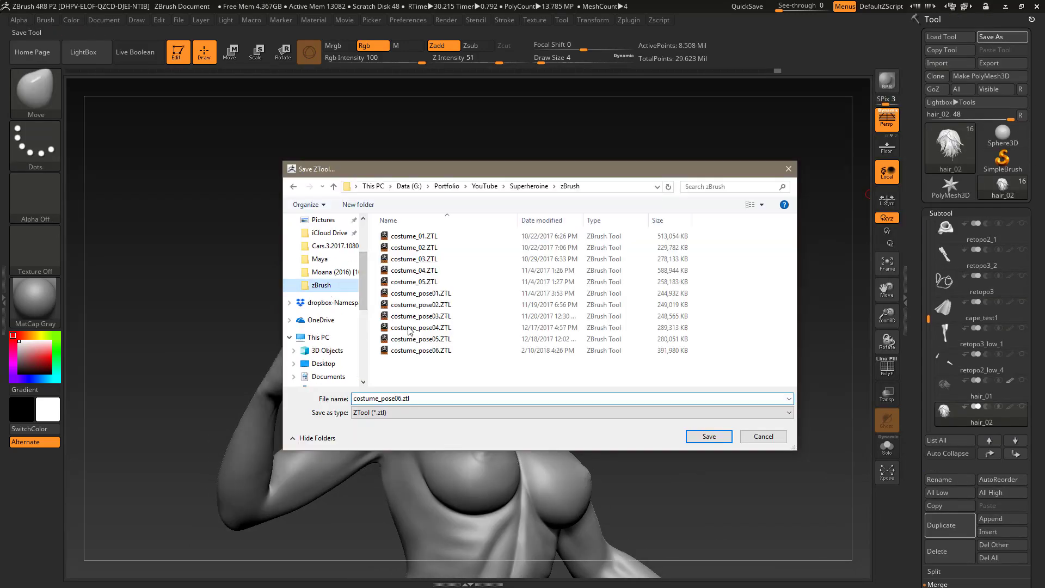
pyautogui.click(695, 437)
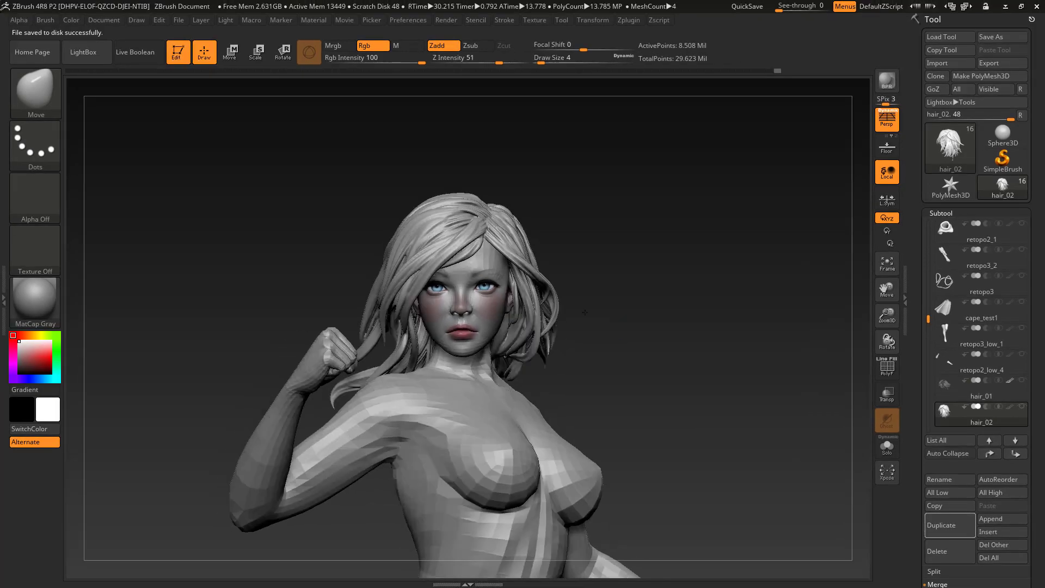
# Step: Make hair_03 the active subtool and reshape the crown and side locks with the Move brush at draw size 56
pyautogui.moveTo(541, 62); pyautogui.dragTo(563, 63)
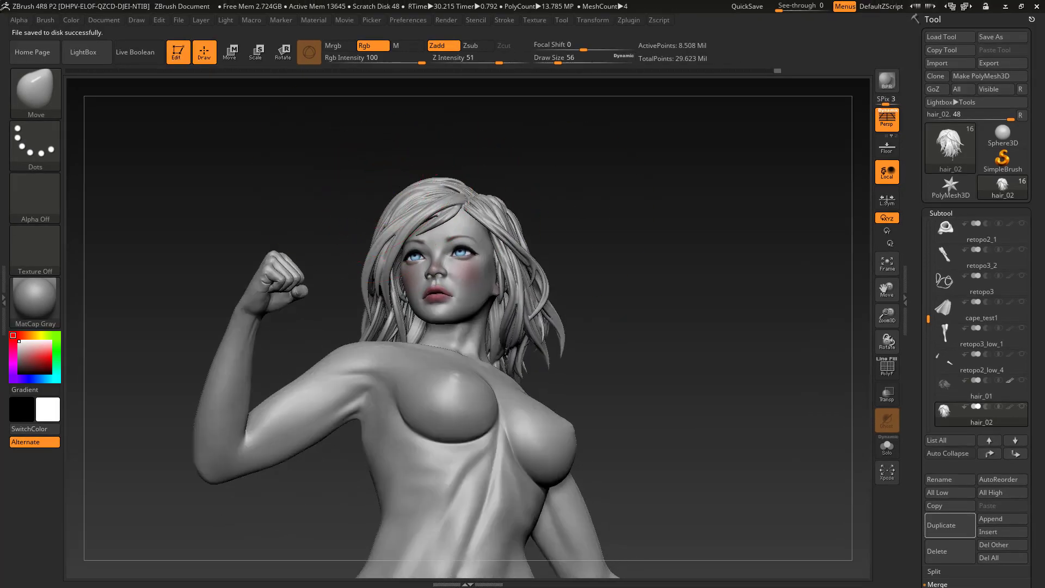
pyautogui.moveTo(928, 319); pyautogui.dragTo(929, 340)
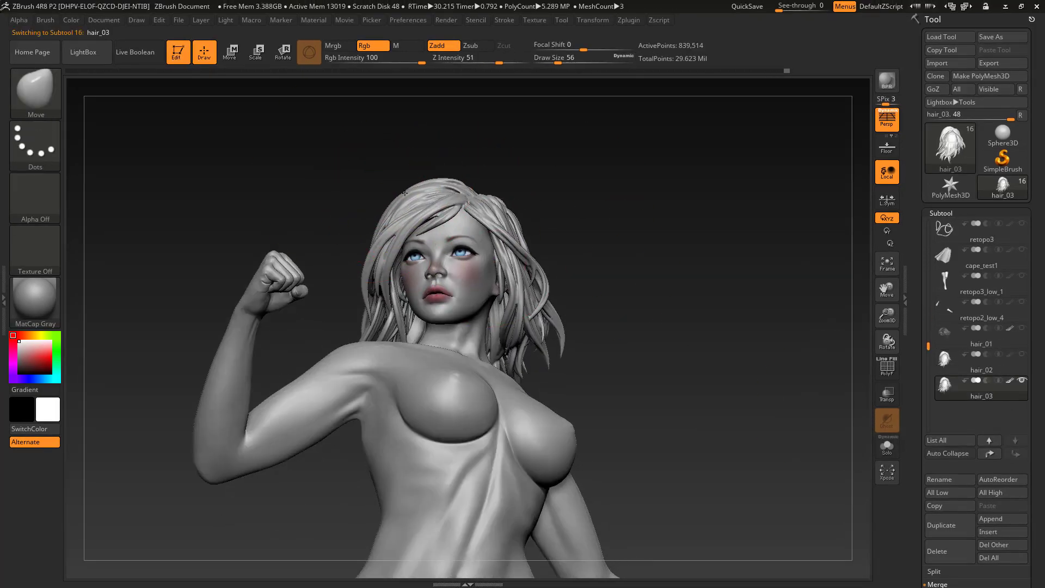
pyautogui.moveTo(400, 191); pyautogui.dragTo(364, 204)
pyautogui.moveTo(436, 185)
pyautogui.mouseDown()
pyautogui.moveTo(556, 256)
pyautogui.moveTo(446, 283)
pyautogui.moveTo(534, 293)
pyautogui.mouseUp()
# Step: Set the draw size to 71 and shift the hair masses at the back and side of the head with Move
pyautogui.press('s')
pyautogui.moveTo(218, 242); pyautogui.dragTo(273, 261)
pyautogui.press('s')
pyautogui.moveTo(275, 263); pyautogui.dragTo(261, 263)
pyautogui.moveTo(262, 264); pyautogui.dragTo(649, 282)
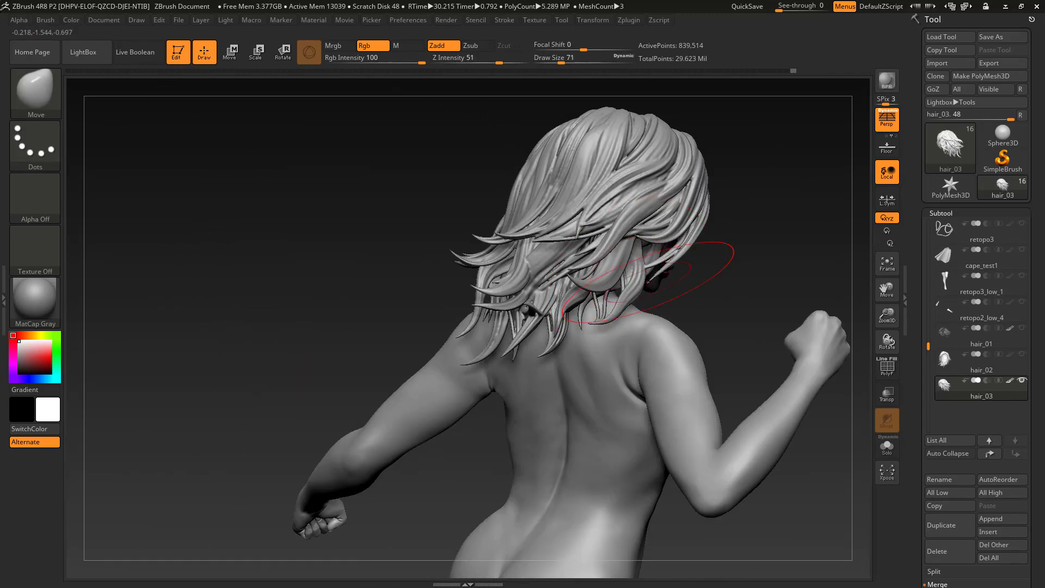
pyautogui.moveTo(719, 267); pyautogui.dragTo(484, 245)
pyautogui.moveTo(552, 214)
pyautogui.mouseDown()
pyautogui.moveTo(747, 200)
pyautogui.moveTo(725, 158)
pyautogui.mouseUp()
# Step: Set the draw size to 116 and adjust the hair's overall silhouette with the Move brush
pyautogui.press('s')
pyautogui.moveTo(565, 199); pyautogui.dragTo(561, 199)
pyautogui.moveTo(697, 218)
pyautogui.mouseDown()
pyautogui.moveTo(593, 234)
pyautogui.moveTo(667, 288)
pyautogui.moveTo(642, 210)
pyautogui.moveTo(624, 205)
pyautogui.mouseUp()
pyautogui.press('s')
pyautogui.moveTo(700, 157); pyautogui.dragTo(670, 264)
# Step: Turn off the polypaint display of the costume_pose07 and eyes subtools
pyautogui.moveTo(929, 346); pyautogui.dragTo(928, 224)
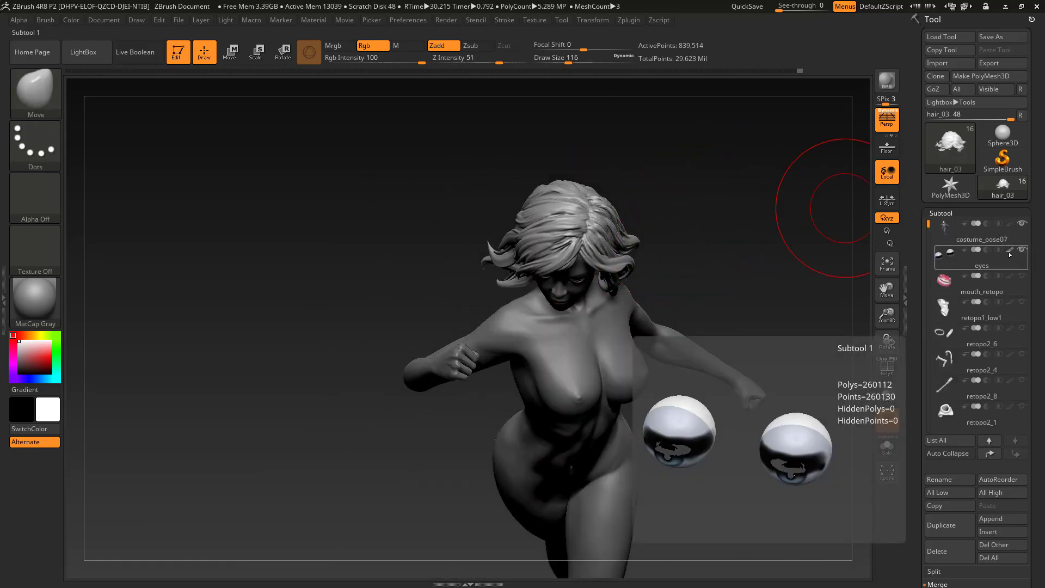
pyautogui.moveTo(724, 359)
pyautogui.mouseDown()
pyautogui.moveTo(706, 279)
pyautogui.moveTo(697, 354)
pyautogui.mouseUp()
pyautogui.moveTo(511, 323); pyautogui.dragTo(504, 330)
pyautogui.moveTo(691, 348); pyautogui.dragTo(659, 272)
# Step: Reshape the front volume and the rear locks with the Move brush, using draw sizes 104 and 51
pyautogui.press('s')
pyautogui.moveTo(408, 355); pyautogui.dragTo(405, 355)
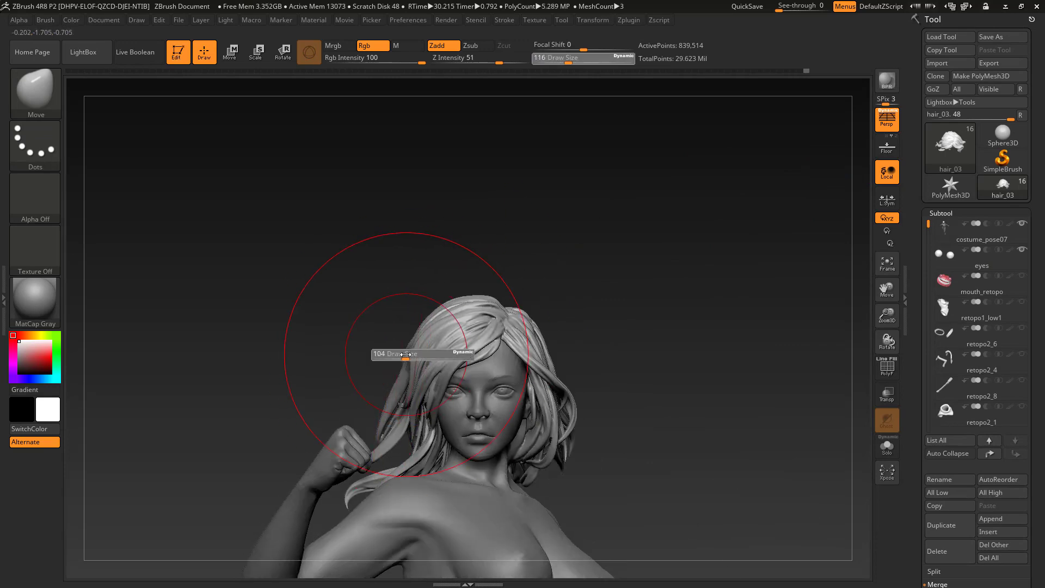
pyautogui.moveTo(609, 336); pyautogui.dragTo(597, 267)
pyautogui.press('s')
pyautogui.moveTo(596, 267); pyautogui.dragTo(560, 272)
pyautogui.moveTo(599, 307)
pyautogui.mouseDown()
pyautogui.moveTo(664, 340)
pyautogui.moveTo(694, 342)
pyautogui.mouseUp()
pyautogui.moveTo(305, 405); pyautogui.dragTo(312, 410)
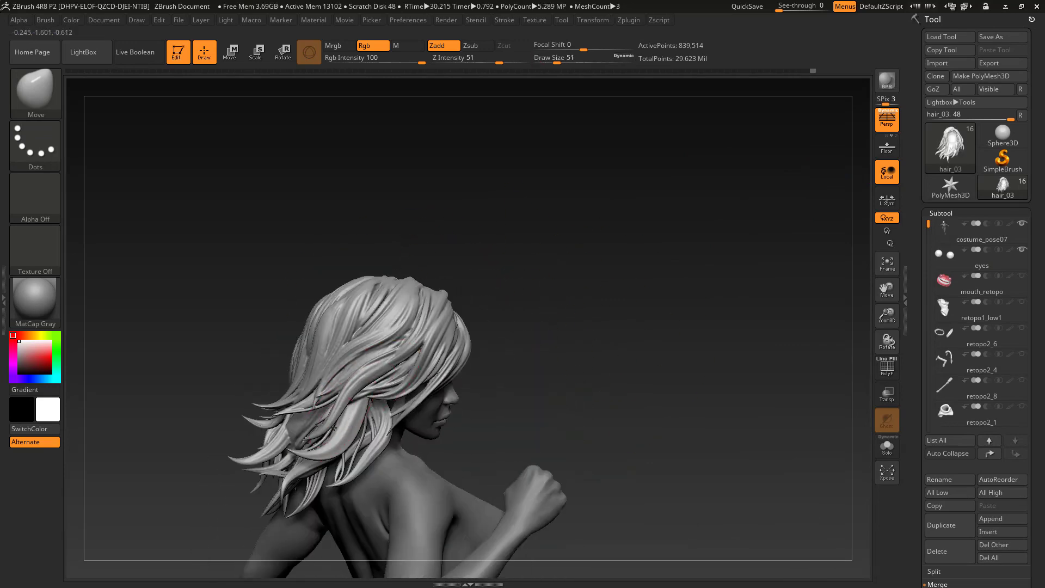
# Step: Refine the flowing locks behind the neck and beside the raised fist with Move at draw sizes 41 and 35
pyautogui.moveTo(664, 337); pyautogui.dragTo(577, 339)
pyautogui.moveTo(579, 299); pyautogui.dragTo(647, 272)
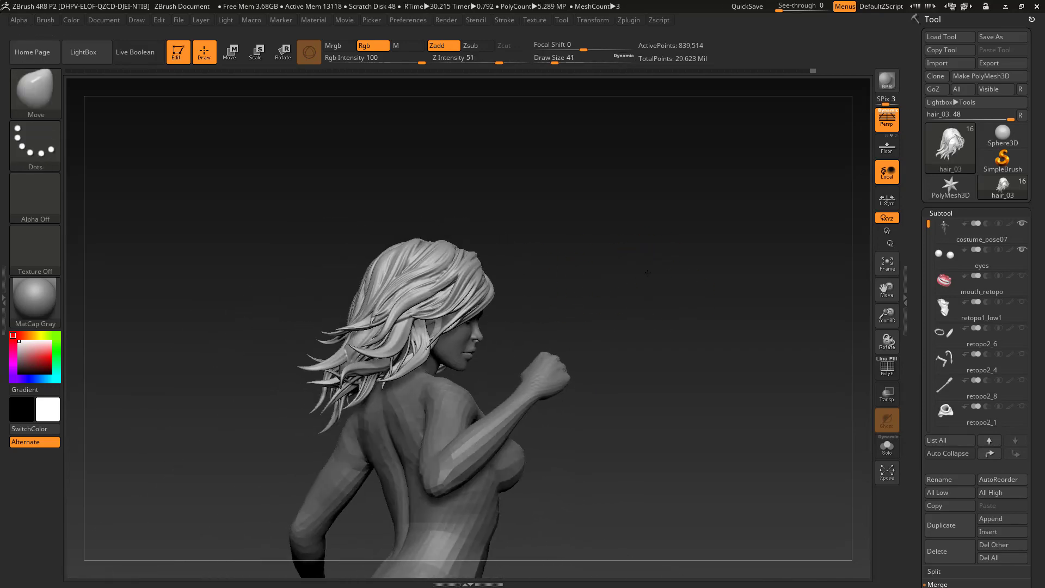
pyautogui.moveTo(488, 294)
pyautogui.mouseDown()
pyautogui.moveTo(468, 303)
pyautogui.moveTo(471, 339)
pyautogui.moveTo(518, 313)
pyautogui.moveTo(574, 305)
pyautogui.moveTo(634, 329)
pyautogui.moveTo(546, 296)
pyautogui.moveTo(532, 303)
pyautogui.moveTo(708, 344)
pyautogui.mouseUp()
pyautogui.press('s')
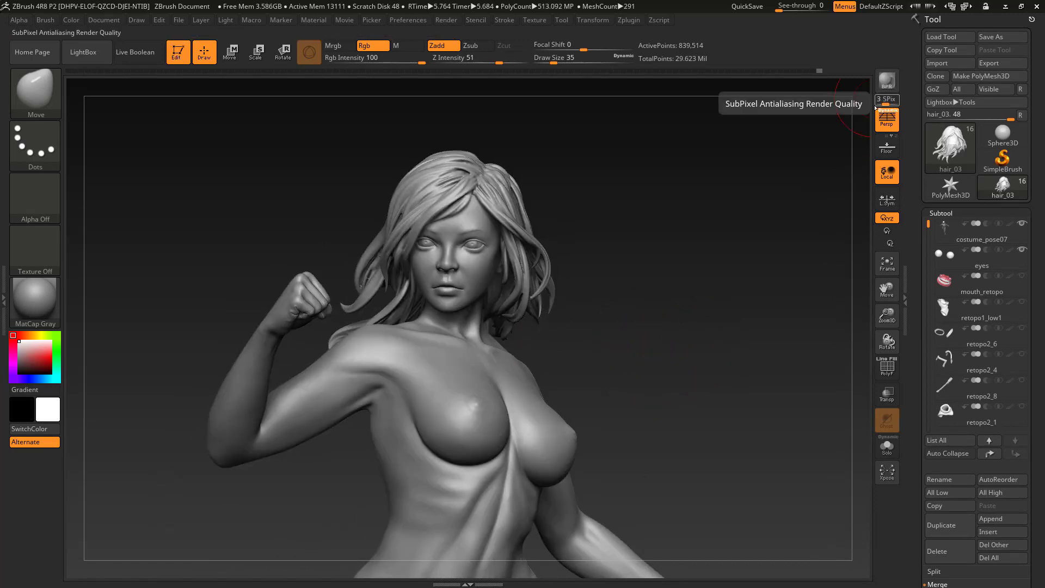
pyautogui.moveTo(363, 290)
pyautogui.mouseDown()
pyautogui.moveTo(703, 337)
pyautogui.moveTo(832, 162)
pyautogui.mouseUp()
# Step: Set the draw size to 56 and push the windblown side hair into a better silhouette with Move
pyautogui.press('s')
pyautogui.moveTo(563, 299); pyautogui.dragTo(573, 299)
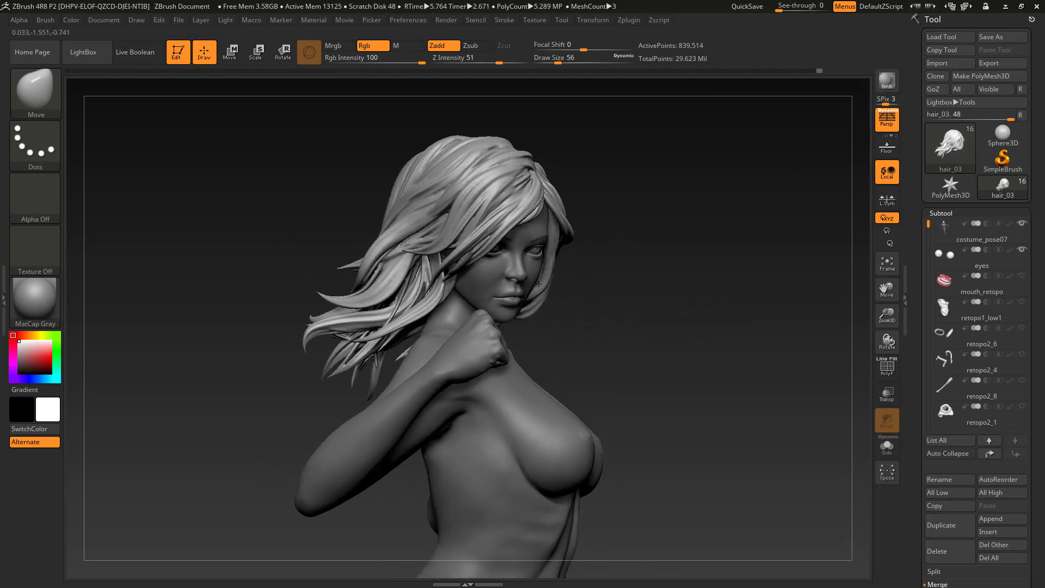
pyautogui.moveTo(746, 305)
pyautogui.mouseDown()
pyautogui.moveTo(569, 310)
pyautogui.moveTo(604, 305)
pyautogui.mouseUp()
pyautogui.moveTo(479, 283)
pyautogui.mouseDown()
pyautogui.moveTo(724, 272)
pyautogui.moveTo(626, 268)
pyautogui.mouseUp()
# Step: Set the draw size to 41 and adjust the hair beside the face, checking the shape from front and back
pyautogui.press('s')
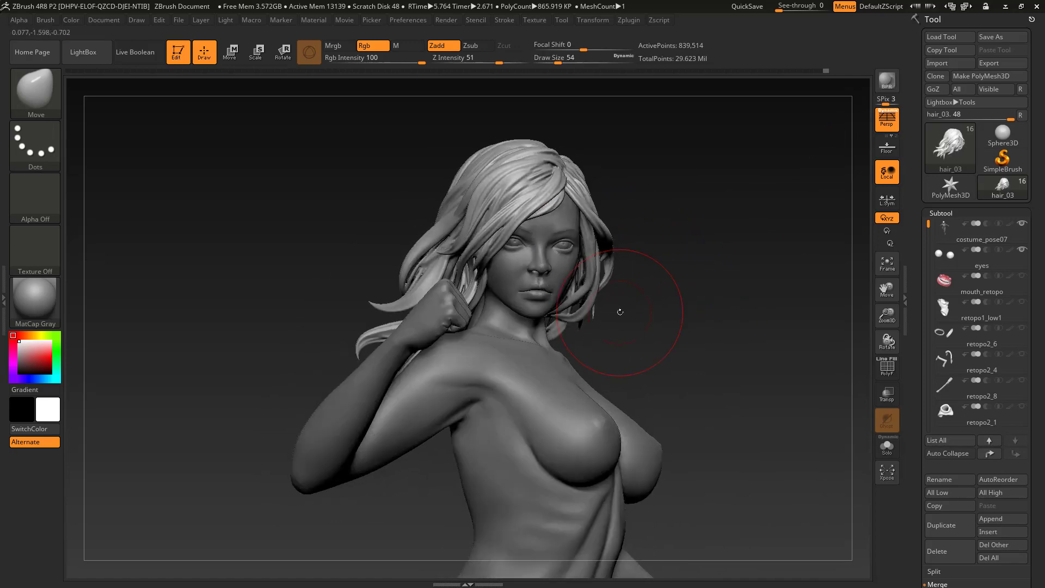
pyautogui.moveTo(618, 315); pyautogui.dragTo(730, 303)
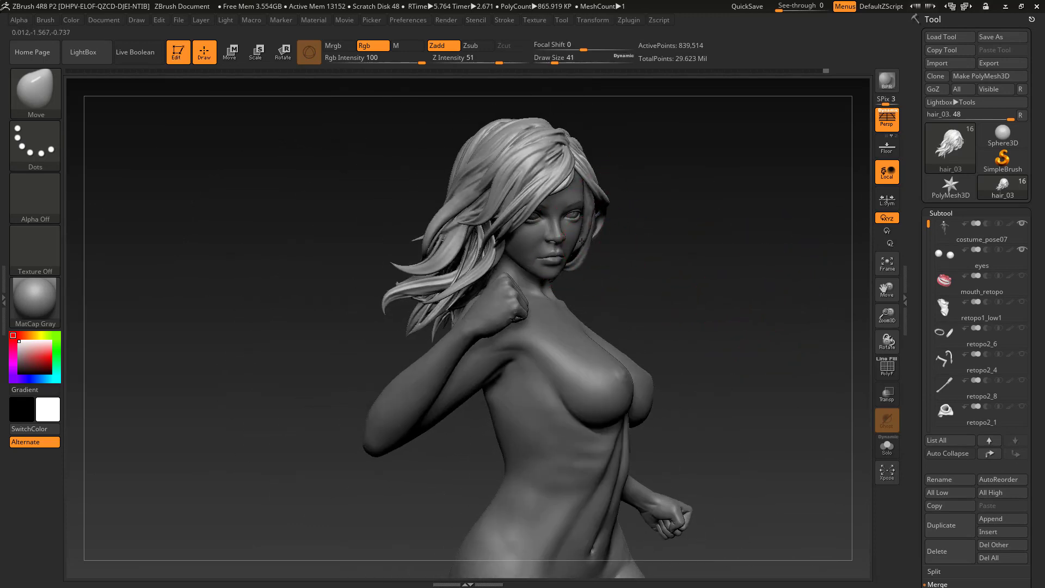
pyautogui.moveTo(590, 224); pyautogui.dragTo(752, 331)
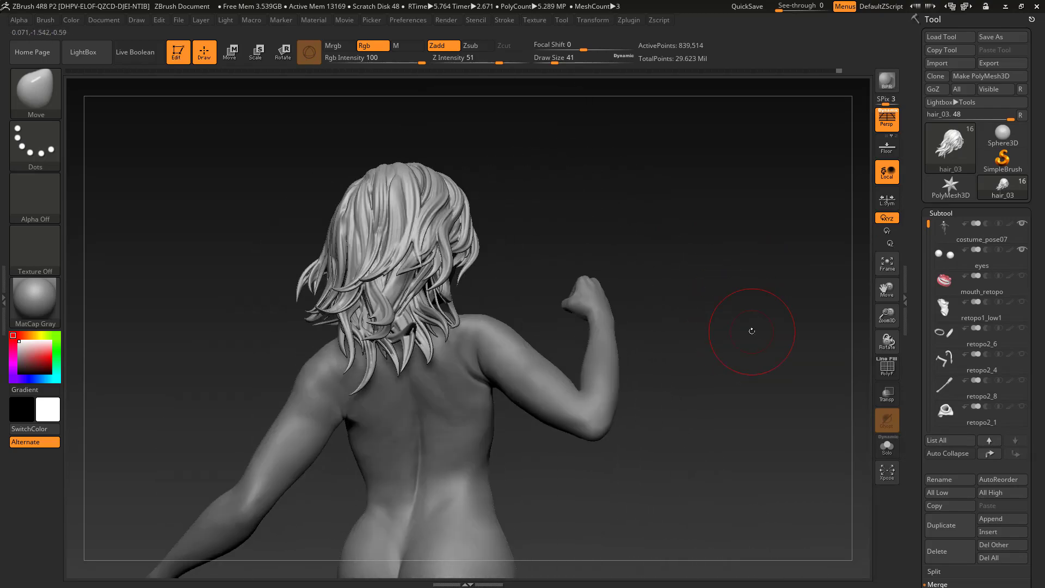
pyautogui.moveTo(632, 322); pyautogui.dragTo(727, 327)
pyautogui.keyDown('alt'); pyautogui.moveTo(727, 327); pyautogui.dragTo(718, 370); pyautogui.keyUp('alt')
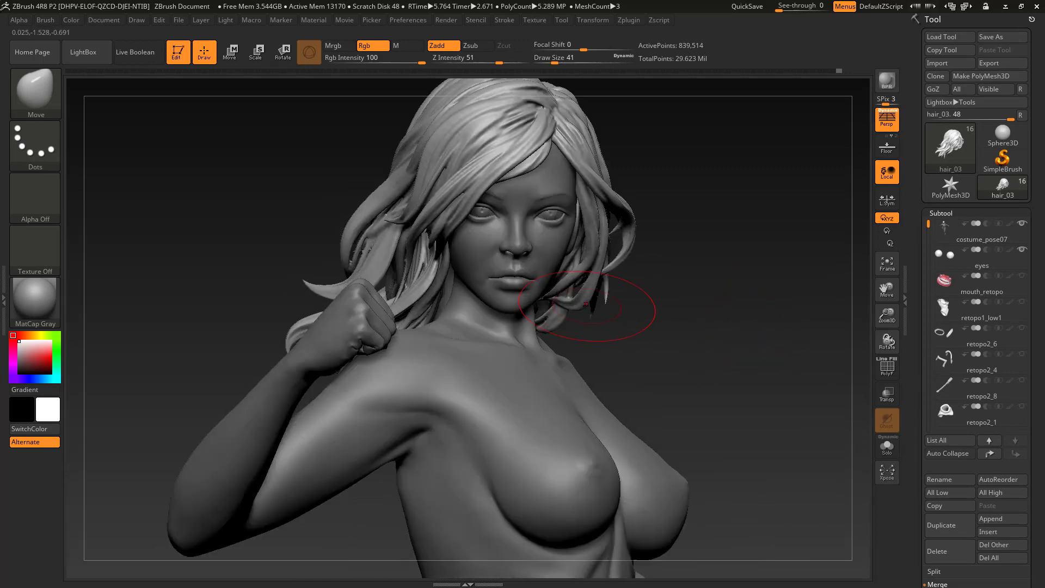
# Step: Set the draw size to 23 and fine-tune the thin locks beside the cheek with the Move brush
pyautogui.press('s')
pyautogui.click(569, 279)
pyautogui.moveTo(620, 331)
pyautogui.mouseDown()
pyautogui.moveTo(648, 340)
pyautogui.moveTo(790, 290)
pyautogui.moveTo(733, 279)
pyautogui.moveTo(716, 245)
pyautogui.mouseUp()
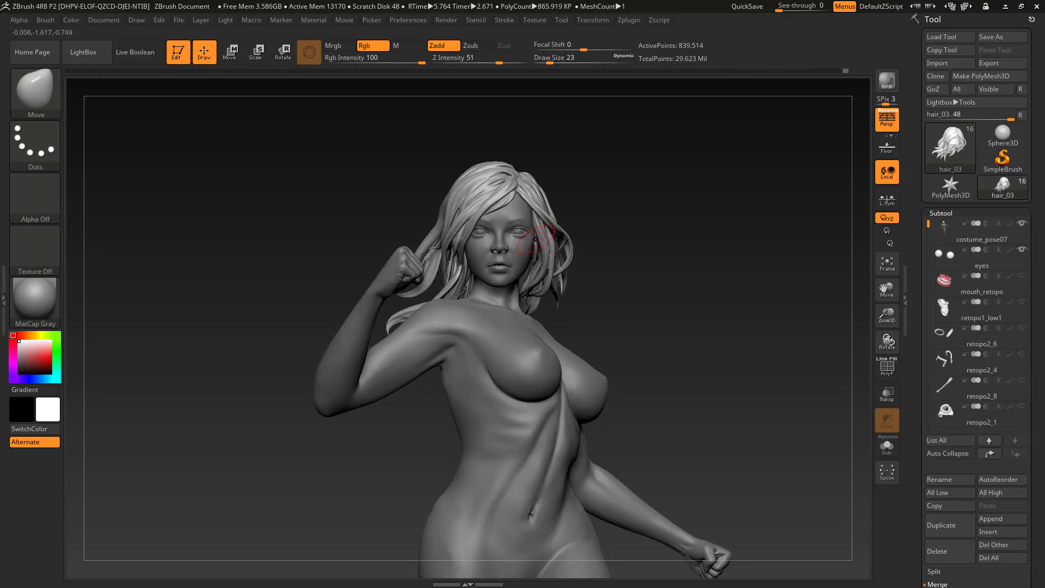
pyautogui.moveTo(642, 289); pyautogui.dragTo(626, 338)
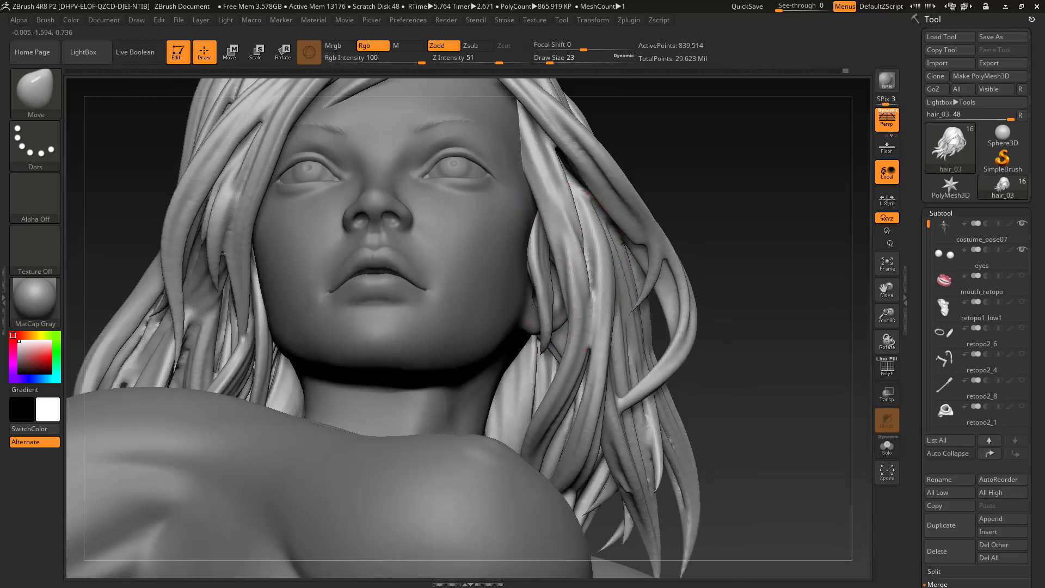
pyautogui.keyDown('alt'); pyautogui.moveTo(746, 332); pyautogui.dragTo(751, 261); pyautogui.keyUp('alt')
# Step: Save the tool as costume_pose07.ztl and isolate the hair_03 subtool
pyautogui.click(1002, 36)
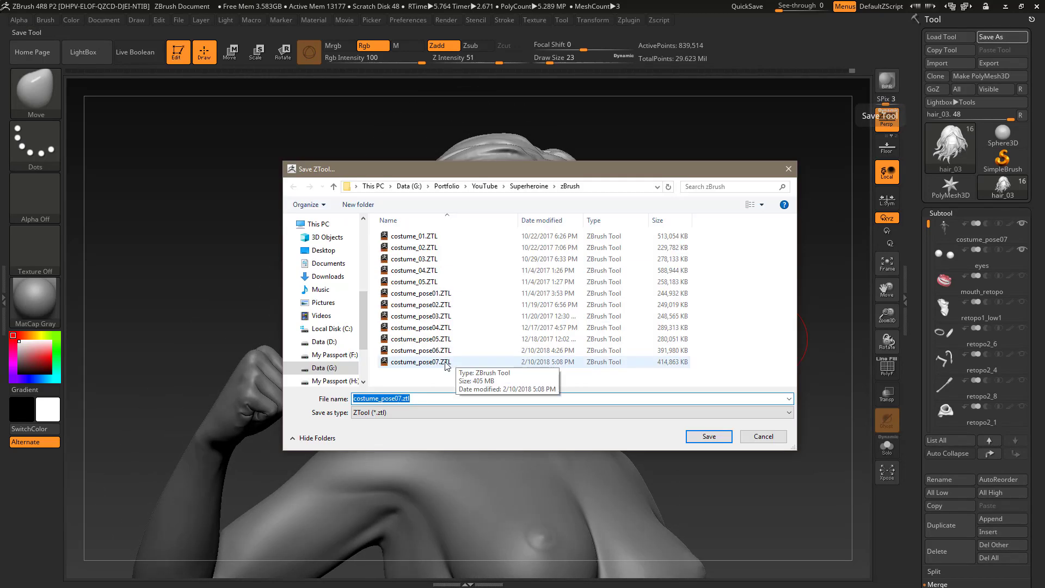
pyautogui.press('Return')
pyautogui.hotkey('alt', 's')
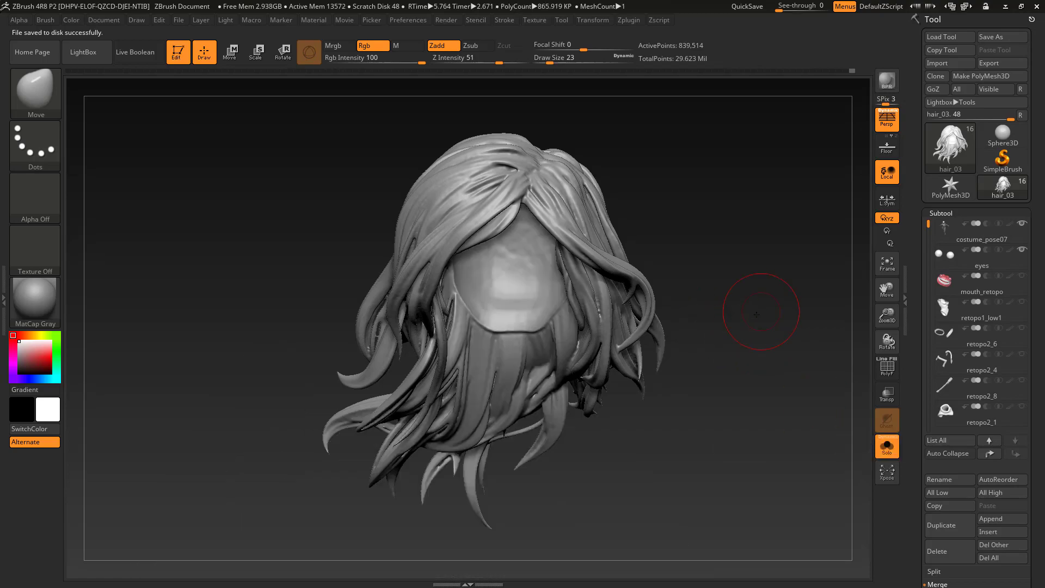
pyautogui.moveTo(765, 311); pyautogui.dragTo(730, 320)
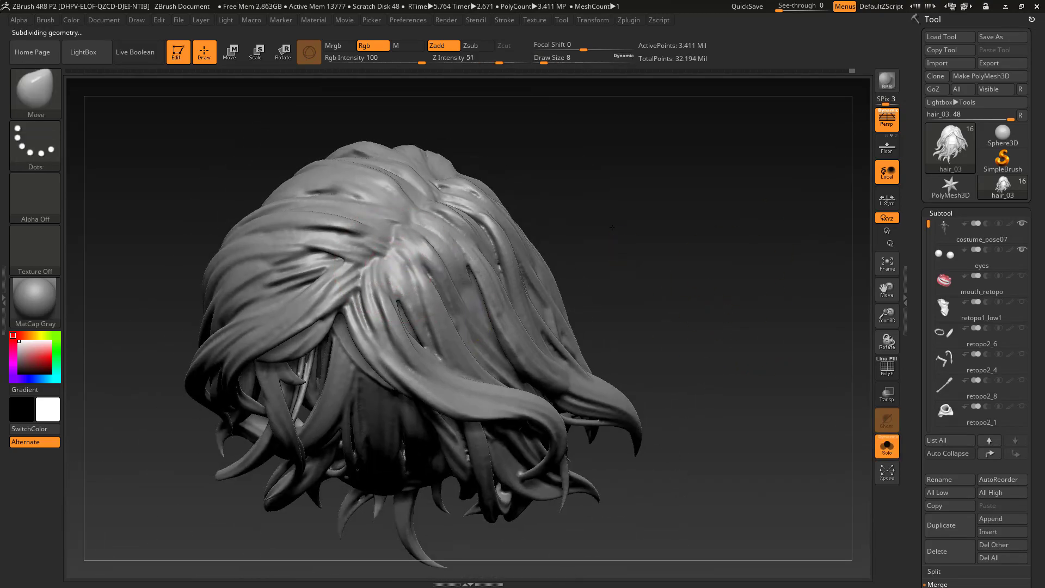
pyautogui.press('b')
pyautogui.press('m')
pyautogui.press('v')
pyautogui.moveTo(724, 366)
pyautogui.mouseDown()
pyautogui.moveTo(784, 326)
pyautogui.moveTo(735, 283)
pyautogui.moveTo(687, 261)
pyautogui.moveTo(775, 345)
pyautogui.moveTo(730, 332)
pyautogui.moveTo(707, 376)
pyautogui.mouseUp()
pyautogui.press('b')
pyautogui.press('m')
pyautogui.press('v')
pyautogui.moveTo(439, 203)
pyautogui.mouseDown()
pyautogui.moveTo(305, 179)
pyautogui.moveTo(256, 148)
pyautogui.mouseUp()
# Step: Switch to the DamStandard brush, adjust its stroke options, and carve and smooth strand grooves running back from the parting at draw size 8
pyautogui.press('b')
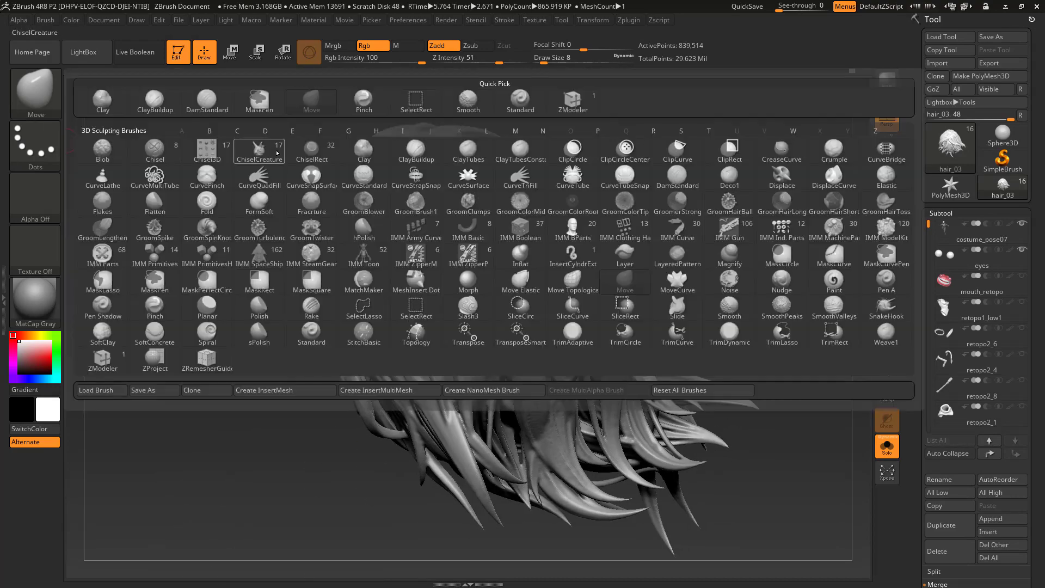
pyautogui.press('d')
pyautogui.press('s')
pyautogui.click(505, 20)
pyautogui.click(533, 186)
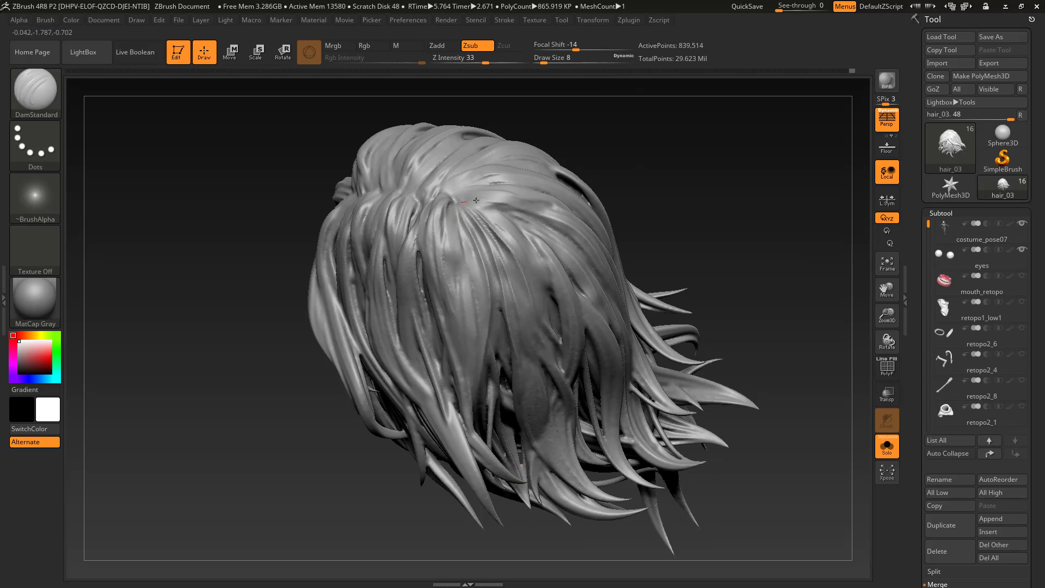
pyautogui.moveTo(476, 200)
pyautogui.mouseDown()
pyautogui.moveTo(586, 244)
pyautogui.moveTo(549, 229)
pyautogui.mouseUp()
pyautogui.moveTo(763, 239); pyautogui.dragTo(702, 223)
pyautogui.moveTo(474, 201); pyautogui.dragTo(533, 272)
pyautogui.keyDown('shift'); pyautogui.moveTo(537, 253); pyautogui.dragTo(539, 291); pyautogui.keyUp('shift')
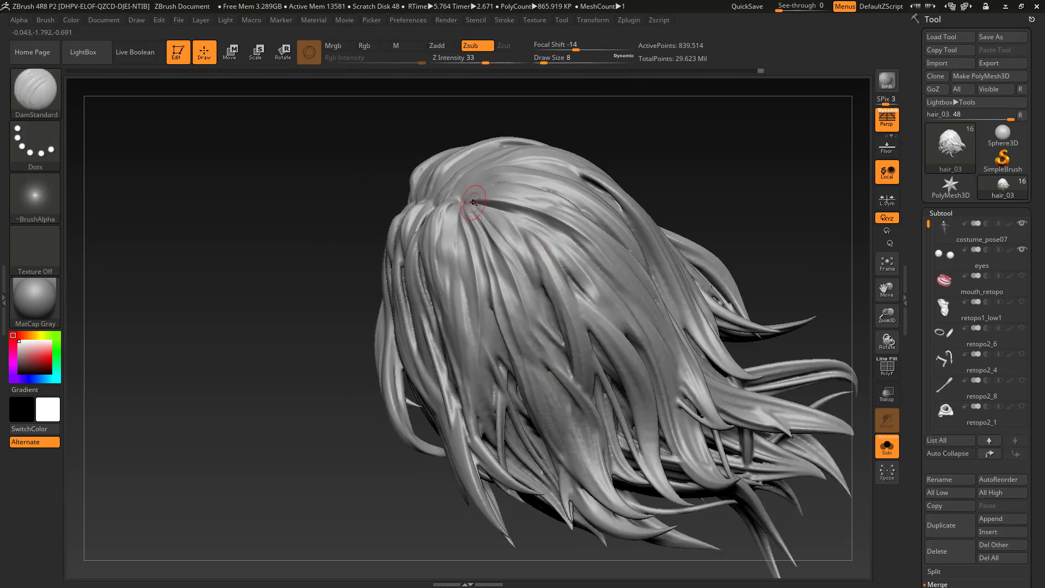
# Step: Carve long strand grooves down the side of the head from the crown with DamStandard, smoothing near the parting
pyautogui.moveTo(467, 213); pyautogui.dragTo(450, 368)
pyautogui.moveTo(762, 240); pyautogui.dragTo(695, 232)
pyautogui.keyDown('shift'); pyautogui.moveTo(489, 225); pyautogui.dragTo(512, 245); pyautogui.keyUp('shift')
pyautogui.moveTo(464, 240); pyautogui.dragTo(484, 380)
pyautogui.moveTo(516, 410); pyautogui.dragTo(457, 402, button='right')
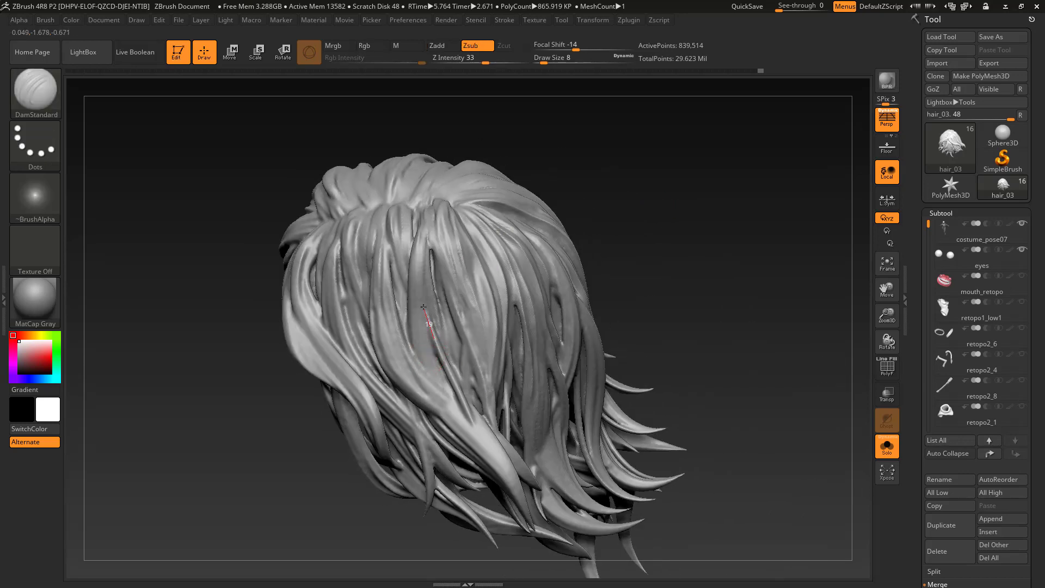
# Step: Deepen the gaps between the long side strands and near their lower ends with DamStandard
pyautogui.moveTo(427, 322)
pyautogui.mouseDown()
pyautogui.moveTo(421, 236)
pyautogui.moveTo(444, 403)
pyautogui.mouseUp()
pyautogui.moveTo(702, 268); pyautogui.dragTo(635, 262)
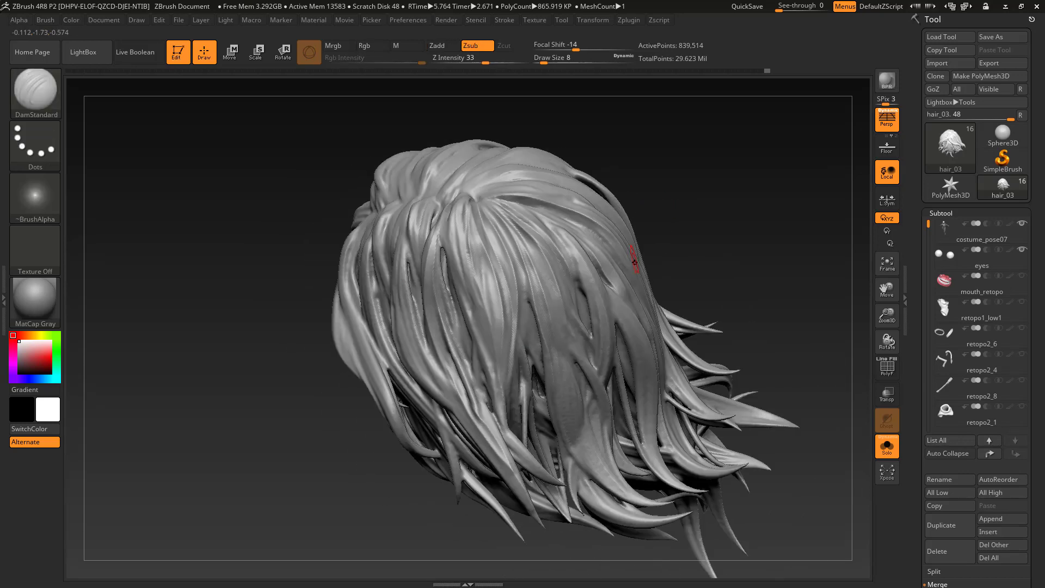
pyautogui.moveTo(515, 479); pyautogui.dragTo(522, 493)
pyautogui.moveTo(479, 479); pyautogui.dragTo(524, 452, button='right')
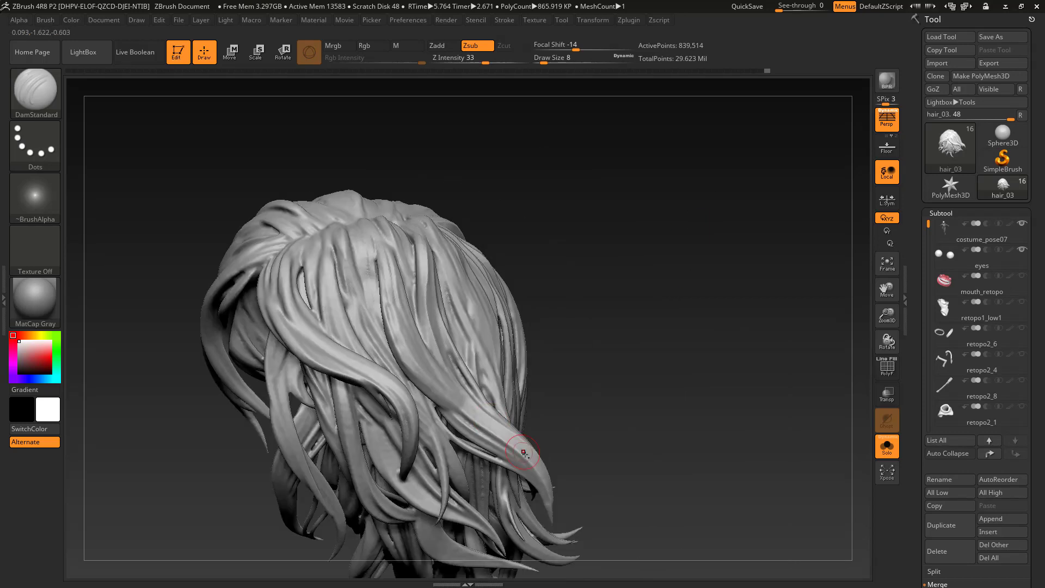
# Step: Carve creases along the large curved locks at the side of the hair, following their flow from root to tip
pyautogui.moveTo(419, 368); pyautogui.dragTo(394, 279)
pyautogui.moveTo(536, 422); pyautogui.dragTo(502, 428, button='right')
pyautogui.moveTo(536, 355); pyautogui.dragTo(482, 357, button='right')
pyautogui.moveTo(523, 459)
pyautogui.mouseDown()
pyautogui.moveTo(451, 404)
pyautogui.moveTo(400, 275)
pyautogui.mouseUp()
pyautogui.moveTo(469, 313); pyautogui.dragTo(531, 312, button='right')
pyautogui.moveTo(311, 260)
pyautogui.mouseDown()
pyautogui.moveTo(317, 329)
pyautogui.moveTo(411, 449)
pyautogui.mouseUp()
pyautogui.moveTo(392, 522); pyautogui.dragTo(437, 442, button='right')
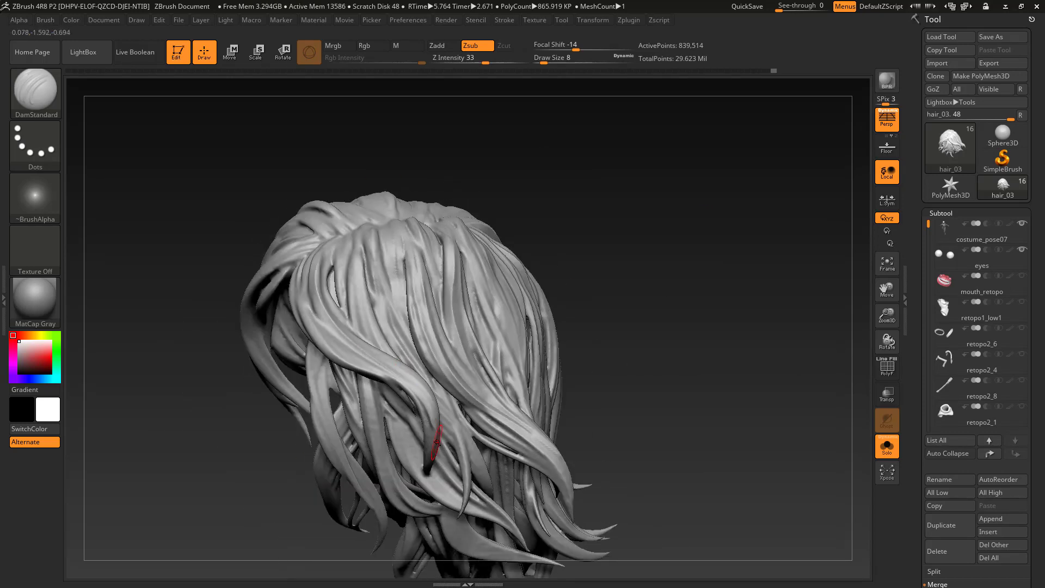
# Step: Sharpen the grooves along the front curling lock and the strands hanging beneath it
pyautogui.moveTo(316, 300); pyautogui.dragTo(311, 281)
pyautogui.moveTo(381, 403); pyautogui.dragTo(332, 349, button='right')
pyautogui.moveTo(405, 377)
pyautogui.mouseDown()
pyautogui.moveTo(434, 442)
pyautogui.moveTo(401, 487)
pyautogui.mouseUp()
pyautogui.moveTo(376, 337); pyautogui.dragTo(397, 371, button='right')
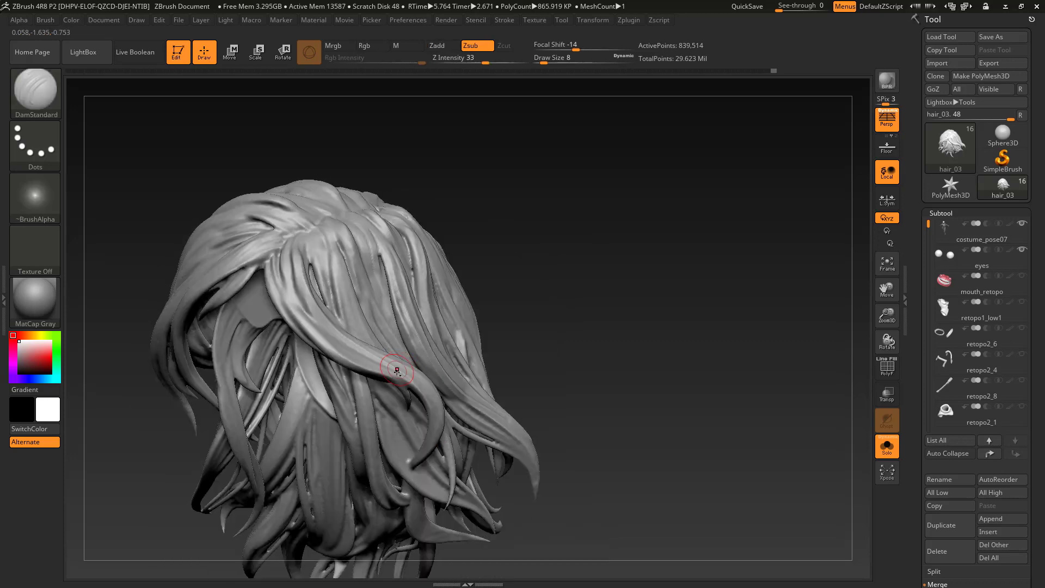
# Step: Set the draw size to 6 and carve fine grooves along the front lock framing the face opening
pyautogui.moveTo(575, 326); pyautogui.dragTo(604, 348, button='right')
pyautogui.press('s')
pyautogui.click(311, 341)
pyautogui.moveTo(275, 283); pyautogui.dragTo(381, 421)
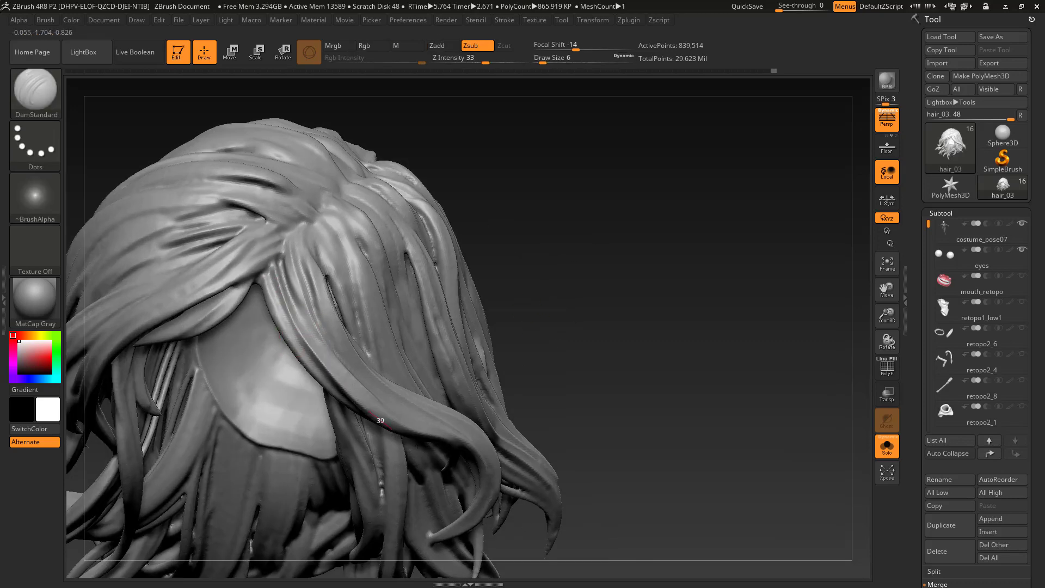
pyautogui.moveTo(305, 305); pyautogui.dragTo(379, 261, button='right')
pyautogui.moveTo(280, 275); pyautogui.dragTo(352, 379)
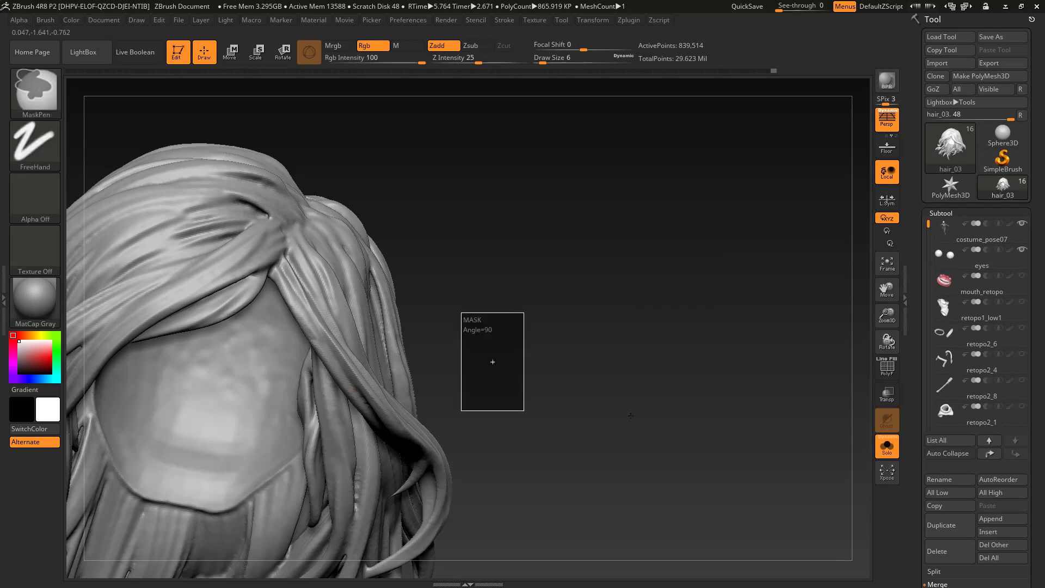
# Step: Remesh the hair with DynaMesh and carve fine strand lines into the locks falling from the parting
pyautogui.keyDown('ctrl'); pyautogui.moveTo(492, 361); pyautogui.dragTo(498, 335, button='right'); pyautogui.keyUp('ctrl')
pyautogui.moveTo(498, 335)
pyautogui.mouseDown(button='right')
pyautogui.moveTo(555, 251)
pyautogui.moveTo(537, 321)
pyautogui.mouseUp(button='right')
pyautogui.moveTo(329, 242); pyautogui.dragTo(331, 322)
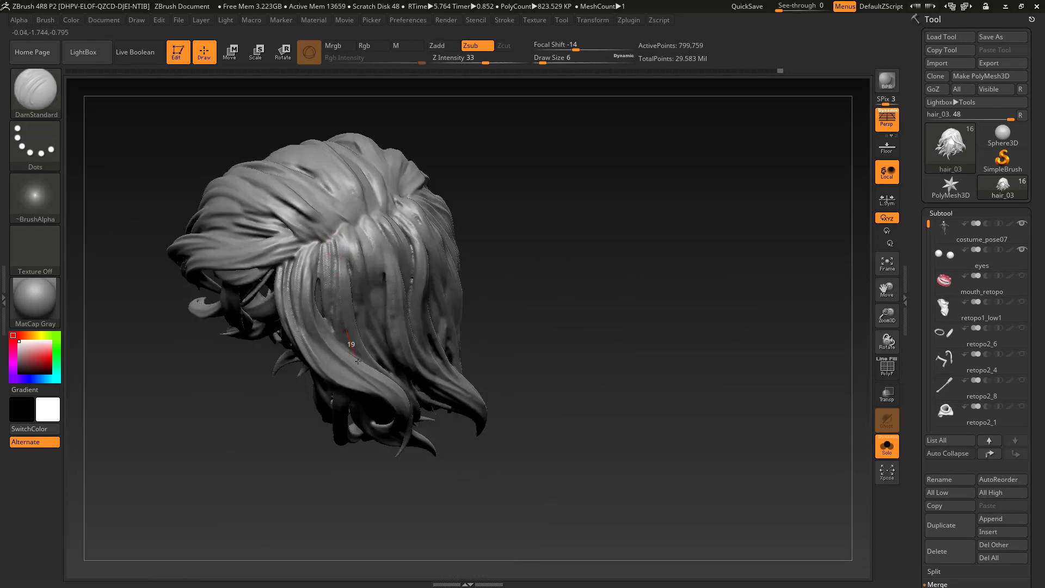
pyautogui.moveTo(344, 229); pyautogui.dragTo(360, 308)
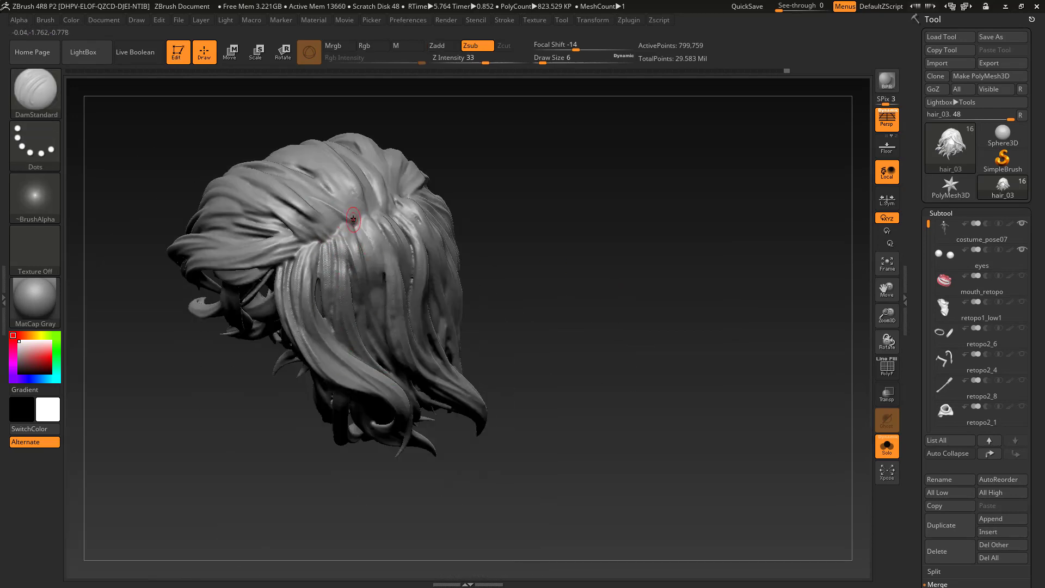
# Step: Carve strand grooves across the top of the head, sweeping back from the parting
pyautogui.moveTo(353, 188); pyautogui.dragTo(333, 238, button='right')
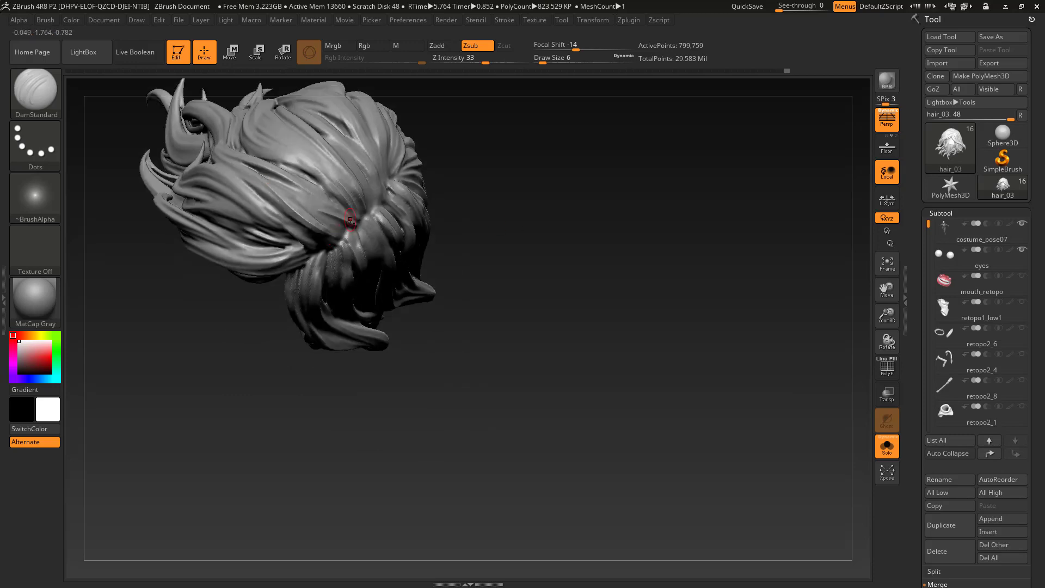
pyautogui.moveTo(304, 192); pyautogui.dragTo(334, 209)
pyautogui.moveTo(492, 228); pyautogui.dragTo(518, 305)
pyautogui.moveTo(417, 401); pyautogui.dragTo(396, 382)
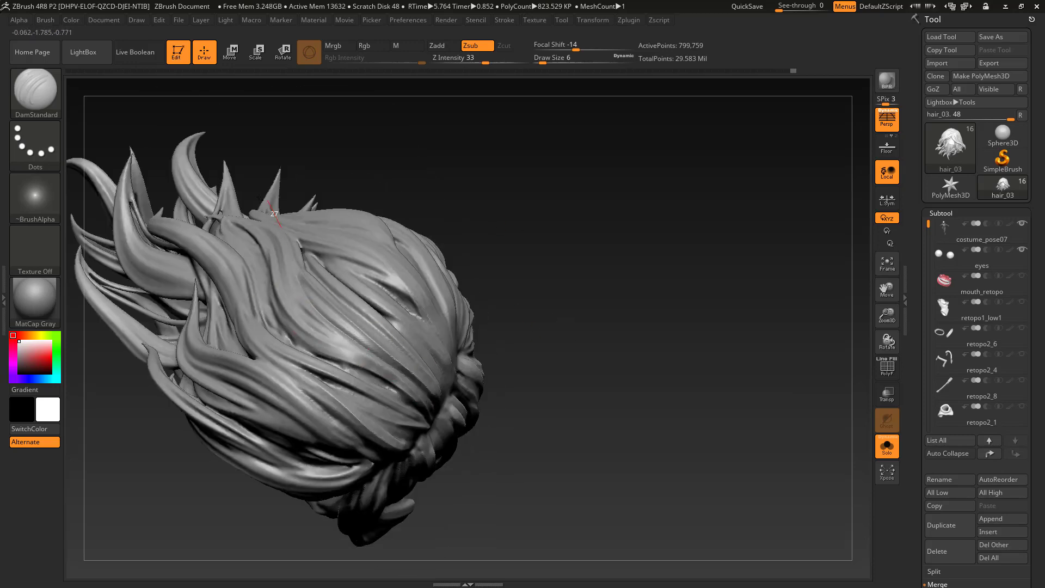
# Step: Deepen the creases between the strands from the crown towards the back of the head
pyautogui.moveTo(545, 256)
pyautogui.mouseDown()
pyautogui.moveTo(579, 362)
pyautogui.moveTo(566, 349)
pyautogui.mouseUp()
pyautogui.moveTo(477, 407); pyautogui.dragTo(451, 311)
pyautogui.moveTo(481, 259); pyautogui.dragTo(436, 305)
pyautogui.moveTo(479, 403); pyautogui.dragTo(497, 333)
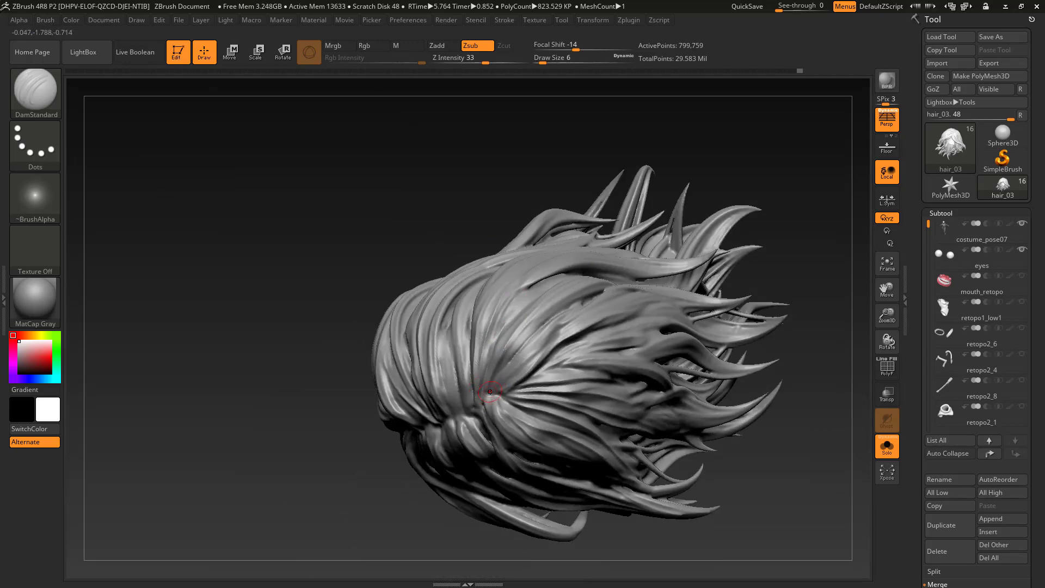
# Step: Carve strand grooves radiating from the crown whorl out into the rear locks with DamStandard
pyautogui.moveTo(490, 391); pyautogui.dragTo(549, 336)
pyautogui.moveTo(588, 188); pyautogui.dragTo(622, 278)
pyautogui.moveTo(583, 316); pyautogui.dragTo(604, 312)
pyautogui.moveTo(673, 199); pyautogui.dragTo(678, 316)
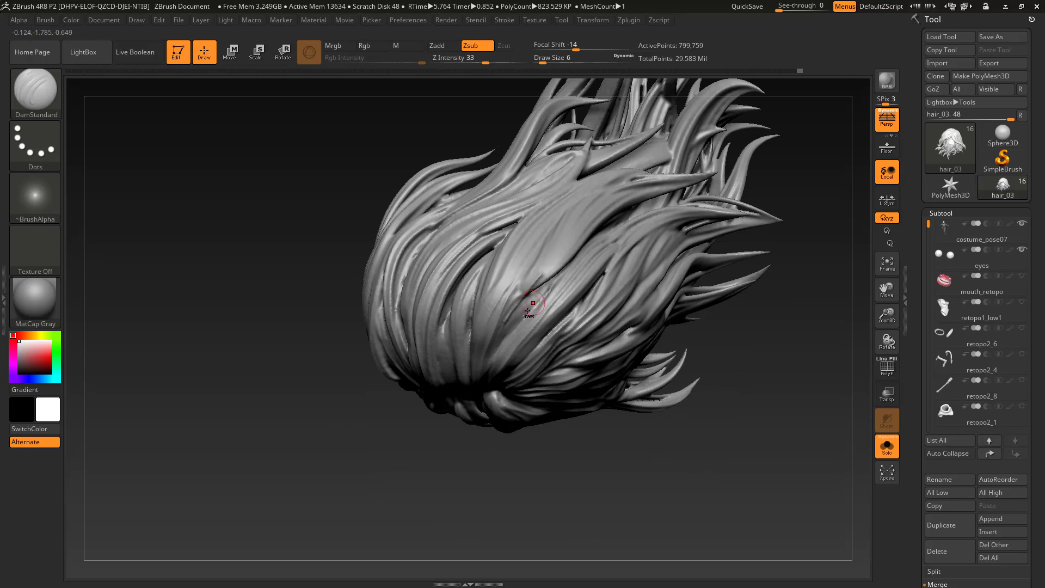
pyautogui.moveTo(550, 262); pyautogui.dragTo(548, 253)
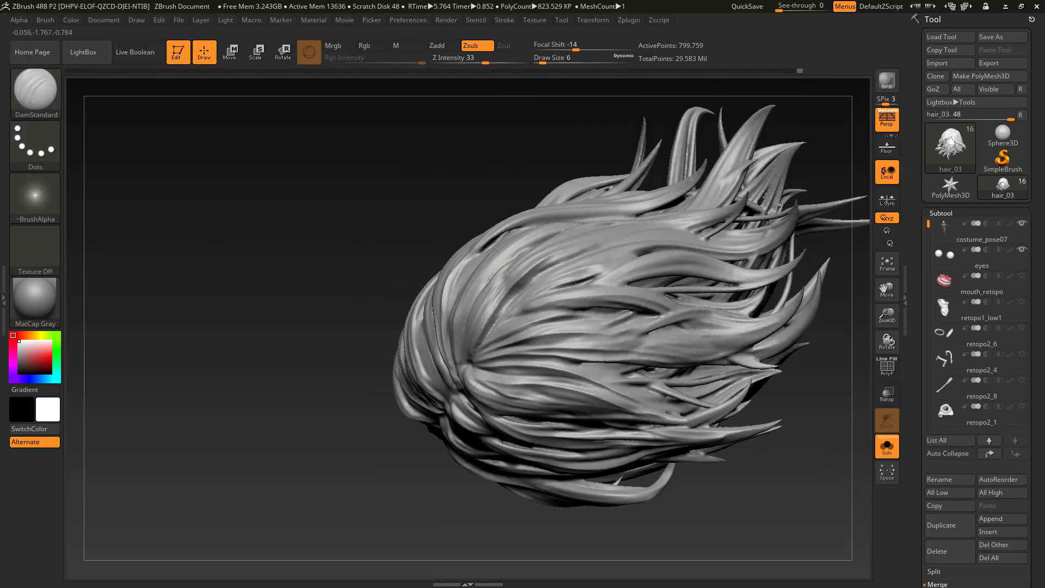
# Step: Smooth the strands near the crown and carve DamStandard grooves down the locks at the back of the head
pyautogui.press('shift')
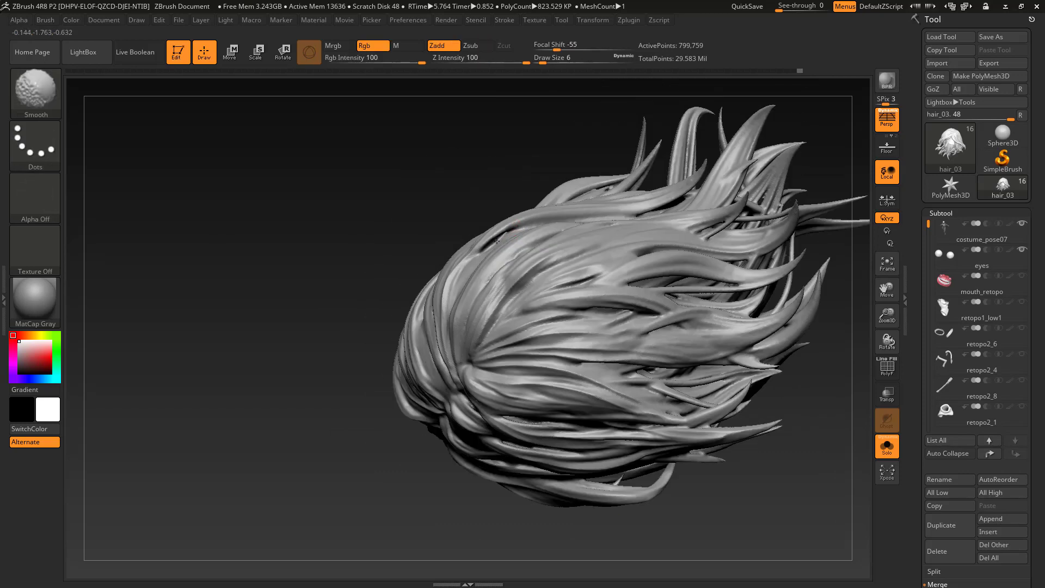
pyautogui.keyDown('shift'); pyautogui.moveTo(423, 203); pyautogui.dragTo(521, 229); pyautogui.keyUp('shift')
pyautogui.moveTo(397, 167); pyautogui.dragTo(554, 374)
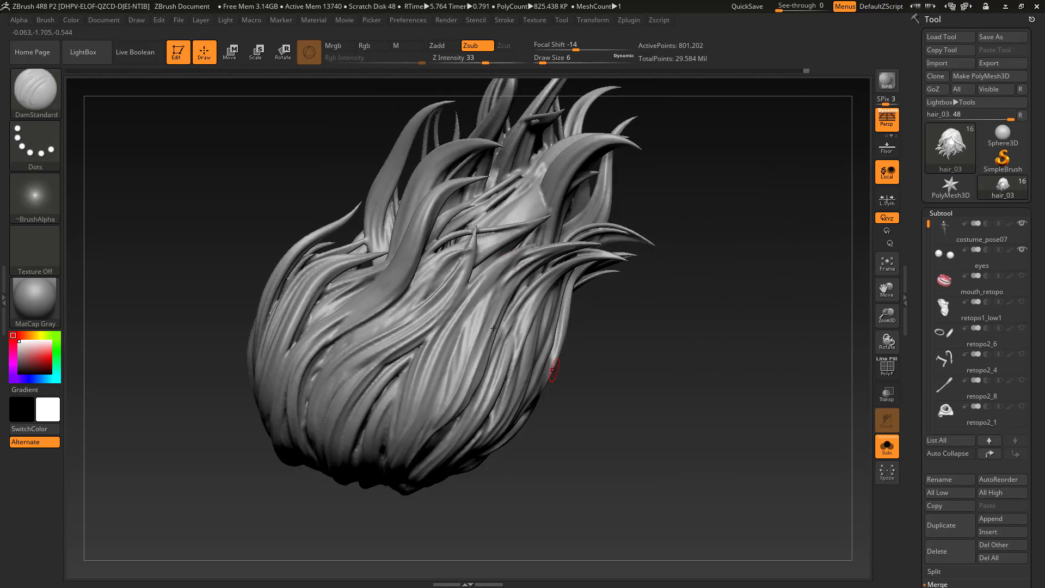
pyautogui.moveTo(648, 415); pyautogui.dragTo(653, 413)
pyautogui.moveTo(522, 259); pyautogui.dragTo(470, 307)
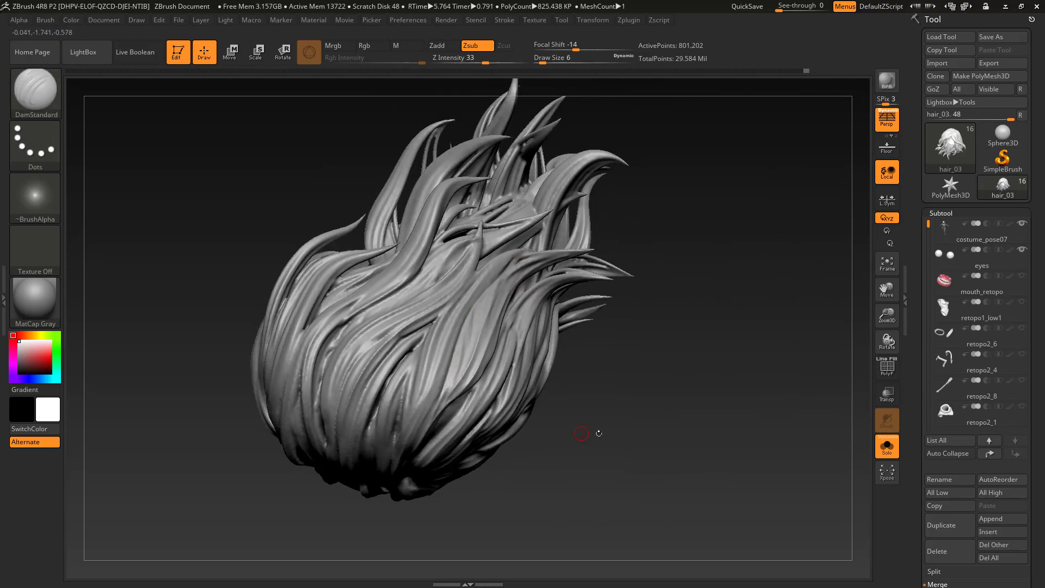
pyautogui.moveTo(599, 434); pyautogui.dragTo(385, 341)
pyautogui.moveTo(564, 320); pyautogui.dragTo(578, 322)
pyautogui.moveTo(714, 384); pyautogui.dragTo(645, 367)
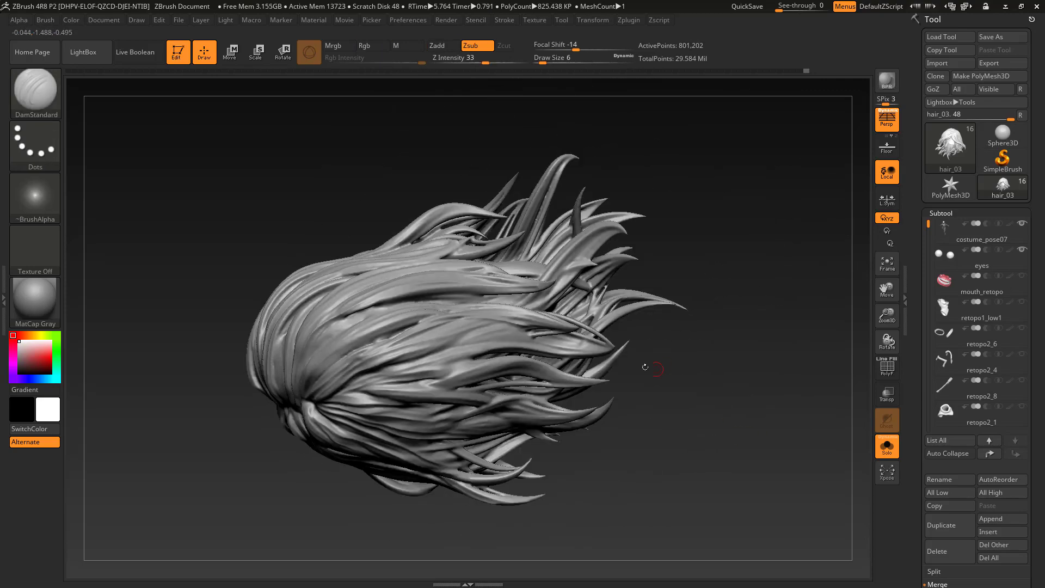
# Step: Carve strand grooves from the crown whorl along the swept-back locks and down the side of the head
pyautogui.moveTo(450, 344); pyautogui.dragTo(436, 347)
pyautogui.moveTo(702, 370); pyautogui.dragTo(656, 316)
pyautogui.moveTo(416, 340); pyautogui.dragTo(529, 357)
pyautogui.moveTo(700, 445)
pyautogui.mouseDown()
pyautogui.moveTo(635, 276)
pyautogui.moveTo(567, 311)
pyautogui.moveTo(544, 345)
pyautogui.mouseUp()
pyautogui.moveTo(539, 353); pyautogui.dragTo(523, 365)
pyautogui.moveTo(474, 429); pyautogui.dragTo(470, 436)
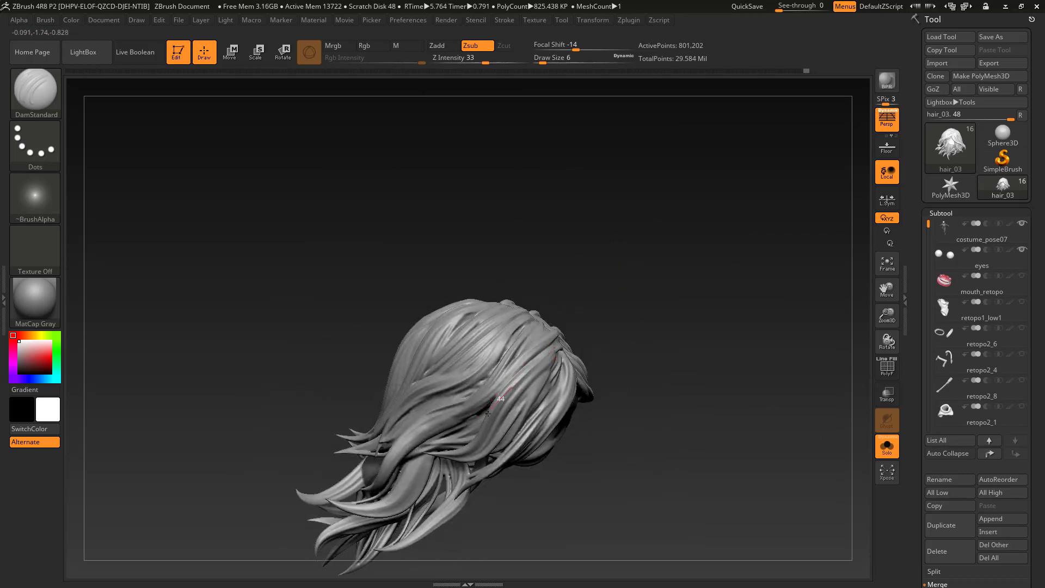
# Step: Carve strand grooves down the side locks that fall from the front of the parting beside the face
pyautogui.moveTo(702, 400); pyautogui.dragTo(651, 392)
pyautogui.moveTo(568, 353); pyautogui.dragTo(544, 365)
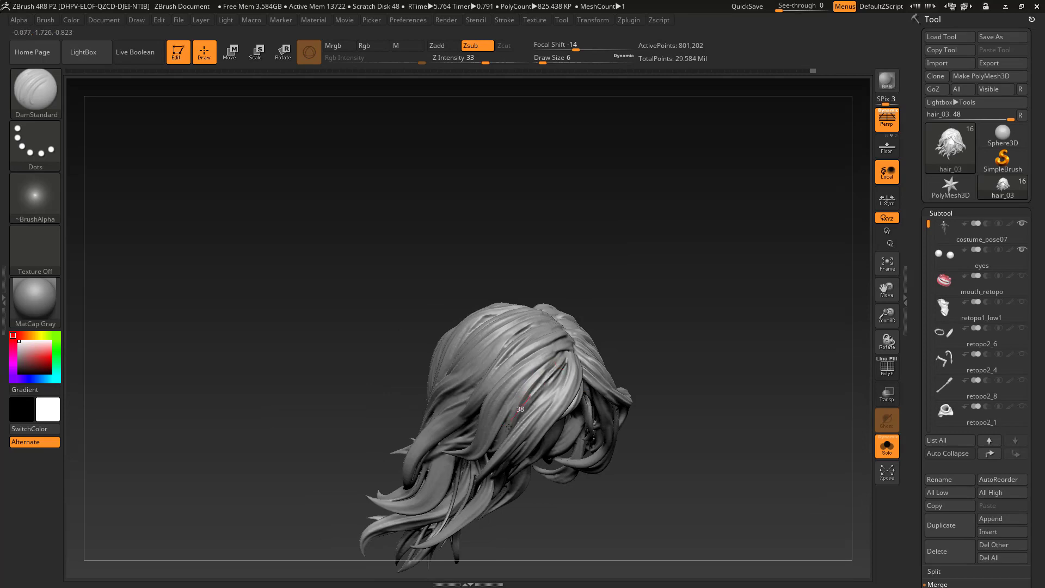
pyautogui.moveTo(509, 427); pyautogui.dragTo(504, 435)
pyautogui.keyDown('alt'); pyautogui.moveTo(702, 424); pyautogui.dragTo(640, 307); pyautogui.keyUp('alt')
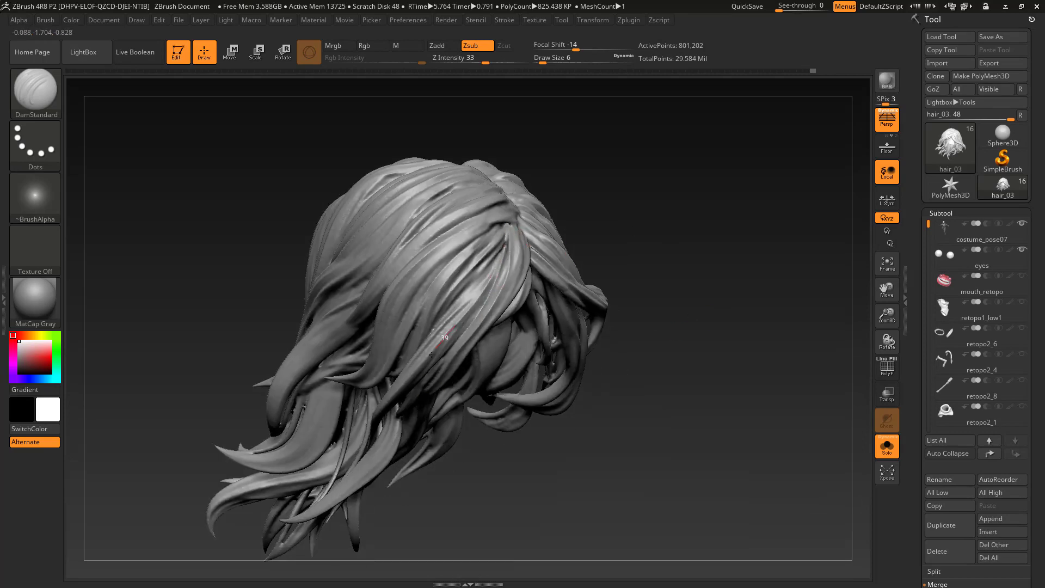
pyautogui.moveTo(432, 355); pyautogui.dragTo(418, 373)
pyautogui.moveTo(702, 348); pyautogui.dragTo(648, 332)
pyautogui.moveTo(518, 233); pyautogui.dragTo(471, 331)
pyautogui.moveTo(697, 283); pyautogui.dragTo(672, 311)
pyautogui.moveTo(527, 226); pyautogui.dragTo(480, 311)
# Step: Refine the fine strand lines where the front locks fan out from the parting, smoothing the roots
pyautogui.moveTo(642, 234)
pyautogui.mouseDown()
pyautogui.moveTo(679, 217)
pyautogui.moveTo(653, 209)
pyautogui.moveTo(675, 227)
pyautogui.mouseUp()
pyautogui.moveTo(522, 222); pyautogui.dragTo(473, 277)
pyautogui.moveTo(681, 245); pyautogui.dragTo(667, 305)
pyautogui.moveTo(519, 226); pyautogui.dragTo(509, 278)
pyautogui.moveTo(686, 261); pyautogui.dragTo(631, 234)
pyautogui.moveTo(486, 245); pyautogui.dragTo(483, 247)
pyautogui.moveTo(642, 229); pyautogui.dragTo(702, 239)
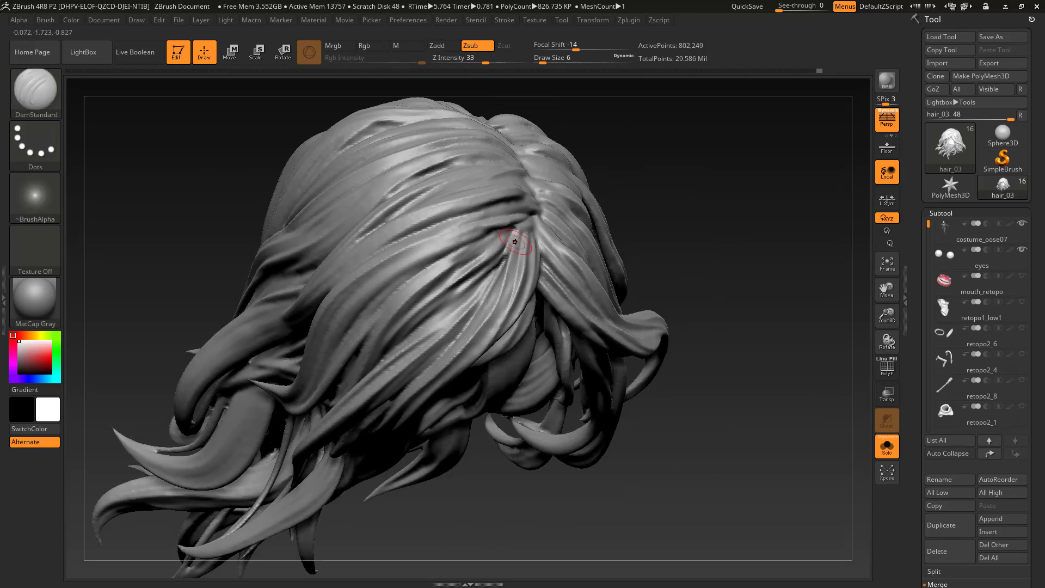
pyautogui.keyDown('shift'); pyautogui.moveTo(514, 240); pyautogui.dragTo(504, 253); pyautogui.keyUp('shift')
pyautogui.moveTo(524, 219)
pyautogui.mouseDown()
pyautogui.moveTo(484, 233)
pyautogui.moveTo(535, 268)
pyautogui.mouseUp()
# Step: Smooth and recarve the strands running over the top and side of the head from the parting
pyautogui.moveTo(702, 240); pyautogui.dragTo(637, 229)
pyautogui.moveTo(544, 199)
pyautogui.mouseDown()
pyautogui.moveTo(487, 192)
pyautogui.moveTo(588, 194)
pyautogui.mouseUp()
pyautogui.moveTo(590, 196); pyautogui.dragTo(555, 201, button='right')
pyautogui.moveTo(544, 175)
pyautogui.keyDown('shift'); pyautogui.mouseDown()
pyautogui.moveTo(560, 184)
pyautogui.moveTo(524, 163)
pyautogui.moveTo(597, 185)
pyautogui.moveTo(656, 170)
pyautogui.mouseUp(); pyautogui.keyUp('shift')
pyautogui.moveTo(659, 172); pyautogui.dragTo(591, 213, button='right')
pyautogui.moveTo(607, 161); pyautogui.dragTo(626, 232)
pyautogui.moveTo(649, 208)
pyautogui.mouseDown(button='right')
pyautogui.moveTo(752, 172)
pyautogui.moveTo(599, 185)
pyautogui.mouseUp(button='right')
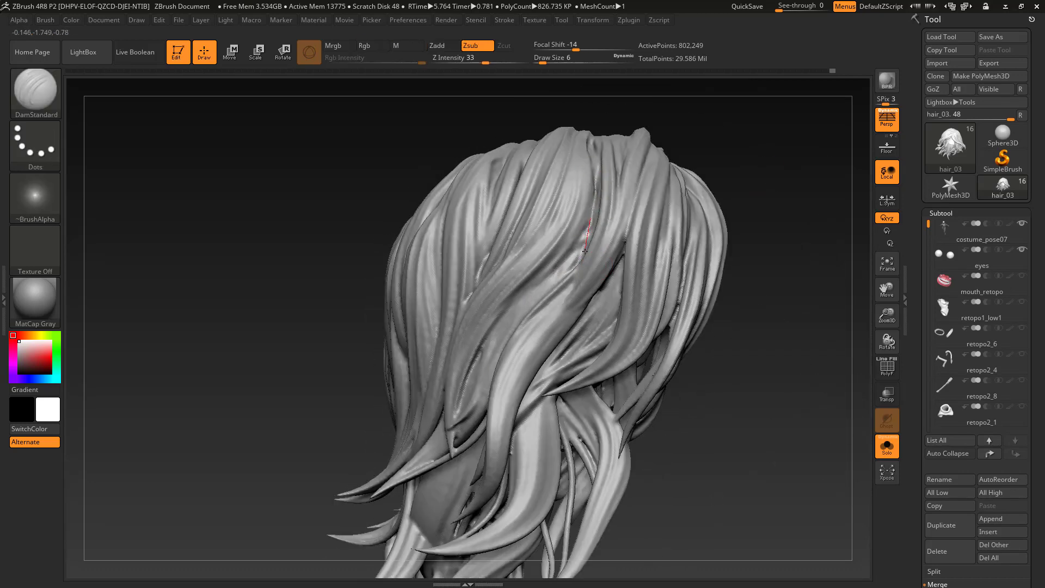
# Step: Carve long strand lines down the wavy side locks to their curled lower ends
pyautogui.moveTo(589, 200); pyautogui.dragTo(485, 352)
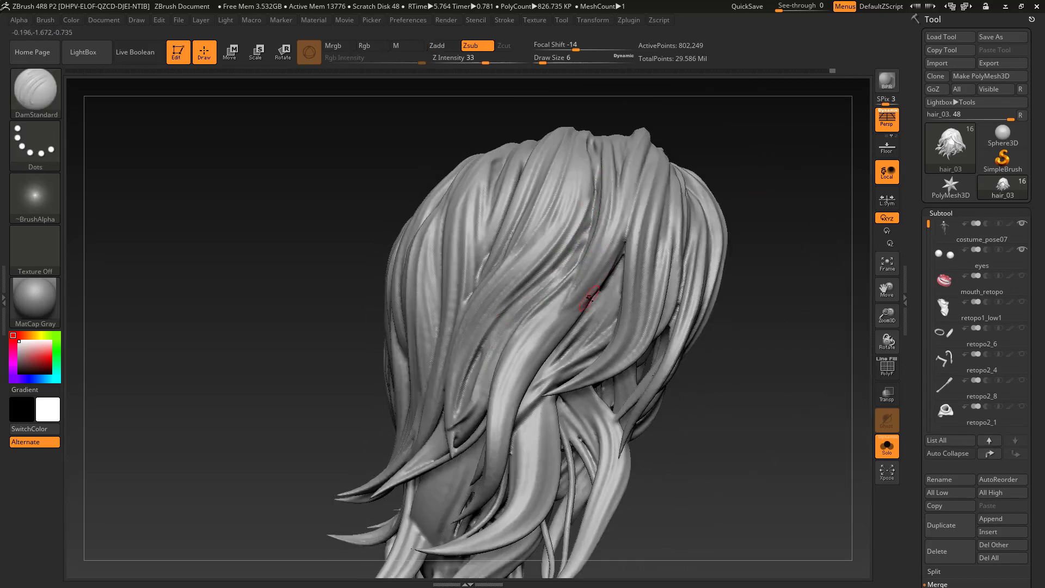
pyautogui.moveTo(590, 297); pyautogui.dragTo(494, 465)
pyautogui.moveTo(494, 465); pyautogui.dragTo(612, 387, button='right')
pyautogui.moveTo(610, 281); pyautogui.dragTo(499, 408)
pyautogui.moveTo(498, 409); pyautogui.dragTo(434, 480, button='right')
pyautogui.moveTo(560, 321)
pyautogui.mouseDown(button='right')
pyautogui.moveTo(666, 496)
pyautogui.moveTo(604, 310)
pyautogui.moveTo(611, 301)
pyautogui.mouseUp(button='right')
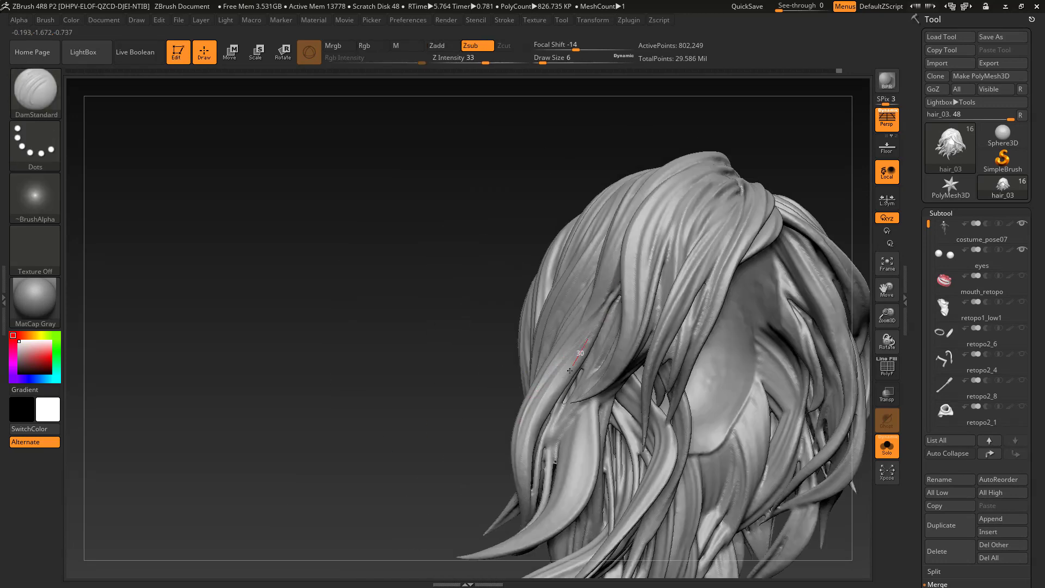
pyautogui.moveTo(518, 417)
pyautogui.mouseDown(button='right')
pyautogui.moveTo(545, 479)
pyautogui.moveTo(566, 414)
pyautogui.mouseUp(button='right')
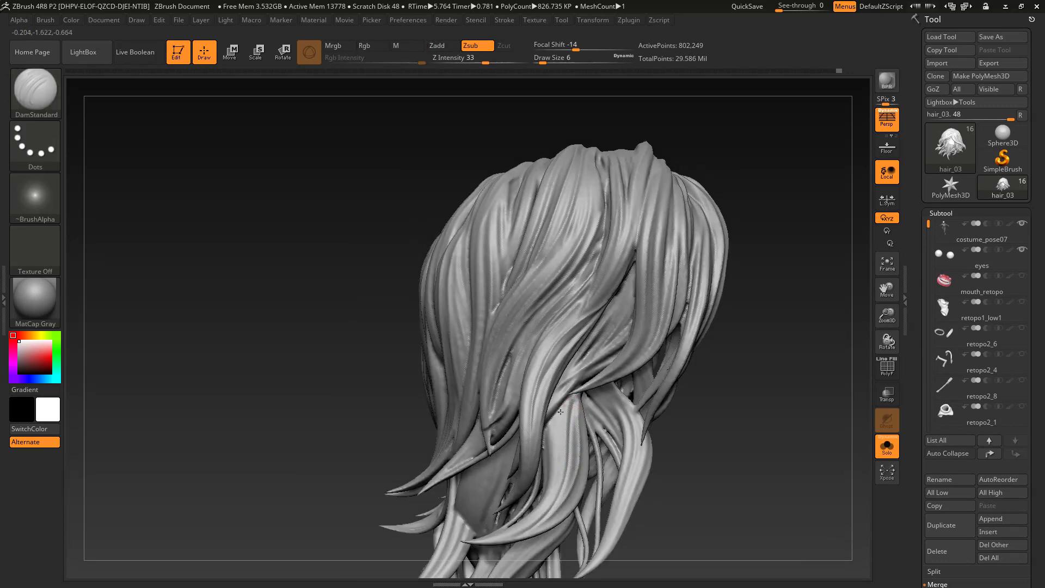
pyautogui.moveTo(561, 413); pyautogui.dragTo(531, 521)
pyautogui.moveTo(536, 512)
pyautogui.mouseDown(button='right')
pyautogui.moveTo(679, 407)
pyautogui.moveTo(687, 430)
pyautogui.mouseUp(button='right')
pyautogui.moveTo(580, 401); pyautogui.dragTo(567, 443)
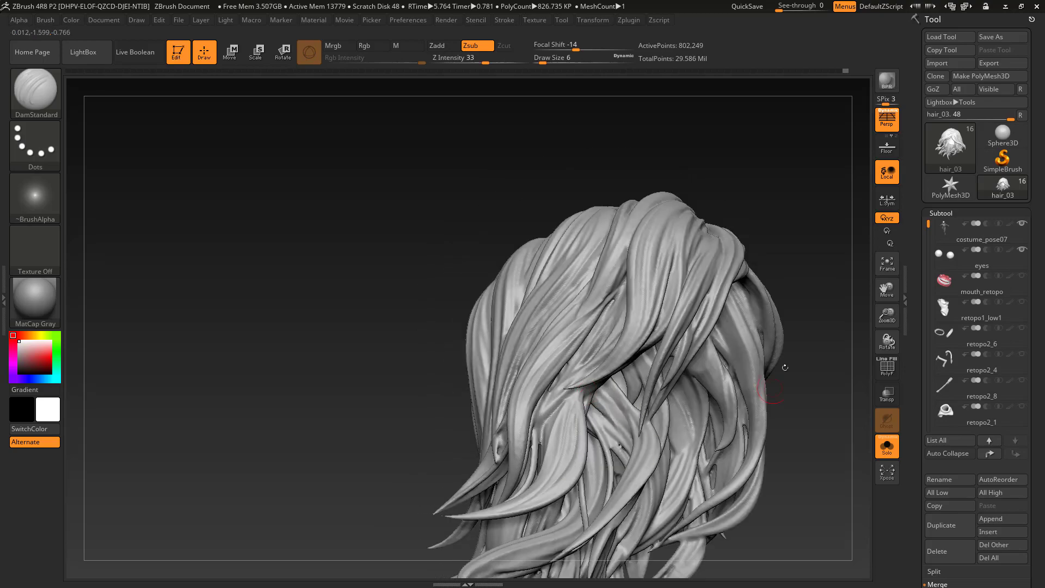
# Step: Carve strand grooves into the locks hanging beside the face opening and the inner locks behind them
pyautogui.moveTo(782, 361); pyautogui.dragTo(661, 234, button='right')
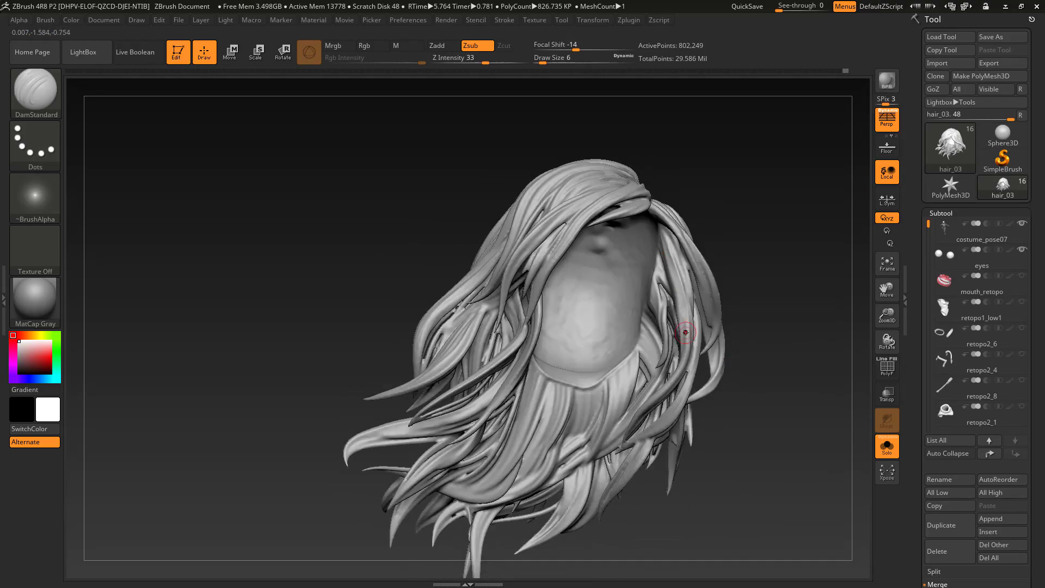
pyautogui.moveTo(686, 332)
pyautogui.mouseDown(button='right')
pyautogui.moveTo(748, 178)
pyautogui.moveTo(627, 306)
pyautogui.mouseUp(button='right')
pyautogui.moveTo(635, 368); pyautogui.dragTo(630, 382)
pyautogui.moveTo(631, 383)
pyautogui.mouseDown(button='right')
pyautogui.moveTo(659, 251)
pyautogui.moveTo(619, 327)
pyautogui.mouseUp(button='right')
pyautogui.moveTo(584, 384); pyautogui.dragTo(731, 489, button='right')
pyautogui.moveTo(607, 425); pyautogui.dragTo(606, 433)
pyautogui.moveTo(606, 434); pyautogui.dragTo(648, 357, button='right')
pyautogui.moveTo(637, 363); pyautogui.dragTo(594, 419)
pyautogui.moveTo(593, 419)
pyautogui.mouseDown(button='right')
pyautogui.moveTo(642, 474)
pyautogui.moveTo(624, 418)
pyautogui.mouseUp(button='right')
pyautogui.moveTo(603, 425); pyautogui.dragTo(582, 456)
pyautogui.moveTo(581, 456)
pyautogui.mouseDown(button='right')
pyautogui.moveTo(683, 486)
pyautogui.moveTo(782, 497)
pyautogui.mouseUp(button='right')
# Step: Carve grooves down the middle back lock and along the curved lower lock that sweeps outward
pyautogui.moveTo(496, 284); pyautogui.dragTo(507, 337)
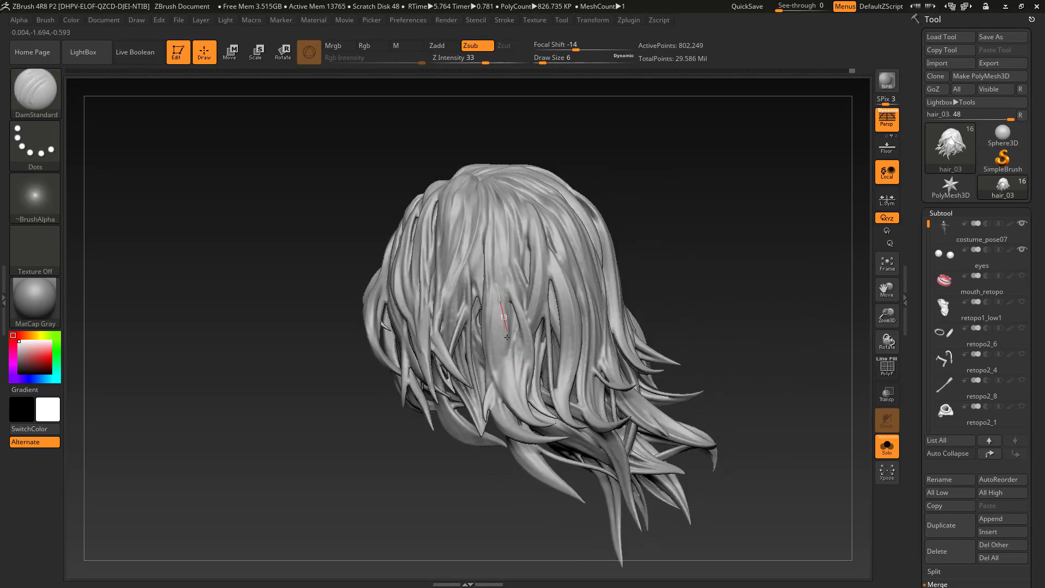
pyautogui.moveTo(496, 414); pyautogui.dragTo(503, 428)
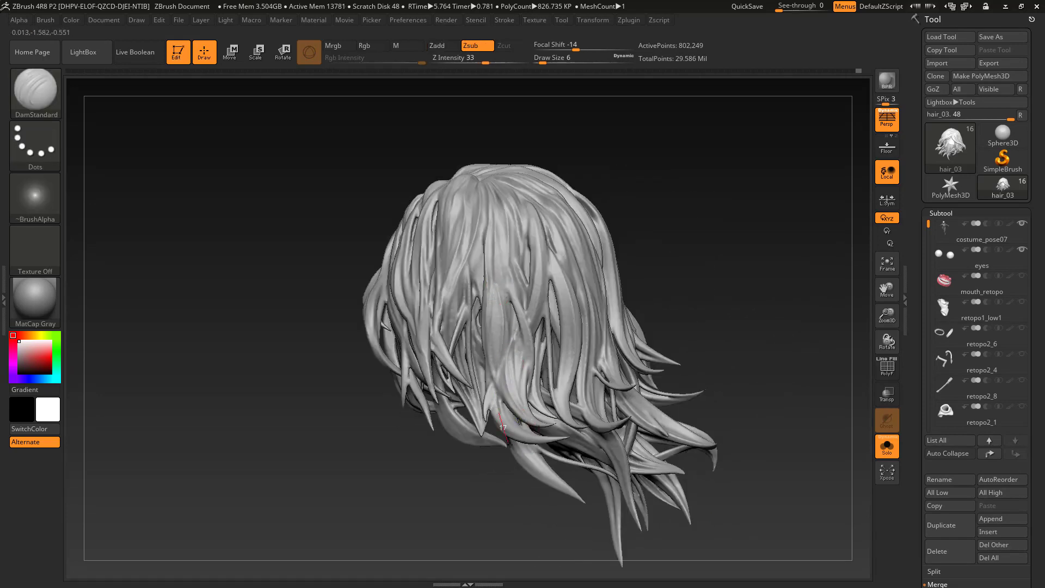
pyautogui.moveTo(493, 495); pyautogui.dragTo(648, 479, button='right')
pyautogui.moveTo(422, 415)
pyautogui.mouseDown()
pyautogui.moveTo(446, 441)
pyautogui.moveTo(479, 449)
pyautogui.mouseUp()
pyautogui.keyDown('ctrl'); pyautogui.moveTo(669, 240); pyautogui.dragTo(686, 349, button='right'); pyautogui.keyUp('ctrl')
pyautogui.moveTo(406, 407); pyautogui.dragTo(442, 437)
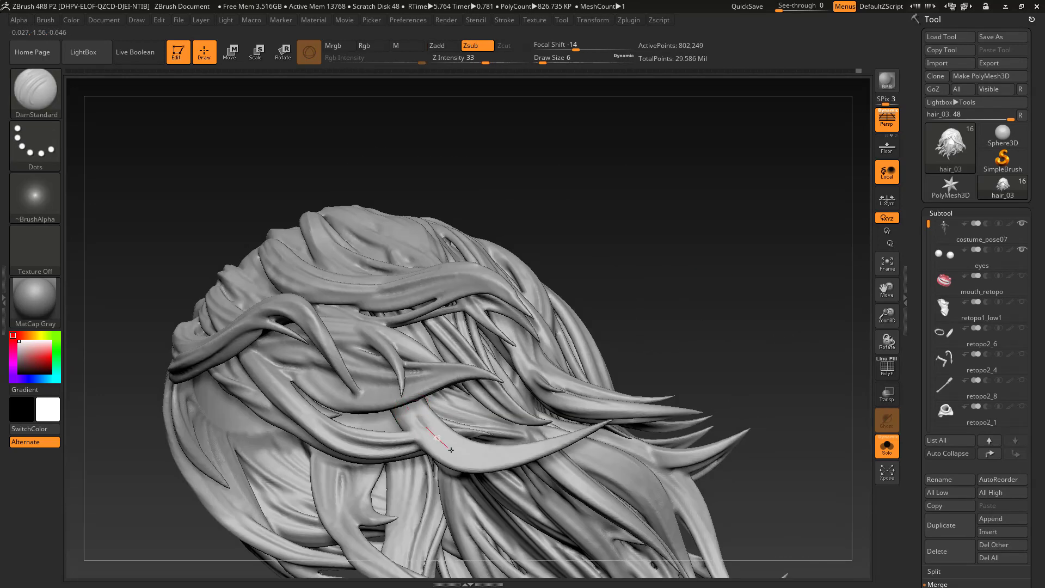
pyautogui.moveTo(762, 327)
pyautogui.mouseDown(button='right')
pyautogui.moveTo(630, 298)
pyautogui.moveTo(609, 196)
pyautogui.moveTo(676, 217)
pyautogui.moveTo(686, 283)
pyautogui.mouseUp(button='right')
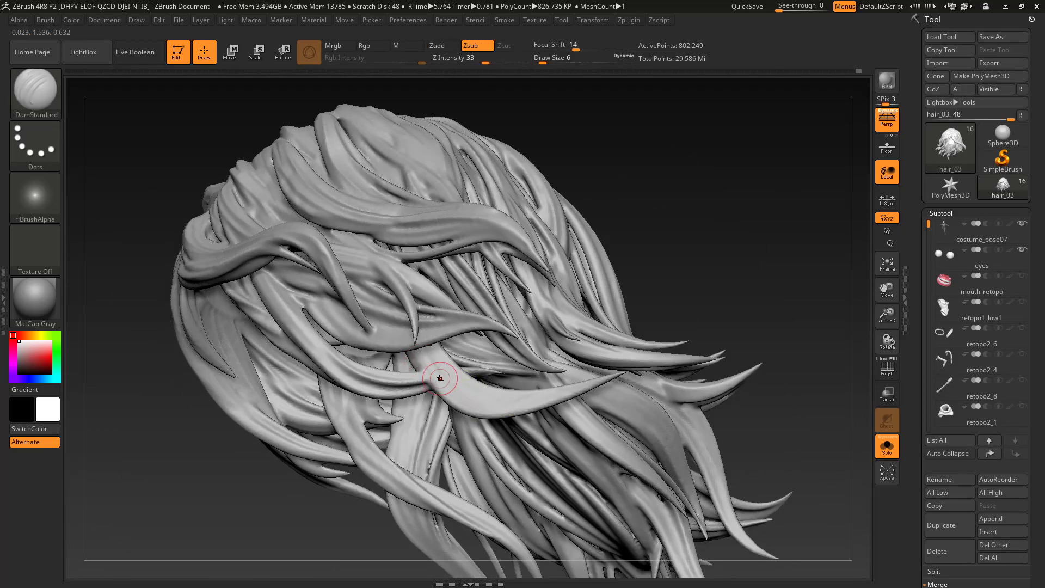
pyautogui.moveTo(439, 376); pyautogui.dragTo(523, 400)
pyautogui.moveTo(700, 250)
pyautogui.mouseDown()
pyautogui.moveTo(676, 217)
pyautogui.moveTo(656, 344)
pyautogui.moveTo(610, 327)
pyautogui.mouseUp()
# Step: Build up volume on the lower locks with the ClayBuildup brush
pyautogui.press('b')
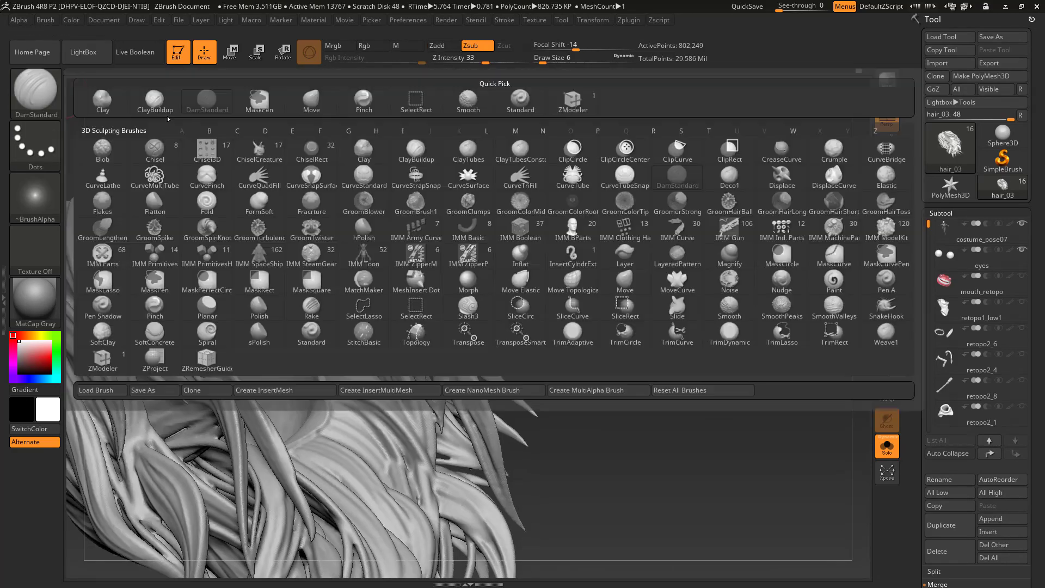
pyautogui.press('c')
pyautogui.press('b')
pyautogui.moveTo(477, 437); pyautogui.dragTo(498, 487)
pyautogui.moveTo(550, 356)
pyautogui.mouseDown()
pyautogui.moveTo(553, 448)
pyautogui.moveTo(665, 414)
pyautogui.moveTo(752, 403)
pyautogui.mouseUp()
pyautogui.moveTo(474, 479); pyautogui.dragTo(479, 436)
# Step: Carve strand creases with DamStandard into the side and back locks below the crown
pyautogui.press('f')
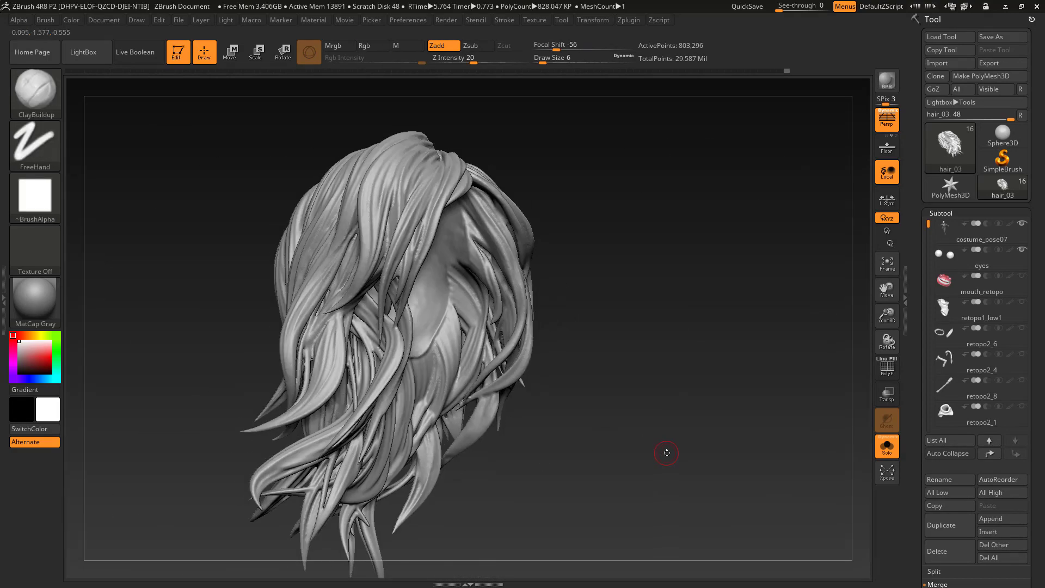
pyautogui.moveTo(665, 451)
pyautogui.mouseDown()
pyautogui.moveTo(653, 434)
pyautogui.moveTo(701, 430)
pyautogui.moveTo(673, 473)
pyautogui.mouseUp()
pyautogui.click(35, 94)
pyautogui.click(163, 109)
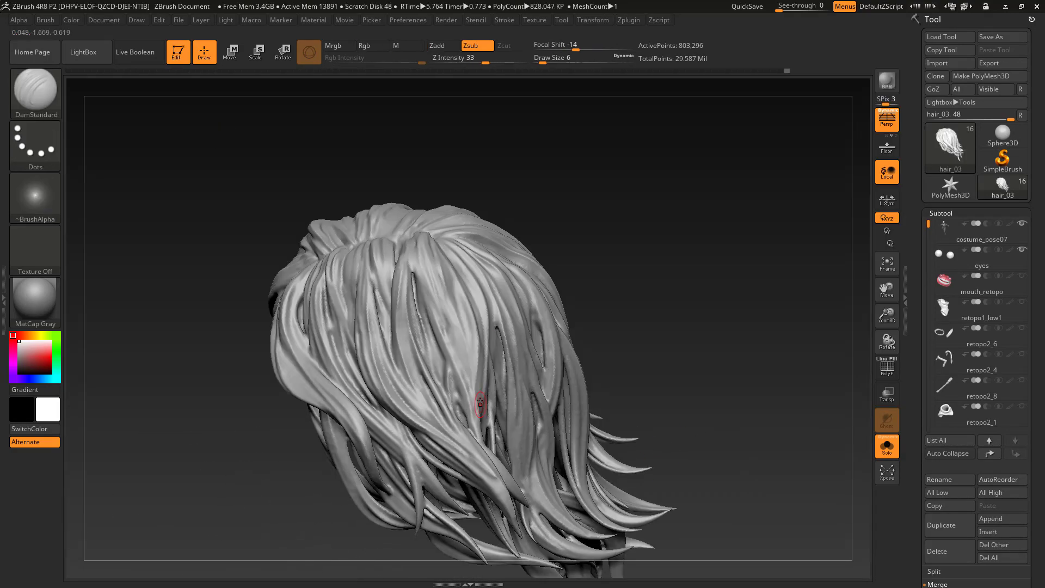
pyautogui.moveTo(469, 384); pyautogui.dragTo(471, 416)
pyautogui.press('f')
pyautogui.moveTo(637, 299)
pyautogui.mouseDown()
pyautogui.moveTo(698, 294)
pyautogui.moveTo(675, 343)
pyautogui.mouseUp()
pyautogui.moveTo(456, 265); pyautogui.dragTo(465, 308)
# Step: Fill the hollow between the strands at the back of the head with ClayBuildup
pyautogui.press('b')
pyautogui.press('c')
pyautogui.press('b')
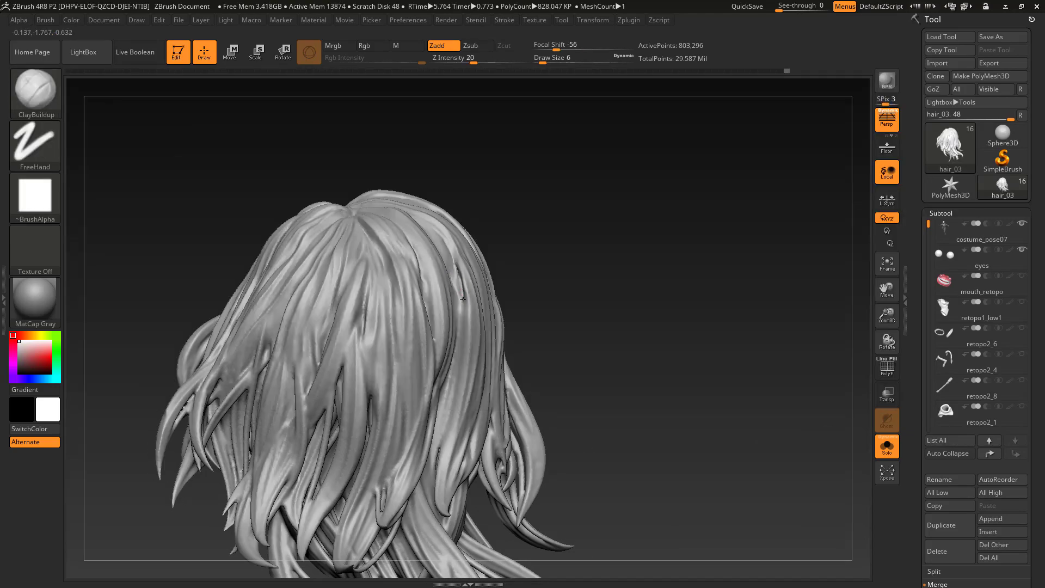
pyautogui.moveTo(527, 261); pyautogui.dragTo(635, 268)
# Step: Carve strand lines over the filled area at the back of the head with DamStandard and remesh the hair
pyautogui.press('b')
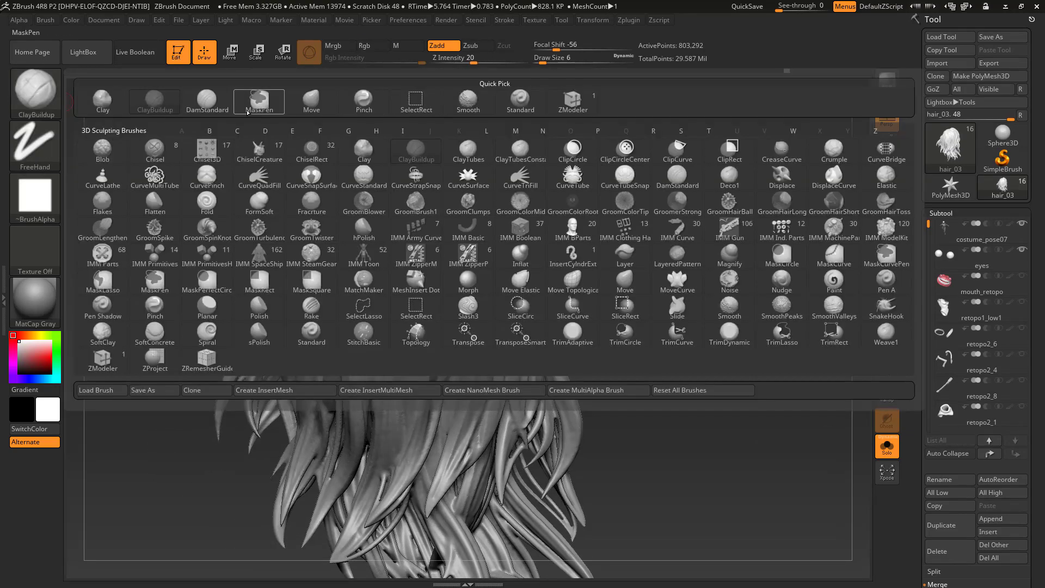
pyautogui.press('d')
pyautogui.press('s')
pyautogui.moveTo(443, 228); pyautogui.dragTo(467, 297)
pyautogui.moveTo(610, 261); pyautogui.dragTo(662, 265)
pyautogui.moveTo(466, 227); pyautogui.dragTo(484, 321)
pyautogui.moveTo(643, 278); pyautogui.dragTo(593, 269)
pyautogui.moveTo(460, 360); pyautogui.dragTo(461, 382)
pyautogui.moveTo(615, 261)
pyautogui.mouseDown()
pyautogui.moveTo(671, 247)
pyautogui.moveTo(648, 223)
pyautogui.mouseUp()
pyautogui.keyDown('ctrl'); pyautogui.moveTo(549, 174); pyautogui.dragTo(570, 225); pyautogui.keyUp('ctrl')
# Step: Carve and smooth the strands below the crown at the back of the head, and update the DynaMesh
pyautogui.moveTo(632, 245); pyautogui.dragTo(588, 272)
pyautogui.moveTo(422, 227); pyautogui.dragTo(438, 267)
pyautogui.moveTo(615, 261)
pyautogui.mouseDown()
pyautogui.moveTo(642, 239)
pyautogui.moveTo(626, 217)
pyautogui.moveTo(655, 239)
pyautogui.mouseUp()
pyautogui.moveTo(651, 309); pyautogui.dragTo(610, 273)
pyautogui.moveTo(493, 321)
pyautogui.keyDown('shift'); pyautogui.mouseDown()
pyautogui.moveTo(498, 338)
pyautogui.moveTo(509, 331)
pyautogui.mouseUp(); pyautogui.keyUp('shift')
pyautogui.keyDown('ctrl'); pyautogui.moveTo(672, 181); pyautogui.dragTo(701, 228); pyautogui.keyUp('ctrl')
pyautogui.moveTo(664, 229); pyautogui.dragTo(714, 245)
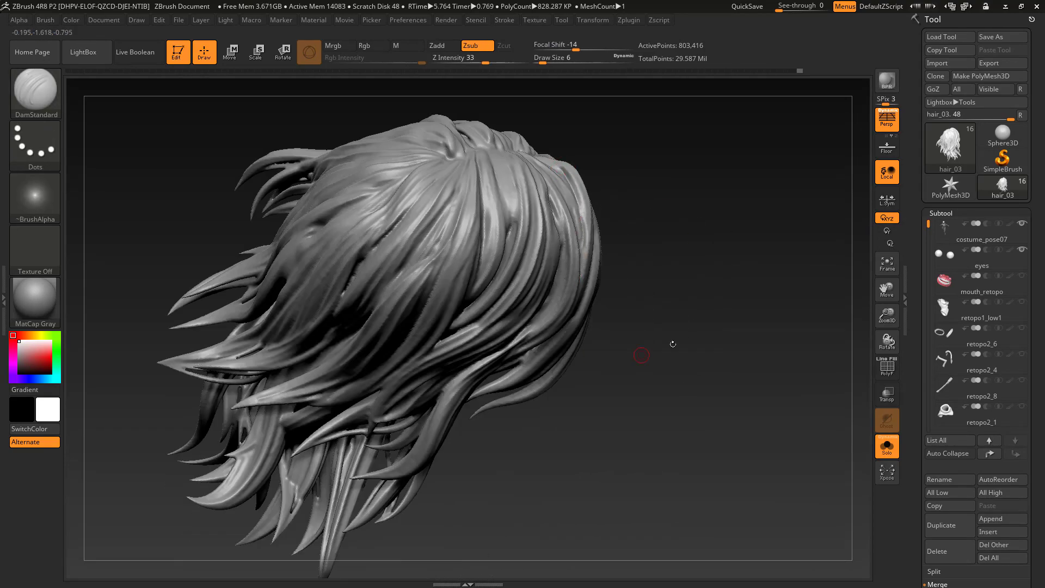
pyautogui.moveTo(673, 345)
pyautogui.mouseDown()
pyautogui.moveTo(730, 315)
pyautogui.moveTo(688, 343)
pyautogui.mouseUp()
# Step: After checking the hair on the full figure, isolate it and fill the pitted strands beside the parting with ClayBuildup
pyautogui.click(887, 447)
pyautogui.moveTo(752, 375); pyautogui.dragTo(730, 392)
pyautogui.moveTo(730, 392)
pyautogui.keyDown('alt'); pyautogui.mouseDown()
pyautogui.moveTo(761, 362)
pyautogui.moveTo(773, 386)
pyautogui.mouseUp(); pyautogui.keyUp('alt')
pyautogui.click(887, 447)
pyautogui.press('b')
pyautogui.press('c')
pyautogui.press('b')
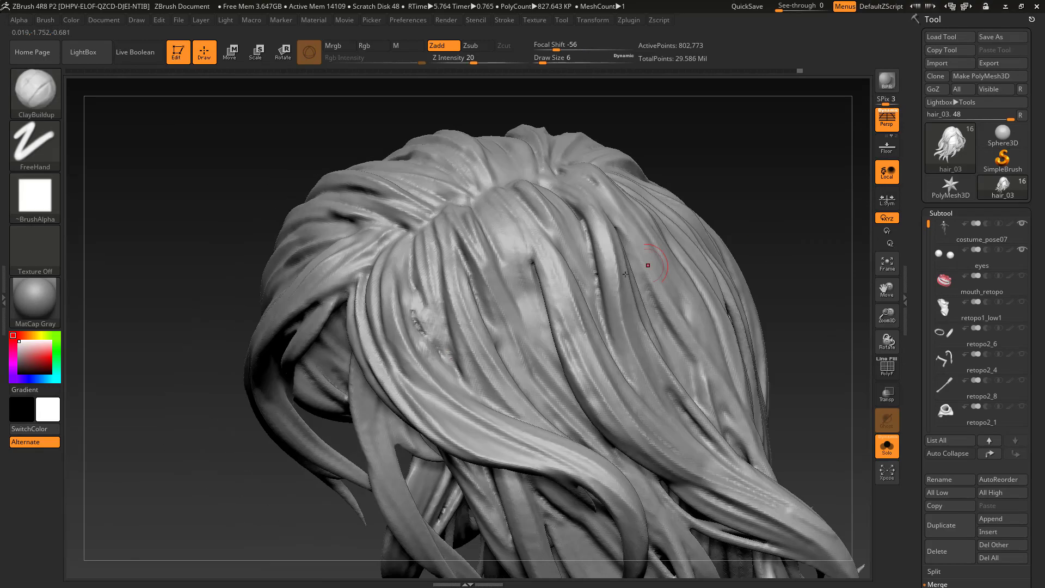
# Step: Carve fine DamStandard strand lines into the front locks starting at the parting, smoothing the uneven spots
pyautogui.press('b')
pyautogui.click(207, 102)
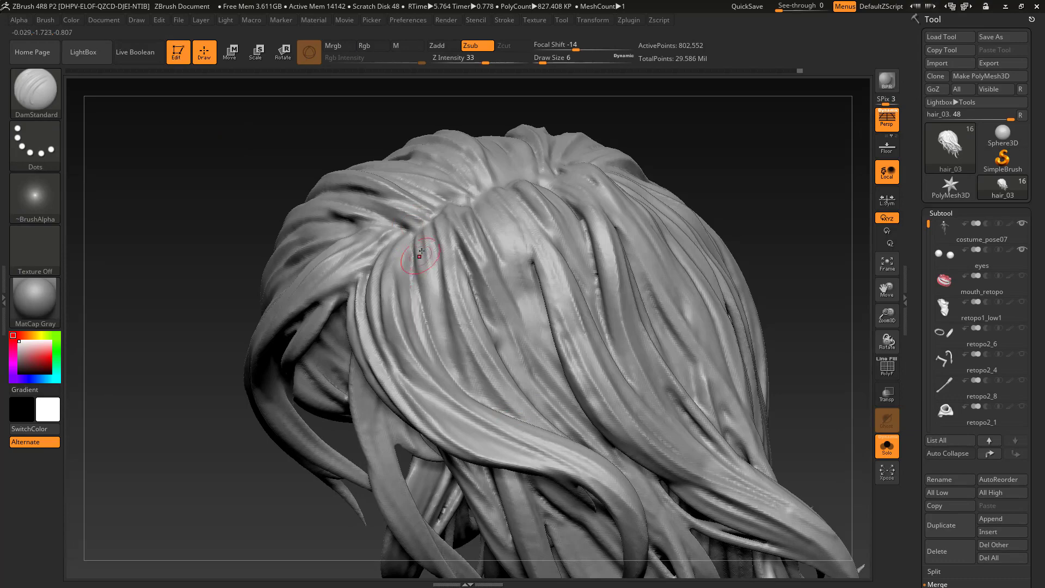
pyautogui.moveTo(753, 209); pyautogui.dragTo(771, 245)
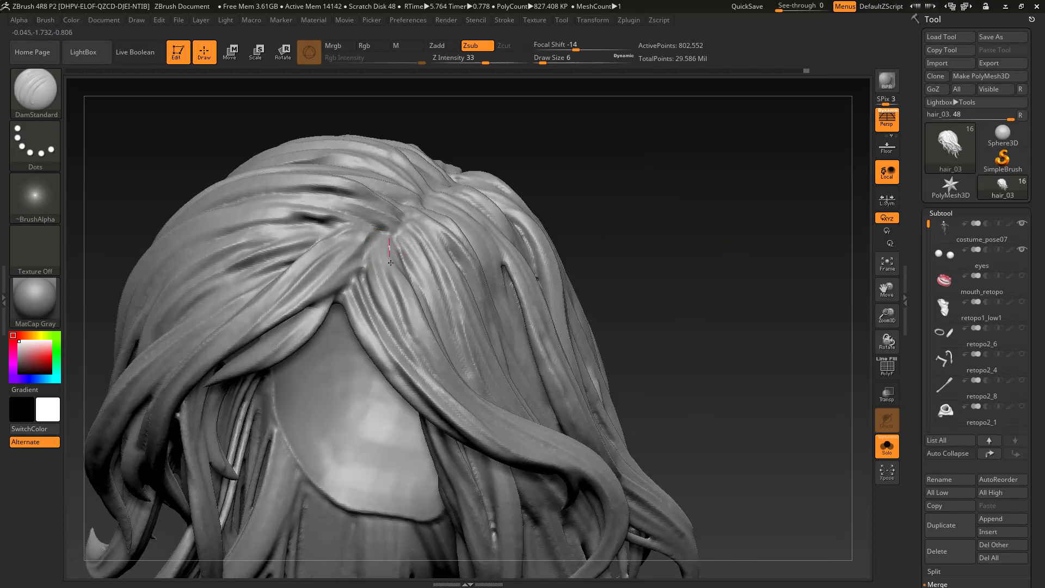
pyautogui.moveTo(678, 261); pyautogui.dragTo(599, 286)
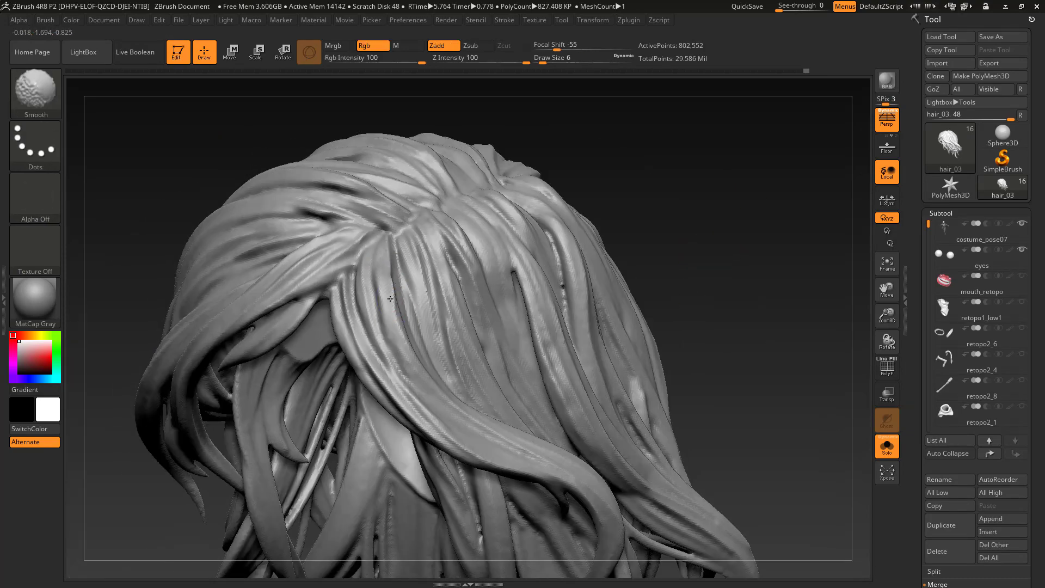
pyautogui.moveTo(656, 248); pyautogui.dragTo(724, 242)
pyautogui.keyDown('alt'); pyautogui.moveTo(725, 243); pyautogui.dragTo(713, 190); pyautogui.keyUp('alt')
pyautogui.moveTo(724, 289)
pyautogui.mouseDown()
pyautogui.moveTo(641, 299)
pyautogui.moveTo(645, 343)
pyautogui.mouseUp()
pyautogui.moveTo(325, 309)
pyautogui.mouseDown()
pyautogui.moveTo(331, 357)
pyautogui.moveTo(355, 396)
pyautogui.mouseUp()
pyautogui.moveTo(692, 376)
pyautogui.mouseDown()
pyautogui.moveTo(532, 390)
pyautogui.moveTo(545, 348)
pyautogui.moveTo(632, 341)
pyautogui.moveTo(691, 365)
pyautogui.mouseUp()
# Step: Show the full figure and carve strand grooves around the crown whorl
pyautogui.click(883, 448)
pyautogui.moveTo(751, 327); pyautogui.dragTo(730, 414)
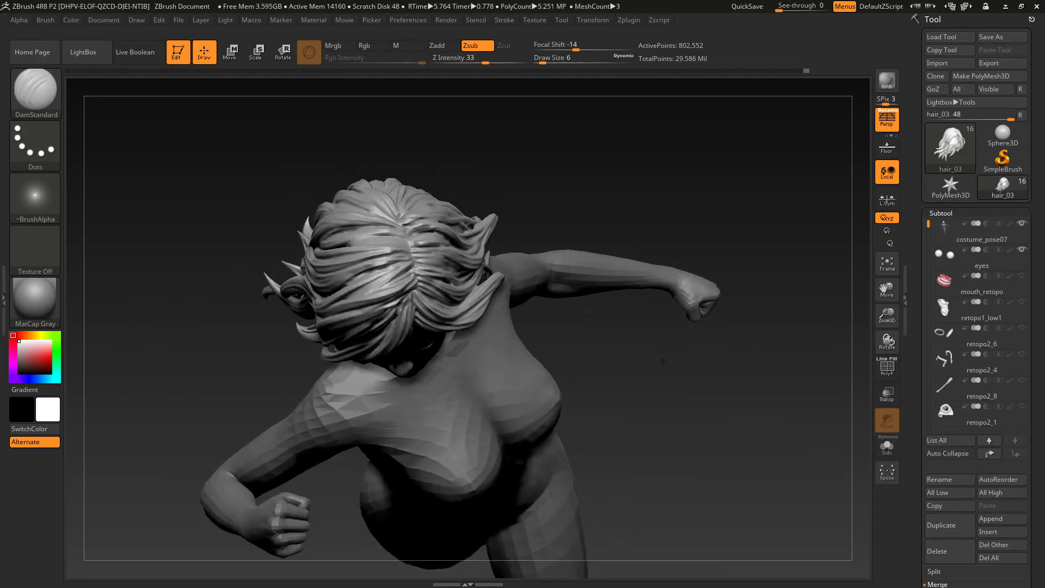
pyautogui.keyDown('alt'); pyautogui.moveTo(642, 163); pyautogui.dragTo(664, 272); pyautogui.keyUp('alt')
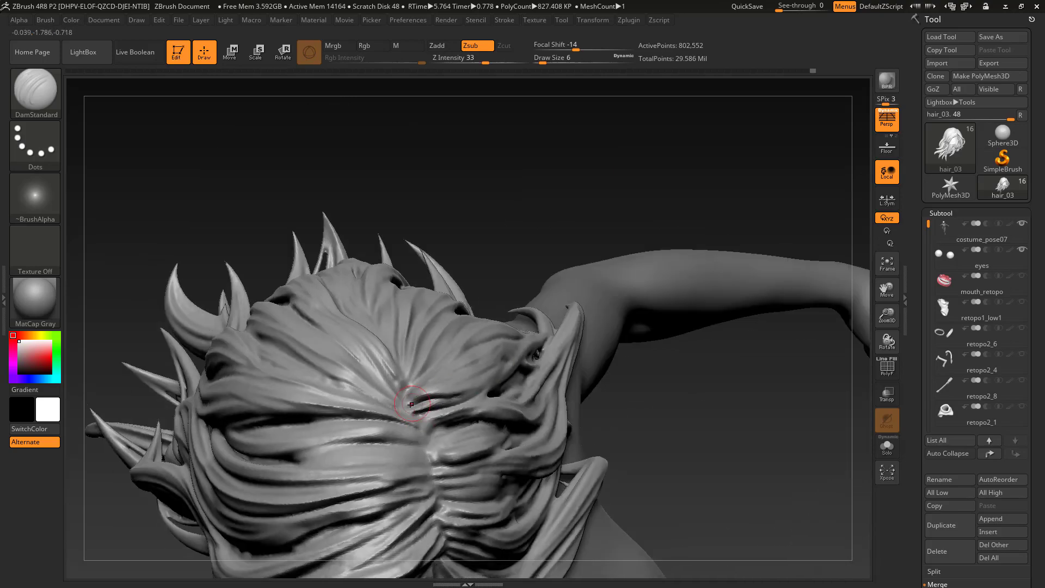
pyautogui.moveTo(461, 345); pyautogui.dragTo(475, 337)
pyautogui.moveTo(670, 218)
pyautogui.mouseDown()
pyautogui.moveTo(508, 287)
pyautogui.moveTo(511, 337)
pyautogui.mouseUp()
pyautogui.moveTo(436, 387); pyautogui.dragTo(484, 403)
# Step: Carve strand grooves from the crown down the back of the head
pyautogui.moveTo(642, 354)
pyautogui.keyDown('alt'); pyautogui.mouseDown()
pyautogui.moveTo(635, 310)
pyautogui.moveTo(692, 273)
pyautogui.moveTo(662, 288)
pyautogui.mouseUp(); pyautogui.keyUp('alt')
pyautogui.keyDown('alt'); pyautogui.moveTo(661, 289); pyautogui.dragTo(662, 349); pyautogui.keyUp('alt')
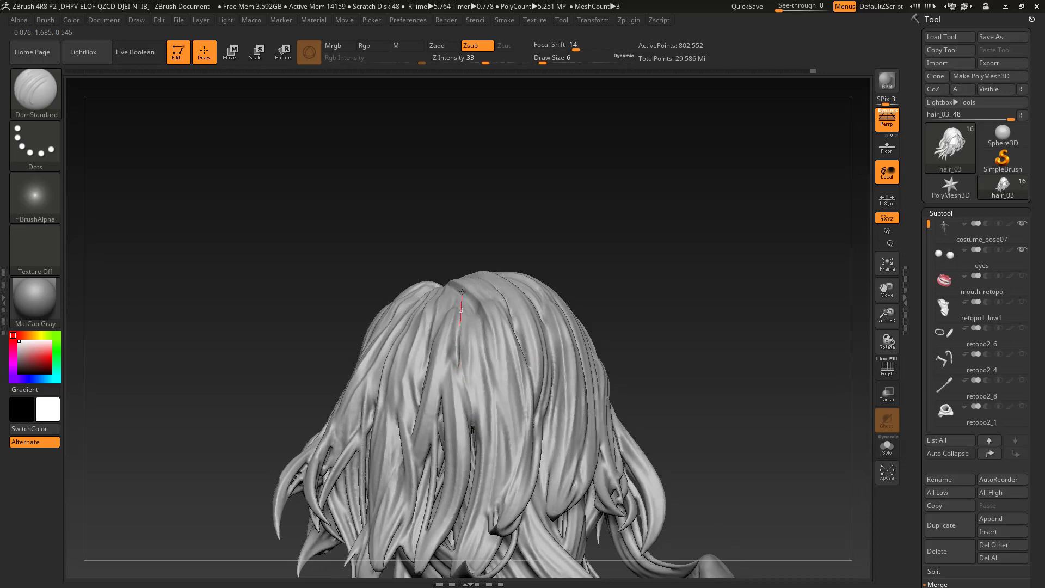
pyautogui.moveTo(462, 292); pyautogui.dragTo(442, 251, button='right')
pyautogui.moveTo(477, 414); pyautogui.dragTo(442, 253, button='right')
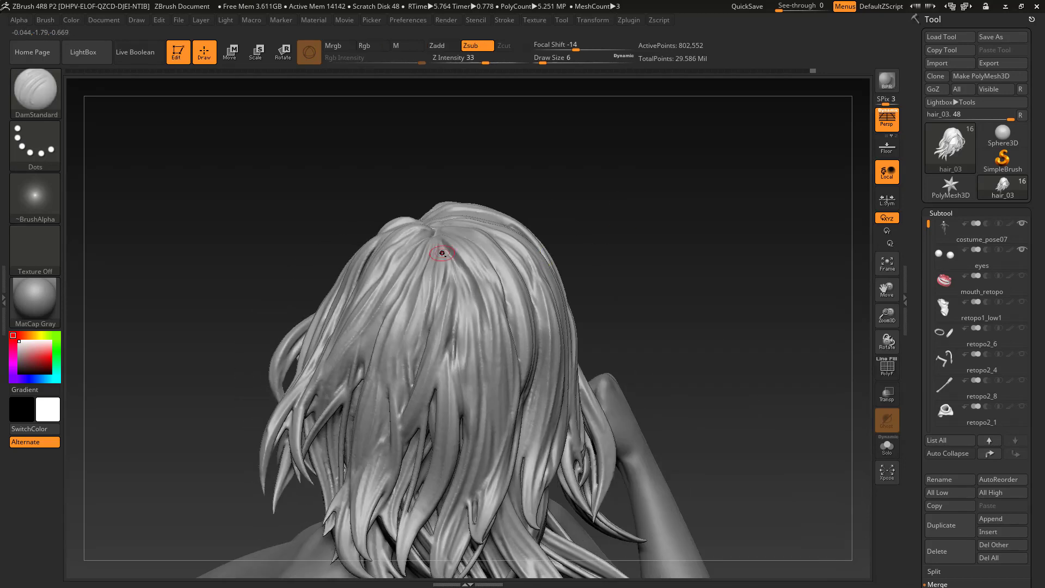
pyautogui.moveTo(632, 277); pyautogui.dragTo(648, 235)
pyautogui.moveTo(442, 253); pyautogui.dragTo(478, 308)
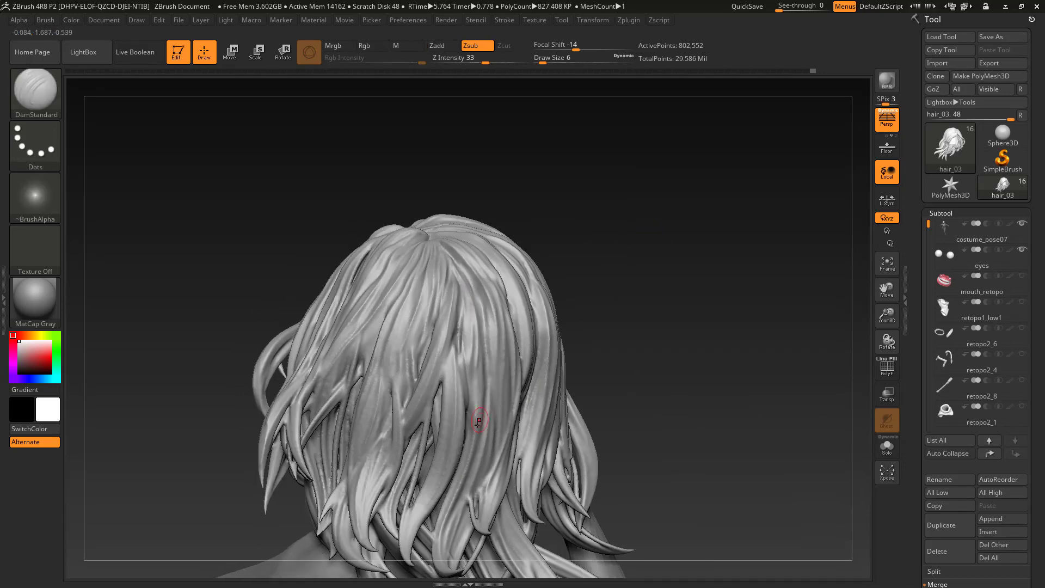
# Step: Check the hair alone and on the full figure from the front, and save the tool
pyautogui.moveTo(653, 305); pyautogui.dragTo(651, 240)
pyautogui.click(887, 447)
pyautogui.moveTo(719, 338); pyautogui.dragTo(642, 261)
pyautogui.click(887, 447)
pyautogui.moveTo(763, 348)
pyautogui.mouseDown()
pyautogui.moveTo(686, 315)
pyautogui.moveTo(758, 339)
pyautogui.mouseUp()
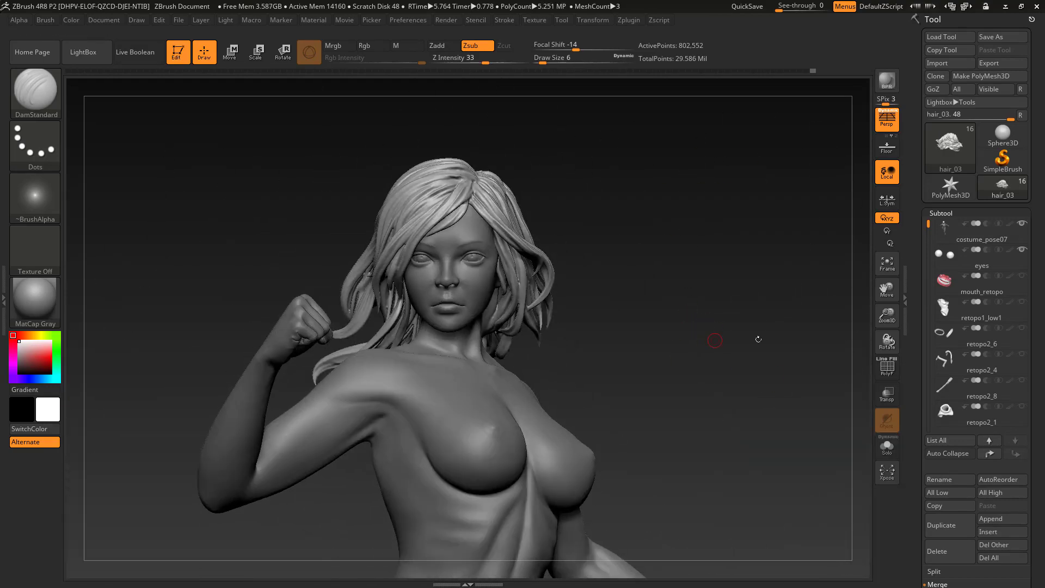
pyautogui.hotkey('ctrl', 's')
pyautogui.click(708, 437)
pyautogui.moveTo(577, 335); pyautogui.dragTo(755, 425)
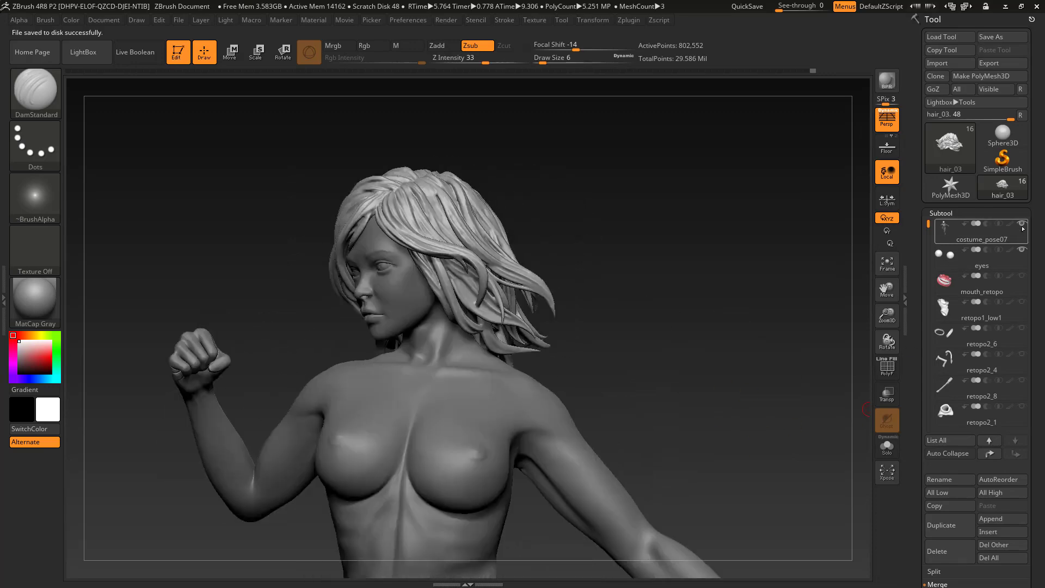
# Step: Apply the SkinShade4 material and inspect the hair alone and on the full figure from several angles
pyautogui.scroll(-10, 1022, 234)
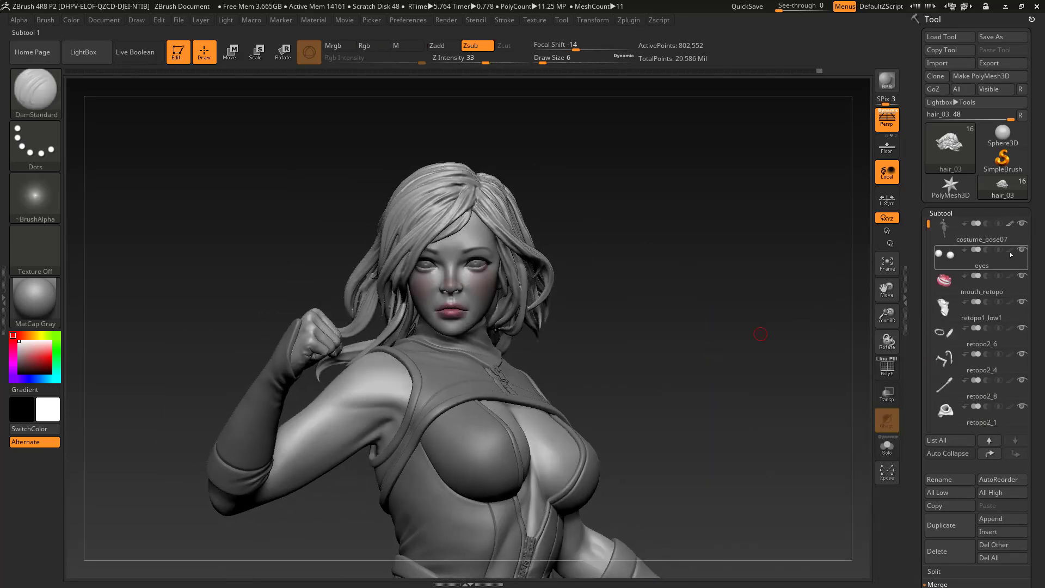
pyautogui.click(35, 303)
pyautogui.click(152, 374)
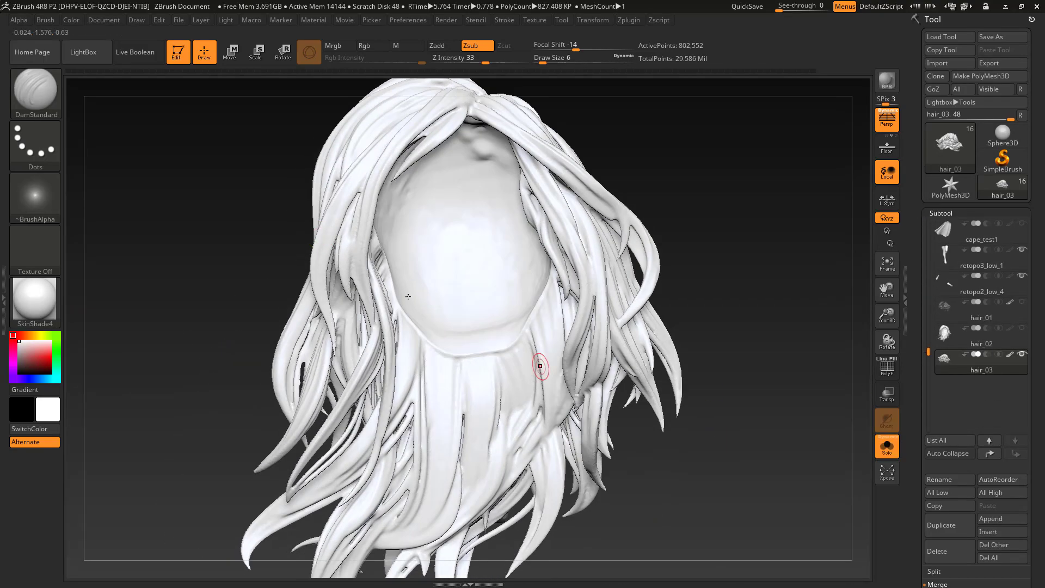
pyautogui.moveTo(354, 289); pyautogui.dragTo(343, 257)
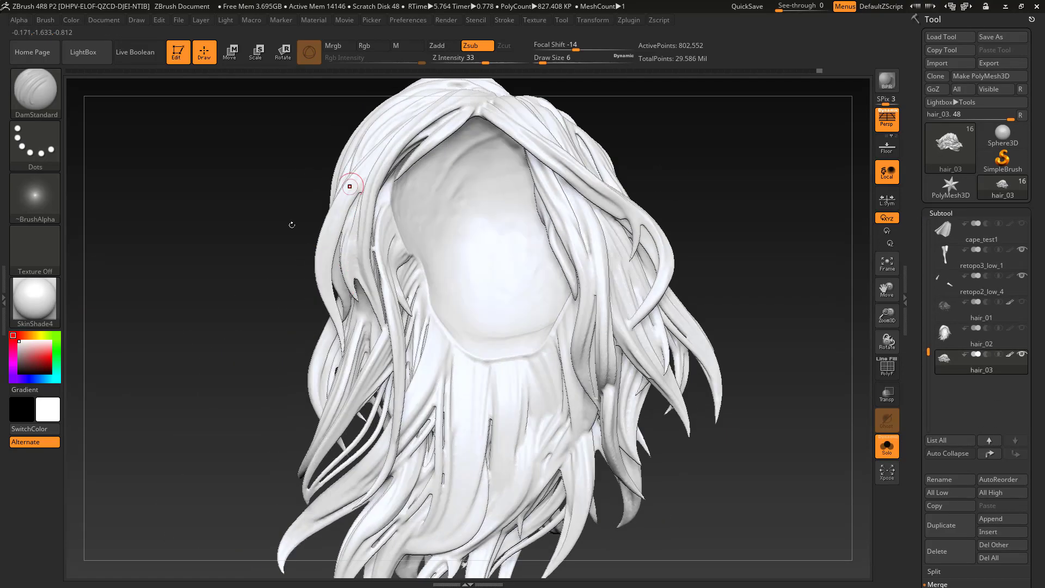
pyautogui.moveTo(292, 225); pyautogui.dragTo(330, 248)
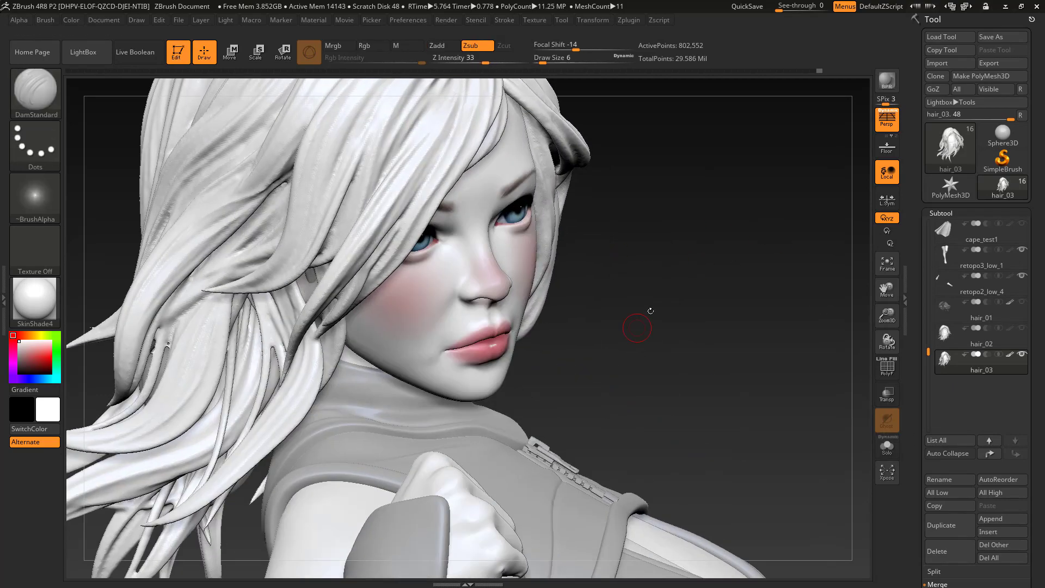
pyautogui.moveTo(637, 329); pyautogui.dragTo(358, 292)
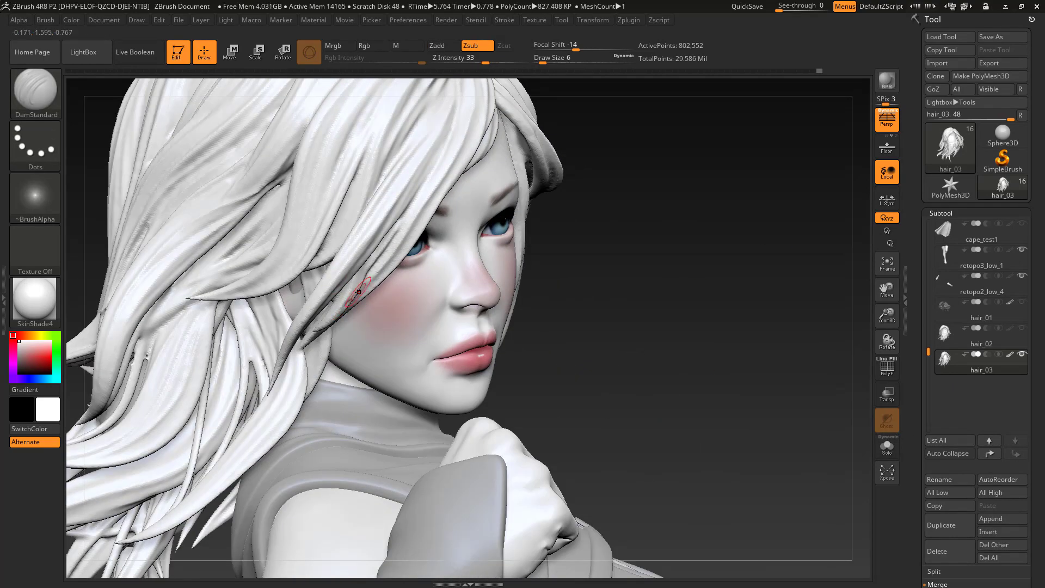
# Step: Adjust the locks framing the face with the Move brush and check the hair silhouette from the front and side
pyautogui.press('b')
pyautogui.press('m')
pyautogui.press('v')
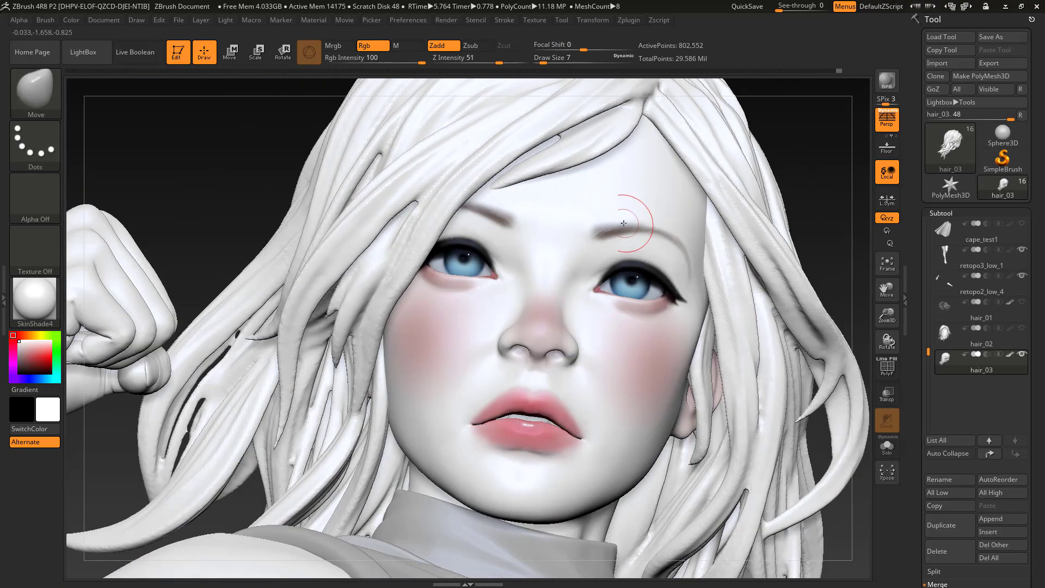
pyautogui.press('b')
pyautogui.press('d')
pyautogui.press('s')
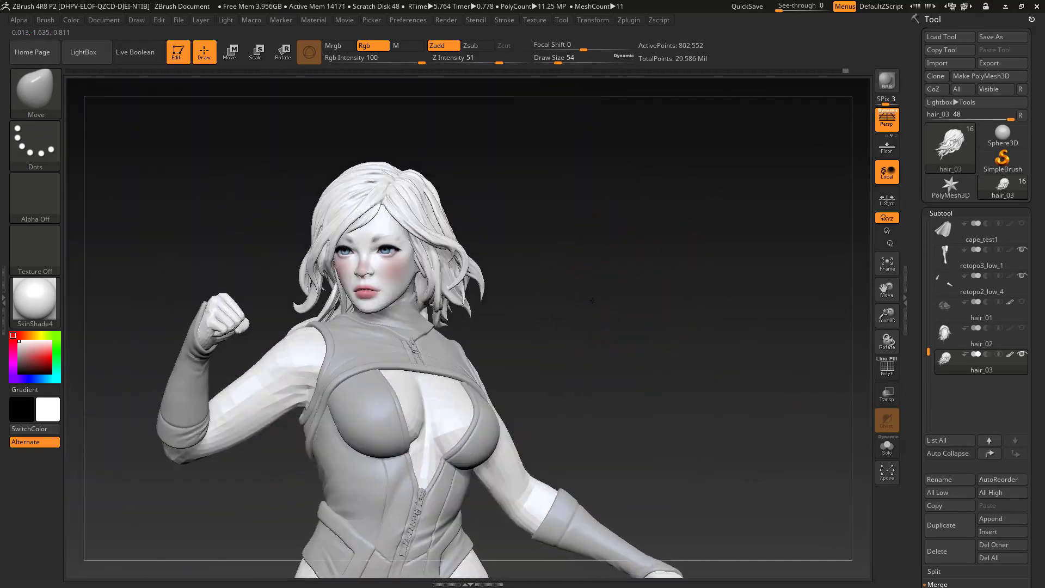
pyautogui.moveTo(592, 300); pyautogui.dragTo(321, 281)
pyautogui.moveTo(526, 235); pyautogui.dragTo(702, 245)
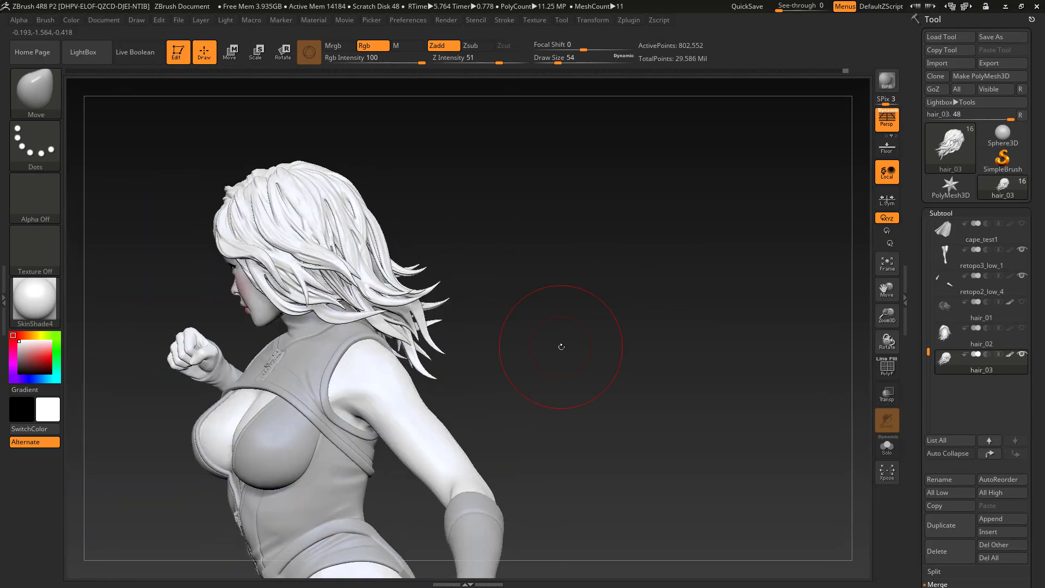
pyautogui.moveTo(556, 350)
pyautogui.mouseDown()
pyautogui.moveTo(747, 331)
pyautogui.moveTo(732, 323)
pyautogui.moveTo(791, 253)
pyautogui.mouseUp()
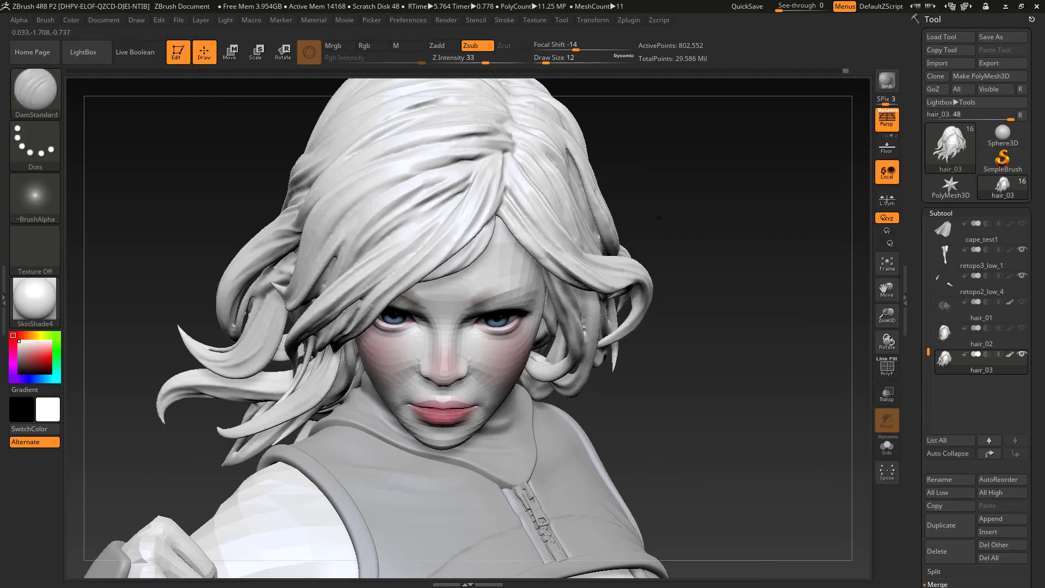
# Step: Build up the front hair beside the parting and carve strand grooves into it with DamStandard at draw size 6
pyautogui.moveTo(436, 161); pyautogui.dragTo(498, 155)
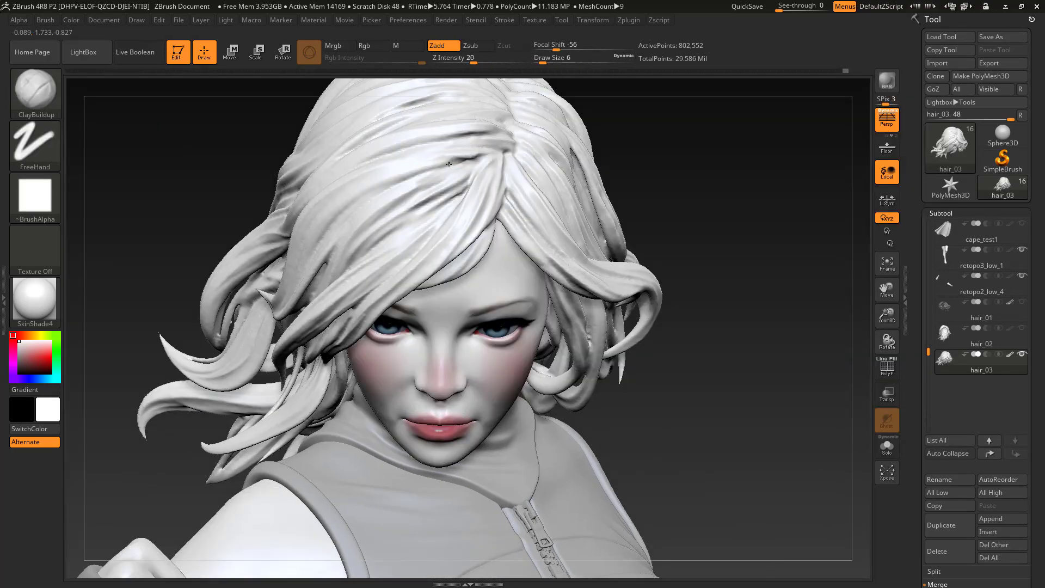
pyautogui.press('b')
pyautogui.press('d')
pyautogui.press('s')
pyautogui.moveTo(493, 153); pyautogui.dragTo(417, 169)
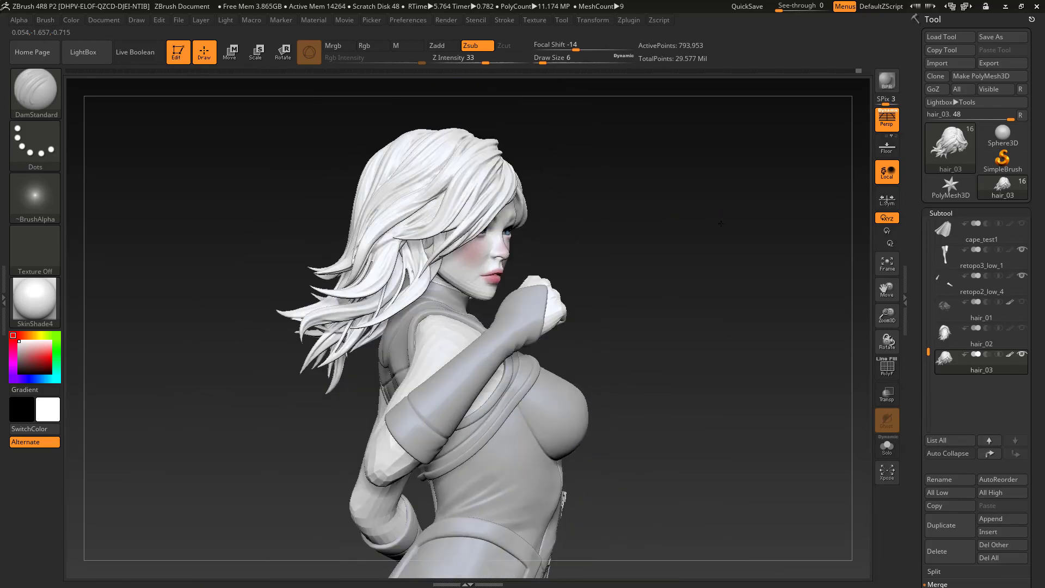
# Step: Reshape the lock beside the face with the Move brush, using a larger draw size
pyautogui.moveTo(550, 250); pyautogui.dragTo(659, 251)
pyautogui.press('b')
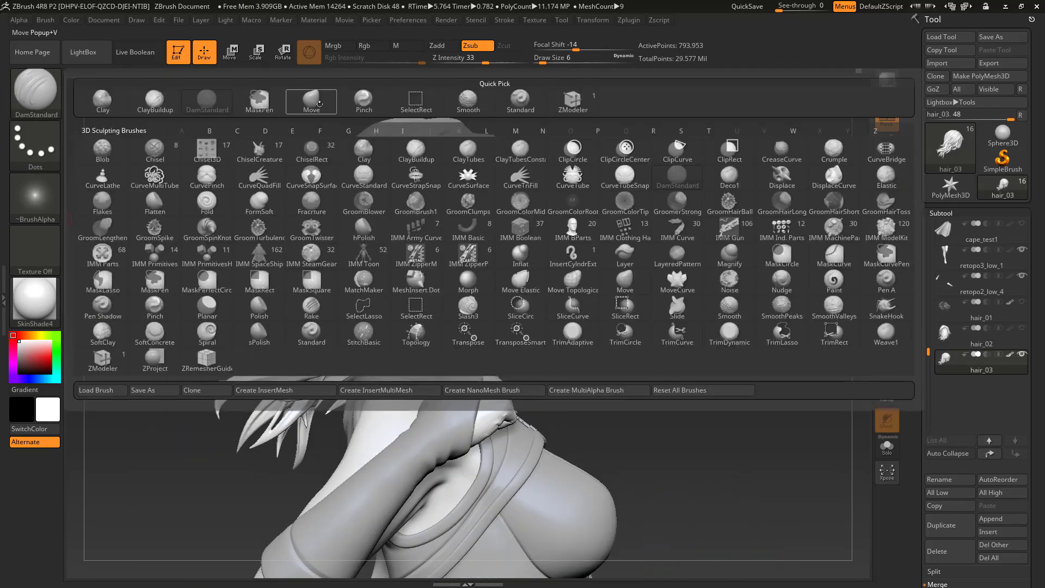
pyautogui.press('m')
pyautogui.press('v')
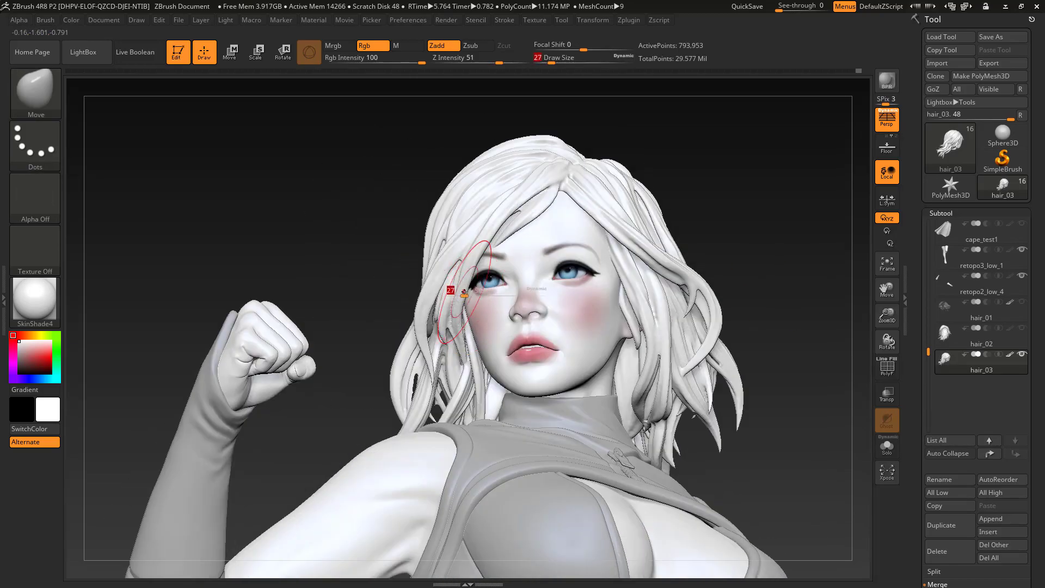
pyautogui.press('s')
pyautogui.moveTo(456, 351); pyautogui.dragTo(467, 354)
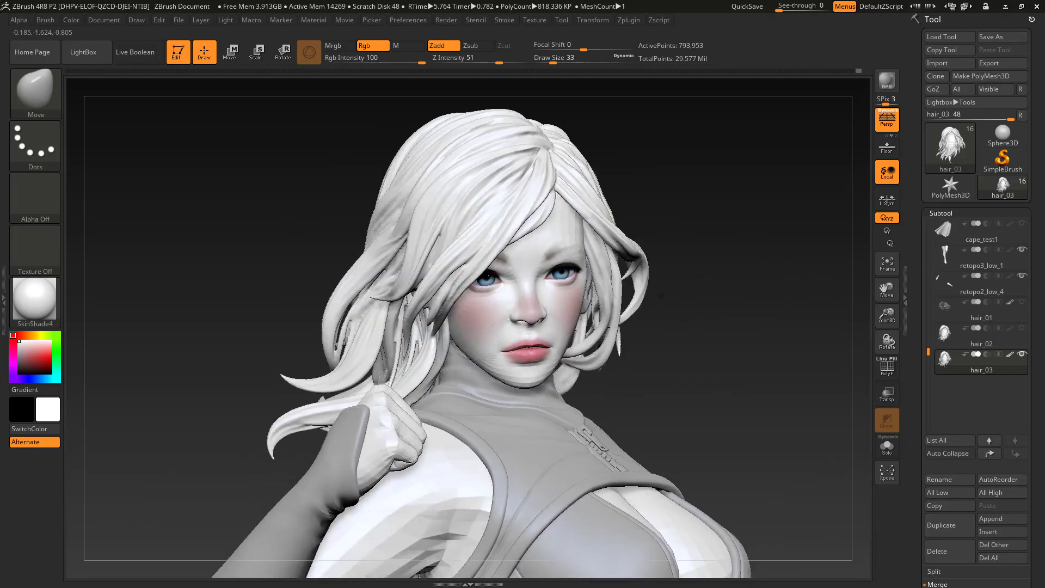
pyautogui.press('ctrl')
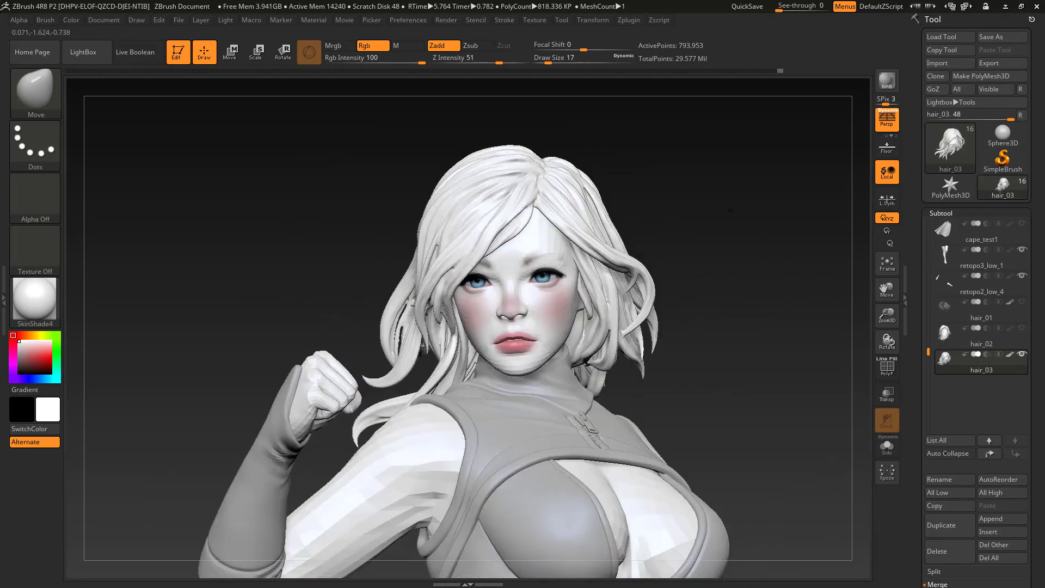
# Step: Frame the upper figure from the front and make a BPR render of it
pyautogui.moveTo(719, 250); pyautogui.dragTo(669, 306)
pyautogui.moveTo(724, 299)
pyautogui.keyDown('alt'); pyautogui.mouseDown()
pyautogui.moveTo(738, 328)
pyautogui.moveTo(753, 337)
pyautogui.moveTo(754, 323)
pyautogui.mouseUp(); pyautogui.keyUp('alt')
pyautogui.click(887, 81)
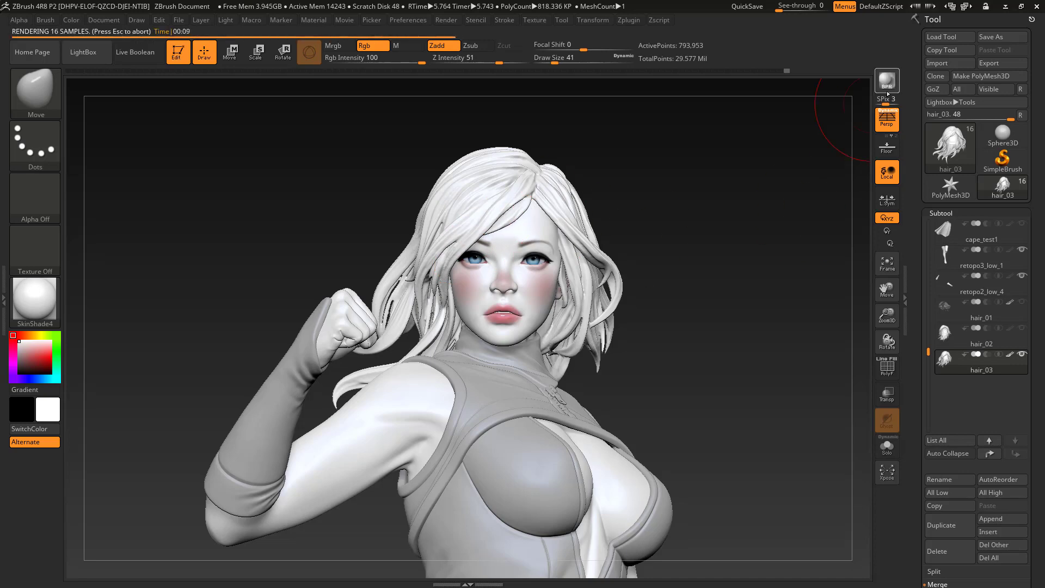
pyautogui.keyDown('alt'); pyautogui.moveTo(724, 294); pyautogui.dragTo(754, 340); pyautogui.keyUp('alt')
# Step: Isolate the hair and smooth away the stray spikes between the thin strands with draw size 1
pyautogui.click(887, 447)
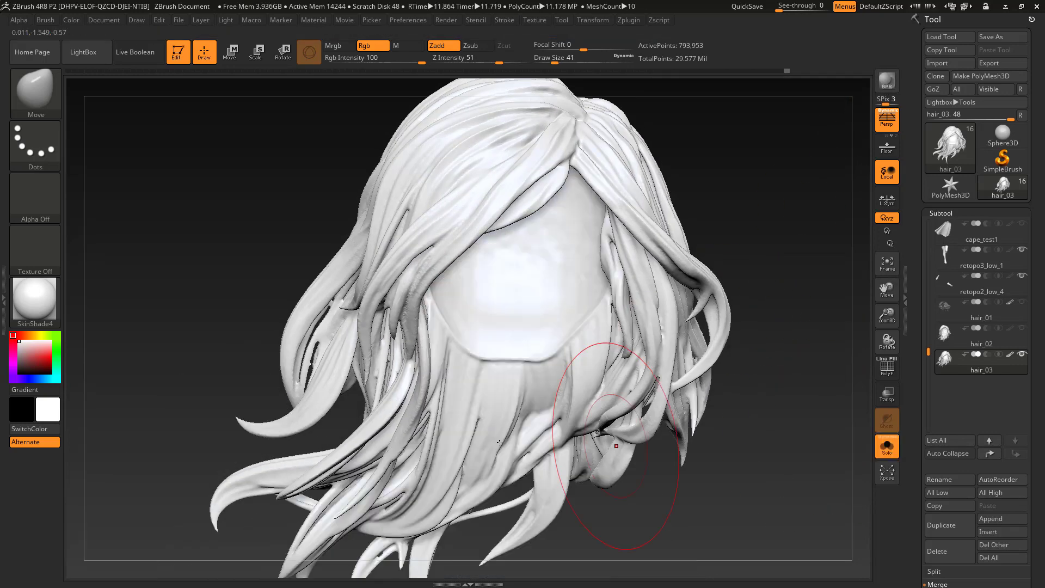
pyautogui.moveTo(229, 376)
pyautogui.keyDown('alt'); pyautogui.mouseDown()
pyautogui.moveTo(378, 396)
pyautogui.moveTo(384, 463)
pyautogui.mouseUp(); pyautogui.keyUp('alt')
pyautogui.moveTo(555, 63); pyautogui.dragTo(541, 63)
pyautogui.keyDown('ctrl'); pyautogui.moveTo(486, 357); pyautogui.dragTo(493, 348, button='right'); pyautogui.keyUp('ctrl')
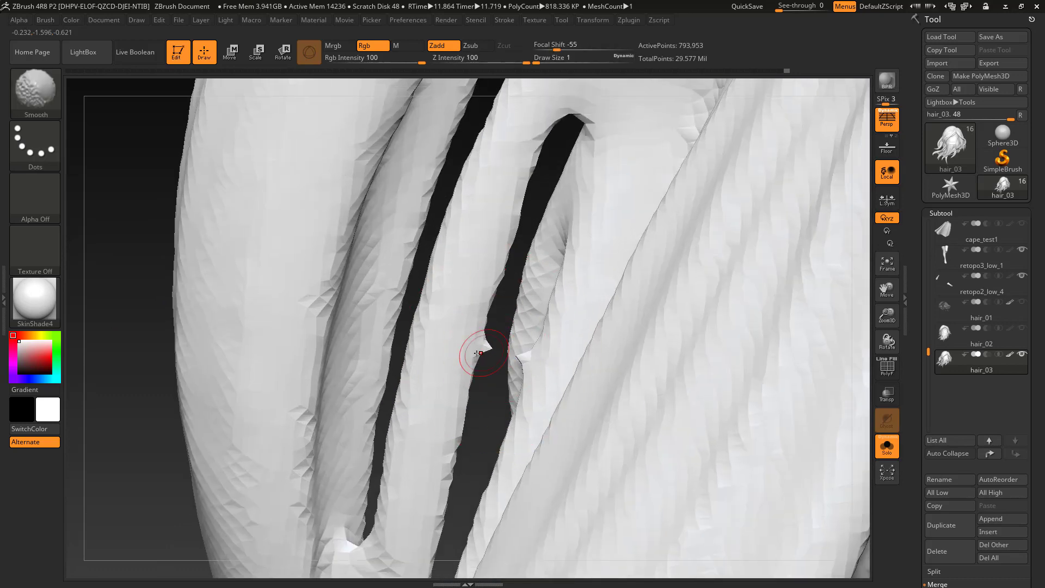
pyautogui.keyDown('shift'); pyautogui.moveTo(478, 353); pyautogui.dragTo(491, 364); pyautogui.keyUp('shift')
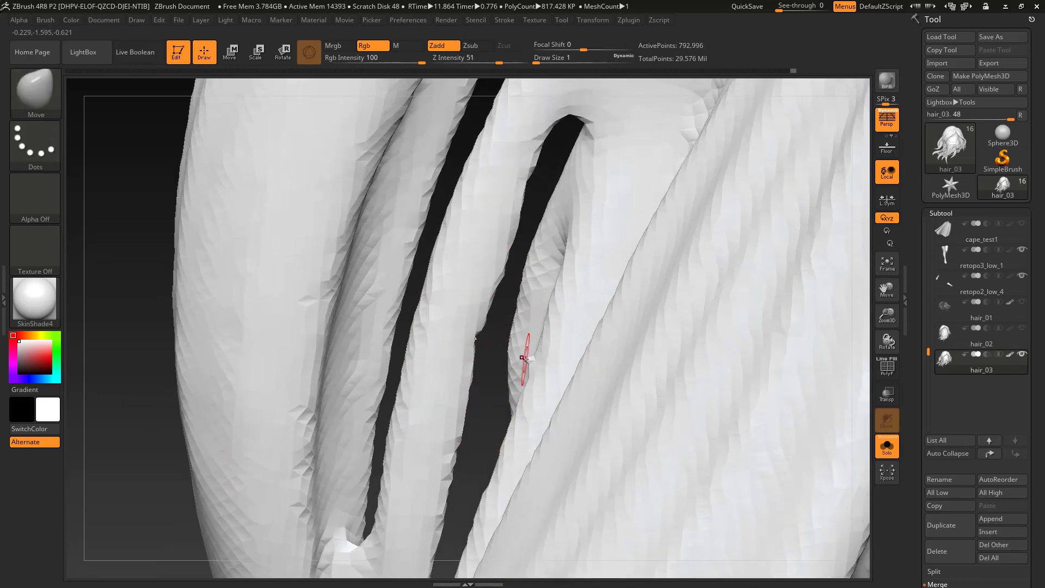
# Step: Subdivide the hair mesh once and compare the strands at the lower and higher levels
pyautogui.press('d')
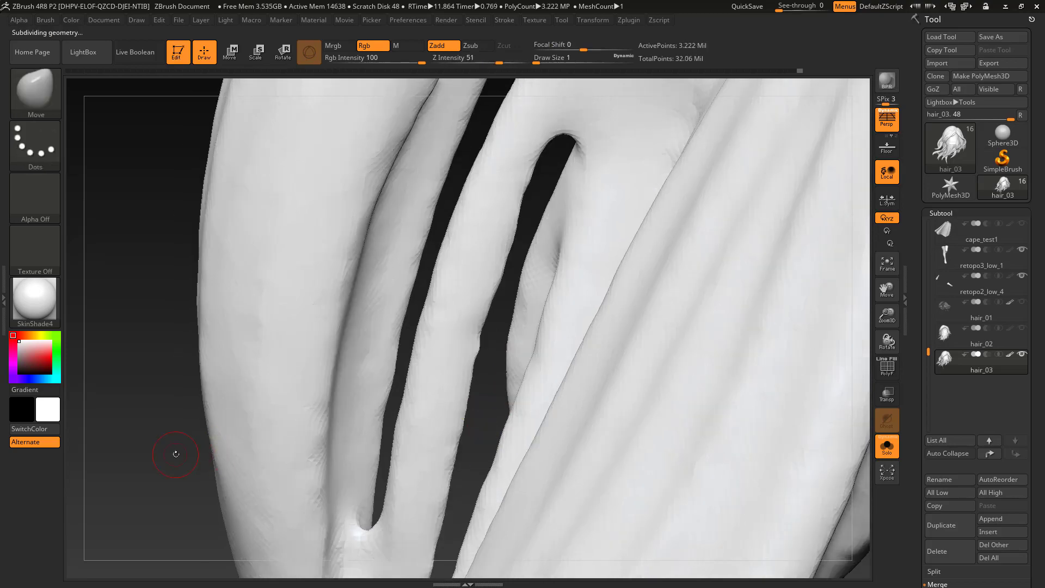
pyautogui.keyDown('ctrl'); pyautogui.moveTo(175, 451); pyautogui.dragTo(175, 403, button='right'); pyautogui.keyUp('ctrl')
pyautogui.moveTo(175, 403); pyautogui.dragTo(245, 376)
pyautogui.moveTo(163, 326); pyautogui.dragTo(220, 363)
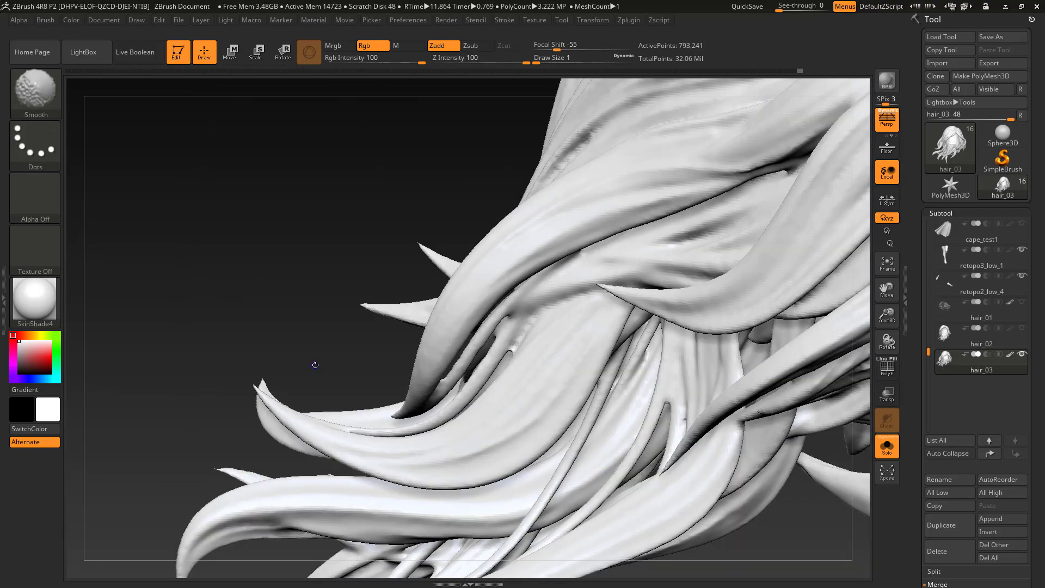
pyautogui.moveTo(315, 364)
pyautogui.mouseDown()
pyautogui.moveTo(670, 406)
pyautogui.moveTo(681, 485)
pyautogui.moveTo(739, 464)
pyautogui.moveTo(16, 299)
pyautogui.mouseUp()
pyautogui.press('d')
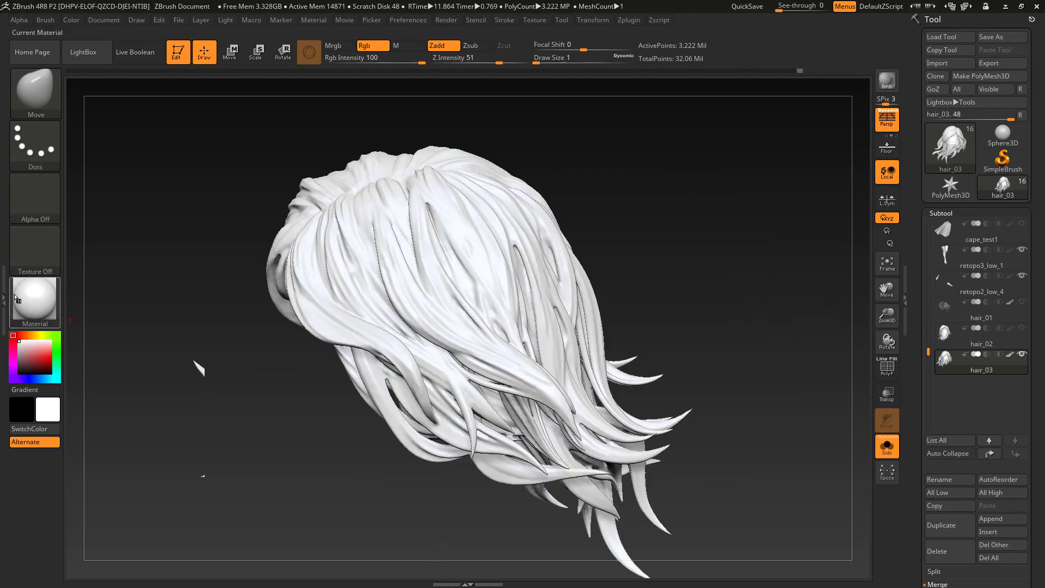
# Step: Switch to the MatCap Gray material, examine the back of the hair and open the Deformation settings
pyautogui.click(19, 299)
pyautogui.click(180, 348)
pyautogui.moveTo(686, 240); pyautogui.dragTo(708, 291)
pyautogui.moveTo(1039, 413); pyautogui.dragTo(1038, 76)
pyautogui.click(953, 448)
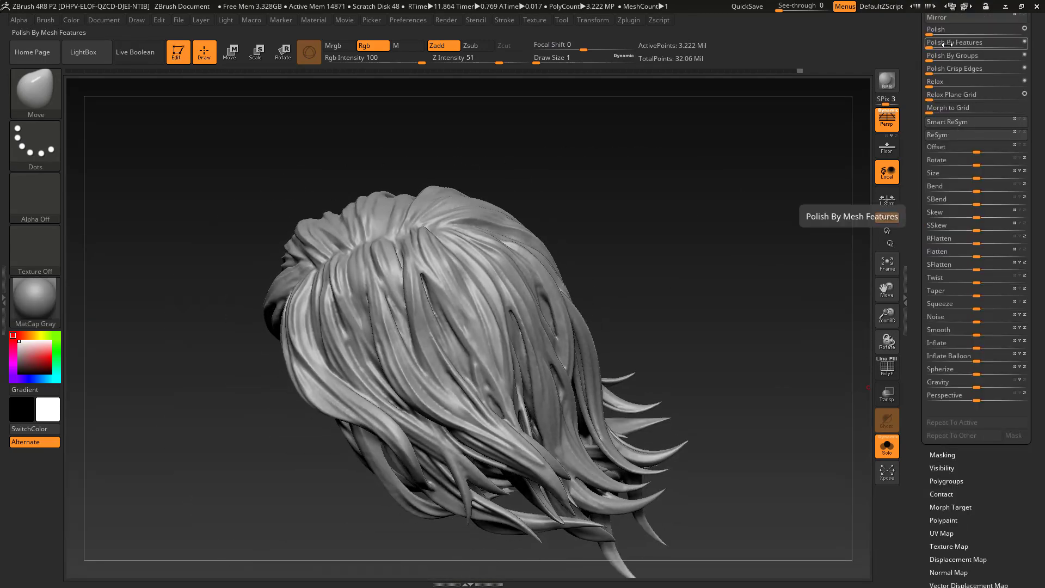
pyautogui.moveTo(670, 293); pyautogui.dragTo(310, 329)
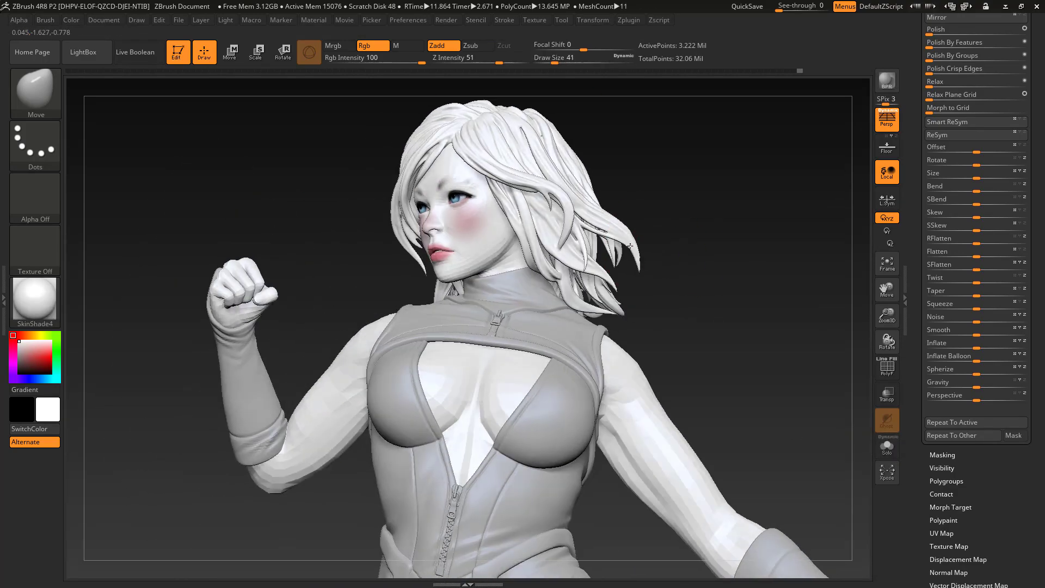
# Step: Nudge the hair locks on the full figure with the Move brush and check the result from several angles
pyautogui.moveTo(630, 247); pyautogui.dragTo(415, 286, button='right')
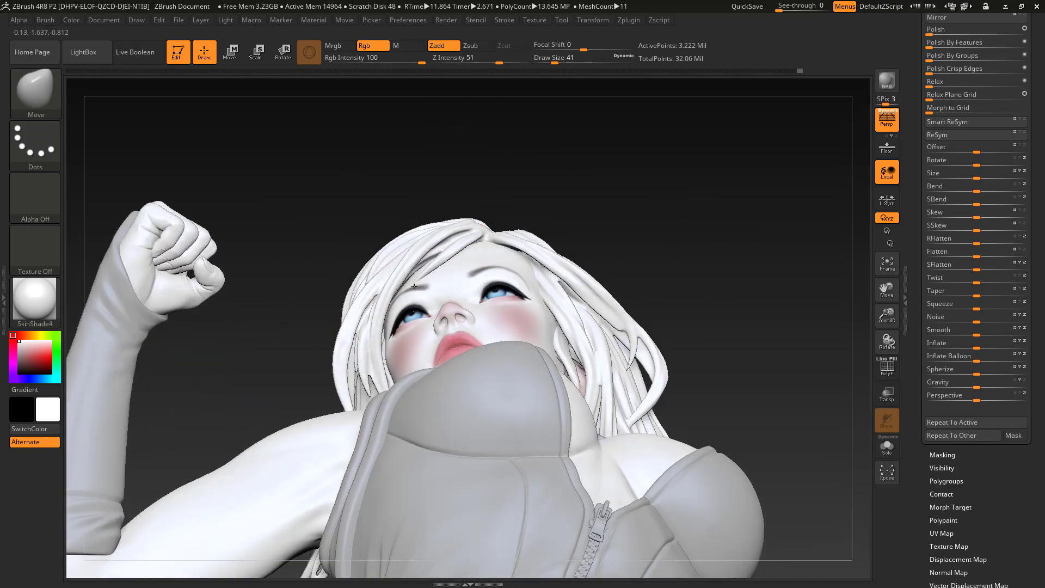
pyautogui.press('s')
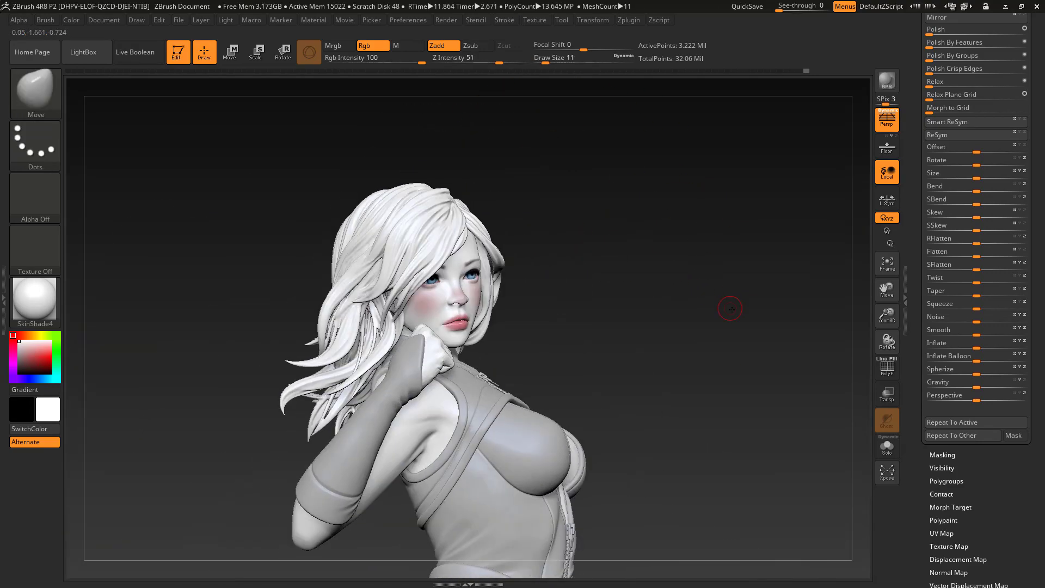
pyautogui.moveTo(728, 304); pyautogui.dragTo(765, 279, button='right')
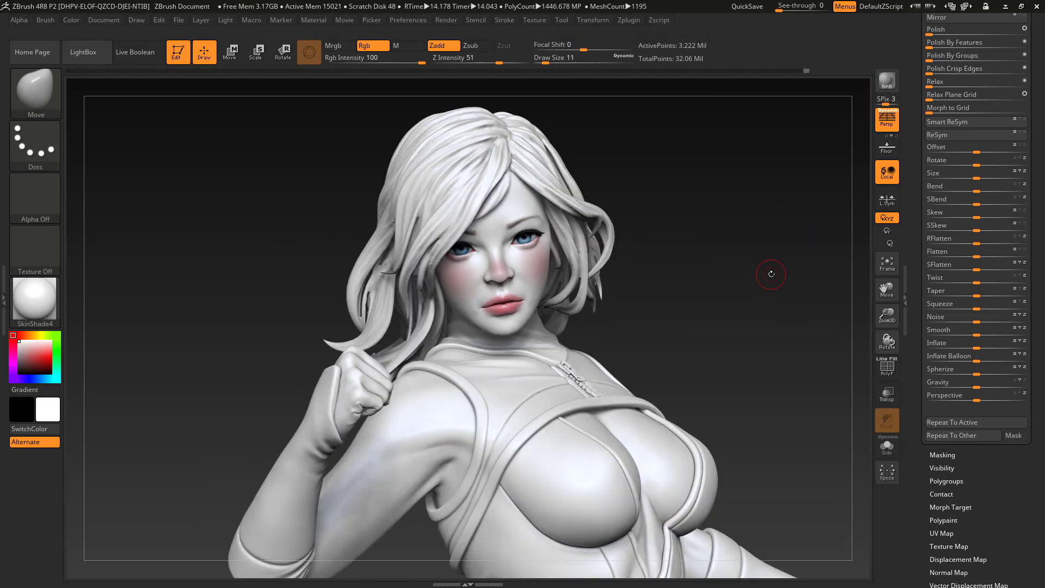
pyautogui.keyDown('alt'); pyautogui.moveTo(762, 325); pyautogui.dragTo(817, 305); pyautogui.keyUp('alt')
# Step: Isolate the side of the hair, open its Geometry settings and remove the extra subdivision level
pyautogui.moveTo(708, 305)
pyautogui.mouseDown()
pyautogui.moveTo(752, 327)
pyautogui.moveTo(621, 337)
pyautogui.moveTo(610, 381)
pyautogui.mouseUp()
pyautogui.press('s')
pyautogui.moveTo(1030, 121); pyautogui.dragTo(1029, 374)
pyautogui.click(945, 141)
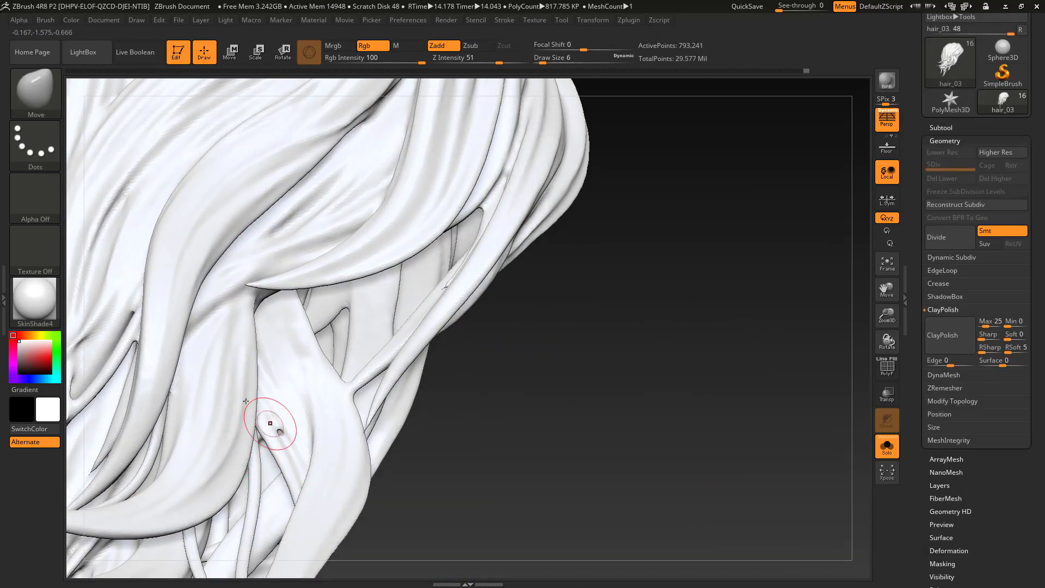
# Step: Fill the small hole in the lock below the side strands with ClayBuildup and update the DynaMesh
pyautogui.press('b')
pyautogui.press('c')
pyautogui.press('b')
pyautogui.press('s')
pyautogui.keyDown('ctrl'); pyautogui.moveTo(473, 472); pyautogui.dragTo(550, 452); pyautogui.keyUp('ctrl')
# Step: Apply the MatCap Gray material and carve a strand groove along the filled lock with DamStandard at draw size 5
pyautogui.click(34, 301)
pyautogui.click(258, 311)
pyautogui.click(36, 94)
pyautogui.click(310, 102)
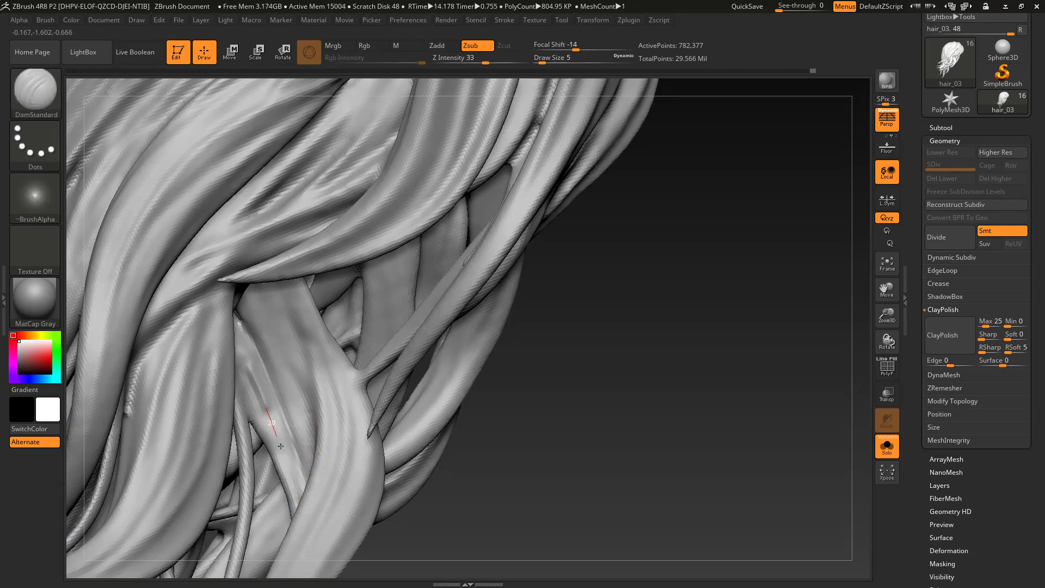
pyautogui.moveTo(288, 465); pyautogui.dragTo(277, 430)
pyautogui.moveTo(577, 517); pyautogui.dragTo(577, 316)
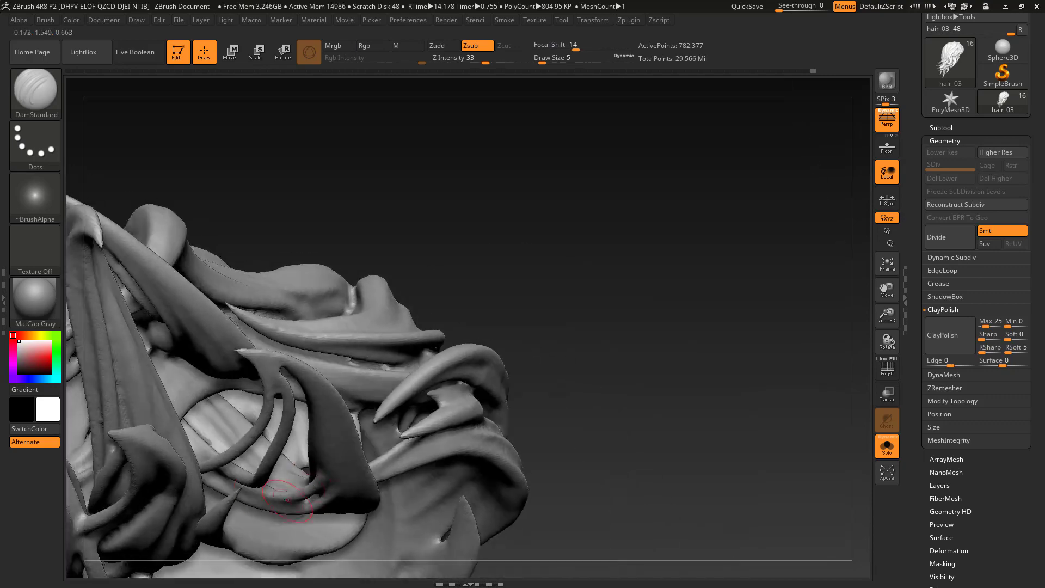
pyautogui.moveTo(605, 261); pyautogui.dragTo(675, 539)
# Step: Add volume to the lock below the side strands with ClayBuildup from several angles and update the DynaMesh
pyautogui.click(45, 97)
pyautogui.click(153, 102)
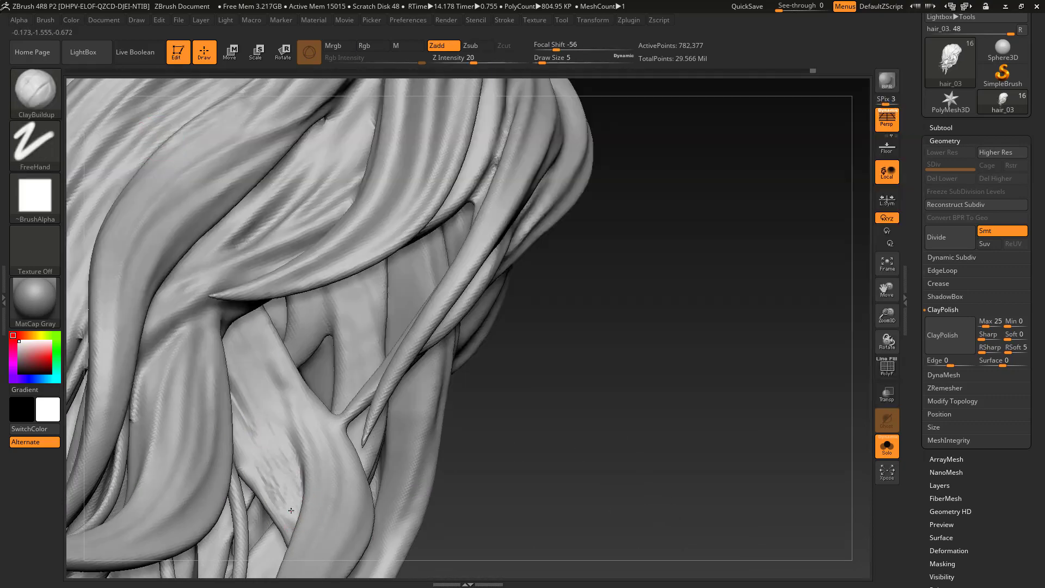
pyautogui.moveTo(292, 498); pyautogui.dragTo(292, 493)
pyautogui.moveTo(292, 494); pyautogui.dragTo(295, 527, button='right')
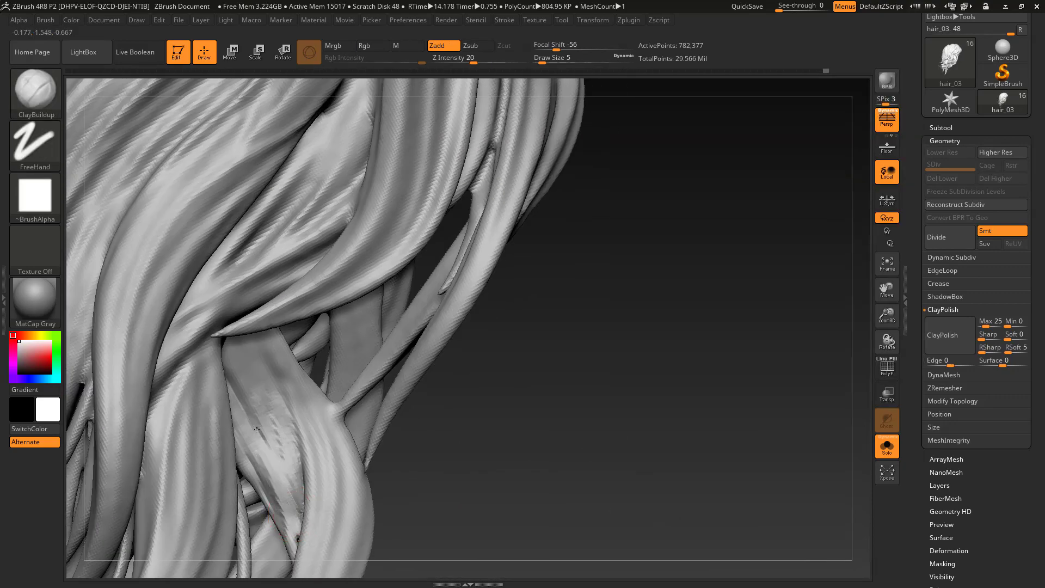
pyautogui.moveTo(532, 476); pyautogui.dragTo(590, 441)
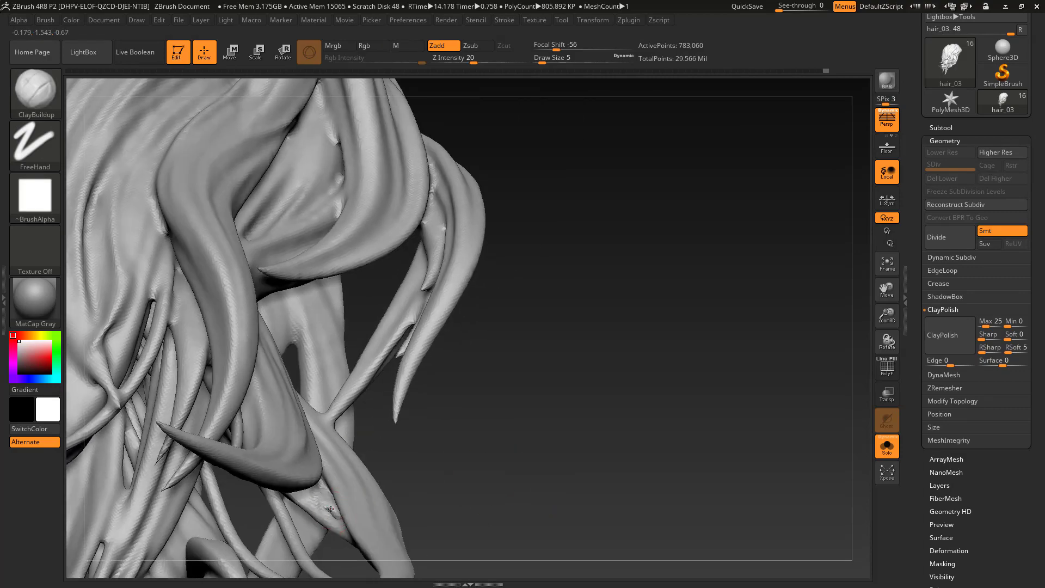
pyautogui.moveTo(430, 484)
pyautogui.mouseDown()
pyautogui.moveTo(420, 474)
pyautogui.moveTo(468, 490)
pyautogui.mouseUp()
pyautogui.moveTo(490, 479)
pyautogui.mouseDown()
pyautogui.moveTo(492, 452)
pyautogui.moveTo(360, 493)
pyautogui.moveTo(332, 520)
pyautogui.mouseUp()
pyautogui.moveTo(490, 480); pyautogui.dragTo(534, 457)
pyautogui.moveTo(351, 452)
pyautogui.mouseDown()
pyautogui.moveTo(330, 482)
pyautogui.moveTo(343, 463)
pyautogui.mouseUp()
pyautogui.keyDown('ctrl'); pyautogui.moveTo(490, 487); pyautogui.dragTo(517, 506); pyautogui.keyUp('ctrl')
# Step: Carve DamStandard strand grooves down the built-up side lock and smooth its surface
pyautogui.press('b')
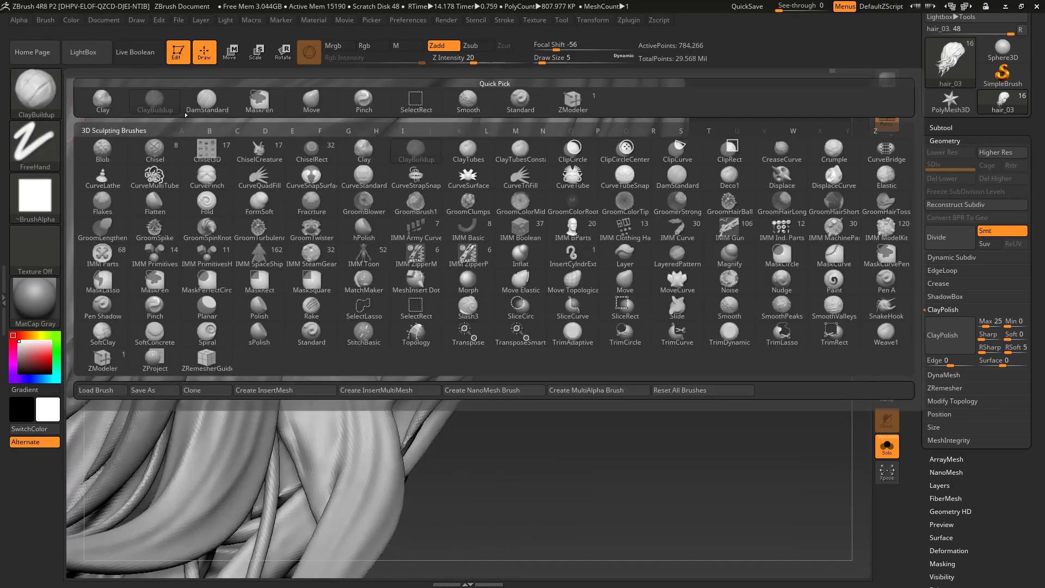
pyautogui.press('d')
pyautogui.press('s')
pyautogui.moveTo(305, 413); pyautogui.dragTo(325, 476)
pyautogui.moveTo(327, 409); pyautogui.dragTo(325, 545)
pyautogui.moveTo(555, 479)
pyautogui.mouseDown()
pyautogui.moveTo(606, 504)
pyautogui.moveTo(648, 468)
pyautogui.mouseUp()
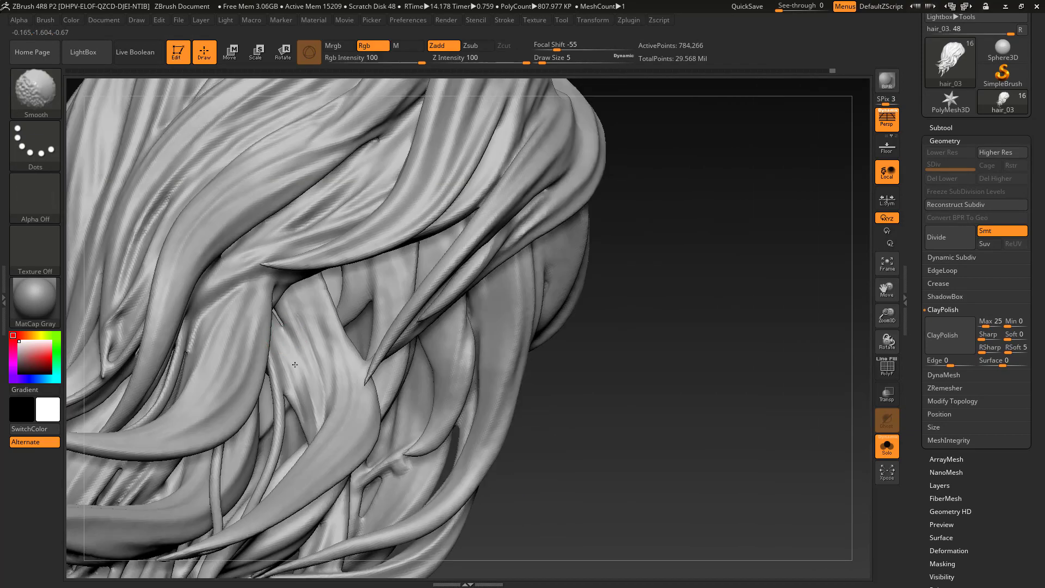
# Step: Smooth the side lock, then show the full figure with the SkinShade4 material and the Standard brush active
pyautogui.keyDown('shift'); pyautogui.moveTo(277, 316); pyautogui.dragTo(288, 334); pyautogui.keyUp('shift')
pyautogui.moveTo(665, 459)
pyautogui.keyDown('alt'); pyautogui.mouseDown()
pyautogui.moveTo(591, 420)
pyautogui.moveTo(681, 415)
pyautogui.moveTo(670, 441)
pyautogui.moveTo(730, 402)
pyautogui.moveTo(724, 417)
pyautogui.moveTo(751, 402)
pyautogui.moveTo(769, 416)
pyautogui.mouseUp(); pyautogui.keyUp('alt')
pyautogui.press('b')
pyautogui.press('s')
pyautogui.press('t')
pyautogui.click(887, 447)
pyautogui.click(35, 300)
pyautogui.click(309, 308)
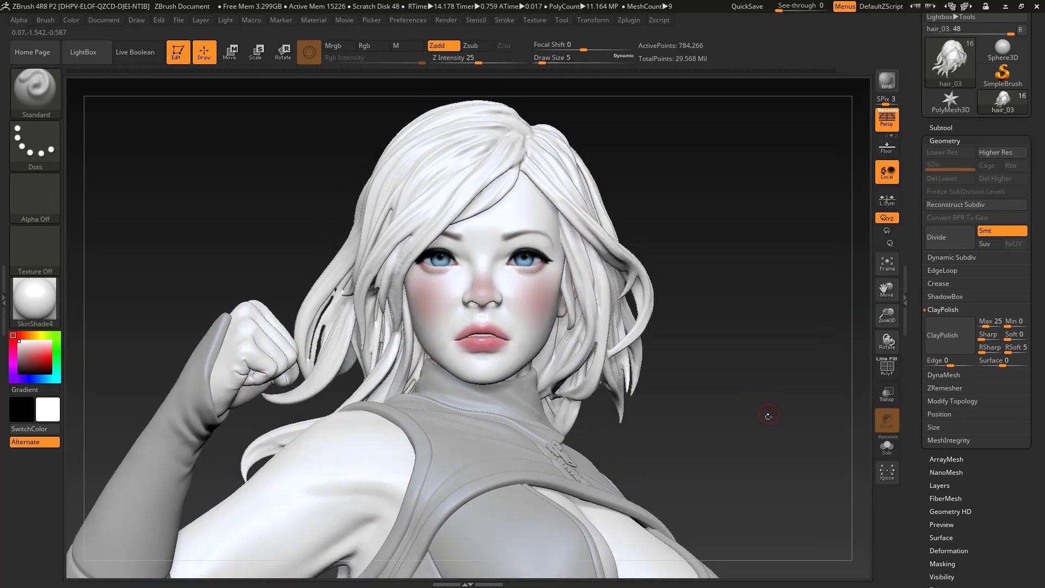
# Step: Adjust the camera's Angle of View and examine the rendered face, hair and upper body from the front
pyautogui.click(137, 20)
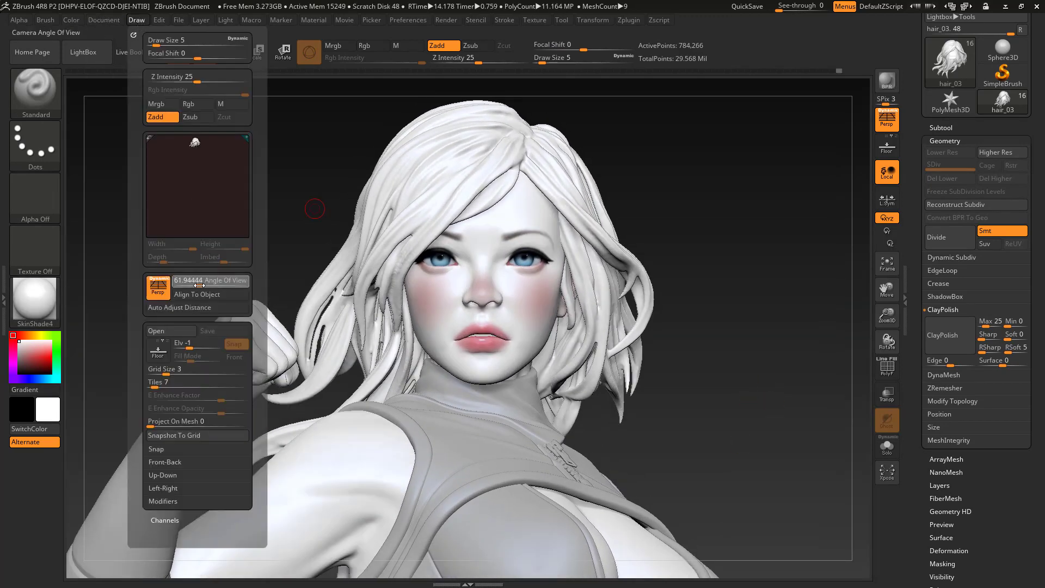
pyautogui.moveTo(199, 285); pyautogui.dragTo(203, 285)
pyautogui.keyDown('alt'); pyautogui.moveTo(805, 366); pyautogui.dragTo(719, 278); pyautogui.keyUp('alt')
pyautogui.moveTo(718, 277)
pyautogui.mouseDown()
pyautogui.moveTo(773, 276)
pyautogui.moveTo(695, 276)
pyautogui.moveTo(753, 362)
pyautogui.moveTo(758, 404)
pyautogui.moveTo(761, 387)
pyautogui.moveTo(740, 388)
pyautogui.moveTo(766, 386)
pyautogui.mouseUp()
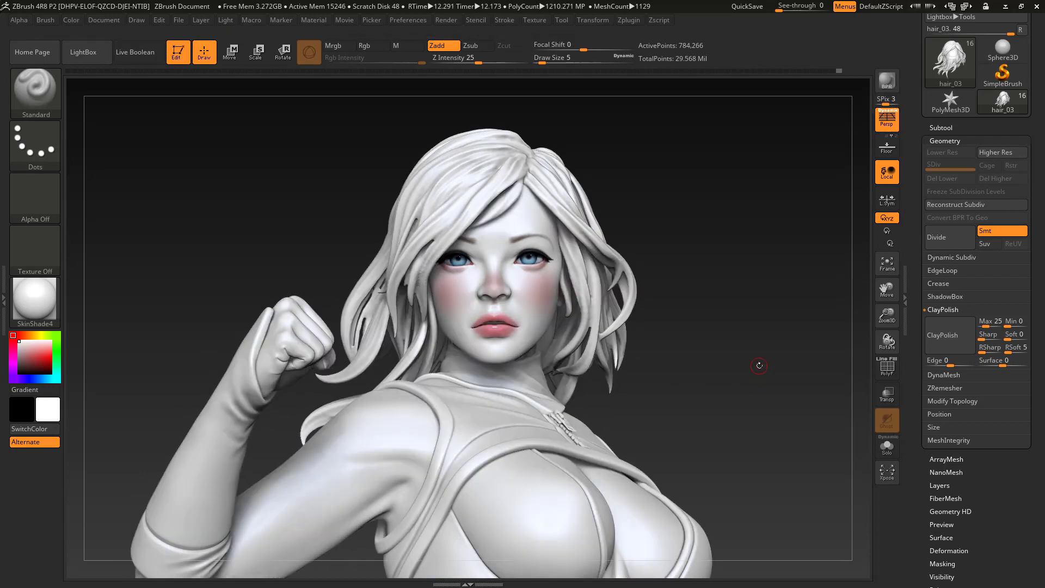
pyautogui.moveTo(760, 365); pyautogui.dragTo(741, 381)
pyautogui.keyDown('alt'); pyautogui.moveTo(741, 381); pyautogui.dragTo(759, 354); pyautogui.keyUp('alt')
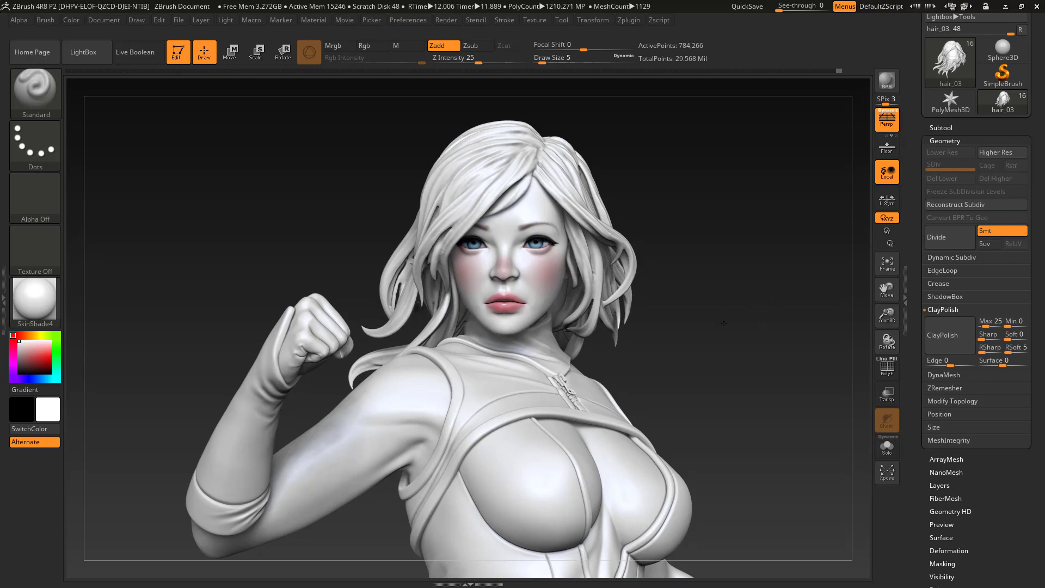
# Step: Isolate the hair, build up the area between the locks with ClayBuildup at draw size 5, and update the DynaMesh
pyautogui.hotkey('alt', 's')
pyautogui.keyDown('alt'); pyautogui.moveTo(726, 338); pyautogui.dragTo(729, 414); pyautogui.keyUp('alt')
pyautogui.moveTo(180, 305); pyautogui.dragTo(196, 300)
pyautogui.press('b')
pyautogui.press('c')
pyautogui.press('b')
pyautogui.moveTo(235, 191)
pyautogui.keyDown('alt'); pyautogui.mouseDown()
pyautogui.moveTo(241, 259)
pyautogui.moveTo(231, 256)
pyautogui.mouseUp(); pyautogui.keyUp('alt')
pyautogui.moveTo(478, 342); pyautogui.dragTo(455, 357)
pyautogui.keyDown('ctrl'); pyautogui.moveTo(250, 308); pyautogui.dragTo(442, 311); pyautogui.keyUp('ctrl')
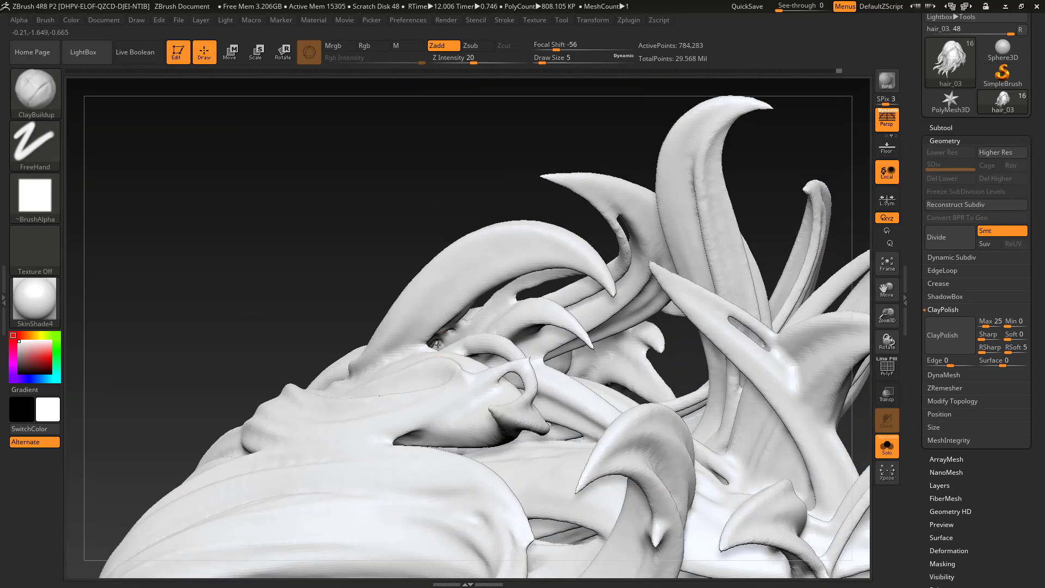
# Step: Smooth the built-up junction between the side locks and update the DynaMesh again
pyautogui.moveTo(353, 237); pyautogui.dragTo(327, 245)
pyautogui.moveTo(261, 256); pyautogui.dragTo(283, 327)
pyautogui.keyDown('shift'); pyautogui.moveTo(479, 333); pyautogui.dragTo(469, 344); pyautogui.keyUp('shift')
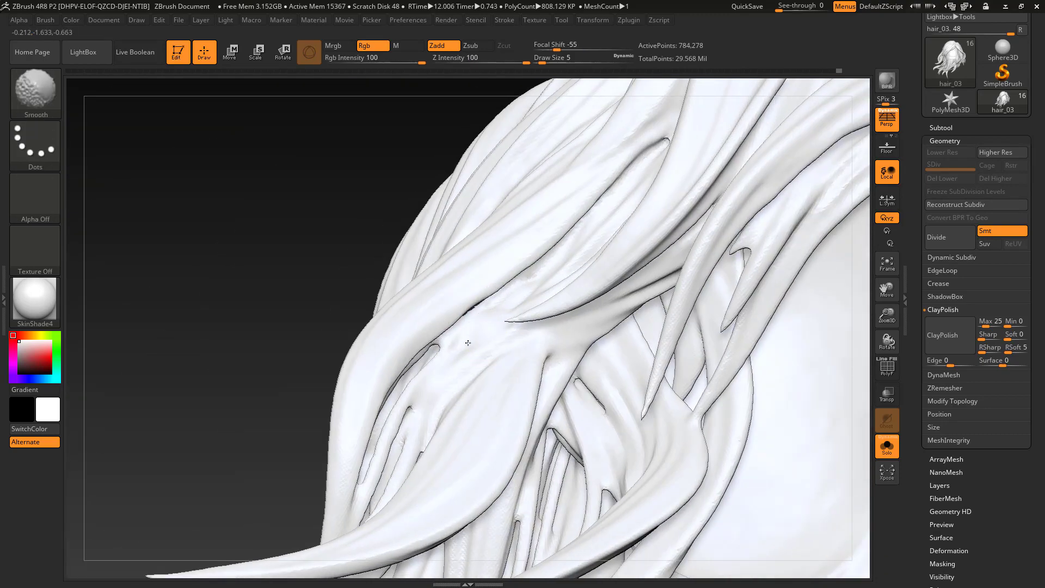
pyautogui.moveTo(262, 281); pyautogui.dragTo(272, 272)
pyautogui.keyDown('shift'); pyautogui.moveTo(414, 364); pyautogui.dragTo(433, 349); pyautogui.keyUp('shift')
pyautogui.keyDown('ctrl'); pyautogui.moveTo(280, 245); pyautogui.dragTo(218, 272); pyautogui.keyUp('ctrl')
# Step: Apply the MatCap Gray material and carve DamStandard strand grooves through the junction of the side locks at draw size 5
pyautogui.click(35, 300)
pyautogui.click(255, 310)
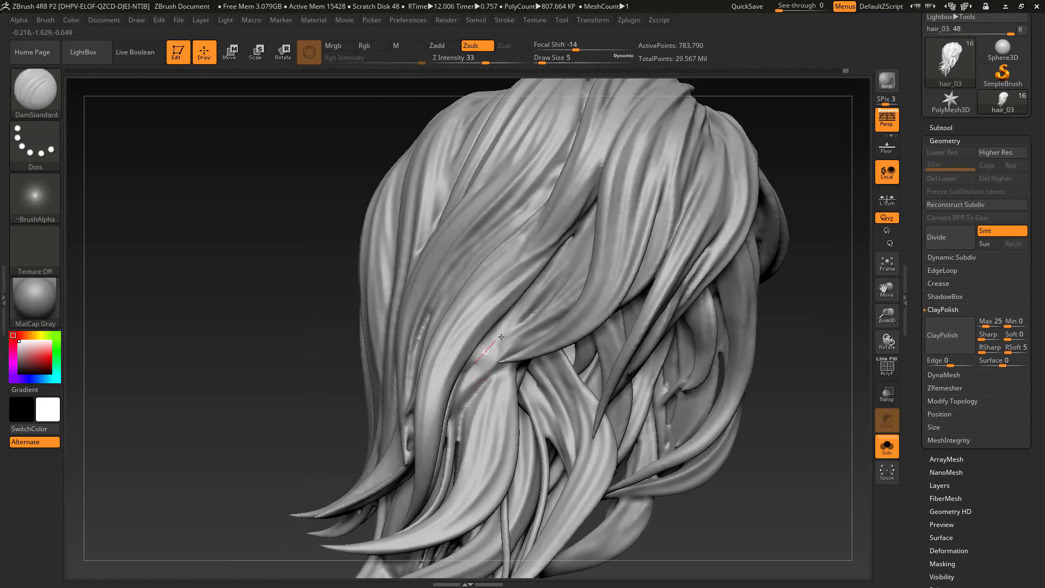
pyautogui.moveTo(755, 507); pyautogui.dragTo(801, 498)
pyautogui.moveTo(607, 188)
pyautogui.mouseDown()
pyautogui.moveTo(588, 264)
pyautogui.moveTo(559, 308)
pyautogui.mouseUp()
pyautogui.moveTo(381, 264)
pyautogui.mouseDown()
pyautogui.moveTo(299, 270)
pyautogui.moveTo(343, 272)
pyautogui.mouseUp()
pyautogui.moveTo(469, 457)
pyautogui.mouseDown()
pyautogui.moveTo(492, 371)
pyautogui.moveTo(520, 337)
pyautogui.mouseUp()
pyautogui.moveTo(261, 272); pyautogui.dragTo(332, 272)
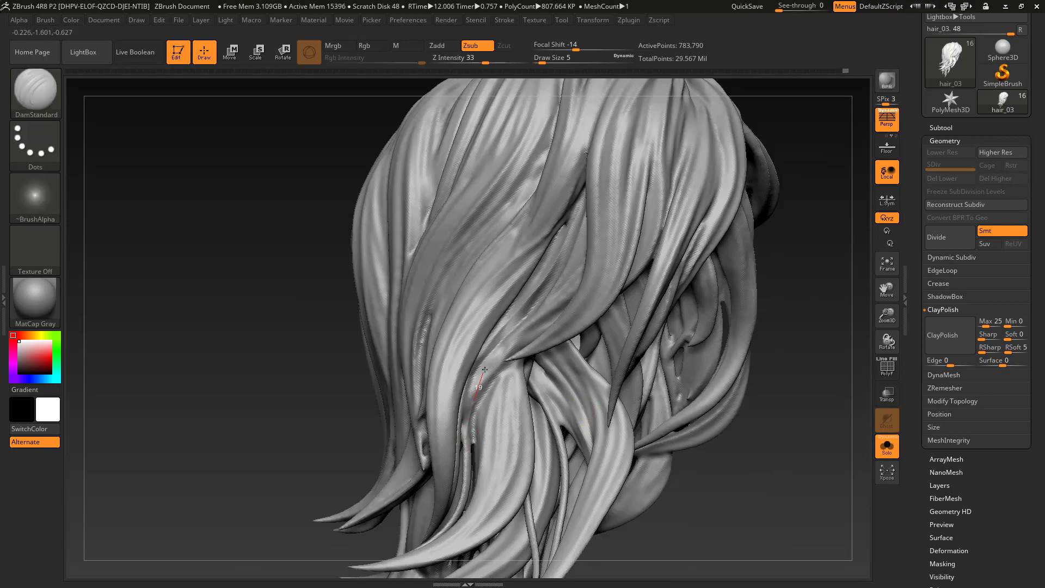
pyautogui.moveTo(261, 349); pyautogui.dragTo(272, 326)
# Step: Fill the row of small holes in the thin outer lock with ClayBuildup at draw size 2 and update the DynaMesh
pyautogui.moveTo(615, 462); pyautogui.dragTo(724, 452)
pyautogui.click(887, 80)
pyautogui.keyDown('alt'); pyautogui.moveTo(289, 351); pyautogui.dragTo(587, 355); pyautogui.keyUp('alt')
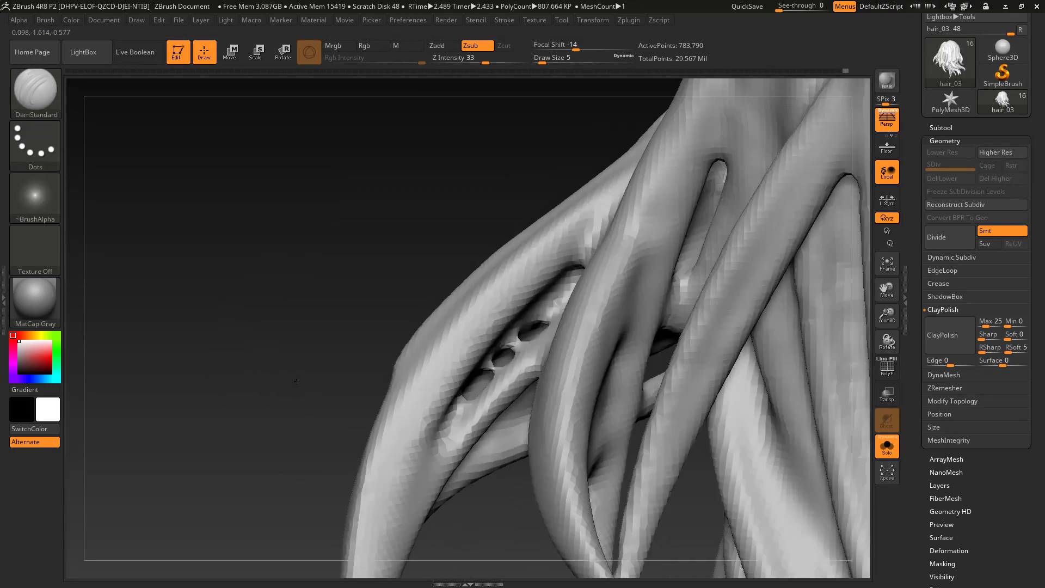
pyautogui.moveTo(304, 319)
pyautogui.mouseDown()
pyautogui.moveTo(352, 252)
pyautogui.moveTo(400, 228)
pyautogui.mouseUp()
pyautogui.press('b')
pyautogui.press('c')
pyautogui.press('b')
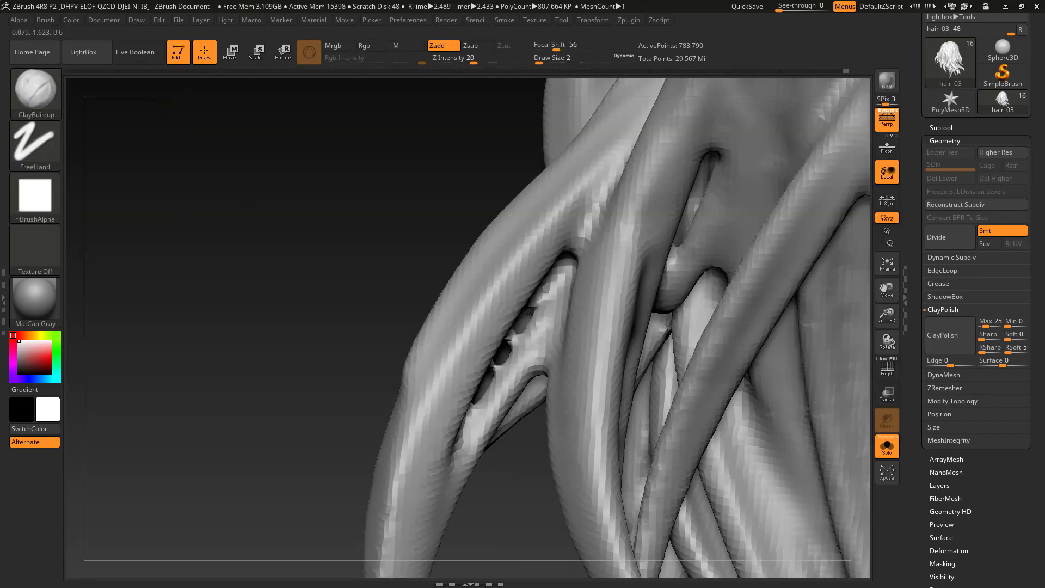
pyautogui.moveTo(504, 349); pyautogui.dragTo(480, 403)
pyautogui.moveTo(327, 261); pyautogui.dragTo(305, 218)
pyautogui.moveTo(357, 168)
pyautogui.keyDown('ctrl'); pyautogui.mouseDown()
pyautogui.moveTo(375, 211)
pyautogui.moveTo(316, 234)
pyautogui.mouseUp(); pyautogui.keyUp('ctrl')
# Step: Smooth the filled surface between the thin outer strands
pyautogui.moveTo(506, 316)
pyautogui.keyDown('shift'); pyautogui.mouseDown()
pyautogui.moveTo(468, 370)
pyautogui.moveTo(512, 311)
pyautogui.mouseUp(); pyautogui.keyUp('shift')
pyautogui.moveTo(305, 272); pyautogui.dragTo(370, 273)
pyautogui.keyDown('shift'); pyautogui.moveTo(279, 266); pyautogui.dragTo(458, 425); pyautogui.keyUp('shift')
# Step: Examine the hair from several sides, then check it on the full figure with the SkinShade4 material and a BPR render
pyautogui.moveTo(557, 220); pyautogui.dragTo(304, 413)
pyautogui.click(887, 81)
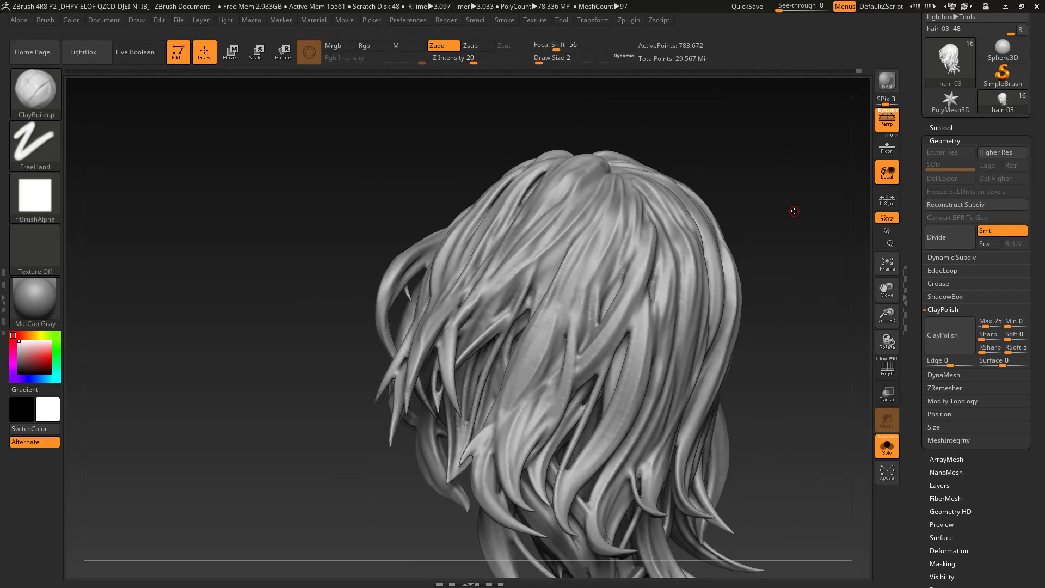
pyautogui.moveTo(793, 210); pyautogui.dragTo(679, 247)
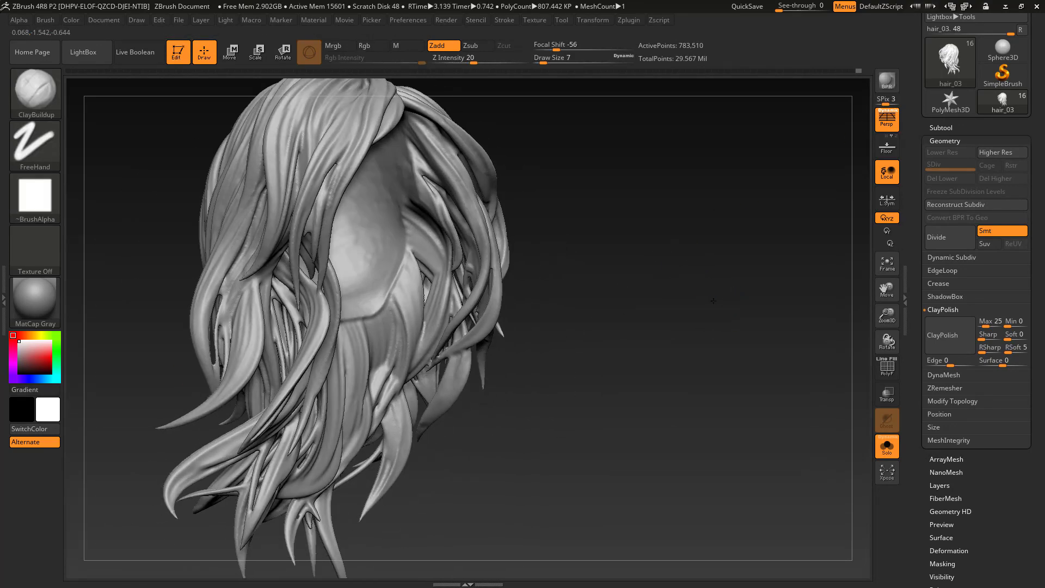
pyautogui.moveTo(714, 301)
pyautogui.mouseDown()
pyautogui.moveTo(708, 338)
pyautogui.moveTo(737, 158)
pyautogui.mouseUp()
pyautogui.click(887, 81)
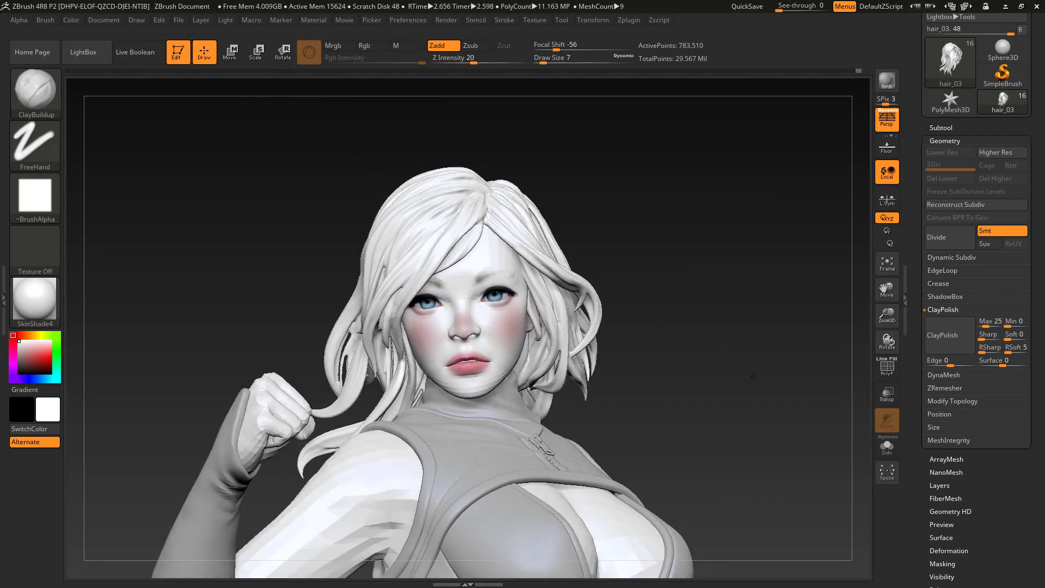
pyautogui.keyDown('alt'); pyautogui.moveTo(754, 377); pyautogui.dragTo(776, 321); pyautogui.keyUp('alt')
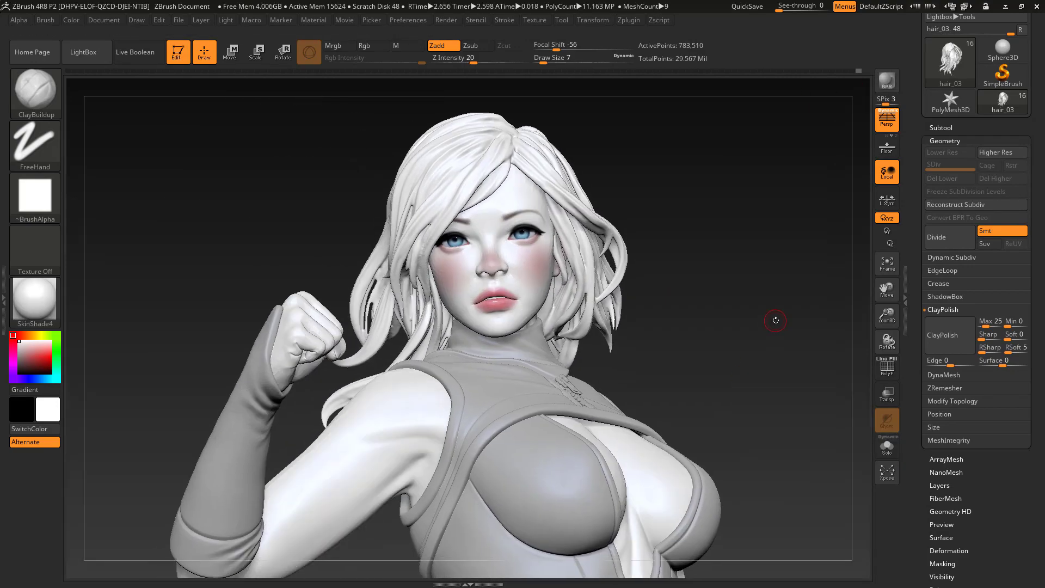
pyautogui.click(887, 83)
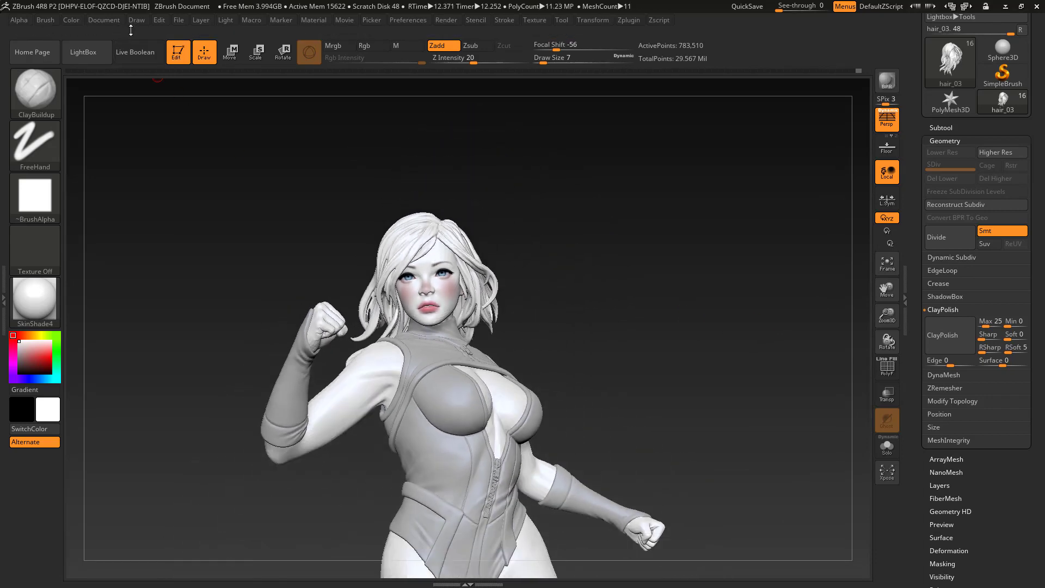
# Step: Set the camera's Angle of View to 50 and render the whole figure with BPR
pyautogui.click(137, 21)
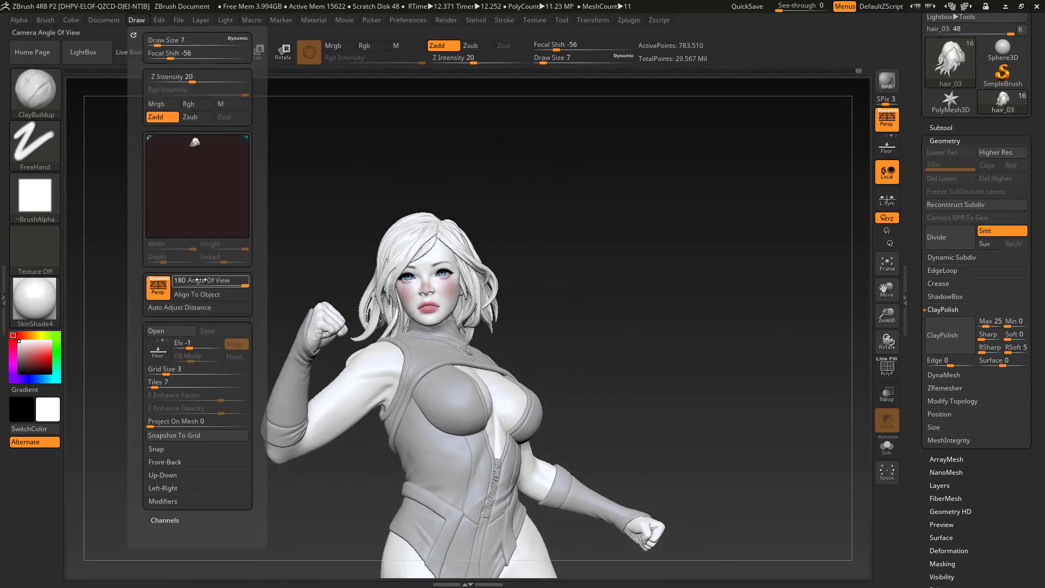
pyautogui.click(201, 280)
pyautogui.write('50')
pyautogui.press('Return')
pyautogui.moveTo(665, 338); pyautogui.dragTo(686, 372)
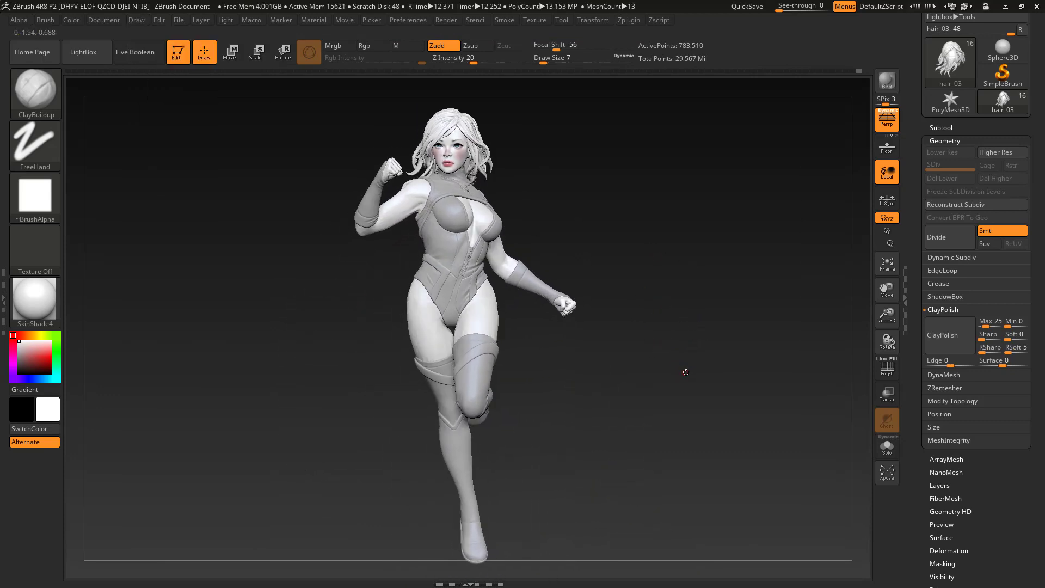
pyautogui.hotkey('shift', 'r')
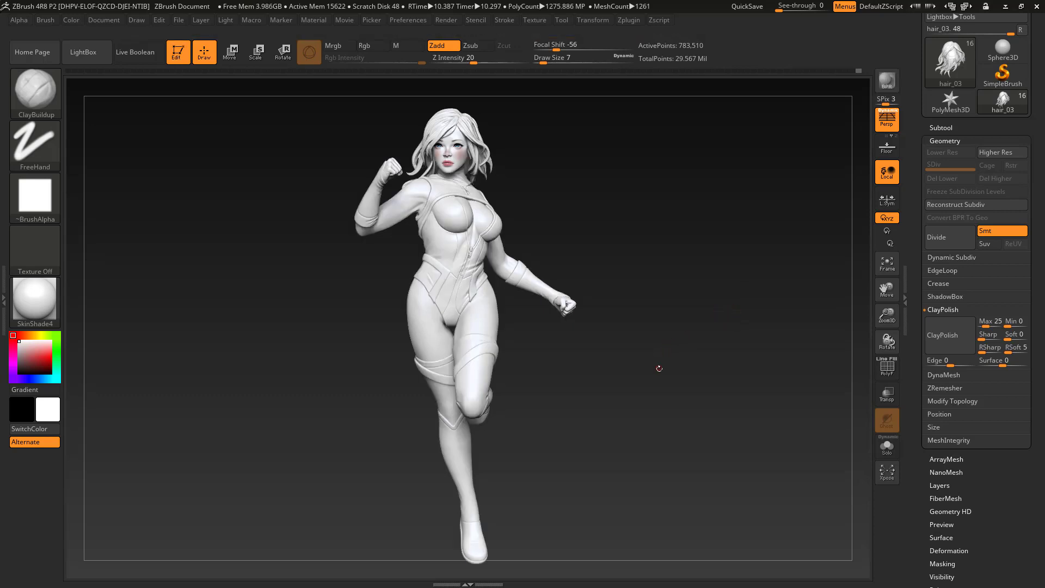
# Step: Examine BPR renders of the full figure from a new angle and of the upper body up close
pyautogui.moveTo(659, 369)
pyautogui.mouseDown()
pyautogui.moveTo(696, 380)
pyautogui.moveTo(725, 343)
pyautogui.moveTo(663, 345)
pyautogui.moveTo(707, 329)
pyautogui.mouseUp()
pyautogui.hotkey('shift', 'r')
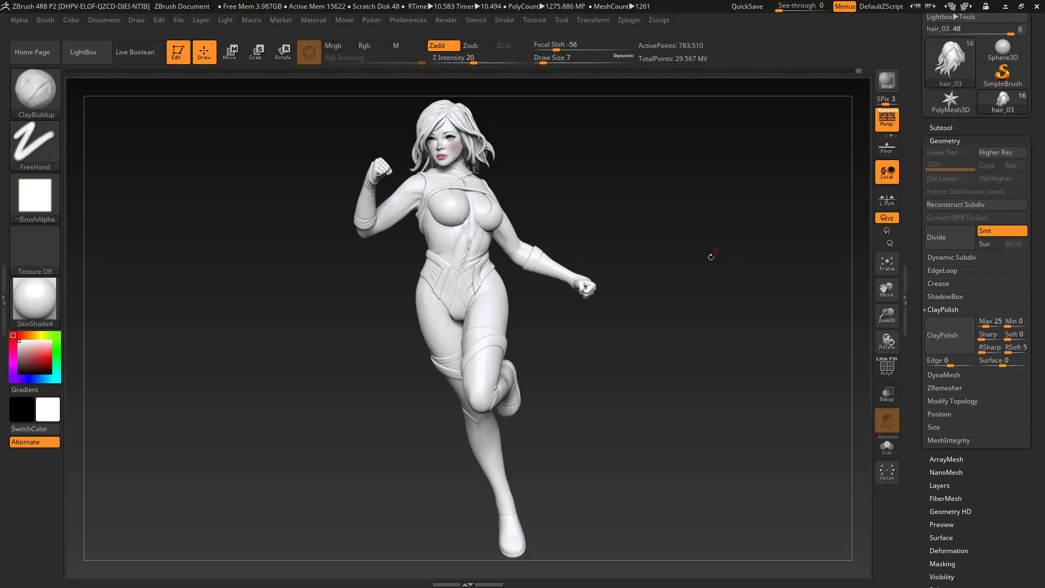
pyautogui.moveTo(697, 253)
pyautogui.mouseDown()
pyautogui.moveTo(681, 255)
pyautogui.moveTo(685, 288)
pyautogui.moveTo(724, 315)
pyautogui.moveTo(709, 289)
pyautogui.moveTo(734, 321)
pyautogui.moveTo(742, 313)
pyautogui.mouseUp()
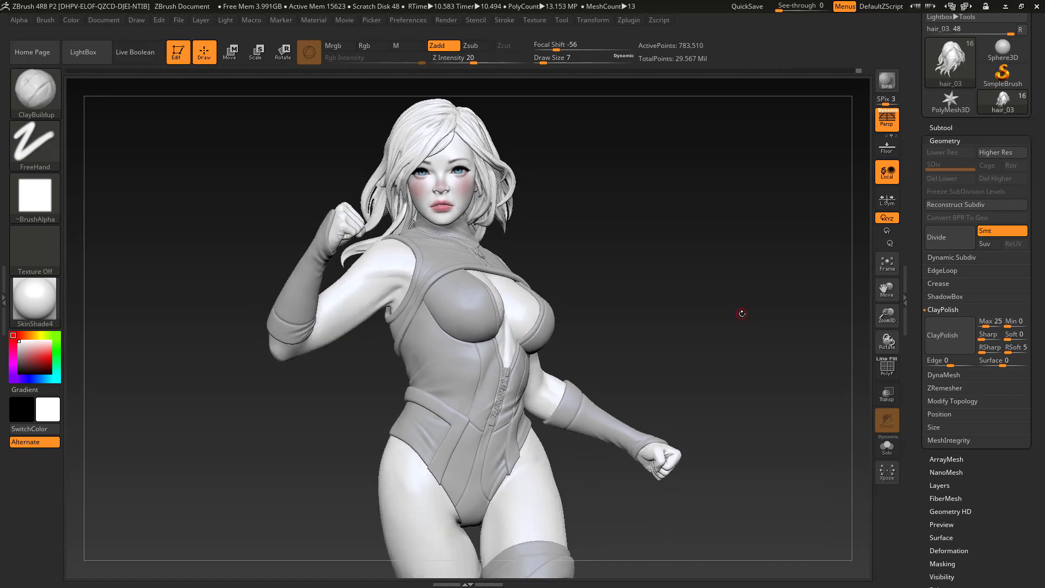
pyautogui.click(886, 81)
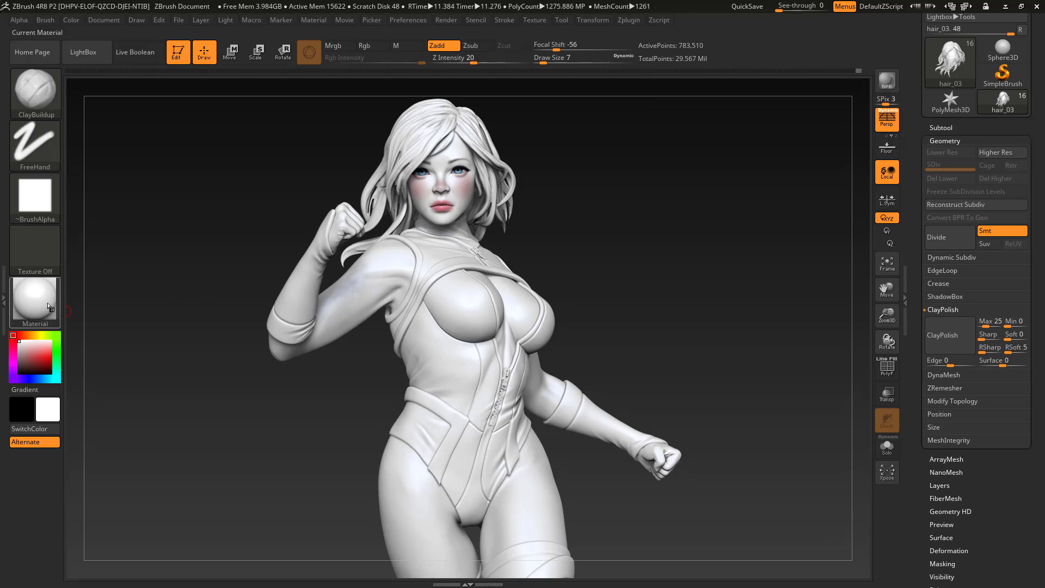
# Step: Keep the SkinShade4 material and open the list of the figure's subtools
pyautogui.click(43, 302)
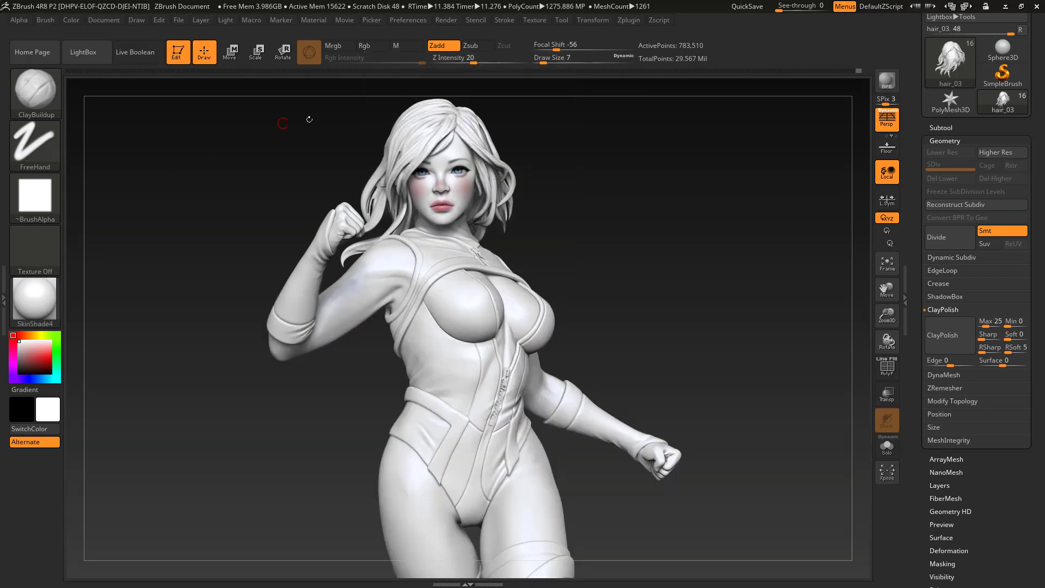
pyautogui.click(953, 128)
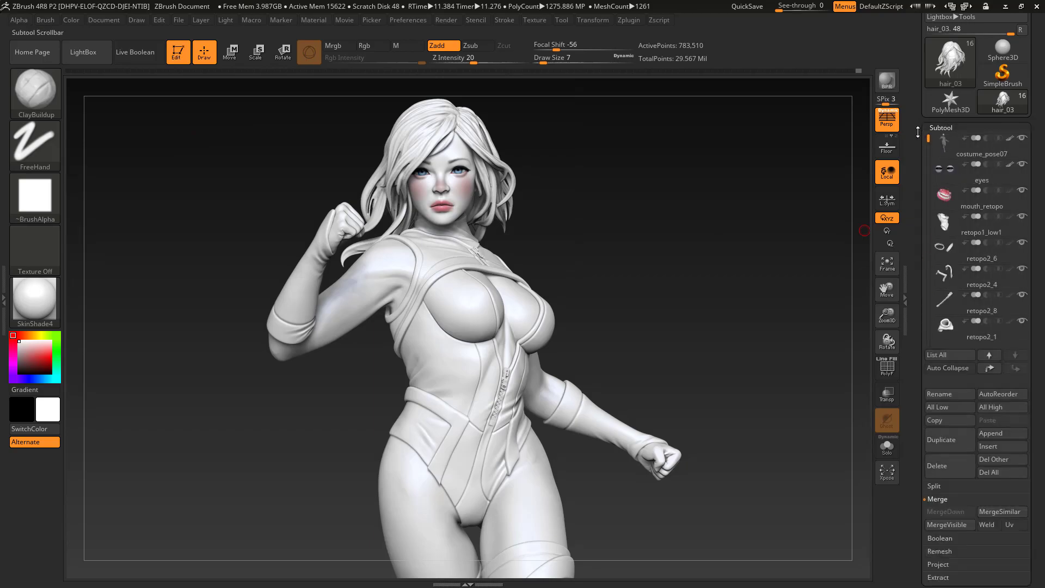